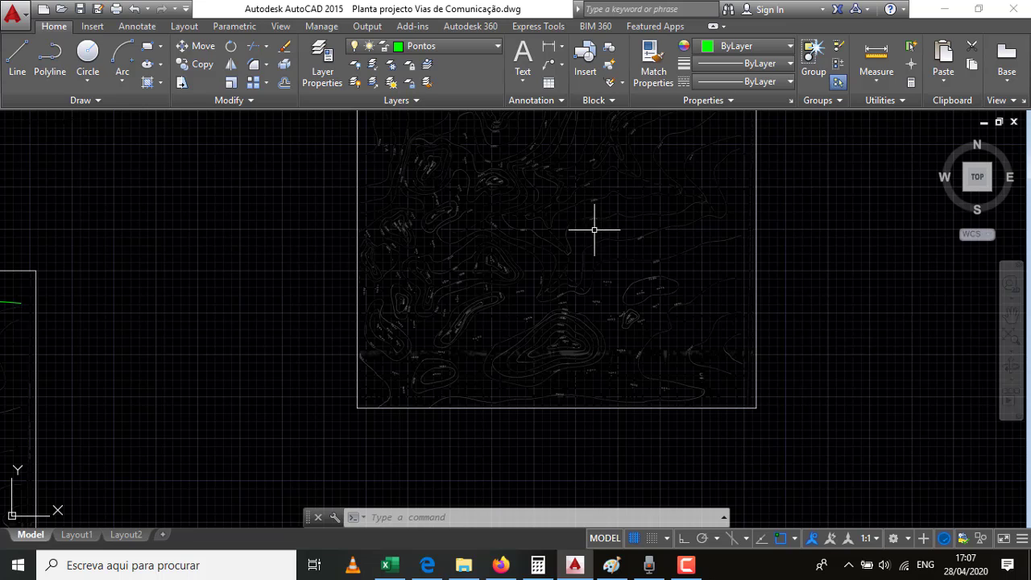
Examine the contour map without the drawn alignments, bringing its whole frame into the middle of the drawing area.
{"action": "scroll", "coordinate": [408, 460], "scroll_direction": "up", "scroll_amount": 5}
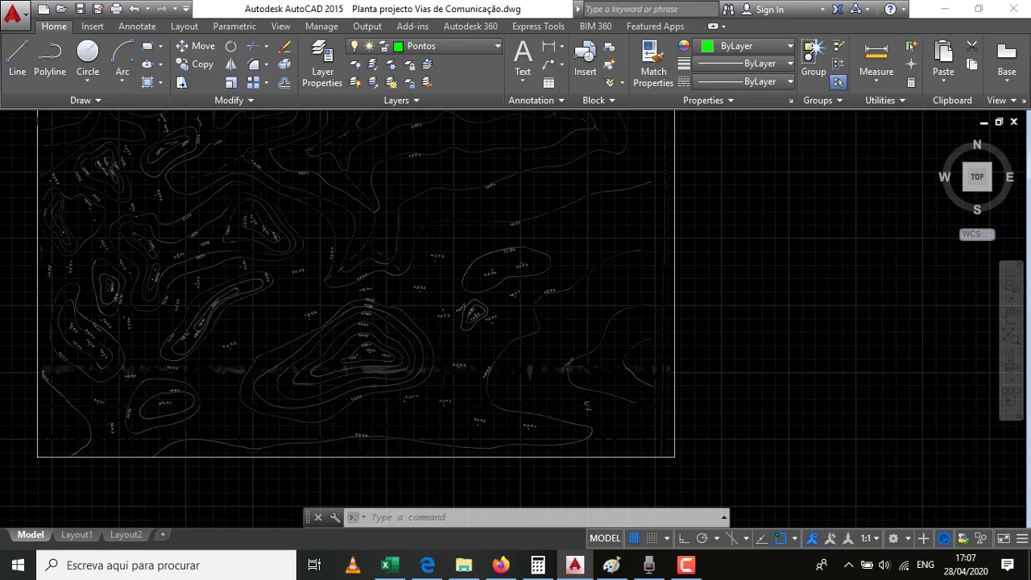
{"action": "scroll", "coordinate": [839, 344], "scroll_direction": "down", "scroll_amount": 2}
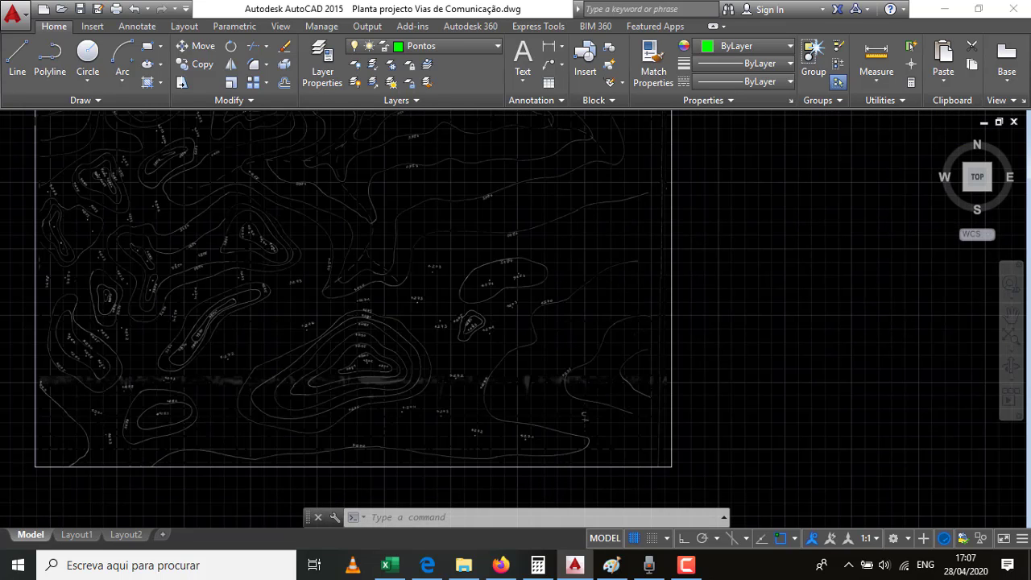
{"action": "scroll", "coordinate": [882, 355], "scroll_direction": "down", "scroll_amount": 2}
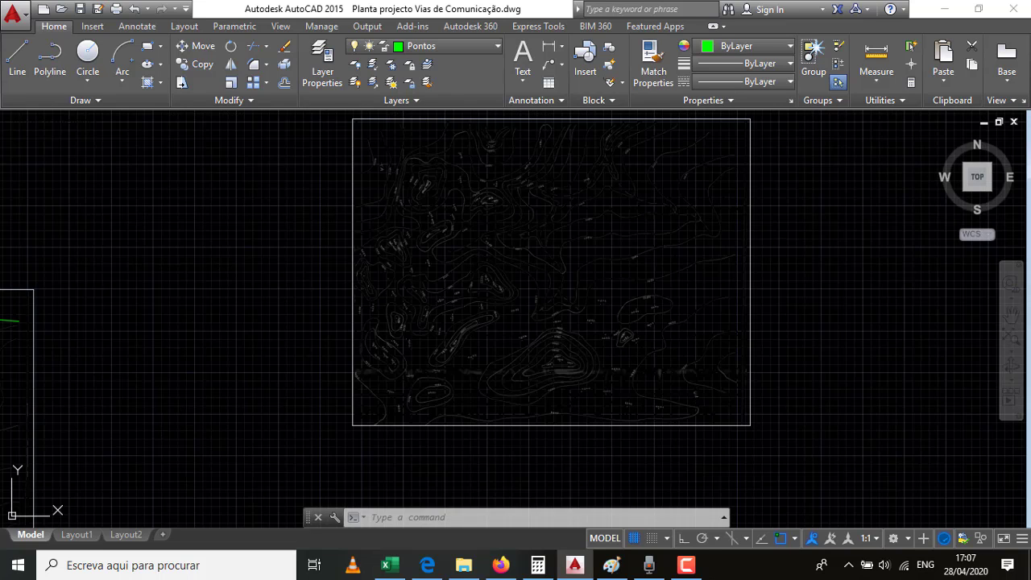
{"action": "scroll", "coordinate": [513, 147], "scroll_direction": "down", "scroll_amount": 2}
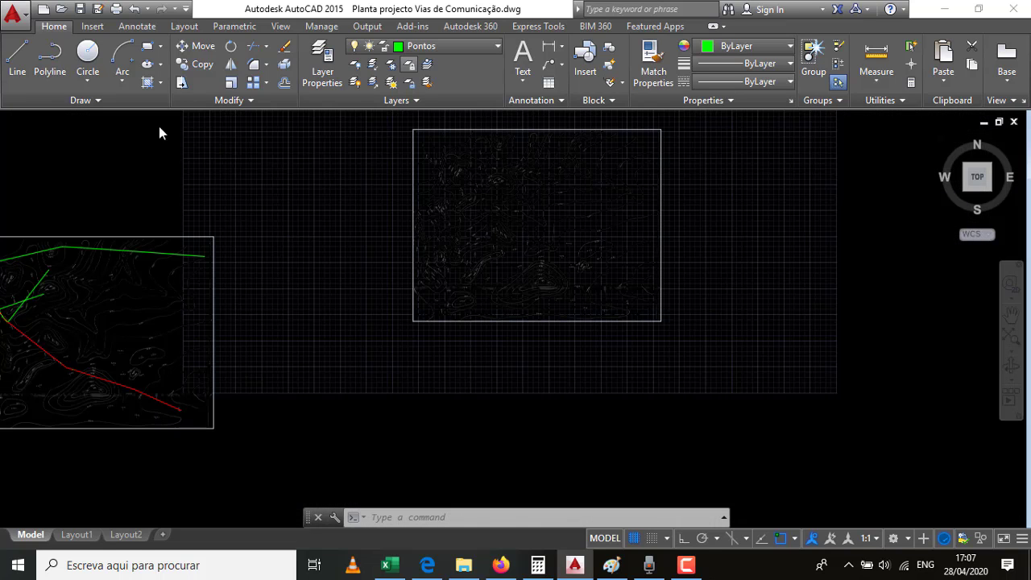
{"action": "left_click", "coordinate": [281, 26]}
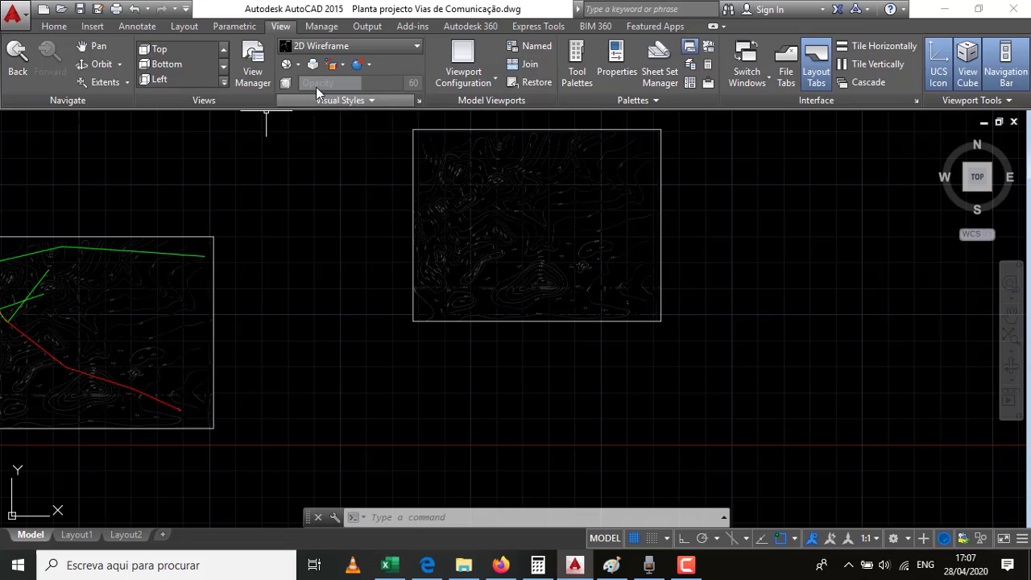
{"action": "left_click", "coordinate": [95, 46]}
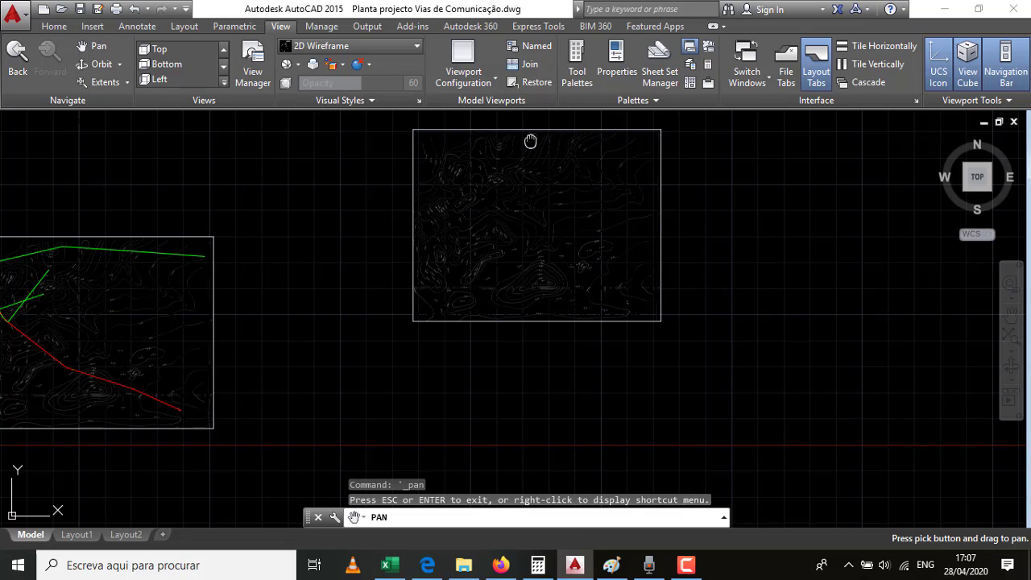
{"action": "left_click_drag", "start_coordinate": [530, 141], "coordinate": [531, 142]}
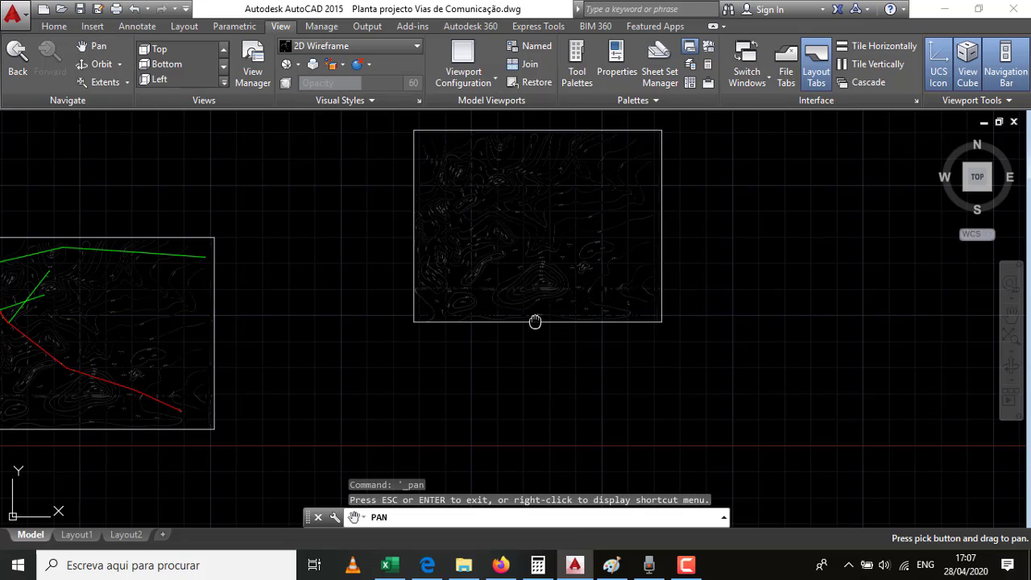
{"action": "left_click_drag", "start_coordinate": [535, 321], "coordinate": [540, 502]}
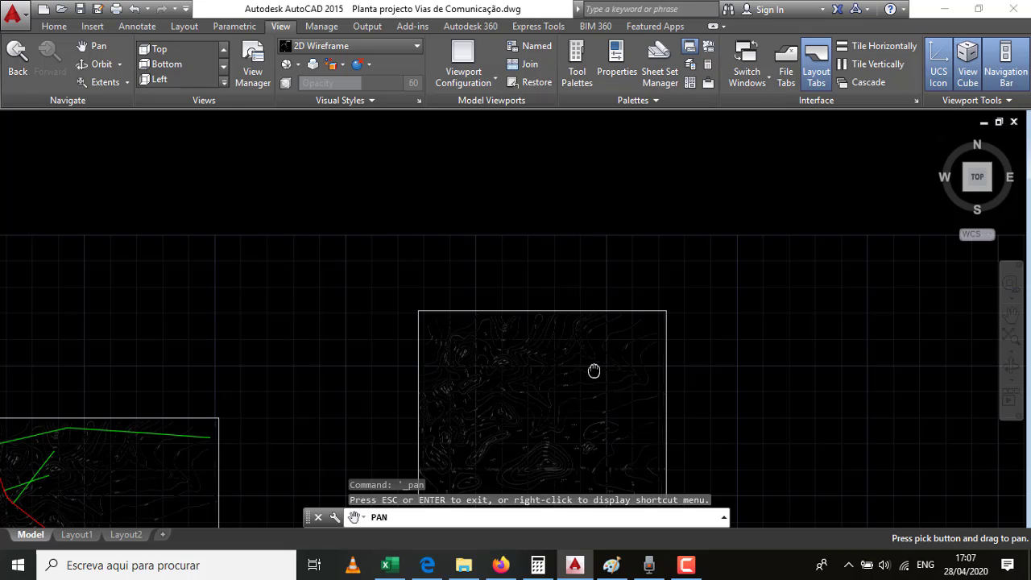
{"action": "left_click_drag", "start_coordinate": [599, 264], "coordinate": [615, 177]}
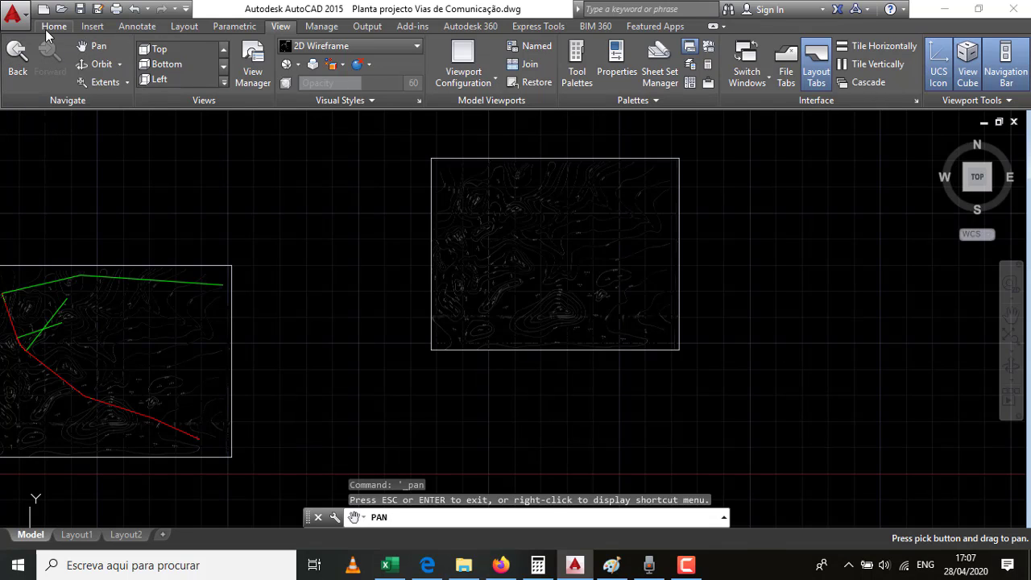
{"action": "left_click", "coordinate": [51, 27]}
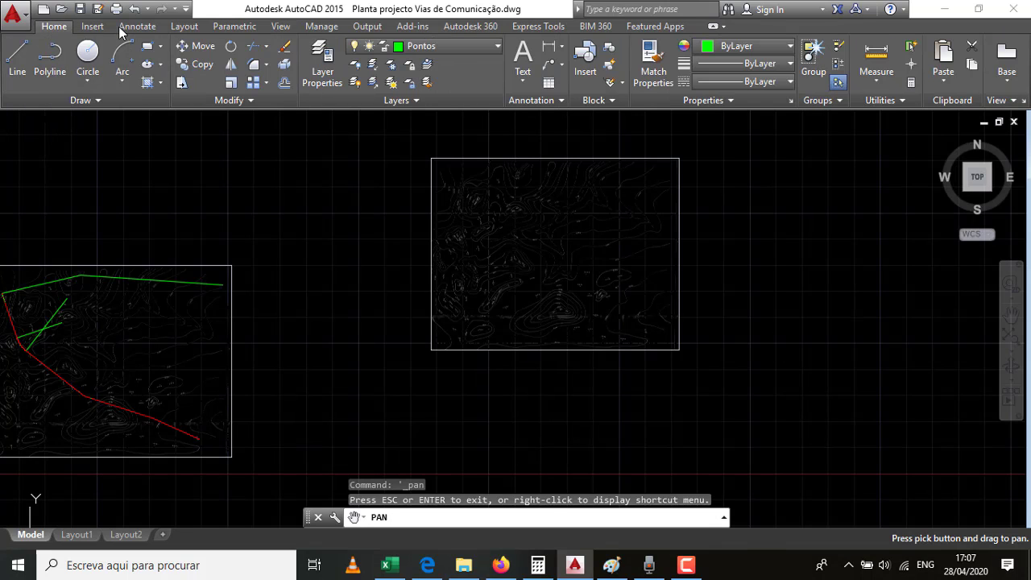
{"action": "left_click", "coordinate": [281, 26]}
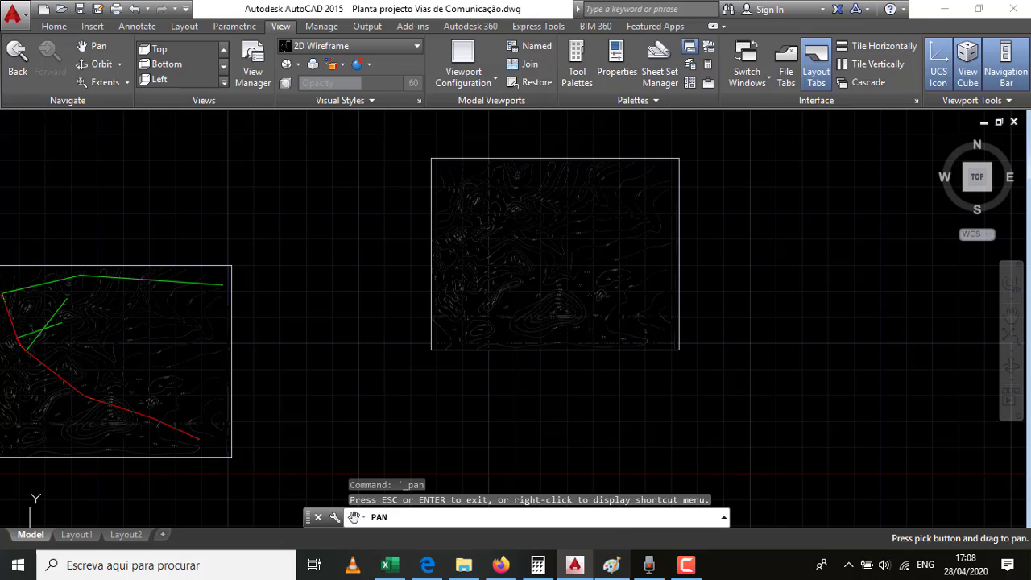
Switch to Paint and add a dark red text heading "Elementos da estrada" below the numbered list.
{"action": "left_click", "coordinate": [612, 565]}
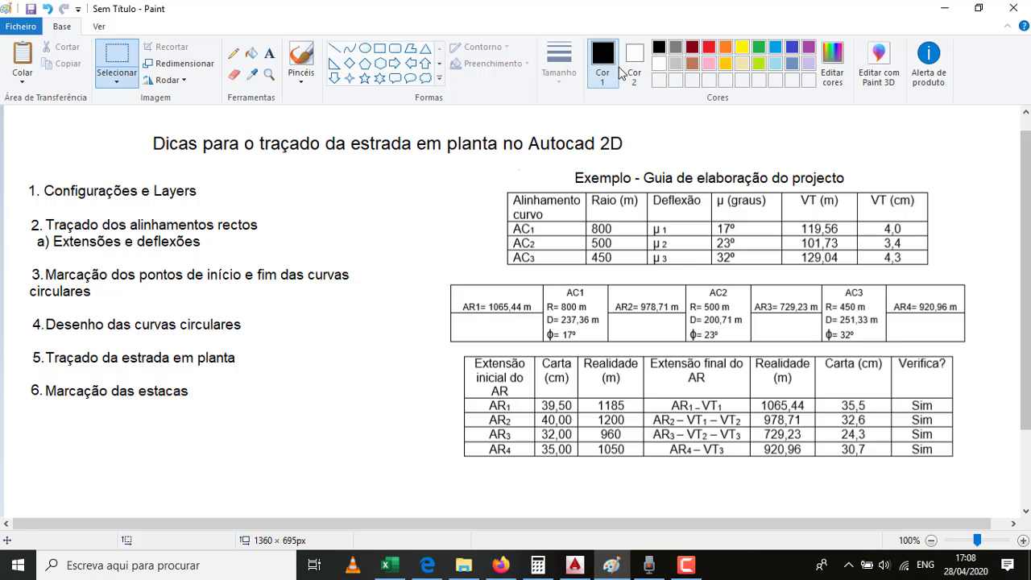
{"action": "left_click", "coordinate": [692, 47]}
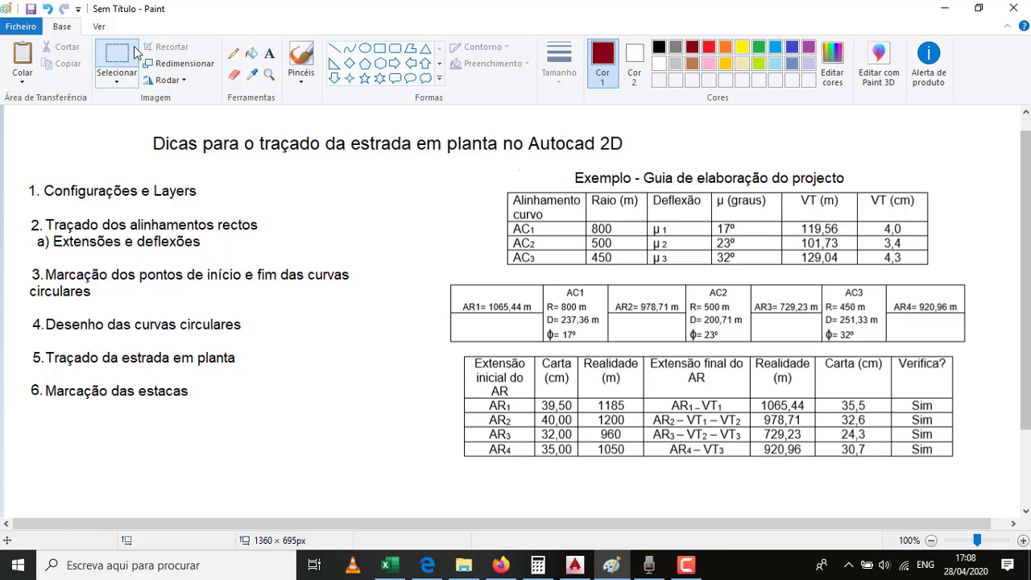
{"action": "left_click", "coordinate": [271, 55]}
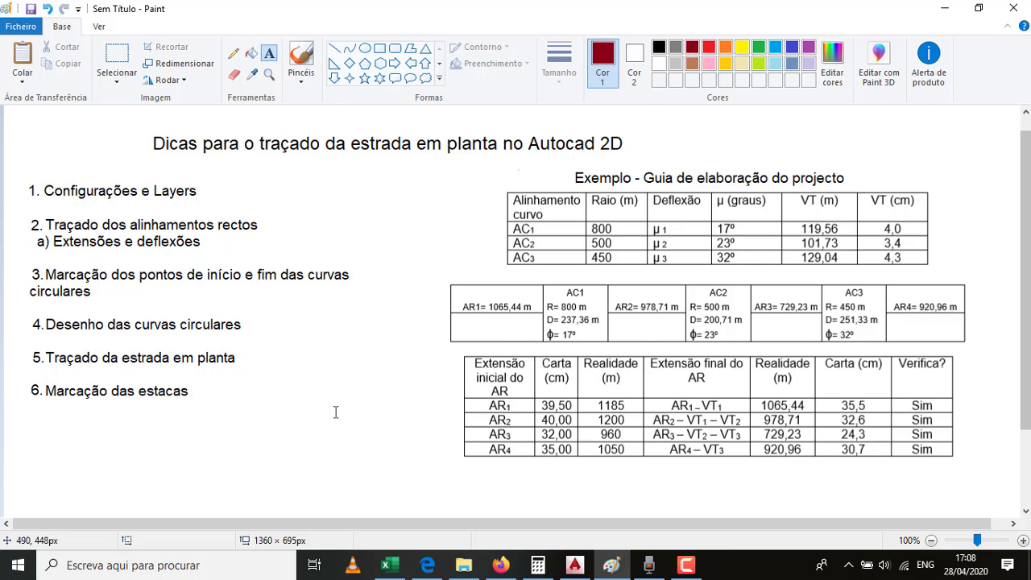
{"action": "scroll", "coordinate": [312, 408], "scroll_direction": "down", "scroll_amount": 3}
{"action": "left_click_drag", "start_coordinate": [117, 359], "coordinate": [287, 396]}
{"action": "type", "text": "Elemen"}
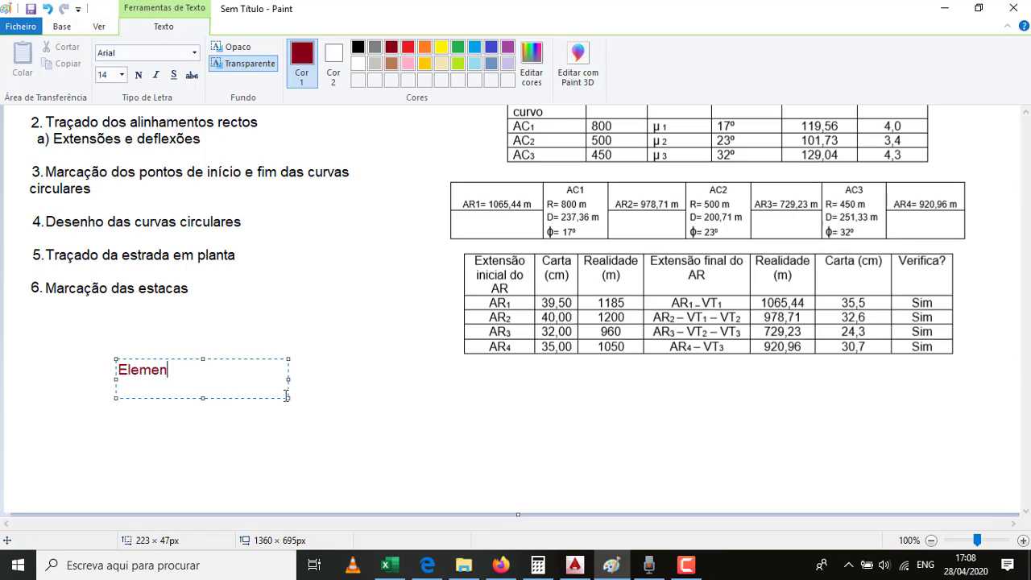
{"action": "type", "text": "tos da estrada"}
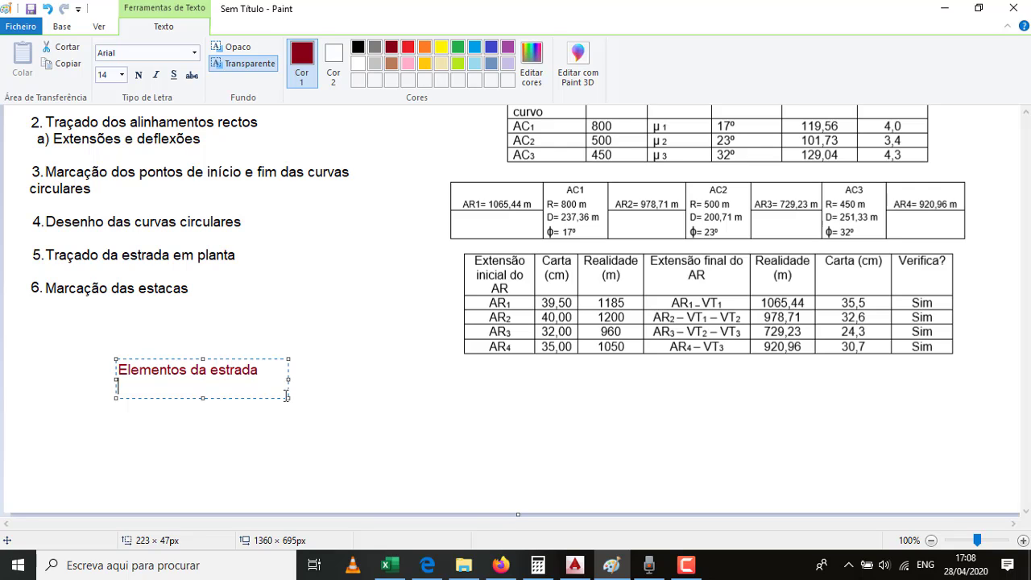
Add the item "1. Traçado em planta (AR's + AC's)" under the heading and widen the text box so it fits on one line.
{"action": "key", "text": "Return"}
{"action": "type", "text": "1. Traçado em pla"}
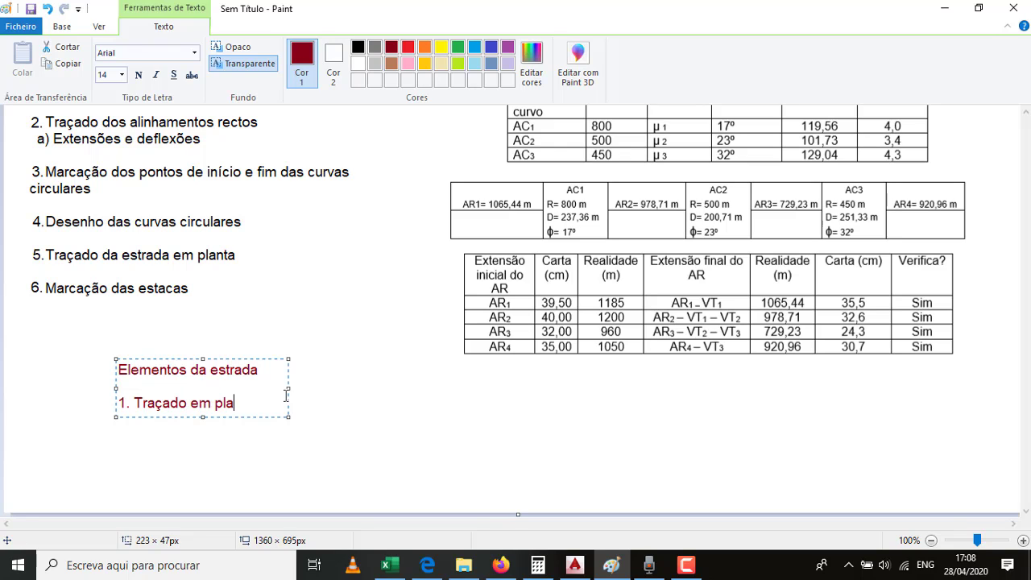
{"action": "type", "text": "nta (AR's"}
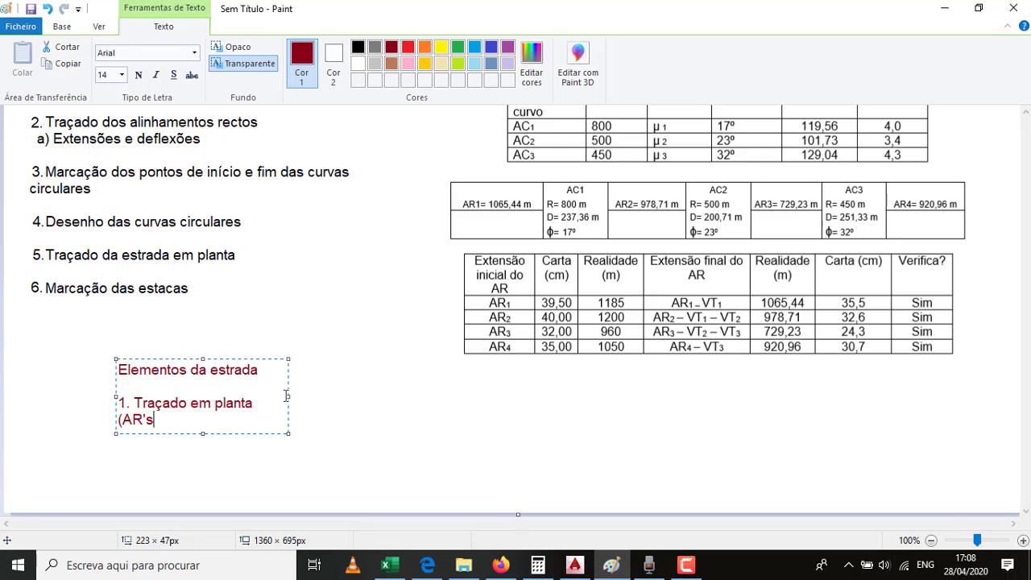
{"action": "type", "text": " + AC's))"}
{"action": "left_click", "coordinate": [285, 398]}
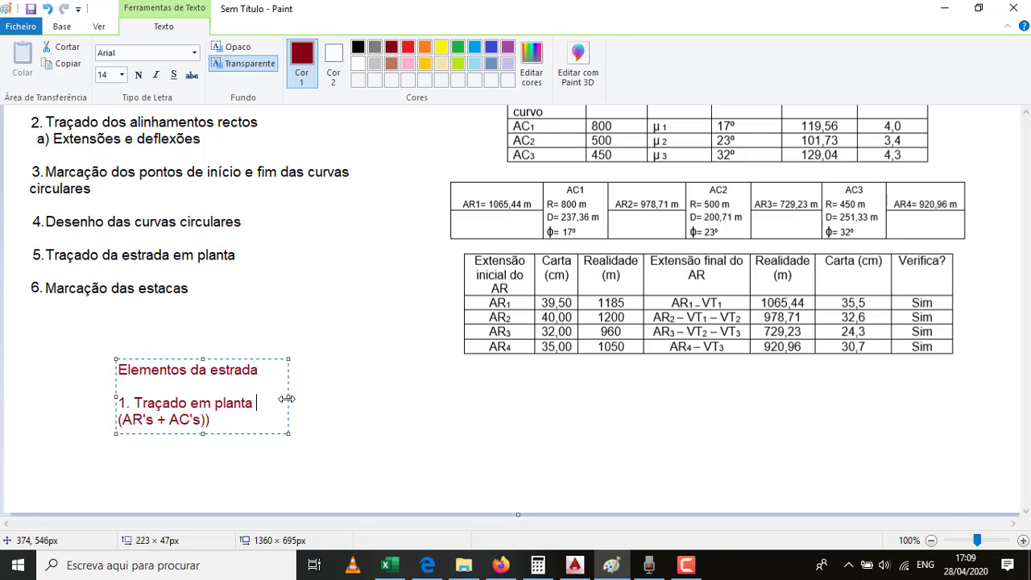
{"action": "left_click_drag", "start_coordinate": [287, 398], "coordinate": [395, 396]}
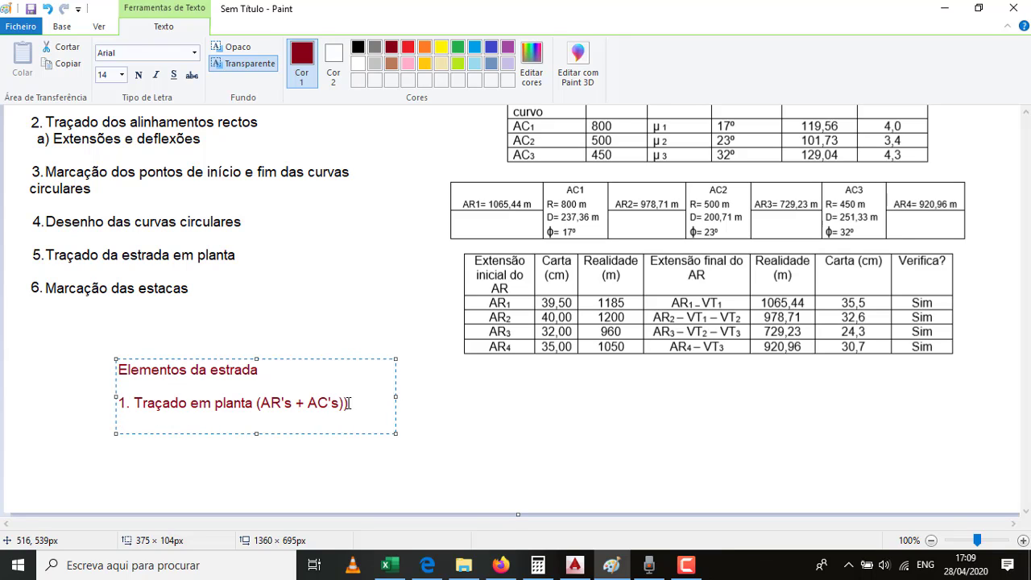
{"action": "key", "text": "BackSpace"}
Add the items "2. Estacas" and "3. Linhas e pontos auxiliares" to the list and finish the text box.
{"action": "key", "text": "Return"}
{"action": "type", "text": "2. Estacas"}
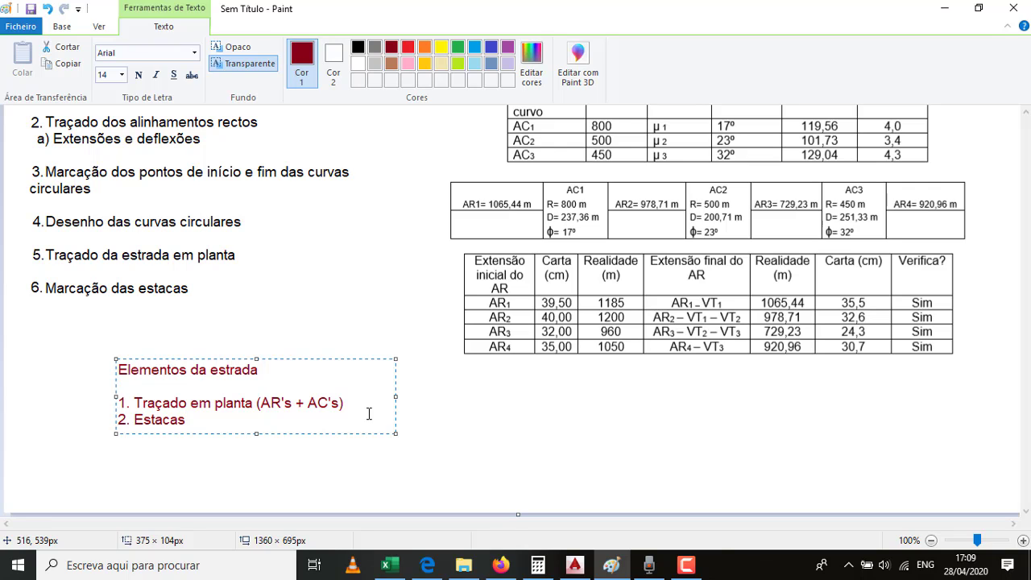
{"action": "key", "text": "Return"}
{"action": "type", "text": "3."}
{"action": "type", "text": "Linhas e"}
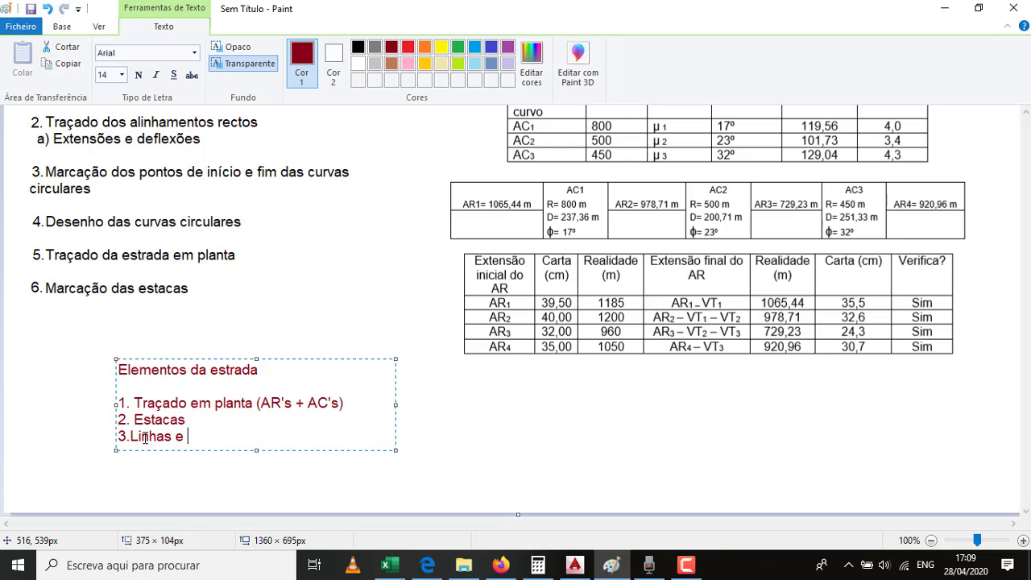
{"action": "type", "text": " pontos auxiliares"}
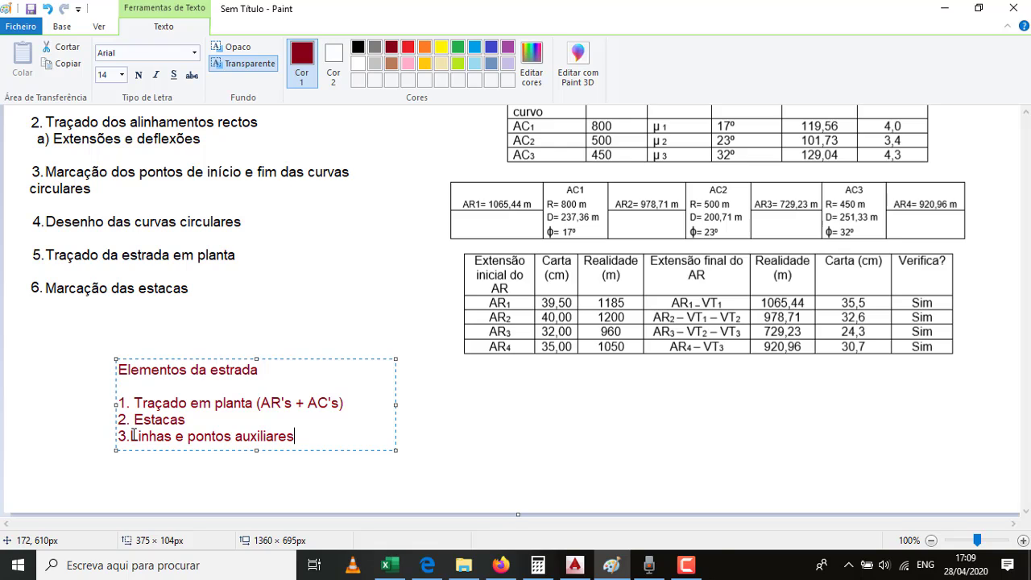
{"action": "left_click", "coordinate": [133, 436]}
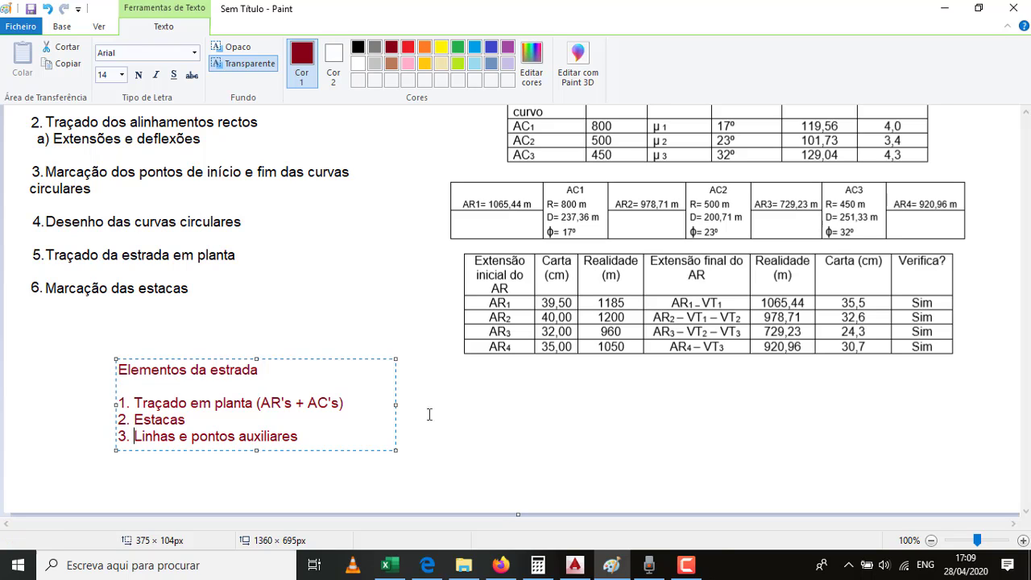
{"action": "left_click", "coordinate": [512, 419]}
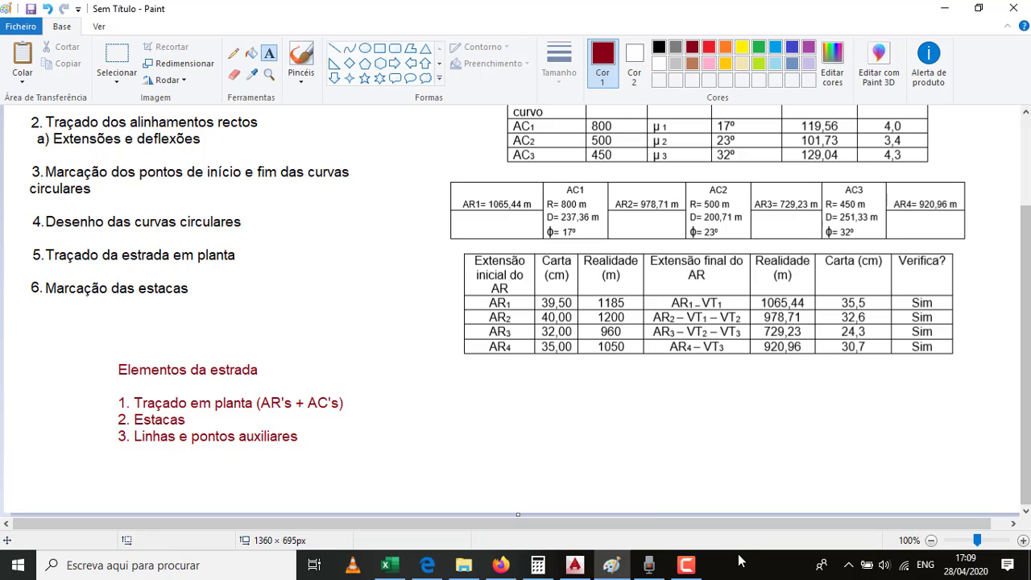
Switch back to AutoCAD and end the active Pan command.
{"action": "left_click", "coordinate": [574, 566]}
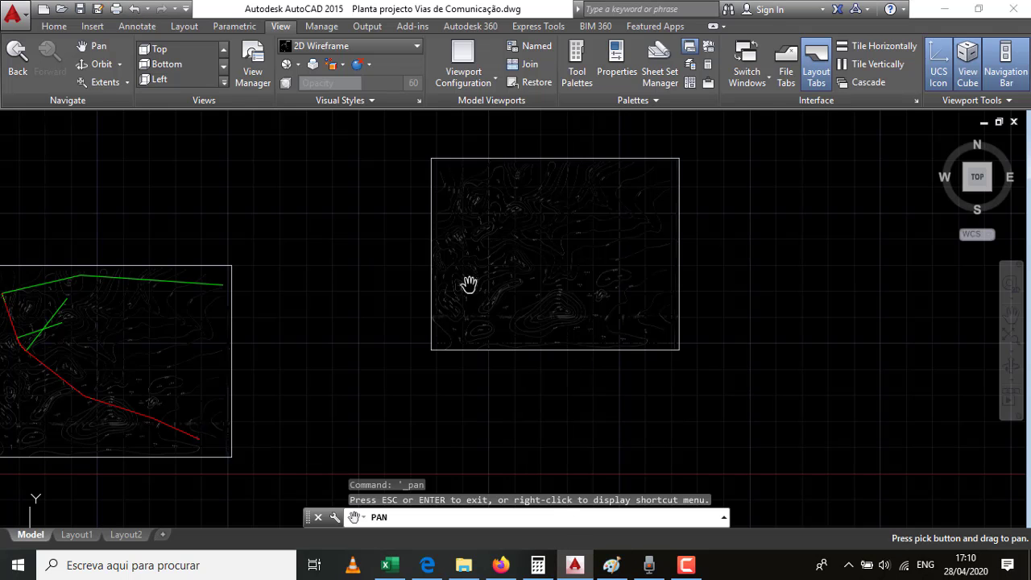
{"action": "left_click", "coordinate": [47, 27]}
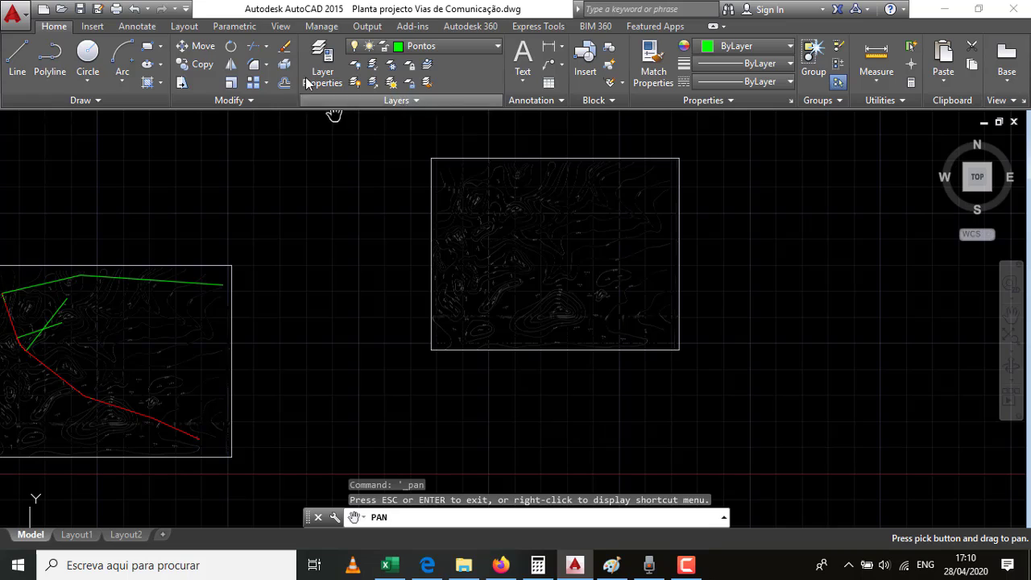
{"action": "left_click", "coordinate": [278, 27]}
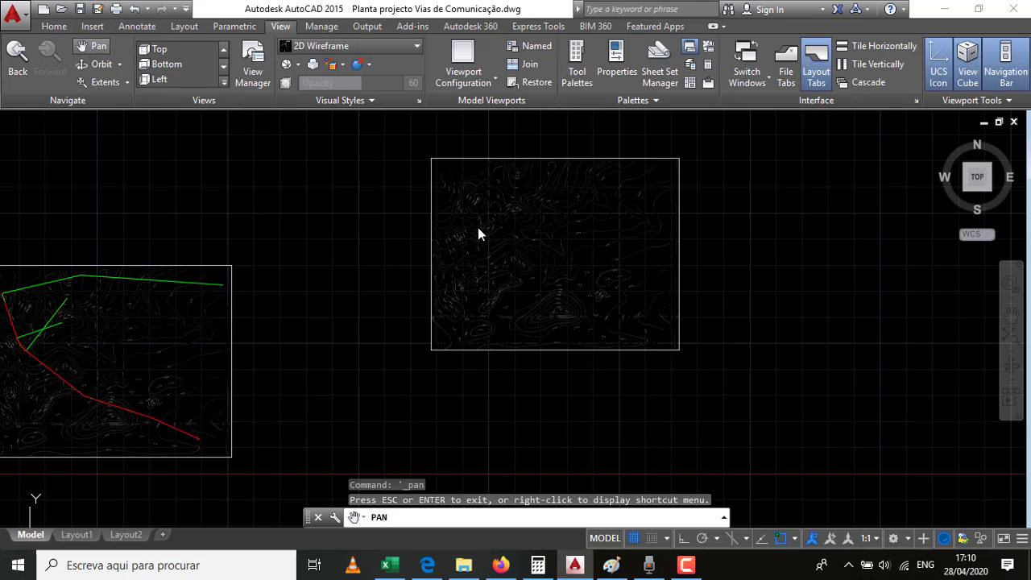
{"action": "left_click", "coordinate": [49, 27]}
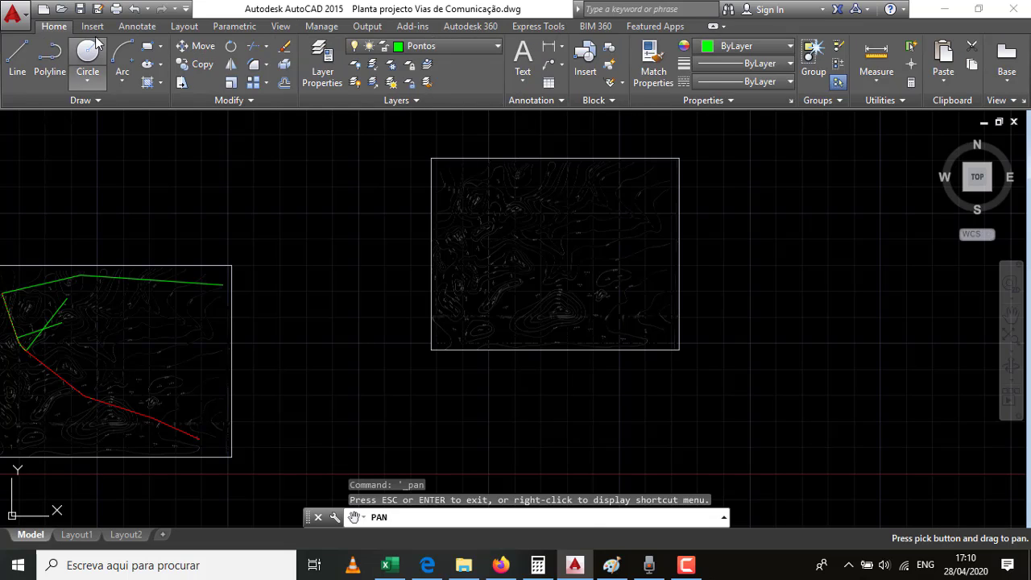
{"action": "key", "text": "Escape"}
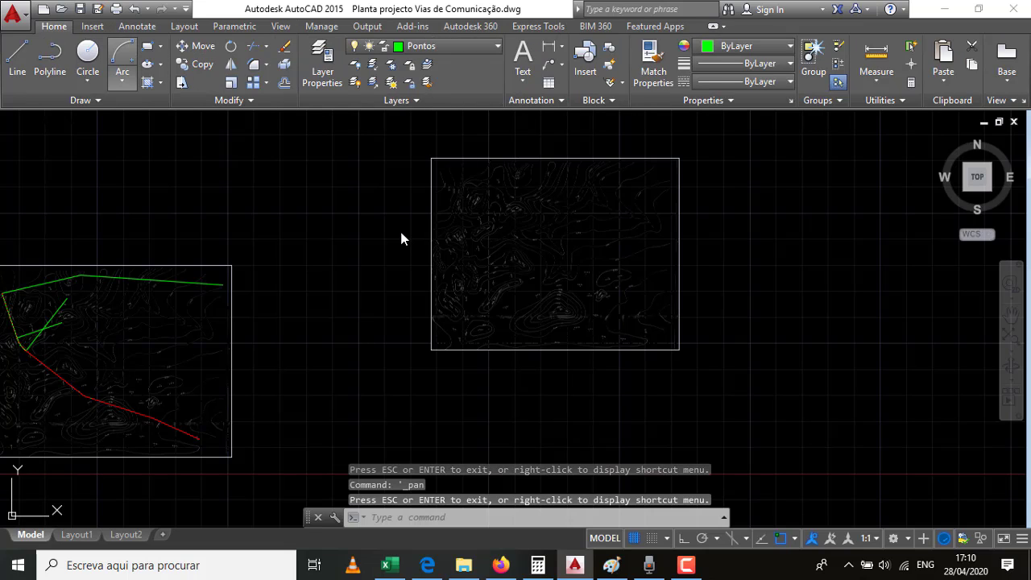
{"action": "key", "text": "Escape"}
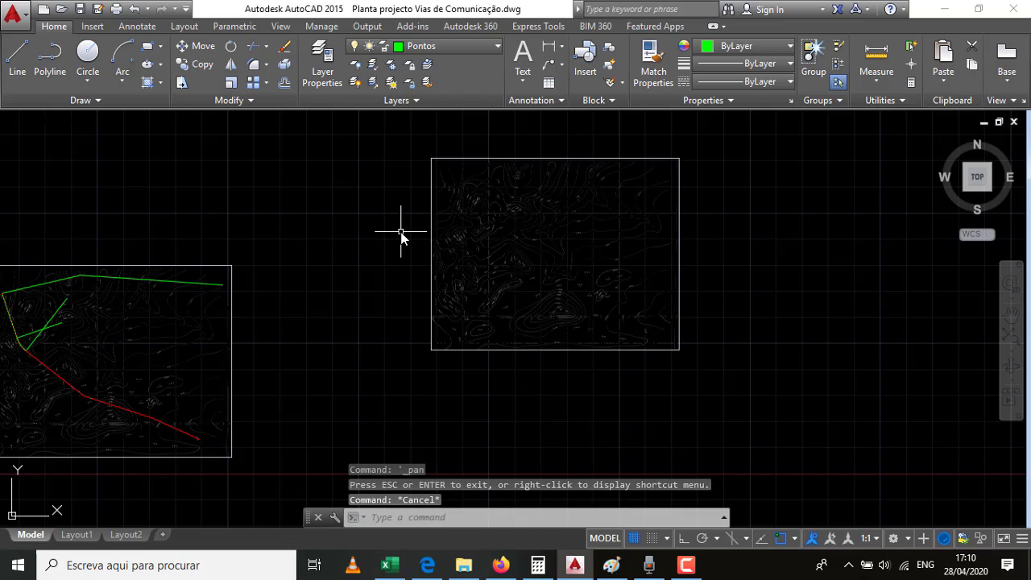
Open the layer properties manager and create a new layer.
{"action": "type", "text": "LA"}
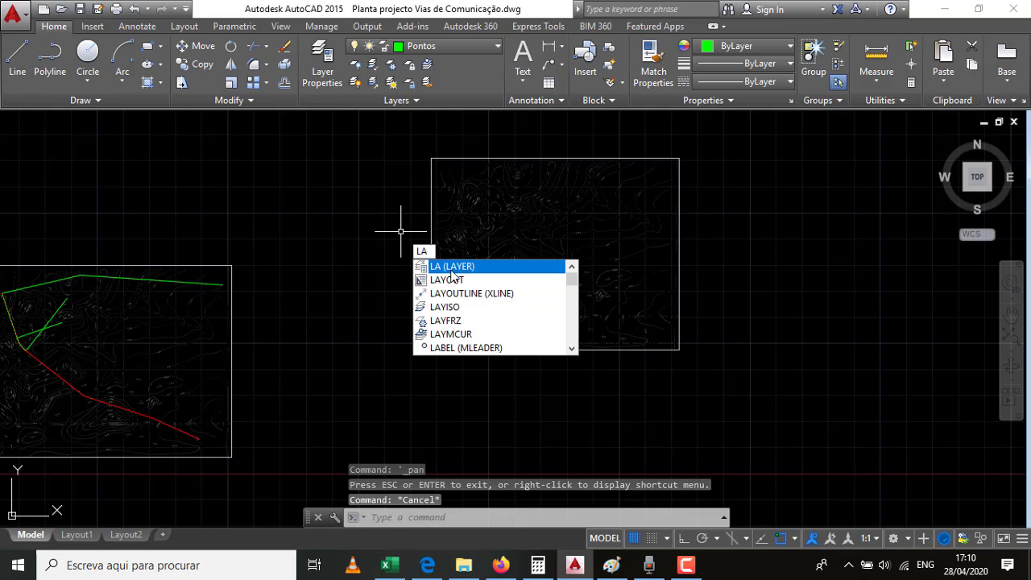
{"action": "key", "text": "Return"}
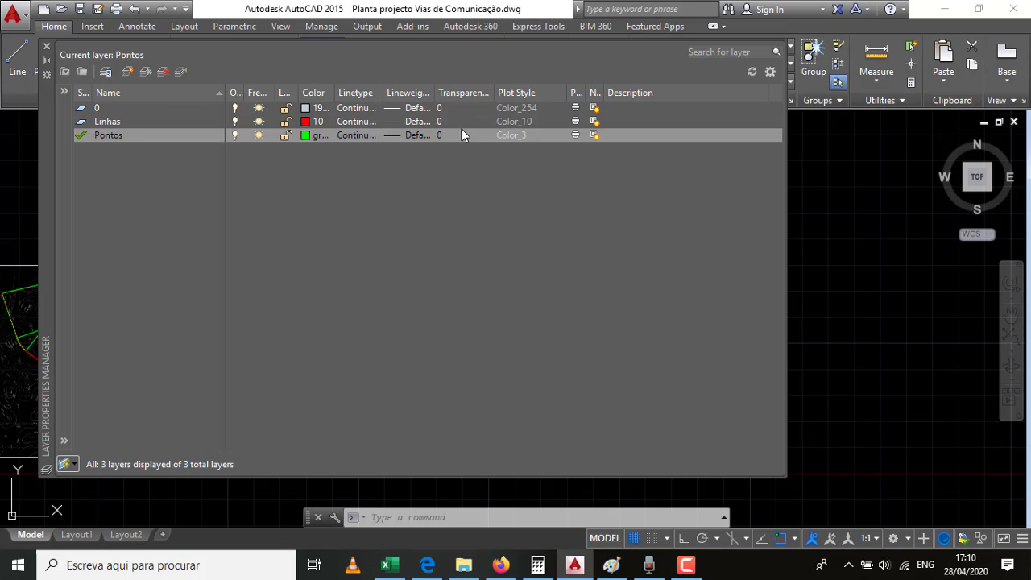
{"action": "left_click", "coordinate": [129, 73]}
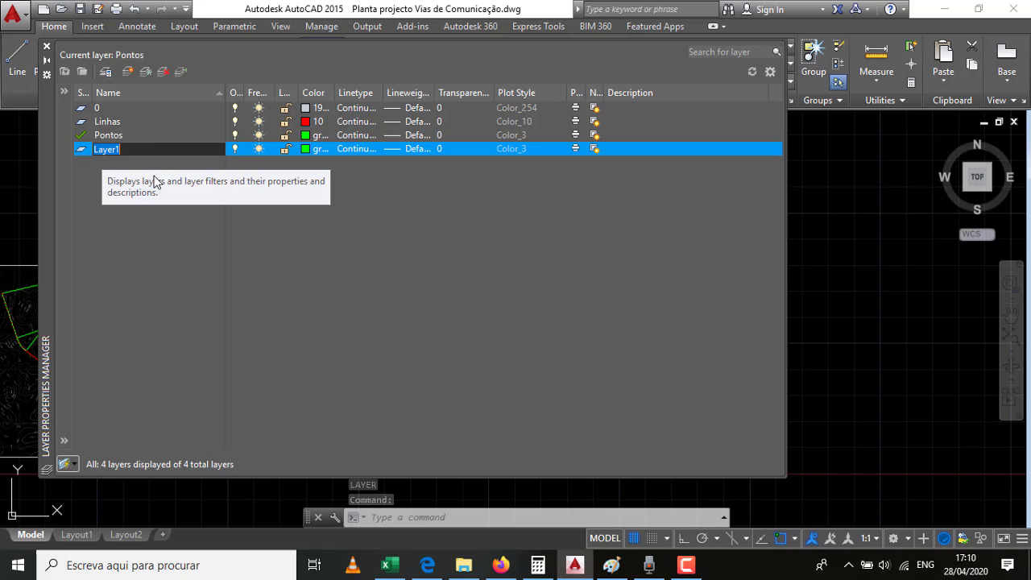
{"action": "key", "text": "Return"}
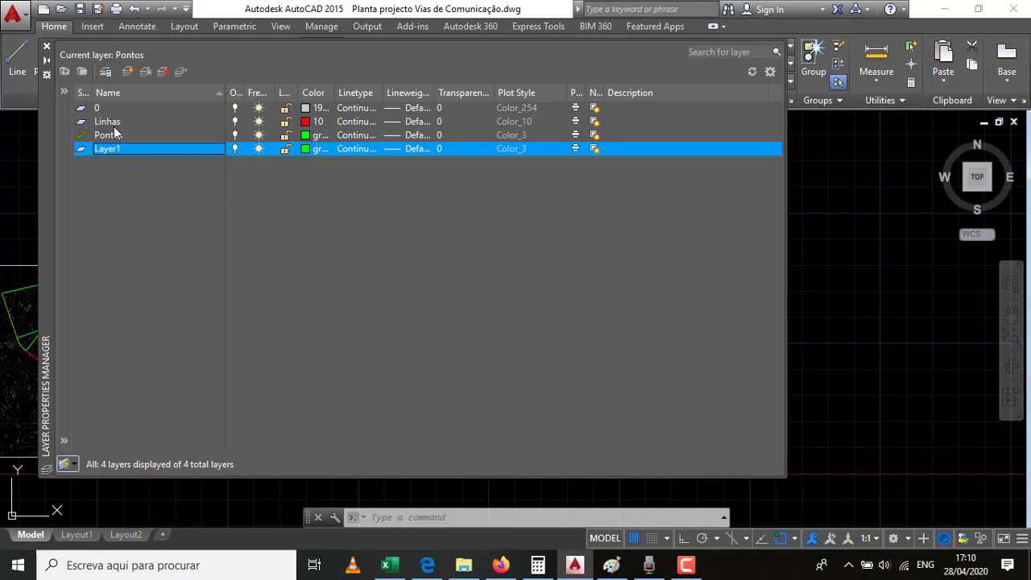
{"action": "left_click", "coordinate": [114, 123]}
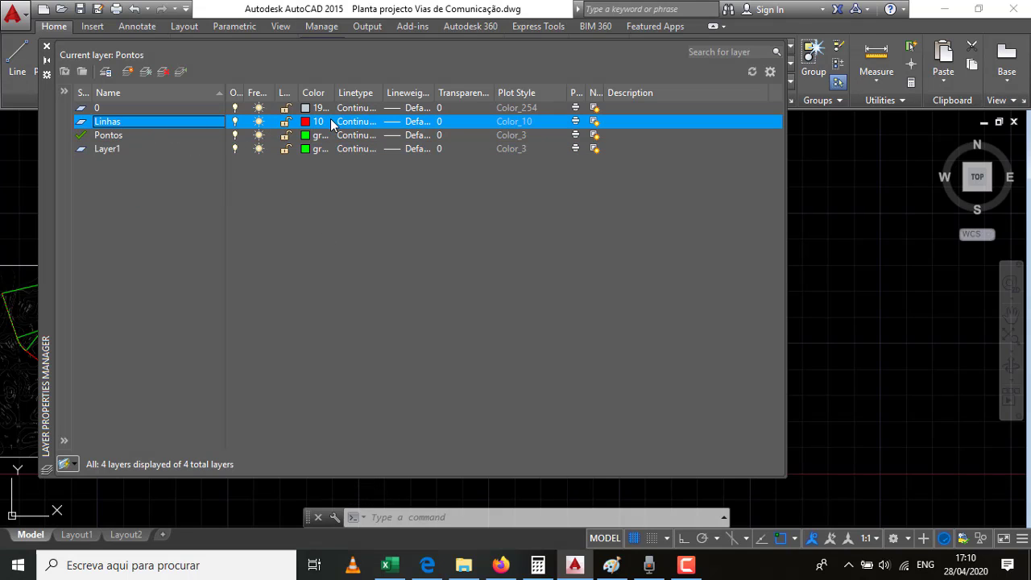
{"action": "left_click", "coordinate": [306, 121]}
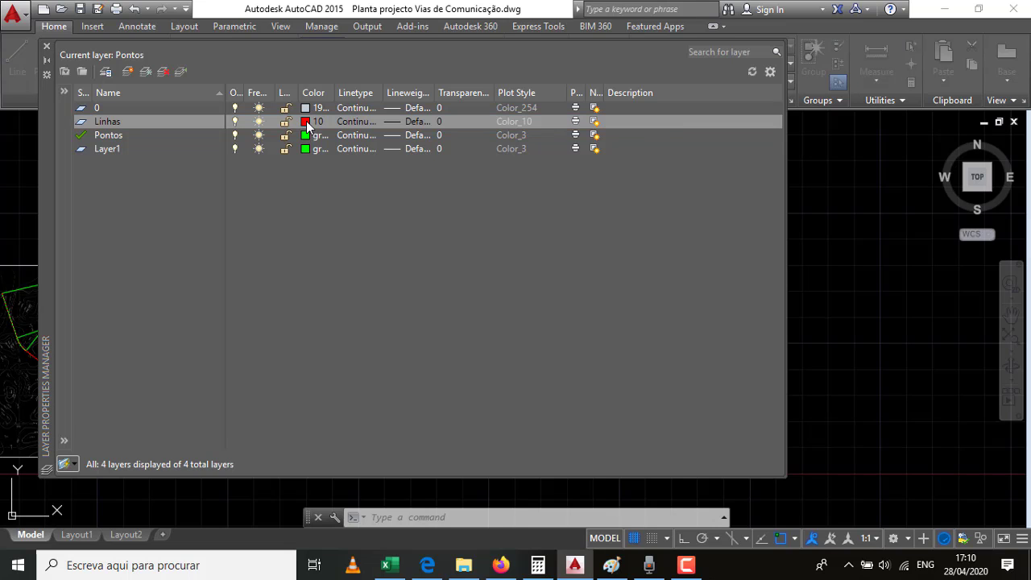
{"action": "left_click", "coordinate": [399, 317]}
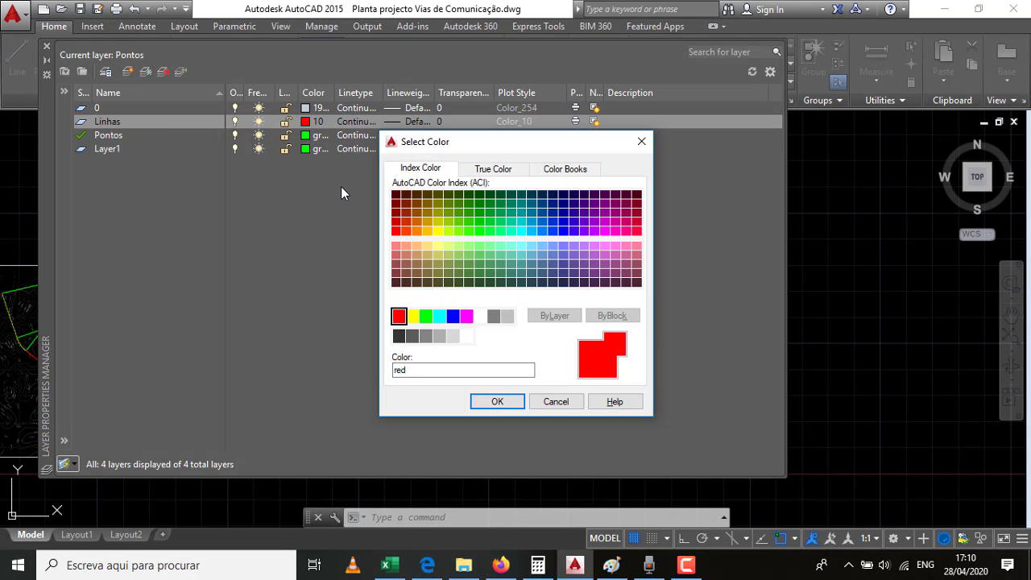
{"action": "left_click", "coordinate": [641, 141]}
Rename the layer "Linhas" as "Traçado da estrada" and view its lineweight options without changing them.
{"action": "left_click", "coordinate": [122, 125]}
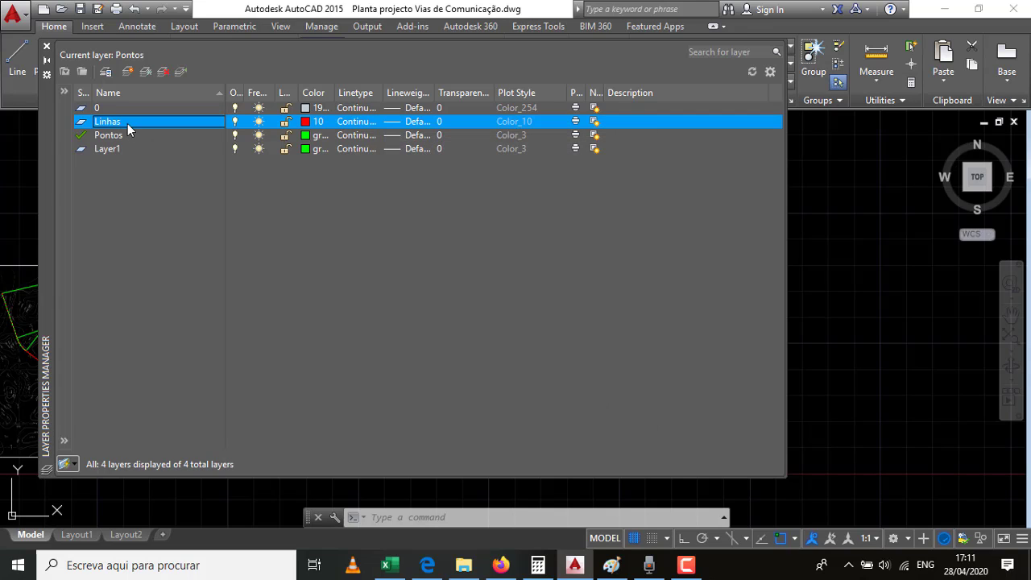
{"action": "left_click", "coordinate": [127, 129]}
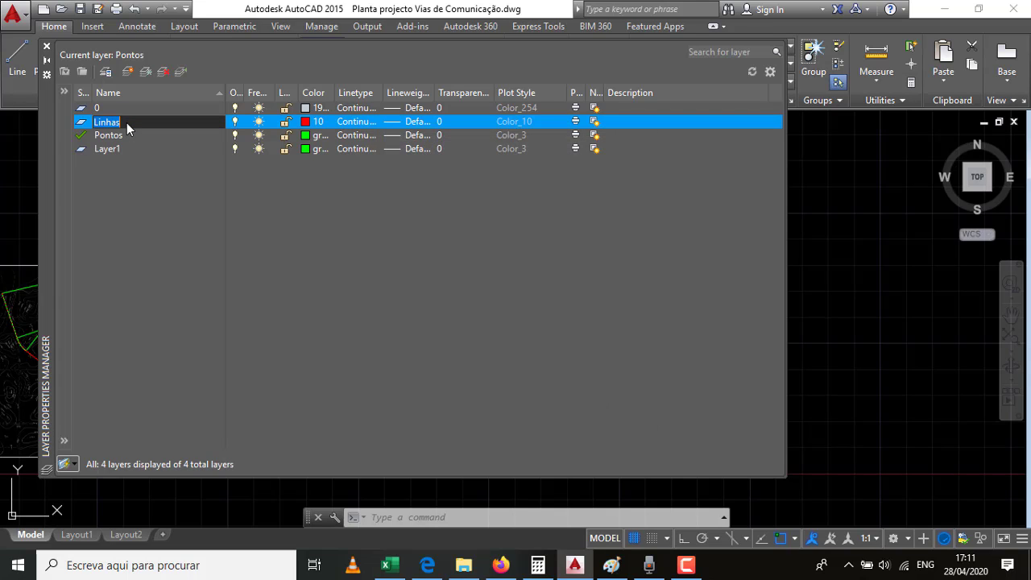
{"action": "type", "text": "Traçado da estrada"}
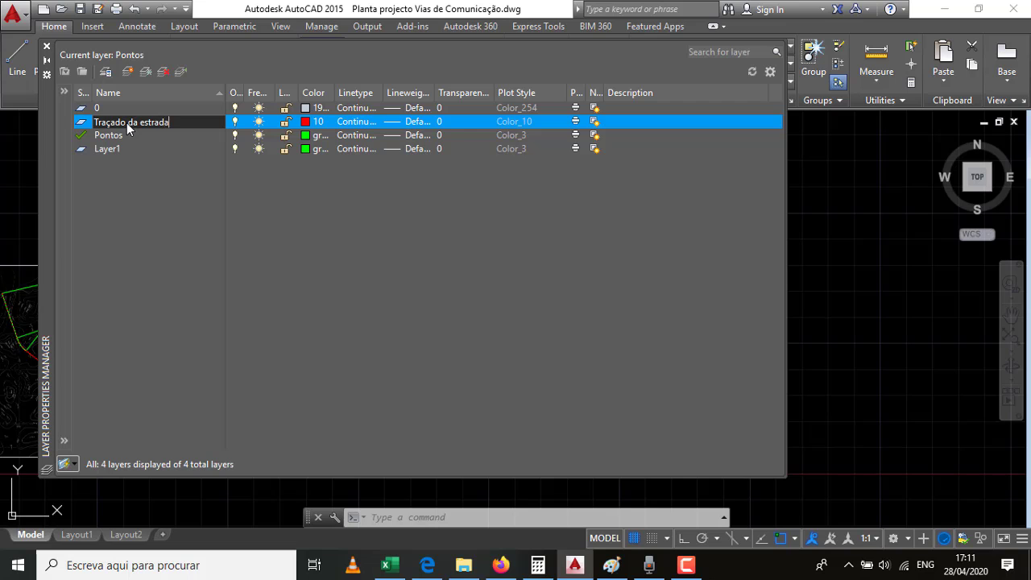
{"action": "left_click", "coordinate": [611, 564]}
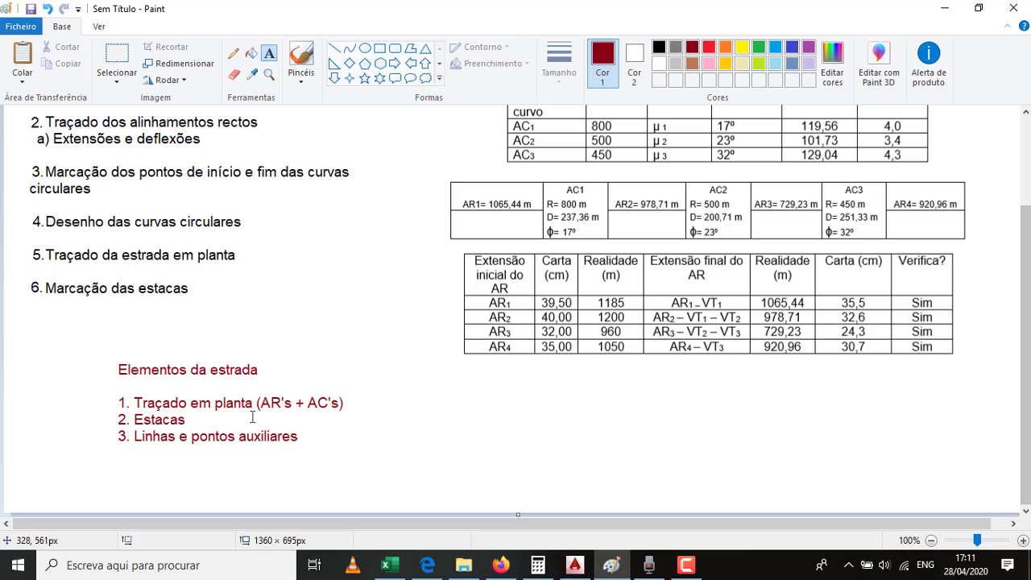
{"action": "left_click", "coordinate": [575, 566]}
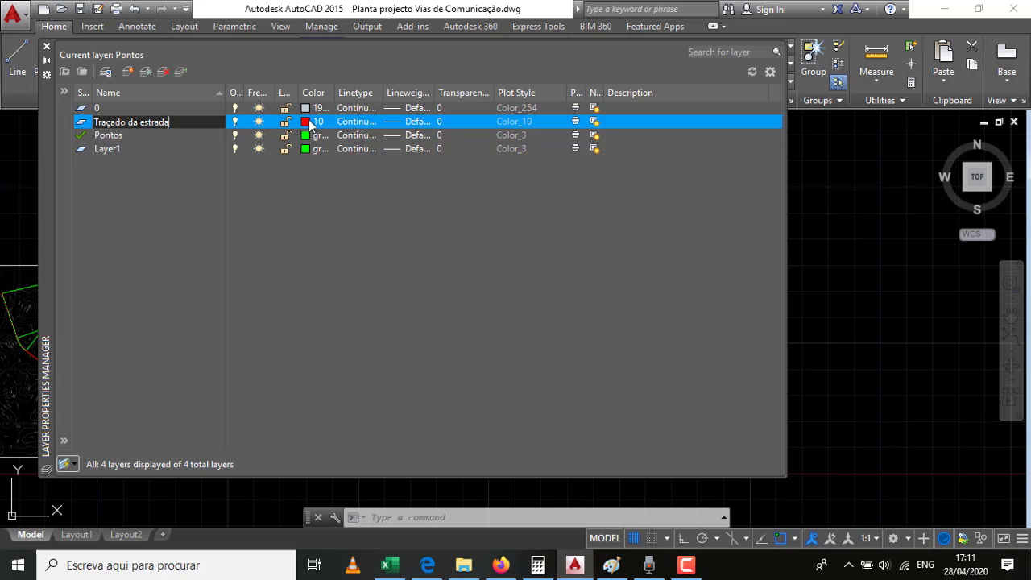
{"action": "left_click", "coordinate": [392, 123]}
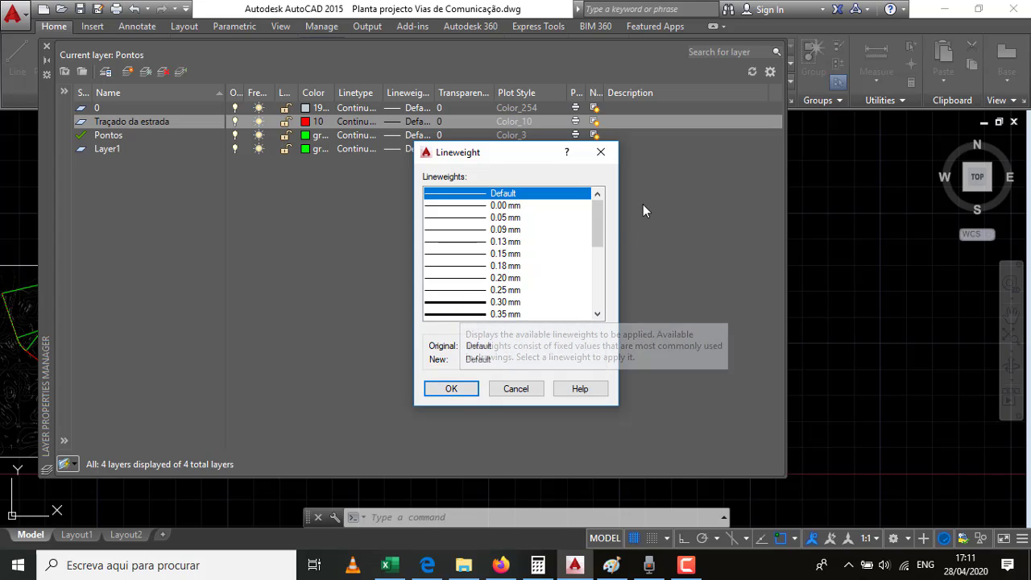
{"action": "left_click", "coordinate": [600, 151]}
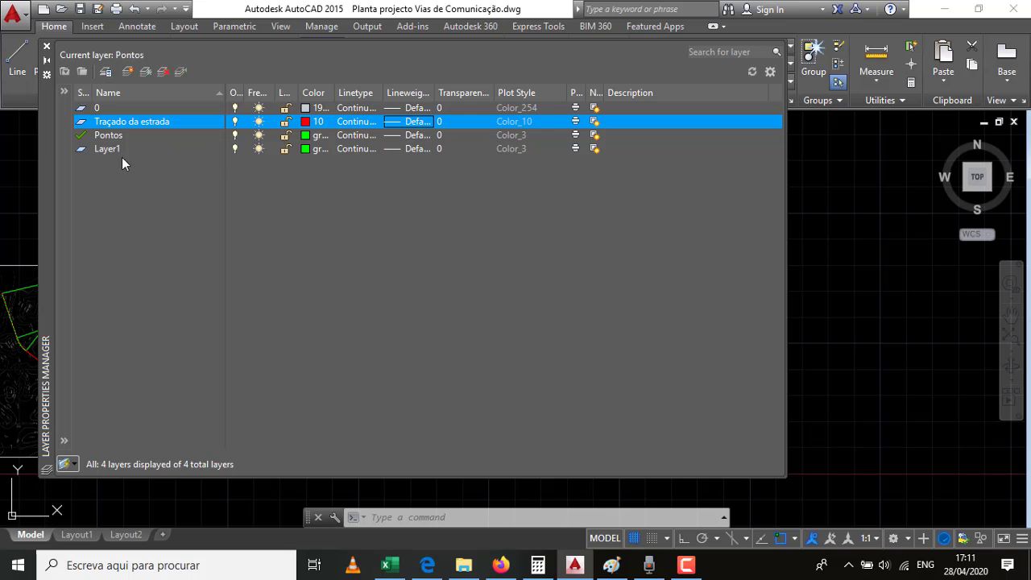
Rename the layer "Pontos" as "Estacas", checking the road elements list in Paint for the name.
{"action": "left_click", "coordinate": [111, 136]}
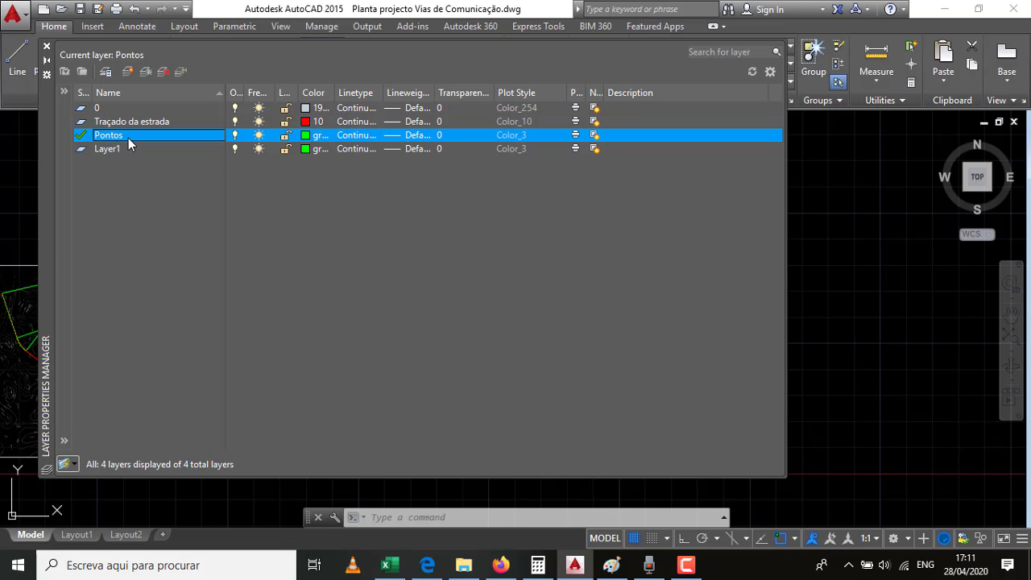
{"action": "left_click", "coordinate": [611, 566]}
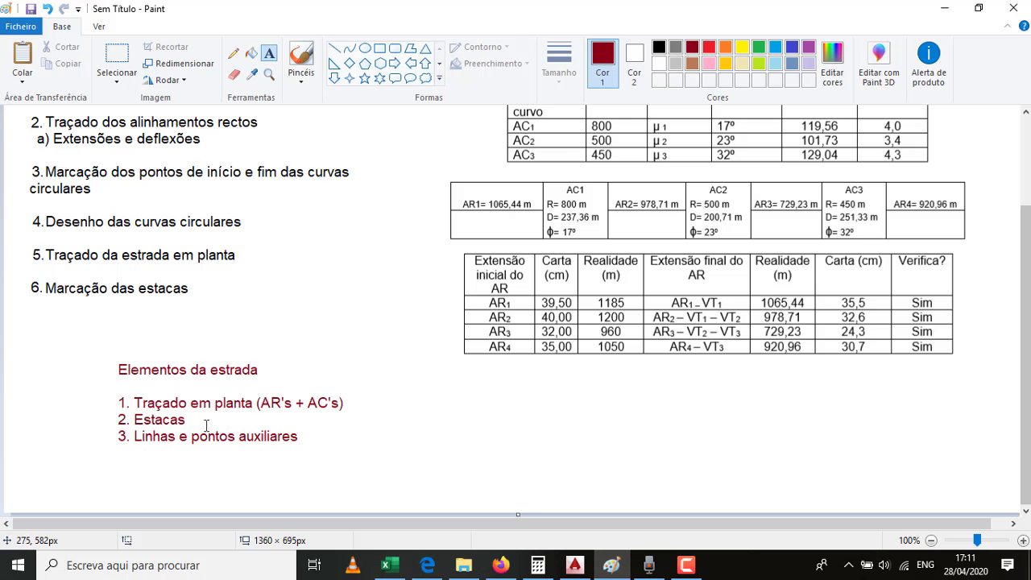
{"action": "left_click", "coordinate": [608, 567]}
{"action": "left_click", "coordinate": [112, 135]}
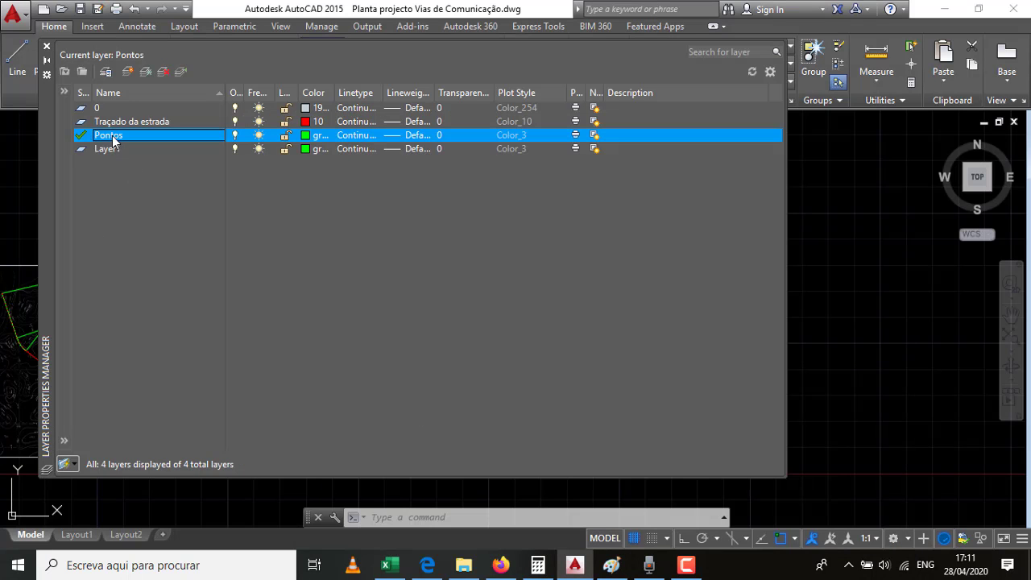
{"action": "left_click", "coordinate": [116, 136]}
{"action": "left_click_drag", "start_coordinate": [125, 134], "coordinate": [60, 129]}
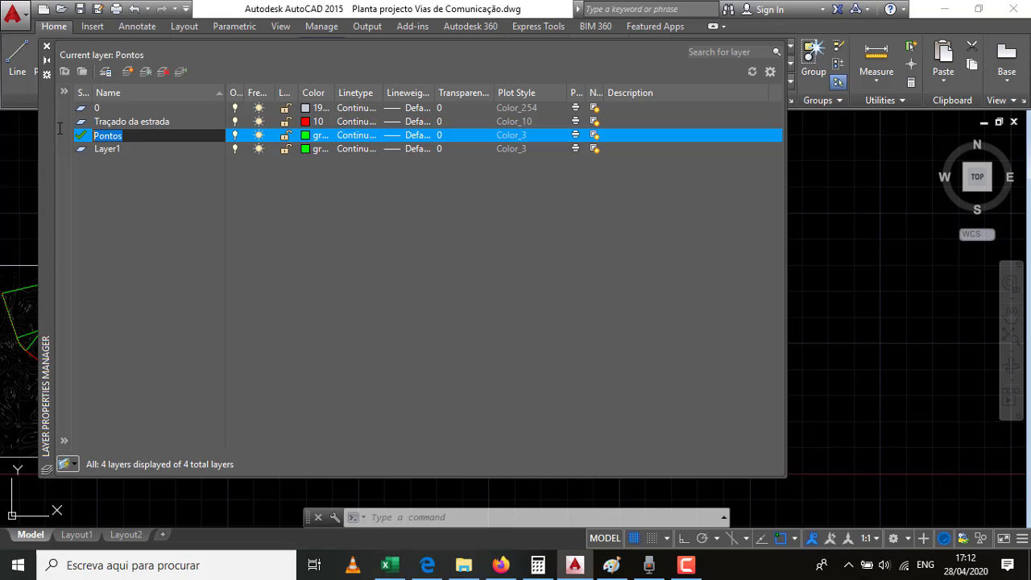
{"action": "type", "text": "esta"}
{"action": "key", "text": "BackSpace"}
{"action": "key", "text": "BackSpace"}
{"action": "key", "text": "BackSpace"}
{"action": "key", "text": "BackSpace"}
{"action": "type", "text": "Estacas"}
{"action": "key", "text": "Return"}
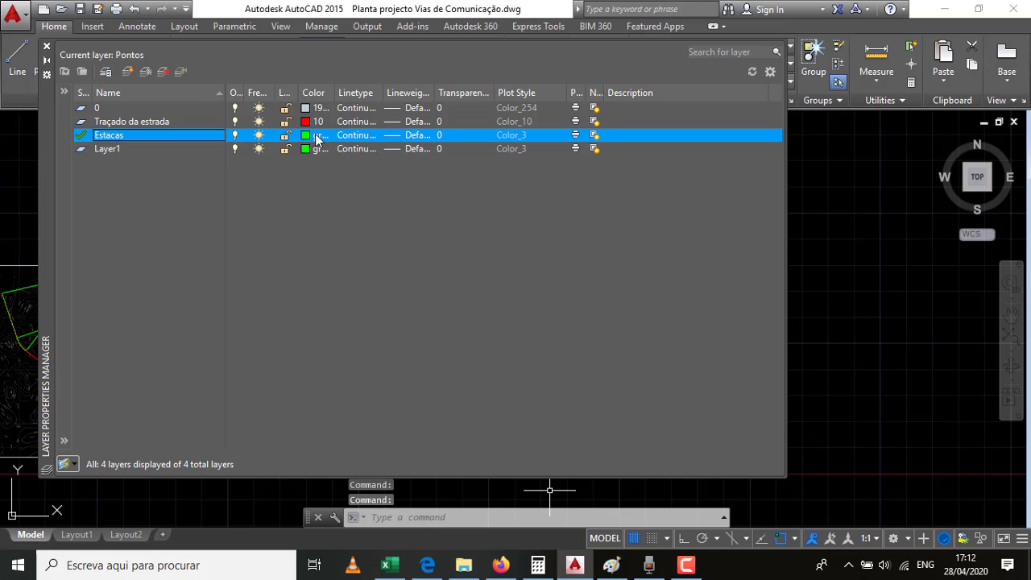
Rename the new layer "Layer1" as "Linhas e pontos auxiliares".
{"action": "left_click", "coordinate": [115, 148]}
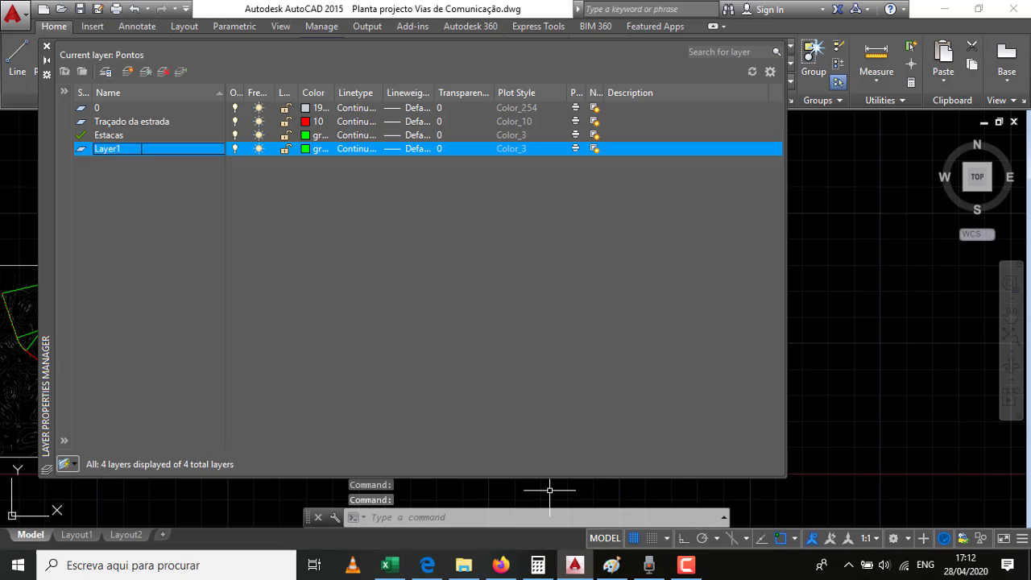
{"action": "left_click", "coordinate": [118, 149]}
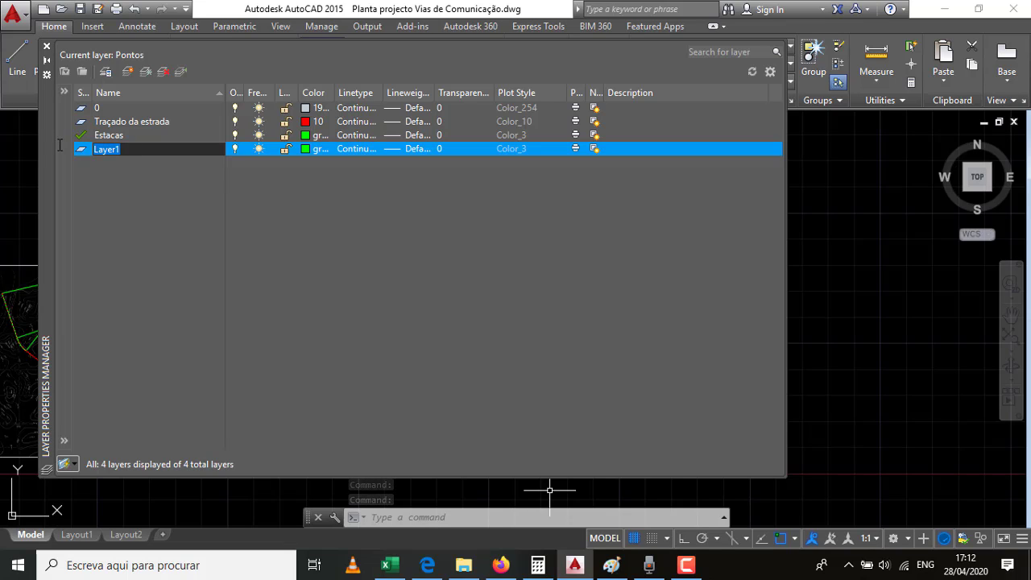
{"action": "type", "text": "Linhas"}
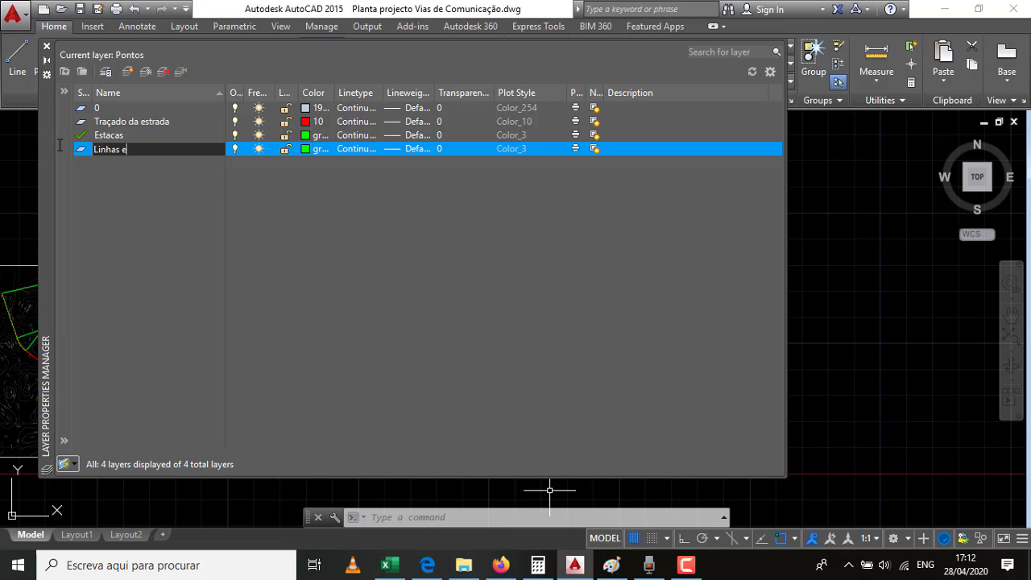
{"action": "type", "text": " e pontos auxiliares"}
Set the color of the "Linhas e pontos auxiliares" layer to cyan and close the layer properties manager.
{"action": "left_click", "coordinate": [306, 150]}
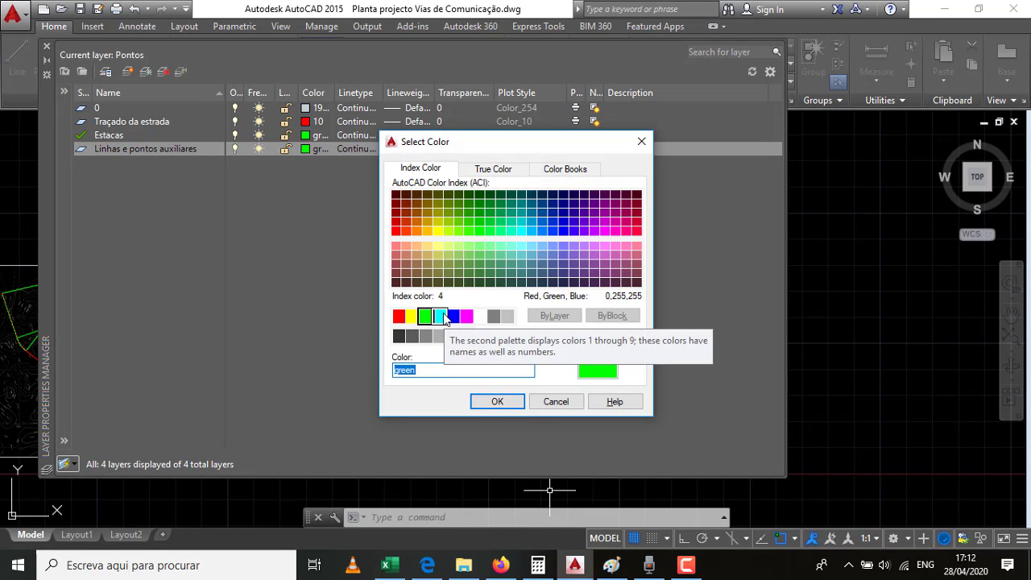
{"action": "left_click", "coordinate": [442, 316]}
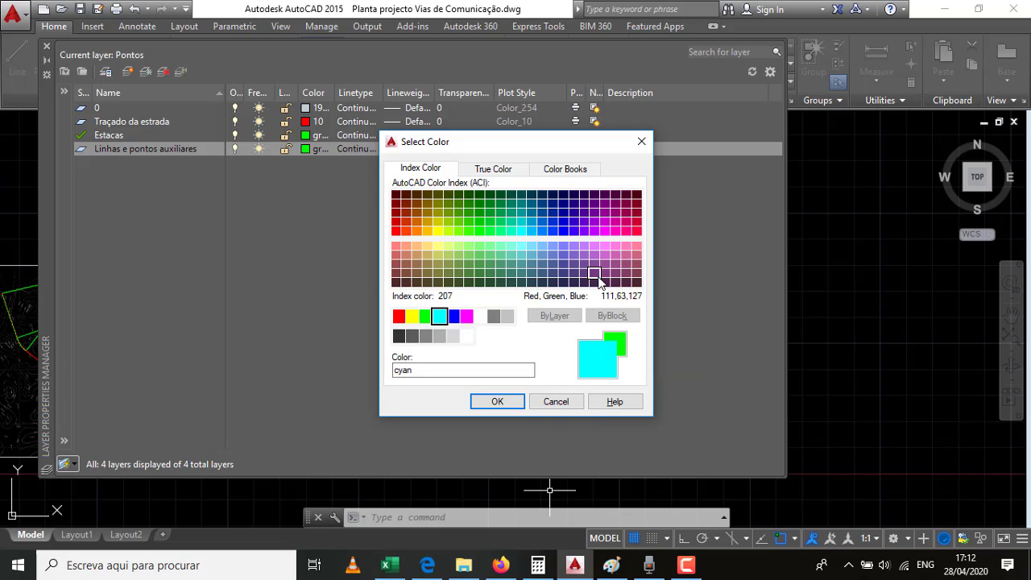
{"action": "left_click", "coordinate": [497, 401]}
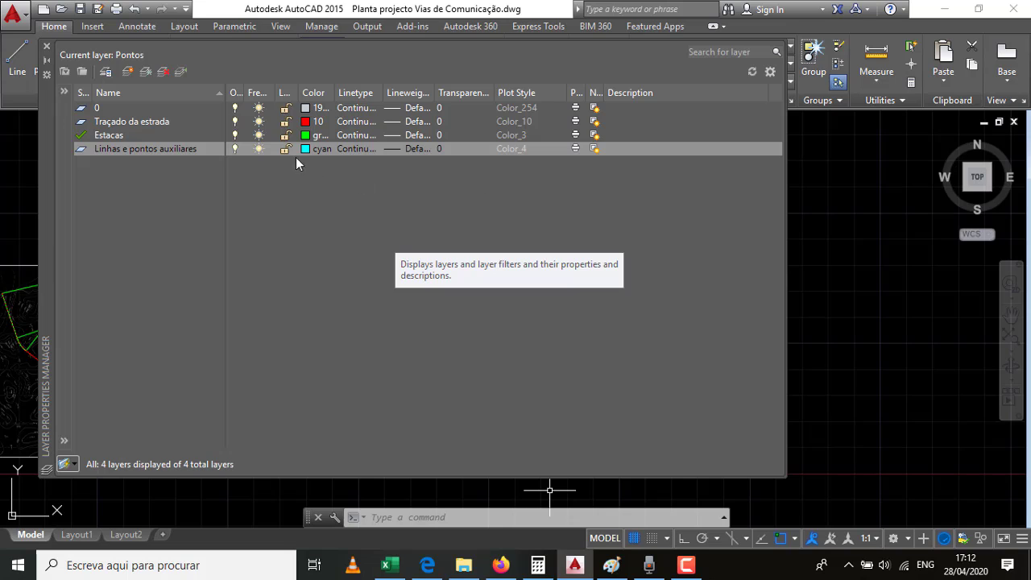
{"action": "left_click", "coordinate": [412, 215]}
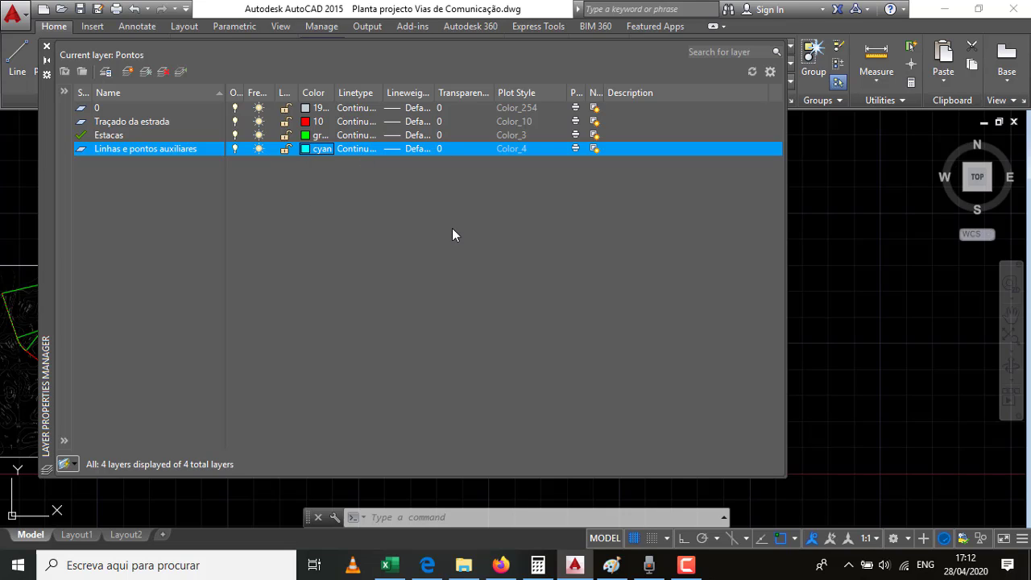
{"action": "left_click", "coordinate": [575, 149]}
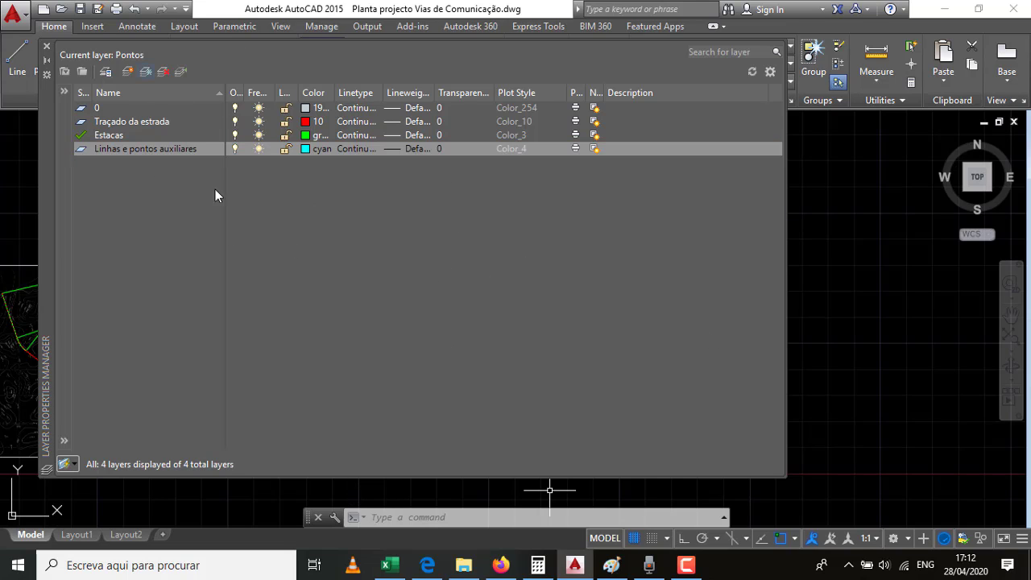
{"action": "left_click", "coordinate": [48, 51]}
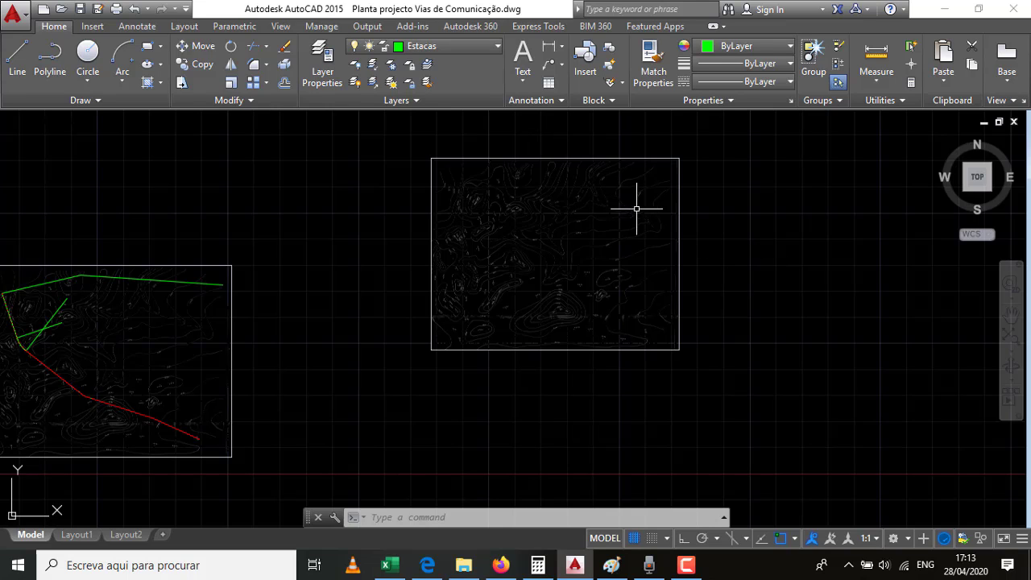
Make "Traçado da estrada" the current layer and draw a sample diagonal line inside the empty contour map's frame.
{"action": "left_click", "coordinate": [499, 47]}
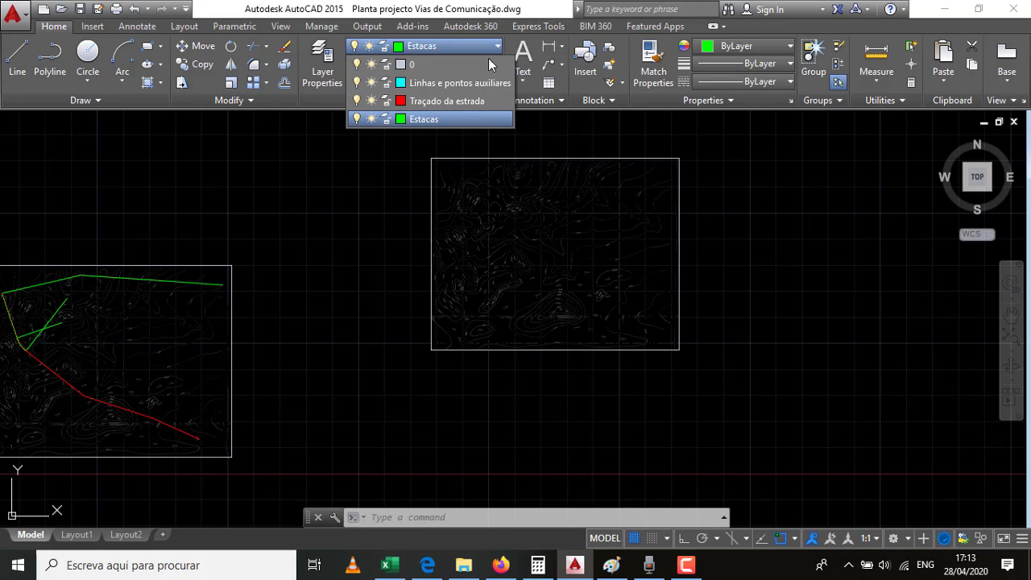
{"action": "left_click", "coordinate": [429, 100]}
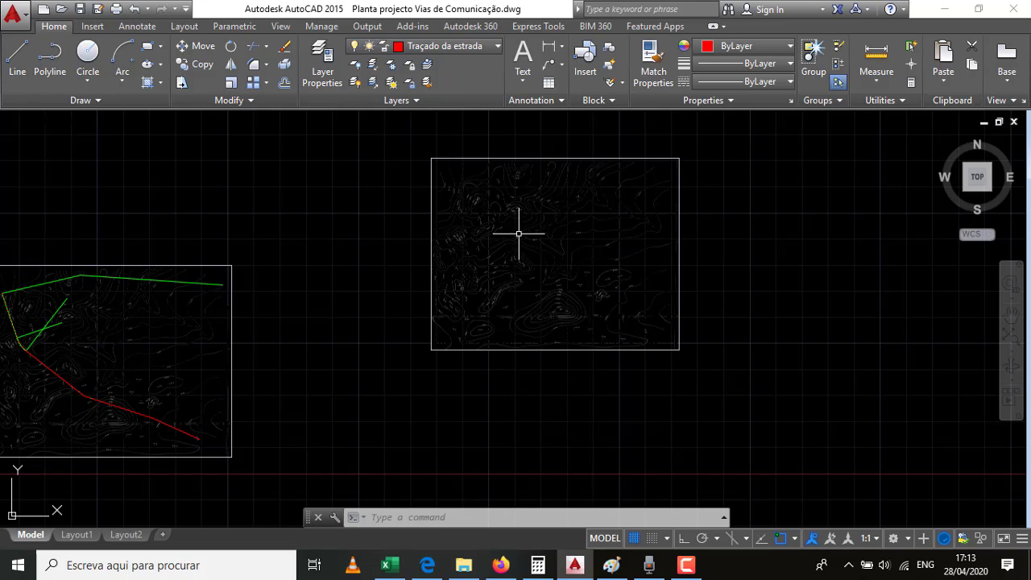
{"action": "type", "text": "l"}
{"action": "key", "text": "Return"}
{"action": "left_click", "coordinate": [469, 203]}
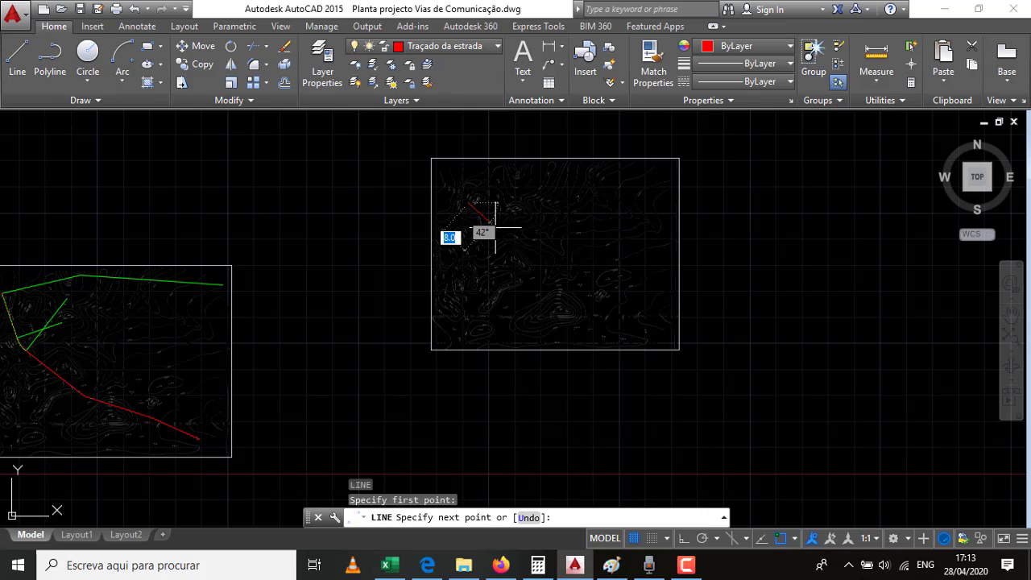
{"action": "left_click", "coordinate": [560, 269]}
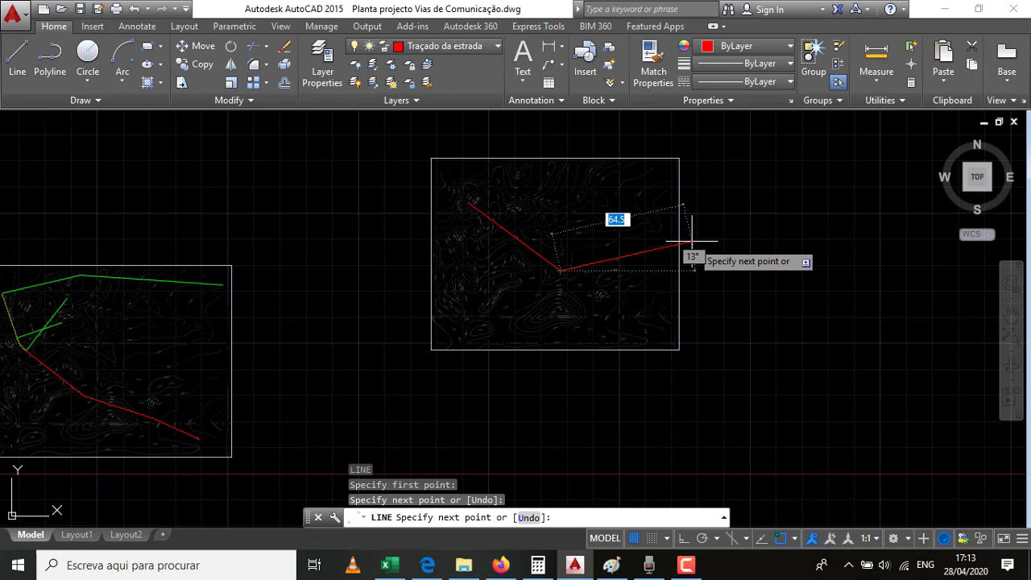
{"action": "key", "text": "Return"}
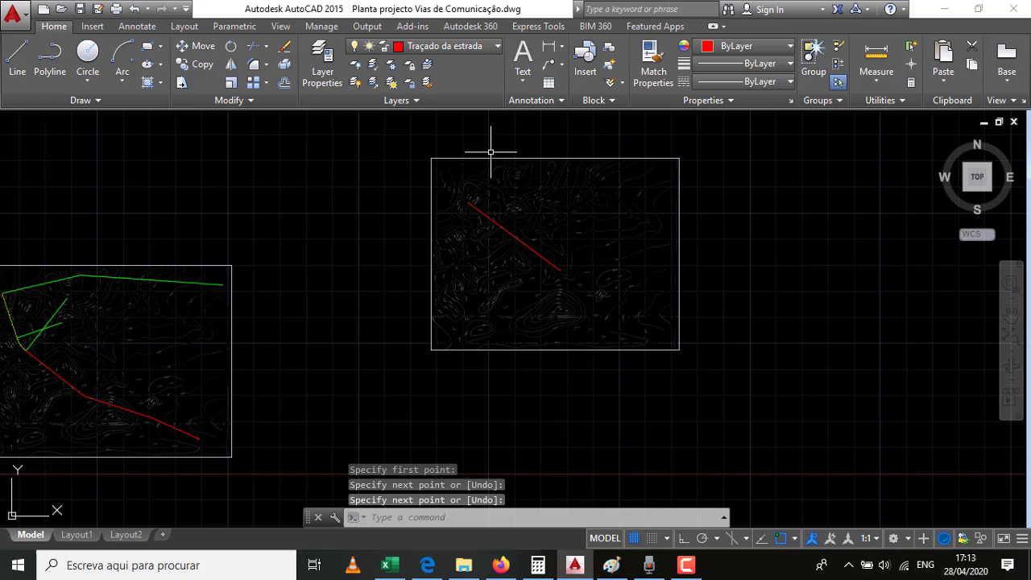
Make "Estacas" the current layer and draw a second diagonal line beside the red one on the contour map.
{"action": "left_click", "coordinate": [497, 50]}
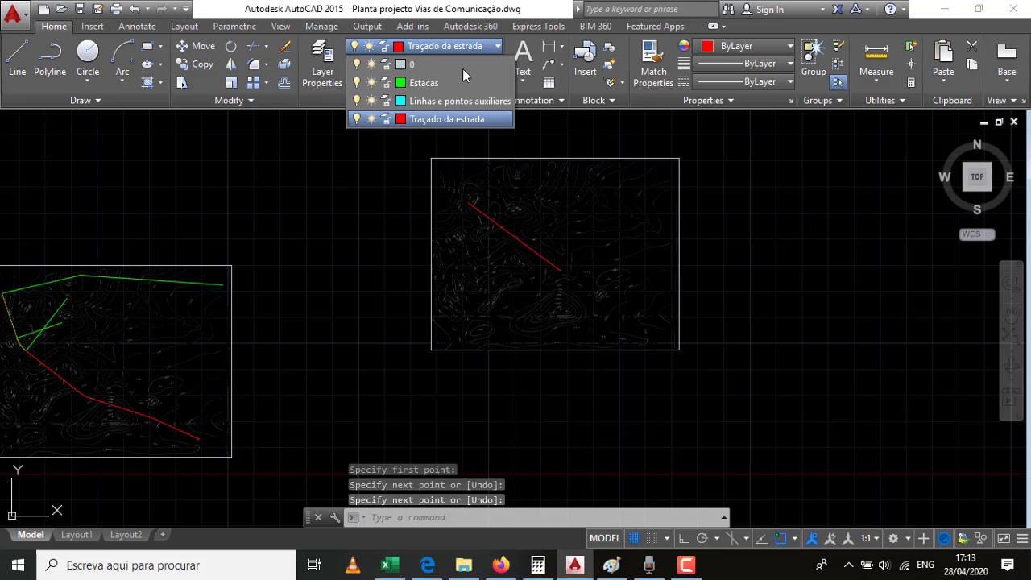
{"action": "left_click", "coordinate": [409, 85]}
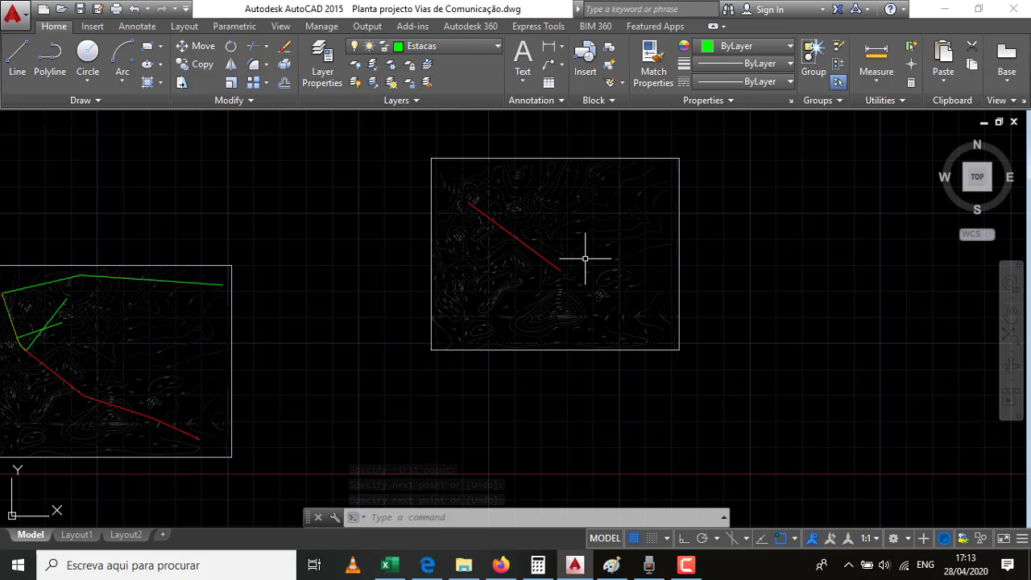
{"action": "type", "text": "l"}
{"action": "key", "text": "Return"}
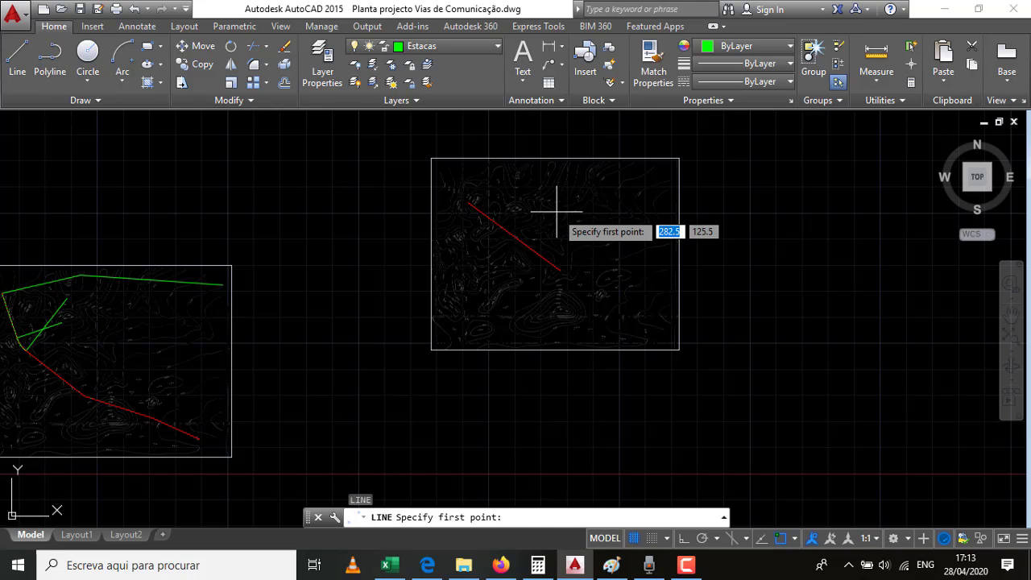
{"action": "left_click", "coordinate": [560, 215]}
{"action": "left_click", "coordinate": [635, 268]}
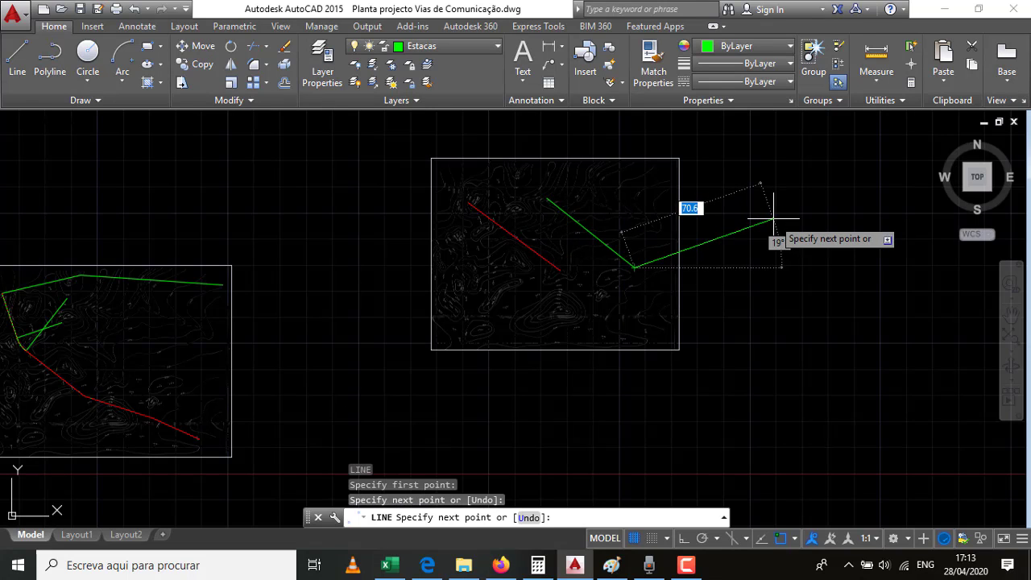
{"action": "key", "text": "Return"}
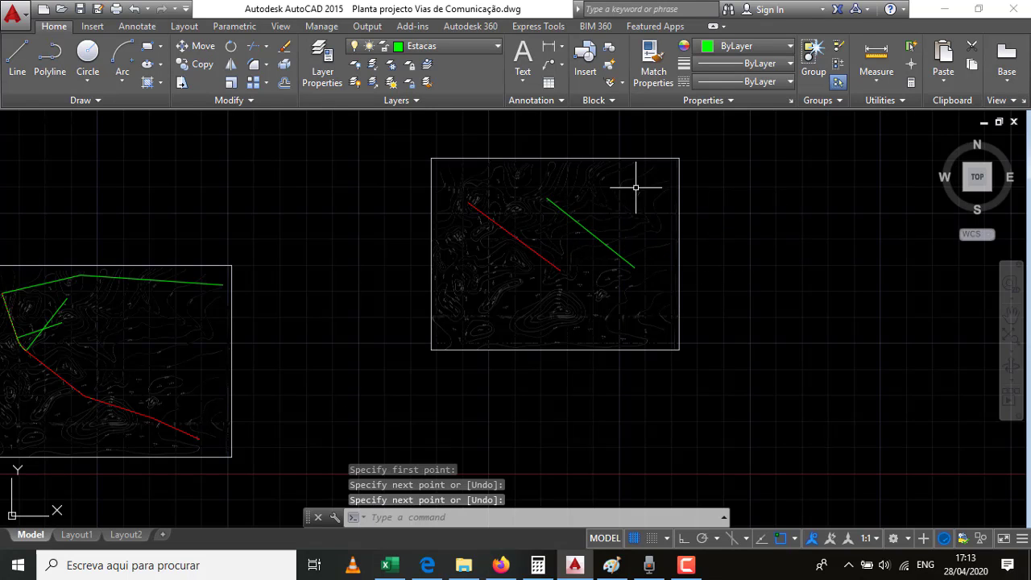
Make "Linhas e pontos auxiliares" the current layer and draw a nearly horizontal sample line below the two diagonal lines on the contour map.
{"action": "left_click", "coordinate": [491, 46]}
{"action": "left_click", "coordinate": [419, 102]}
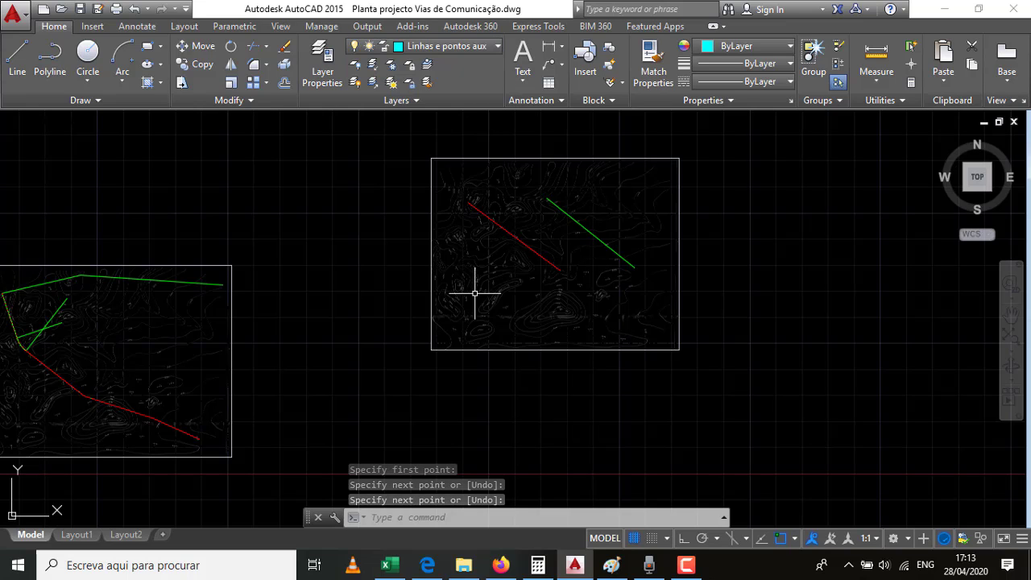
{"action": "type", "text": "l"}
{"action": "key", "text": "Return"}
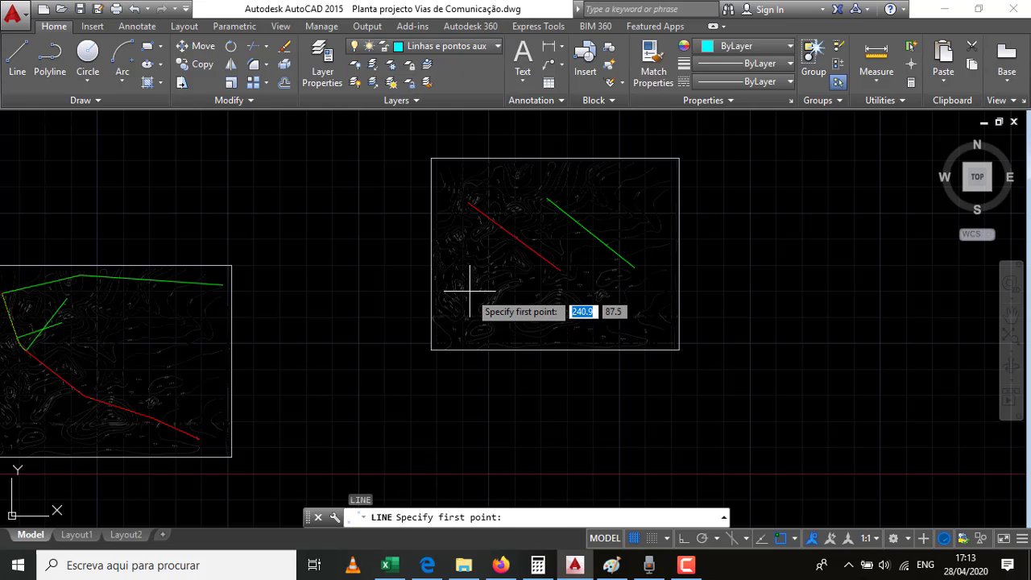
{"action": "left_click", "coordinate": [470, 291]}
{"action": "left_click", "coordinate": [614, 304]}
{"action": "key", "text": "Return"}
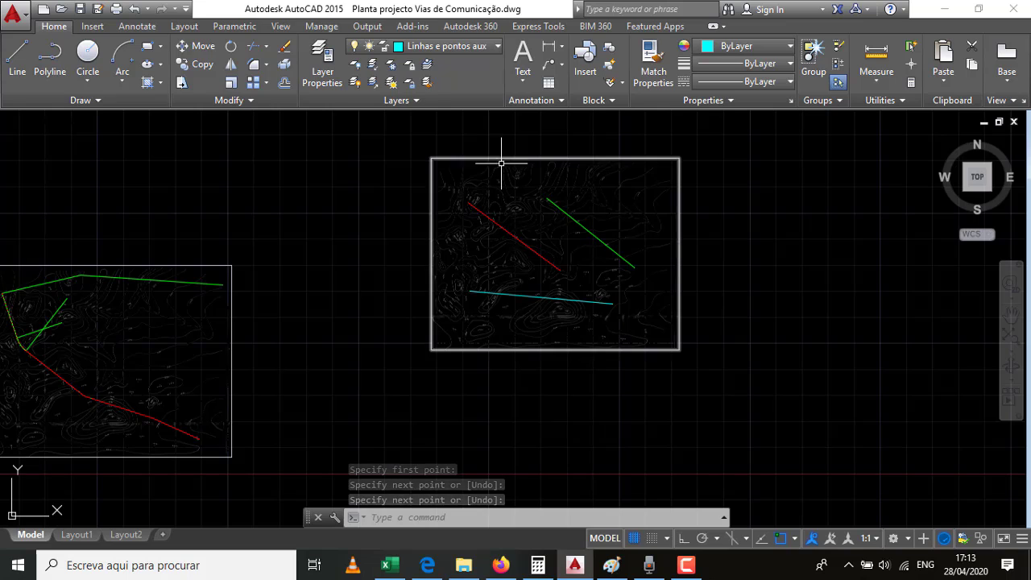
Move the red and green diagonal sample lines to the "Linhas e pontos auxiliares" layer and clear the selection.
{"action": "left_click", "coordinate": [512, 235]}
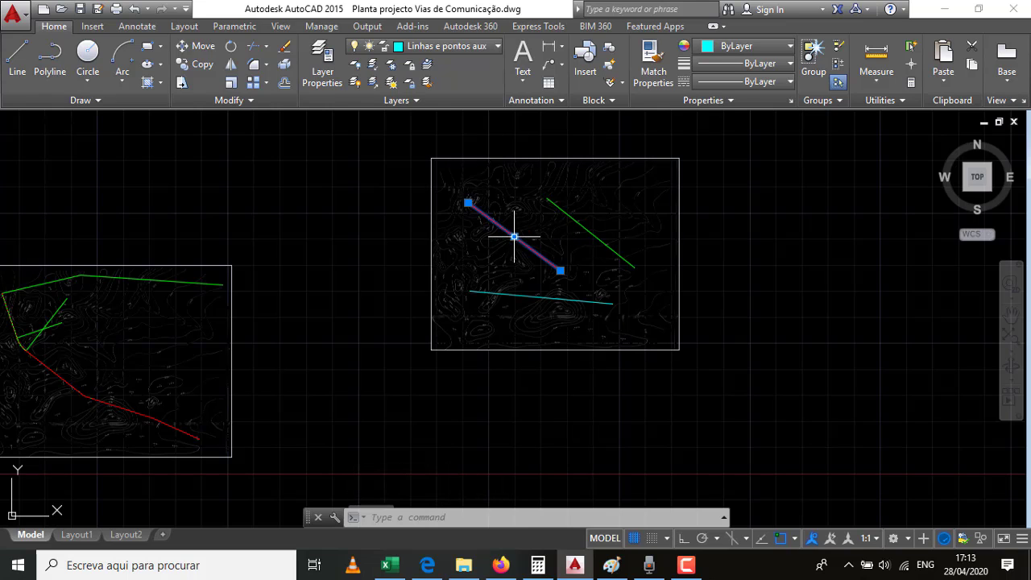
{"action": "left_click", "coordinate": [553, 202]}
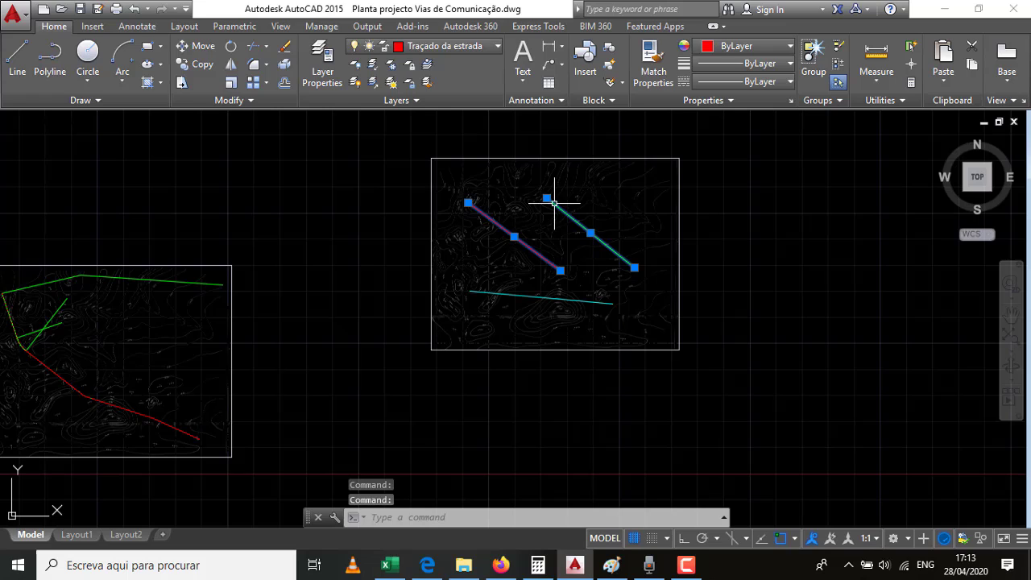
{"action": "left_click", "coordinate": [496, 48]}
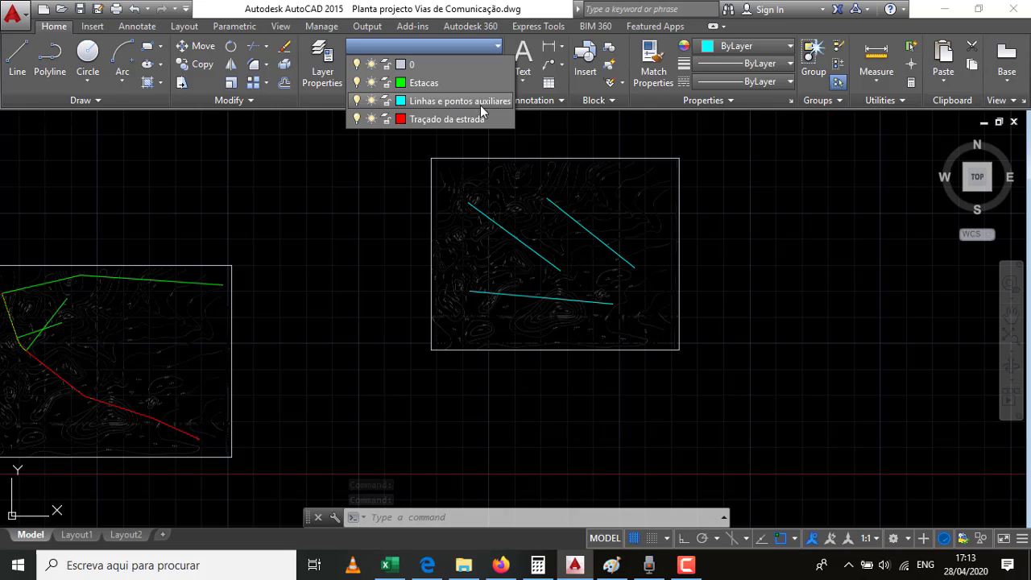
{"action": "left_click", "coordinate": [512, 140]}
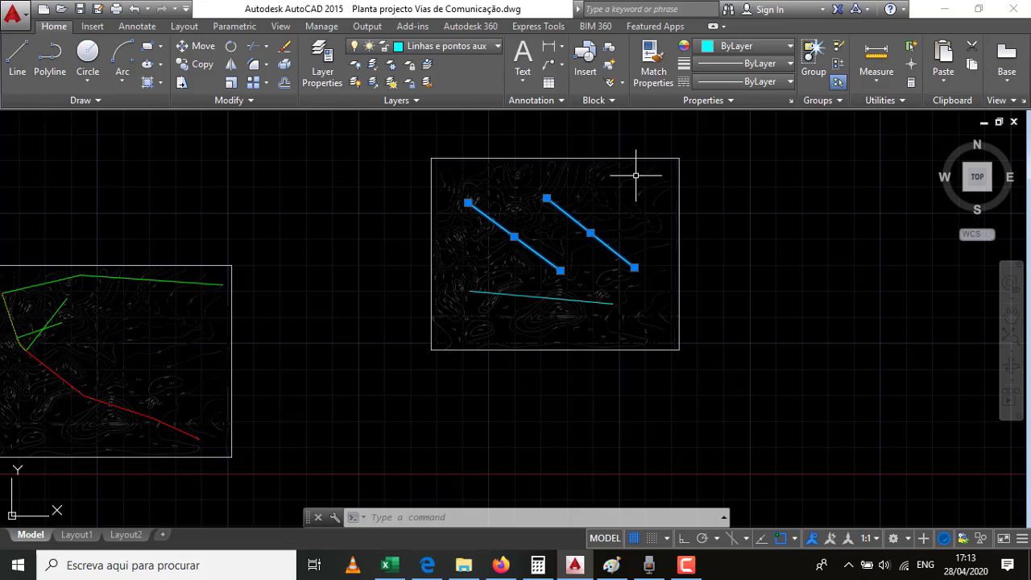
{"action": "key", "text": "Escape"}
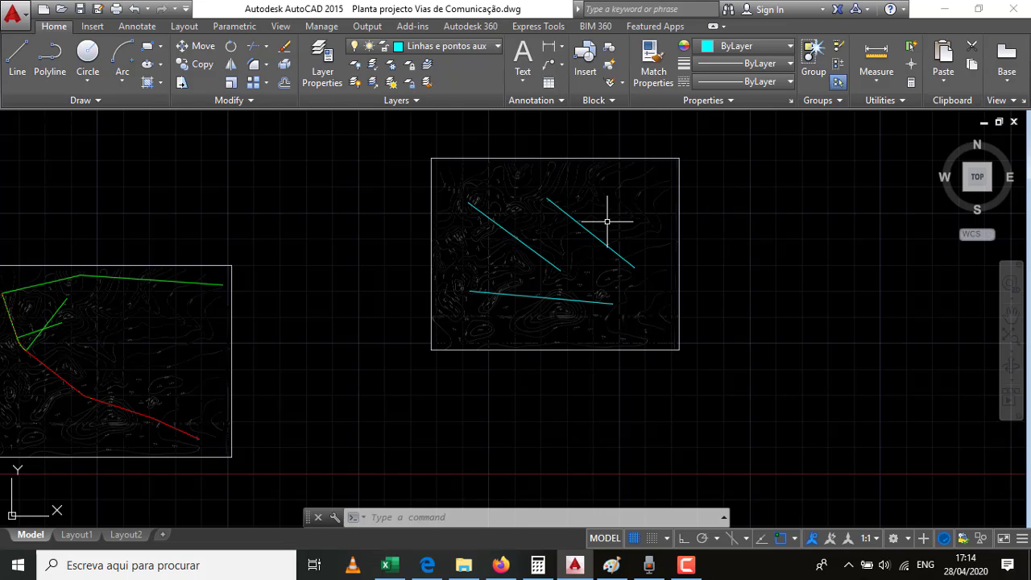
Delete the three sample lines from the contour map.
{"action": "left_click", "coordinate": [566, 217]}
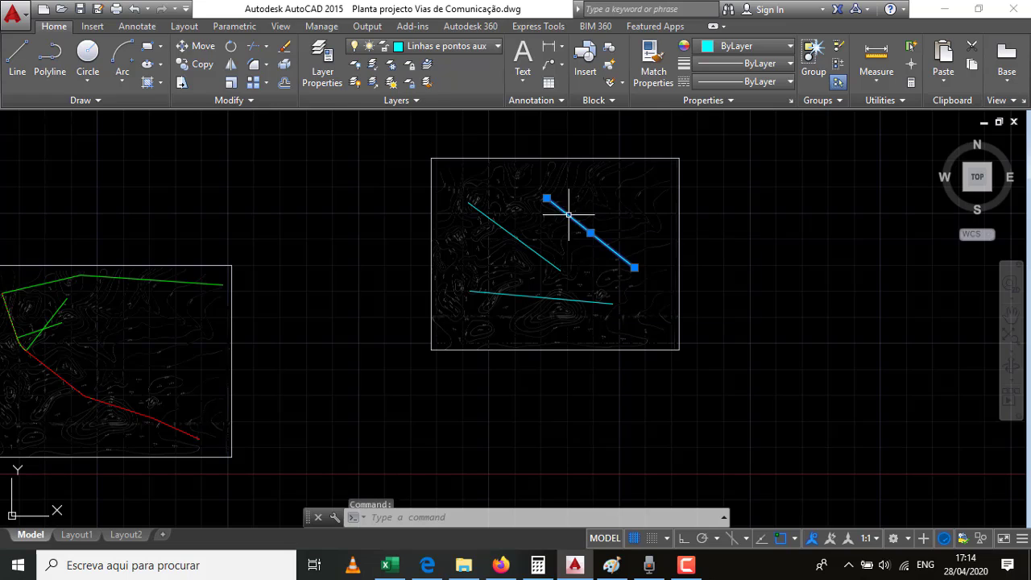
{"action": "key", "text": "Delete"}
{"action": "left_click", "coordinate": [515, 224]}
{"action": "key", "text": "Delete"}
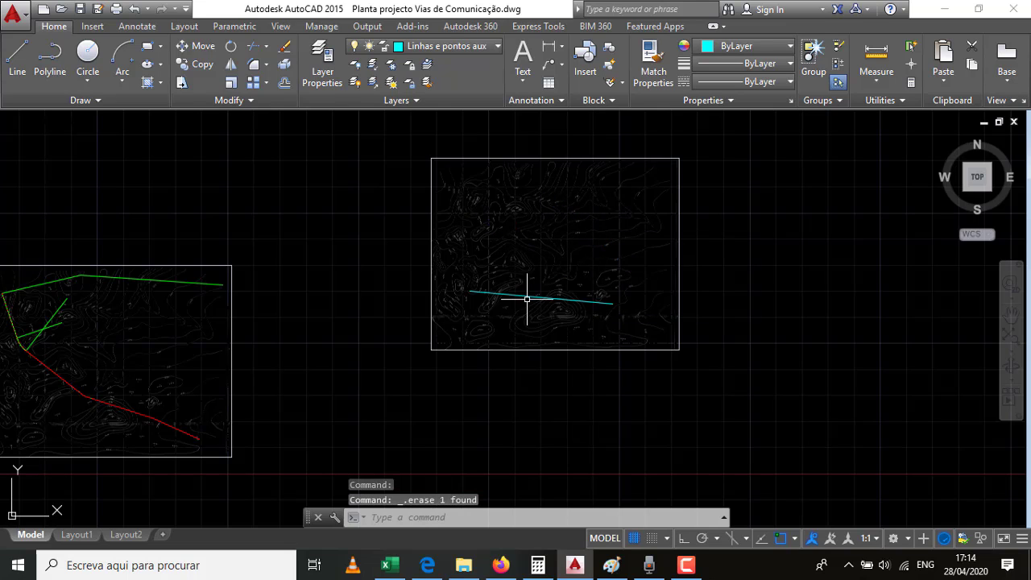
{"action": "left_click", "coordinate": [528, 295]}
{"action": "key", "text": "Delete"}
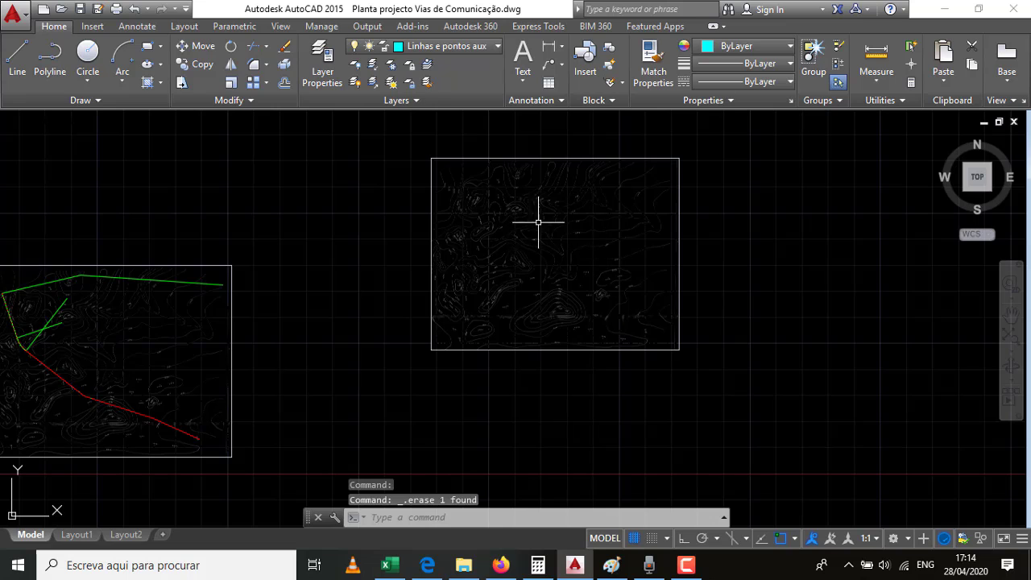
Switch to Paint to review the example tables of alignment lengths and curve deflections, and return to AutoCAD.
{"action": "scroll", "coordinate": [528, 216], "scroll_direction": "up", "scroll_amount": 2}
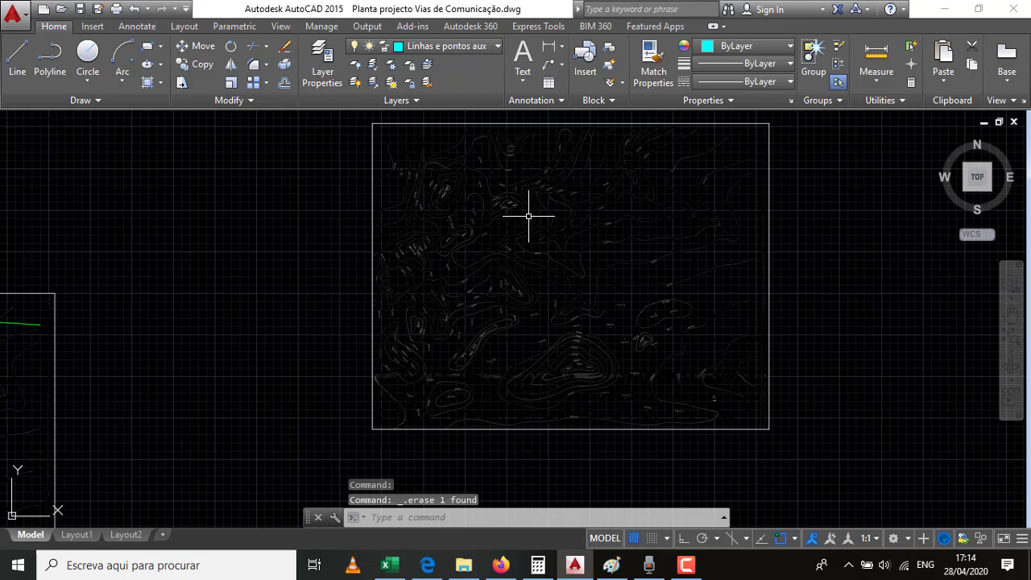
{"action": "left_click", "coordinate": [611, 564]}
{"action": "scroll", "coordinate": [259, 209], "scroll_direction": "up", "scroll_amount": 3}
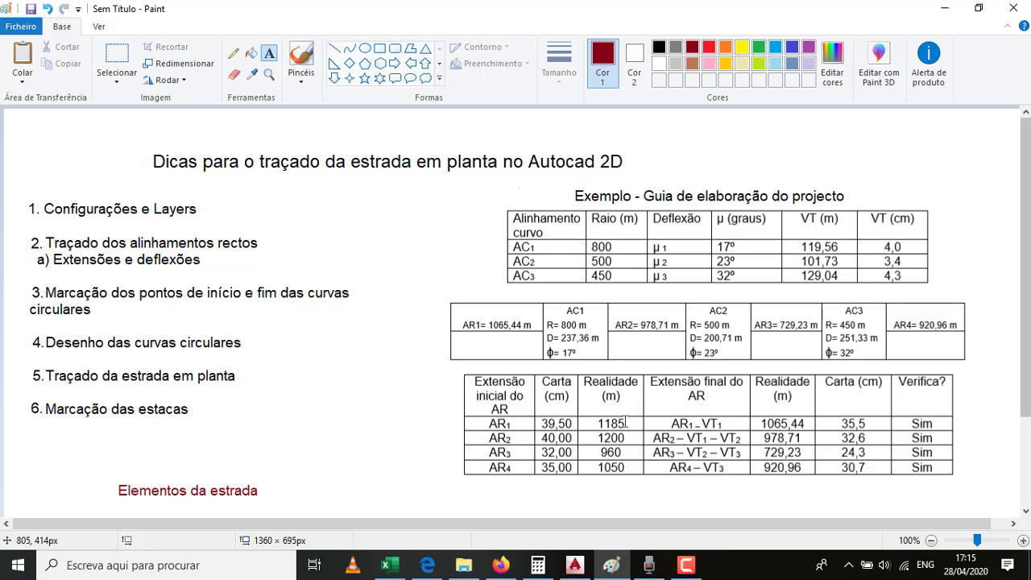
{"action": "left_click", "coordinate": [575, 565]}
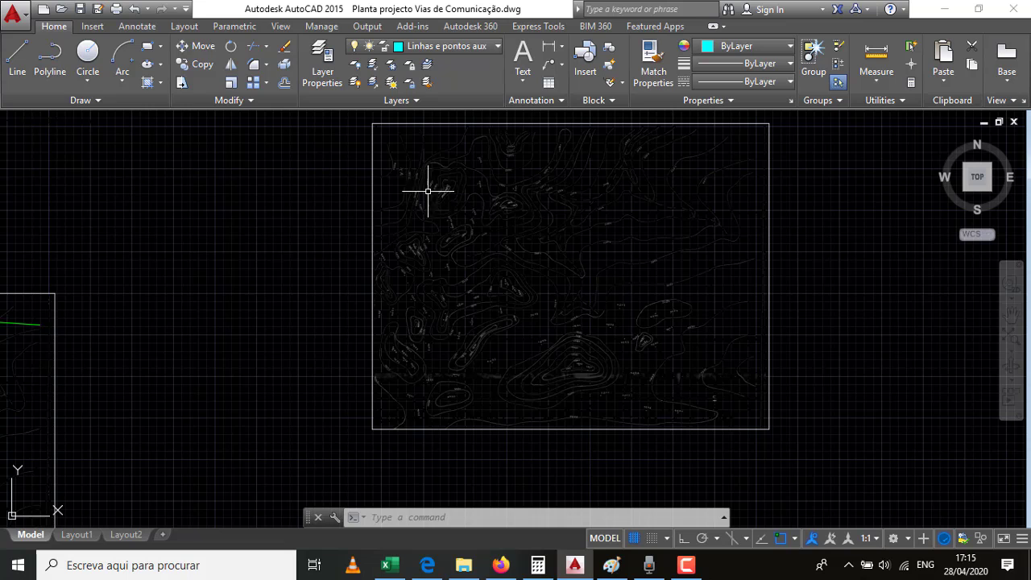
Make "Traçado da estrada" the current layer and try drawing connected line segments freehand across the contour map.
{"action": "scroll", "coordinate": [412, 186], "scroll_direction": "up", "scroll_amount": 2}
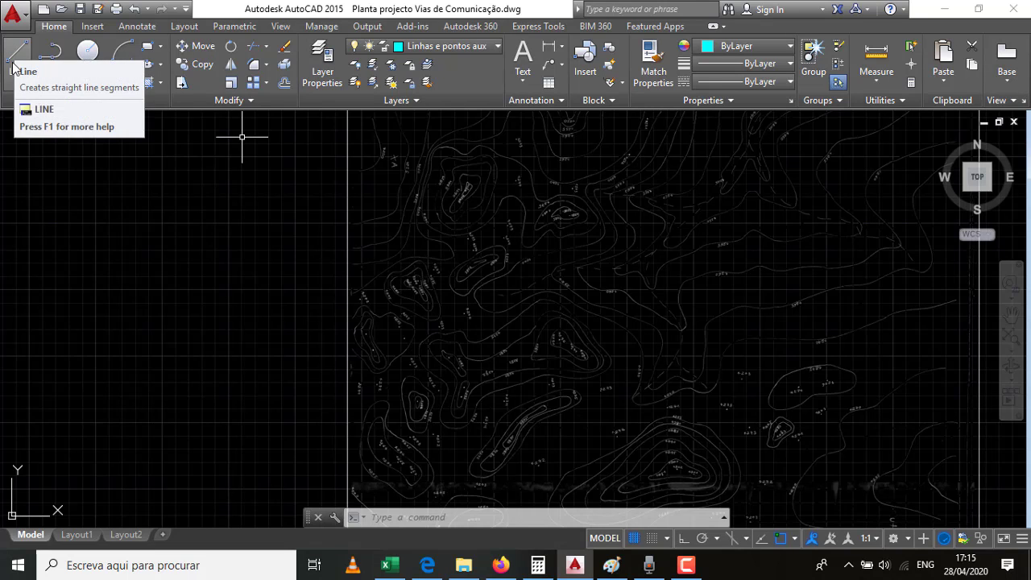
{"action": "left_click", "coordinate": [497, 47]}
{"action": "left_click", "coordinate": [441, 119]}
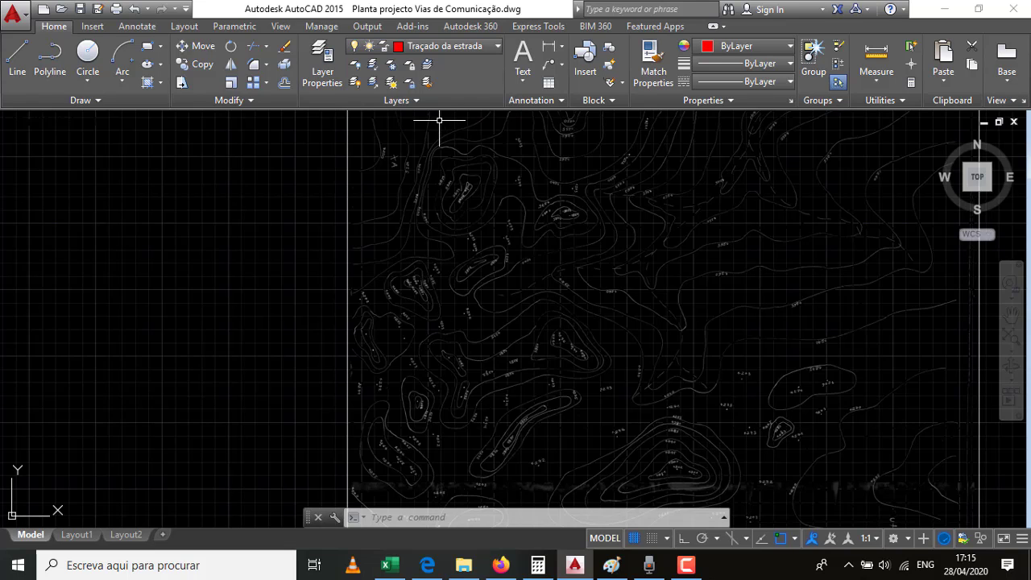
{"action": "left_click", "coordinate": [18, 61]}
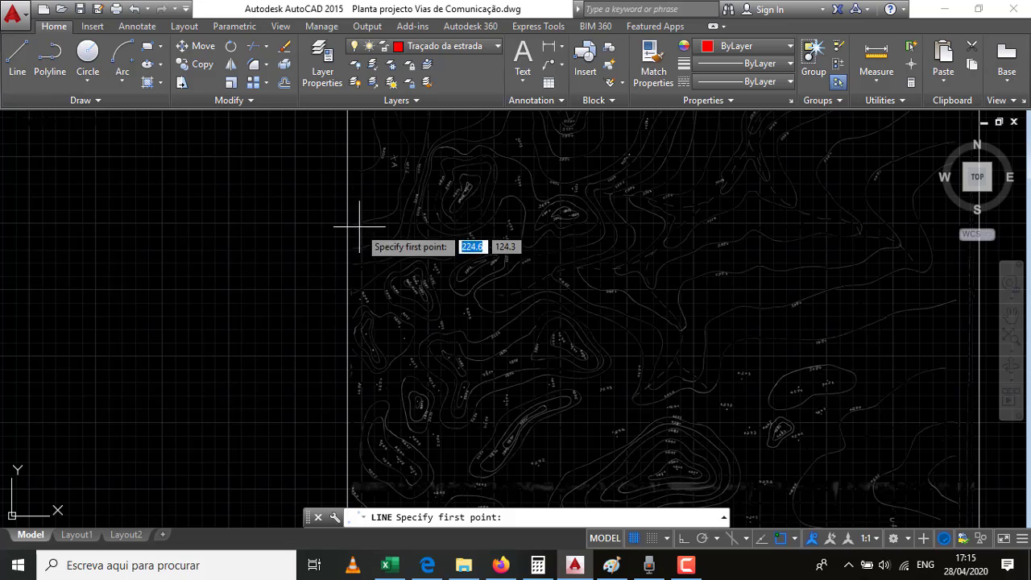
{"action": "key", "text": "Escape"}
{"action": "type", "text": "l"}
{"action": "key", "text": "Return"}
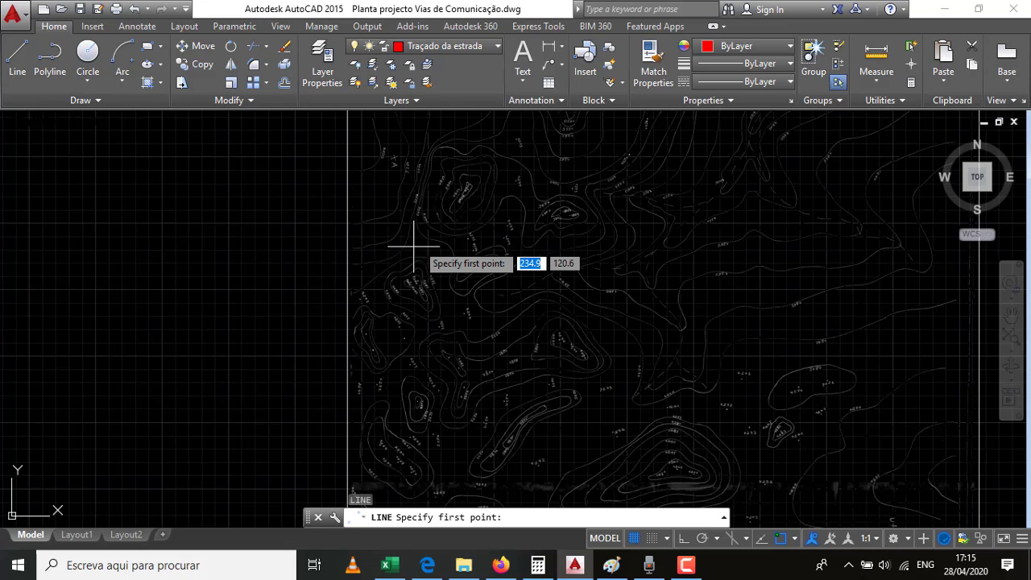
{"action": "left_click", "coordinate": [395, 256]}
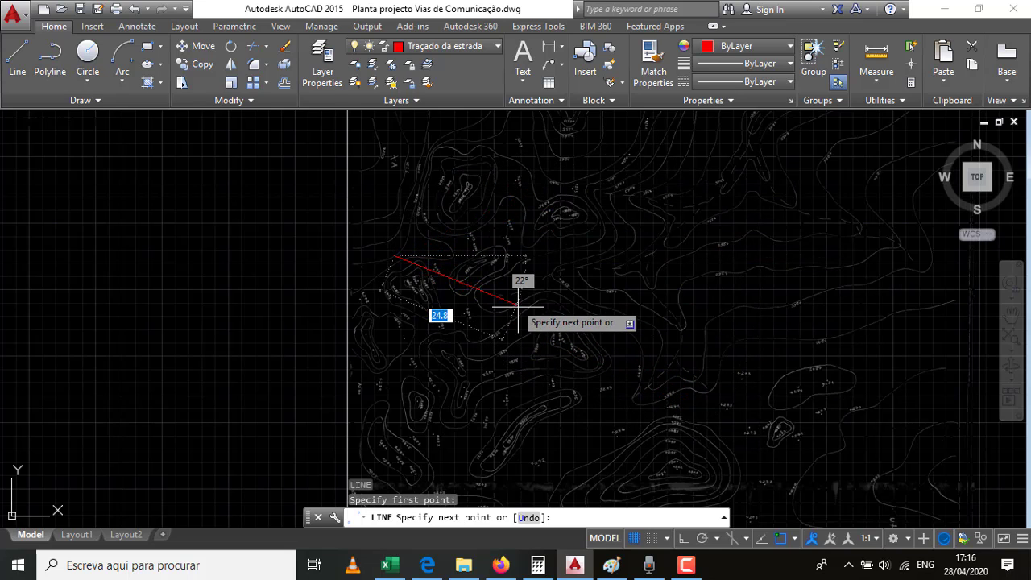
{"action": "left_click", "coordinate": [532, 338]}
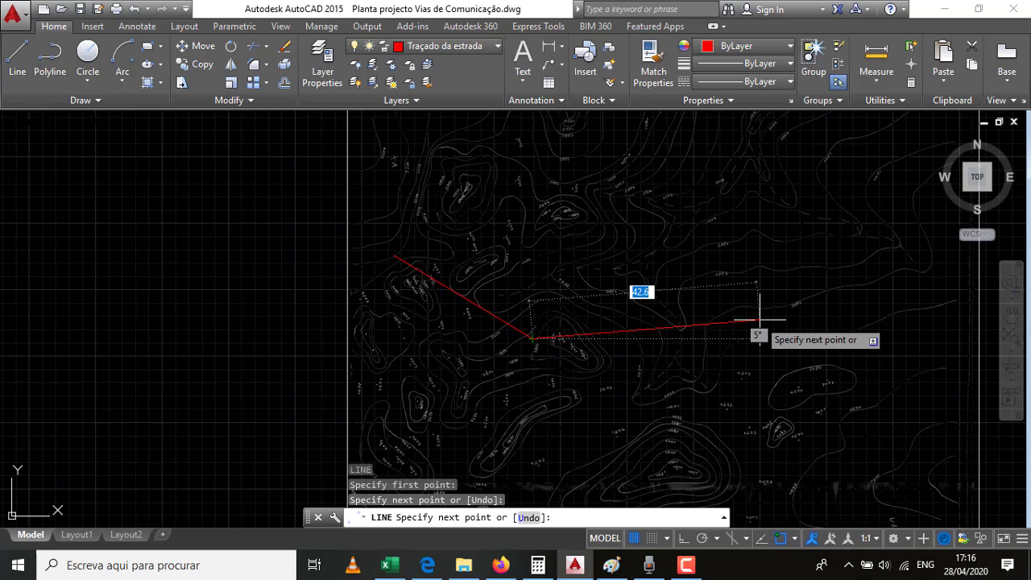
{"action": "key", "text": "Escape"}
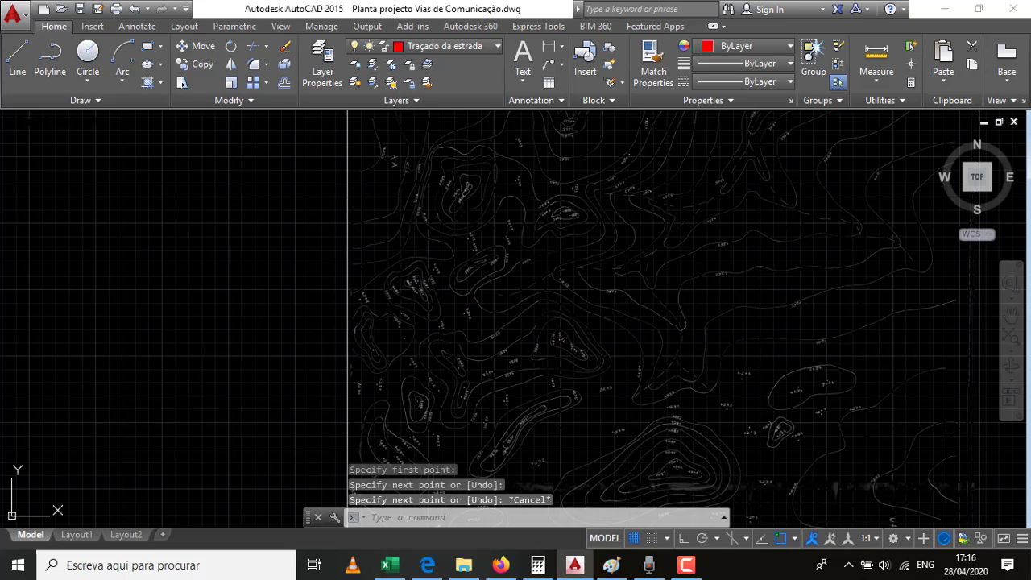
Undo the trial line and the change of current layer.
{"action": "key", "text": "ctrl+z"}
{"action": "type", "text": "u"}
{"action": "key", "text": "Return"}
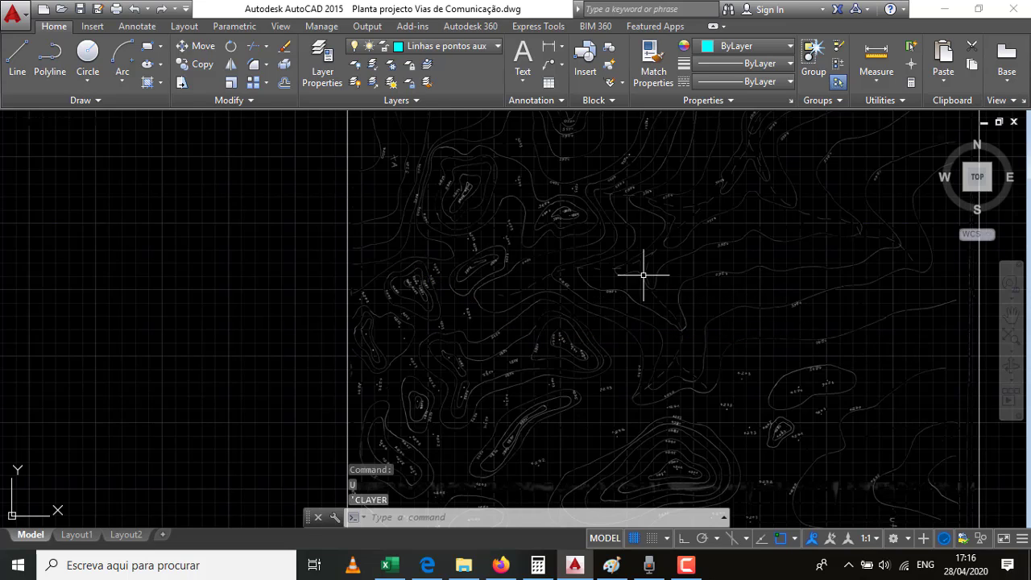
{"action": "left_click", "coordinate": [448, 320]}
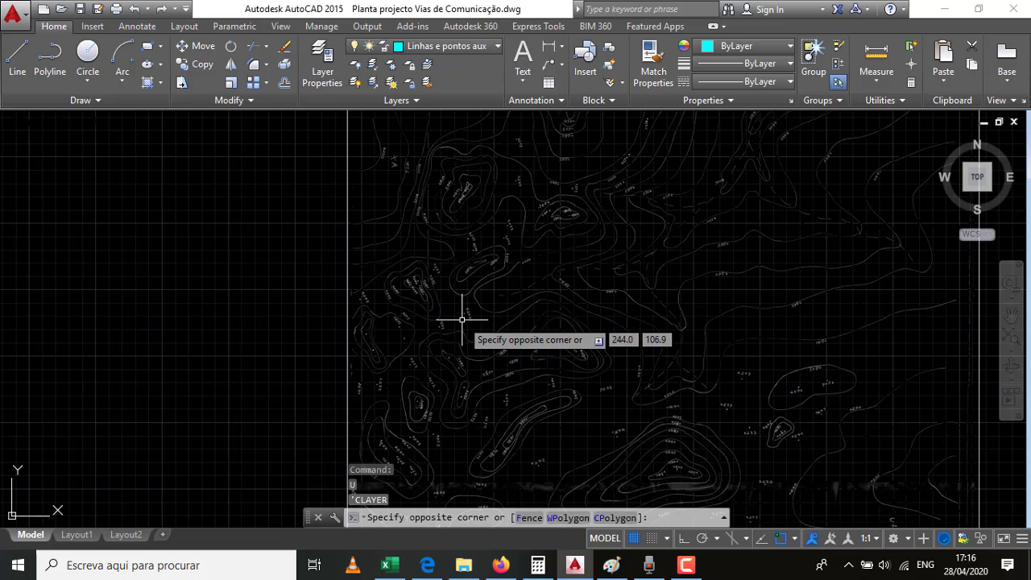
{"action": "key", "text": "Escape"}
{"action": "type", "text": "l"}
{"action": "key", "text": "Return"}
{"action": "left_click", "coordinate": [415, 309]}
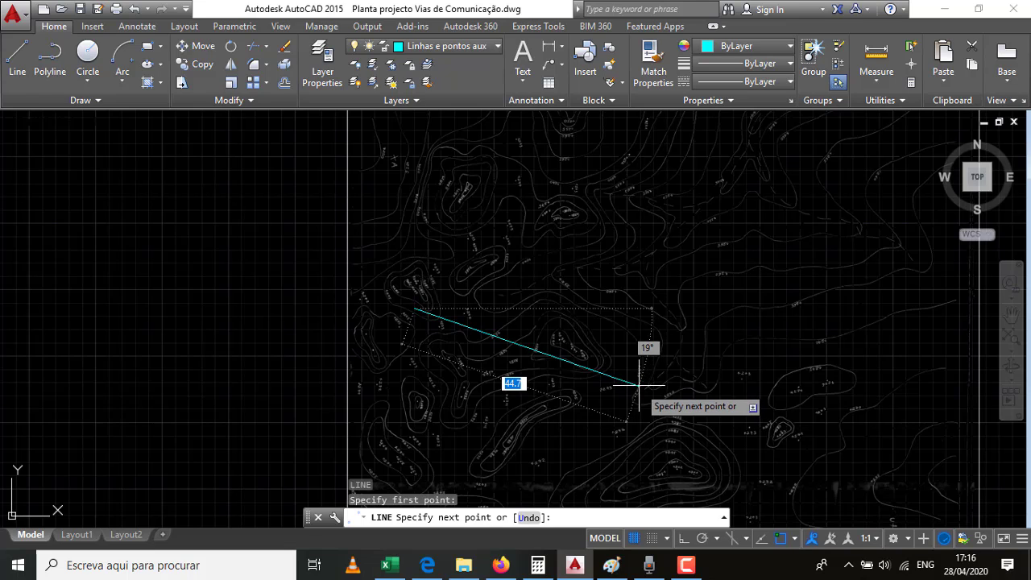
{"action": "key", "text": "Escape"}
Make "Traçado da estrada" the current layer and draw a descending line 35 units long in the western half of the contour map.
{"action": "left_click", "coordinate": [495, 46]}
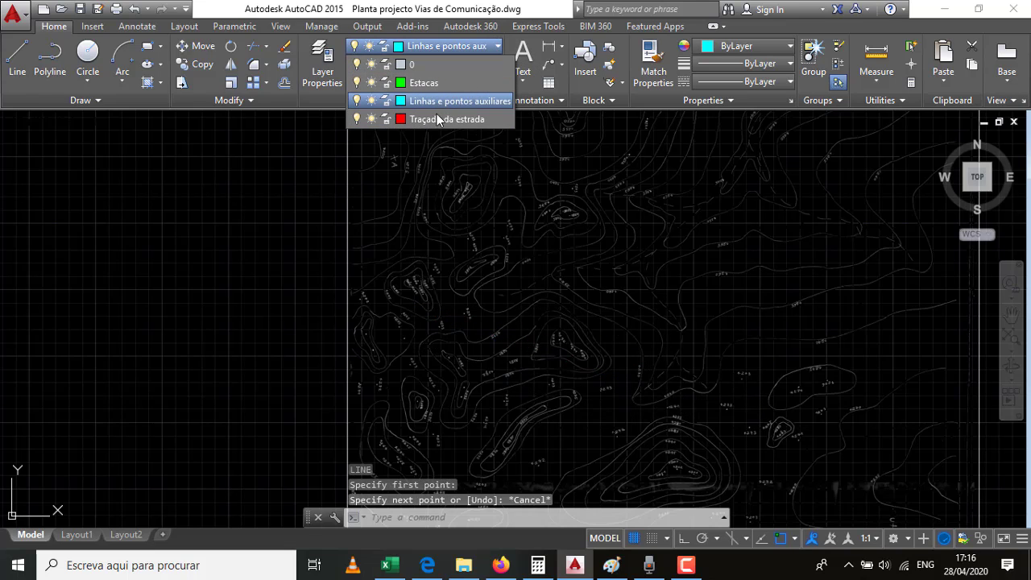
{"action": "left_click", "coordinate": [441, 120]}
{"action": "type", "text": "l"}
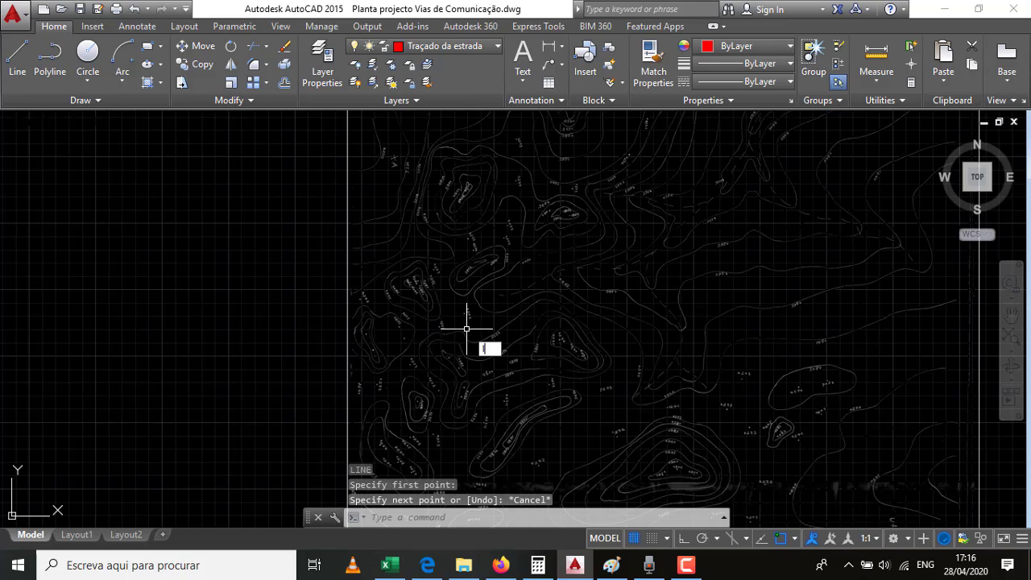
{"action": "key", "text": "Return"}
{"action": "left_click", "coordinate": [440, 309]}
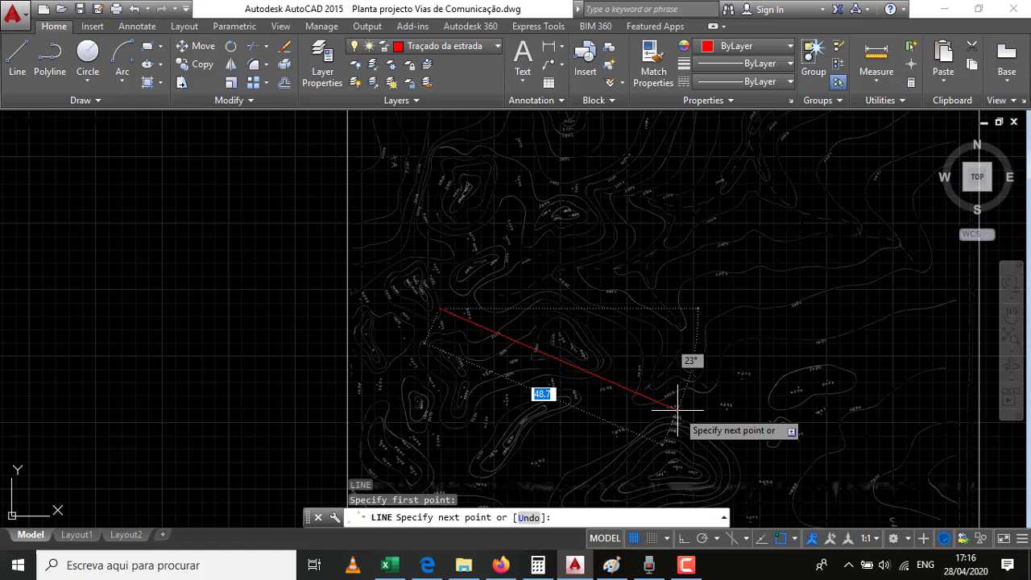
{"action": "type", "text": "35"}
{"action": "key", "text": "Return"}
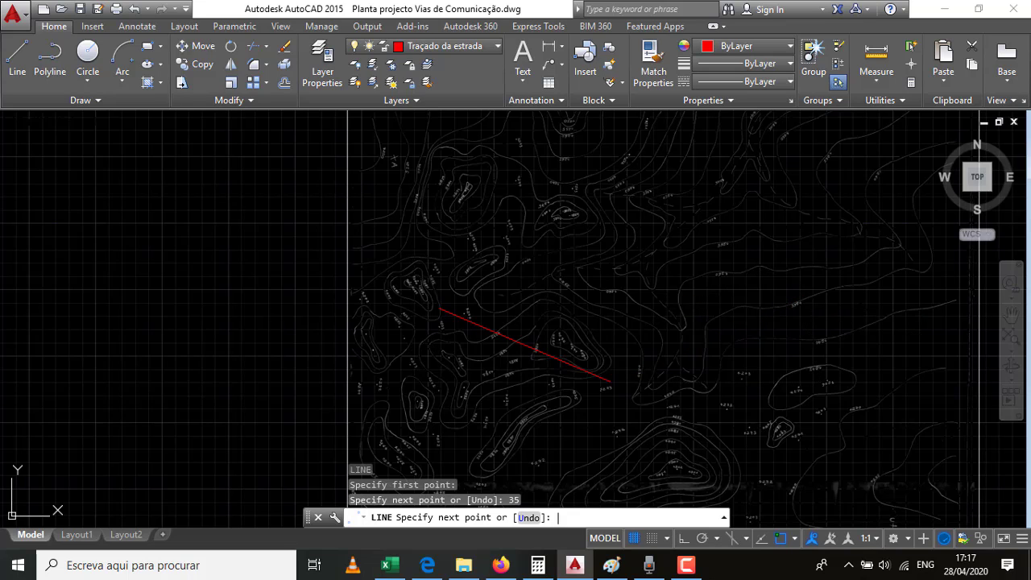
{"action": "key", "text": "Return"}
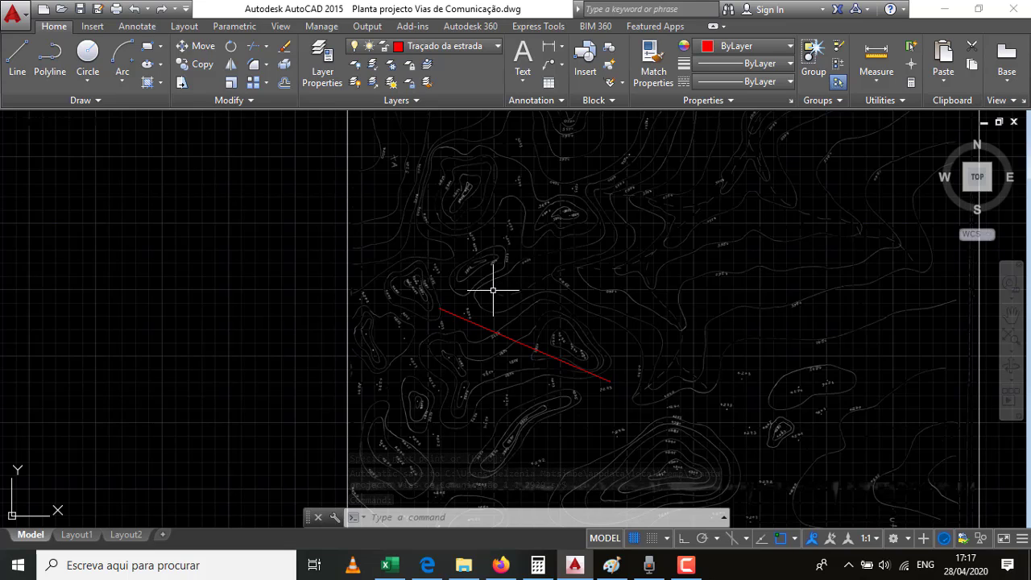
Draw a second line above the first, 35 units long and sloping downward at 15°.
{"action": "type", "text": "l"}
{"action": "key", "text": "Return"}
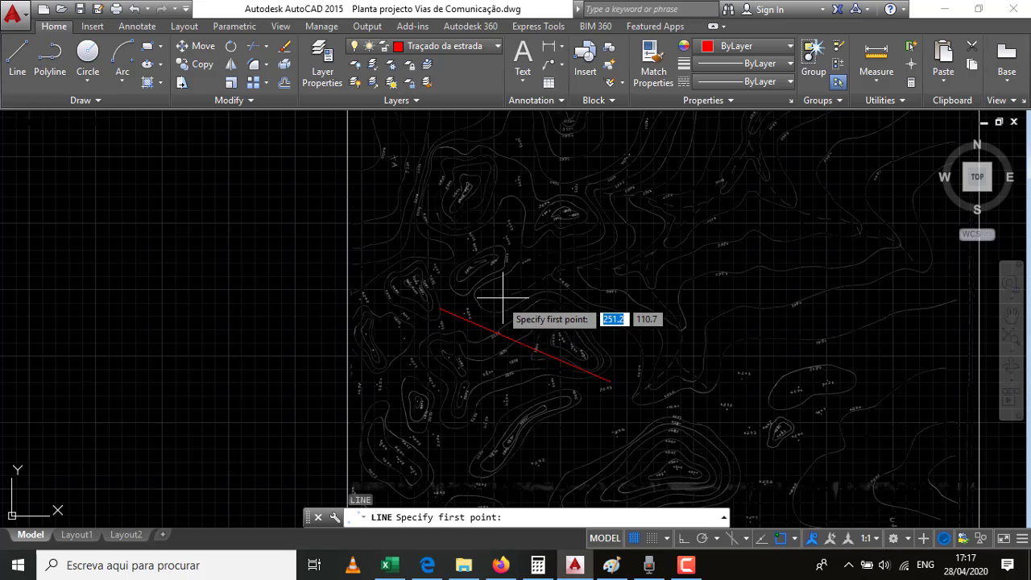
{"action": "left_click", "coordinate": [504, 297]}
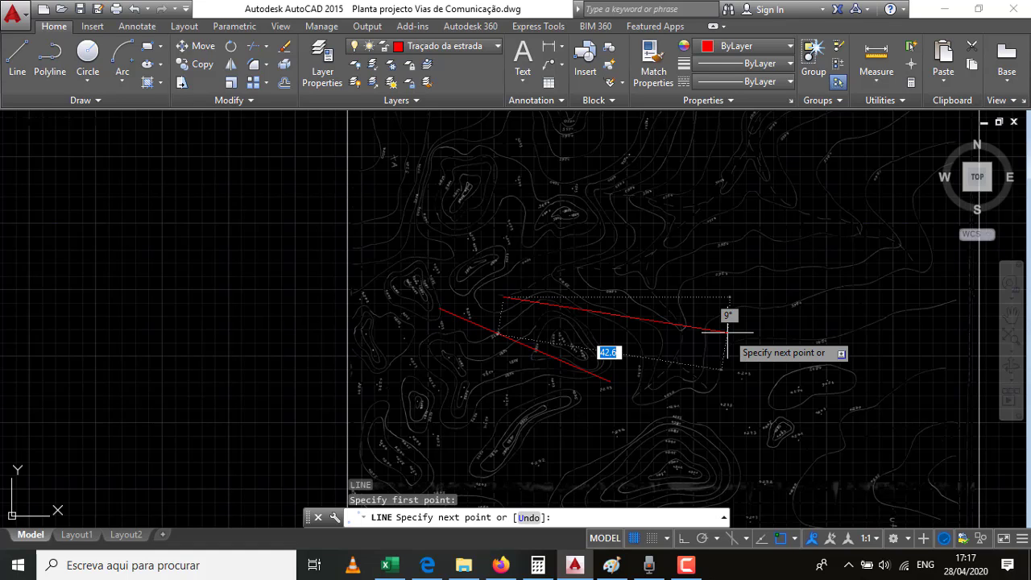
{"action": "type", "text": "35"}
{"action": "key", "text": "Tab"}
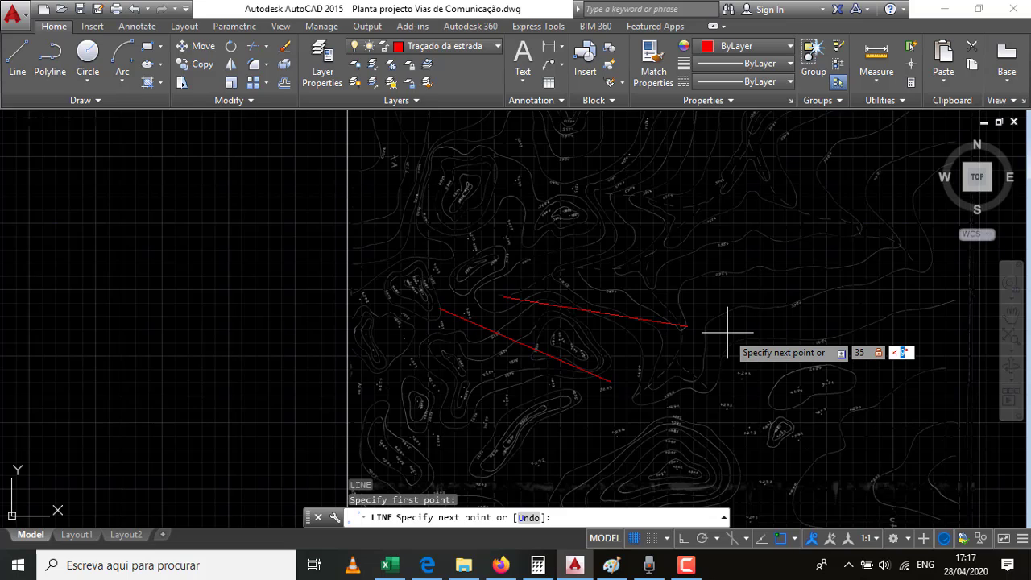
{"action": "type", "text": "15"}
{"action": "key", "text": "Return"}
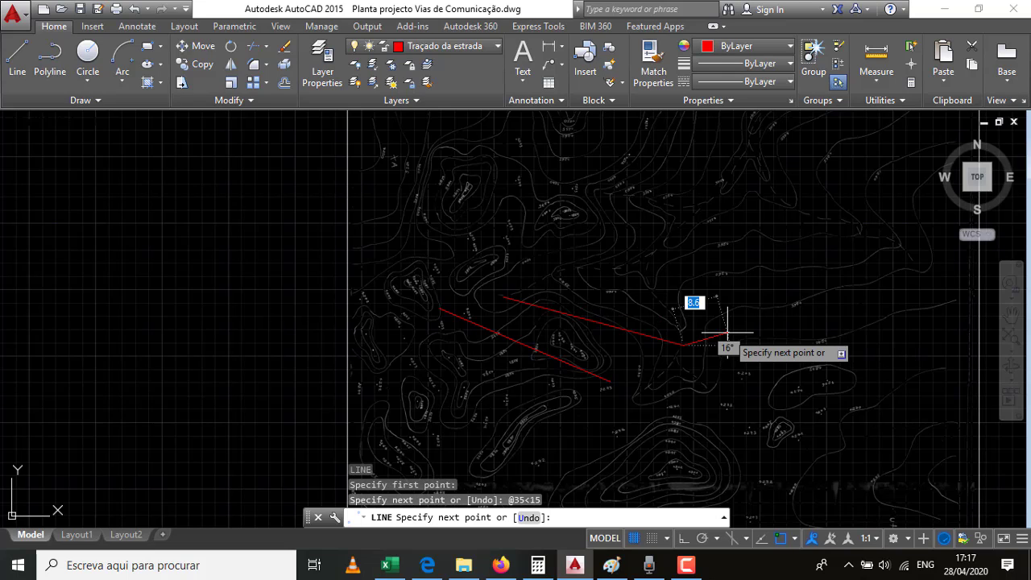
{"action": "key", "text": "Return"}
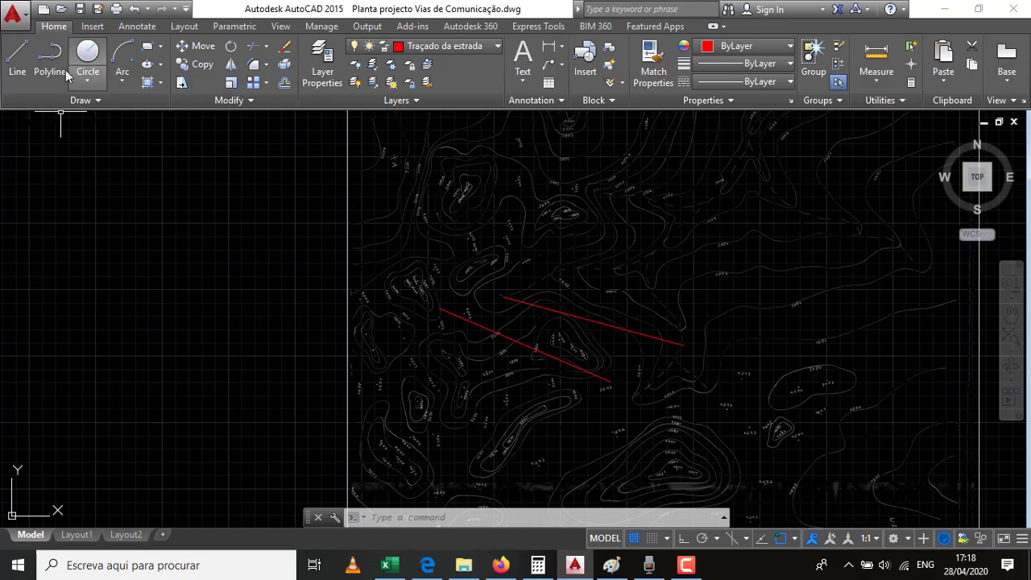
{"action": "left_click", "coordinate": [17, 57]}
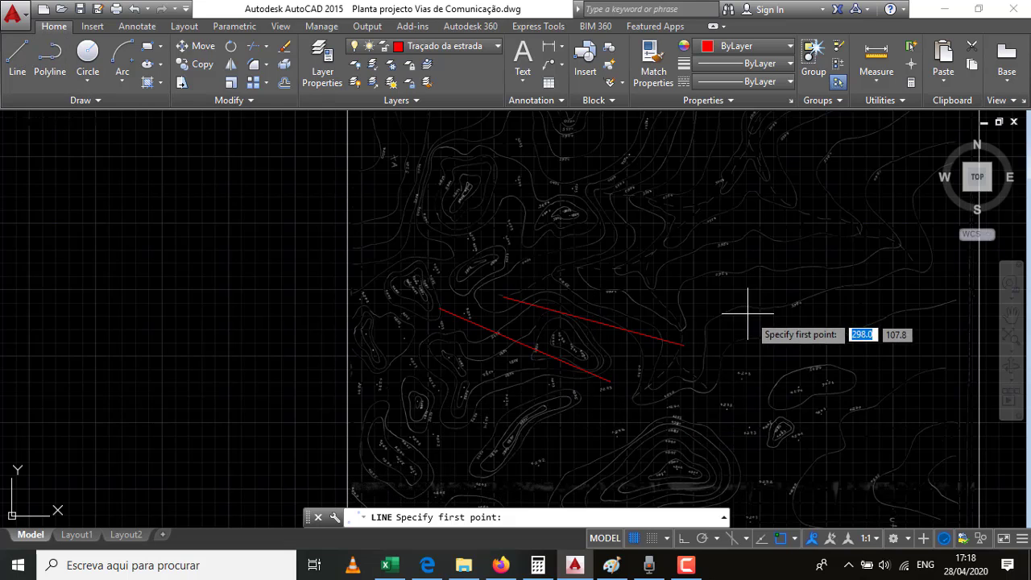
{"action": "left_click", "coordinate": [659, 306]}
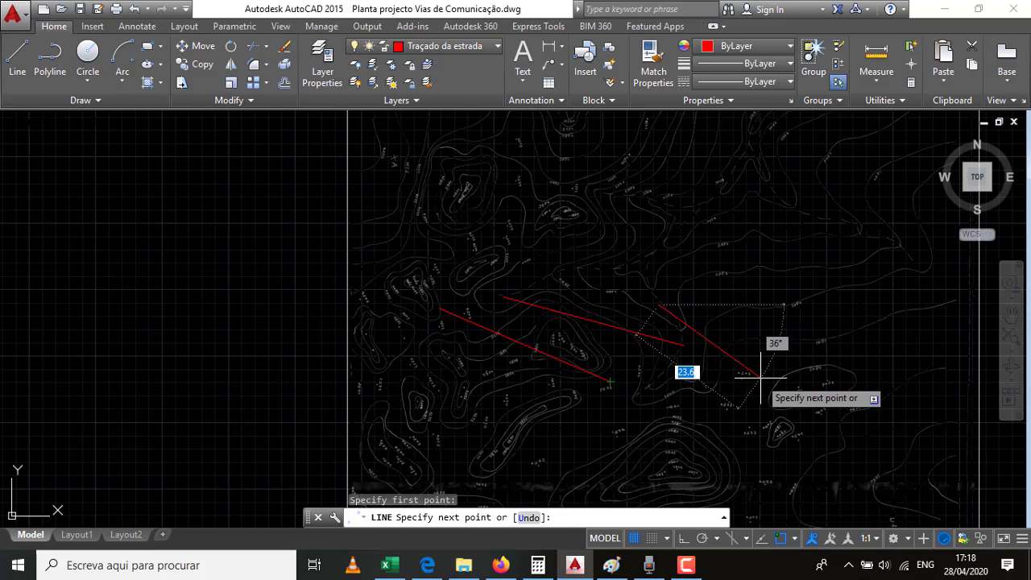
{"action": "key", "text": "Escape"}
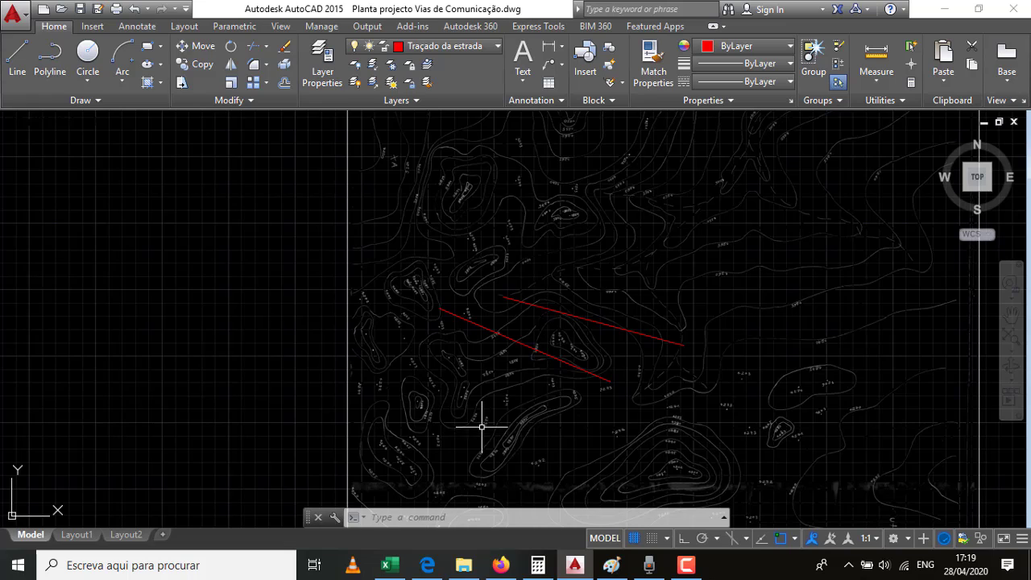
Start a chain of lines in the southwest of the contour map with a segment 35 units long, descending eastward at 5°.
{"action": "left_click", "coordinate": [18, 58]}
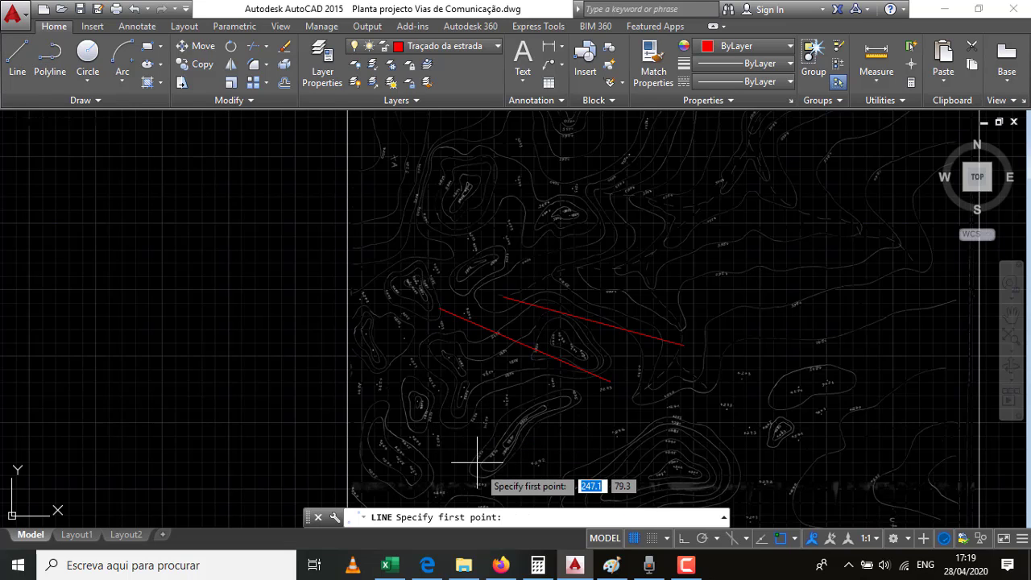
{"action": "left_click", "coordinate": [467, 426]}
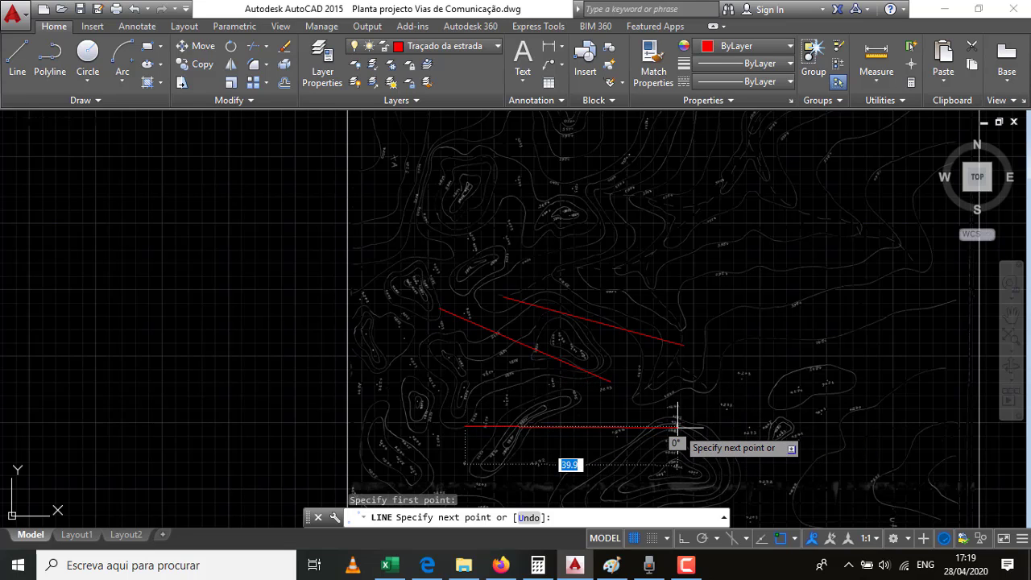
{"action": "type", "text": "35"}
{"action": "key", "text": "Tab"}
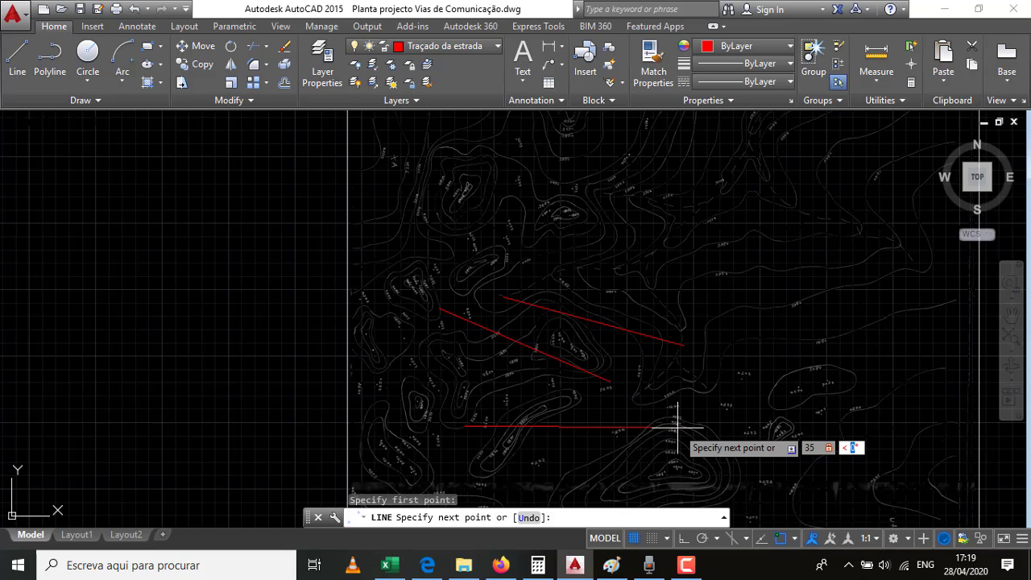
{"action": "type", "text": "5"}
{"action": "key", "text": "Return"}
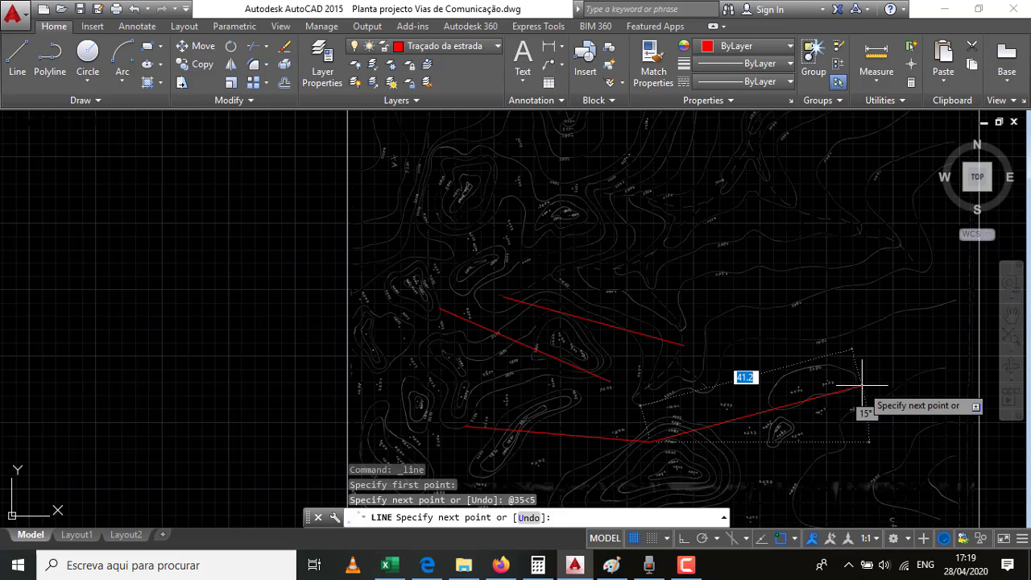
Continue the chain eastward with a segment 30 units long at an angle of 10°.
{"action": "type", "text": "@"}
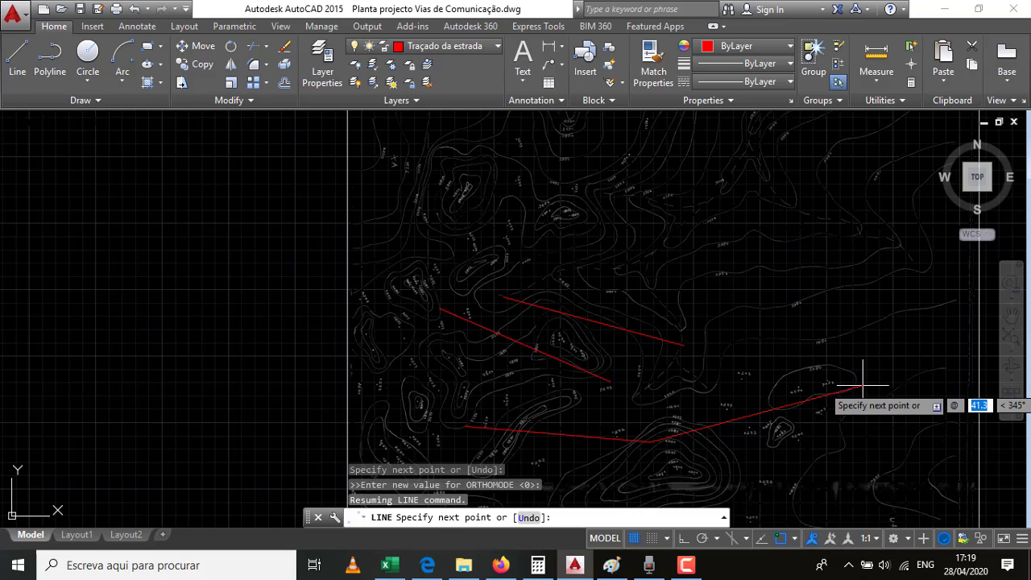
{"action": "type", "text": "30"}
{"action": "key", "text": "Tab"}
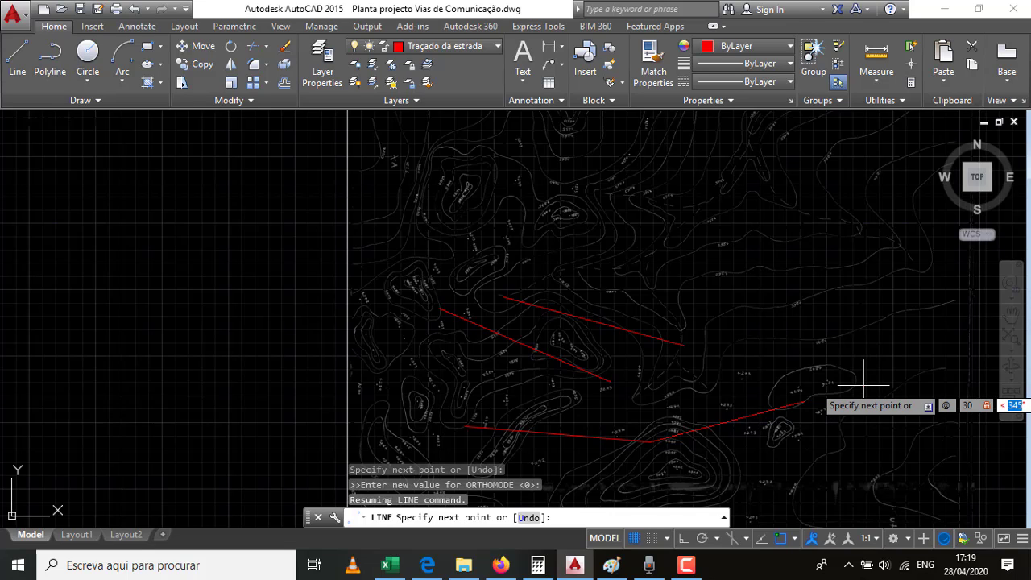
{"action": "type", "text": "10"}
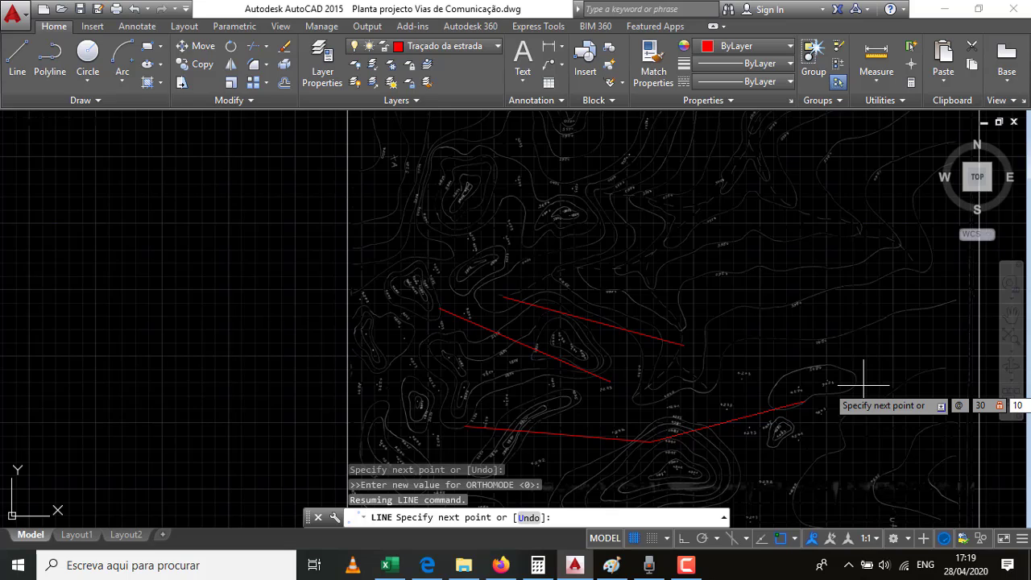
{"action": "key", "text": "Return"}
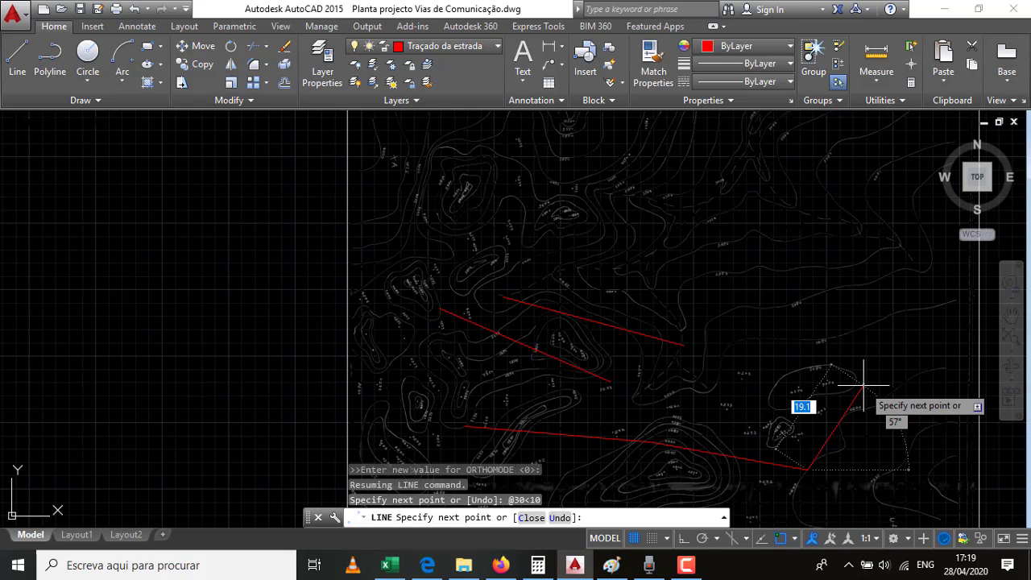
Add a final segment 40 units long at an angle of 300° and finish the line chain.
{"action": "key", "text": "F8"}
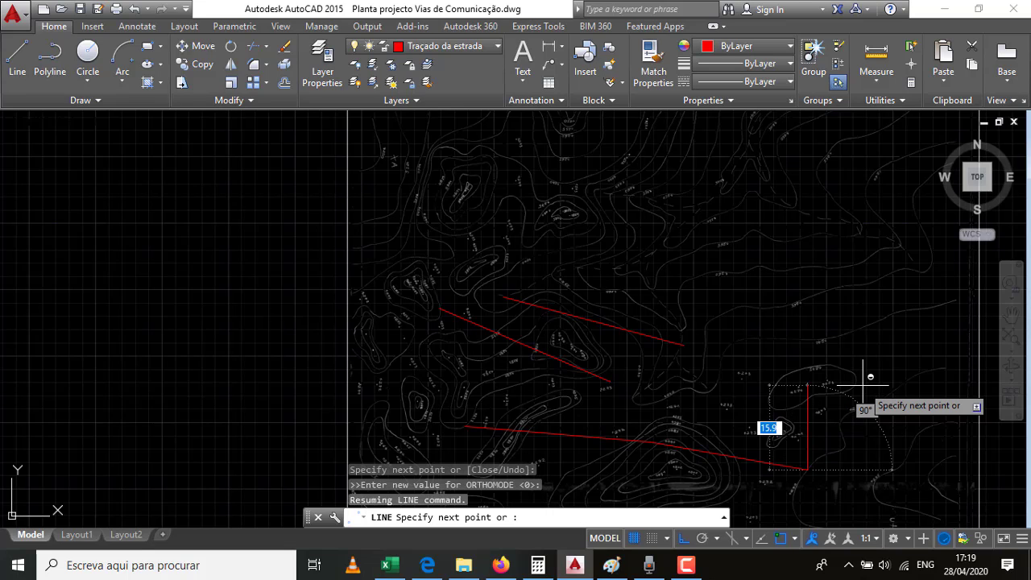
{"action": "key", "text": "F8"}
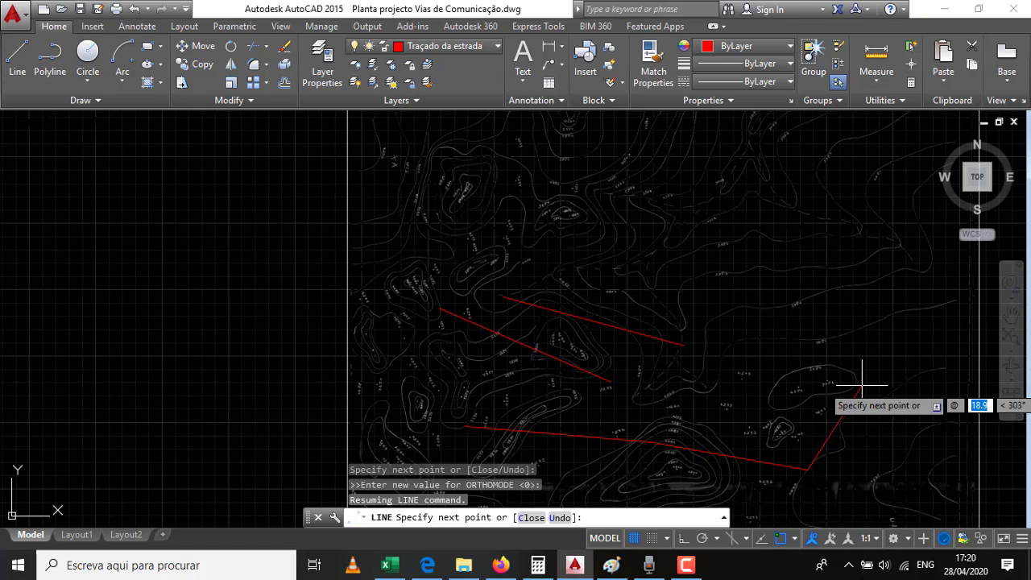
{"action": "type", "text": "40"}
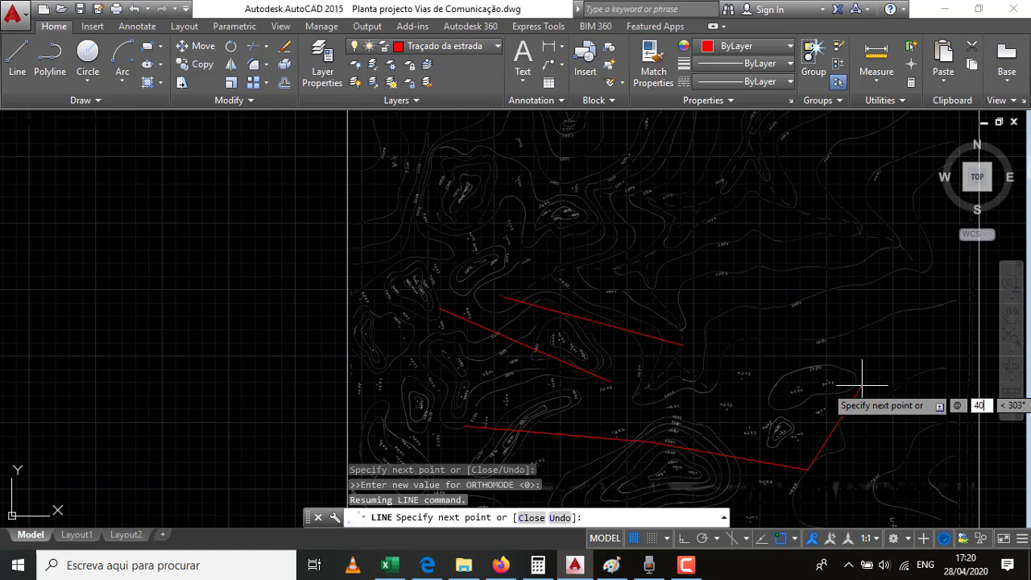
{"action": "key", "text": "Tab"}
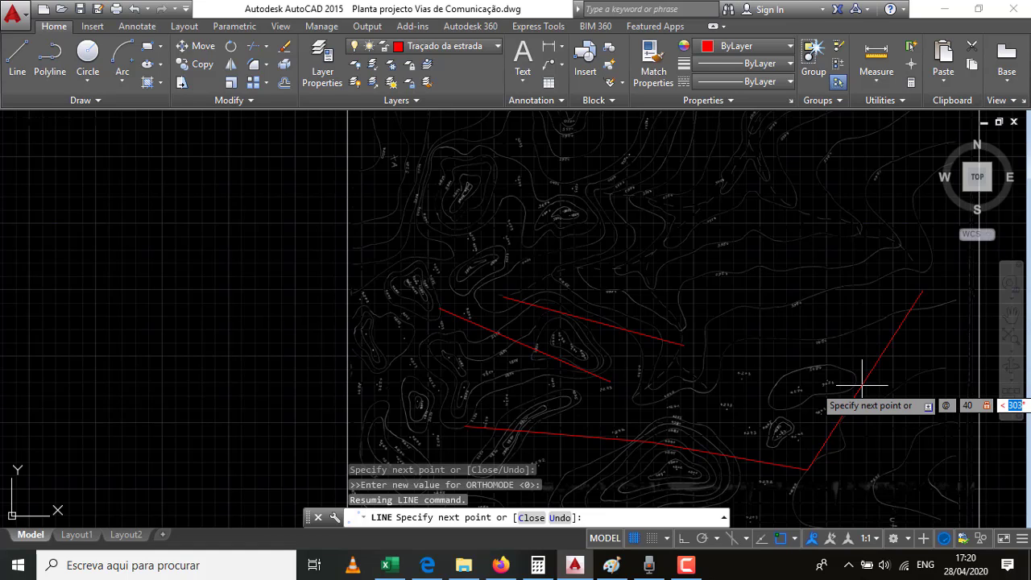
{"action": "type", "text": "300"}
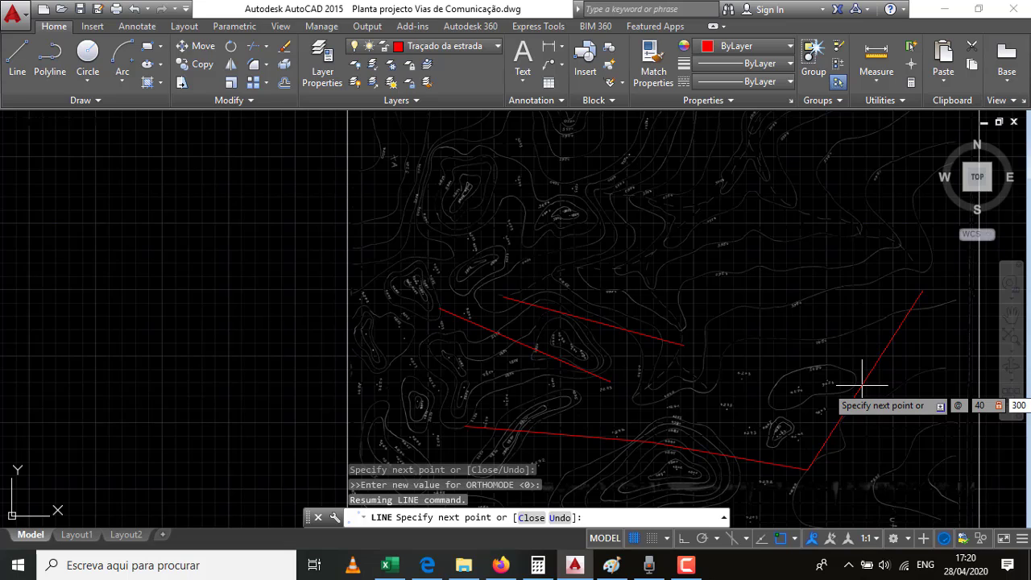
{"action": "key", "text": "Return"}
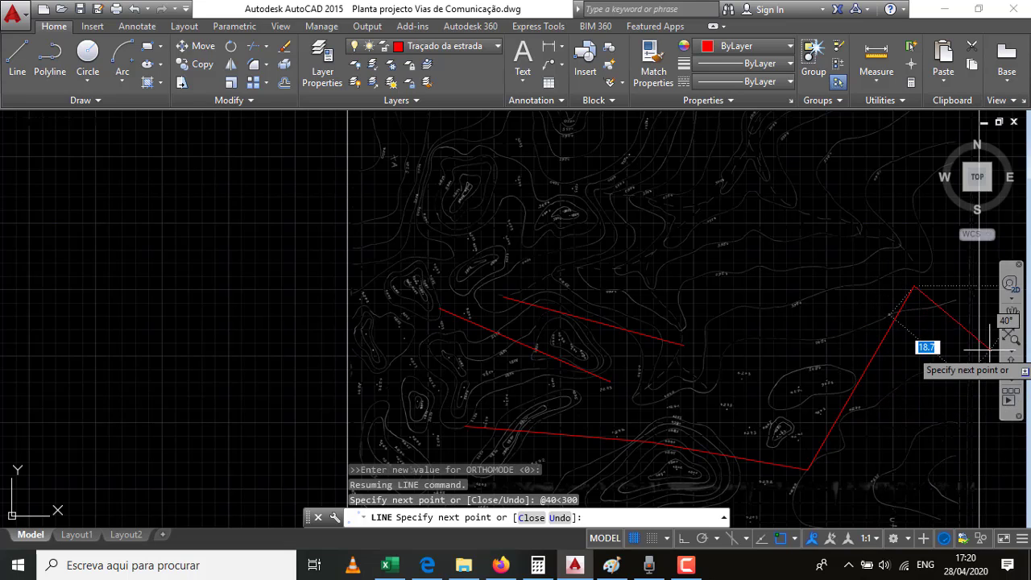
{"action": "key", "text": "Return"}
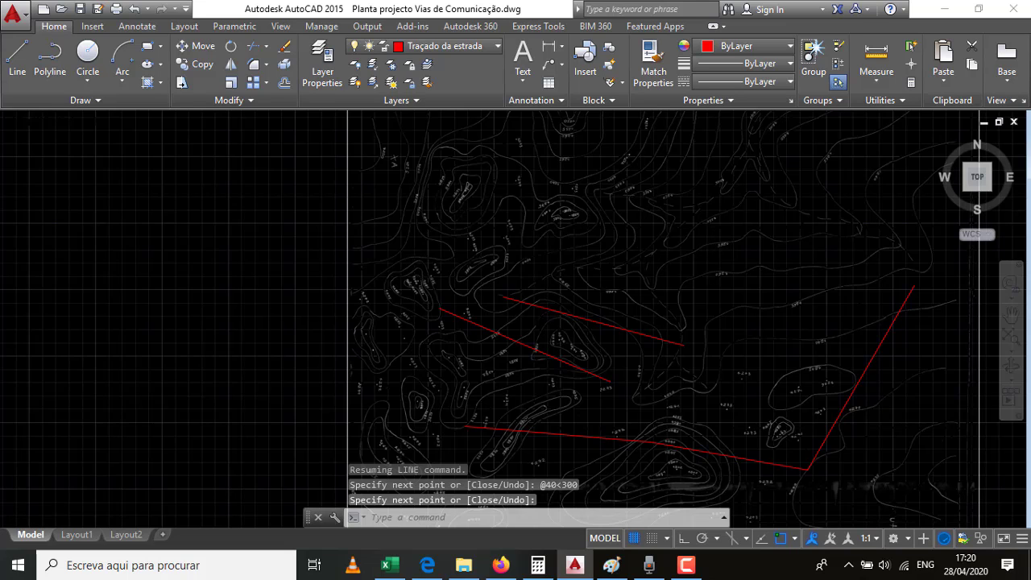
{"action": "scroll", "coordinate": [706, 250], "scroll_direction": "down", "scroll_amount": 2}
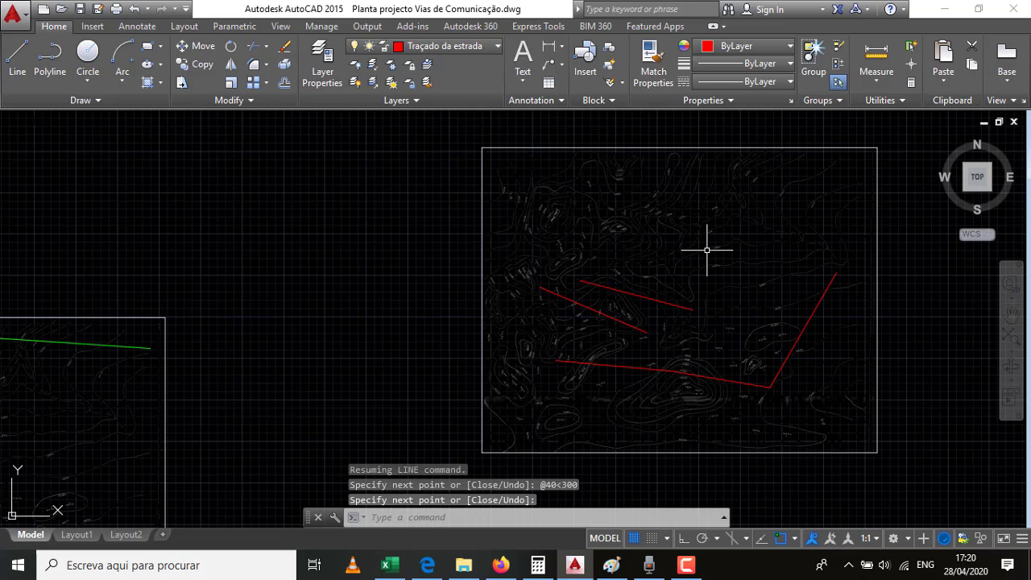
{"action": "left_click", "coordinate": [609, 364]}
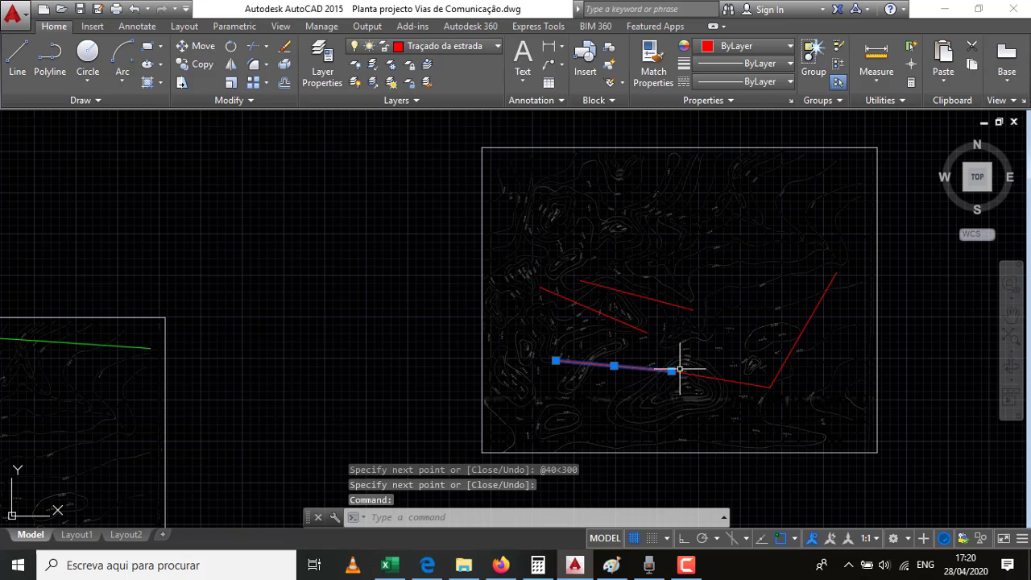
{"action": "left_click", "coordinate": [694, 372]}
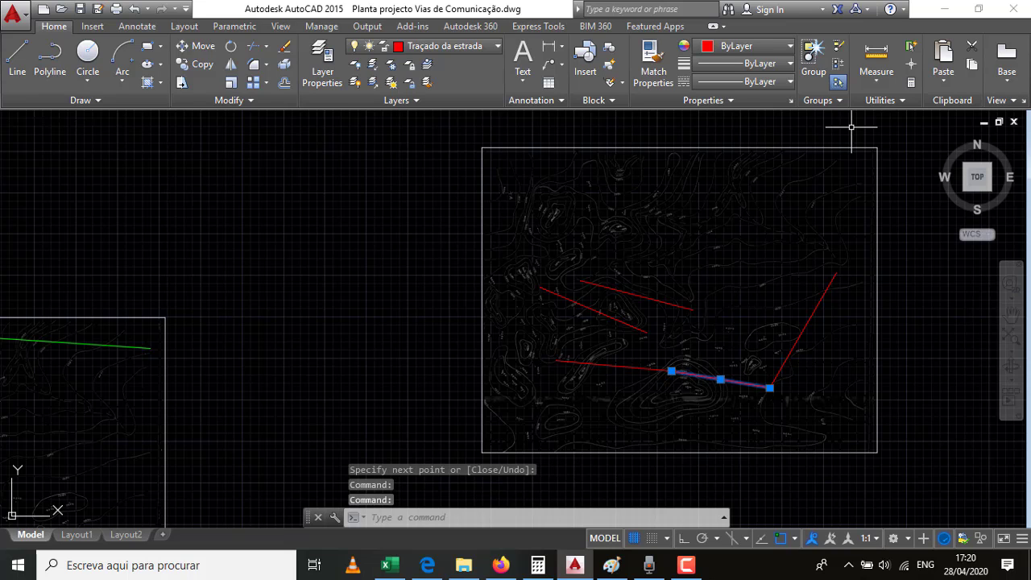
{"action": "key", "text": "Escape"}
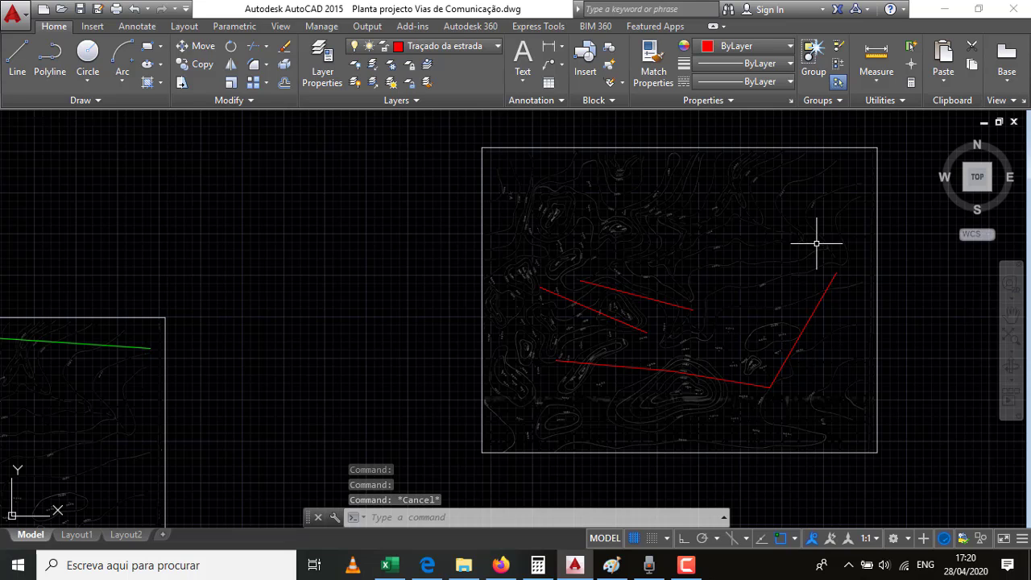
Measure the length and angle of the first and second segments of the connected line chain.
{"action": "left_click", "coordinate": [875, 54]}
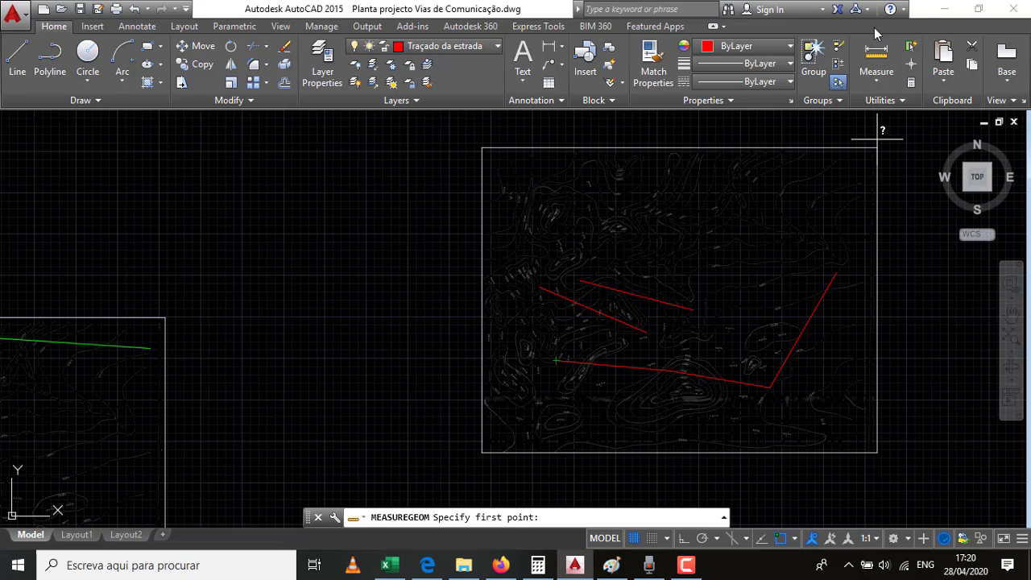
{"action": "left_click", "coordinate": [555, 360]}
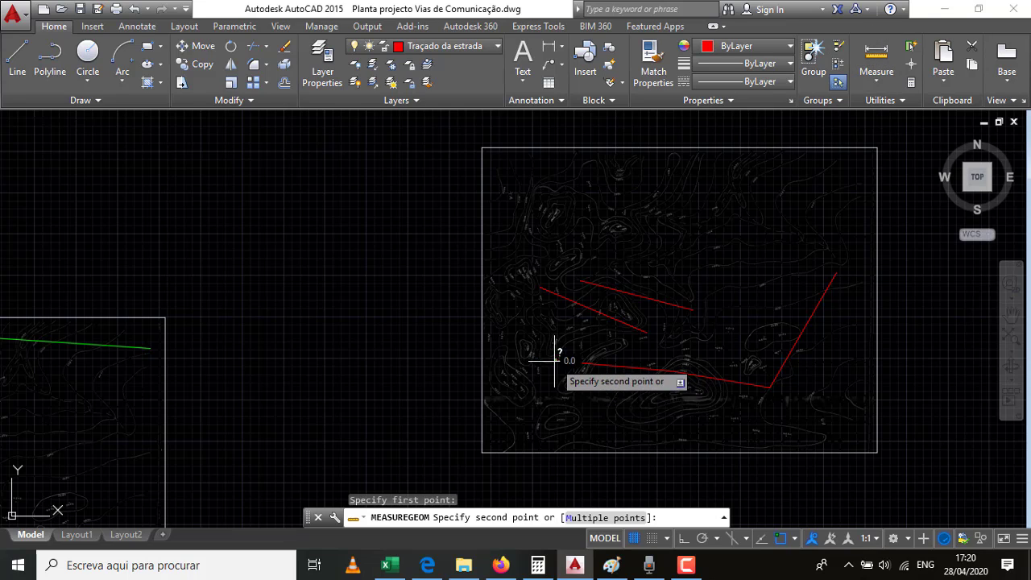
{"action": "left_click", "coordinate": [673, 372]}
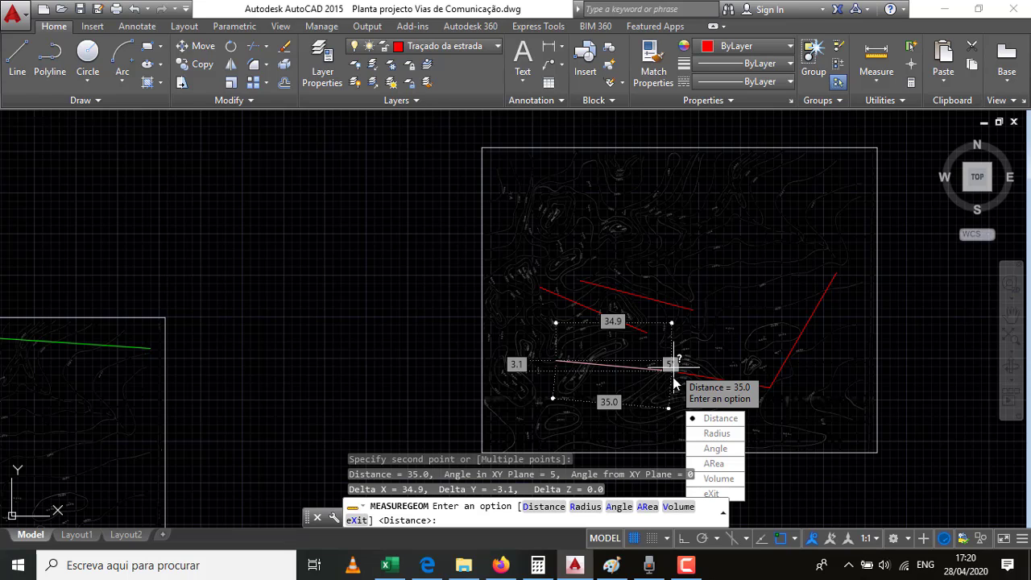
{"action": "key", "text": "Return"}
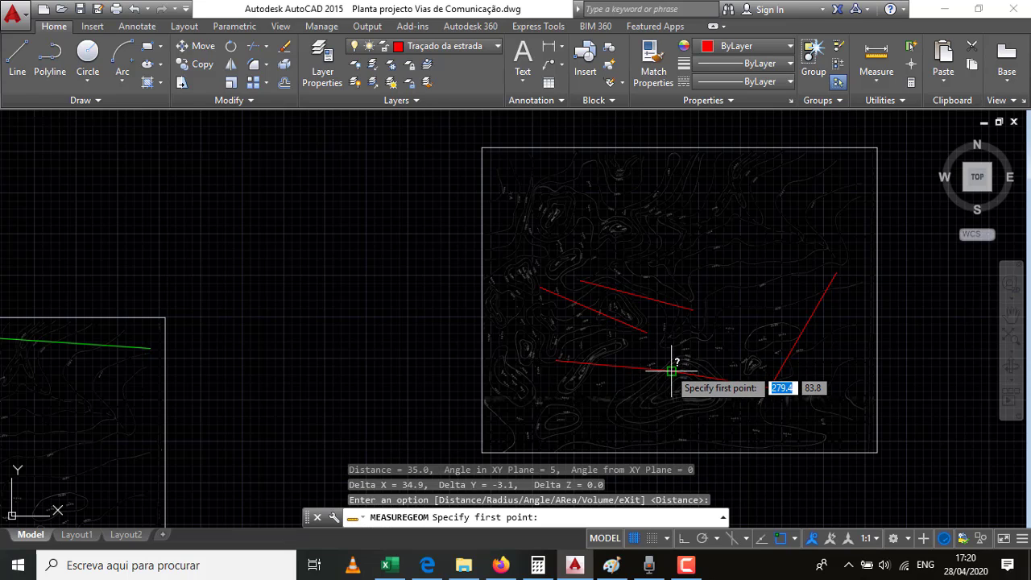
{"action": "left_click", "coordinate": [675, 369]}
{"action": "left_click", "coordinate": [769, 389]}
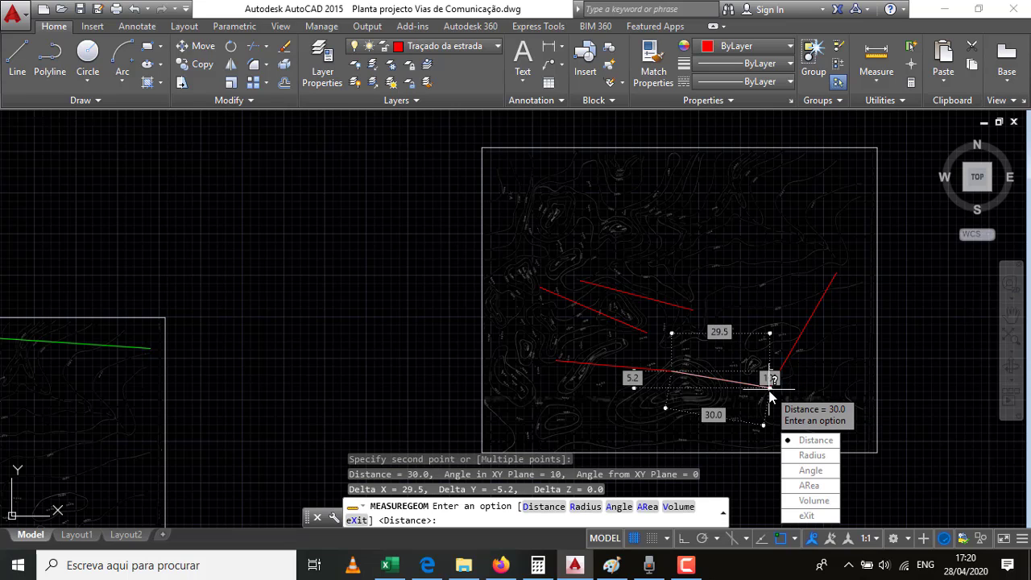
Measure the length and angle of the last, steeply rising segment of the connected chain, then repeat that measurement.
{"action": "key", "text": "Return"}
{"action": "left_click", "coordinate": [770, 388]}
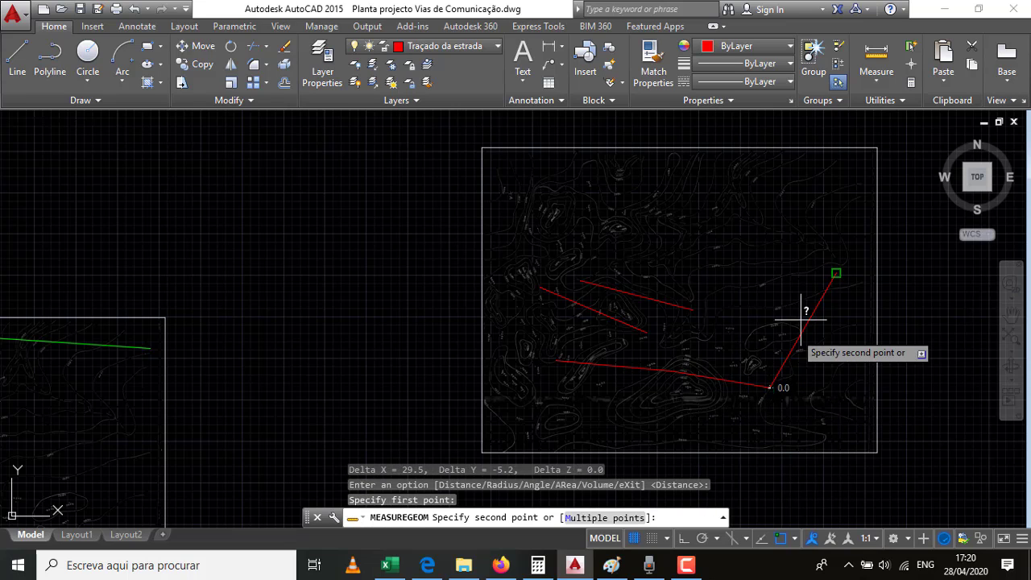
{"action": "left_click", "coordinate": [836, 273]}
{"action": "key", "text": "Return"}
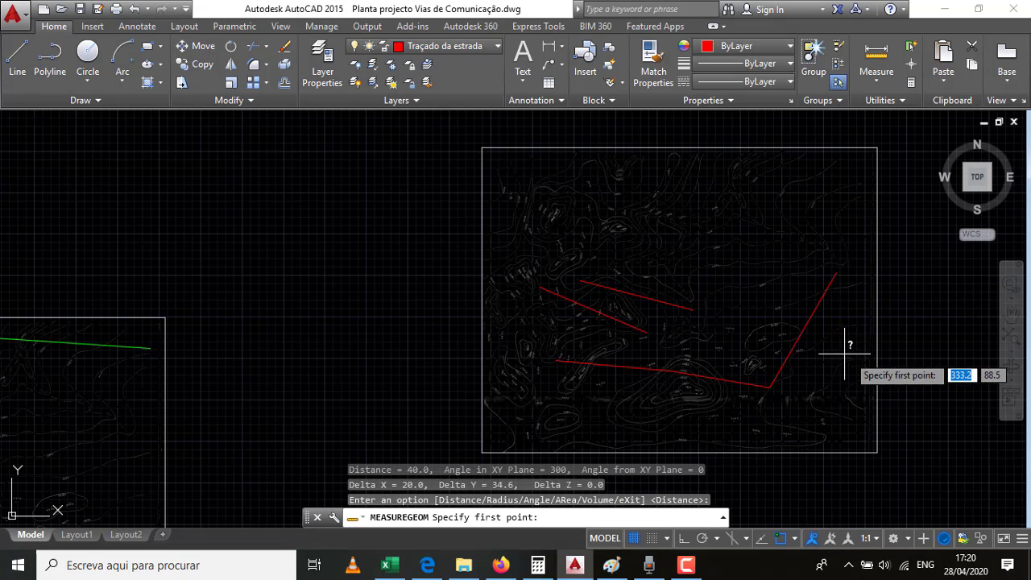
{"action": "left_click", "coordinate": [772, 388]}
{"action": "left_click", "coordinate": [836, 273]}
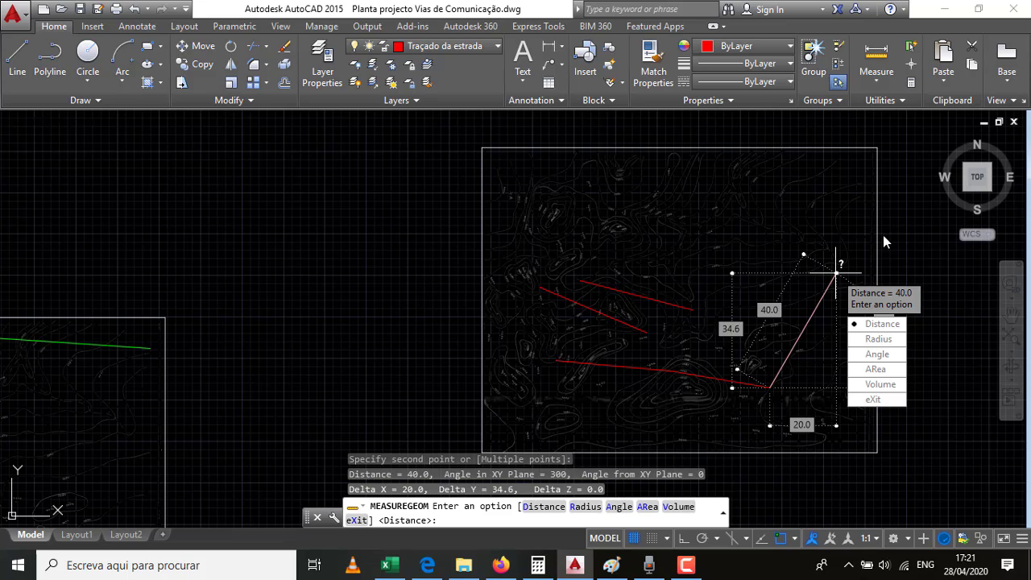
{"action": "key", "text": "Return"}
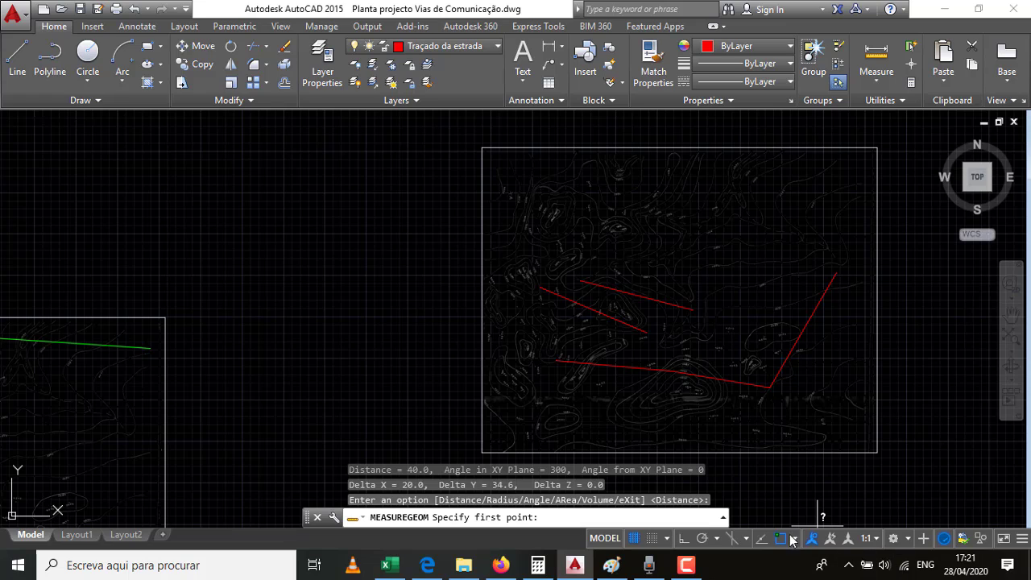
{"action": "left_click", "coordinate": [689, 566]}
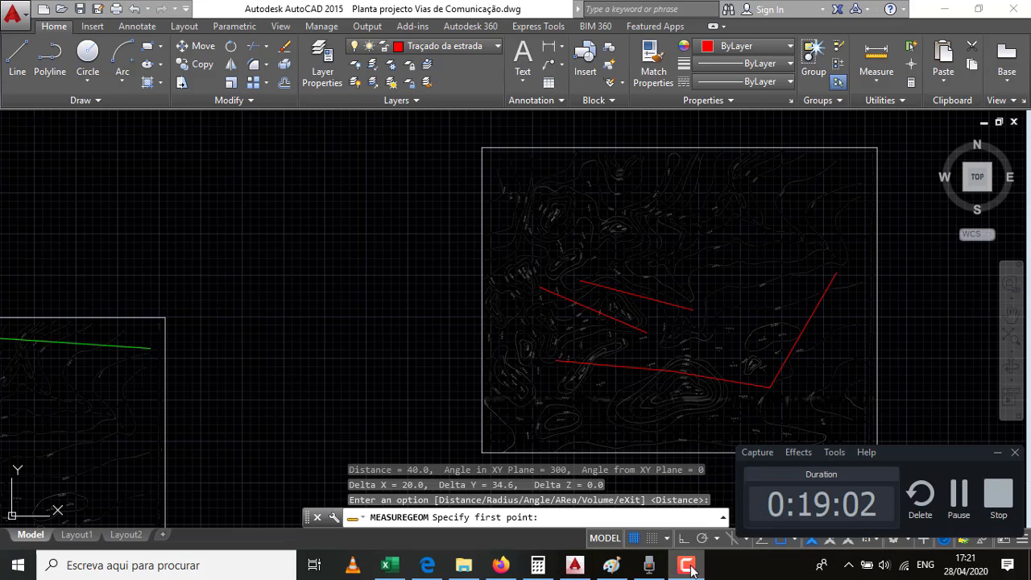
{"action": "left_click", "coordinate": [714, 465]}
{"action": "key", "text": "Escape"}
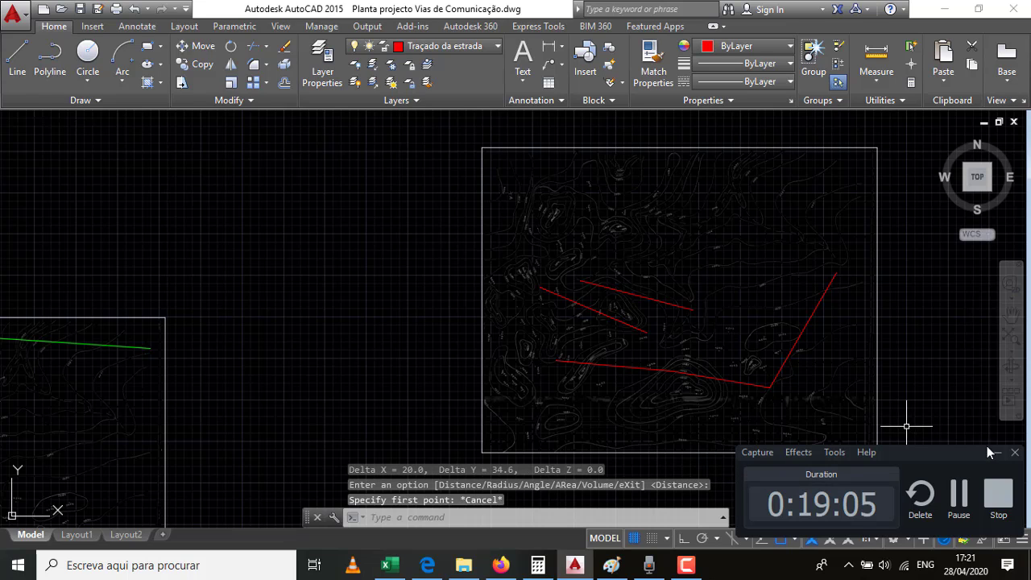
{"action": "left_click", "coordinate": [998, 456]}
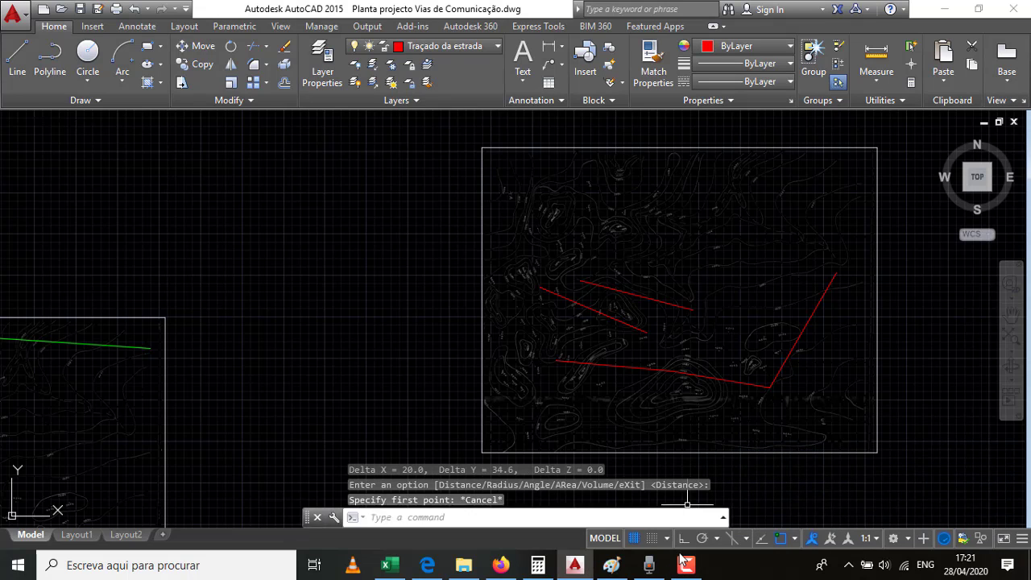
Review the object snap modes, switch object snapping off and back on, and start a distance measurement to try the endpoint snap.
{"action": "left_click", "coordinate": [794, 540]}
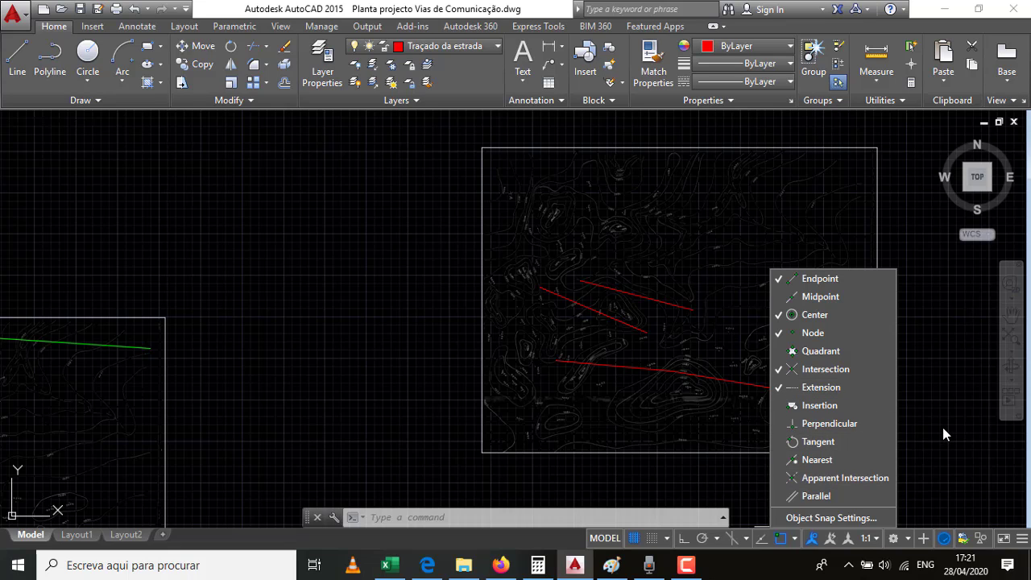
{"action": "left_click", "coordinate": [778, 545]}
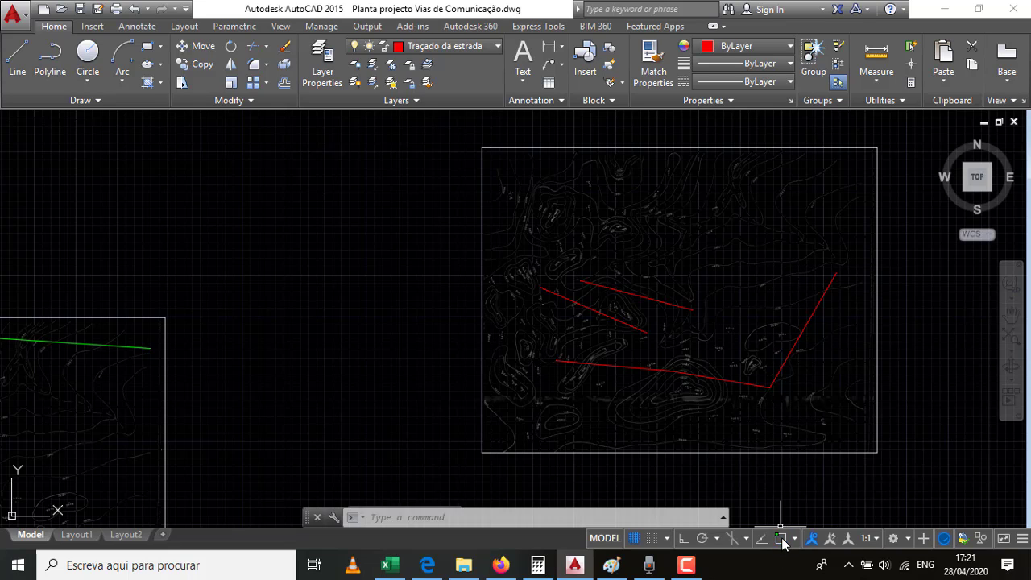
{"action": "left_click", "coordinate": [780, 539]}
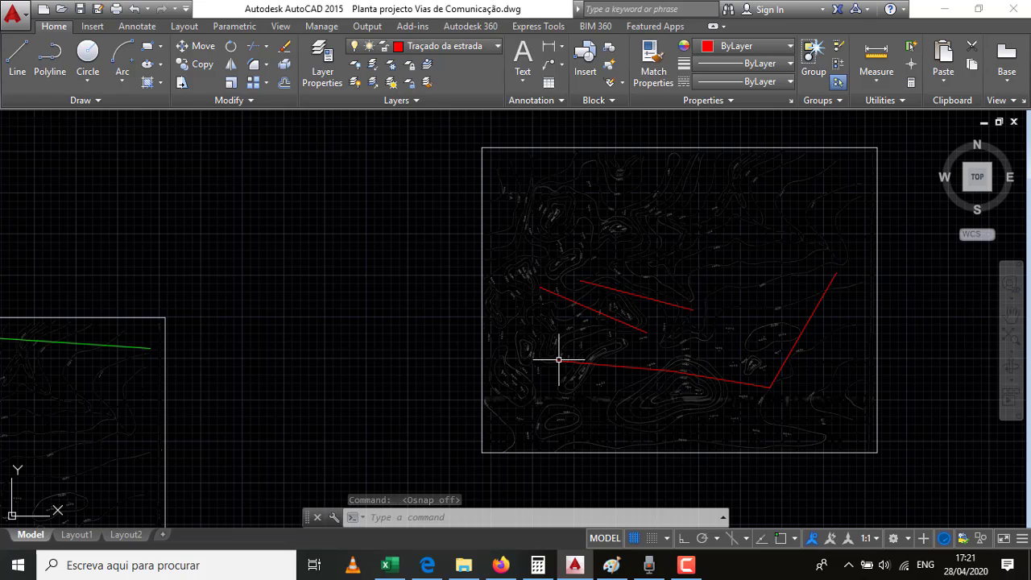
{"action": "left_click", "coordinate": [781, 540]}
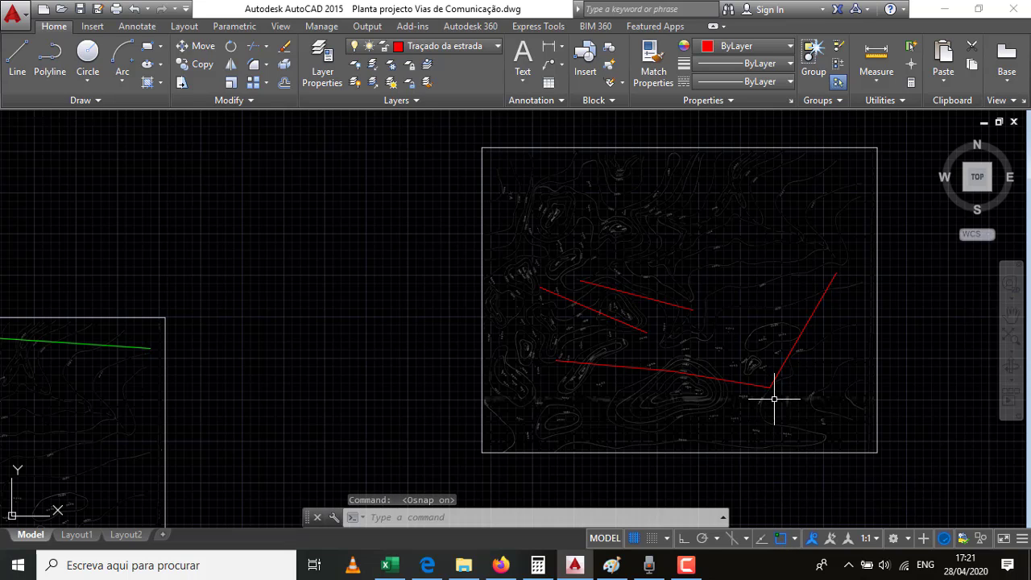
{"action": "left_click", "coordinate": [878, 58]}
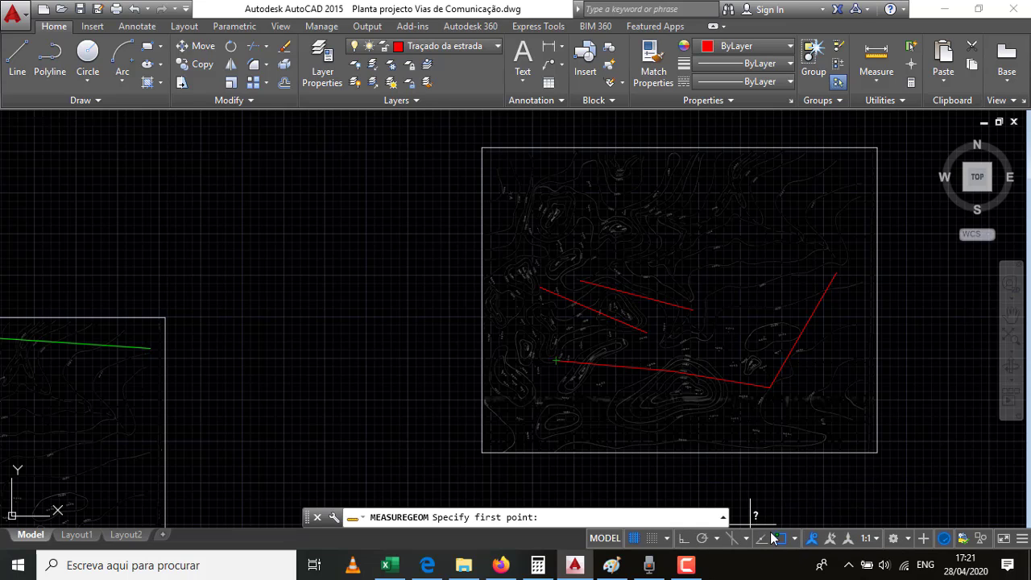
Preview a trial line on the contour map with Ortho on and off and object snap tracking toggled, and cancel it.
{"action": "left_click", "coordinate": [682, 543]}
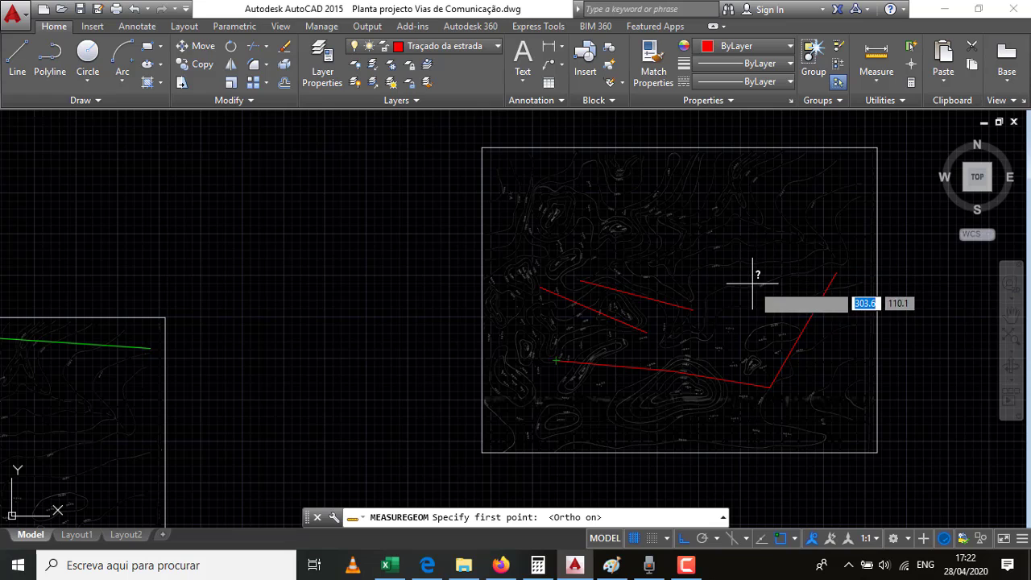
{"action": "left_click", "coordinate": [17, 55]}
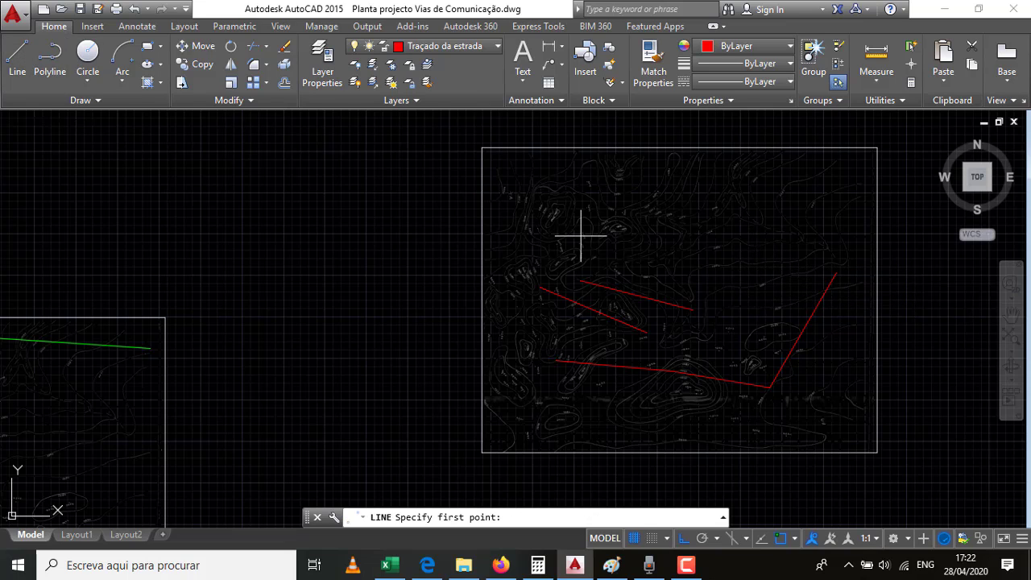
{"action": "left_click", "coordinate": [669, 245]}
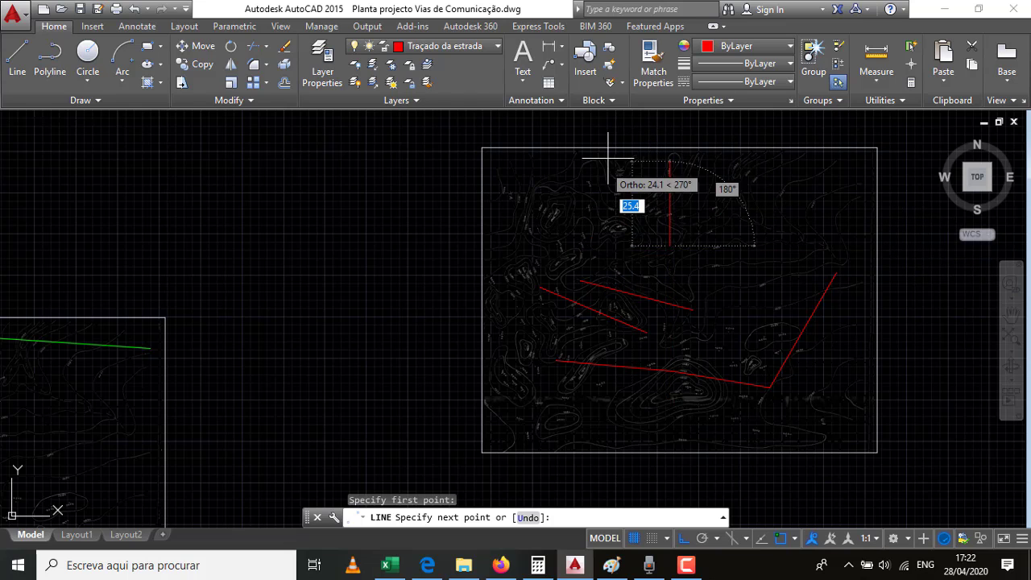
{"action": "left_click", "coordinate": [682, 539]}
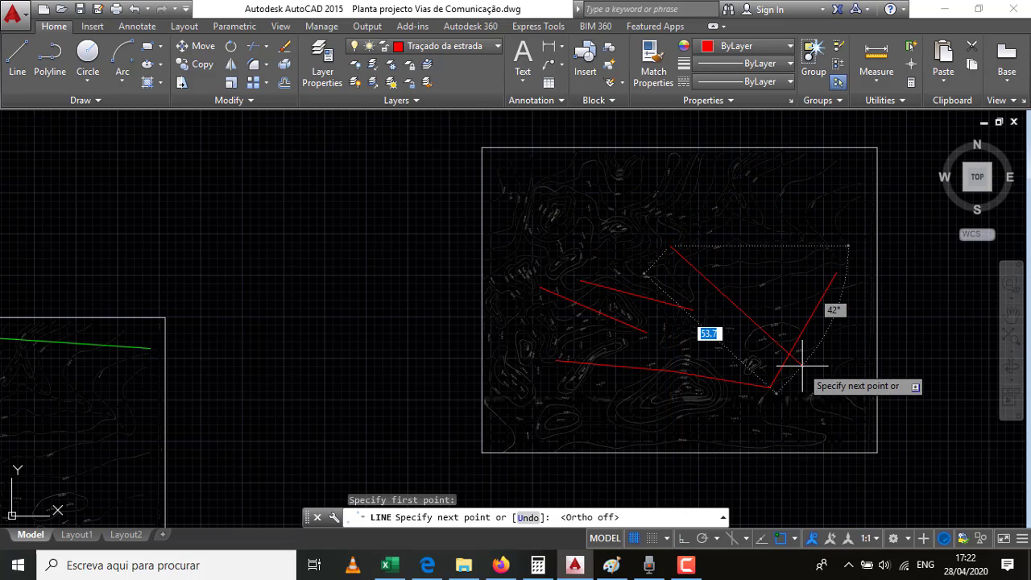
{"action": "left_click", "coordinate": [757, 537]}
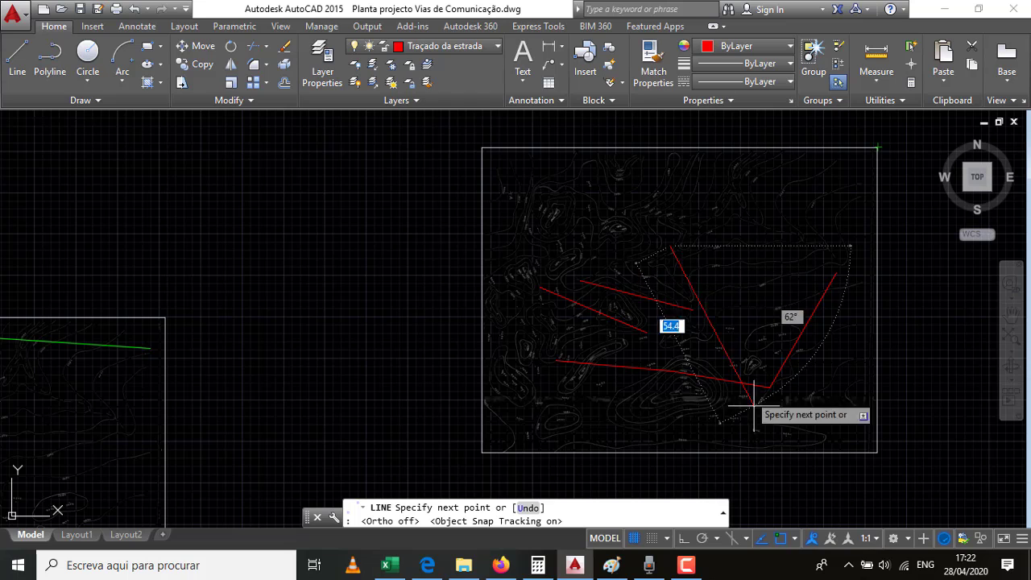
{"action": "left_click", "coordinate": [764, 539]}
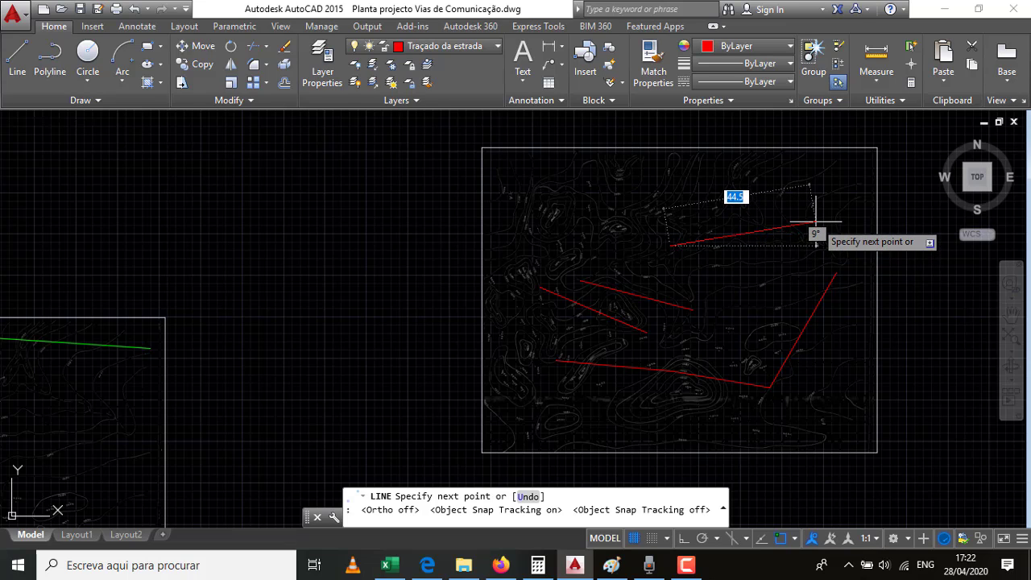
{"action": "key", "text": "Escape"}
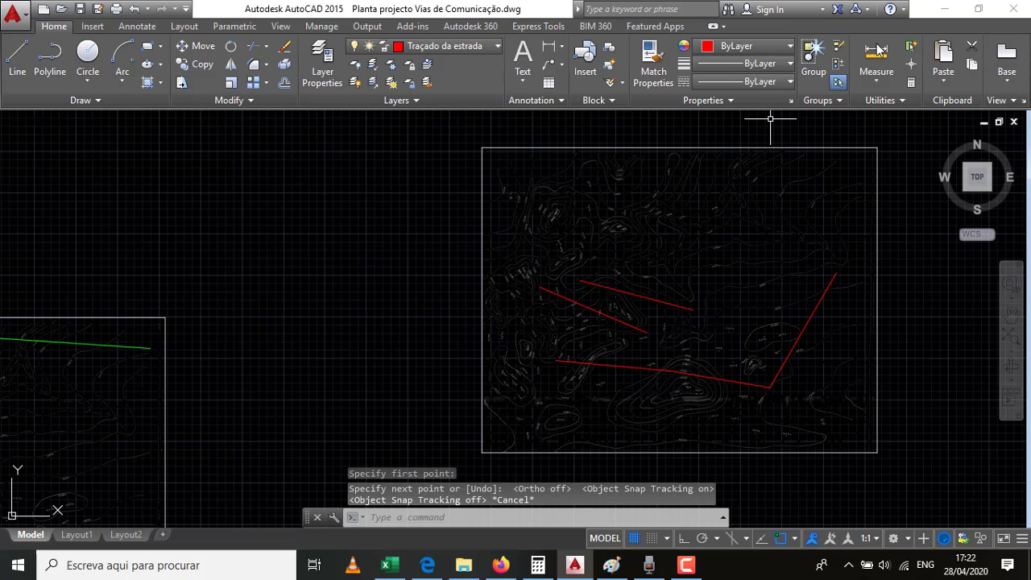
Measure the angle between the middle segment and the steep last segment of the connected chain.
{"action": "left_click", "coordinate": [876, 75]}
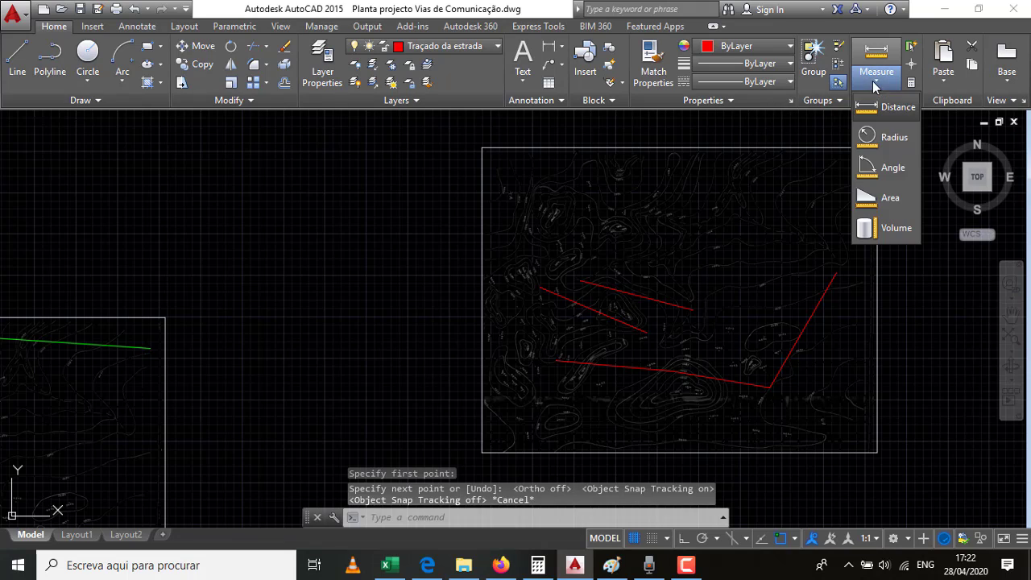
{"action": "left_click", "coordinate": [890, 168]}
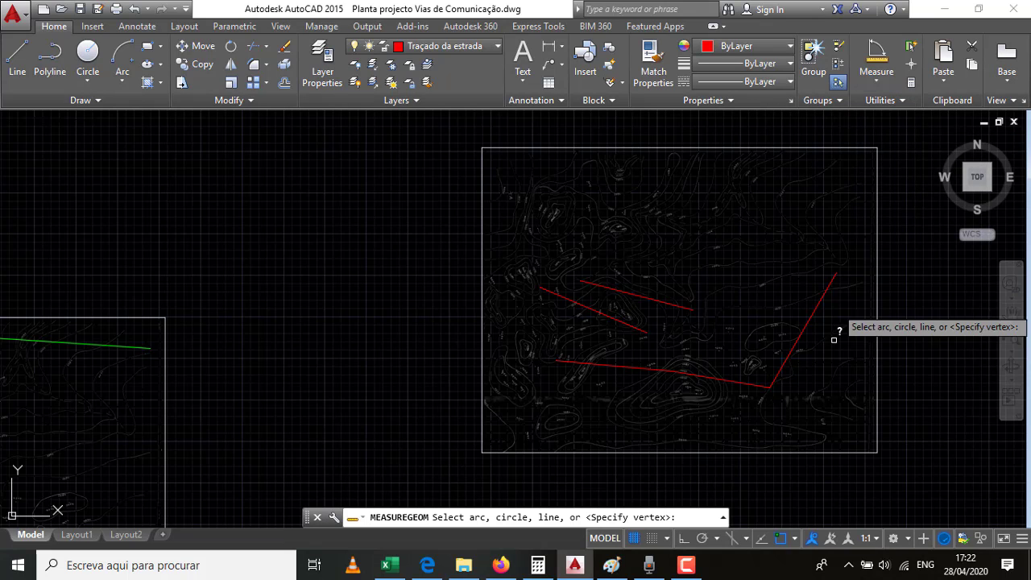
{"action": "left_click", "coordinate": [765, 386]}
{"action": "left_click", "coordinate": [782, 369]}
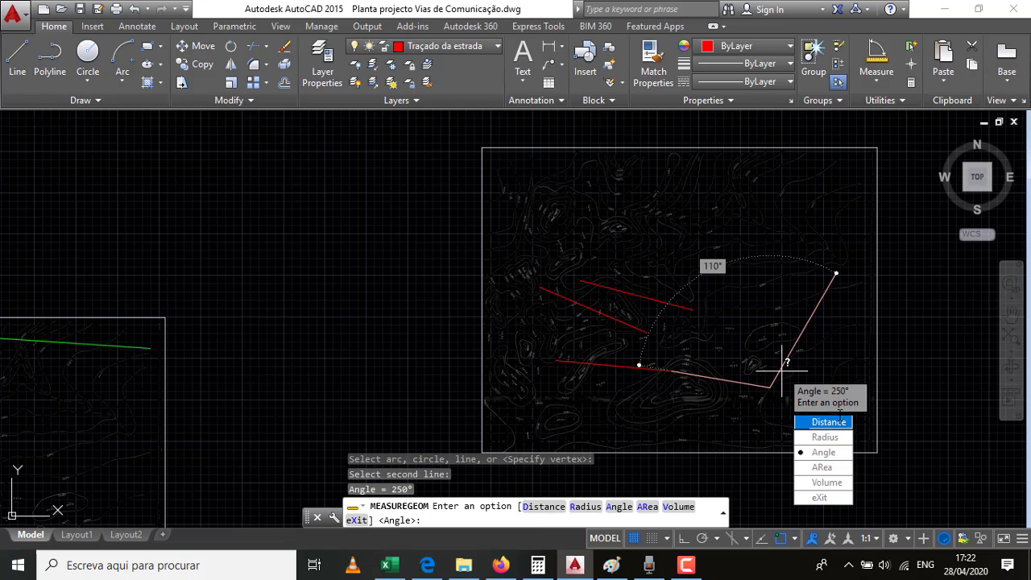
{"action": "key", "text": "Escape"}
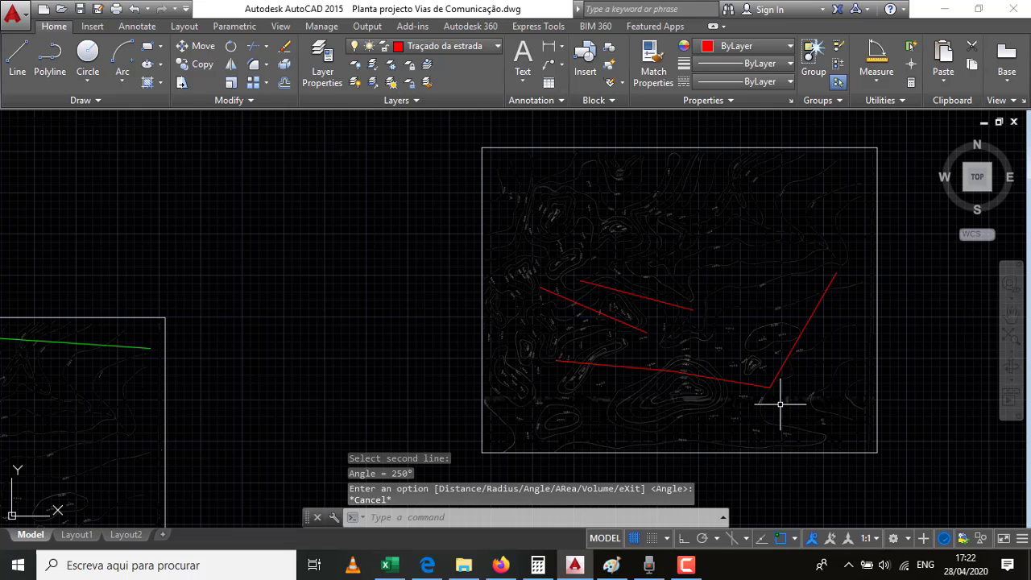
Stretch the eastern end of the chain's middle segment past its corner, keeping the segment's direction.
{"action": "scroll", "coordinate": [782, 405], "scroll_direction": "up", "scroll_amount": 2}
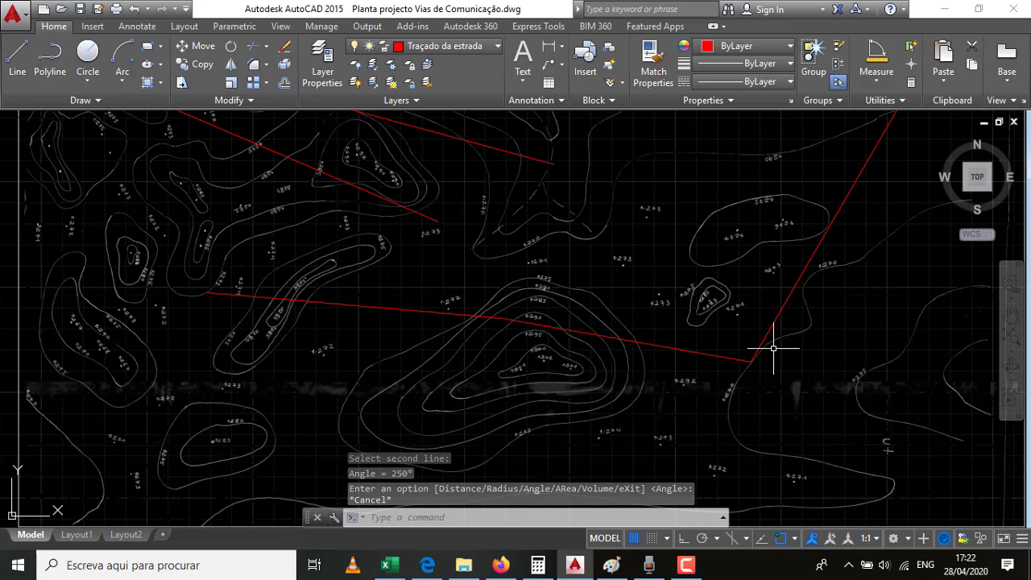
{"action": "left_click", "coordinate": [750, 360]}
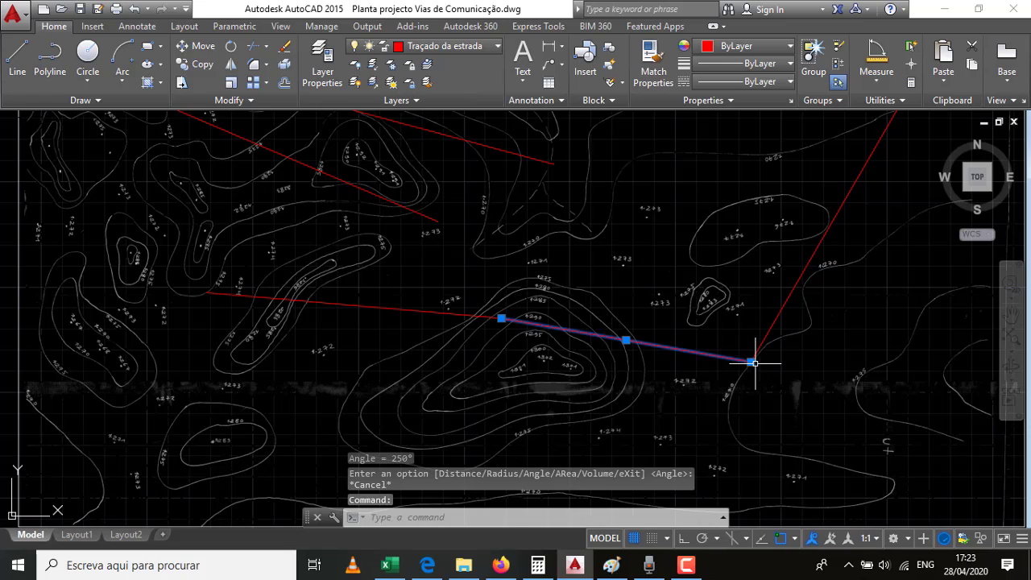
{"action": "left_click", "coordinate": [751, 363]}
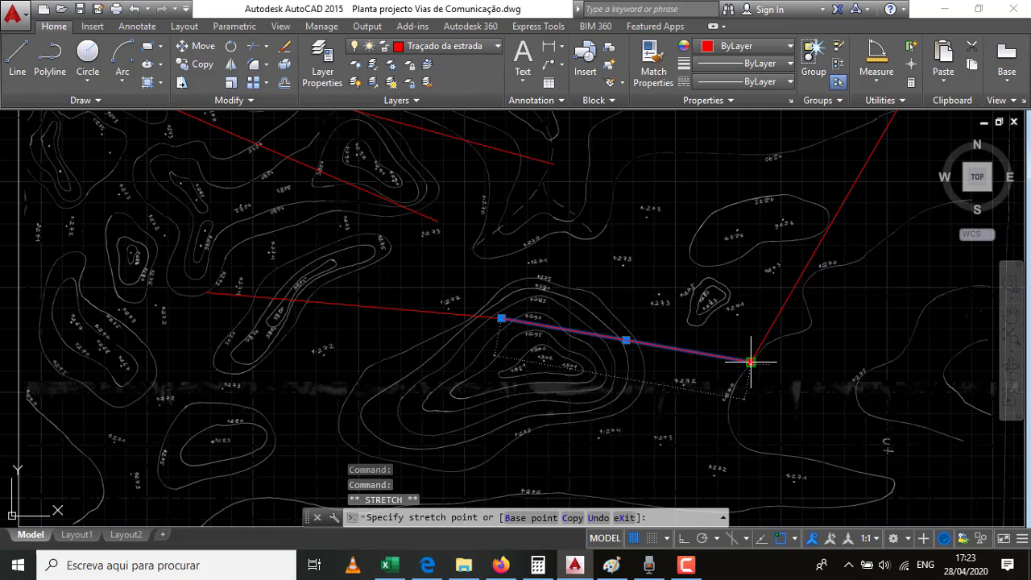
{"action": "left_click", "coordinate": [830, 375]}
{"action": "key", "text": "Escape"}
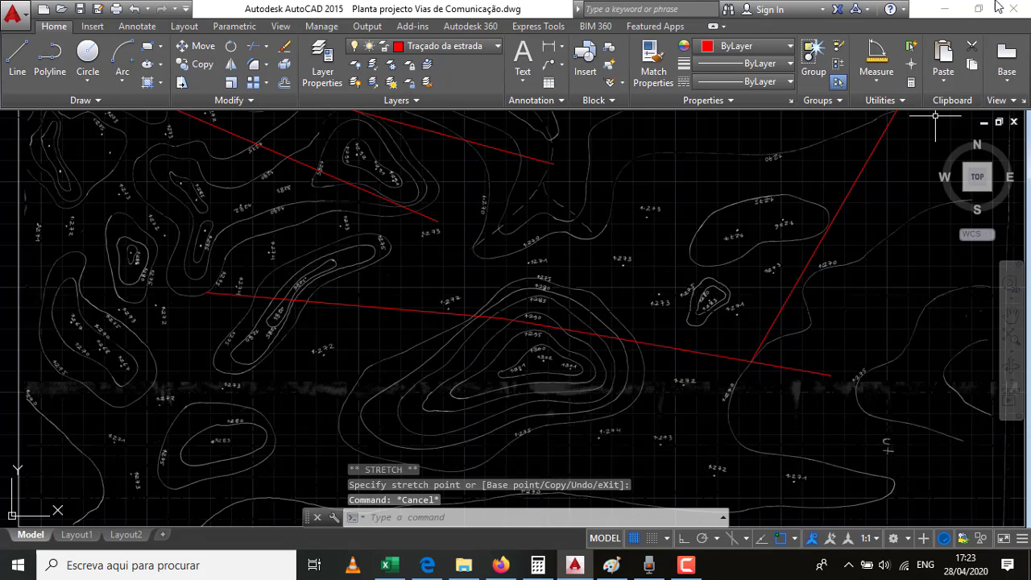
Measure the angle between the extended middle segment and the steep last segment.
{"action": "left_click", "coordinate": [878, 55]}
{"action": "left_click", "coordinate": [786, 368]}
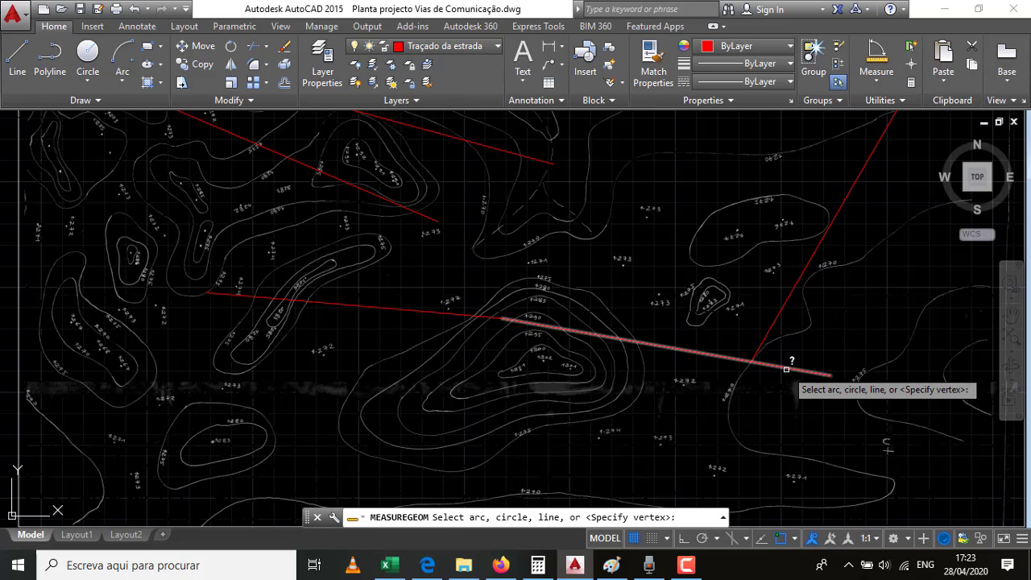
{"action": "left_click", "coordinate": [779, 312]}
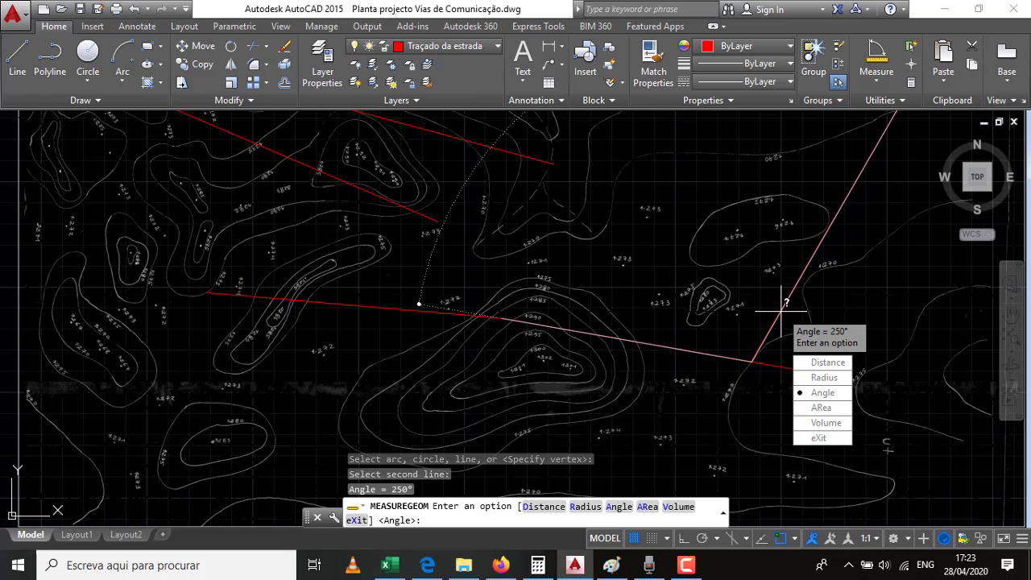
{"action": "key", "text": "Escape"}
Stretch the extended end of the middle segment back to the corner with the steep segment.
{"action": "left_click", "coordinate": [785, 368]}
{"action": "left_click", "coordinate": [831, 375]}
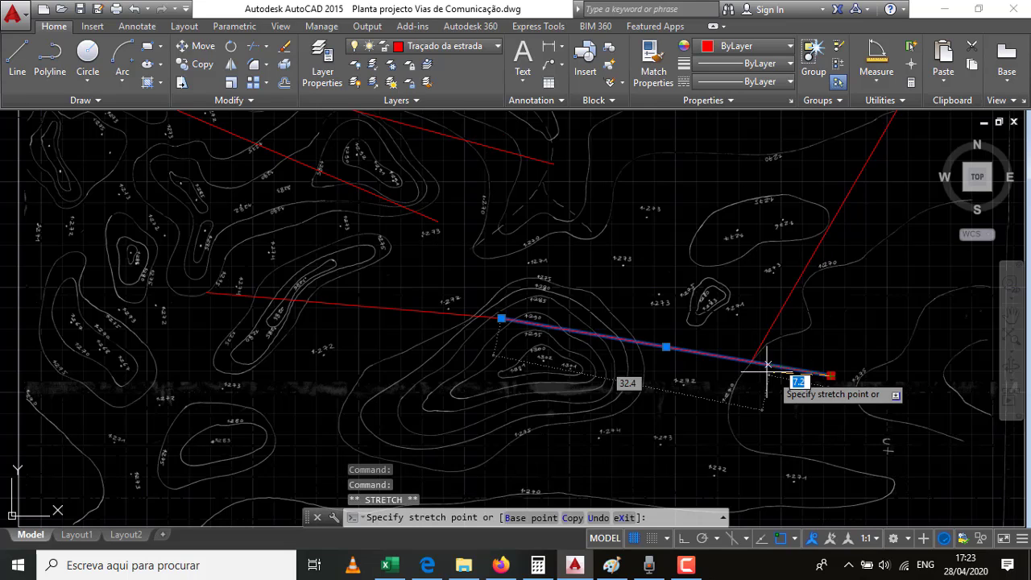
{"action": "left_click", "coordinate": [752, 361]}
{"action": "key", "text": "Escape"}
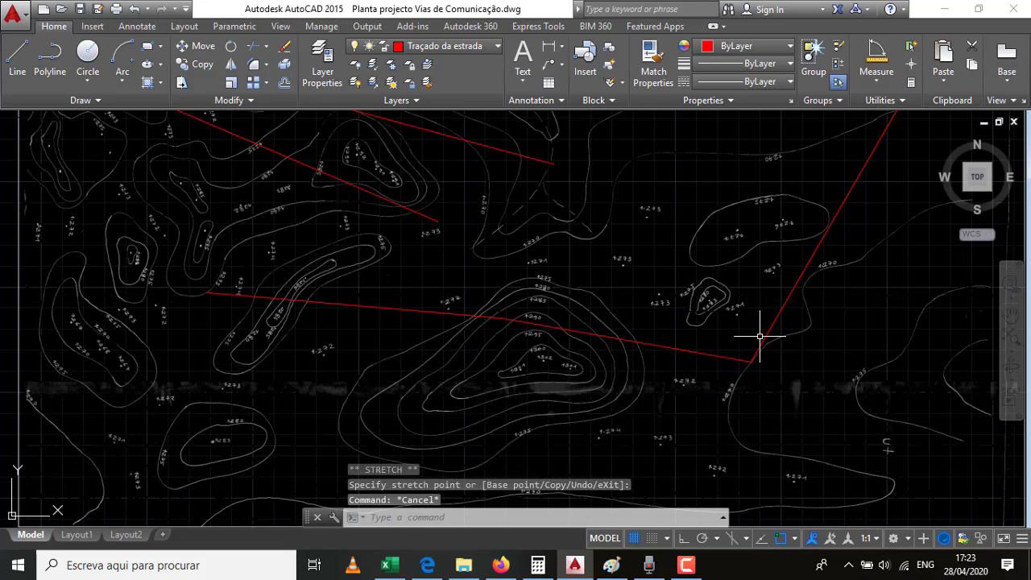
Measure the angle between the first and middle segments of the connected chain.
{"action": "scroll", "coordinate": [808, 346], "scroll_direction": "down", "scroll_amount": 2}
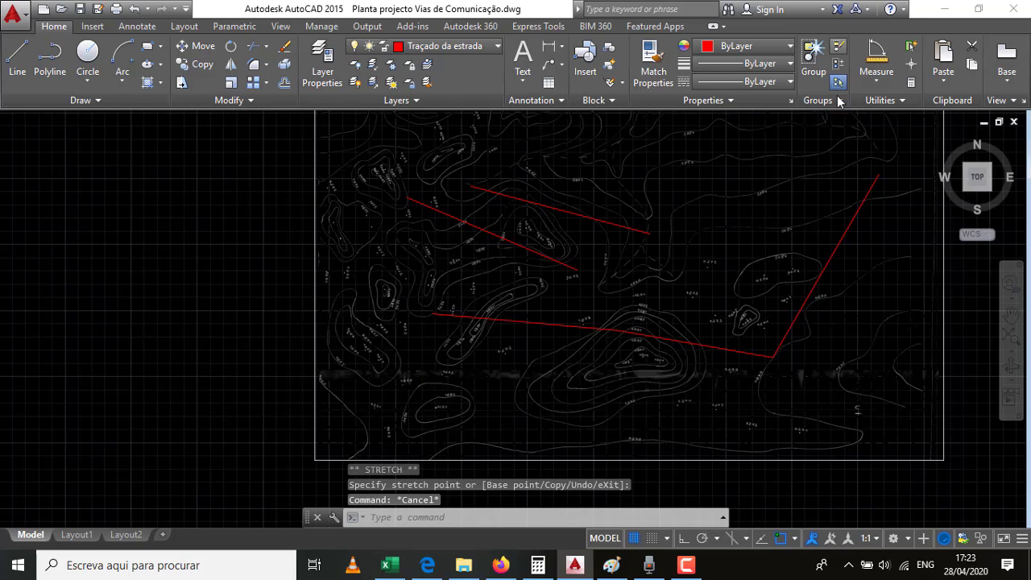
{"action": "scroll", "coordinate": [837, 112], "scroll_direction": "down", "scroll_amount": 2}
{"action": "left_click", "coordinate": [877, 58]}
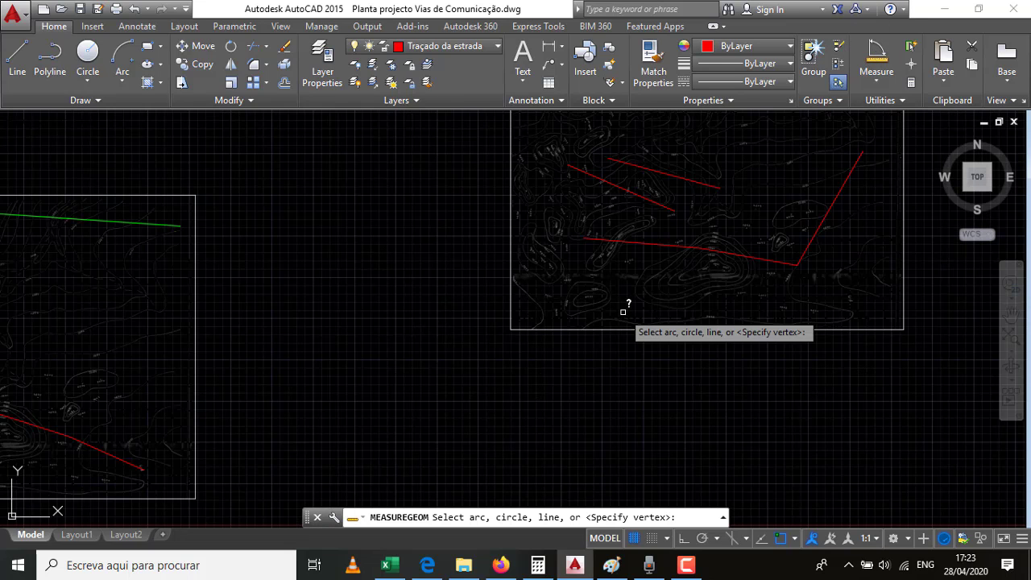
{"action": "left_click", "coordinate": [716, 249]}
{"action": "left_click", "coordinate": [684, 245]}
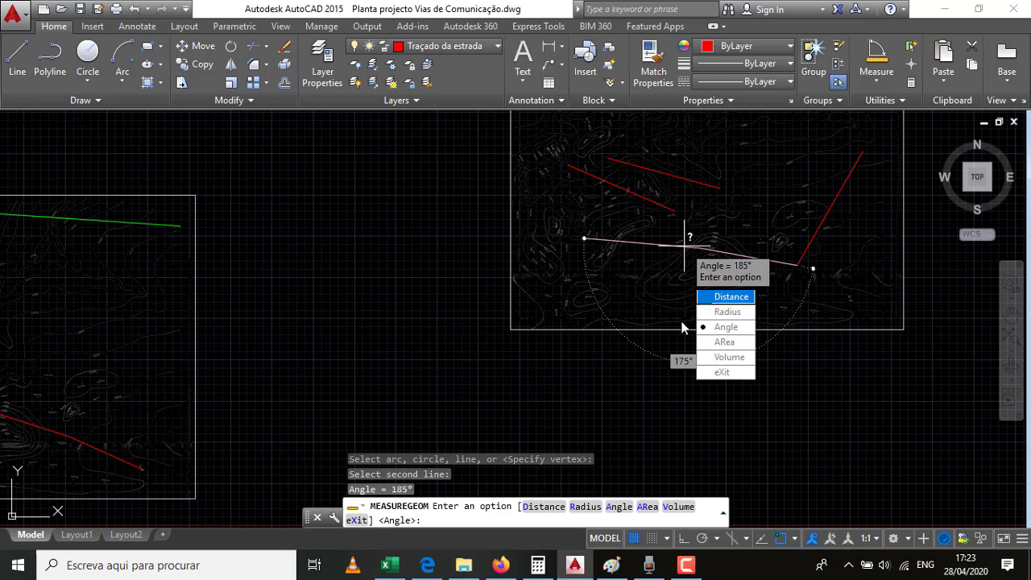
{"action": "key", "text": "Escape"}
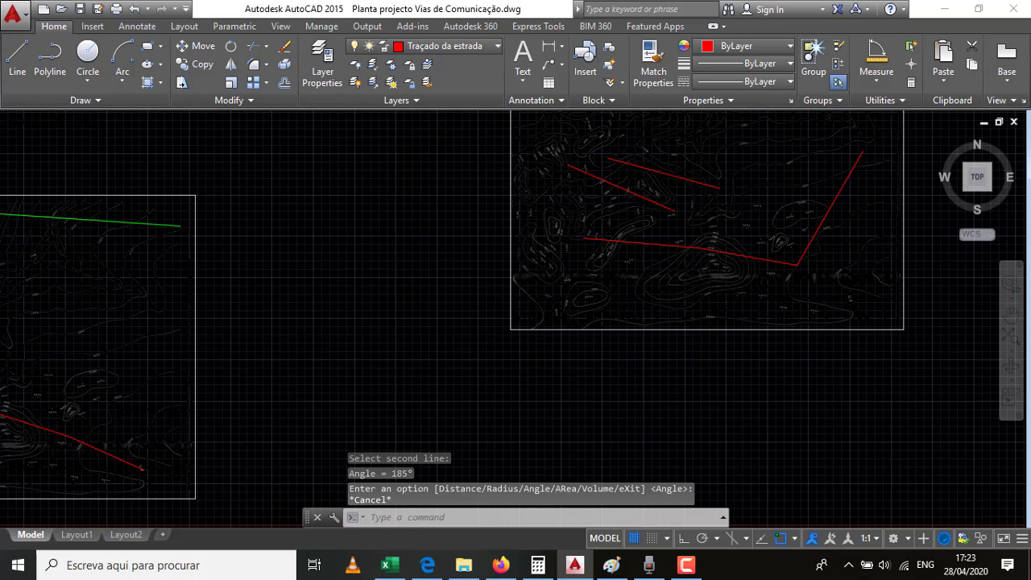
{"action": "scroll", "coordinate": [657, 316], "scroll_direction": "down", "scroll_amount": 2}
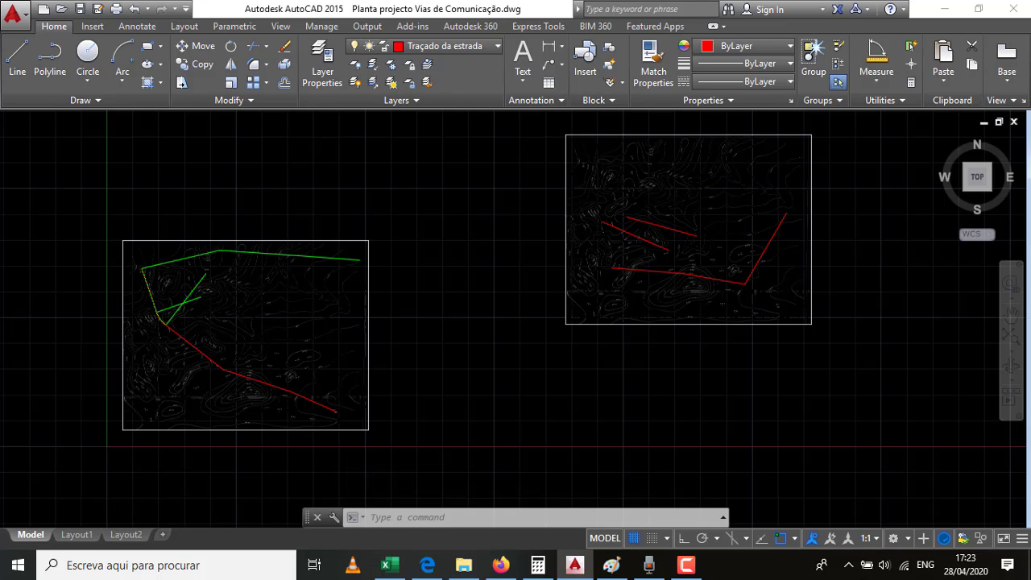
{"action": "scroll", "coordinate": [697, 237], "scroll_direction": "up", "scroll_amount": 4}
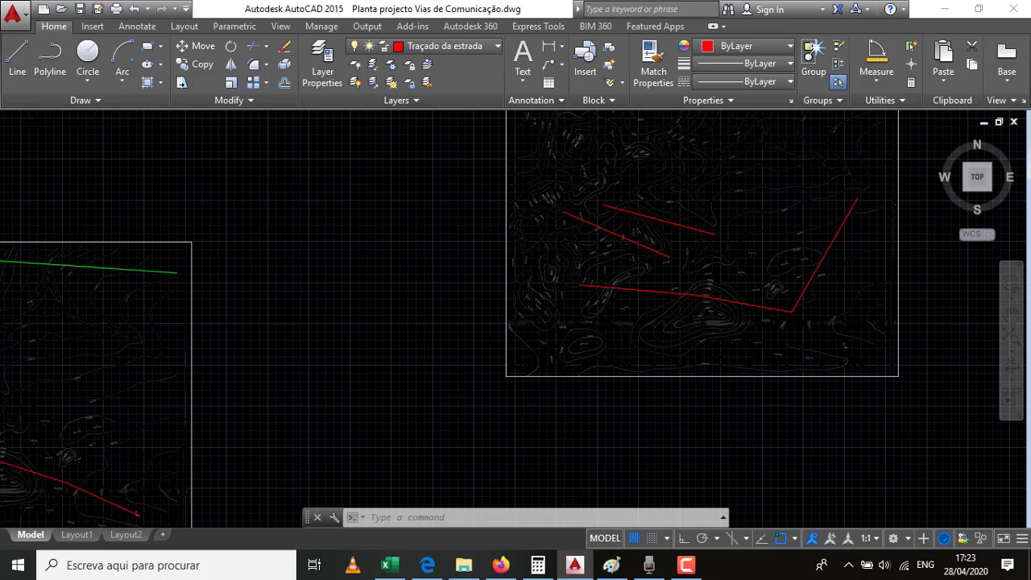
{"action": "scroll", "coordinate": [745, 238], "scroll_direction": "up", "scroll_amount": 2}
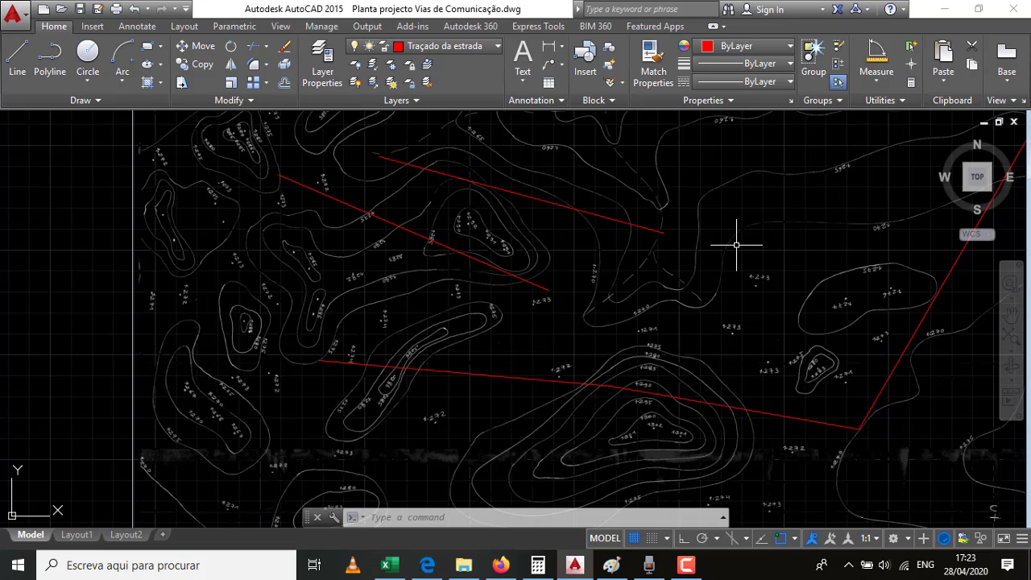
{"action": "scroll", "coordinate": [703, 270], "scroll_direction": "down", "scroll_amount": 2}
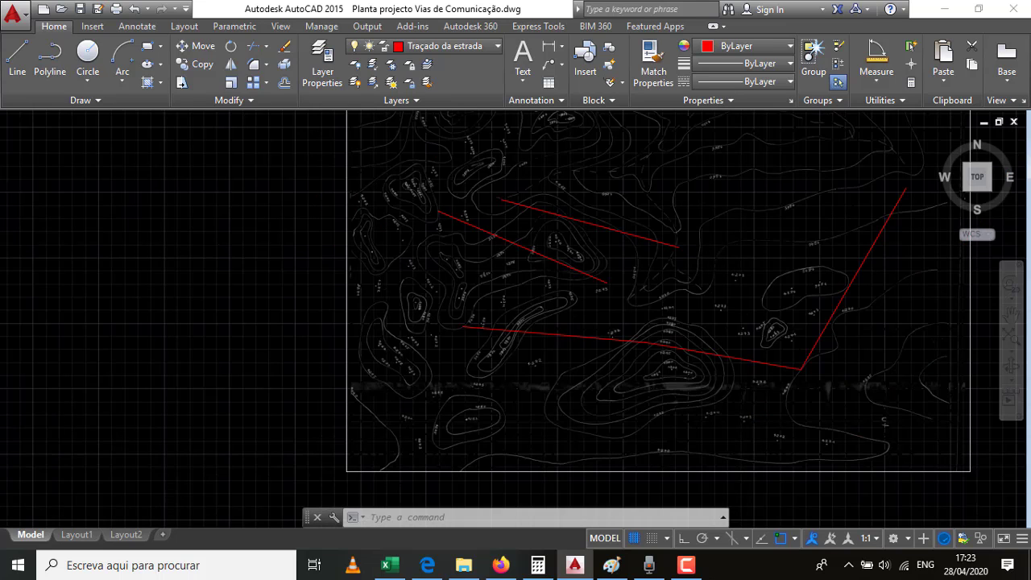
{"action": "scroll", "coordinate": [701, 280], "scroll_direction": "down", "scroll_amount": 1}
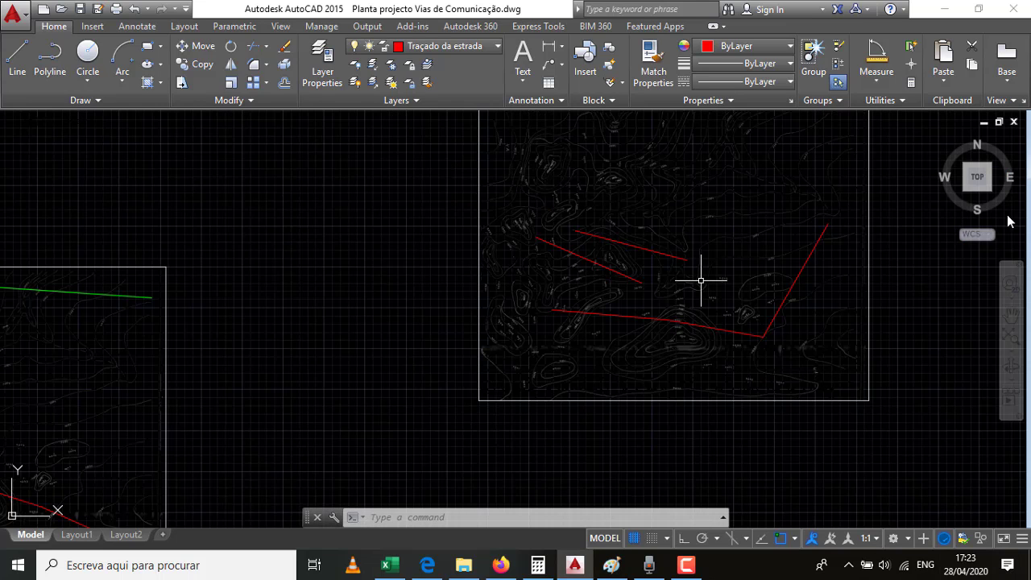
Erase all the red practice lines from the eastern contour map, including the connected chain and the two loose lines.
{"action": "left_click", "coordinate": [794, 278]}
{"action": "left_click", "coordinate": [698, 323]}
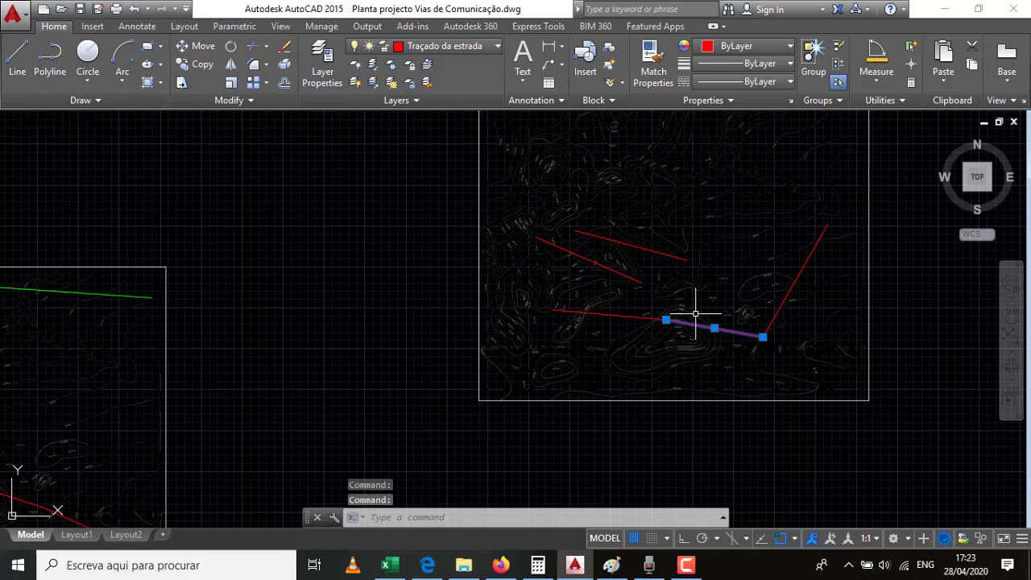
{"action": "key", "text": "Delete"}
{"action": "left_click", "coordinate": [786, 294]}
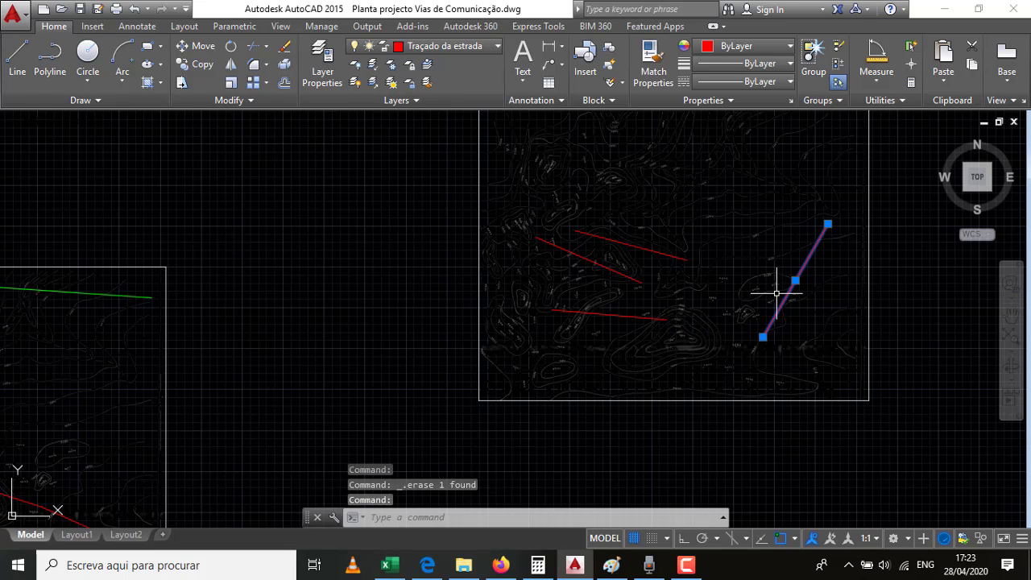
{"action": "key", "text": "Delete"}
{"action": "mouse_move", "coordinate": [676, 348]}
{"action": "left_mouse_down"}
{"action": "mouse_move", "coordinate": [606, 255]}
{"action": "mouse_move", "coordinate": [623, 212]}
{"action": "left_mouse_up"}
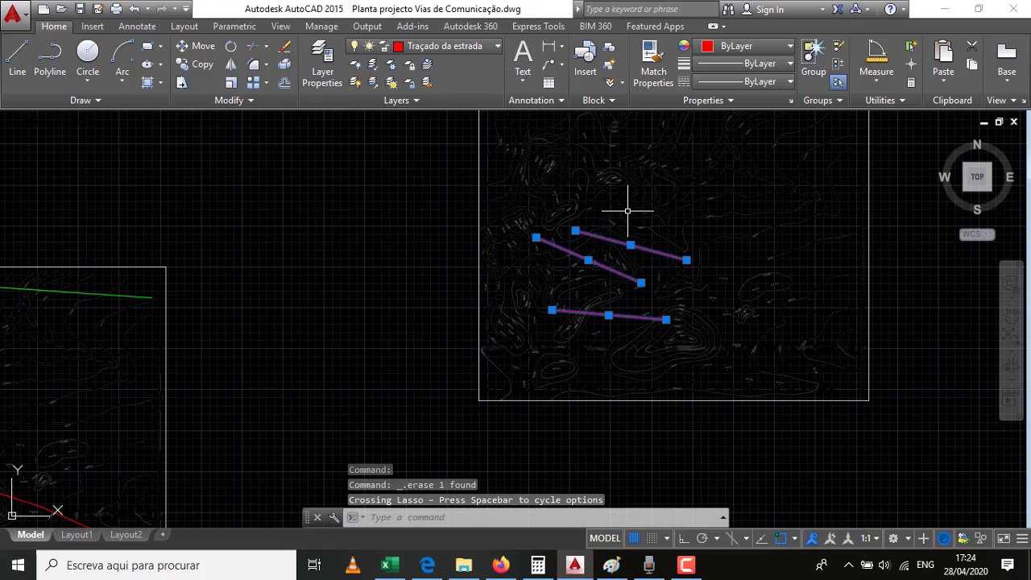
{"action": "key", "text": "Delete"}
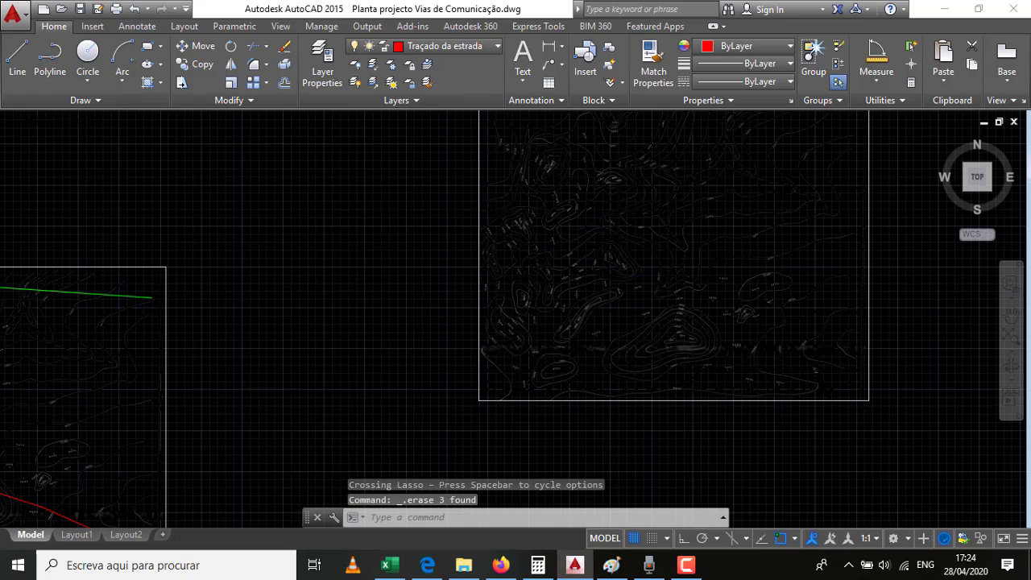
Check AR1's map length in the Paint table, switch back to AutoCAD and start a line at the cross marking point A on the eastern map.
{"action": "scroll", "coordinate": [671, 338], "scroll_direction": "down", "scroll_amount": 3}
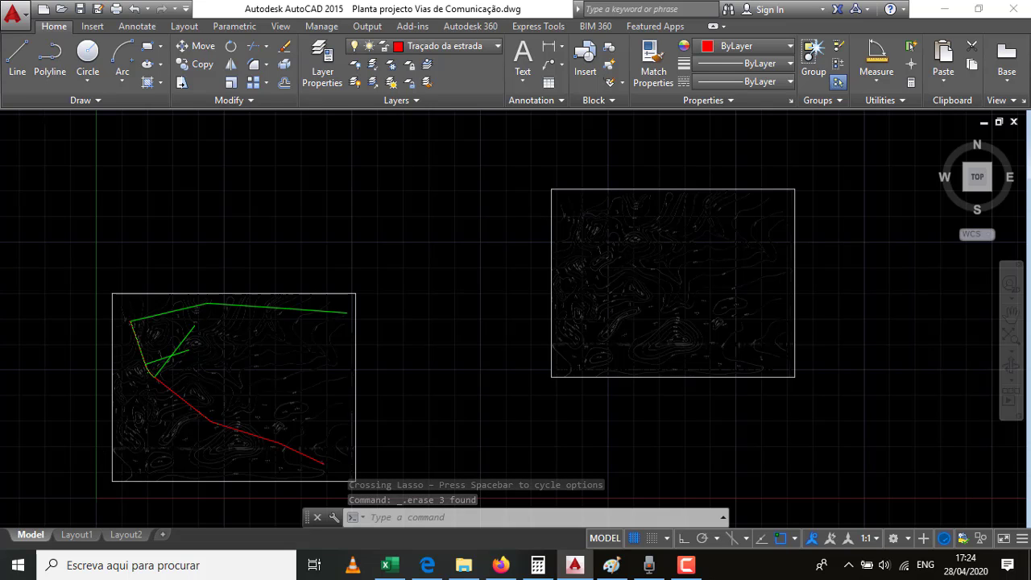
{"action": "scroll", "coordinate": [574, 217], "scroll_direction": "up", "scroll_amount": 2}
{"action": "scroll", "coordinate": [569, 228], "scroll_direction": "up", "scroll_amount": 5}
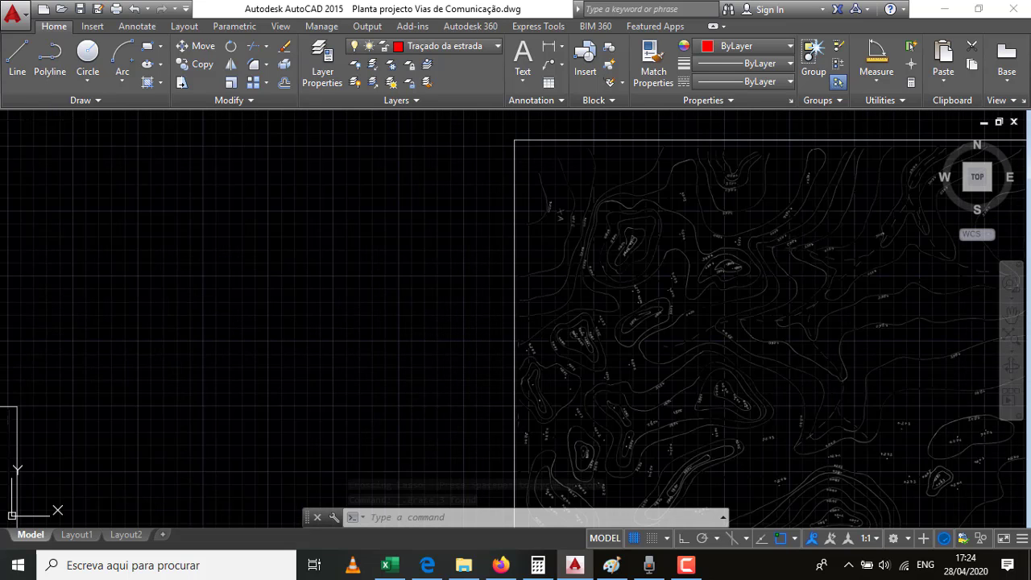
{"action": "scroll", "coordinate": [578, 224], "scroll_direction": "up", "scroll_amount": 2}
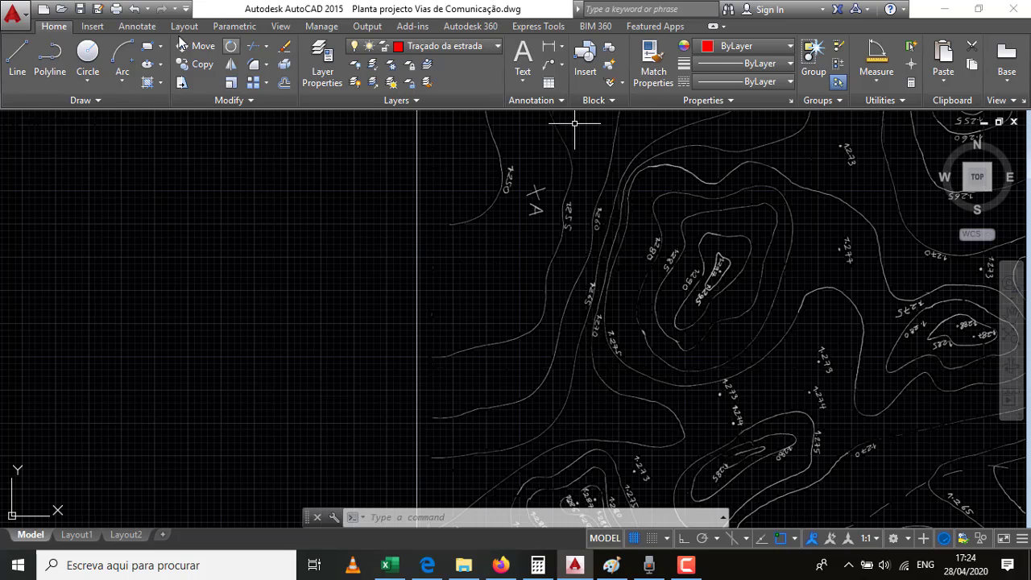
{"action": "left_click", "coordinate": [14, 58]}
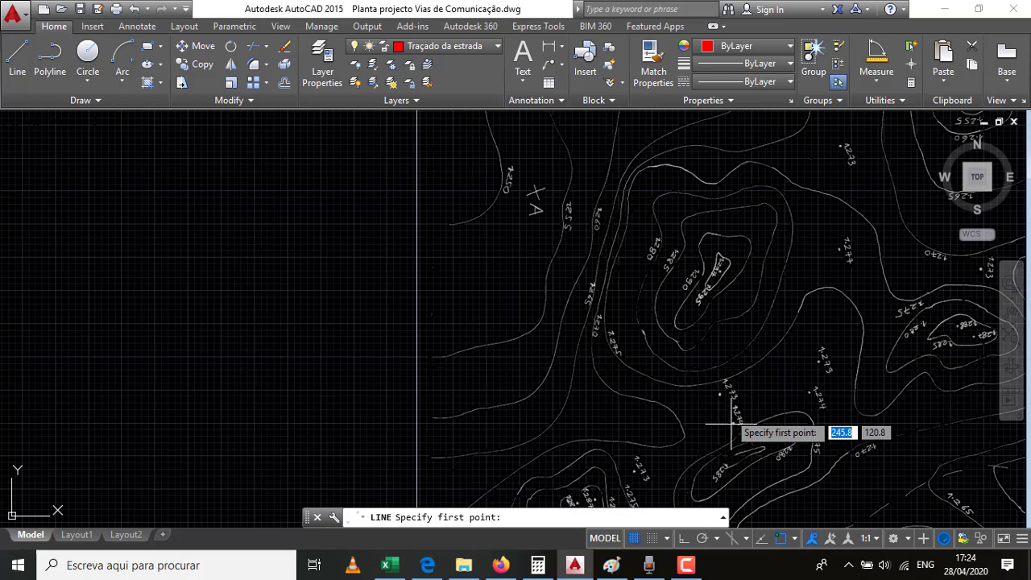
{"action": "left_click", "coordinate": [617, 567]}
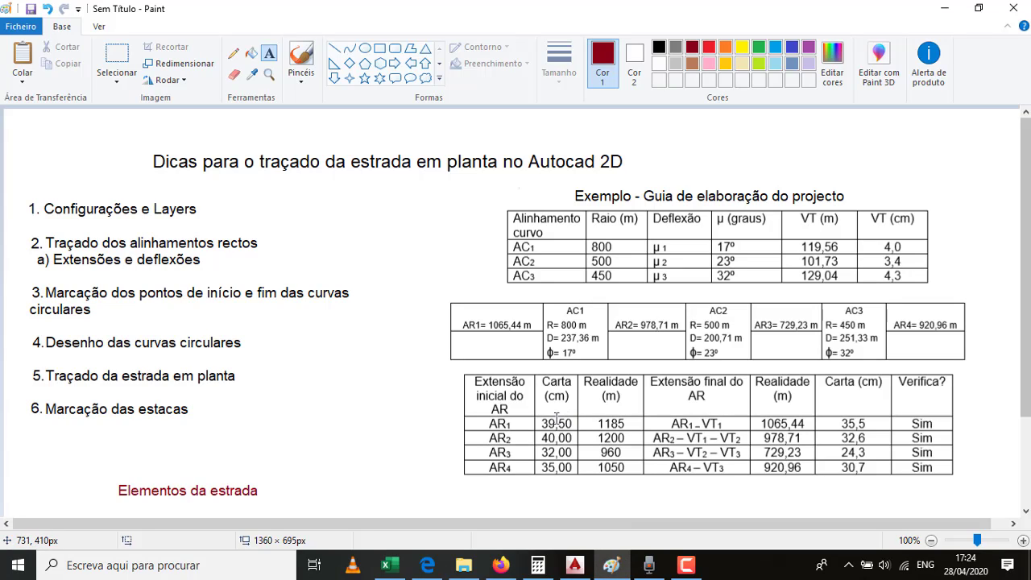
{"action": "left_click", "coordinate": [613, 568]}
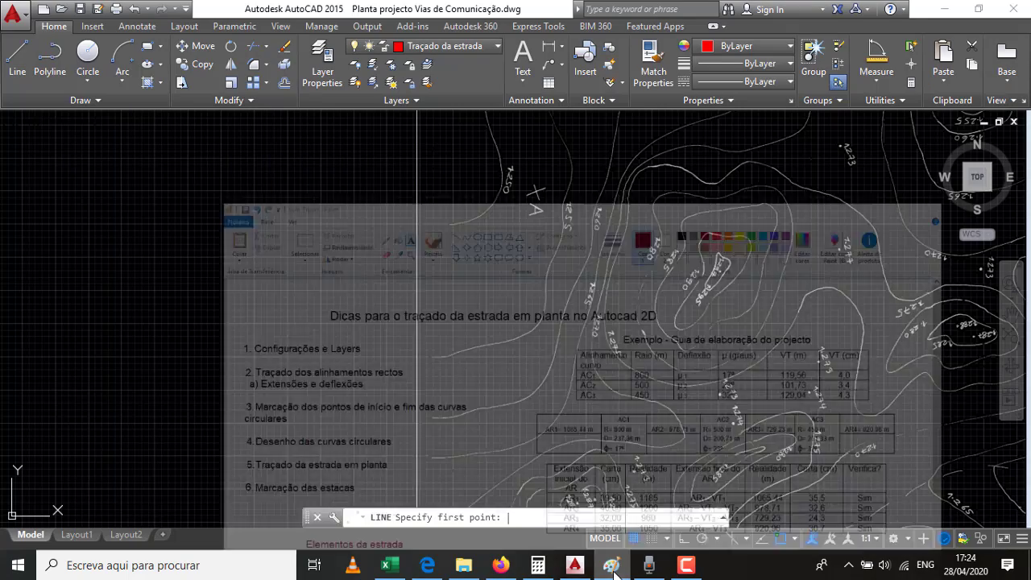
{"action": "scroll", "coordinate": [493, 248], "scroll_direction": "down", "scroll_amount": 4}
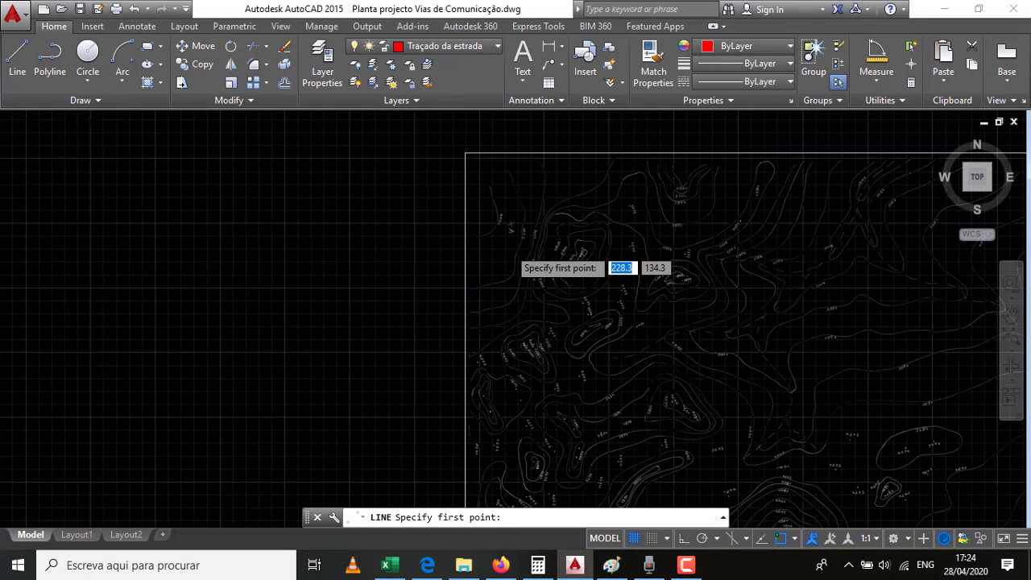
{"action": "scroll", "coordinate": [508, 247], "scroll_direction": "down", "scroll_amount": 2}
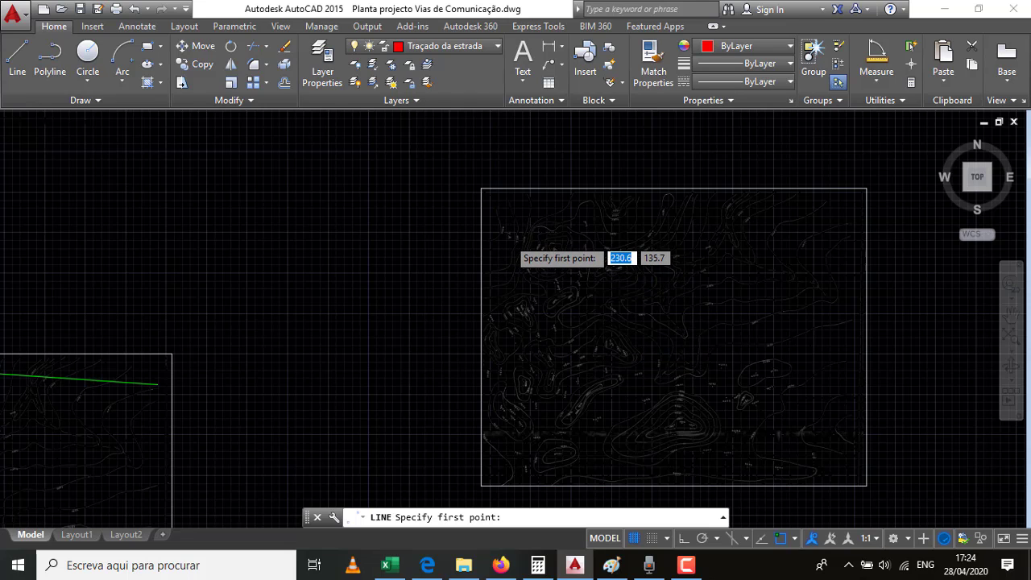
{"action": "scroll", "coordinate": [508, 237], "scroll_direction": "up", "scroll_amount": 5}
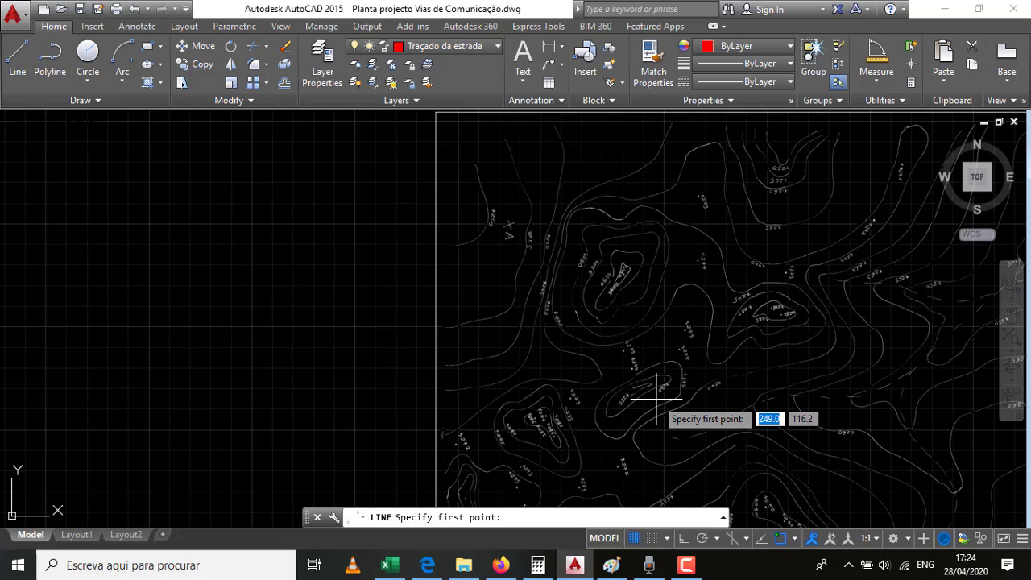
{"action": "scroll", "coordinate": [517, 219], "scroll_direction": "up", "scroll_amount": 8}
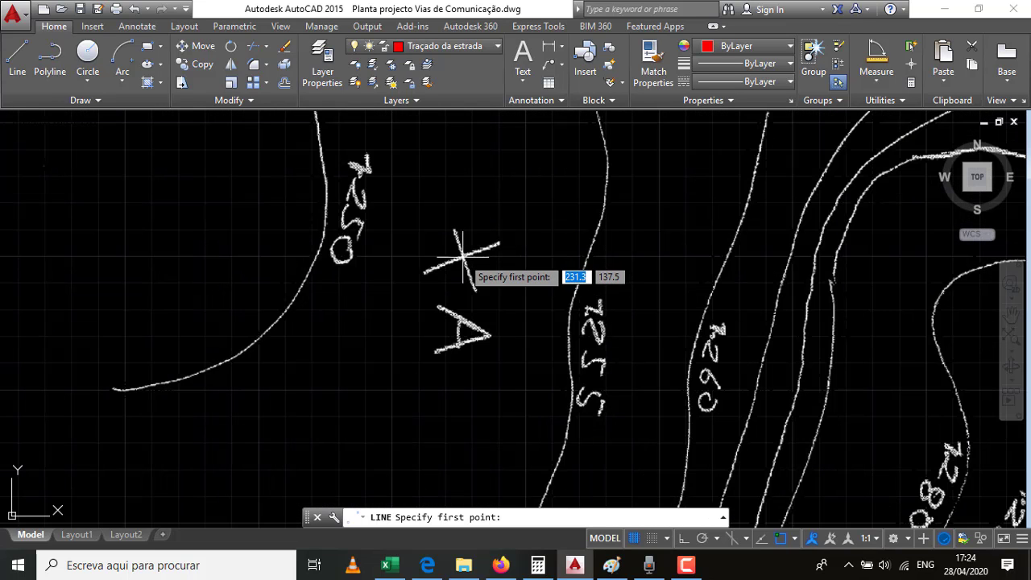
{"action": "left_click", "coordinate": [463, 256]}
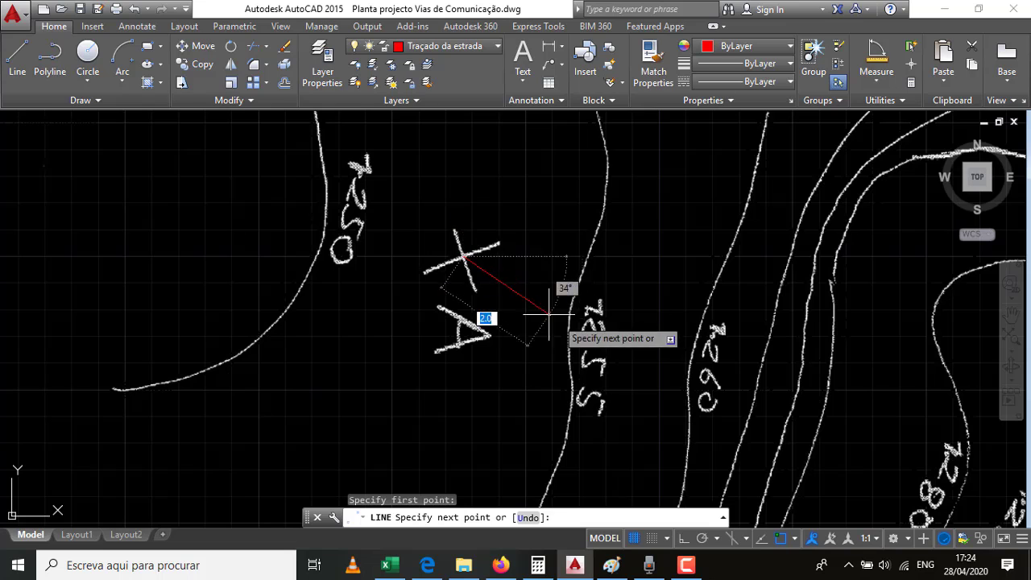
Draw the first straight alignment from point A toward the southeast, 39.5 long and about 57° below horizontal.
{"action": "scroll", "coordinate": [455, 269], "scroll_direction": "down", "scroll_amount": 5}
{"action": "scroll", "coordinate": [474, 233], "scroll_direction": "down", "scroll_amount": 5}
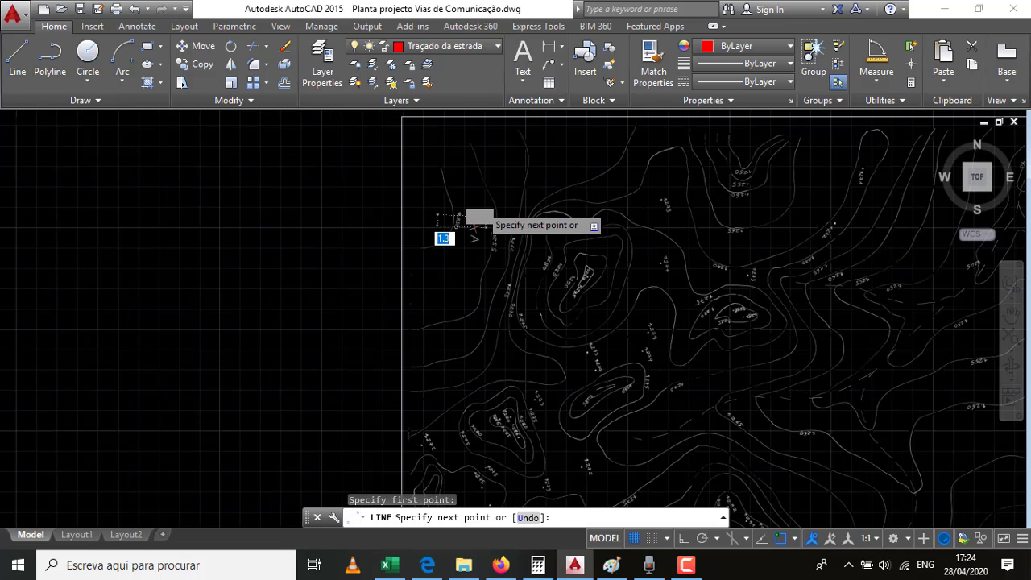
{"action": "scroll", "coordinate": [491, 242], "scroll_direction": "down", "scroll_amount": 2}
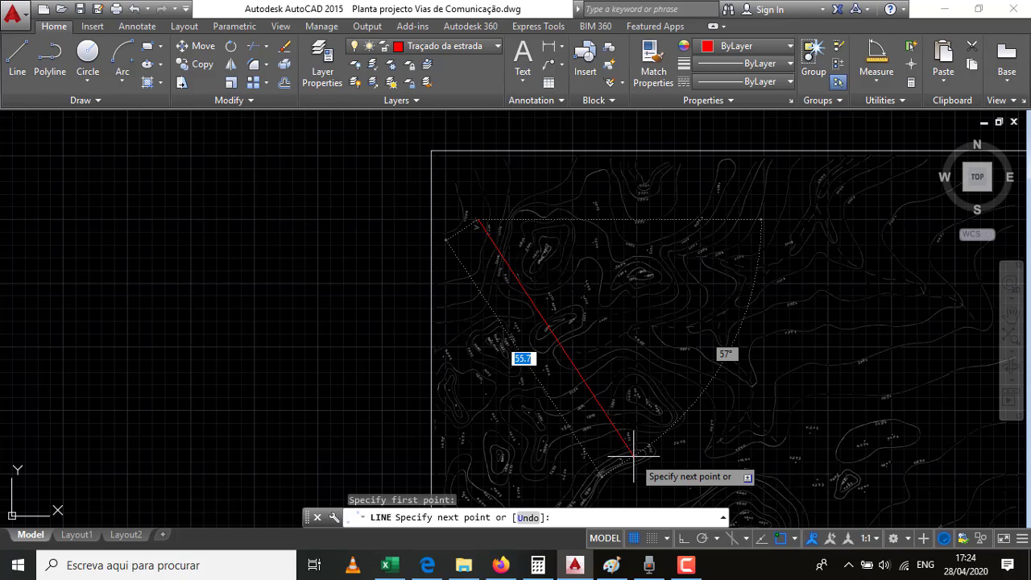
{"action": "type", "text": "39.5"}
{"action": "key", "text": "Return"}
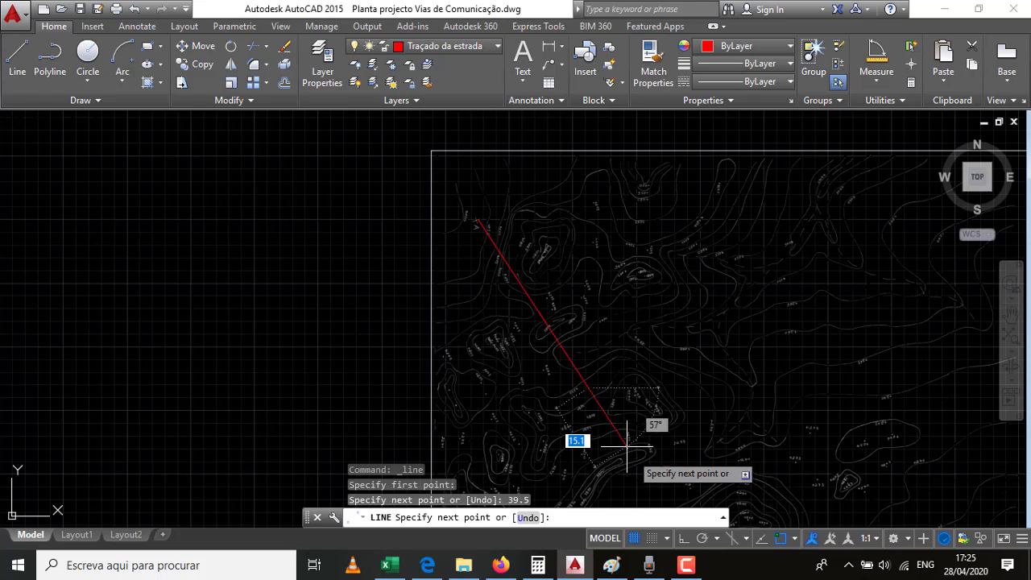
Check AR2's length in the Paint table, then return to AutoCAD and add a 40-unit second segment continuing the first one's direction.
{"action": "scroll", "coordinate": [615, 433], "scroll_direction": "down", "scroll_amount": 2}
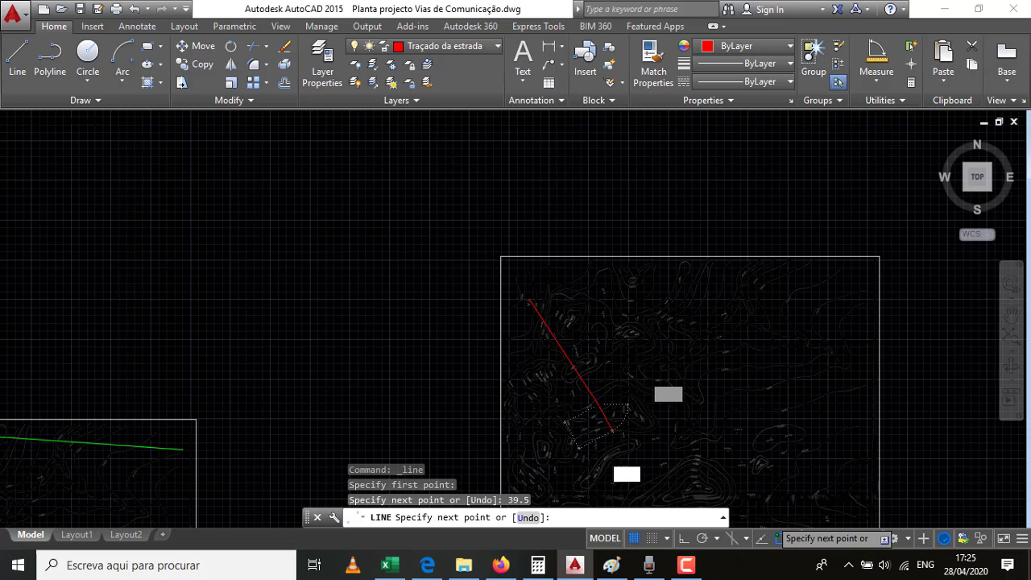
{"action": "scroll", "coordinate": [612, 431], "scroll_direction": "down", "scroll_amount": 2}
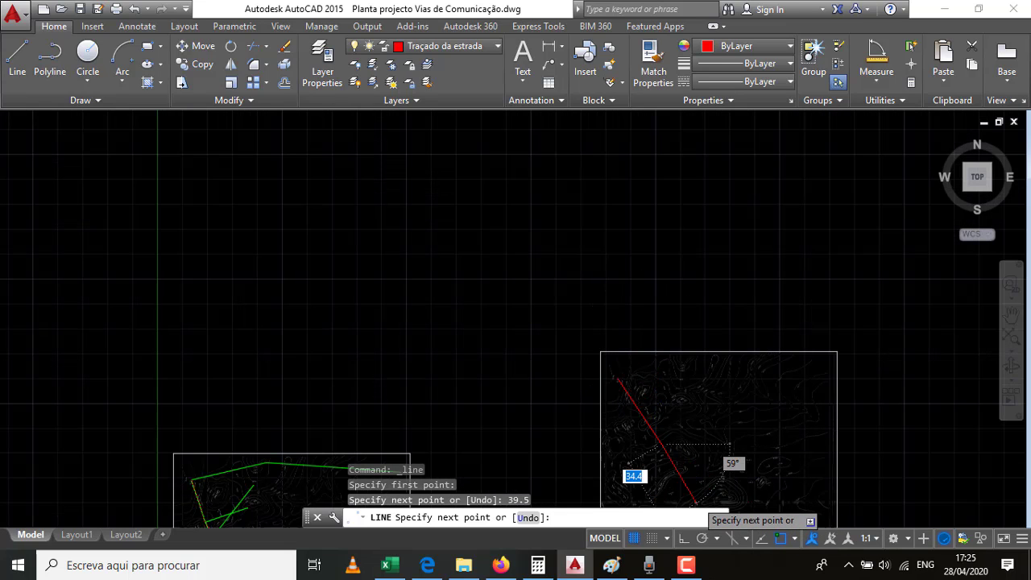
{"action": "scroll", "coordinate": [694, 504], "scroll_direction": "up", "scroll_amount": 2}
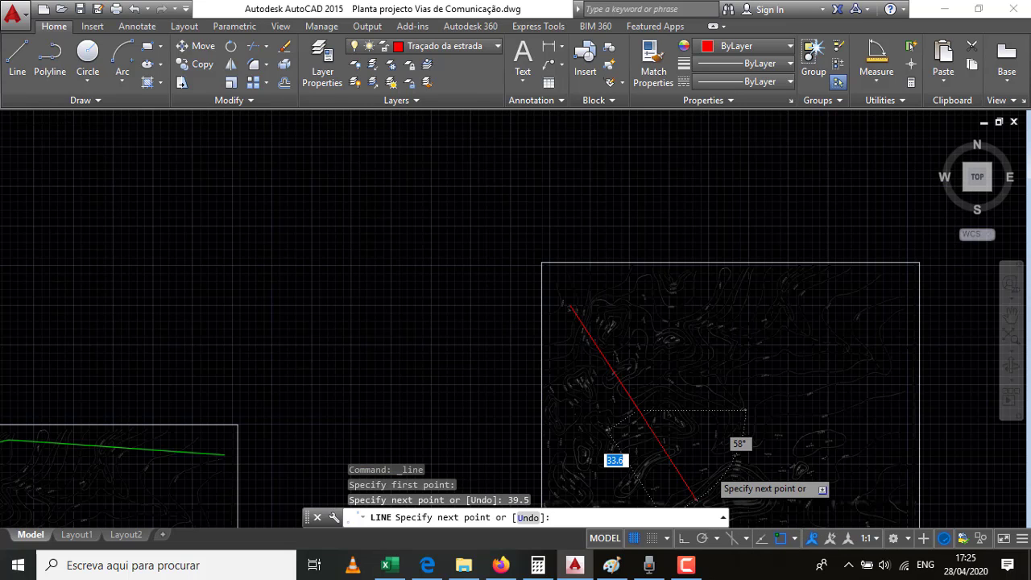
{"action": "scroll", "coordinate": [694, 504], "scroll_direction": "up", "scroll_amount": 2}
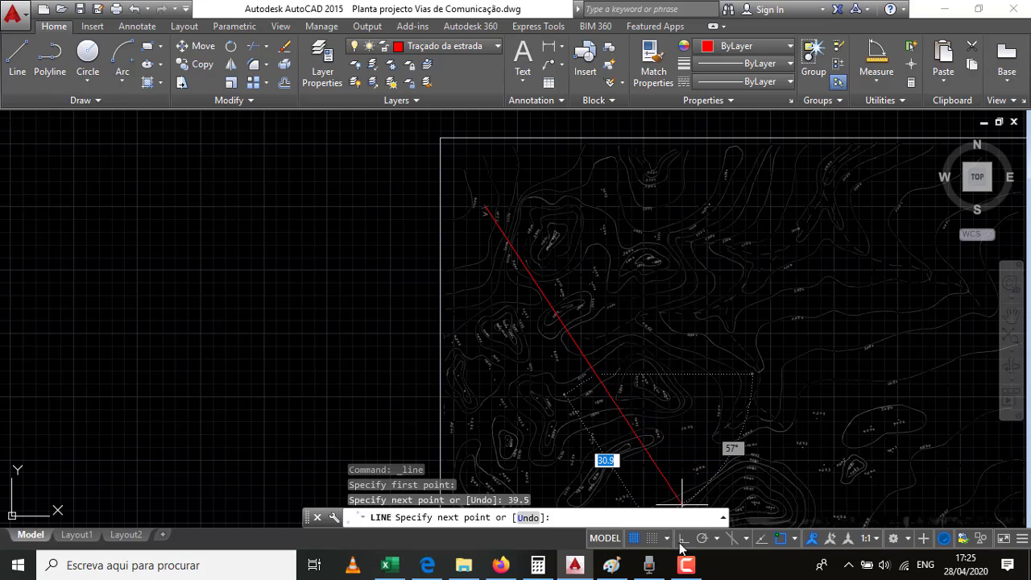
{"action": "left_click", "coordinate": [611, 565]}
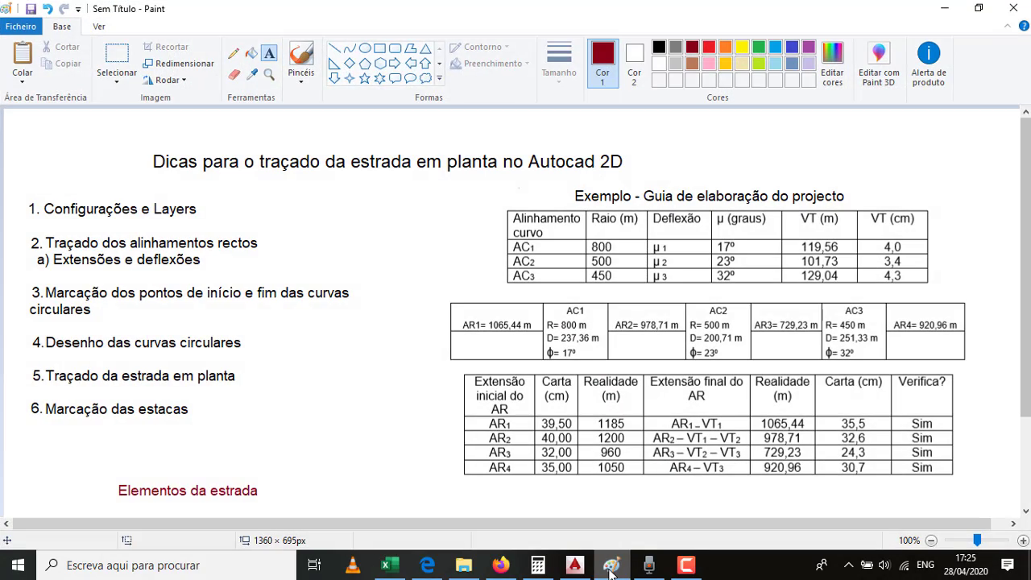
{"action": "left_click", "coordinate": [609, 567]}
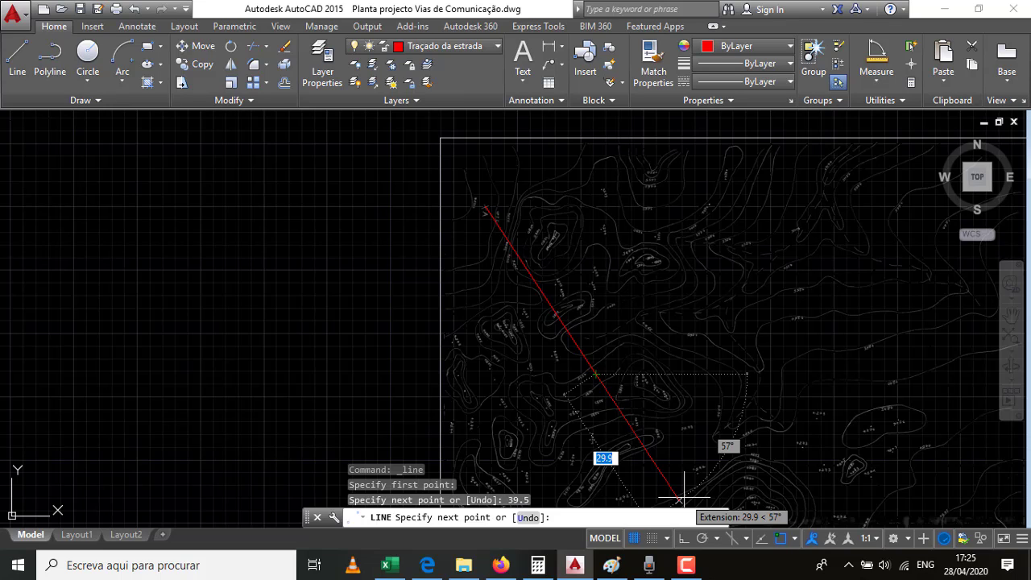
{"action": "type", "text": "40"}
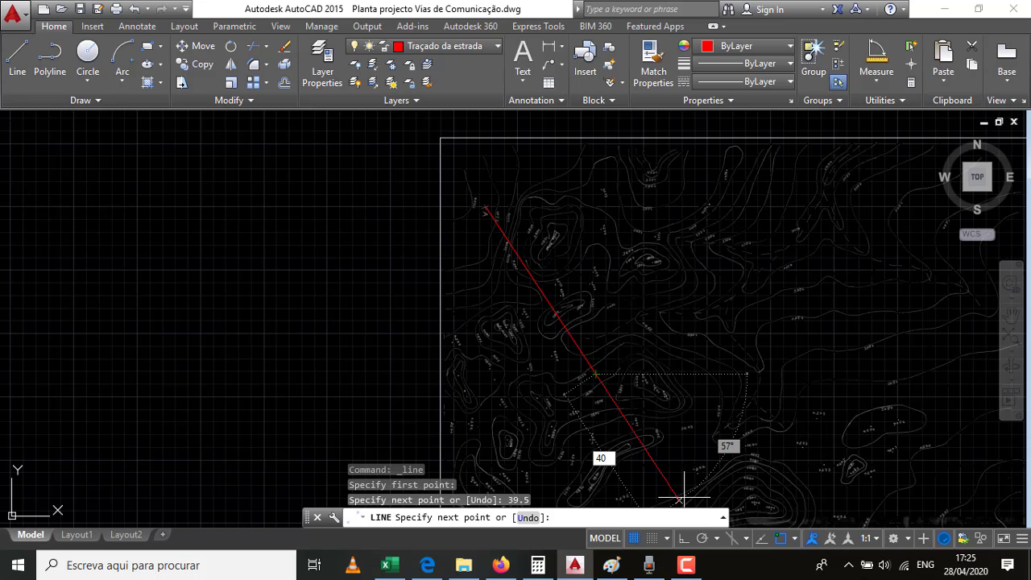
{"action": "key", "text": "Return"}
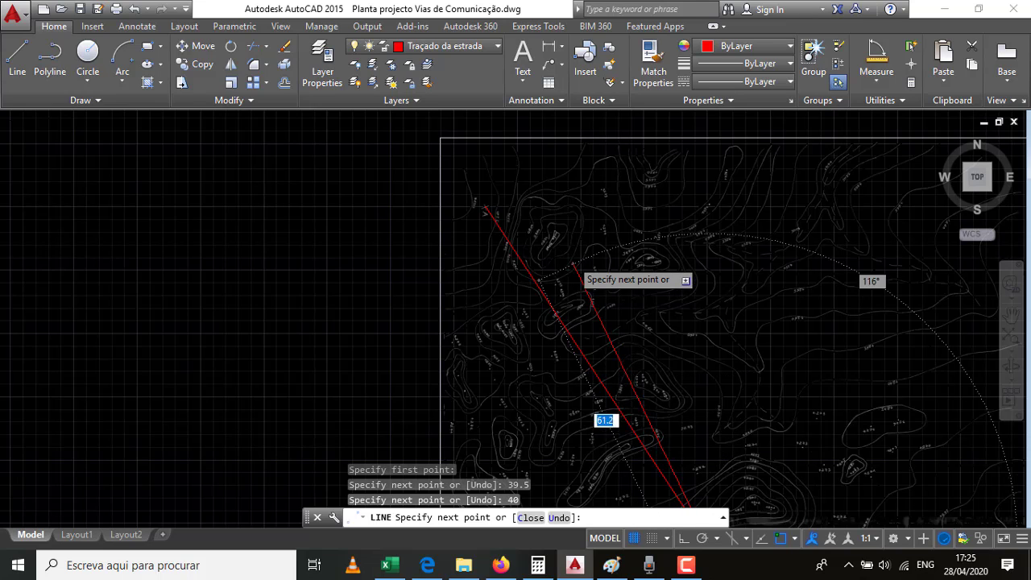
Look up AR3's length in the Paint table, then return to AutoCAD and add a 32-unit third segment along the same 57° direction.
{"action": "scroll", "coordinate": [580, 270], "scroll_direction": "down", "scroll_amount": 2}
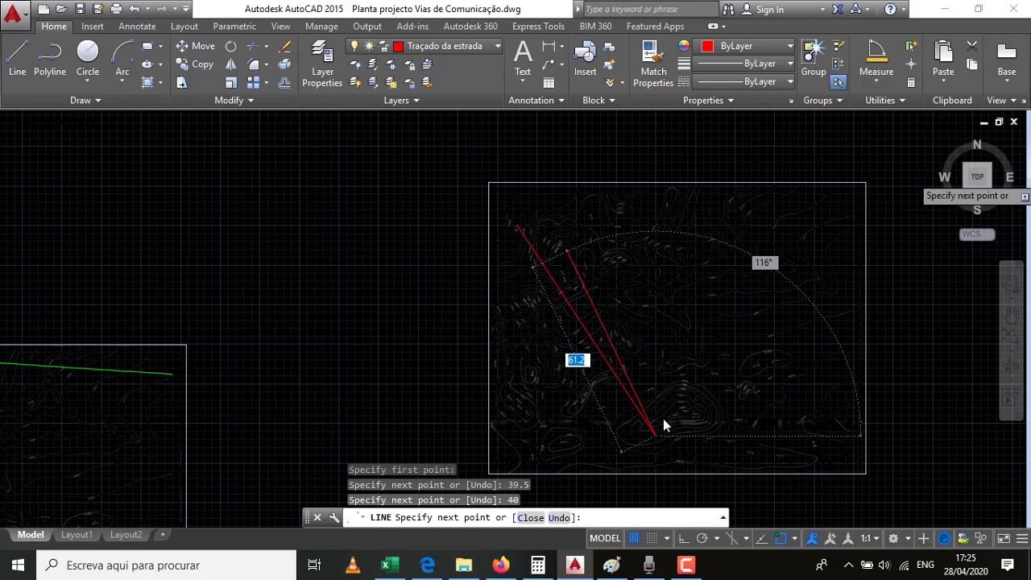
{"action": "scroll", "coordinate": [1012, 179], "scroll_direction": "down", "scroll_amount": 2}
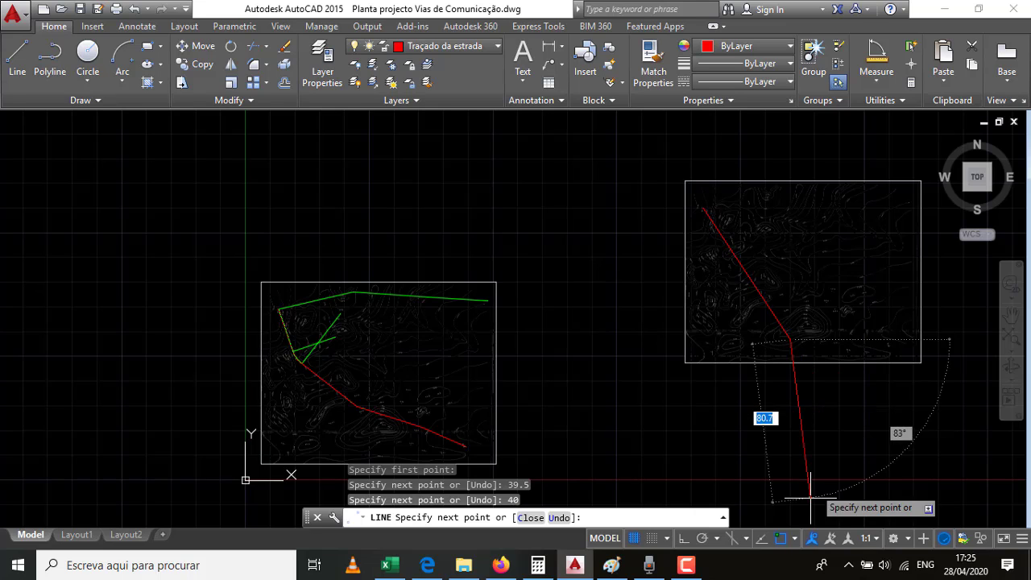
{"action": "left_click", "coordinate": [610, 567]}
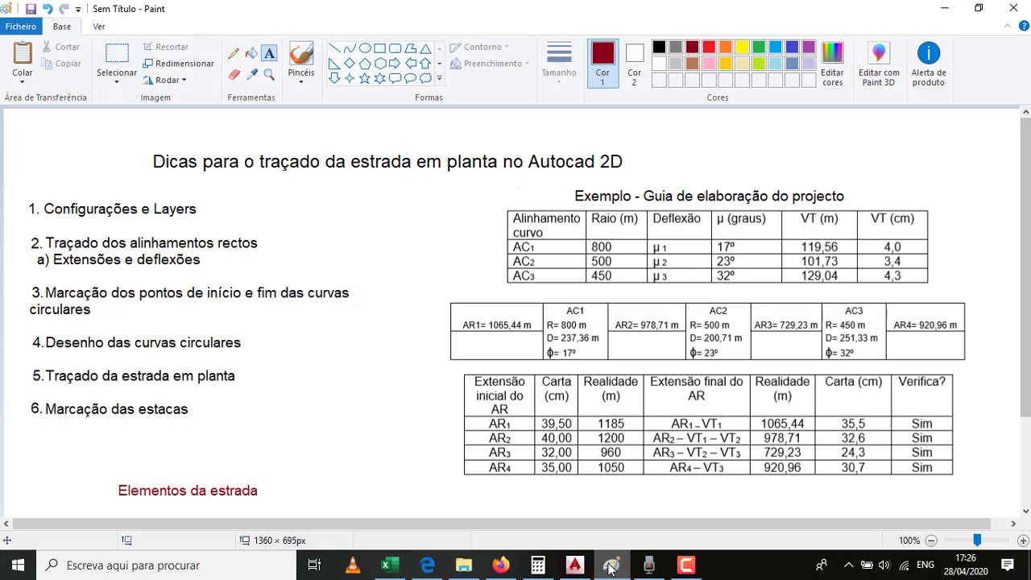
{"action": "left_click", "coordinate": [609, 567]}
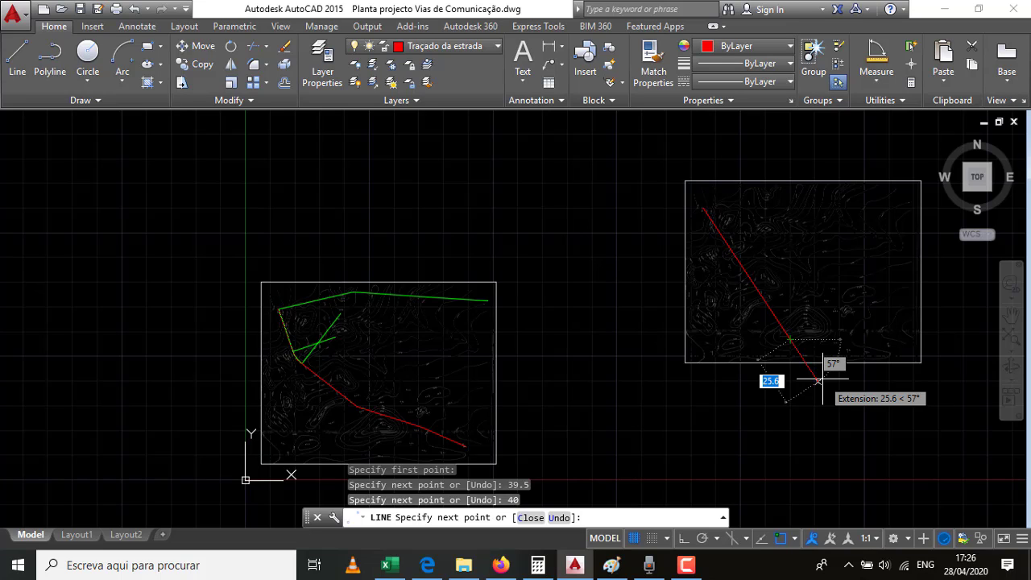
{"action": "type", "text": "3"}
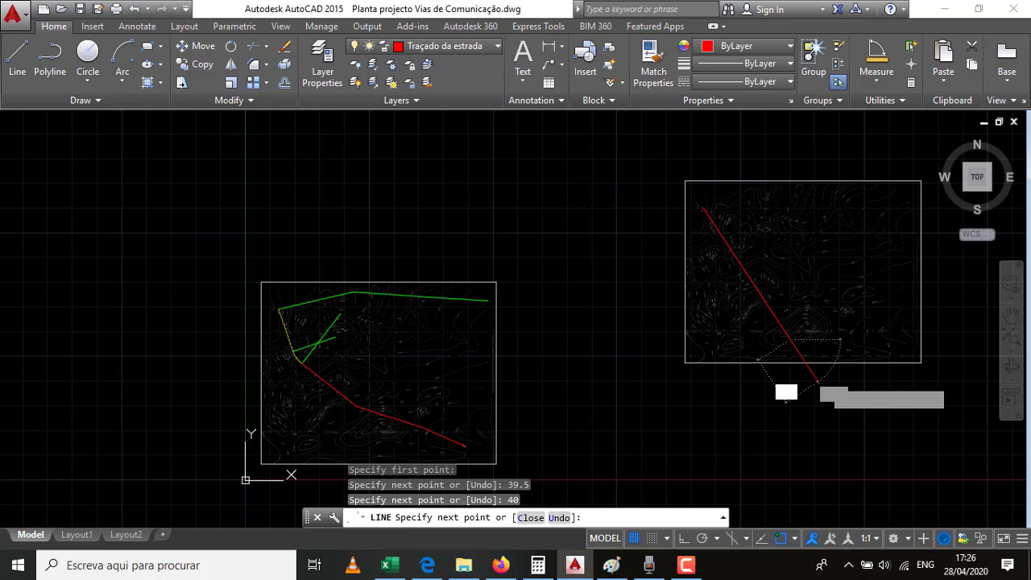
{"action": "key", "text": "Return"}
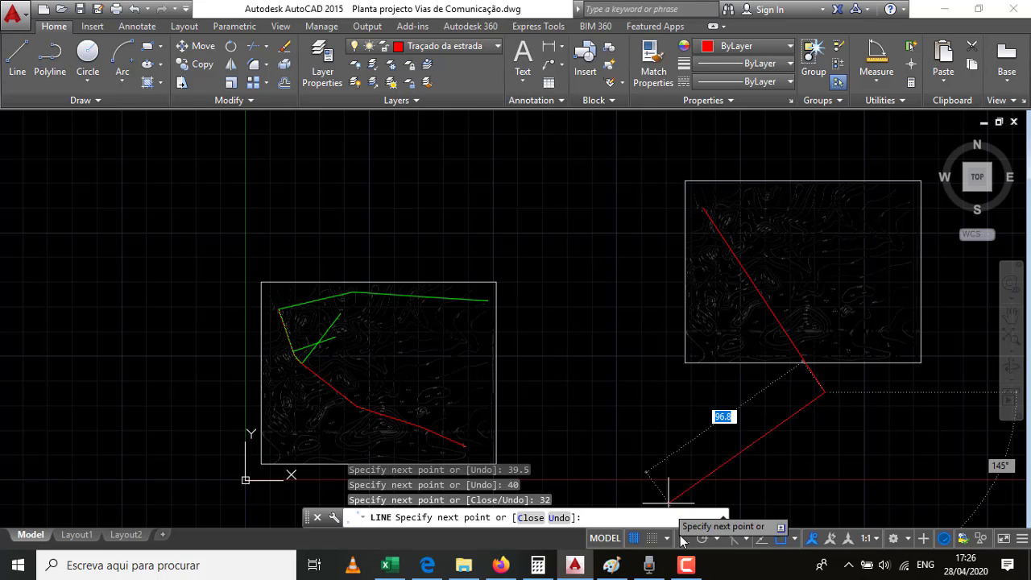
Look up AR4's length in the Paint table, return to AutoCAD, add a 35-unit fourth segment along the same 57° direction and finish the line.
{"action": "left_click", "coordinate": [612, 567]}
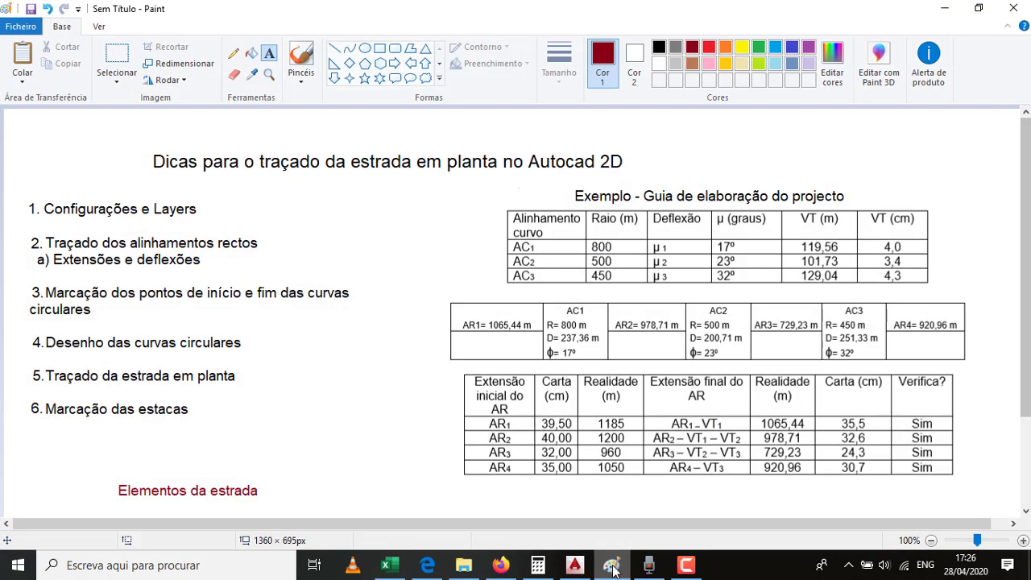
{"action": "left_click", "coordinate": [612, 566]}
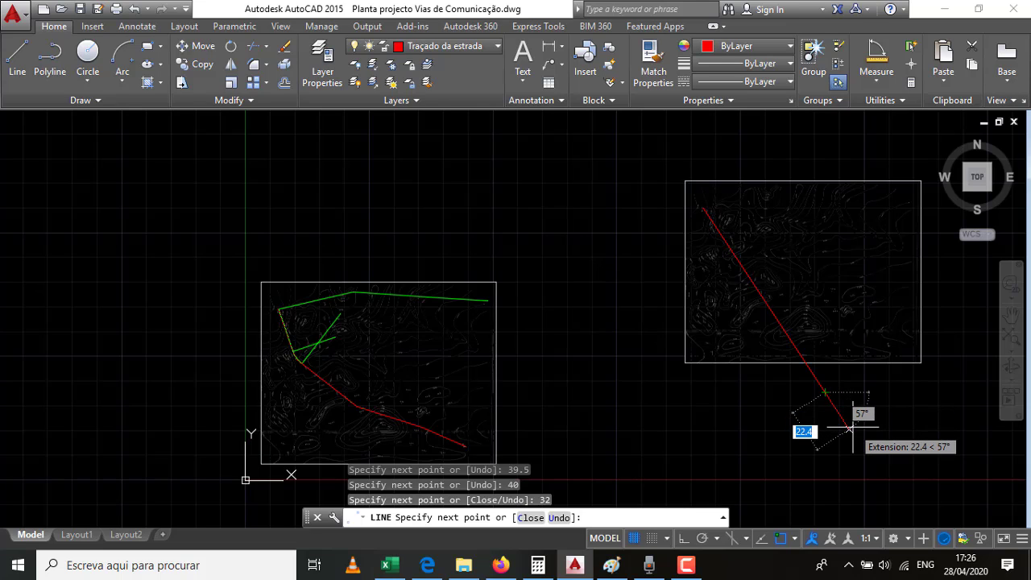
{"action": "type", "text": "35"}
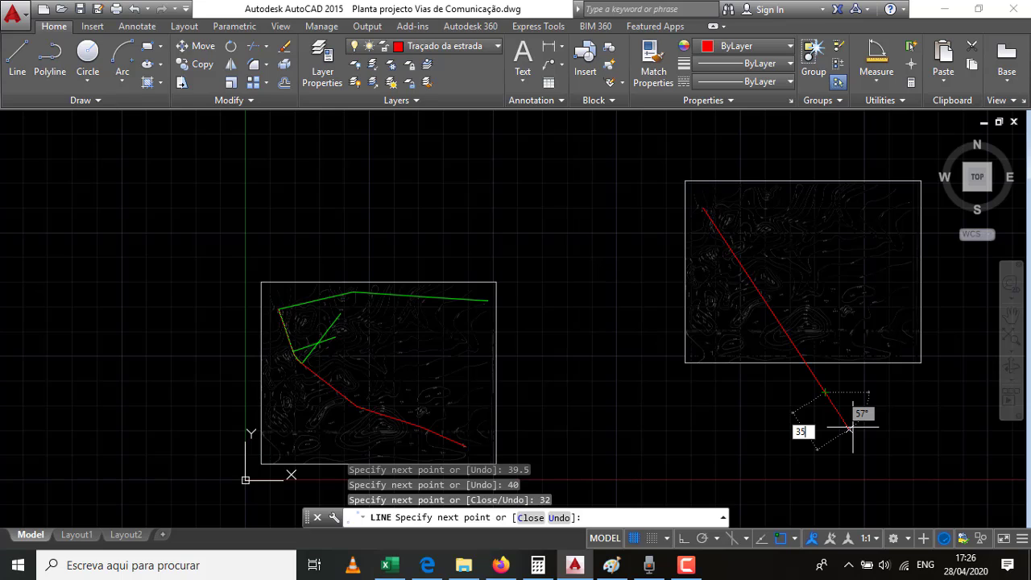
{"action": "key", "text": "Return"}
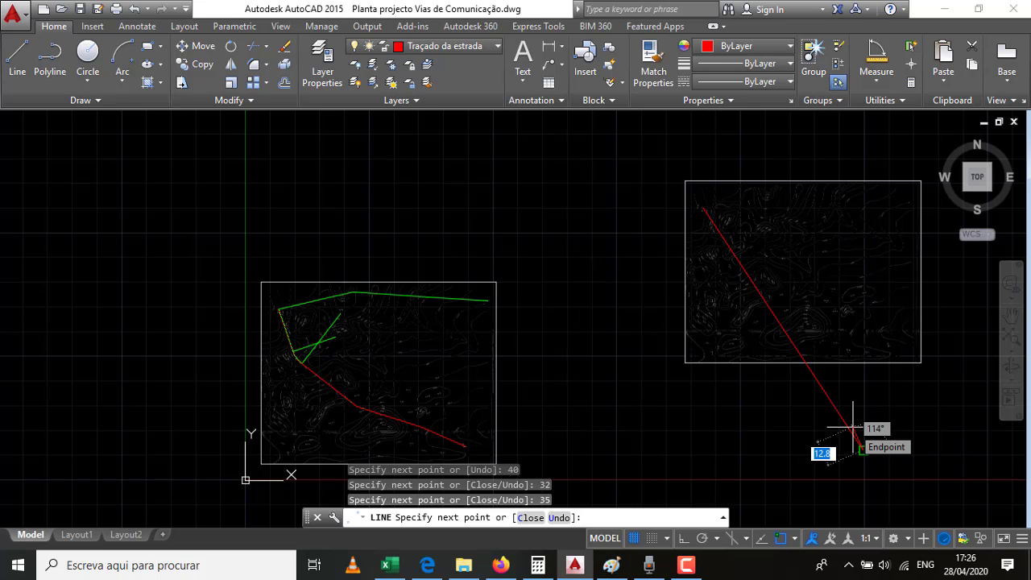
{"action": "key", "text": "Return"}
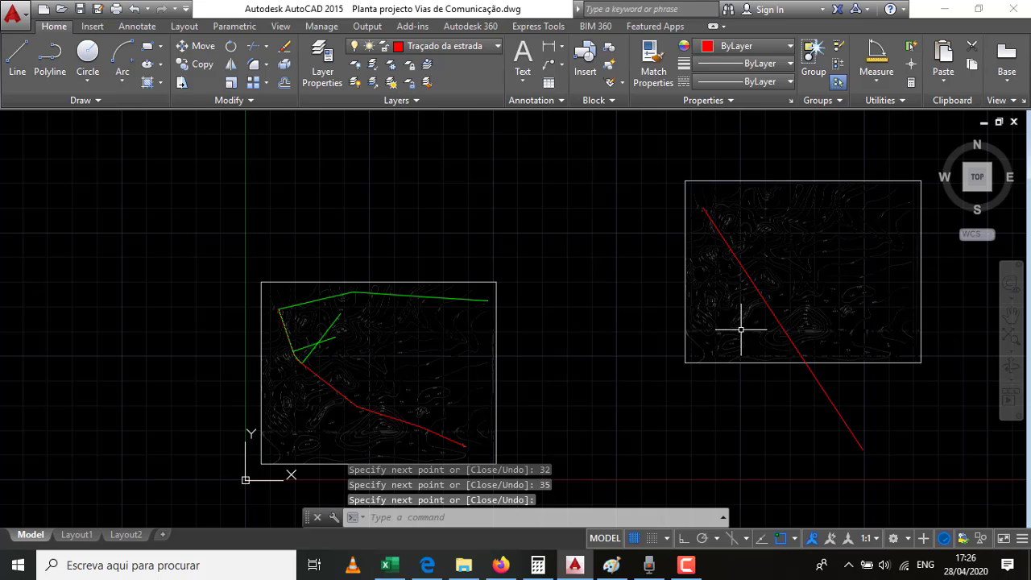
Check the first curve's deflection angle in the Paint table and return to AutoCAD with nothing selected.
{"action": "left_click", "coordinate": [729, 247]}
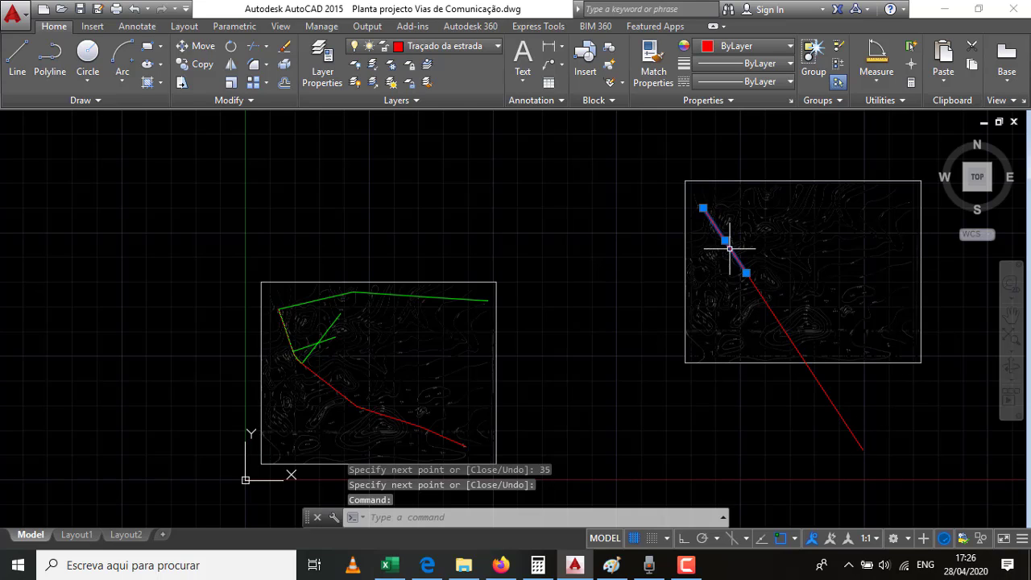
{"action": "left_click", "coordinate": [612, 567]}
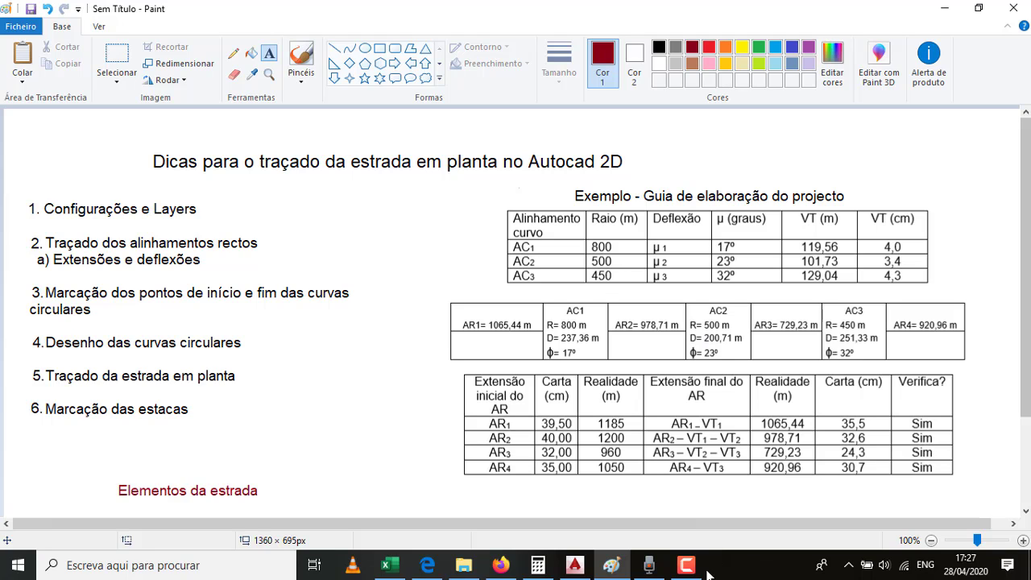
{"action": "left_click", "coordinate": [575, 565]}
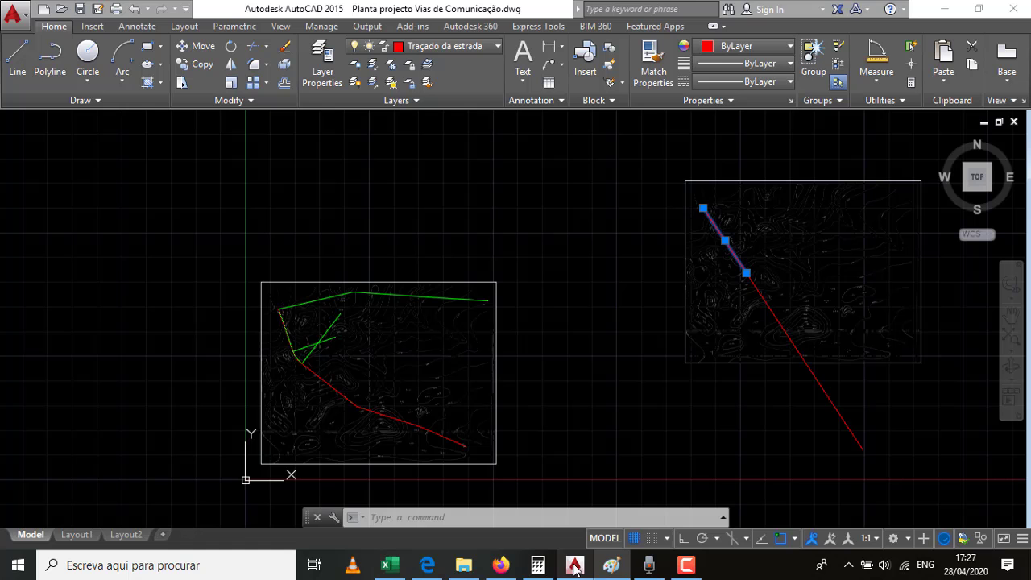
{"action": "key", "text": "Escape"}
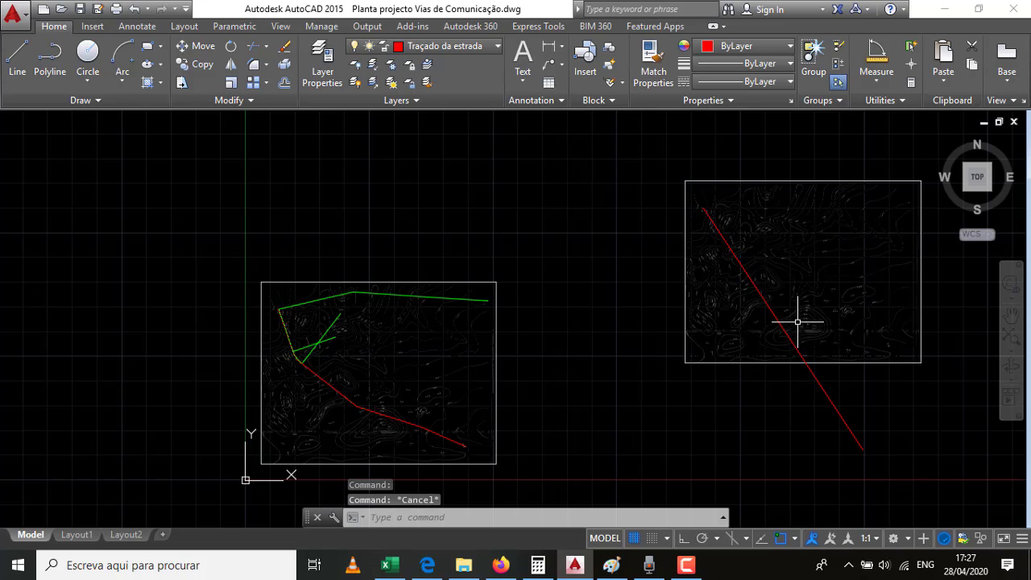
Try to rotate the last three segments by 17° about the end of the first segment, and undo the rotation.
{"action": "left_click", "coordinate": [764, 298]}
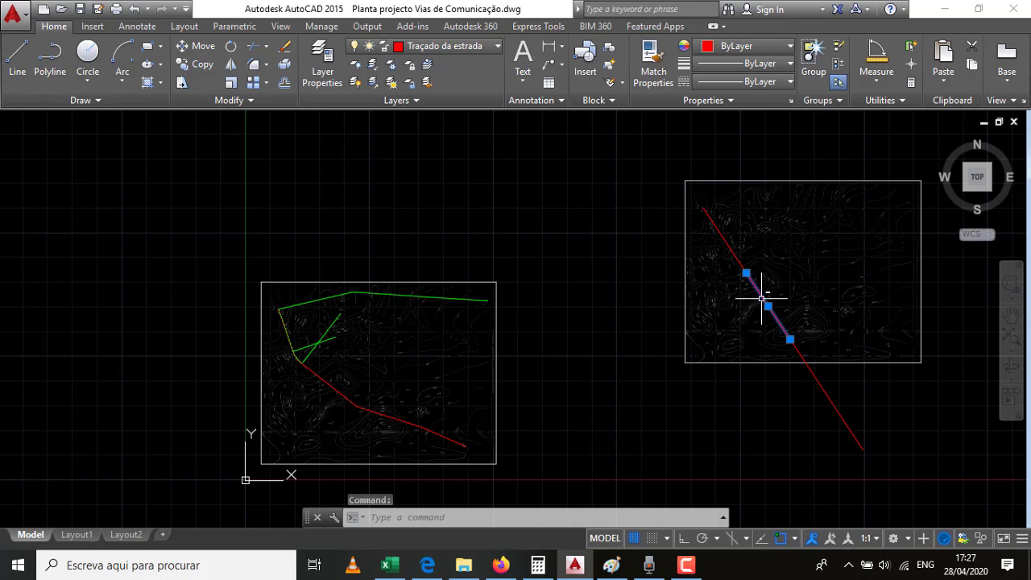
{"action": "left_click", "coordinate": [800, 356]}
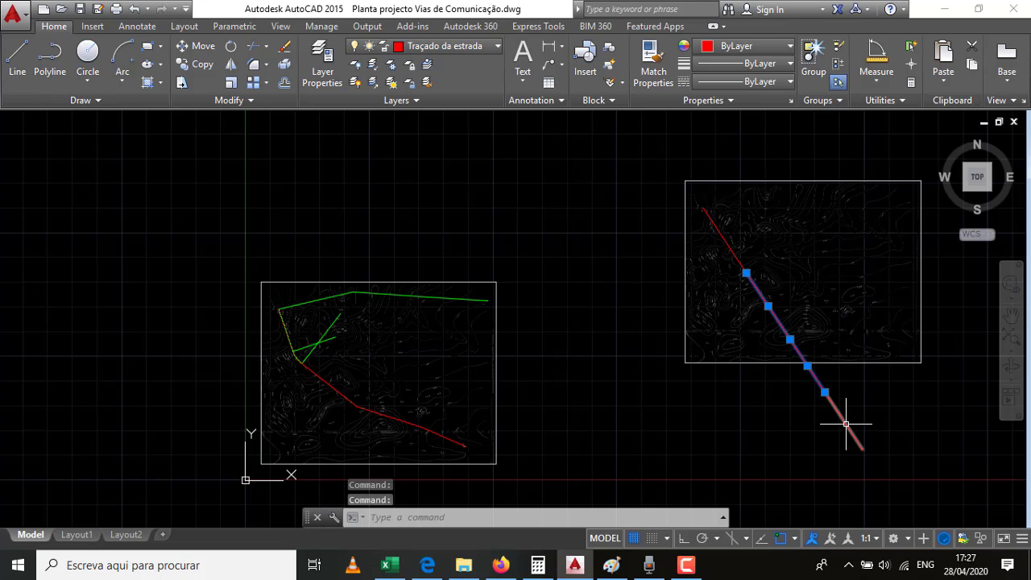
{"action": "left_click", "coordinate": [847, 427]}
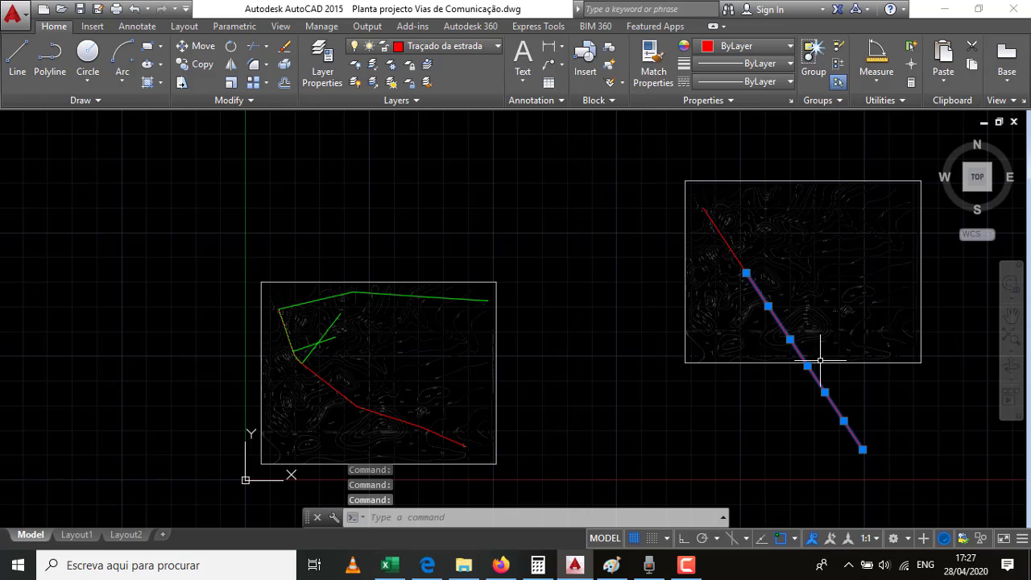
{"action": "left_click", "coordinate": [232, 47]}
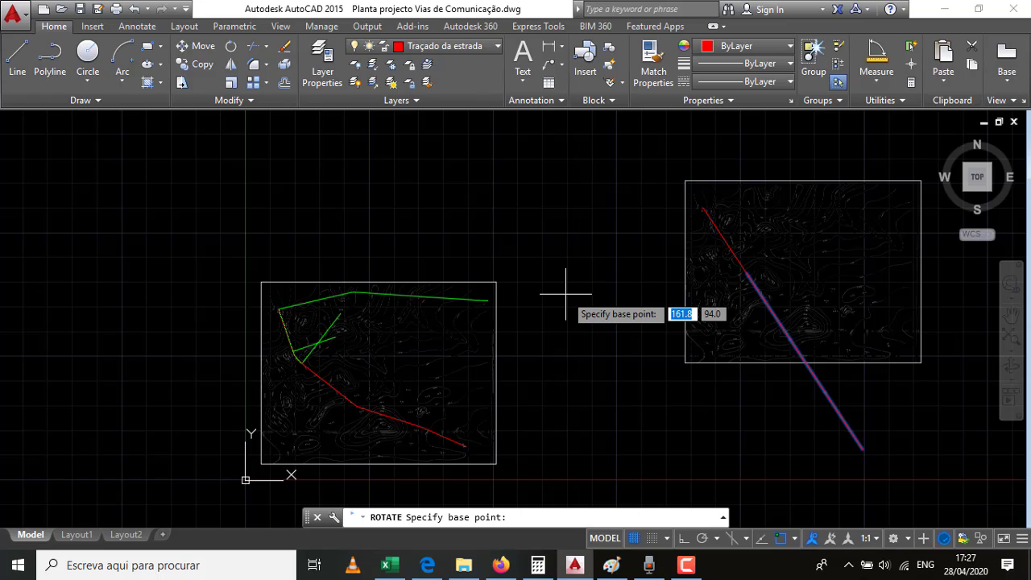
{"action": "left_click", "coordinate": [746, 273]}
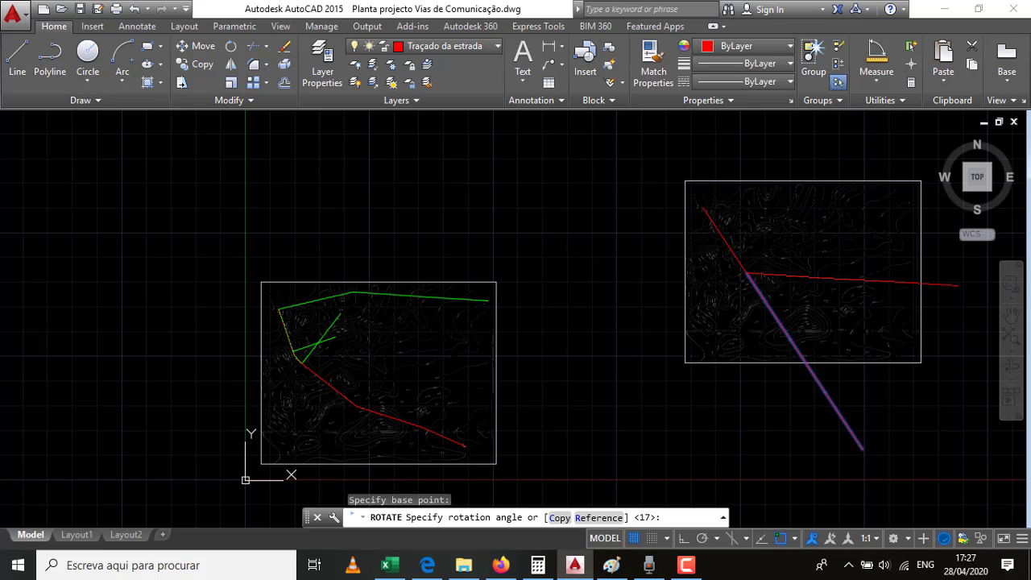
{"action": "key", "text": "Return"}
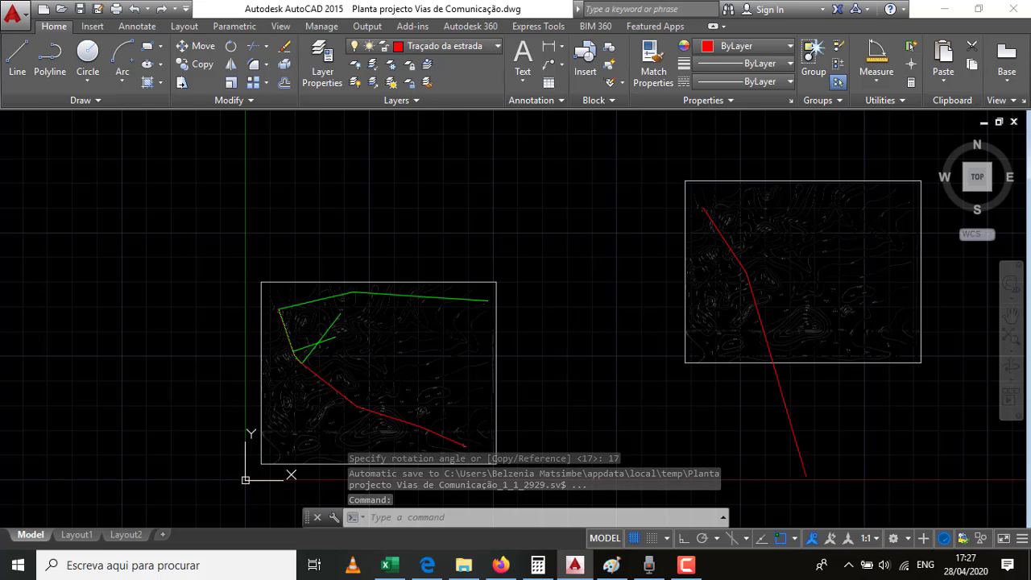
{"action": "key", "text": "ctrl+z"}
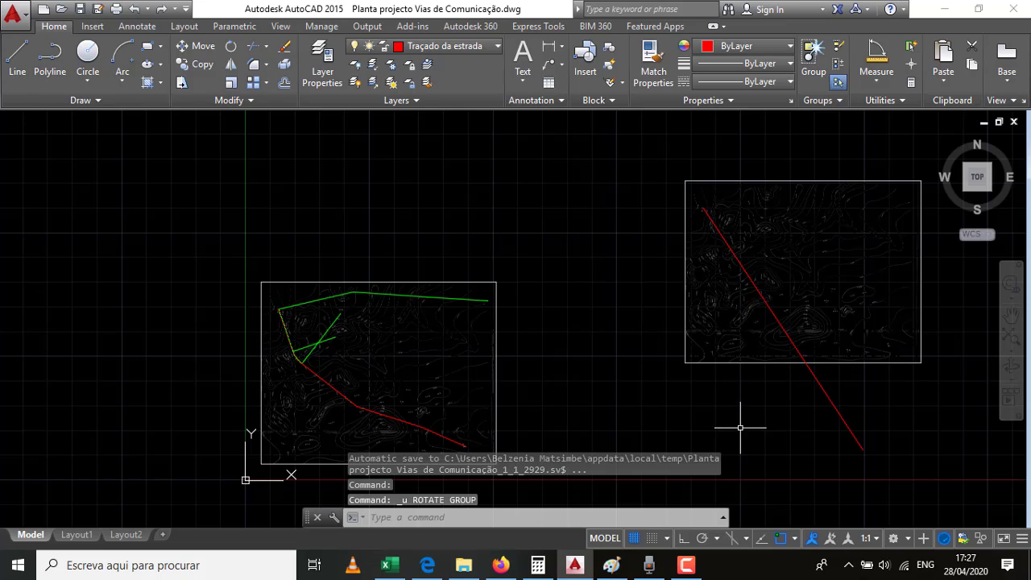
{"action": "left_click", "coordinate": [762, 300]}
{"action": "left_click", "coordinate": [830, 398]}
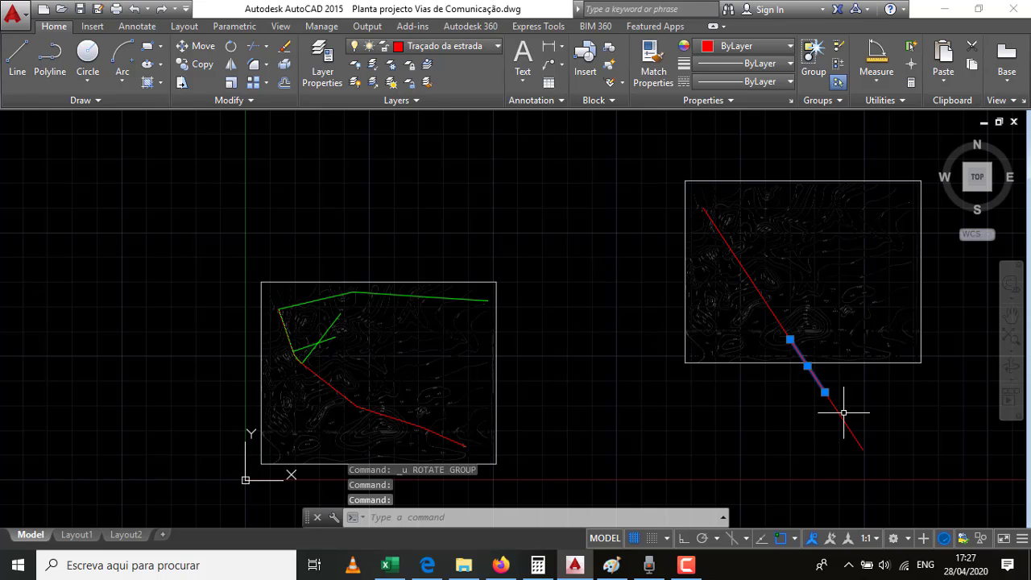
{"action": "left_click", "coordinate": [763, 298]}
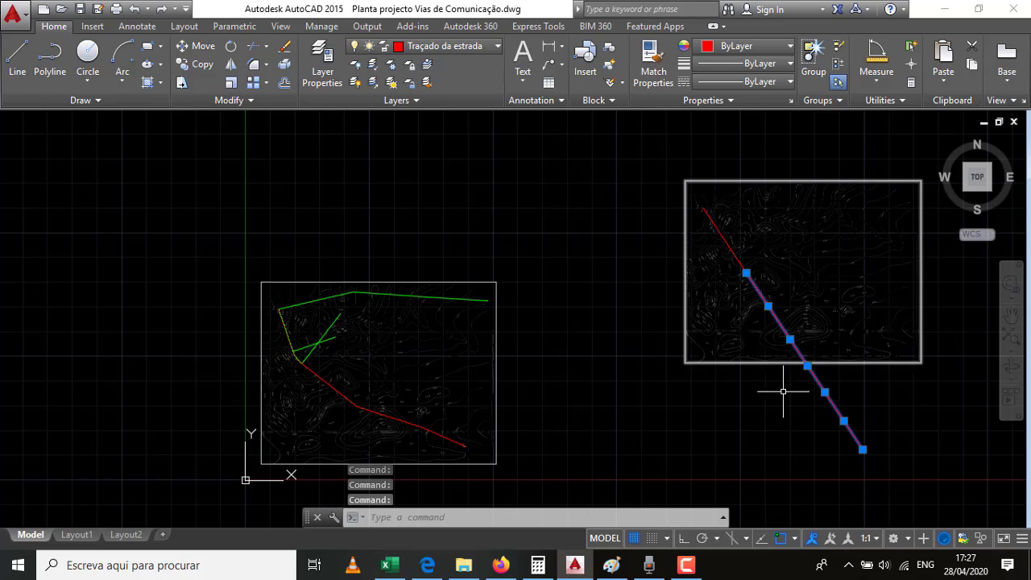
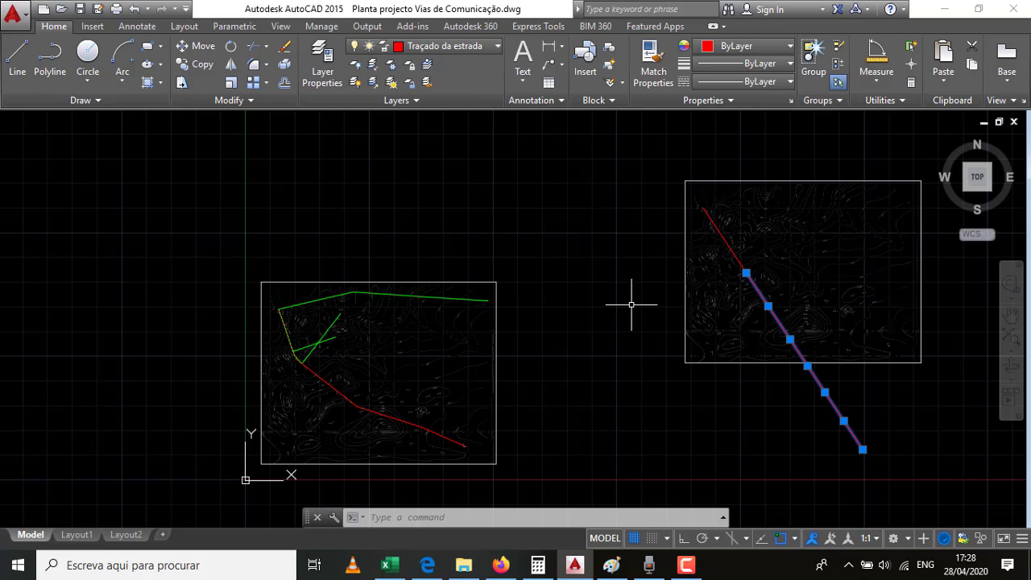
{"action": "key", "text": "Escape"}
Turn off the Clockwise option for angles in the drawing units so that positive angles run counterclockwise.
{"action": "type", "text": "u"}
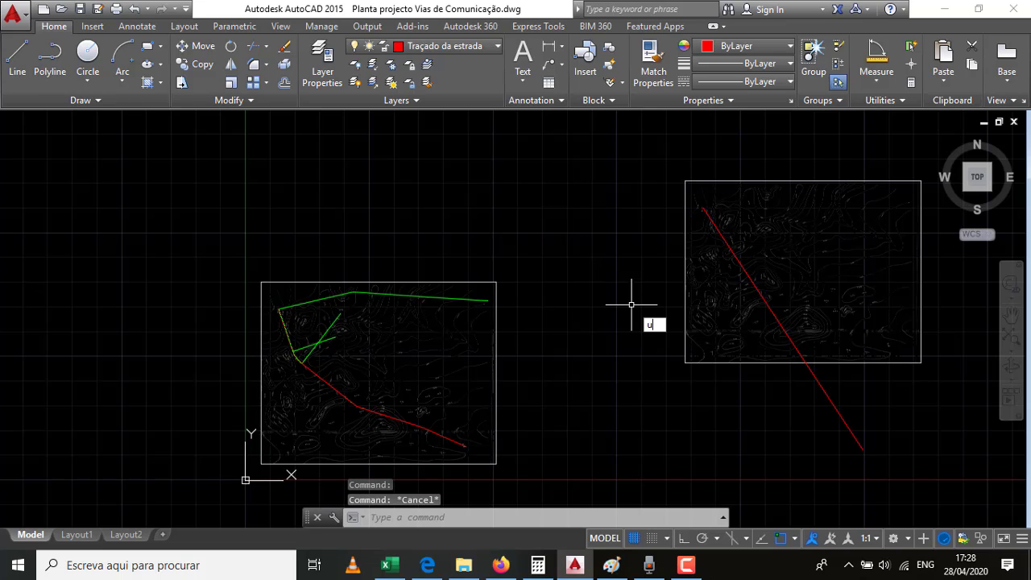
{"action": "type", "text": "n"}
{"action": "key", "text": "Return"}
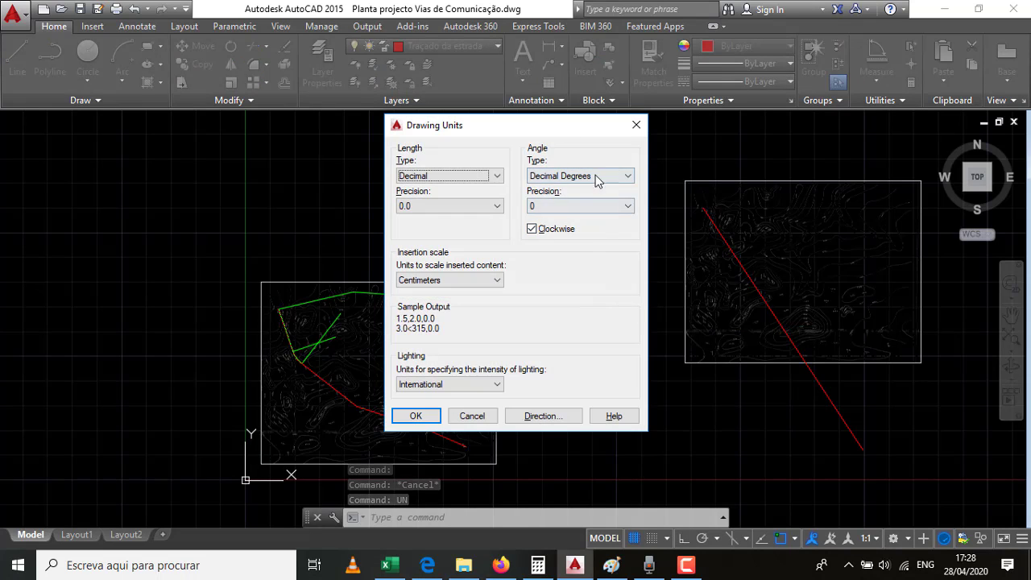
{"action": "left_click", "coordinate": [636, 125]}
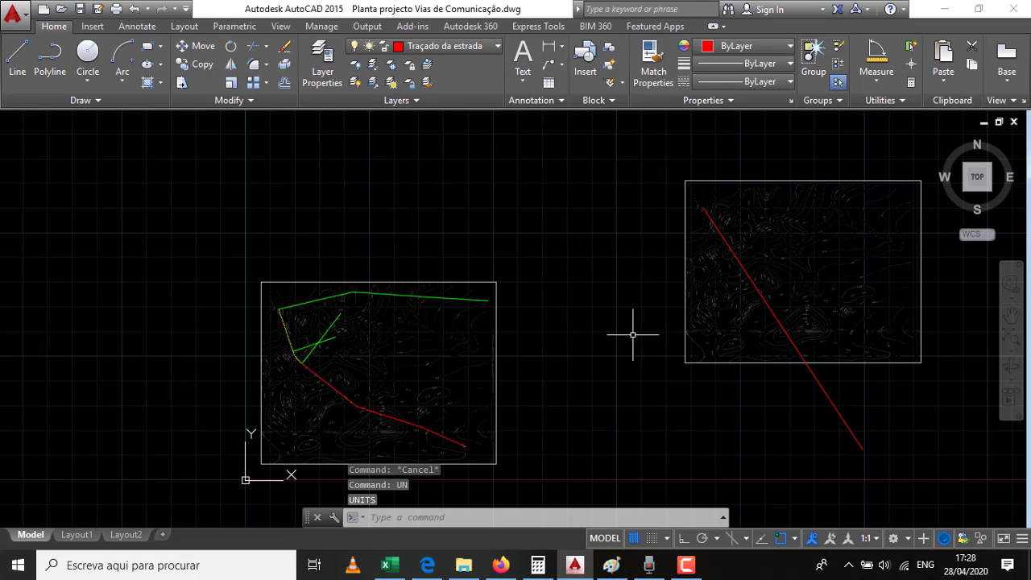
{"action": "key", "text": "Return"}
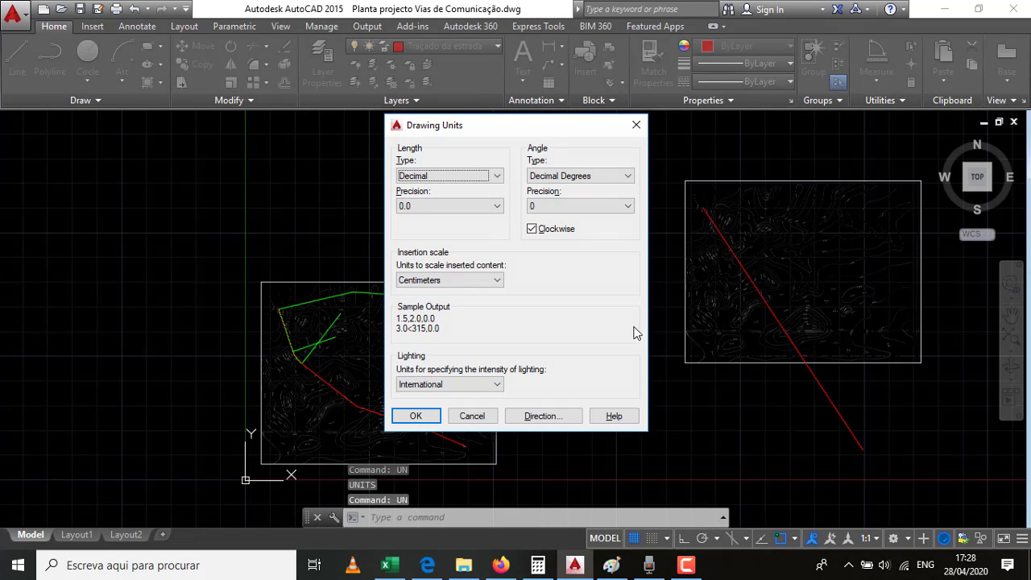
{"action": "left_click", "coordinate": [533, 228]}
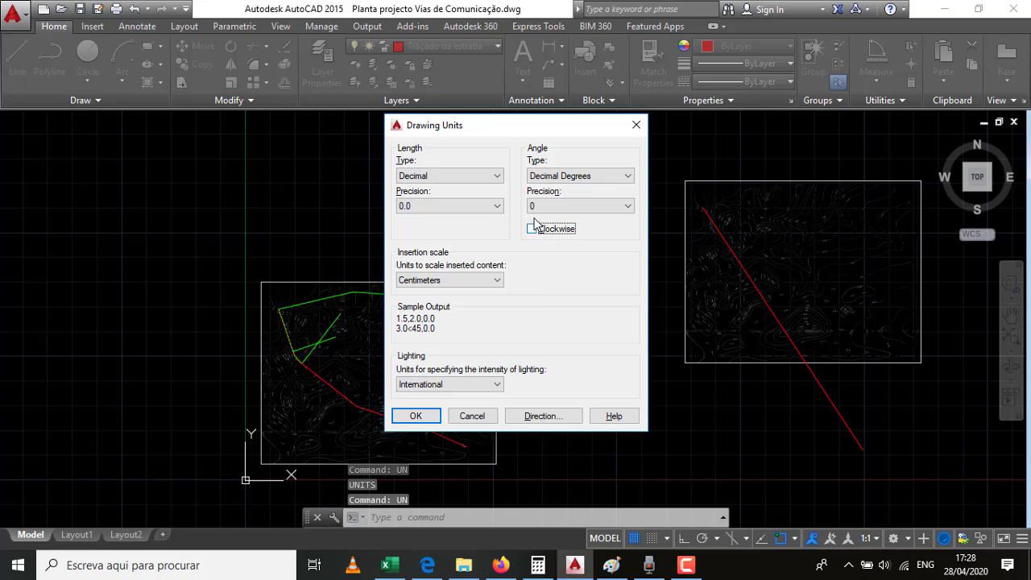
{"action": "left_click", "coordinate": [416, 415]}
Rotate the last three segments together by 17° about the end of the first segment.
{"action": "left_click", "coordinate": [777, 316]}
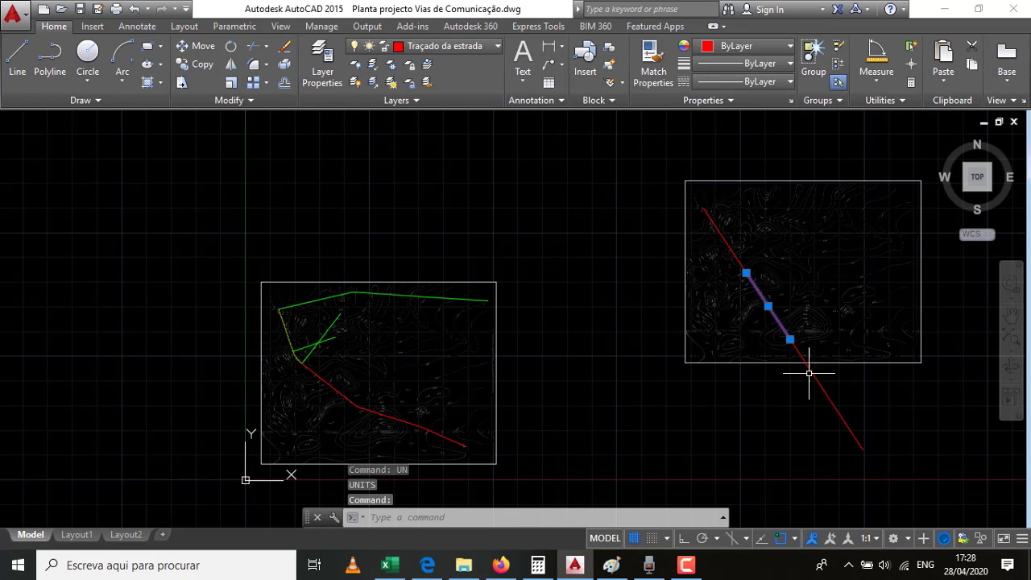
{"action": "left_click", "coordinate": [801, 354]}
{"action": "left_click", "coordinate": [798, 347]}
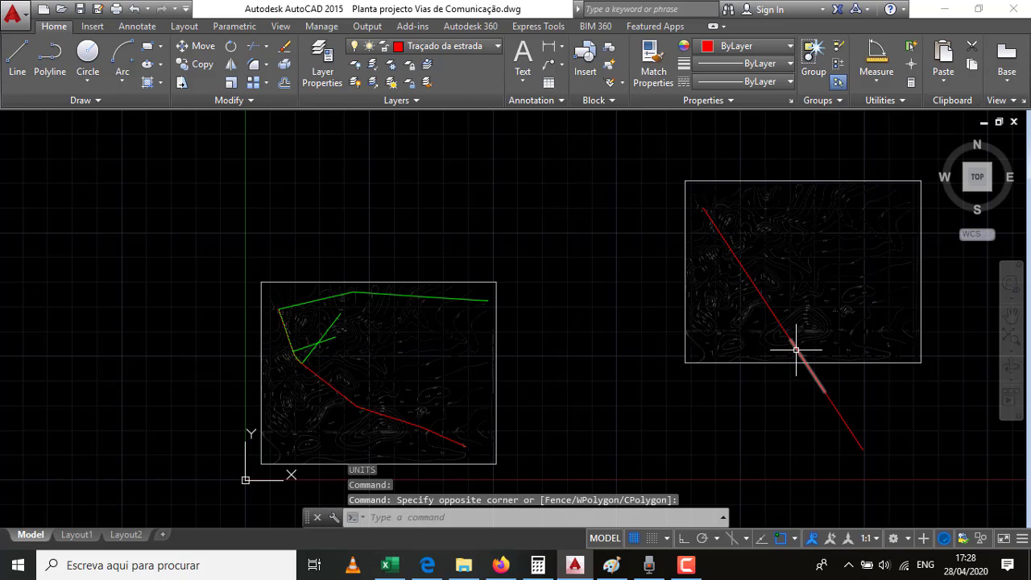
{"action": "left_click", "coordinate": [762, 295]}
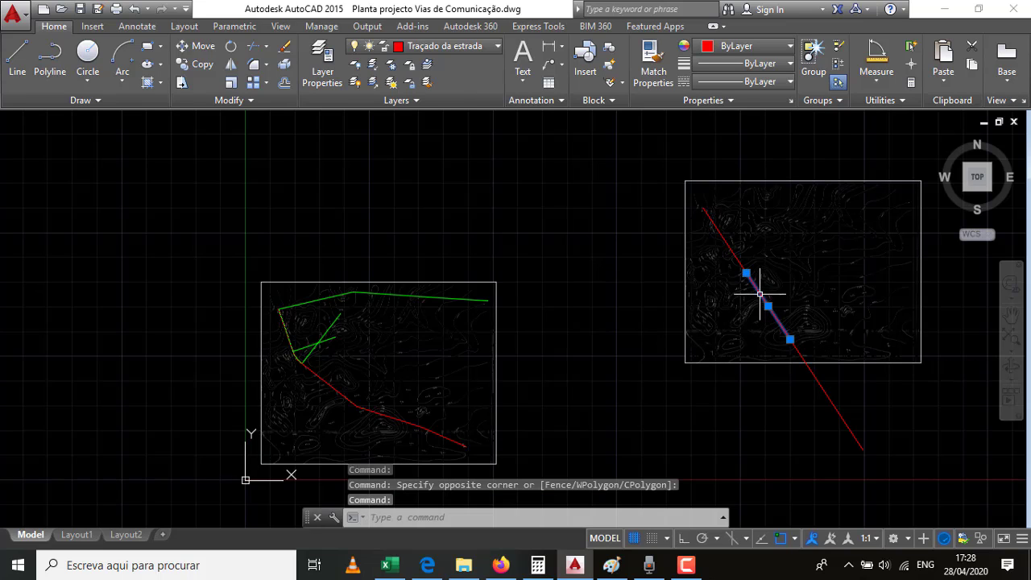
{"action": "left_click", "coordinate": [802, 359]}
{"action": "left_click", "coordinate": [845, 422]}
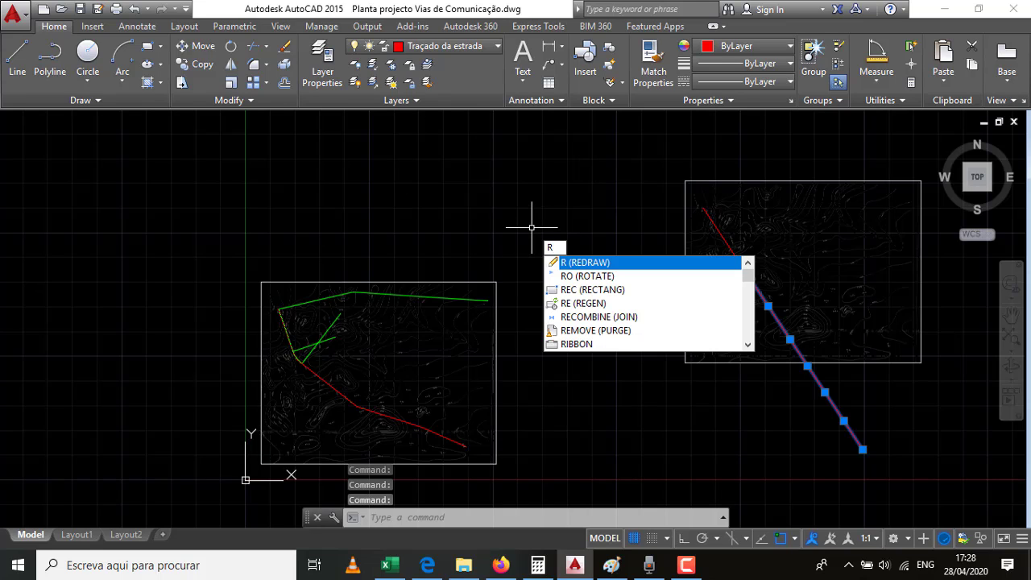
{"action": "left_click", "coordinate": [568, 277]}
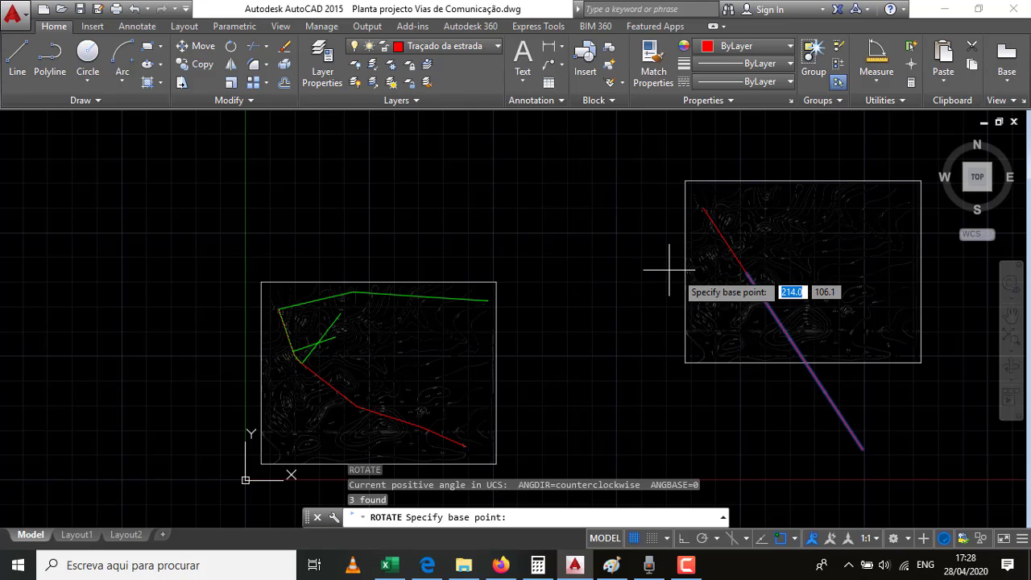
{"action": "left_click", "coordinate": [748, 271]}
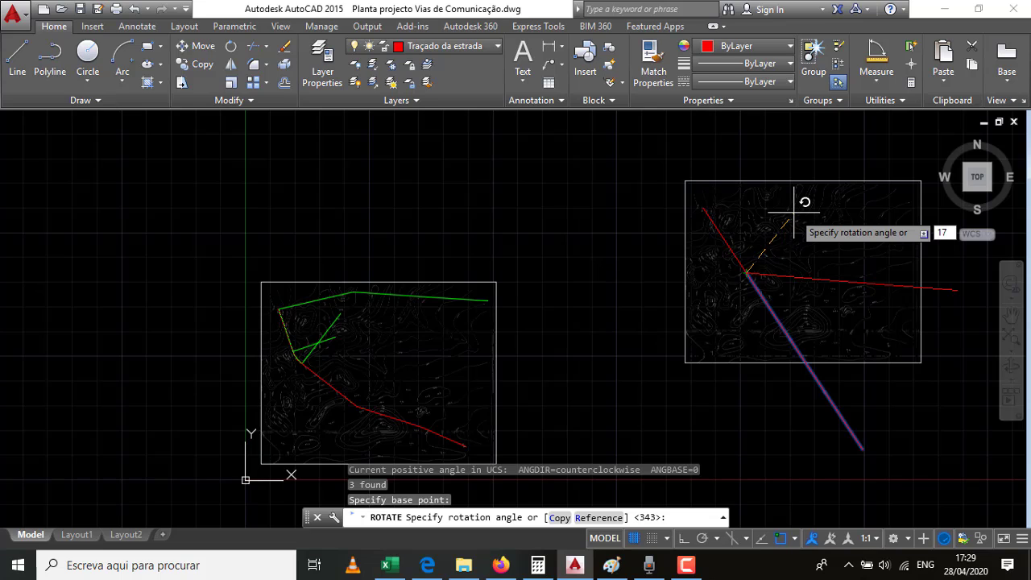
{"action": "key", "text": "Return"}
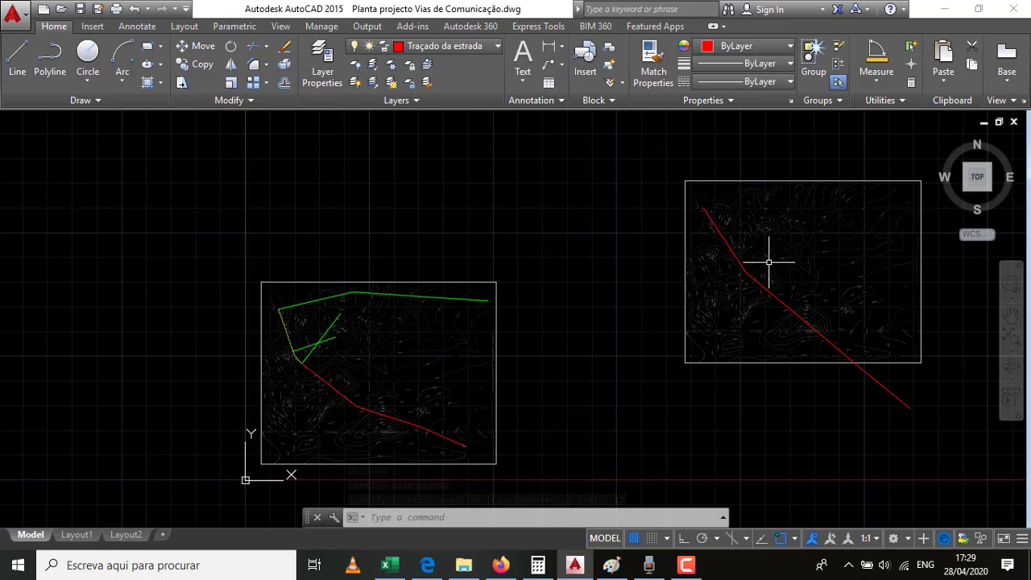
Check the second curve's deflection angle in the Paint table and return to AutoCAD.
{"action": "scroll", "coordinate": [771, 270], "scroll_direction": "up", "scroll_amount": 2}
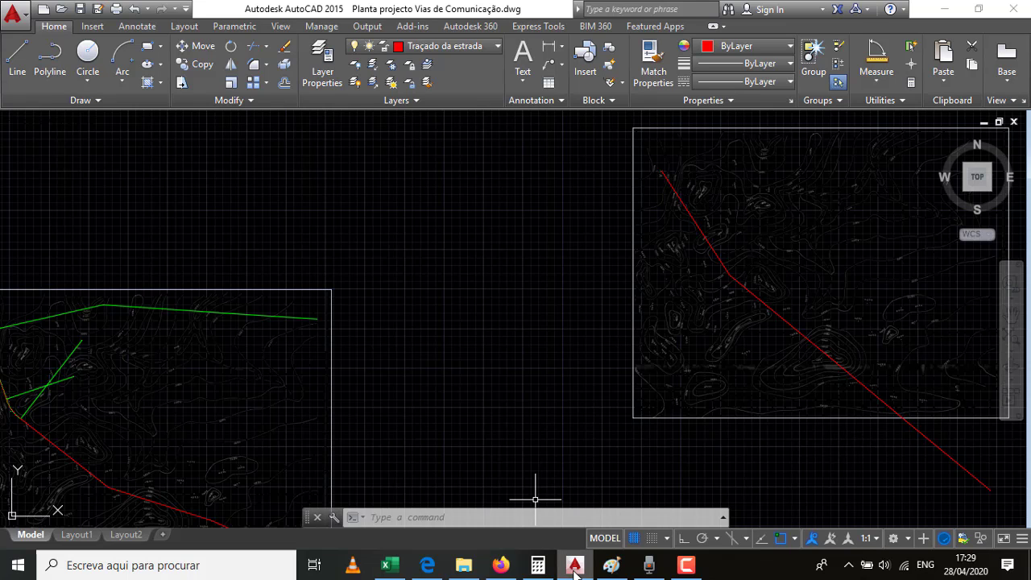
{"action": "left_click", "coordinate": [612, 565]}
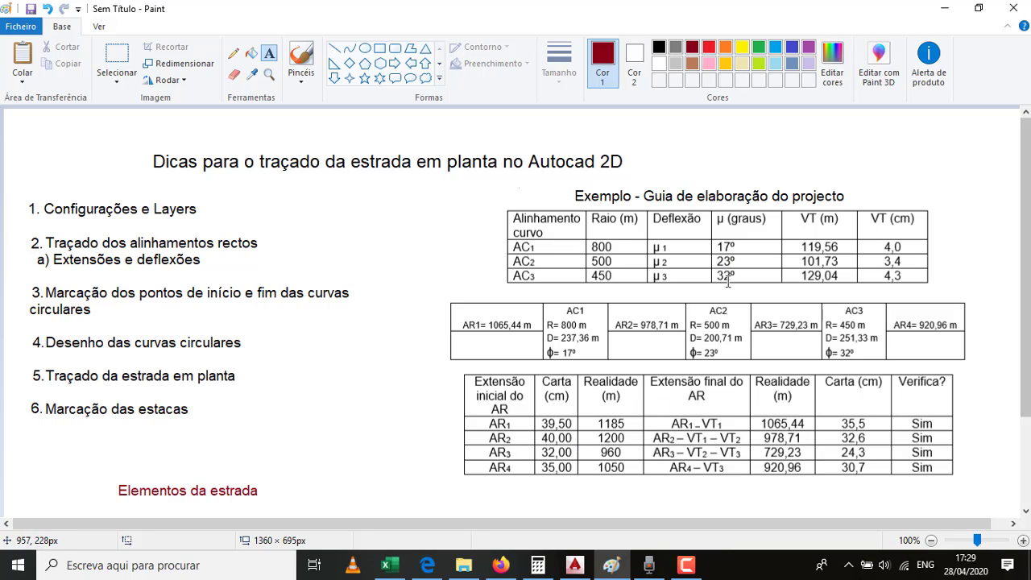
{"action": "left_click", "coordinate": [612, 565]}
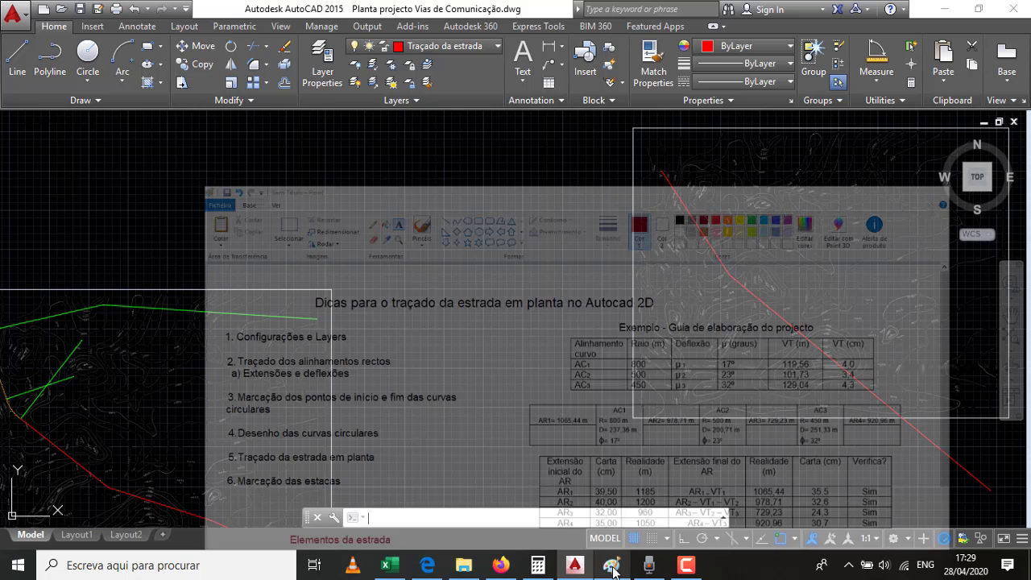
Rotate the last two segments together by 23° about the end of the second segment.
{"action": "left_click", "coordinate": [943, 451]}
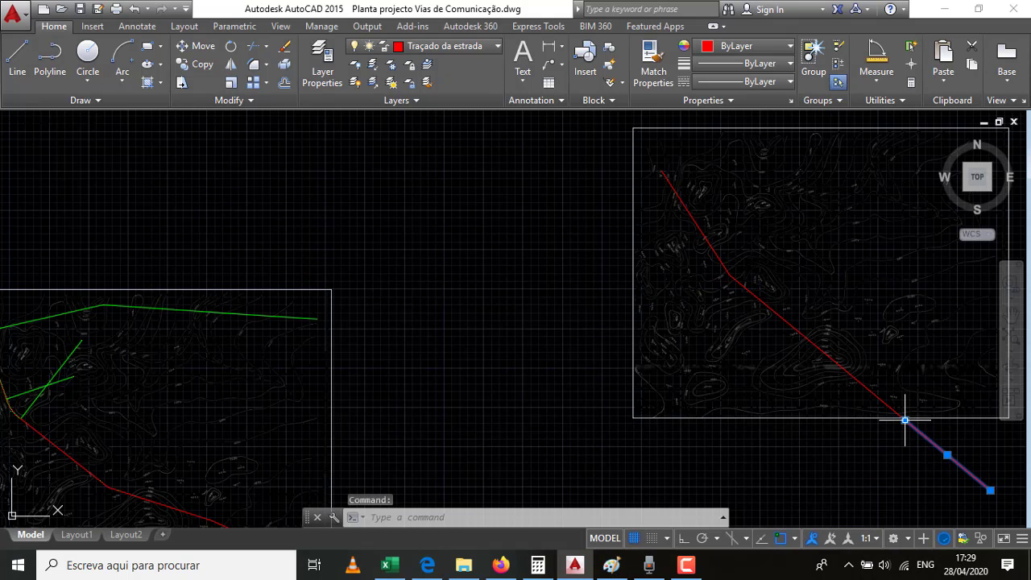
{"action": "left_click", "coordinate": [860, 378]}
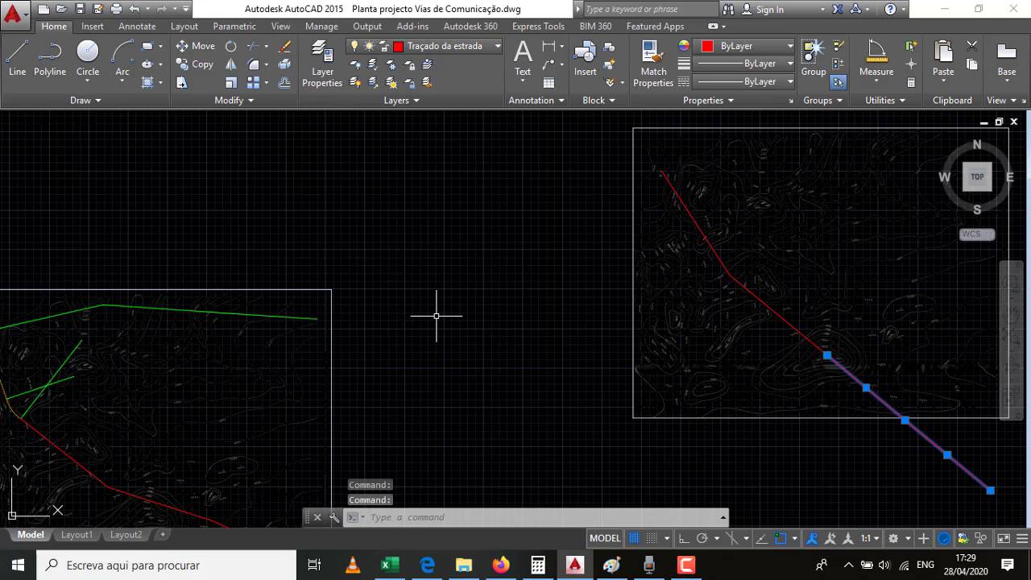
{"action": "type", "text": "R"}
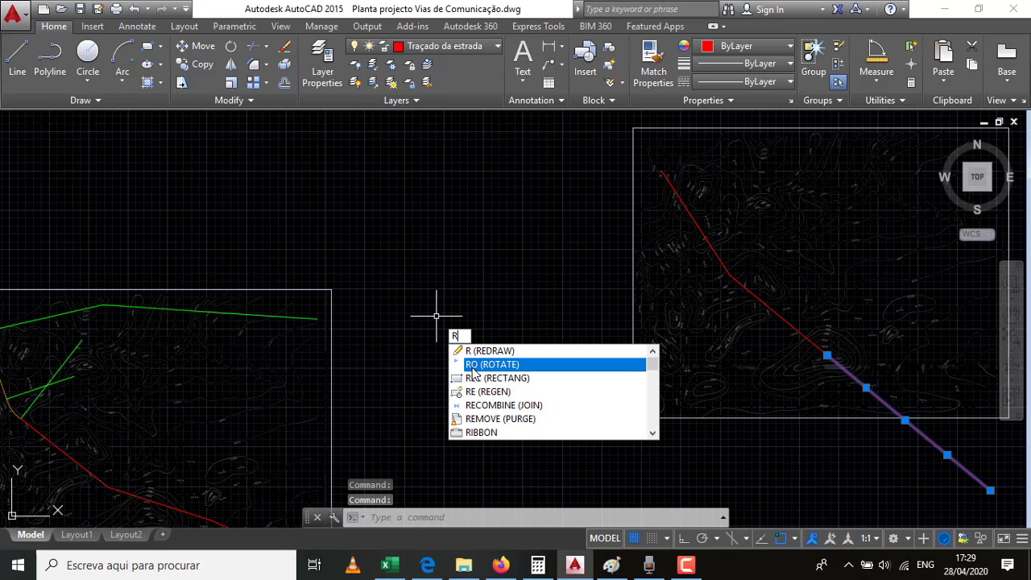
{"action": "left_click", "coordinate": [475, 365]}
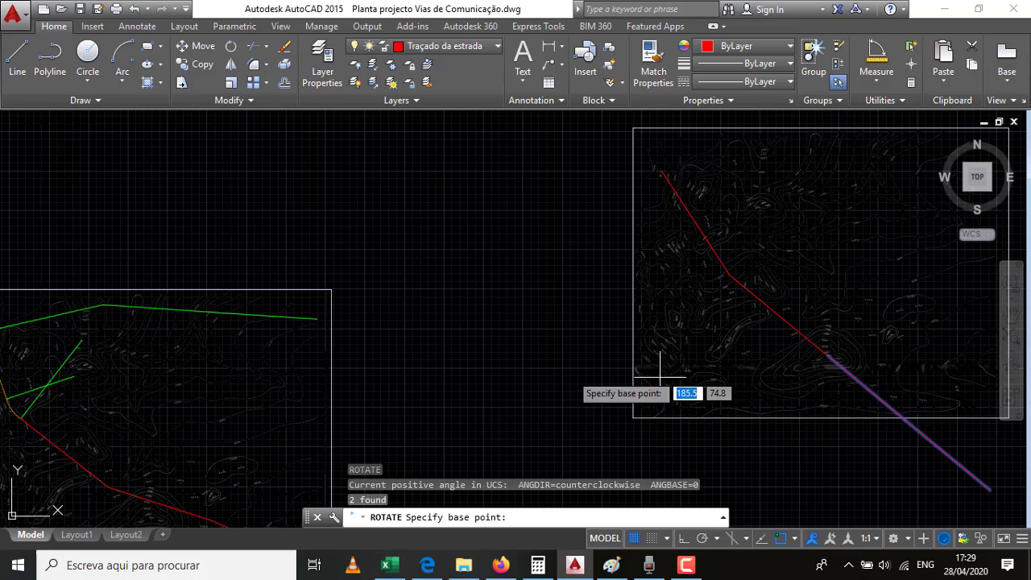
{"action": "left_click", "coordinate": [827, 355]}
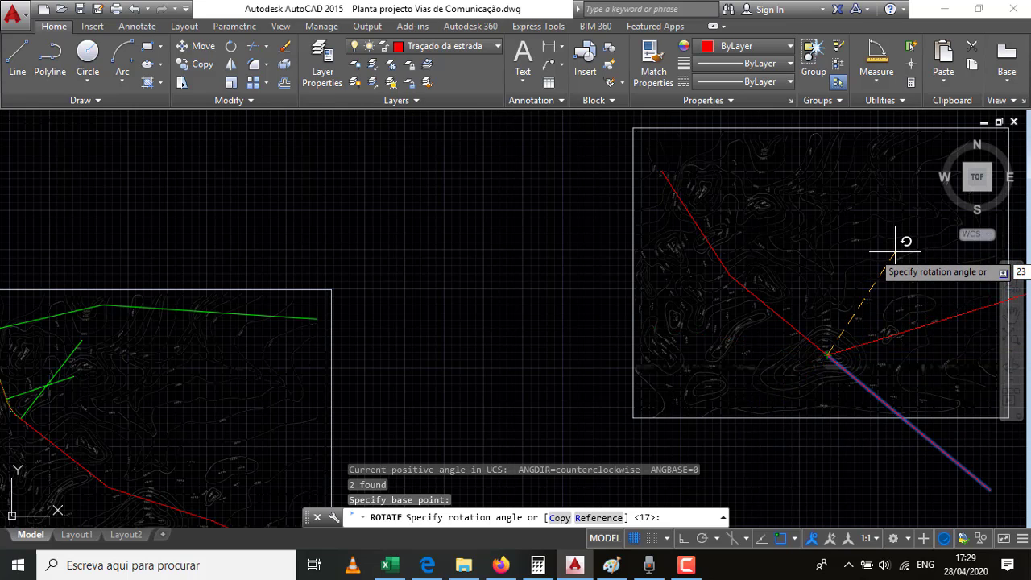
{"action": "key", "text": "Return"}
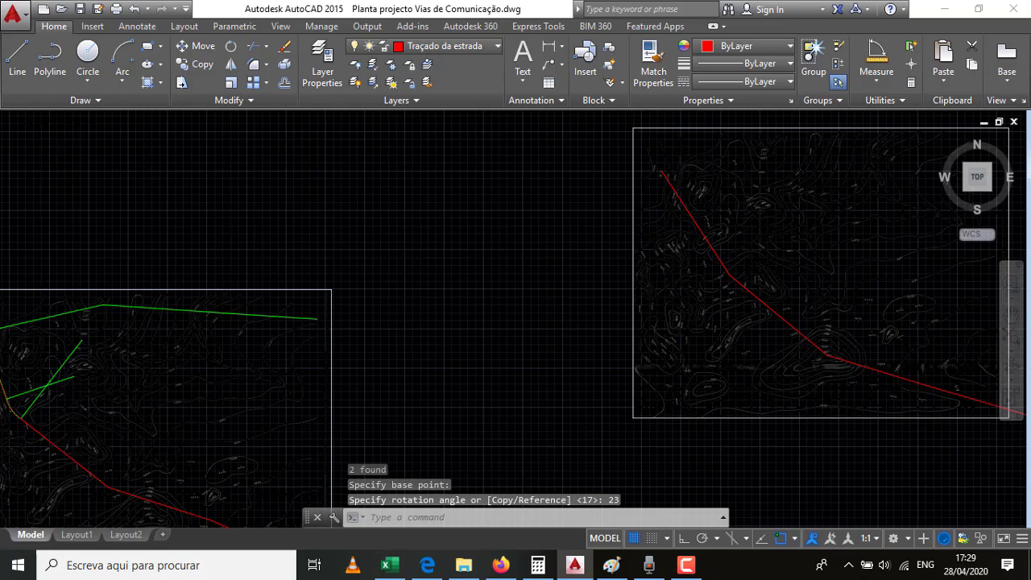
{"action": "scroll", "coordinate": [519, 341], "scroll_direction": "down", "scroll_amount": 2}
{"action": "scroll", "coordinate": [855, 354], "scroll_direction": "down", "scroll_amount": 2}
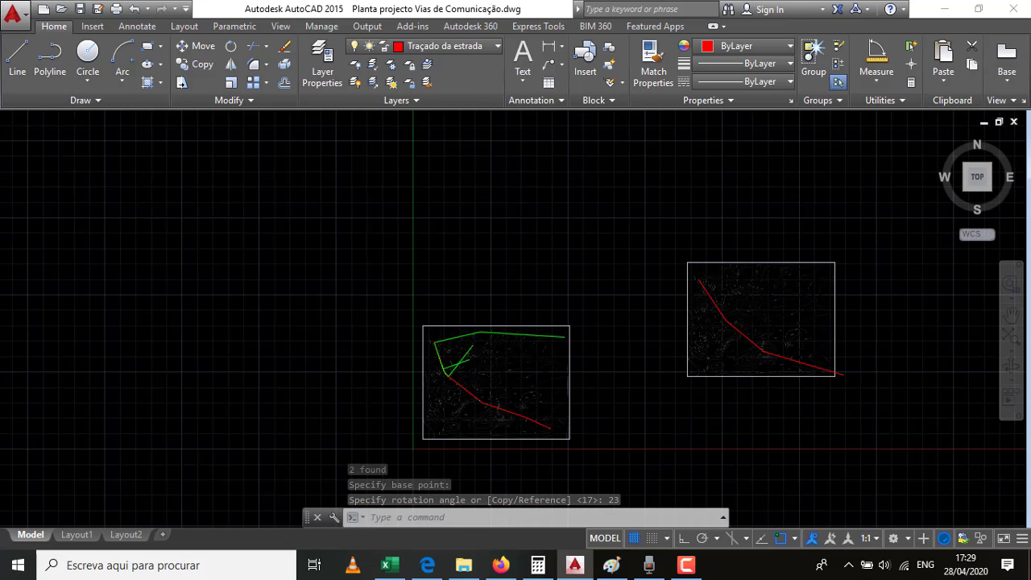
Check the third curve's deflection angle in the Paint table and return to AutoCAD.
{"action": "scroll", "coordinate": [802, 366], "scroll_direction": "up", "scroll_amount": 2}
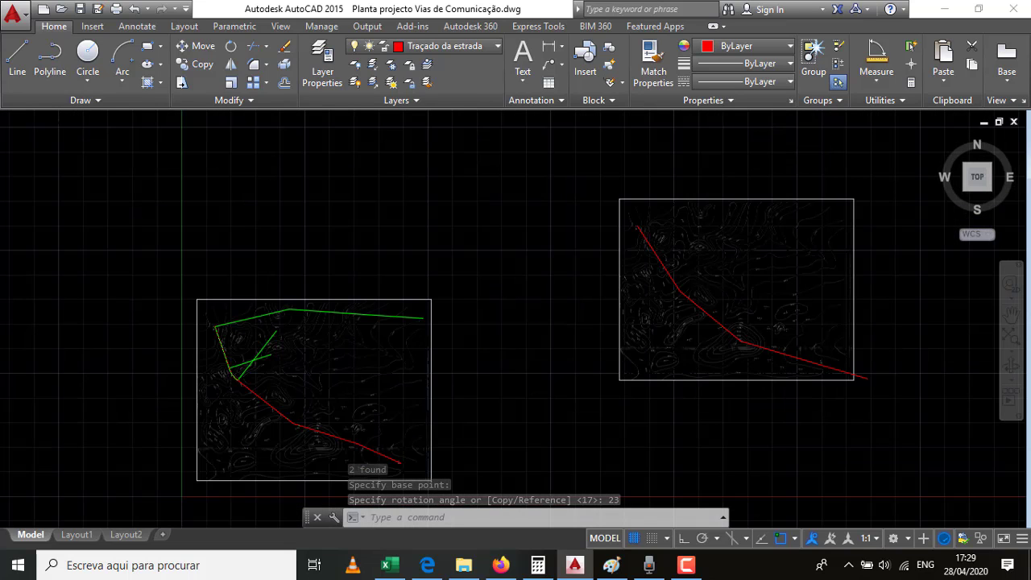
{"action": "scroll", "coordinate": [797, 375], "scroll_direction": "up", "scroll_amount": 3}
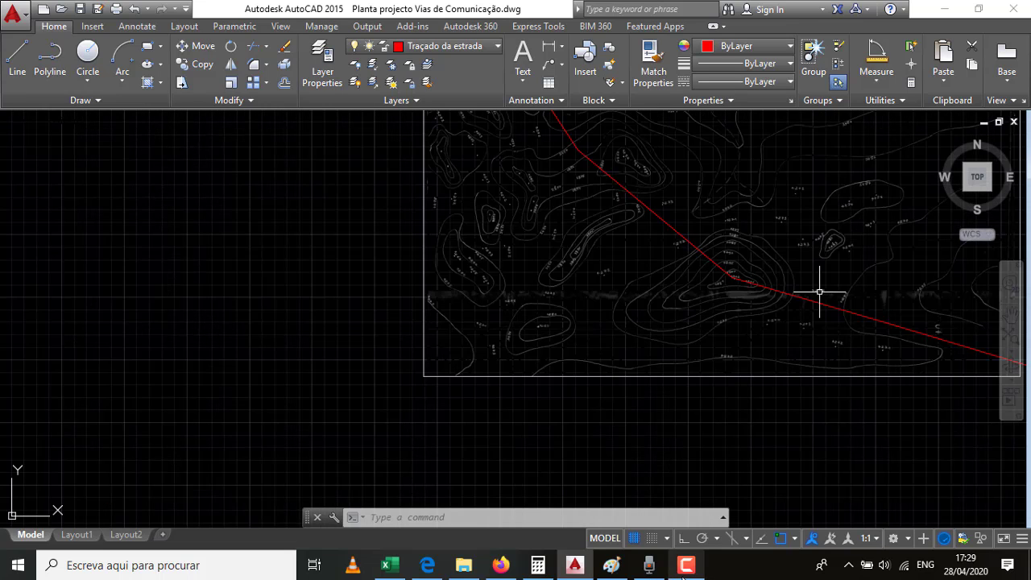
{"action": "left_click", "coordinate": [611, 566]}
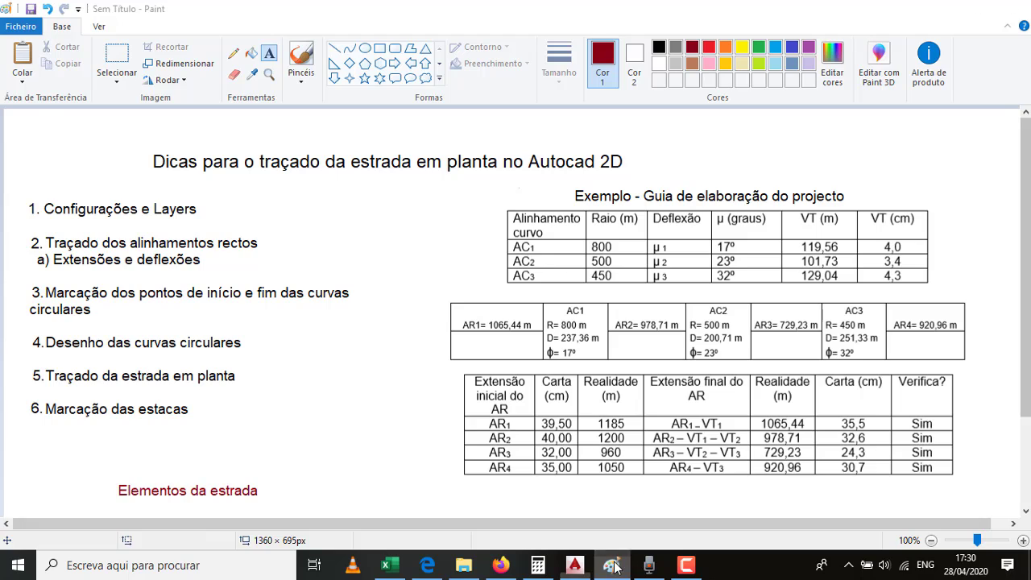
{"action": "left_click", "coordinate": [575, 566]}
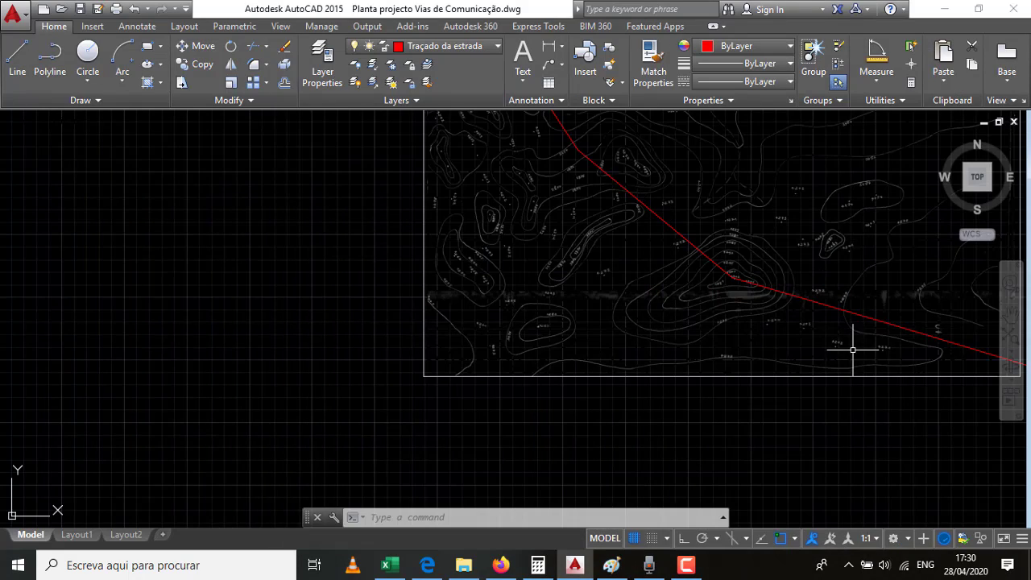
Rotate the last segment by 32° about the end of the third segment.
{"action": "left_click", "coordinate": [939, 341]}
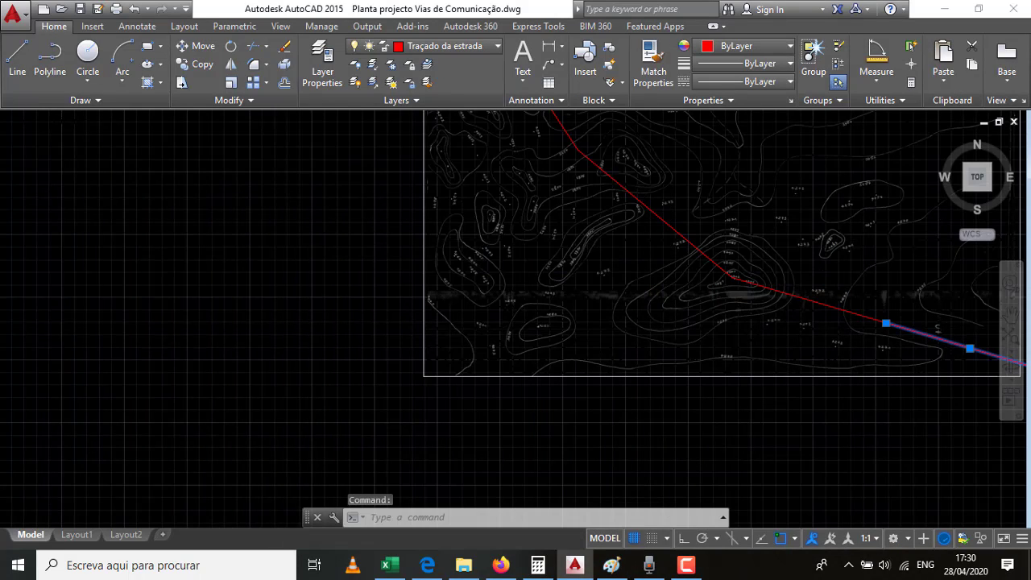
{"action": "scroll", "coordinate": [398, 276], "scroll_direction": "down", "scroll_amount": 2}
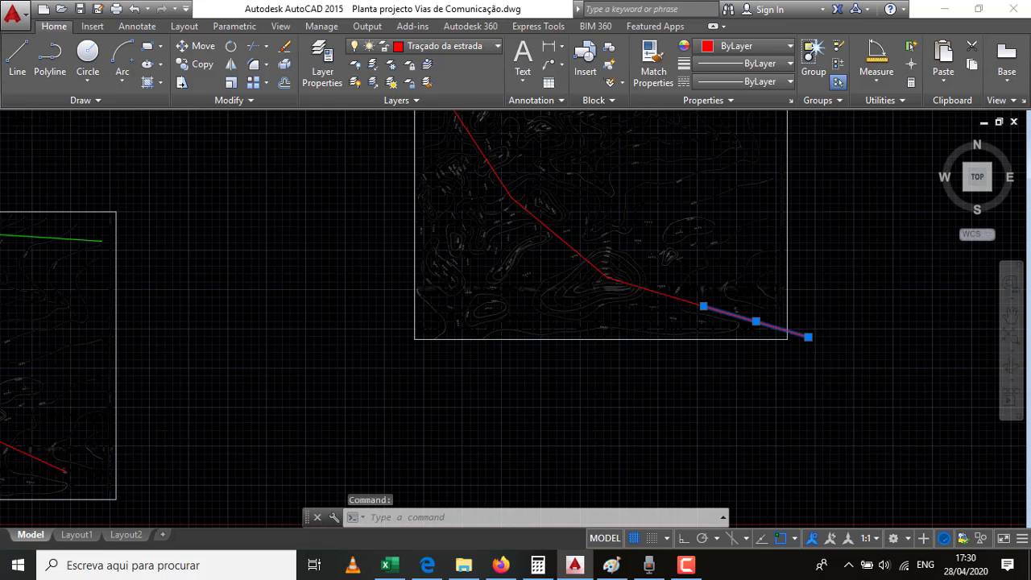
{"action": "scroll", "coordinate": [381, 256], "scroll_direction": "down", "scroll_amount": 2}
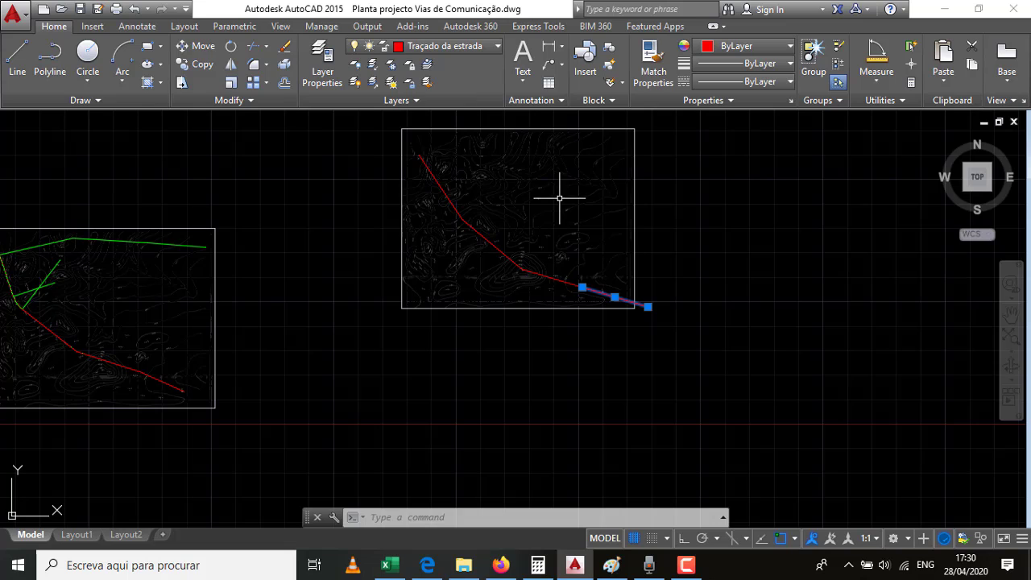
{"action": "type", "text": "r"}
{"action": "key", "text": "Down"}
{"action": "key", "text": "Return"}
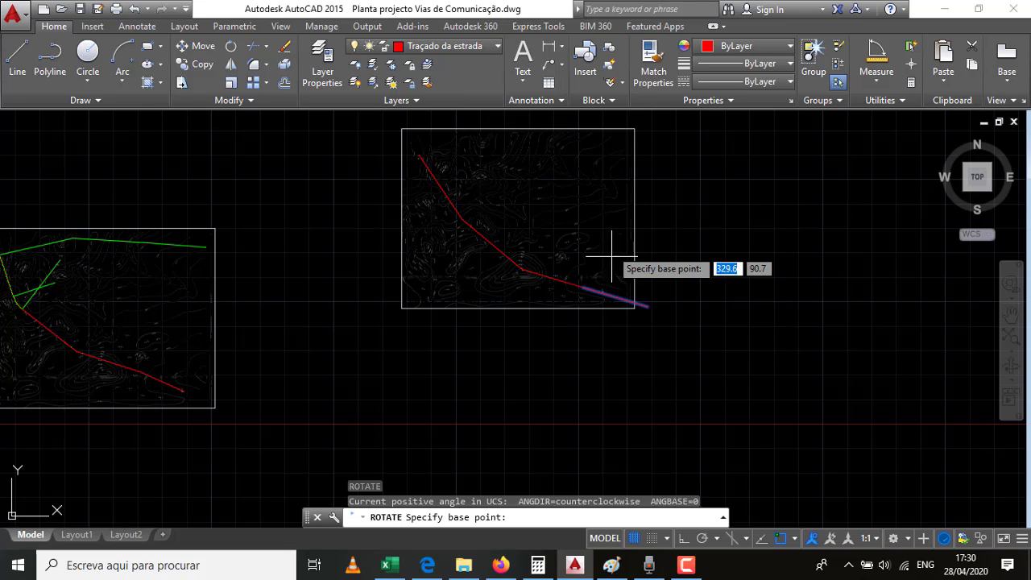
{"action": "left_click", "coordinate": [584, 285]}
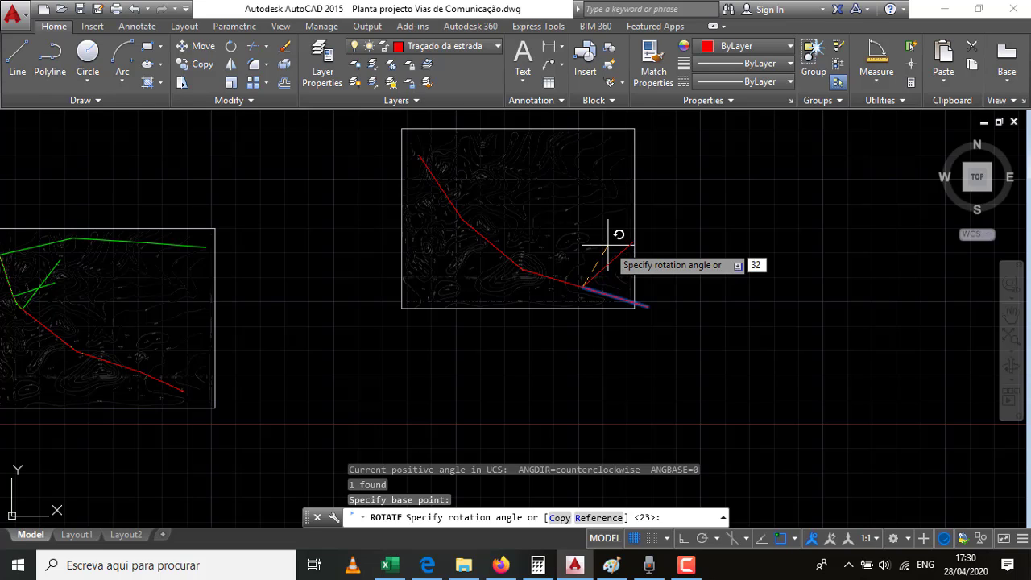
{"action": "type", "text": "32"}
{"action": "key", "text": "Return"}
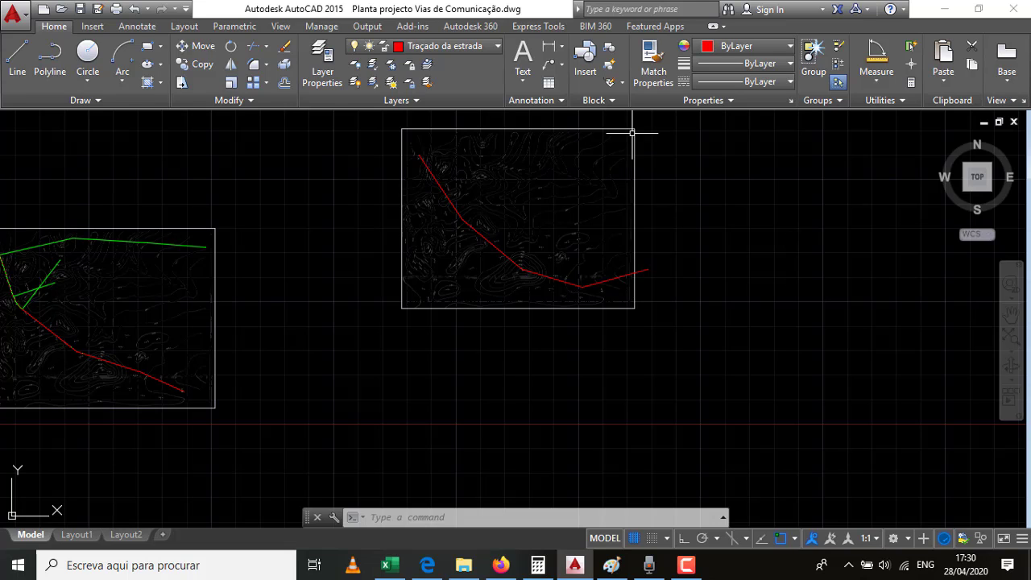
{"action": "left_click", "coordinate": [633, 165]}
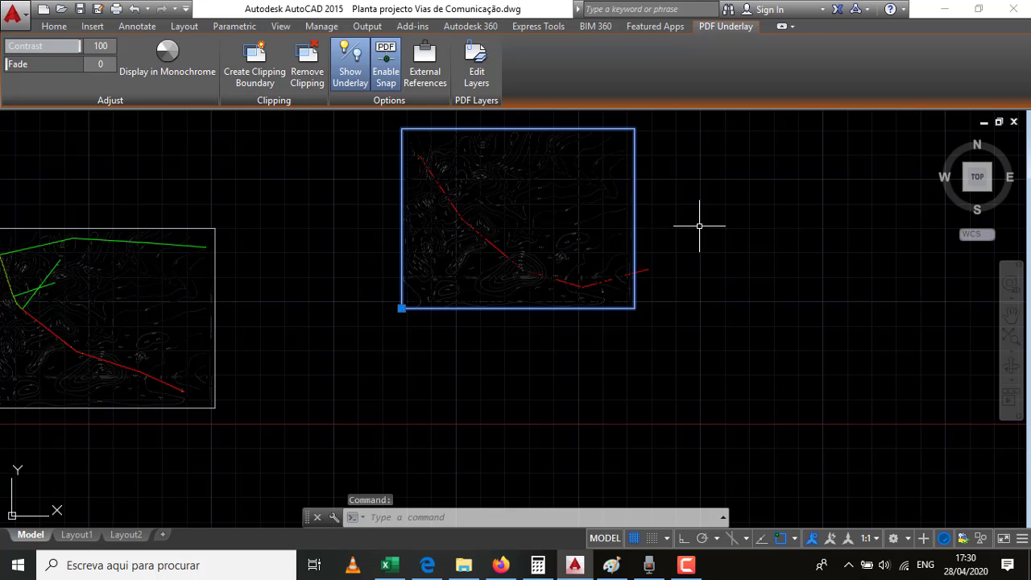
{"action": "key", "text": "Escape"}
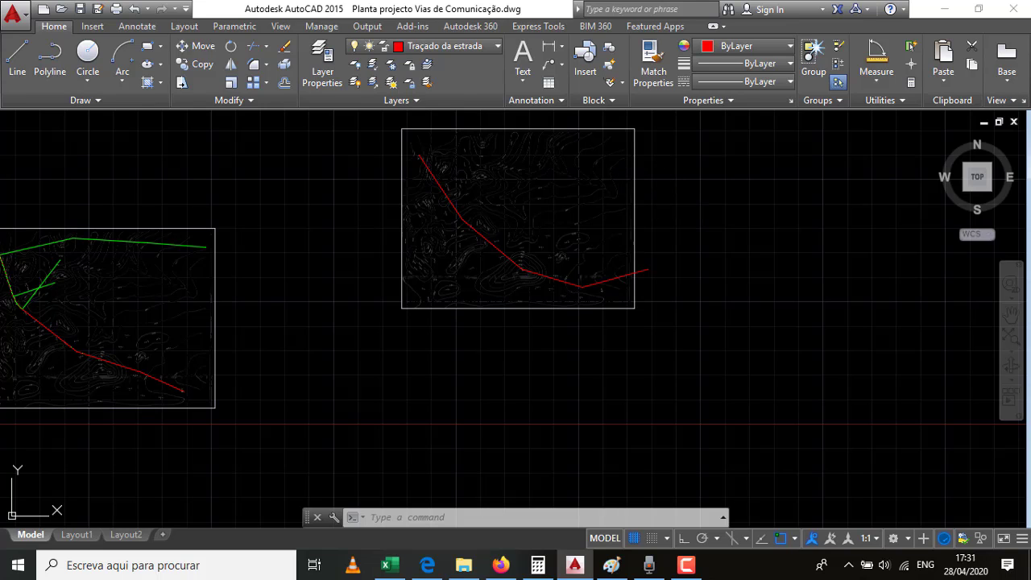
{"action": "left_click", "coordinate": [635, 233]}
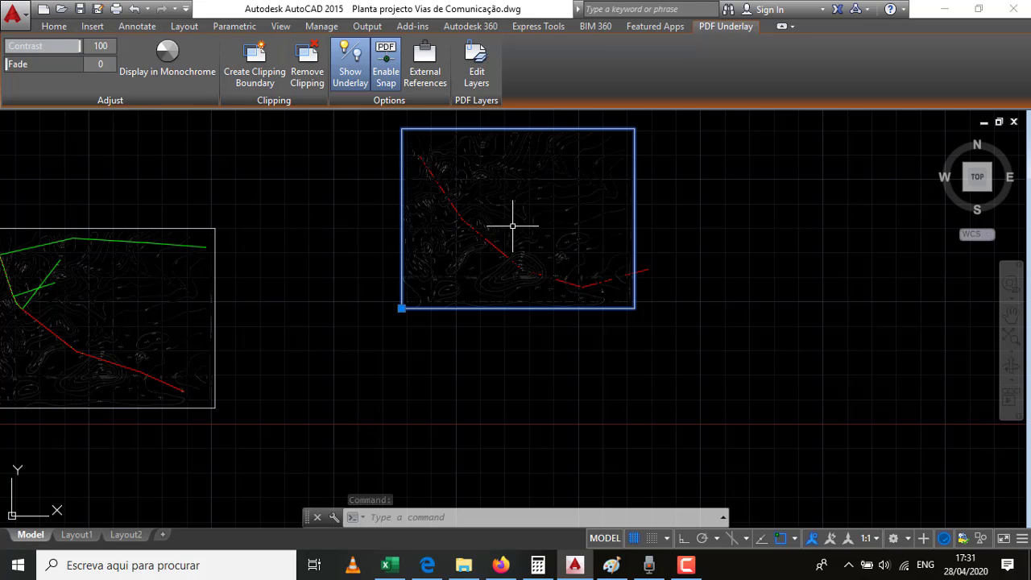
{"action": "key", "text": "Escape"}
{"action": "key", "text": "Escape"}
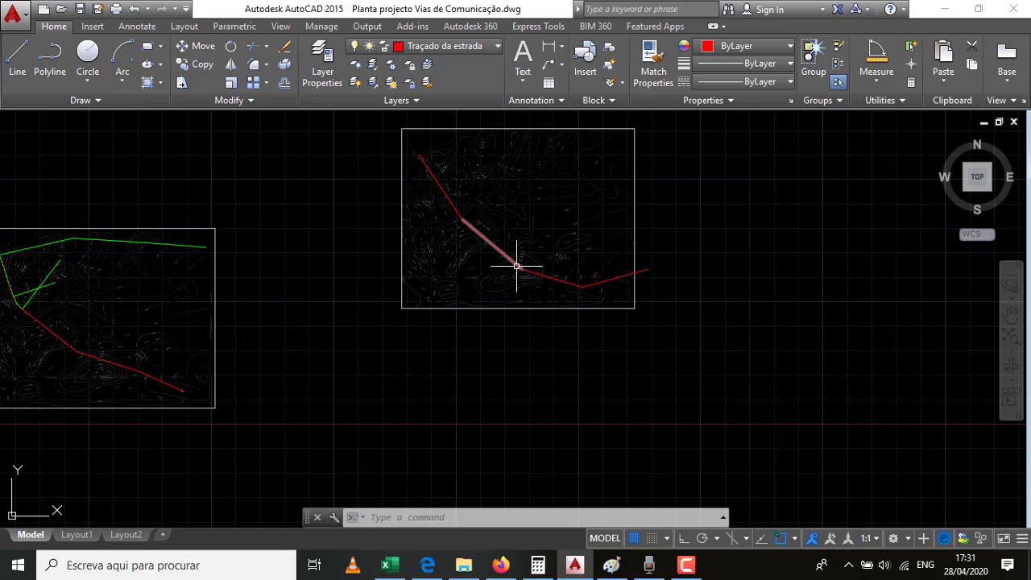
{"action": "left_click", "coordinate": [475, 234]}
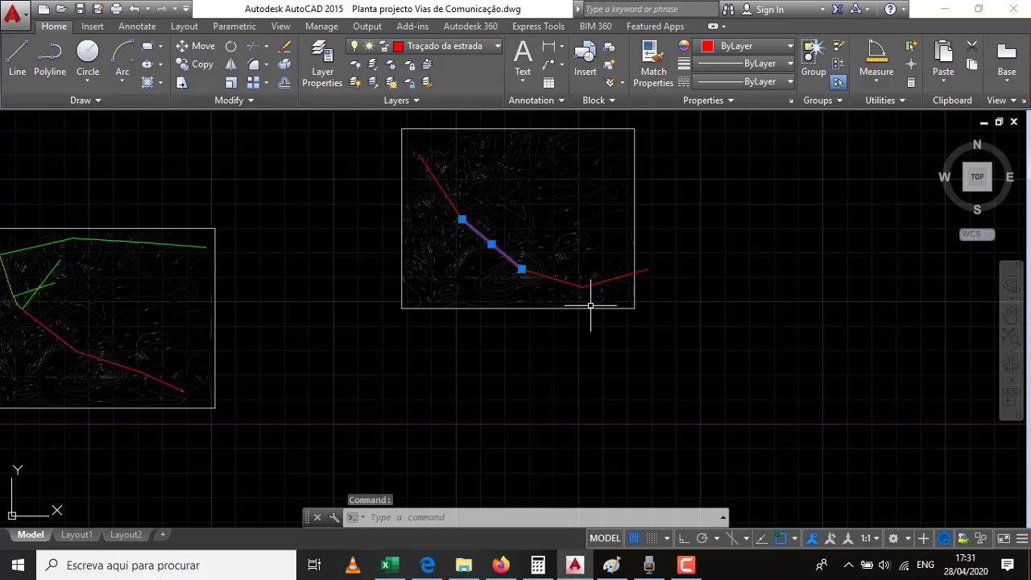
{"action": "left_click", "coordinate": [559, 279]}
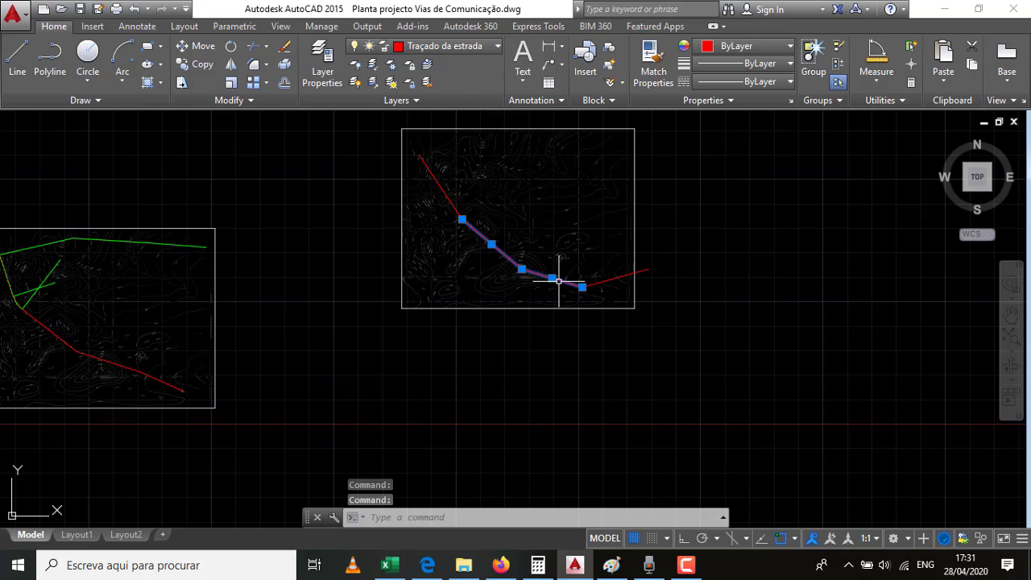
{"action": "left_click", "coordinate": [610, 284]}
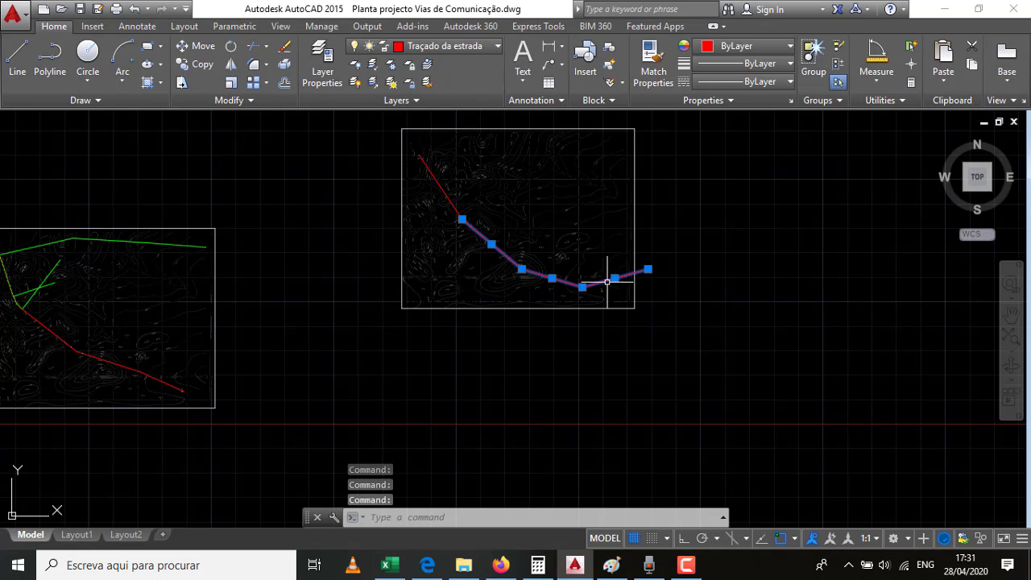
{"action": "key", "text": "Escape"}
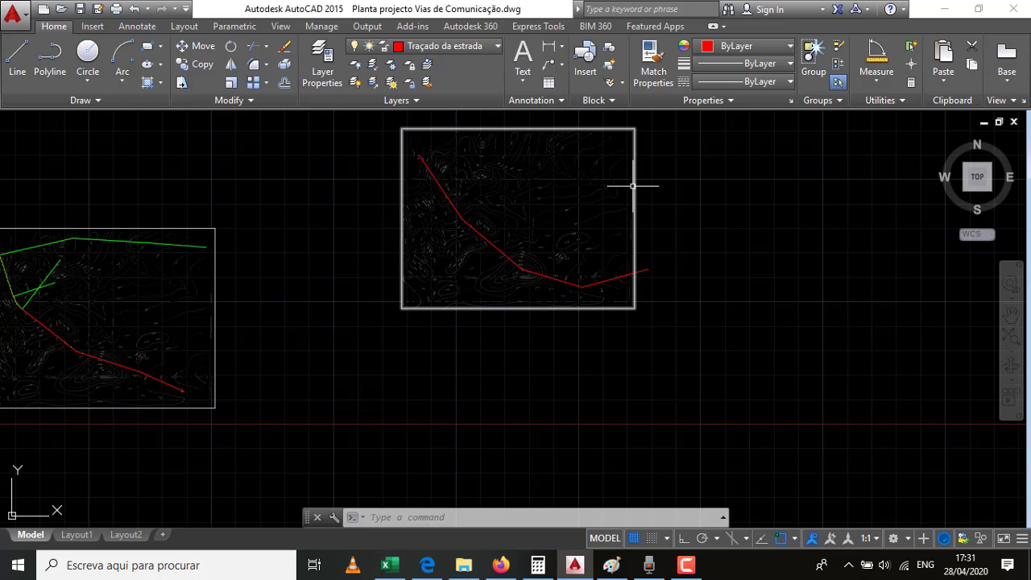
Move the contour map underlay beneath the new alignments about 7.3 units east so its east edge meets the last segment's end.
{"action": "left_click", "coordinate": [594, 184]}
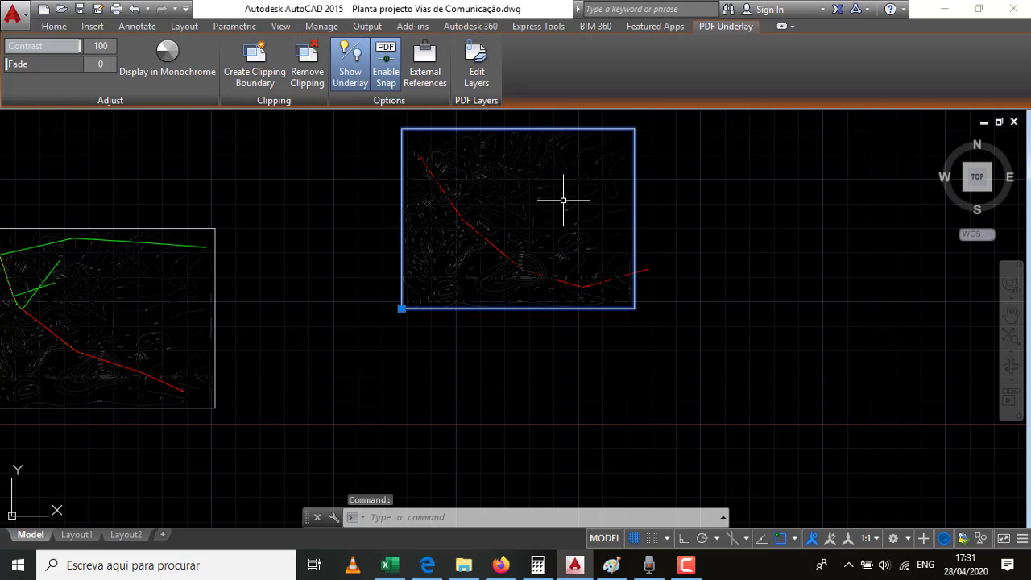
{"action": "type", "text": "M"}
{"action": "left_click", "coordinate": [611, 235]}
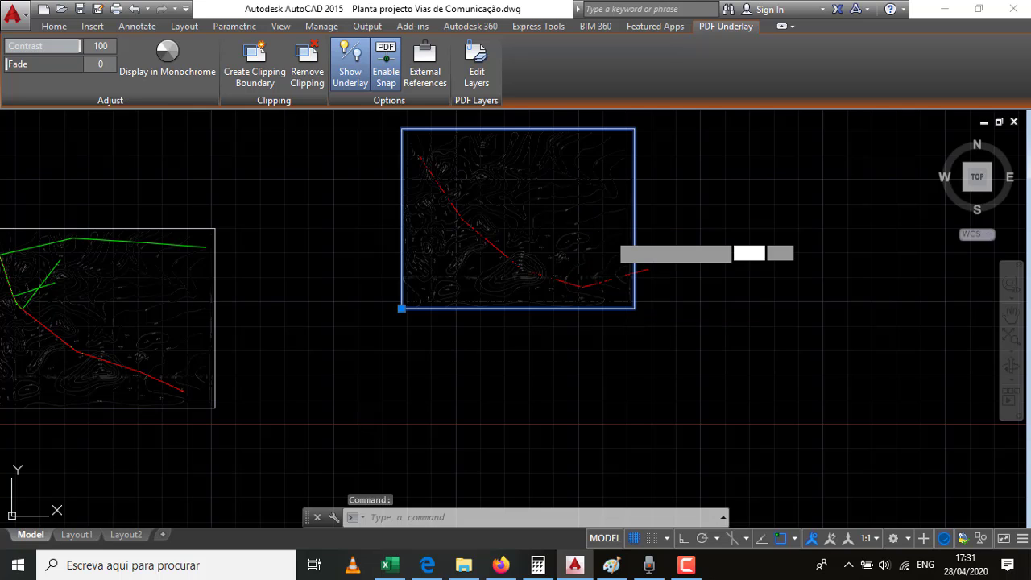
{"action": "left_click", "coordinate": [634, 129]}
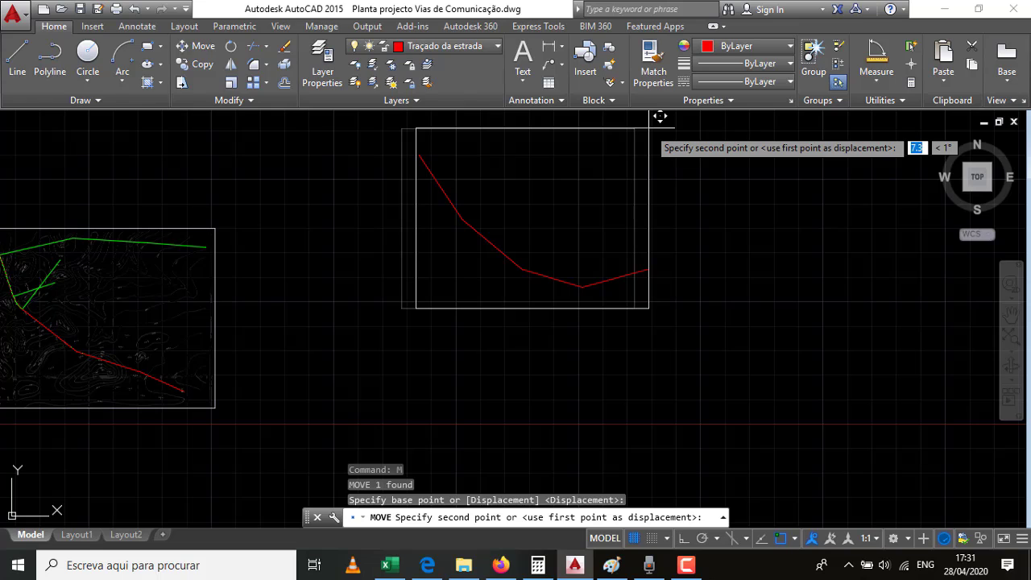
{"action": "left_click", "coordinate": [649, 127]}
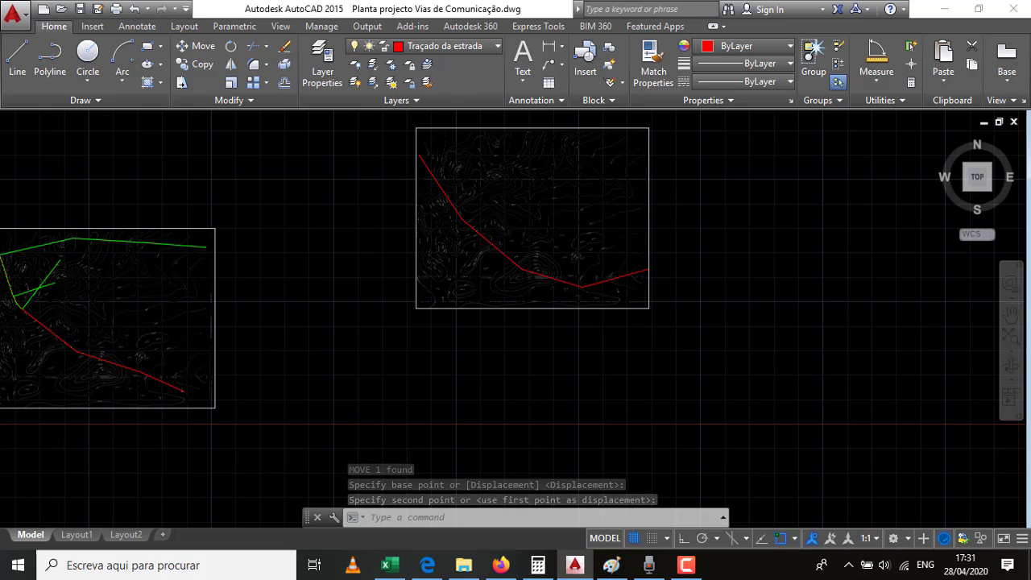
{"action": "scroll", "coordinate": [452, 253], "scroll_direction": "up", "scroll_amount": 2}
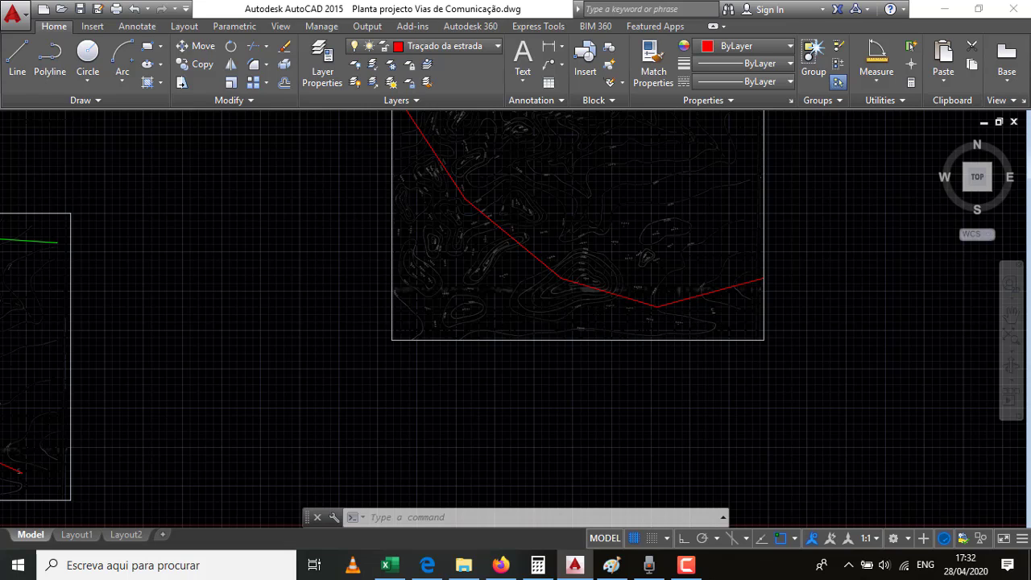
{"action": "scroll", "coordinate": [560, 337], "scroll_direction": "down", "scroll_amount": 2}
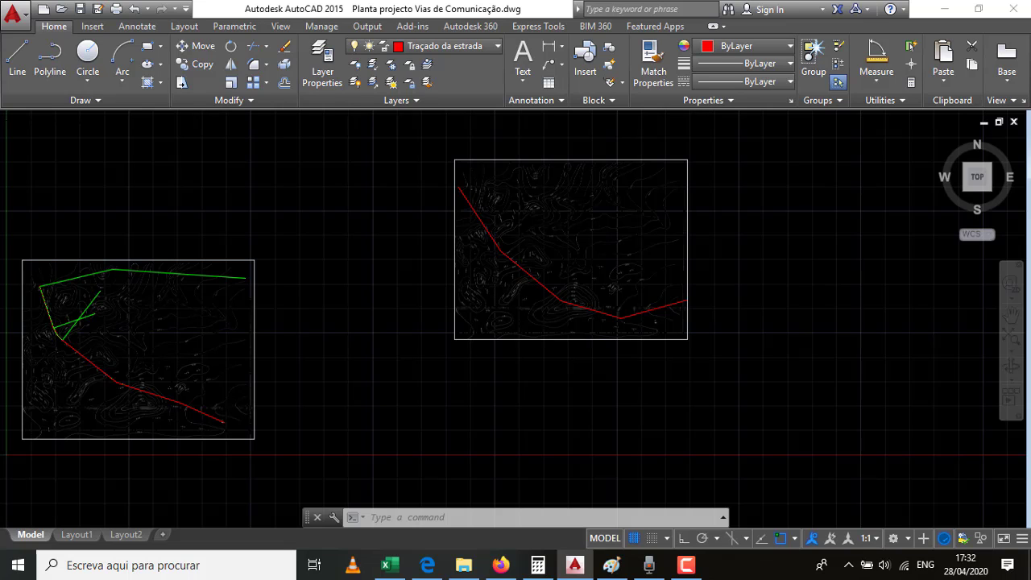
{"action": "scroll", "coordinate": [498, 260], "scroll_direction": "up", "scroll_amount": 2}
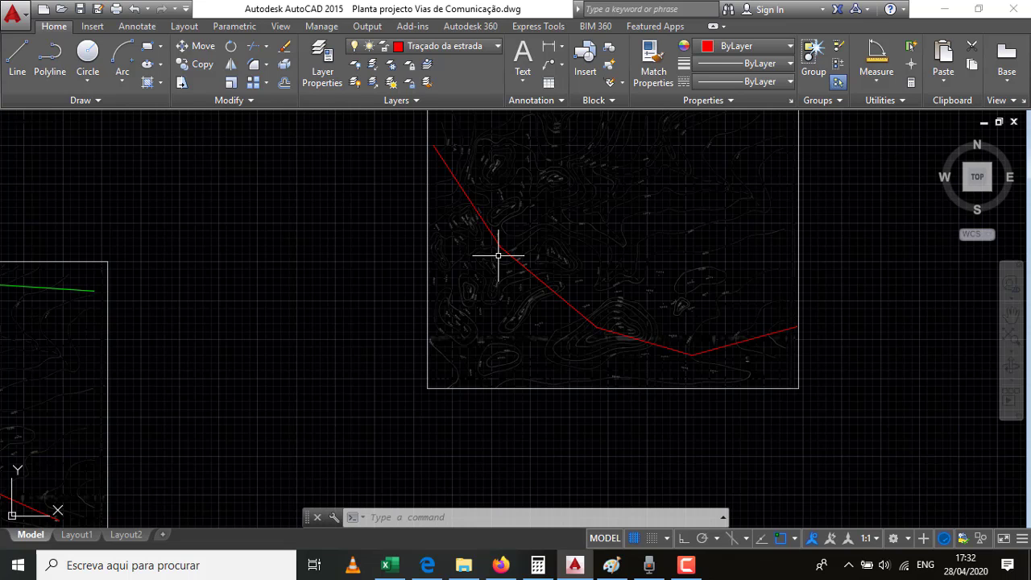
Make "Linhas e pontos auxiliares" the current layer and draw an auxiliary line extending the first road segment past its end.
{"action": "scroll", "coordinate": [497, 259], "scroll_direction": "up", "scroll_amount": 2}
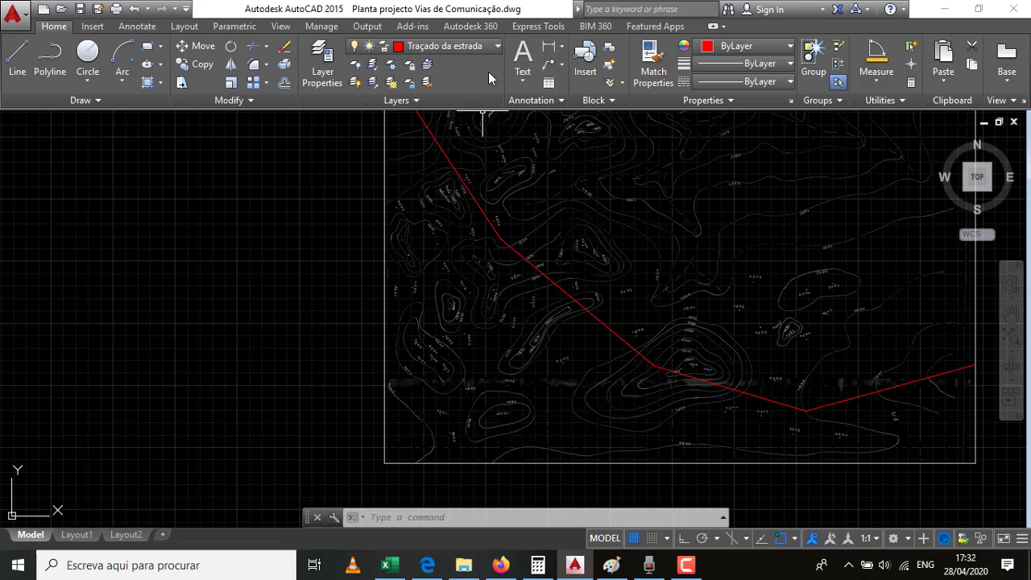
{"action": "left_click", "coordinate": [497, 47]}
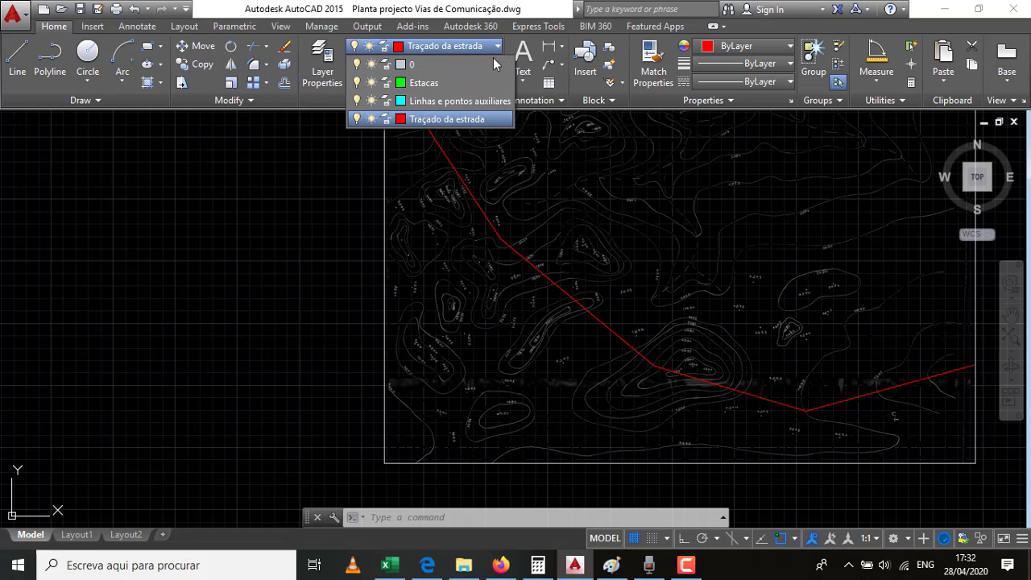
{"action": "left_click", "coordinate": [457, 100]}
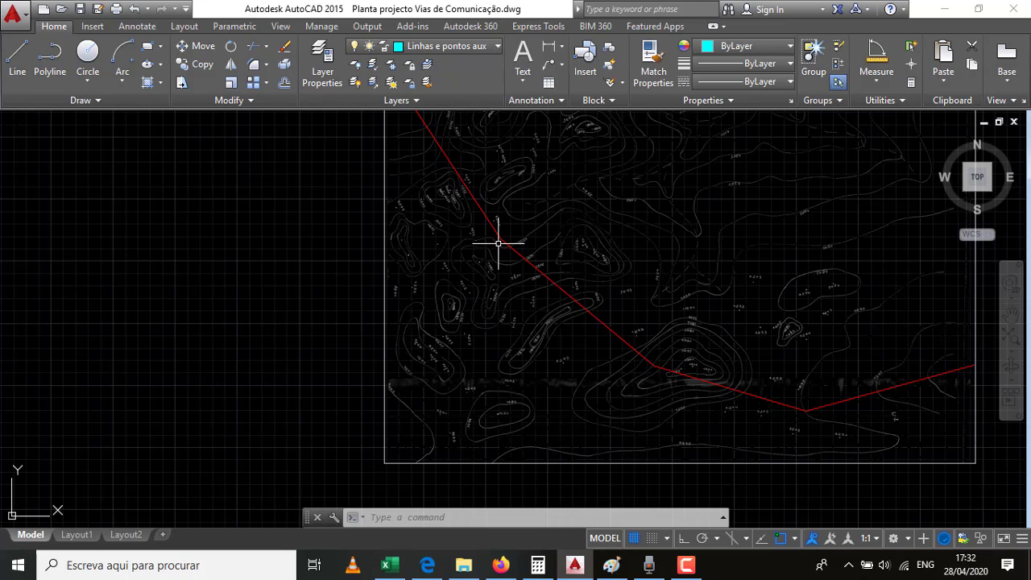
{"action": "left_click", "coordinate": [11, 58]}
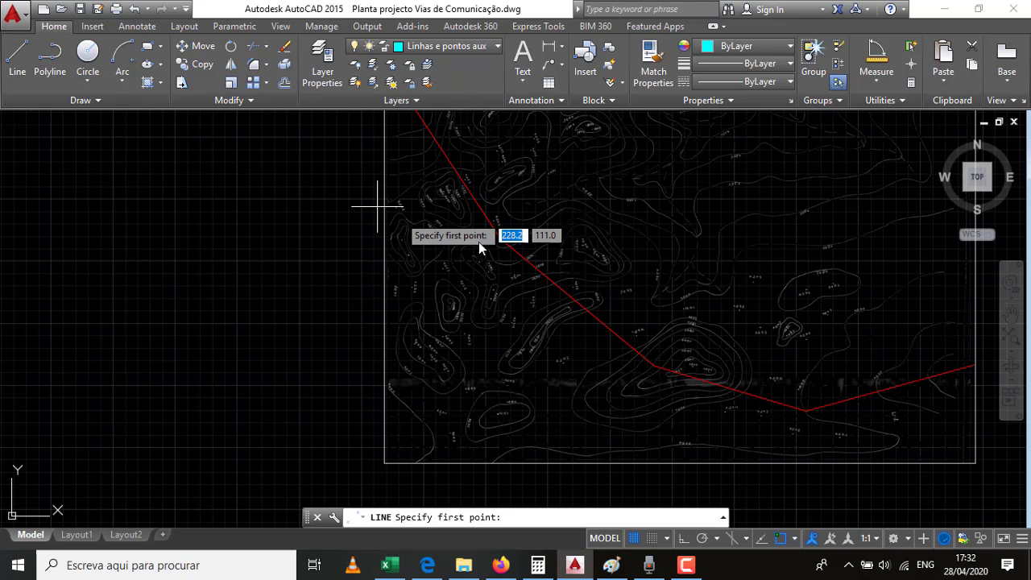
{"action": "left_click", "coordinate": [500, 239]}
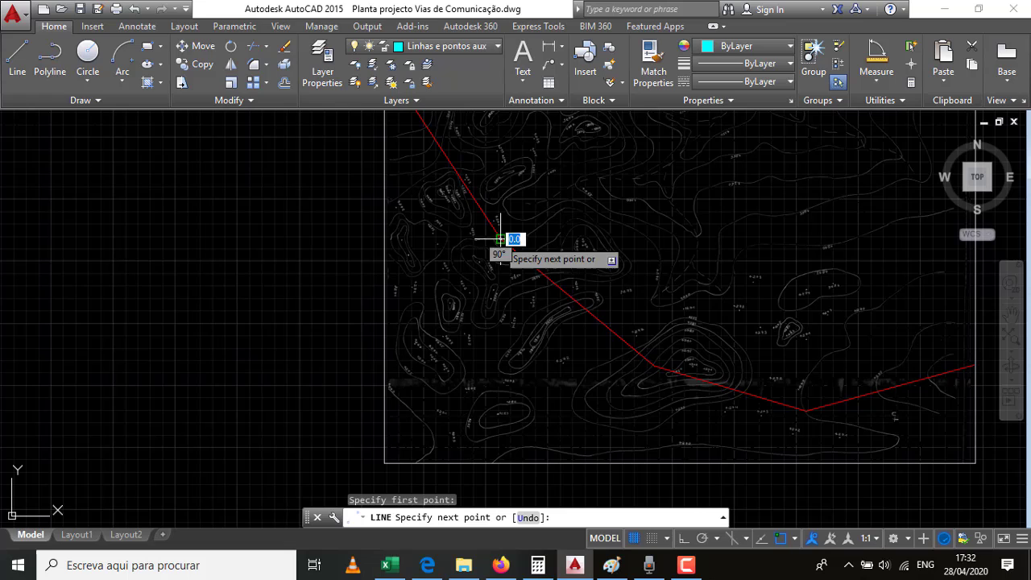
{"action": "left_click", "coordinate": [552, 319]}
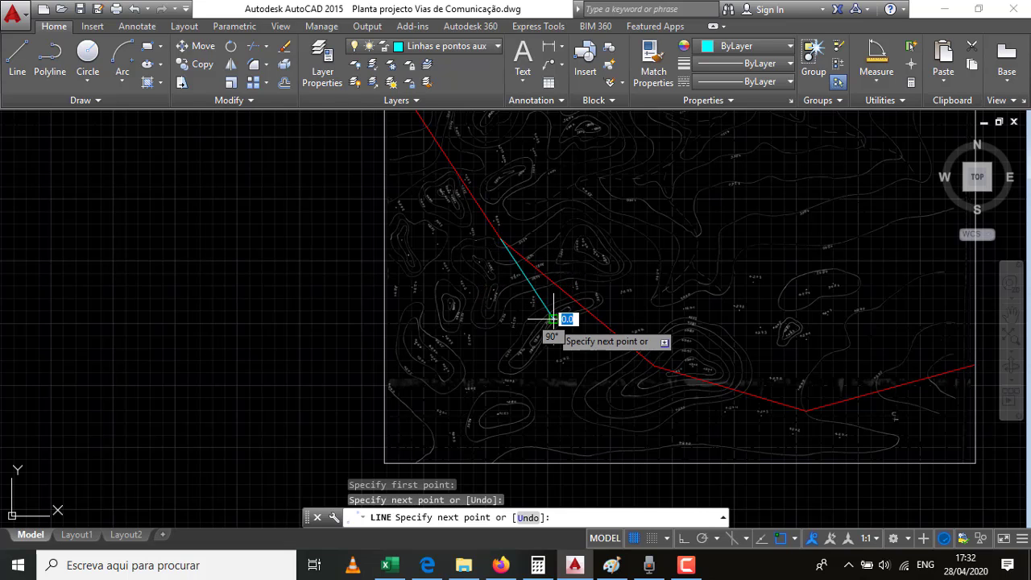
{"action": "key", "text": "Return"}
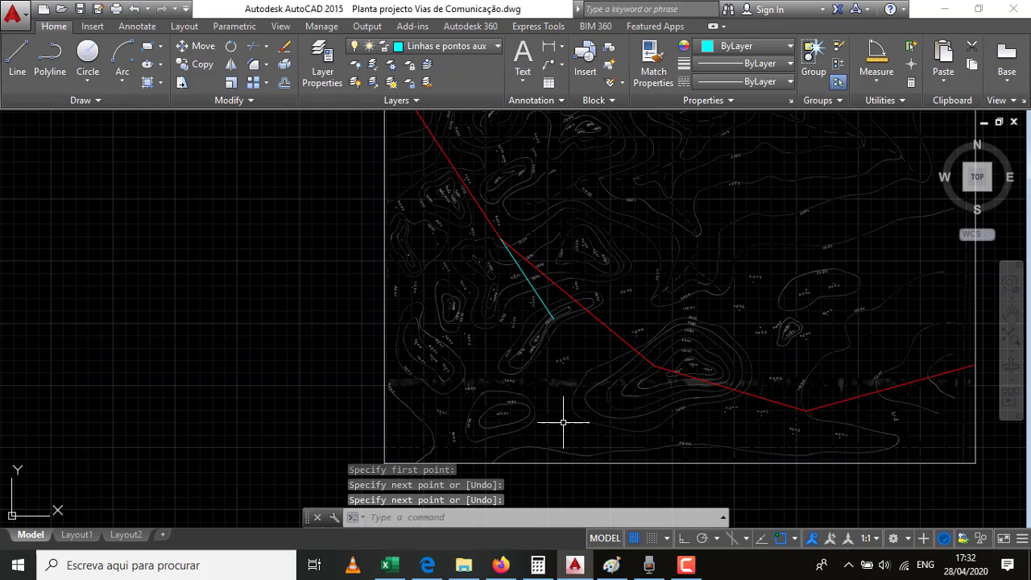
Draw an auxiliary line extending the second road segment beyond its end vertex.
{"action": "key", "text": "Return"}
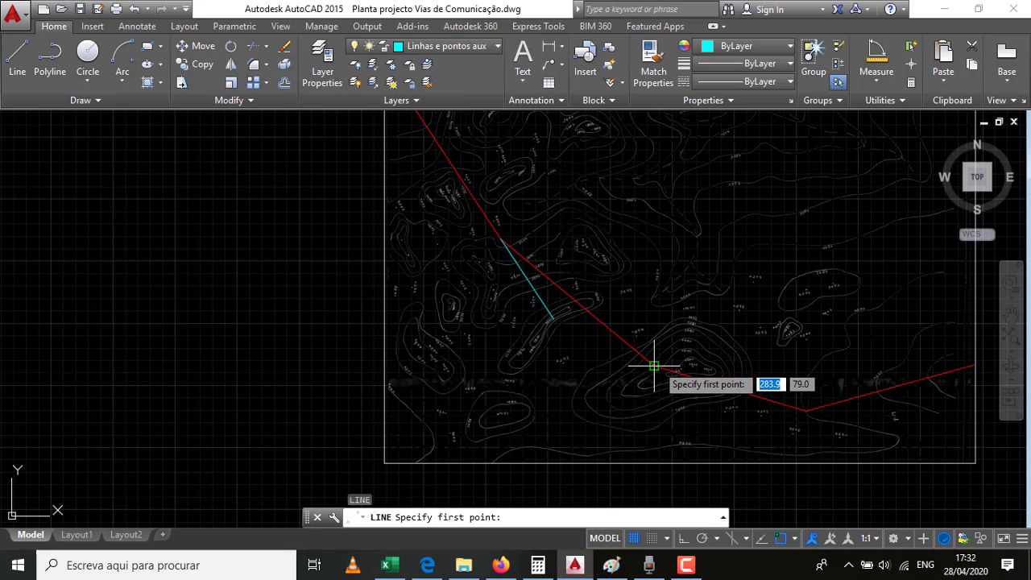
{"action": "left_click", "coordinate": [657, 365]}
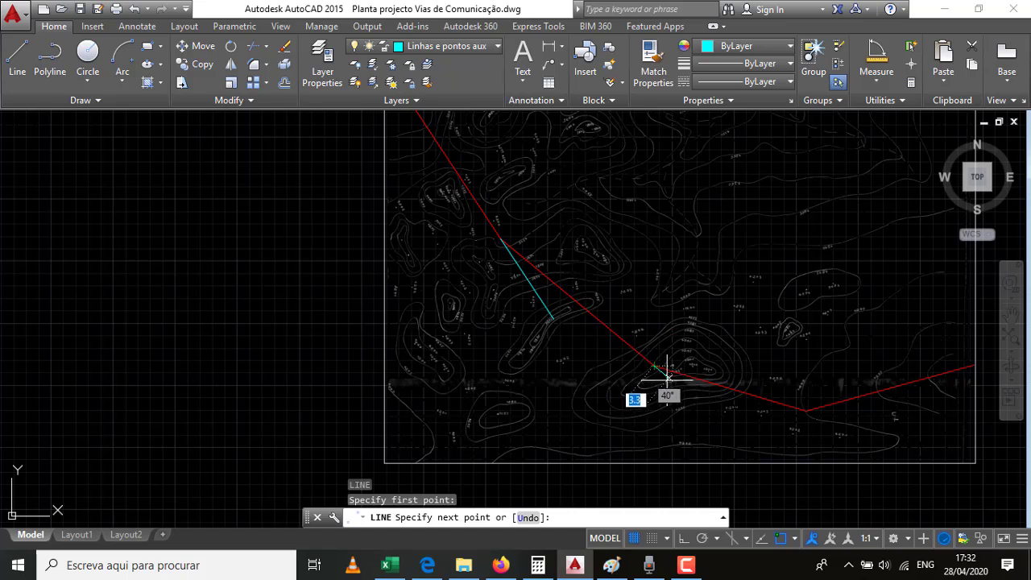
{"action": "left_click", "coordinate": [700, 405]}
{"action": "key", "text": "Return"}
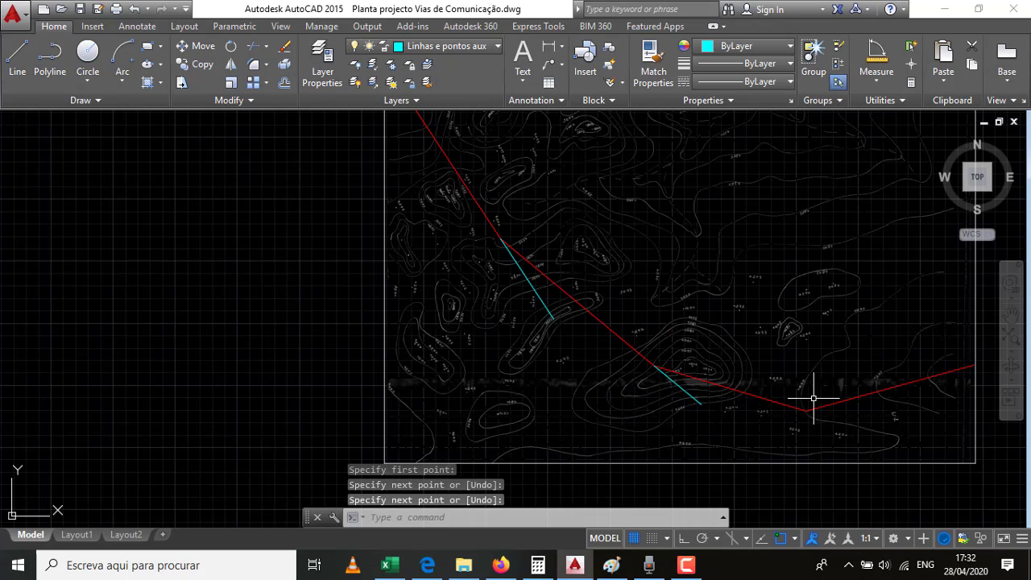
Draw an auxiliary line extending the third road segment beyond its end vertex.
{"action": "key", "text": "Return"}
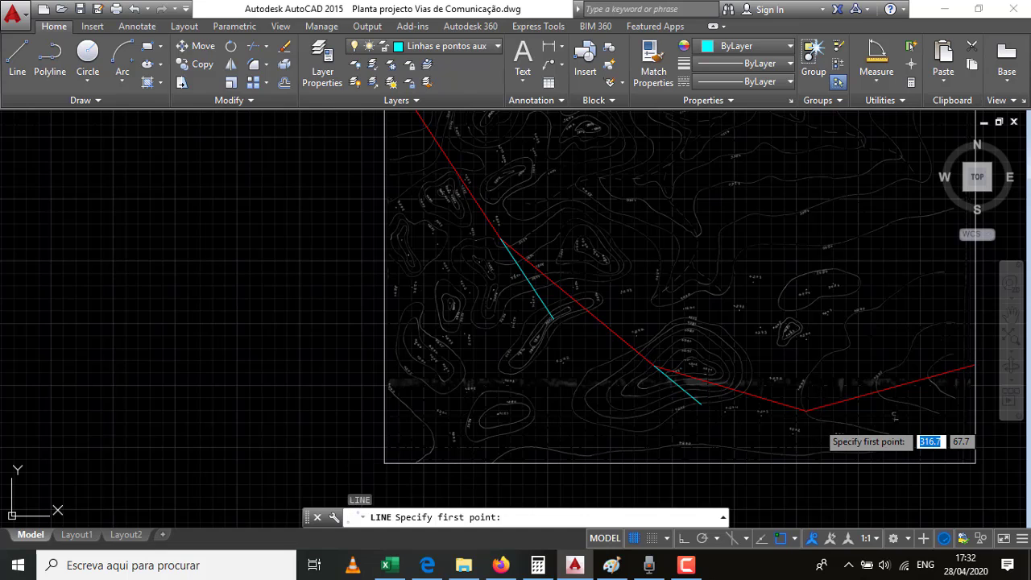
{"action": "left_click", "coordinate": [808, 413]}
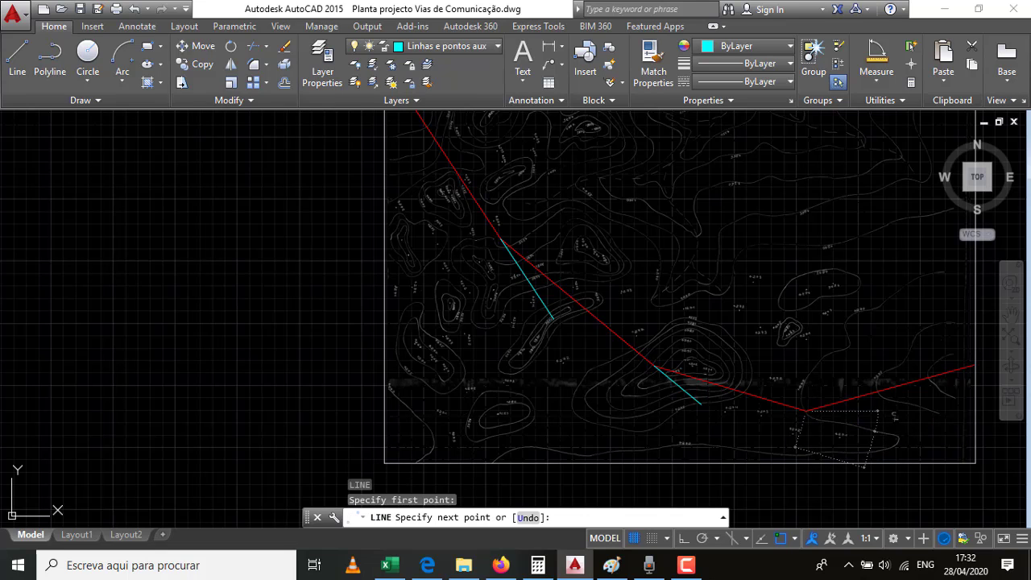
{"action": "left_click", "coordinate": [864, 427]}
{"action": "key", "text": "Return"}
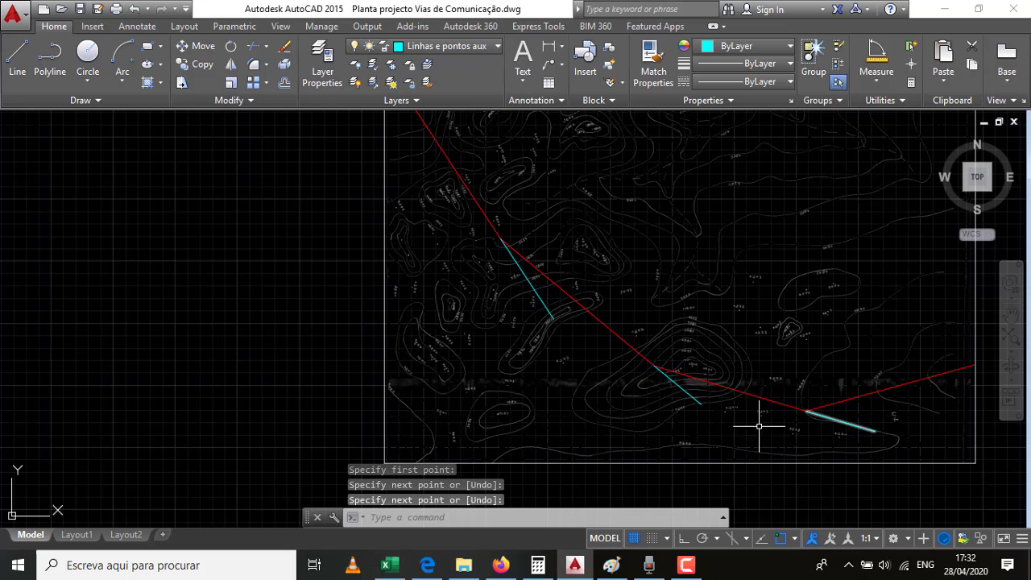
Measure the deflection angle at each of the three vertices, between the auxiliary extension and the following road segment.
{"action": "left_click", "coordinate": [878, 53]}
{"action": "left_click", "coordinate": [529, 262]}
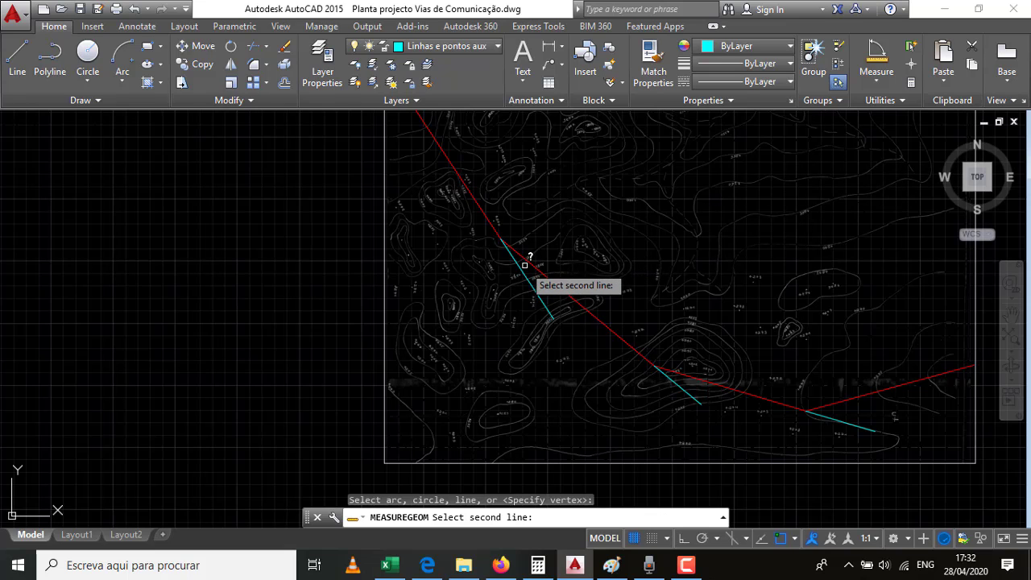
{"action": "left_click", "coordinate": [530, 279]}
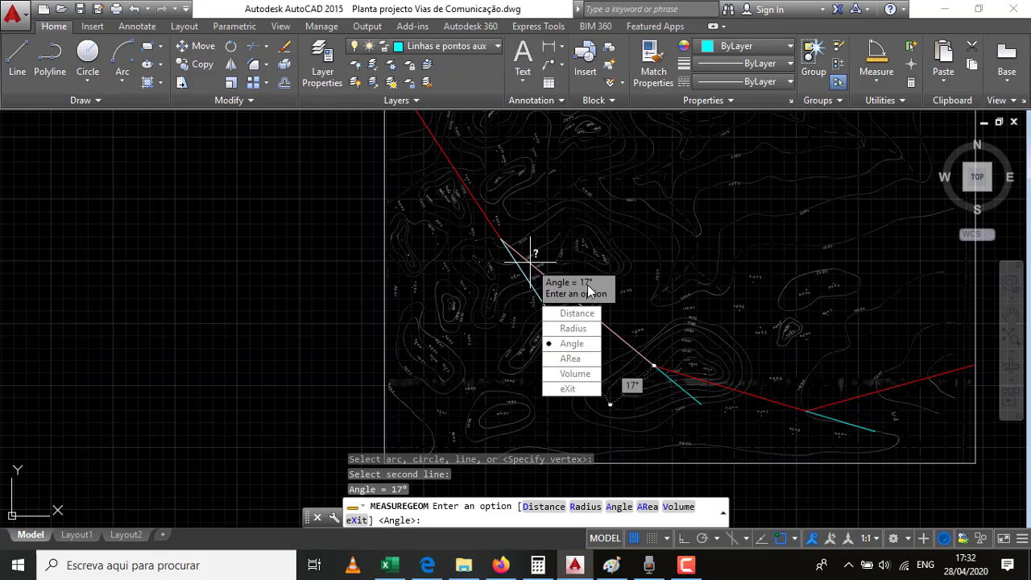
{"action": "key", "text": "Return"}
{"action": "left_click", "coordinate": [686, 379]}
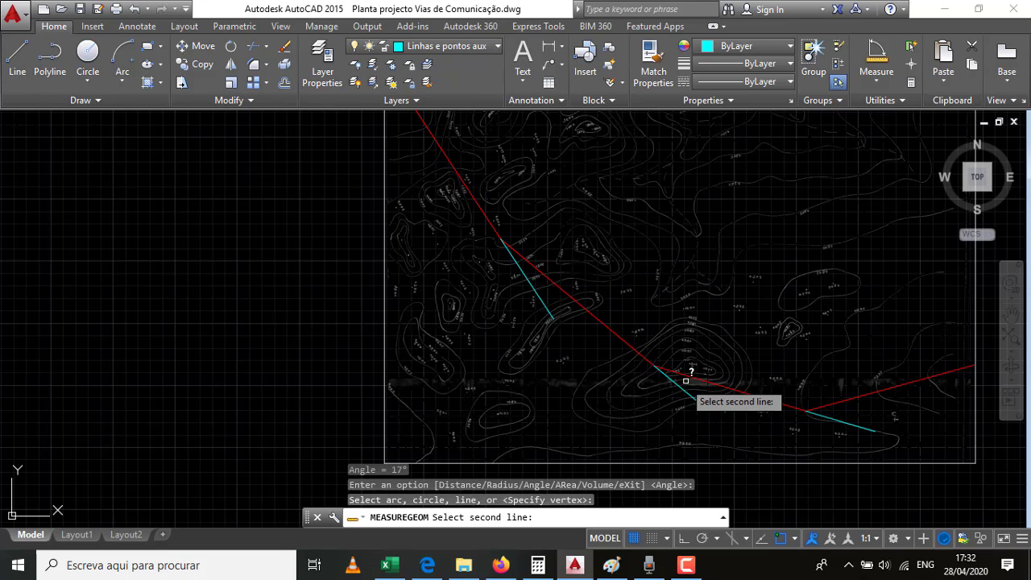
{"action": "left_click", "coordinate": [692, 390]}
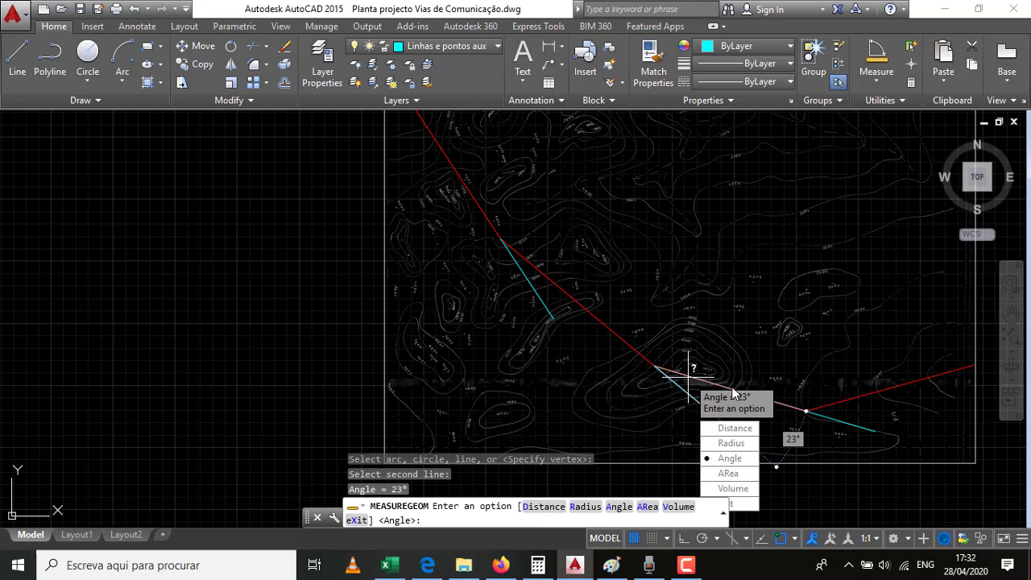
{"action": "key", "text": "Return"}
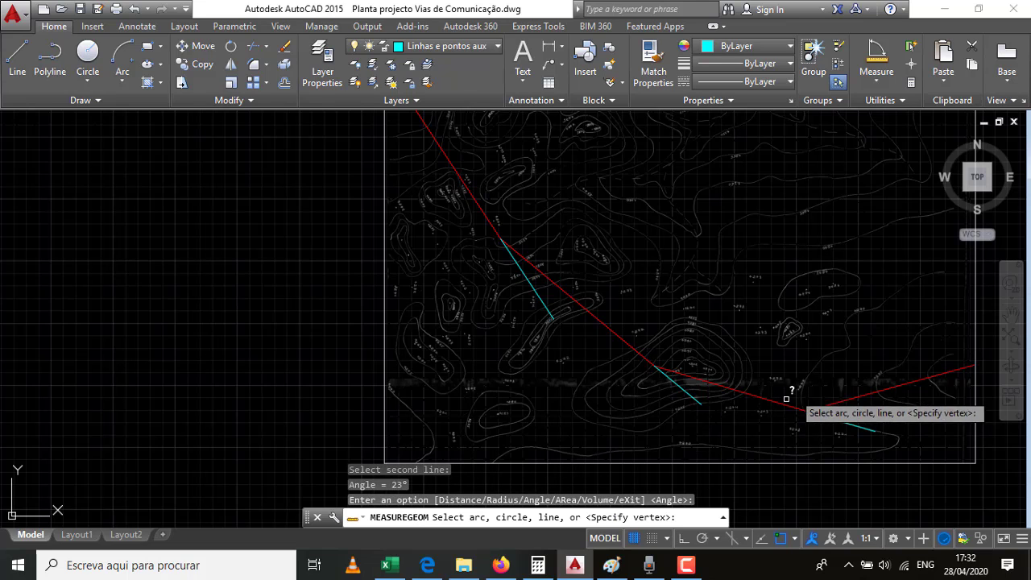
{"action": "left_click", "coordinate": [858, 422]}
{"action": "left_click", "coordinate": [855, 397]}
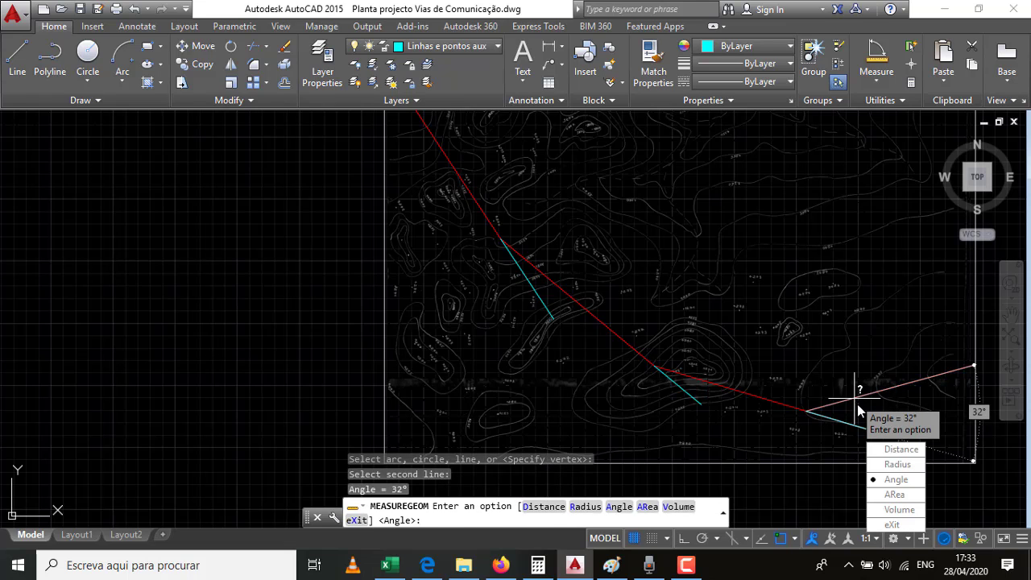
{"action": "key", "text": "Return"}
{"action": "key", "text": "Escape"}
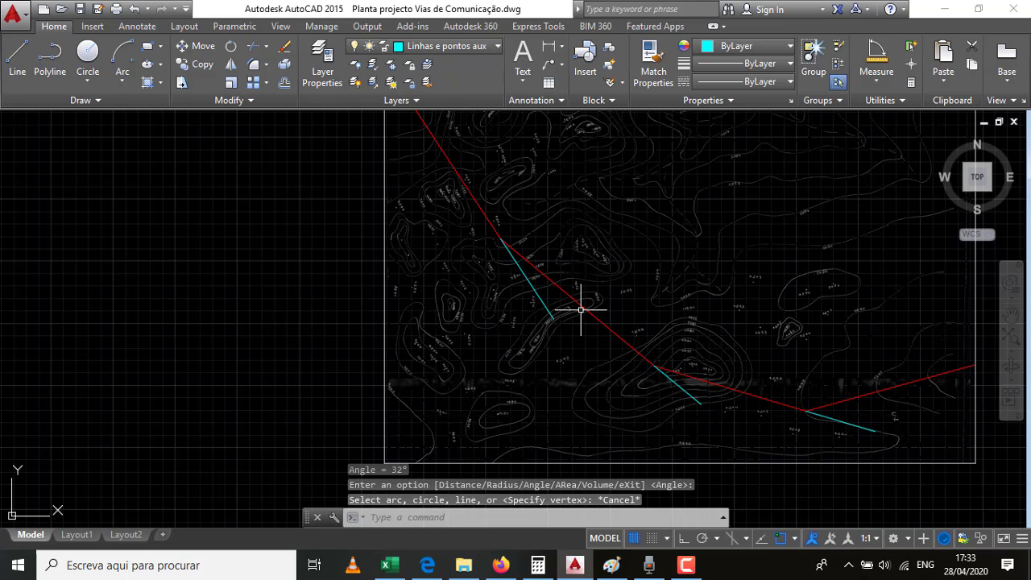
Look over the complete alignment, check the VT tangent lengths in the Paint curve table and return to AutoCAD.
{"action": "scroll", "coordinate": [602, 341], "scroll_direction": "down", "scroll_amount": 2}
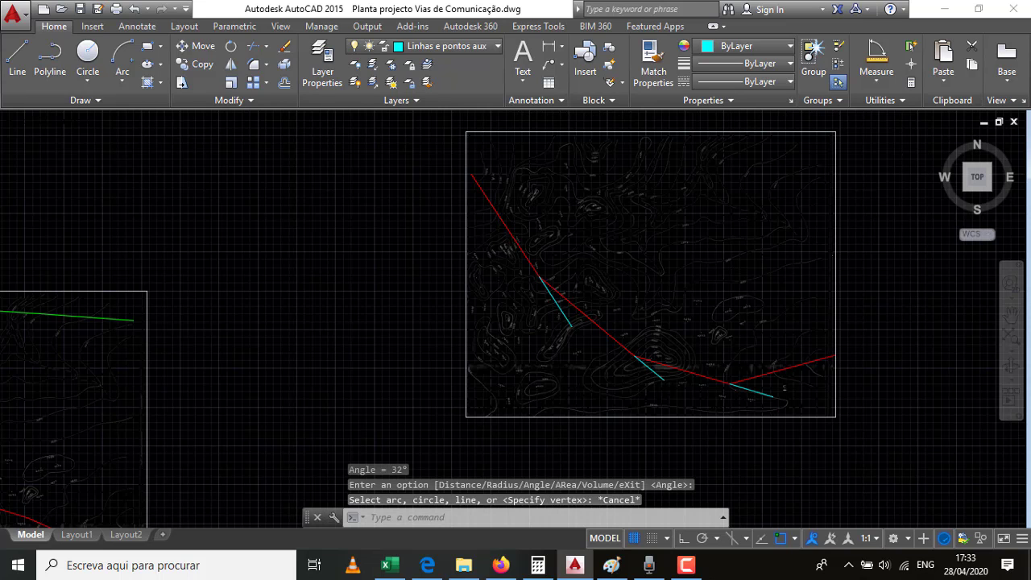
{"action": "scroll", "coordinate": [603, 317], "scroll_direction": "down", "scroll_amount": 2}
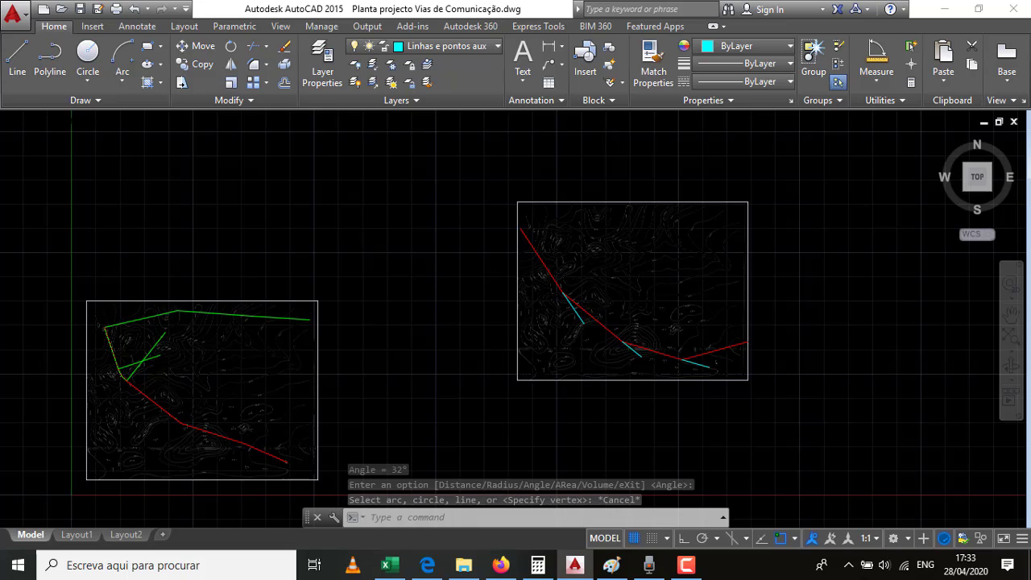
{"action": "scroll", "coordinate": [564, 241], "scroll_direction": "up", "scroll_amount": 5}
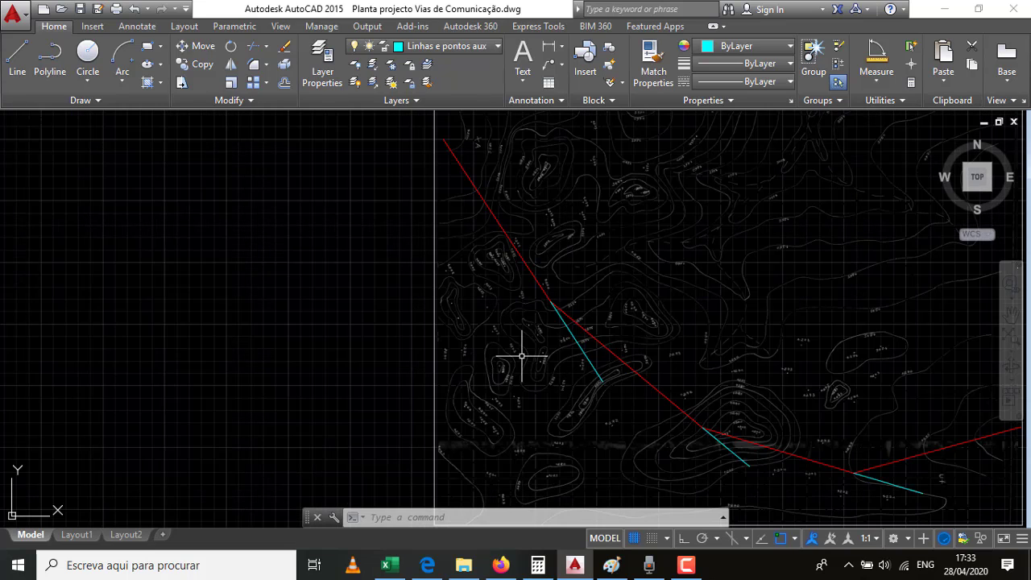
{"action": "left_click", "coordinate": [612, 563]}
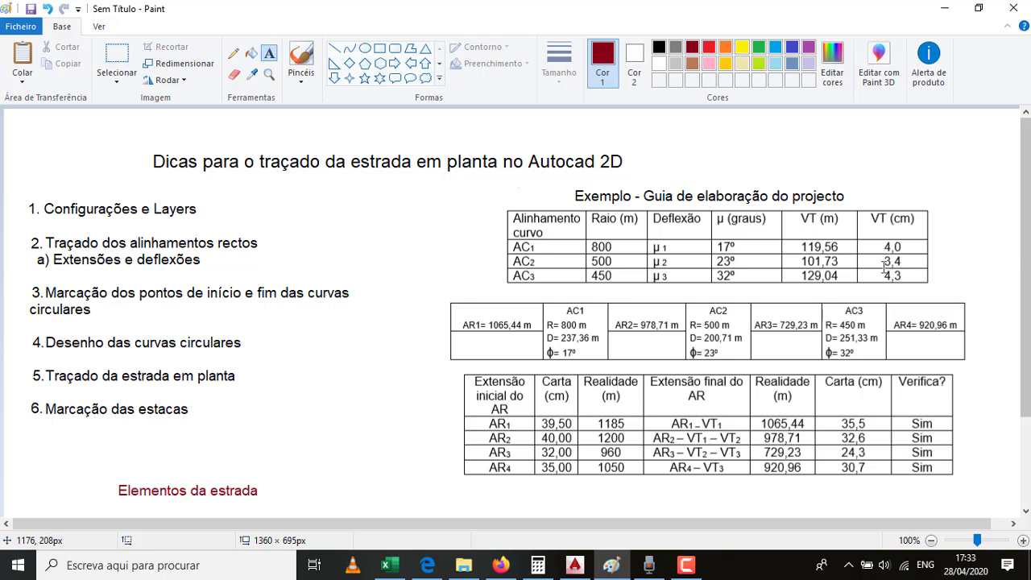
{"action": "left_click", "coordinate": [612, 564]}
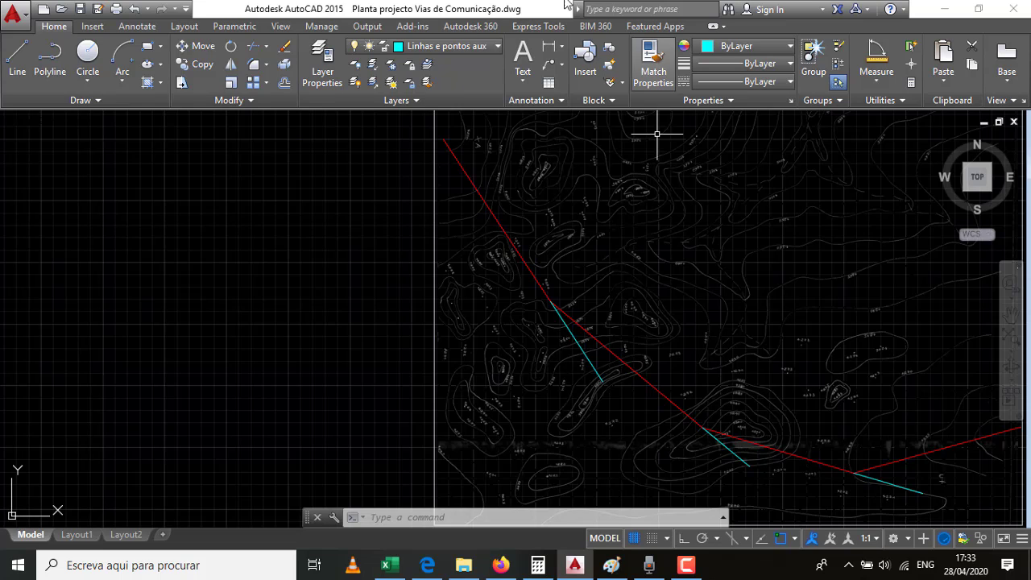
{"action": "left_click", "coordinate": [497, 47]}
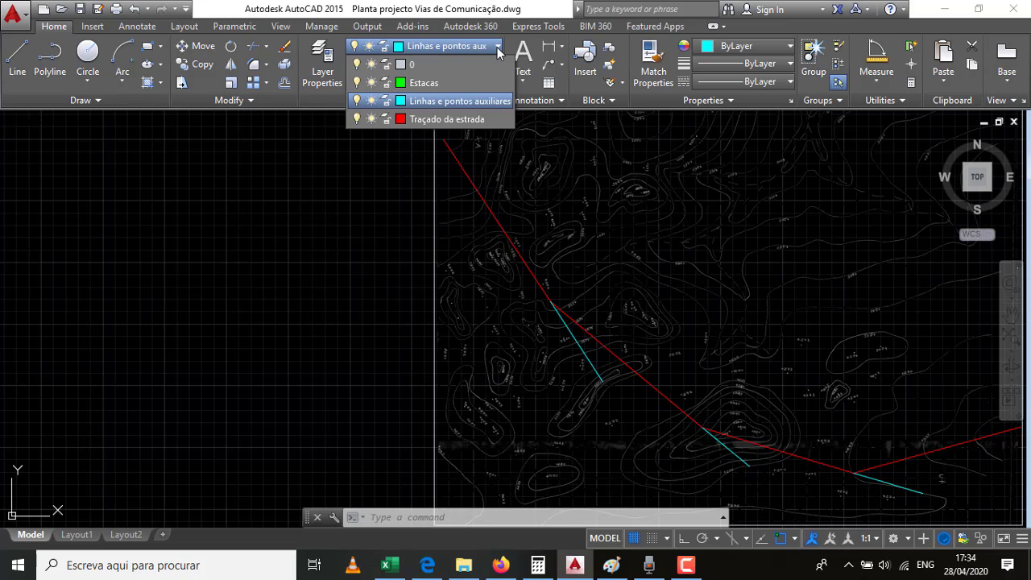
{"action": "left_click", "coordinate": [426, 84]}
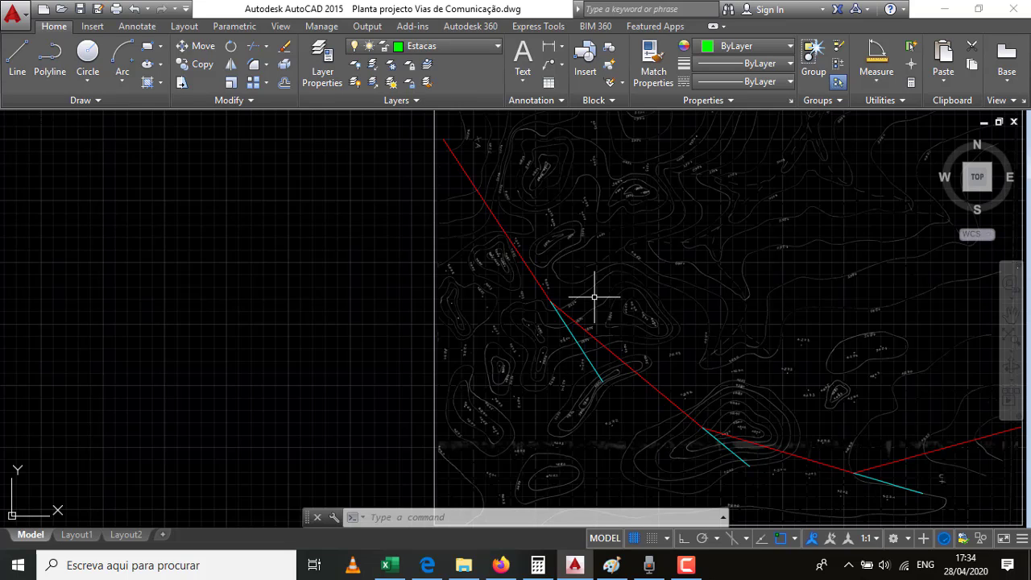
{"action": "left_click", "coordinate": [474, 47]}
{"action": "left_click", "coordinate": [432, 101]}
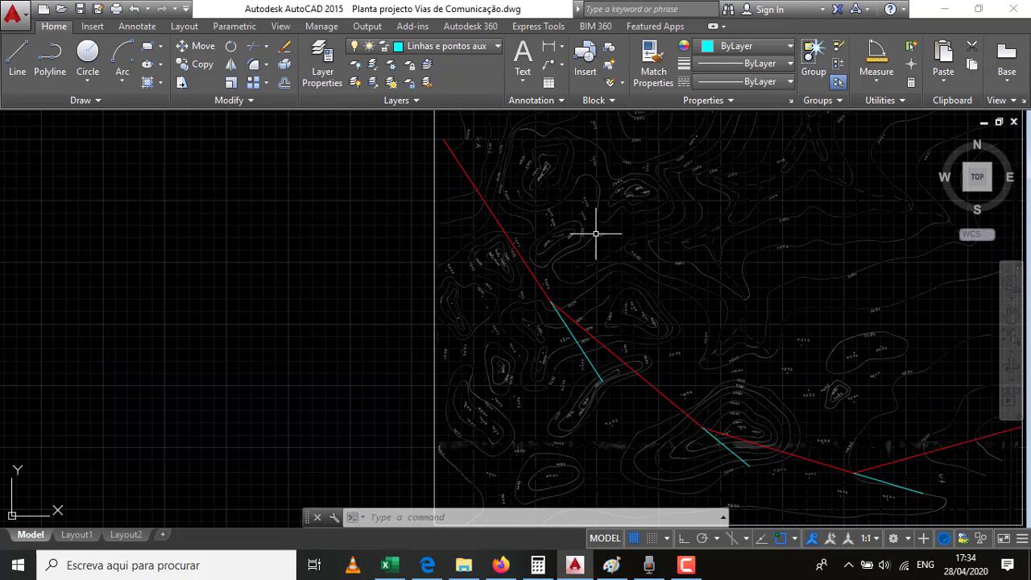
Place a point at the vertex between the first and second road segments and inspect it up close.
{"action": "type", "text": "PO"}
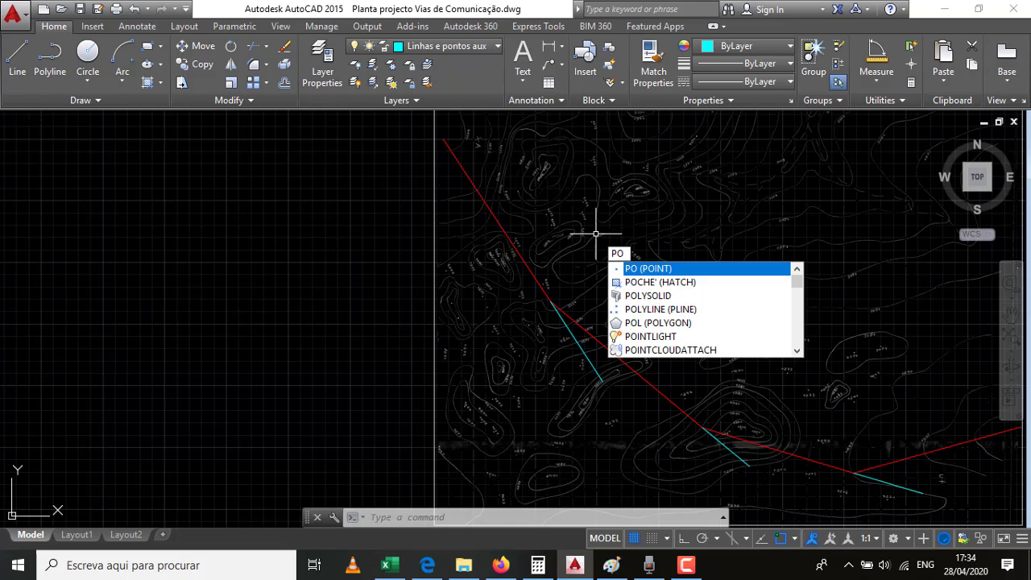
{"action": "key", "text": "Return"}
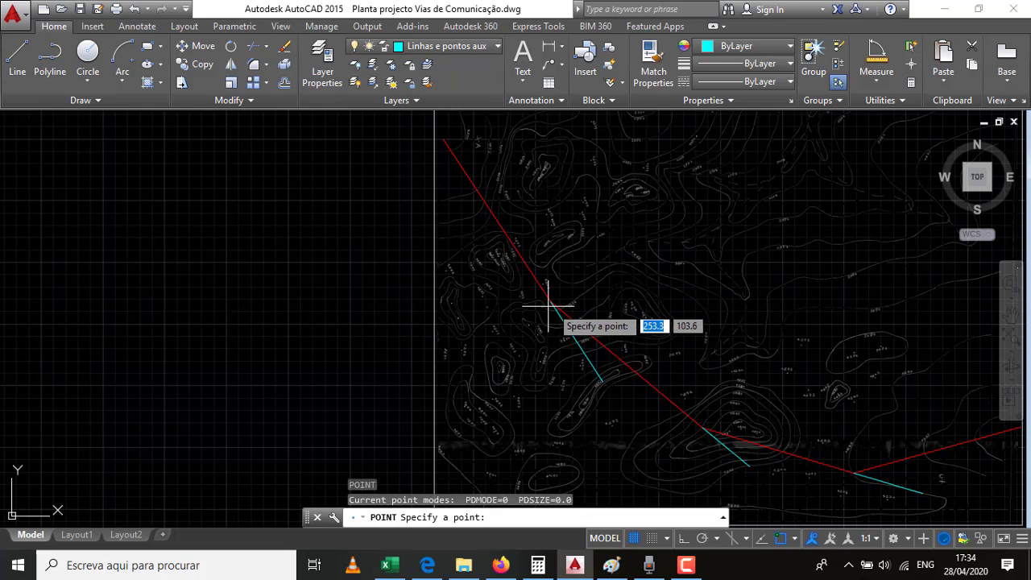
{"action": "left_click", "coordinate": [548, 306]}
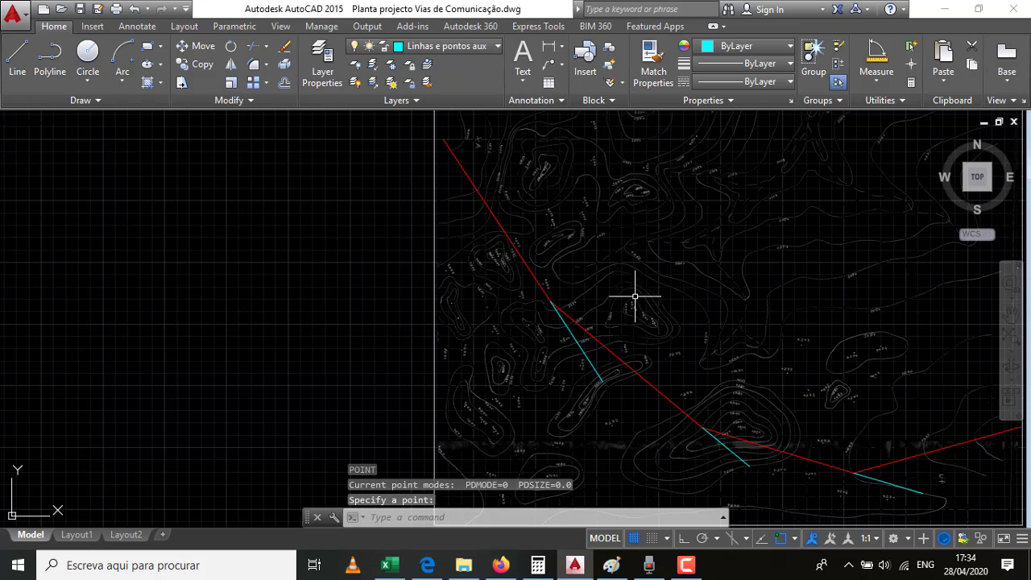
{"action": "scroll", "coordinate": [553, 299], "scroll_direction": "up", "scroll_amount": 5}
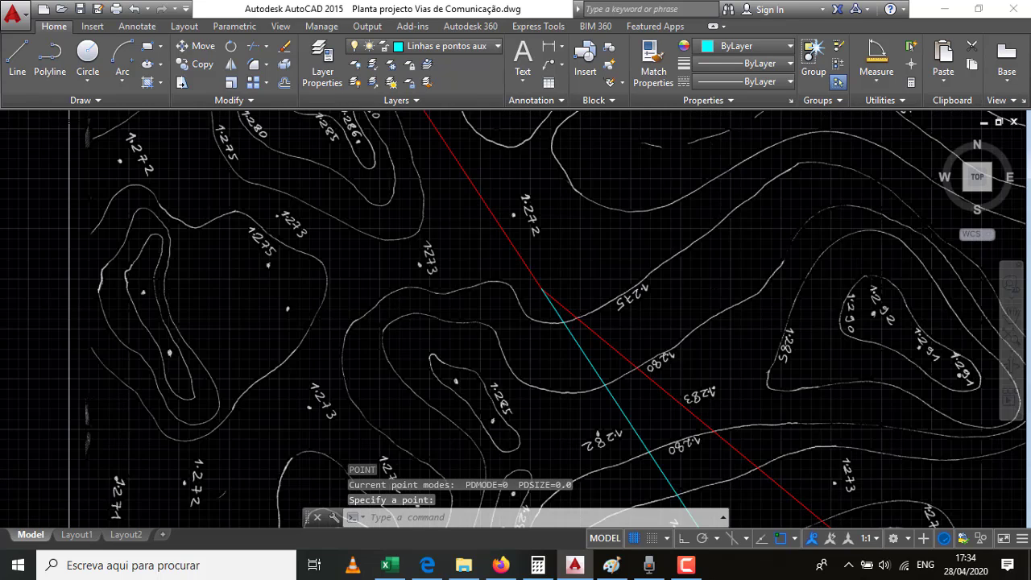
{"action": "scroll", "coordinate": [550, 292], "scroll_direction": "up", "scroll_amount": 4}
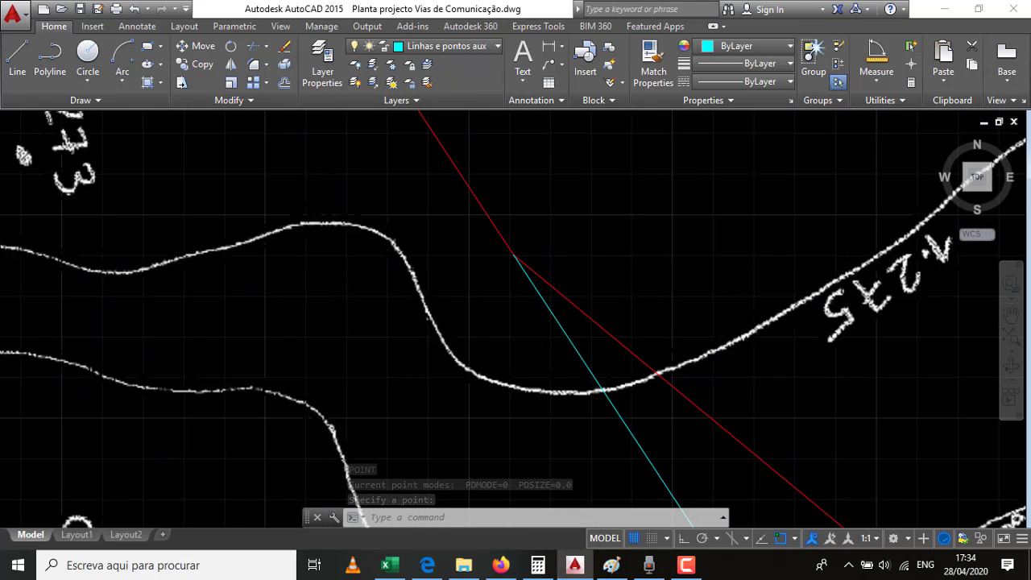
{"action": "scroll", "coordinate": [604, 278], "scroll_direction": "down", "scroll_amount": 2}
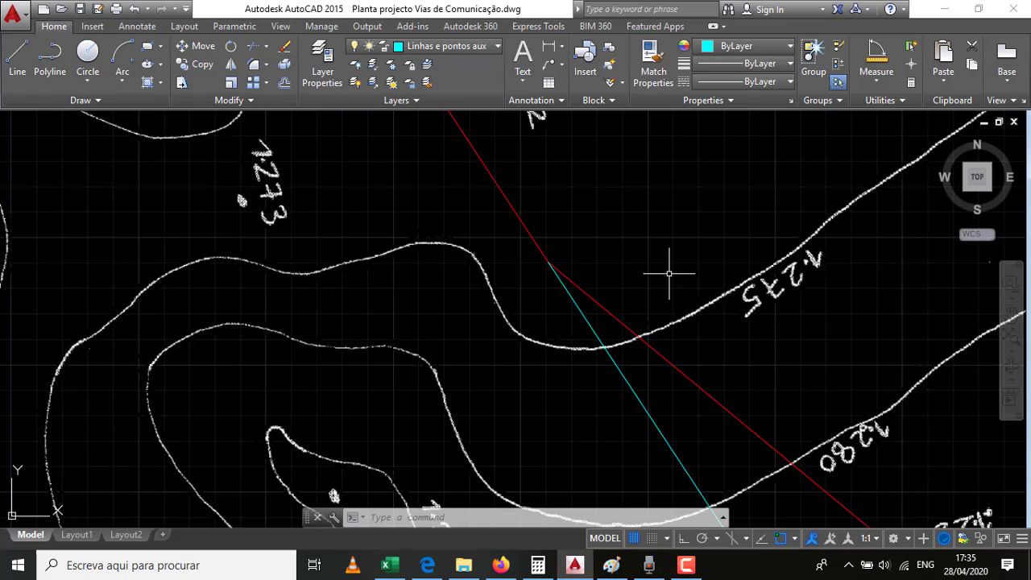
Set the point style to a circle crossed by an X and check the marker at the first vertex.
{"action": "type", "text": "DD"}
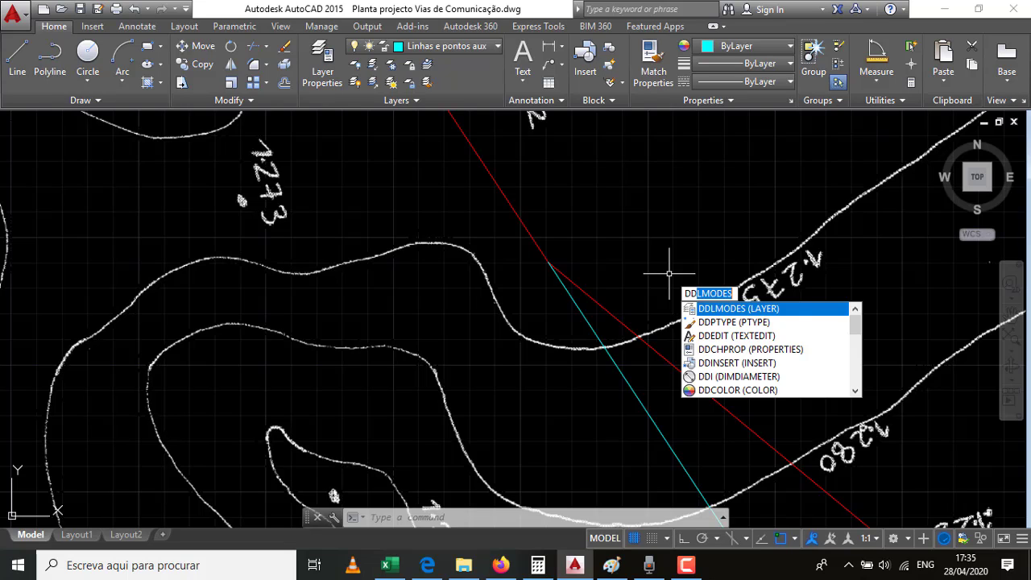
{"action": "type", "text": "PTYPE"}
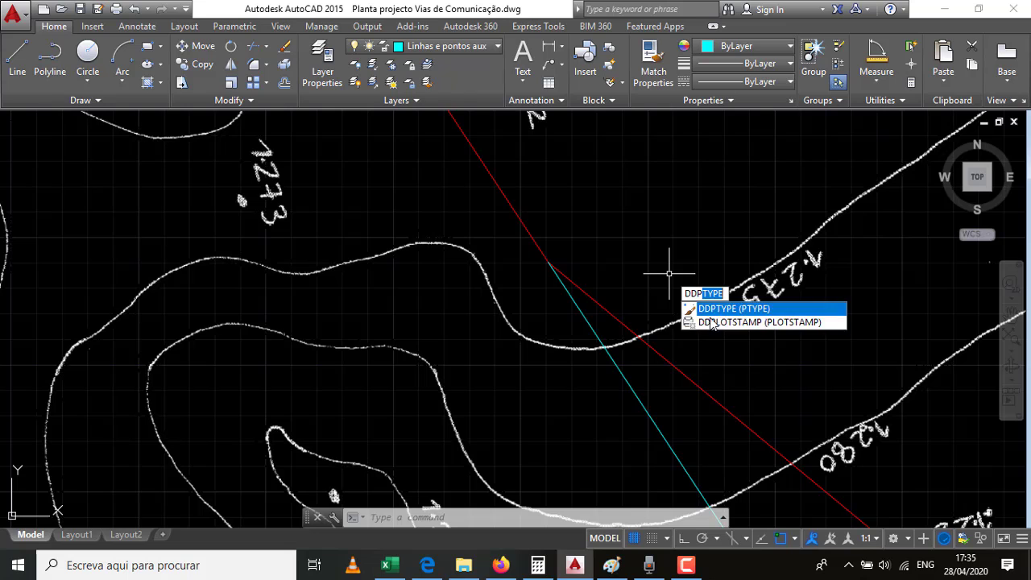
{"action": "left_click", "coordinate": [715, 310]}
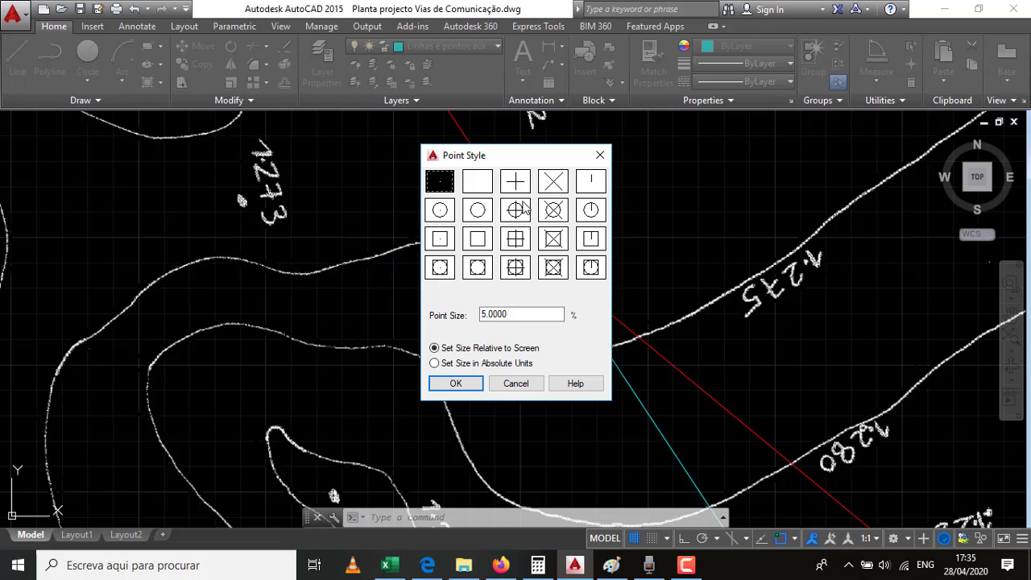
{"action": "left_click", "coordinate": [552, 210]}
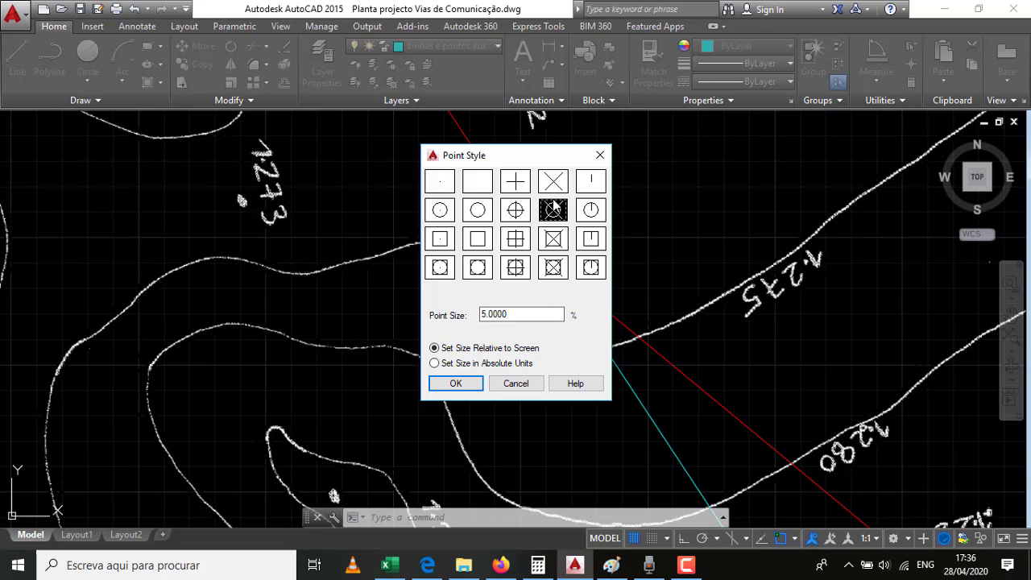
{"action": "left_click", "coordinate": [456, 383]}
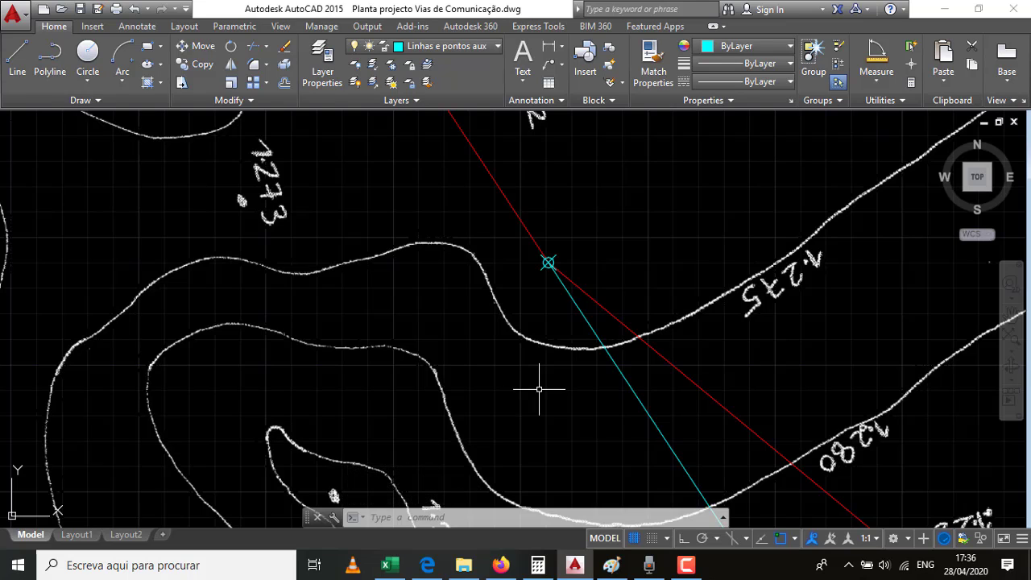
{"action": "scroll", "coordinate": [543, 384], "scroll_direction": "down", "scroll_amount": 4}
{"action": "scroll", "coordinate": [553, 369], "scroll_direction": "up", "scroll_amount": 5}
{"action": "scroll", "coordinate": [559, 346], "scroll_direction": "up", "scroll_amount": 2}
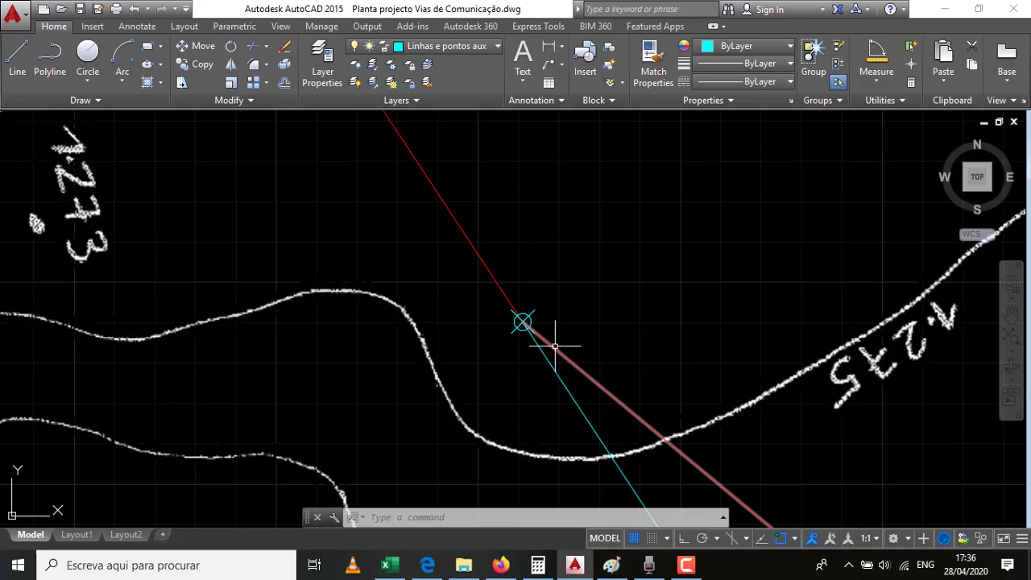
Regenerate the drawing to refresh the point marker's size at a wider zoom around the first vertex.
{"action": "scroll", "coordinate": [663, 277], "scroll_direction": "down", "scroll_amount": 4}
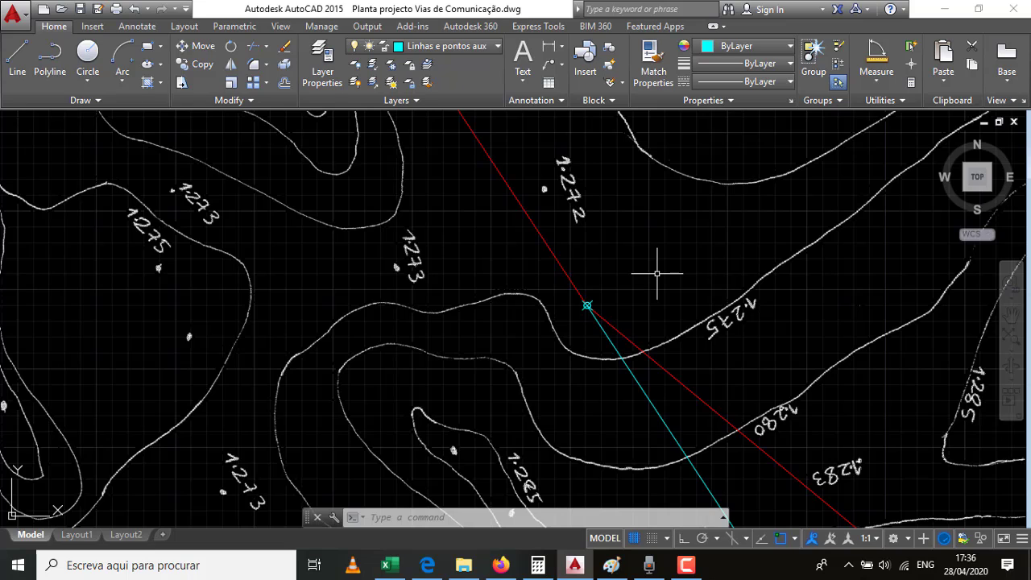
{"action": "type", "text": "R"}
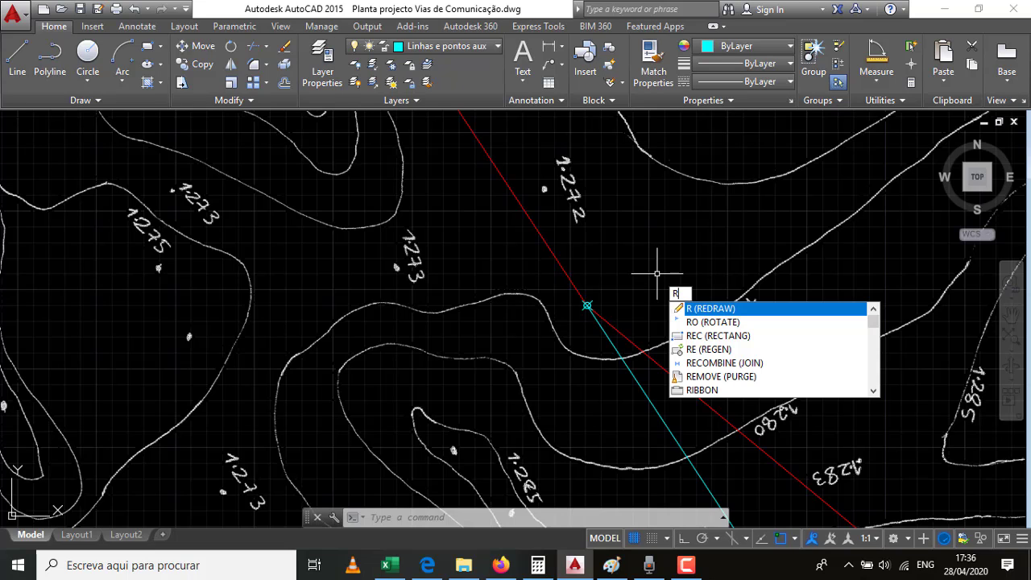
{"action": "type", "text": "E"}
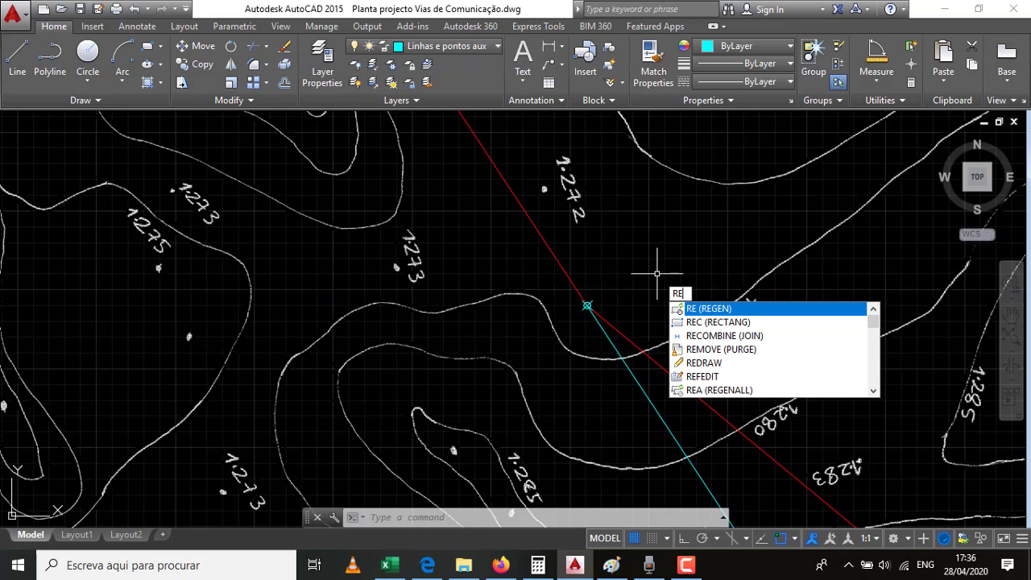
{"action": "key", "text": "Return"}
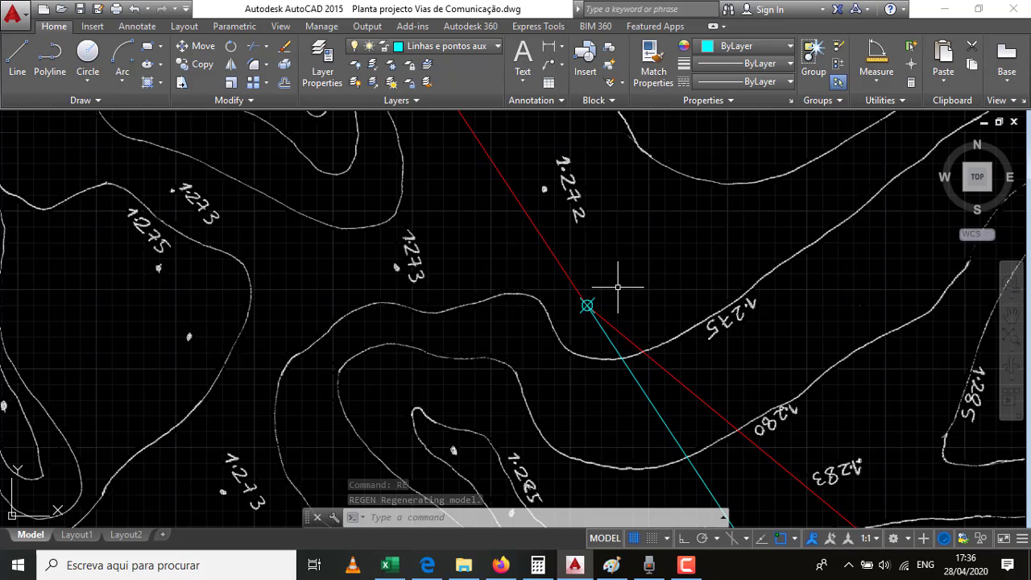
Place points at the second and third vertices of the red road alignment.
{"action": "scroll", "coordinate": [600, 298], "scroll_direction": "down", "scroll_amount": 2}
{"action": "scroll", "coordinate": [600, 297], "scroll_direction": "down", "scroll_amount": 2}
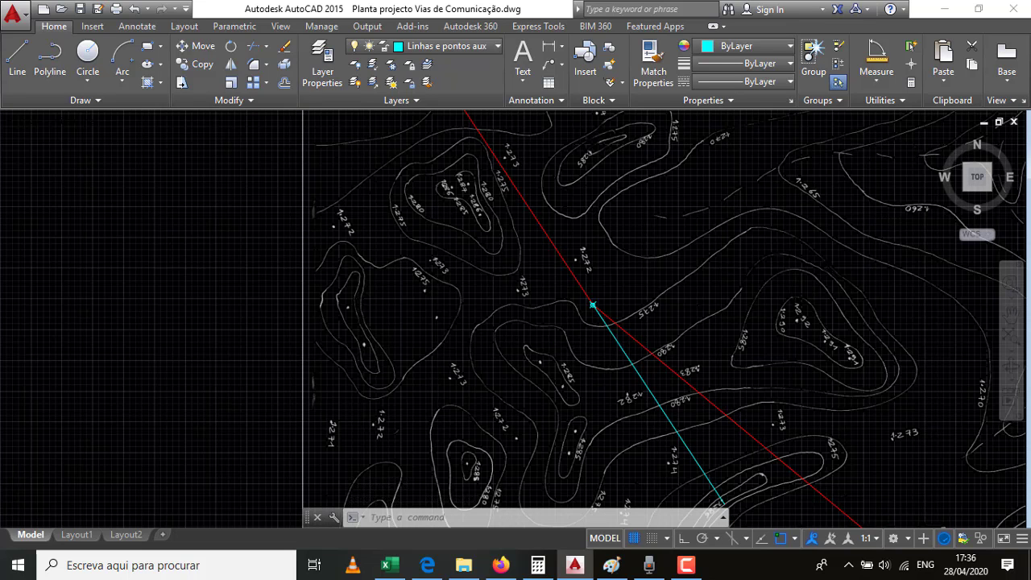
{"action": "scroll", "coordinate": [449, 256], "scroll_direction": "down", "scroll_amount": 2}
{"action": "scroll", "coordinate": [537, 234], "scroll_direction": "down", "scroll_amount": 2}
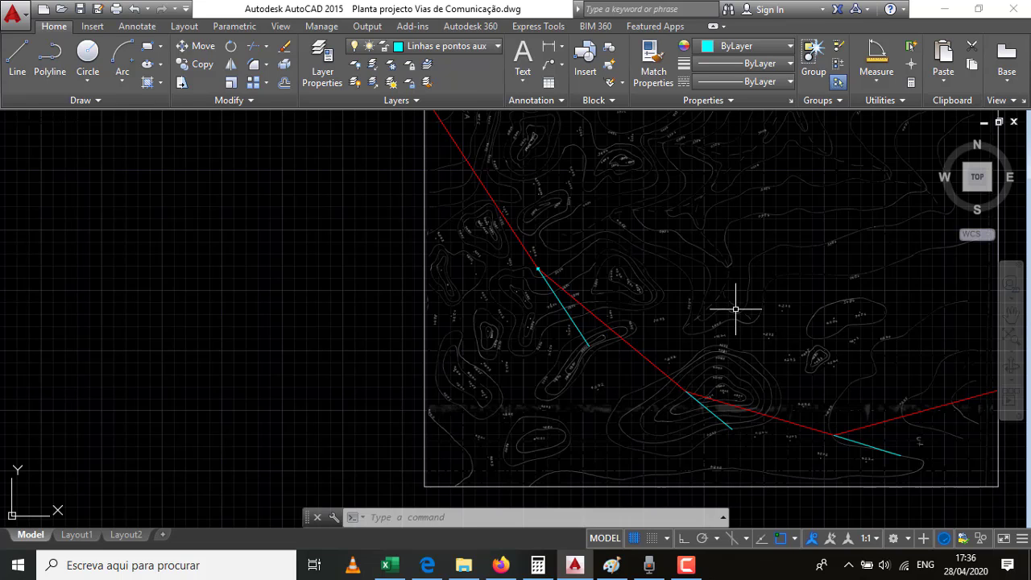
{"action": "type", "text": "PO"}
{"action": "key", "text": "Return"}
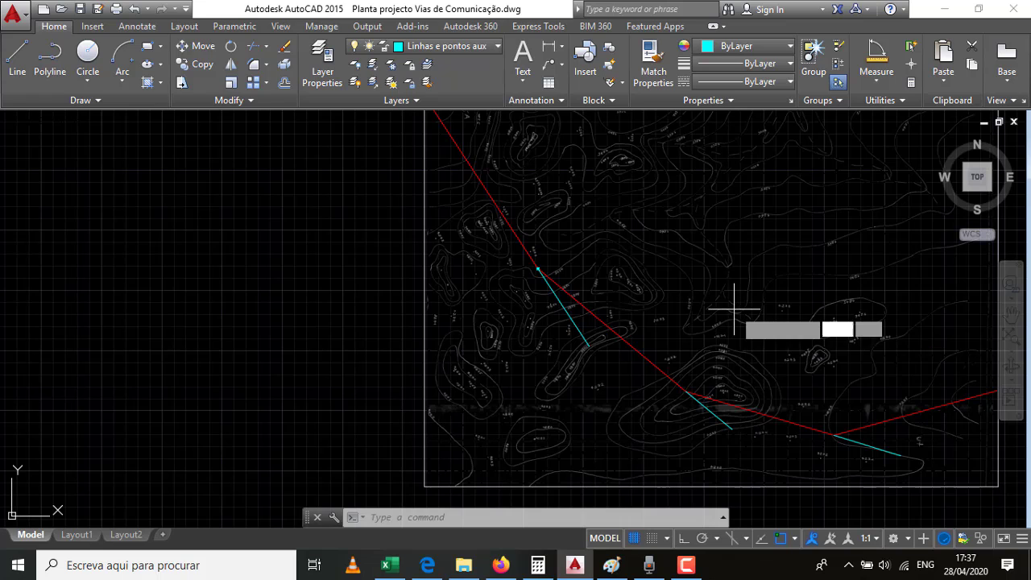
{"action": "left_click", "coordinate": [686, 392]}
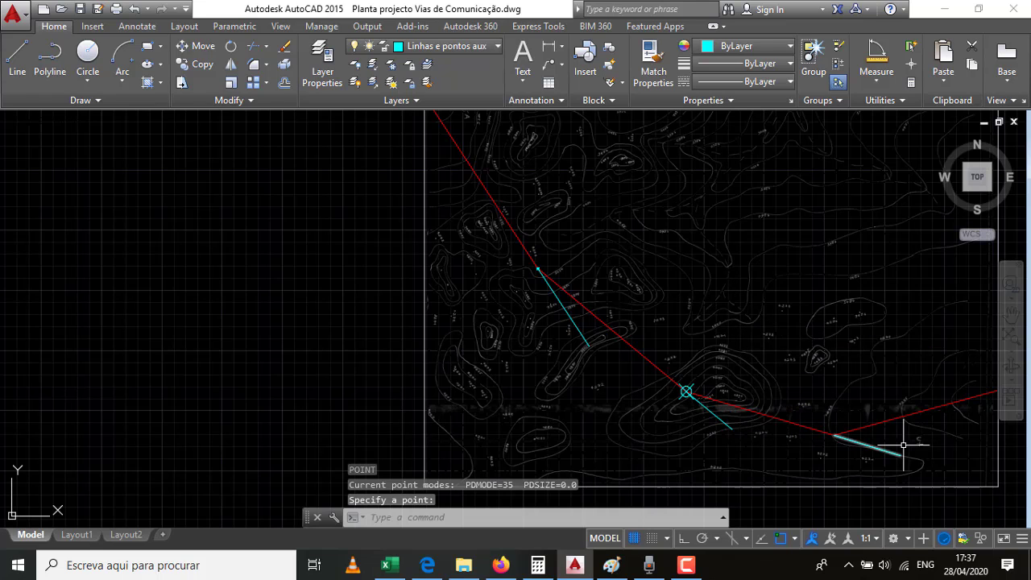
{"action": "key", "text": "Return"}
{"action": "left_click", "coordinate": [835, 435]}
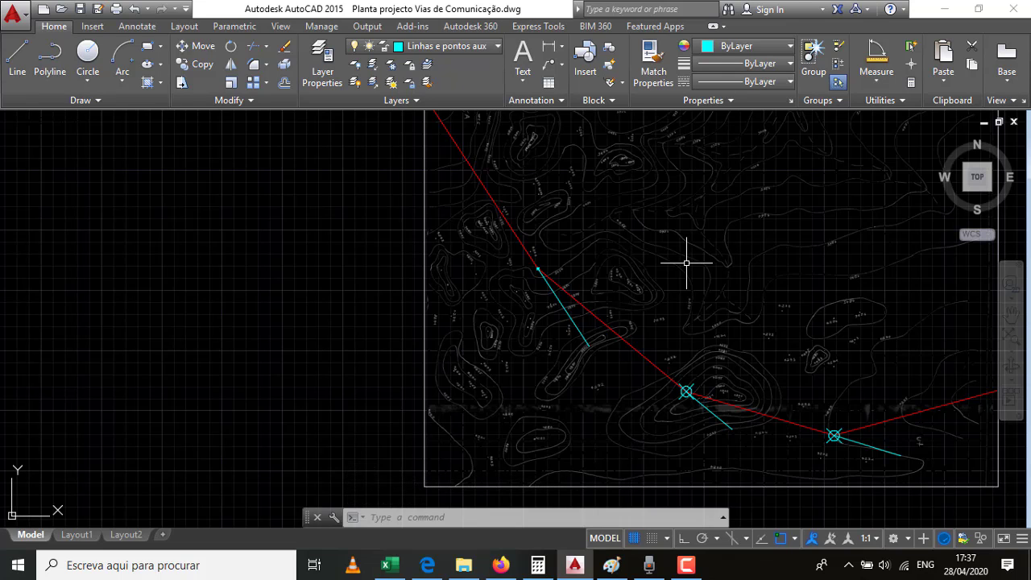
Regenerate the drawing to refresh the point markers and look over all three vertices on the map.
{"action": "type", "text": "r"}
{"action": "key", "text": "Return"}
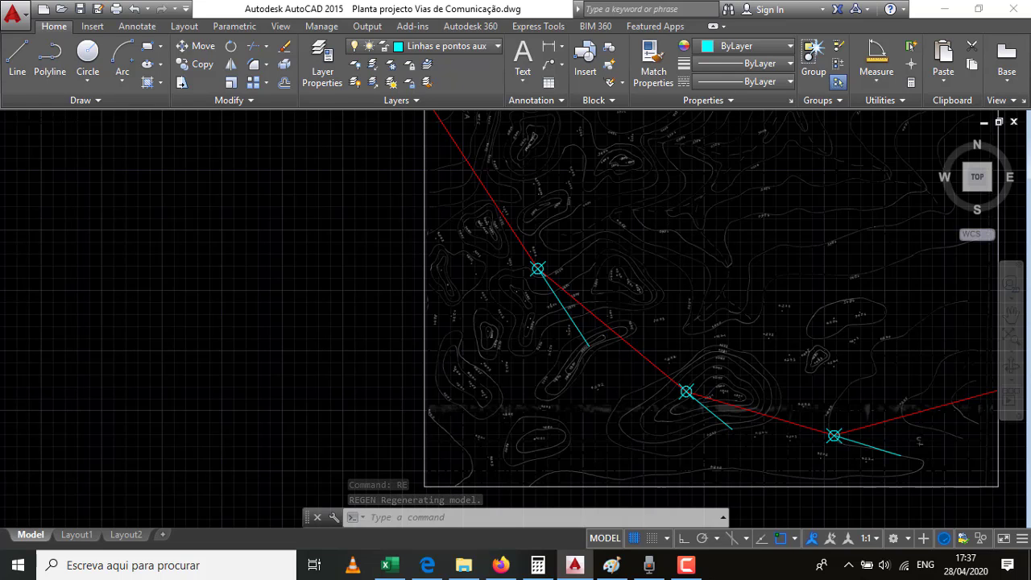
{"action": "scroll", "coordinate": [677, 223], "scroll_direction": "down", "scroll_amount": 2}
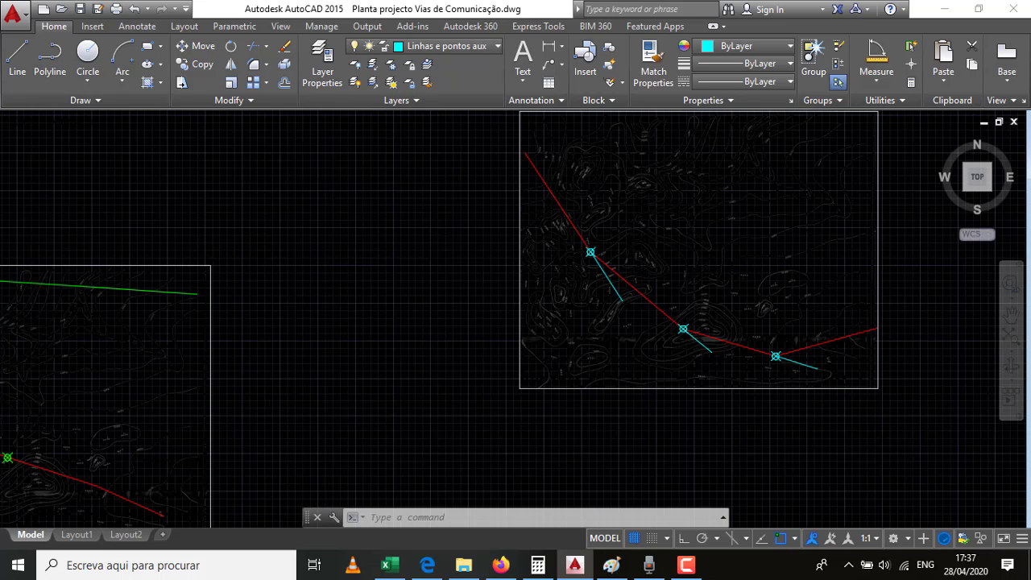
{"action": "scroll", "coordinate": [616, 346], "scroll_direction": "down", "scroll_amount": 2}
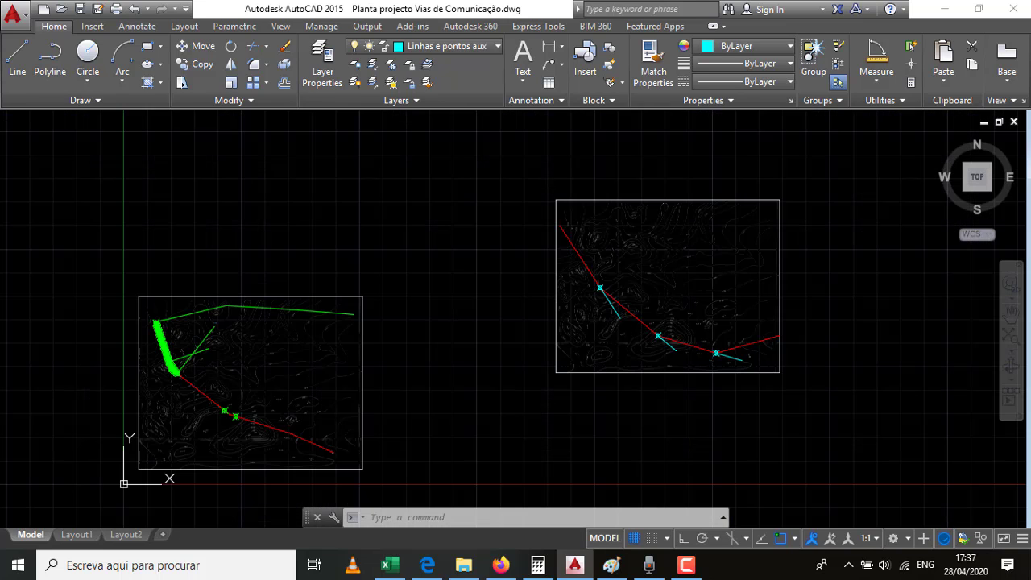
{"action": "scroll", "coordinate": [598, 351], "scroll_direction": "up", "scroll_amount": 2}
{"action": "scroll", "coordinate": [524, 358], "scroll_direction": "up", "scroll_amount": 4}
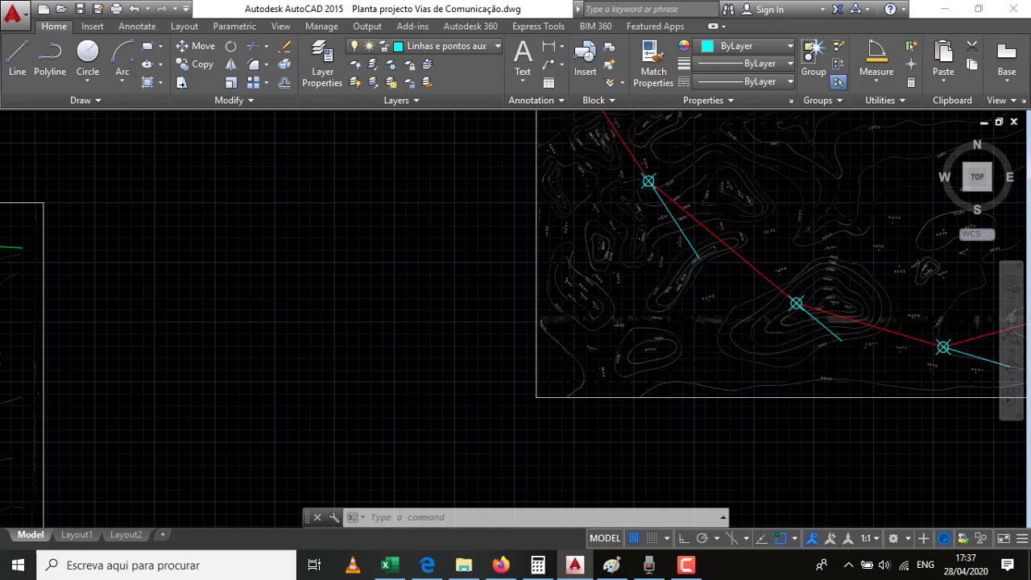
{"action": "scroll", "coordinate": [530, 347], "scroll_direction": "down", "scroll_amount": 2}
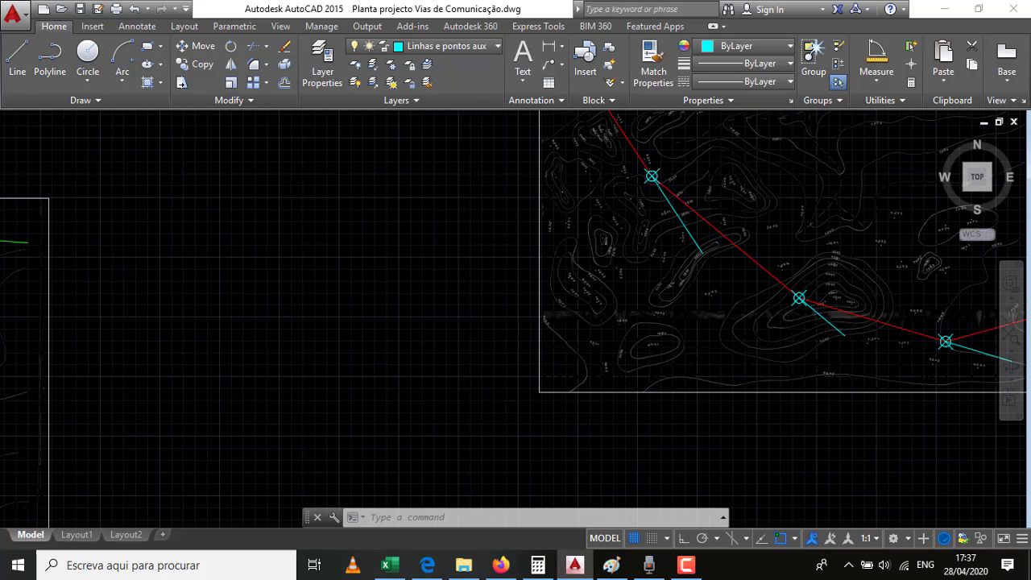
{"action": "scroll", "coordinate": [538, 337], "scroll_direction": "down", "scroll_amount": 2}
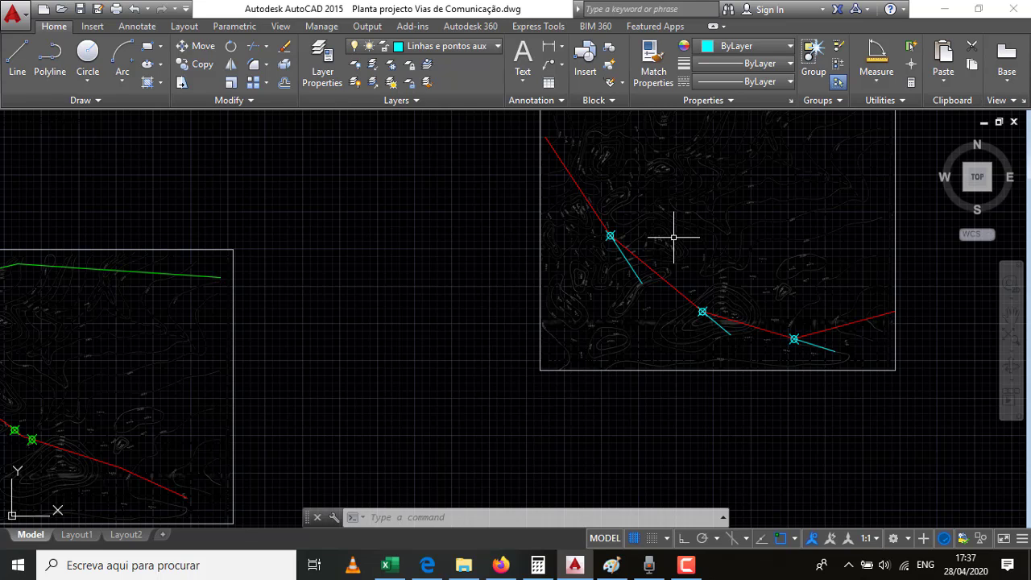
Reopen the point style settings, check the point size and accept them as they are.
{"action": "type", "text": "dd"}
{"action": "key", "text": "Down"}
{"action": "key", "text": "Return"}
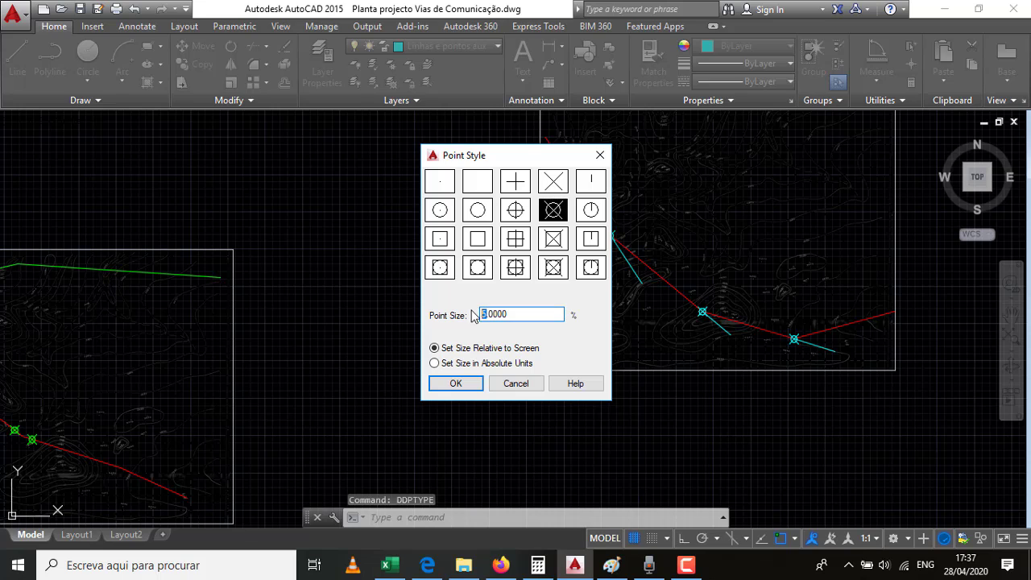
{"action": "left_click", "coordinate": [467, 384]}
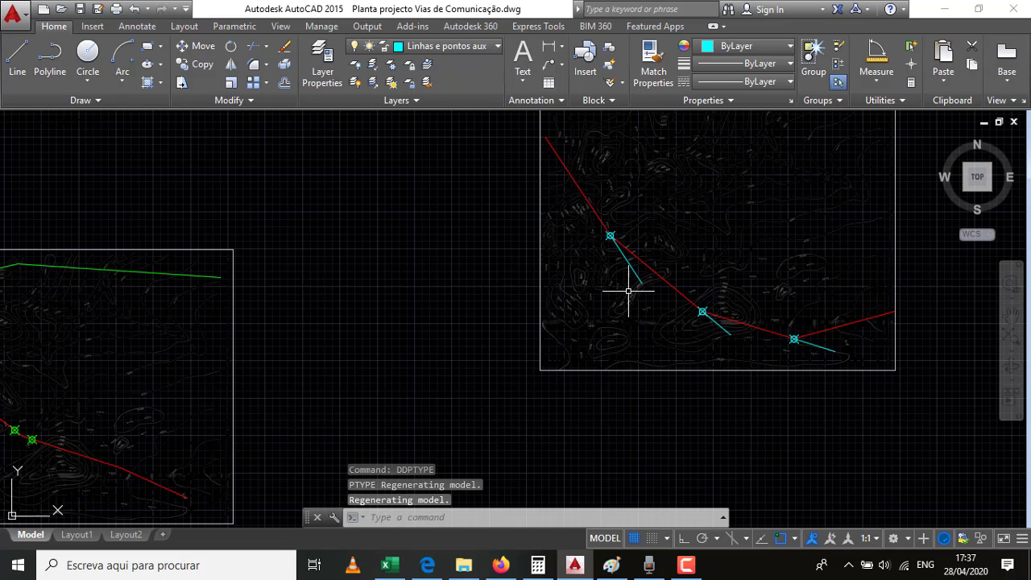
Examine the vertex point markers up close and across the complete road alignment.
{"action": "scroll", "coordinate": [606, 235], "scroll_direction": "up", "scroll_amount": 6}
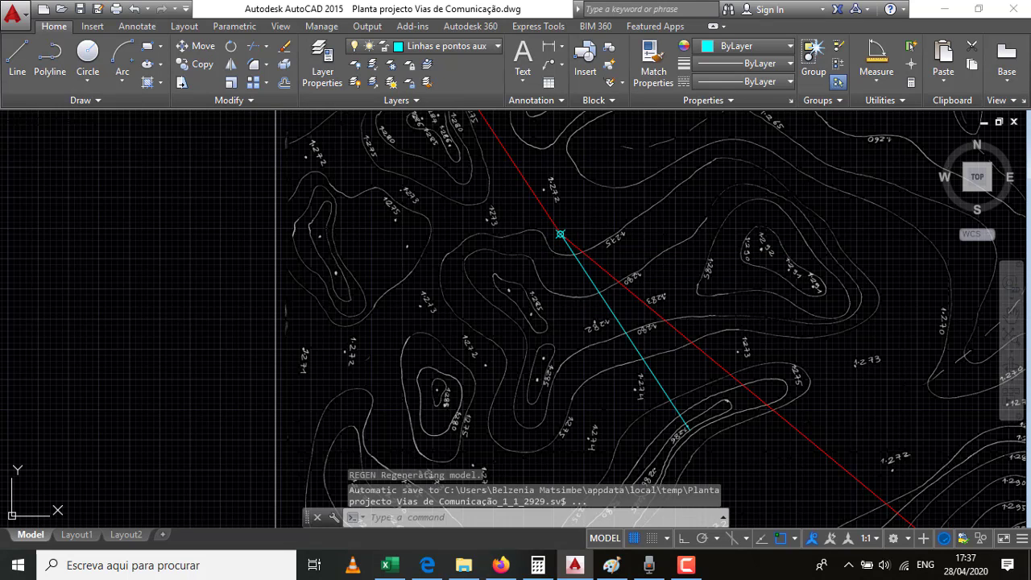
{"action": "scroll", "coordinate": [548, 201], "scroll_direction": "down", "scroll_amount": 5}
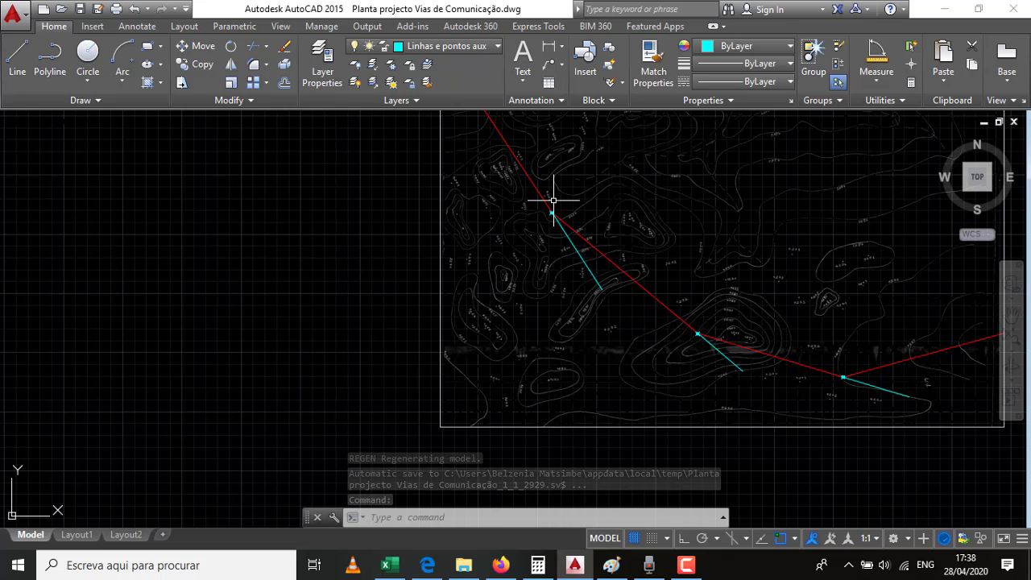
{"action": "scroll", "coordinate": [554, 200], "scroll_direction": "up", "scroll_amount": 6}
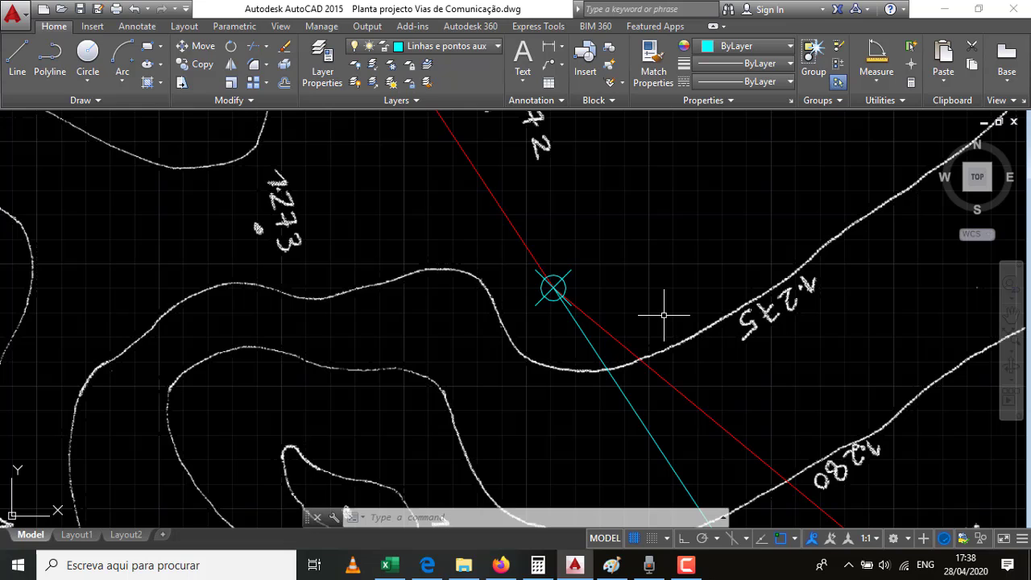
{"action": "scroll", "coordinate": [563, 283], "scroll_direction": "down", "scroll_amount": 4}
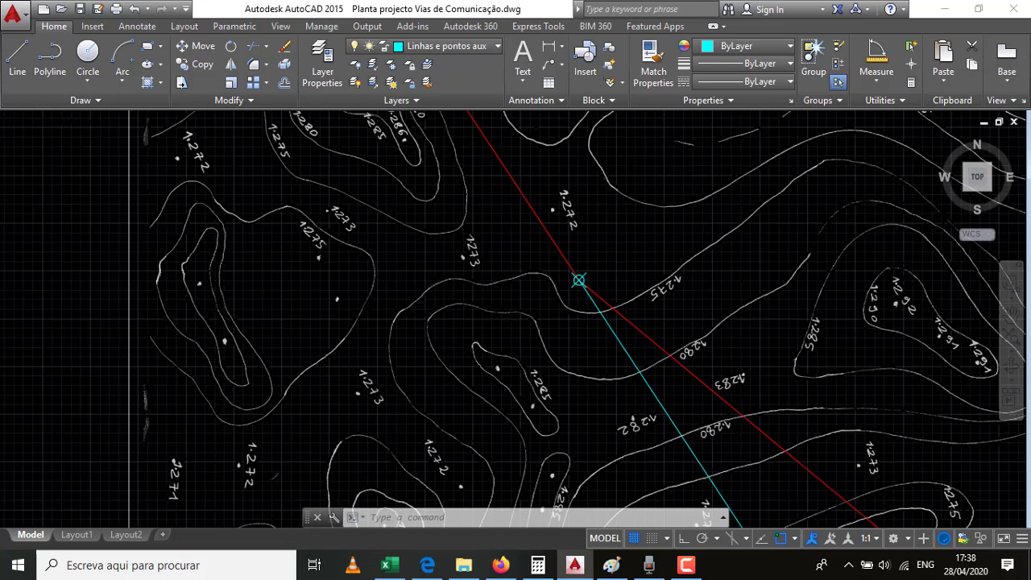
{"action": "scroll", "coordinate": [512, 278], "scroll_direction": "down", "scroll_amount": 1}
{"action": "scroll", "coordinate": [513, 279], "scroll_direction": "down", "scroll_amount": 1}
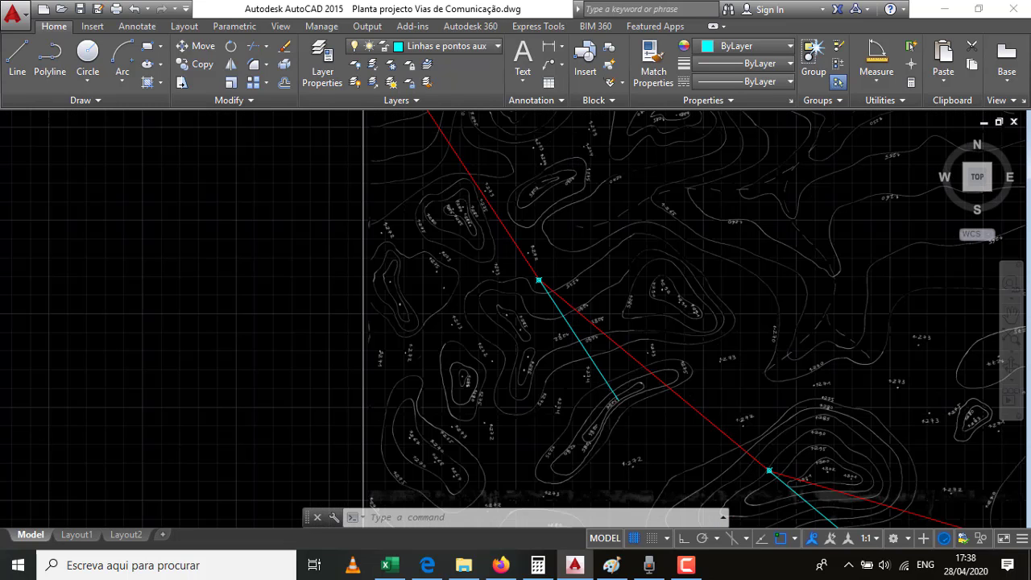
{"action": "scroll", "coordinate": [512, 280], "scroll_direction": "down", "scroll_amount": 1}
{"action": "scroll", "coordinate": [516, 280], "scroll_direction": "down", "scroll_amount": 1}
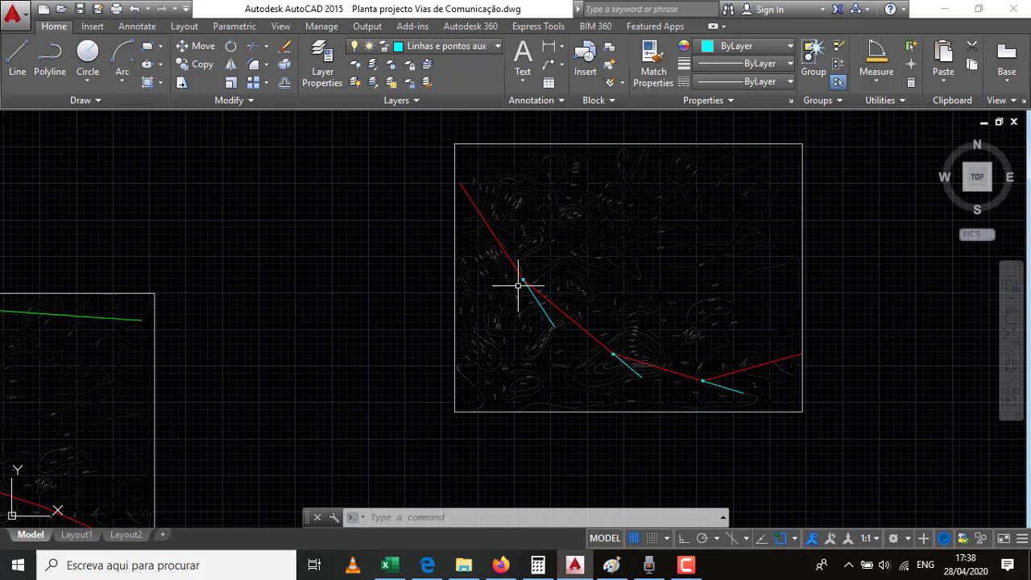
Turn the Linhas e pontos auxiliares layer off and back on to compare the alignment with and without auxiliary objects.
{"action": "left_click", "coordinate": [497, 46]}
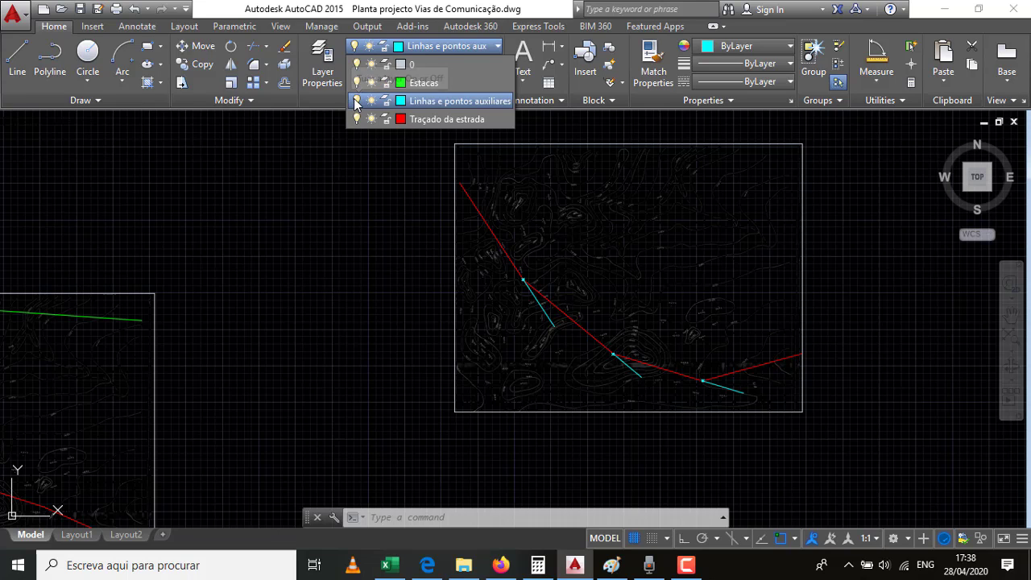
{"action": "left_click", "coordinate": [358, 101]}
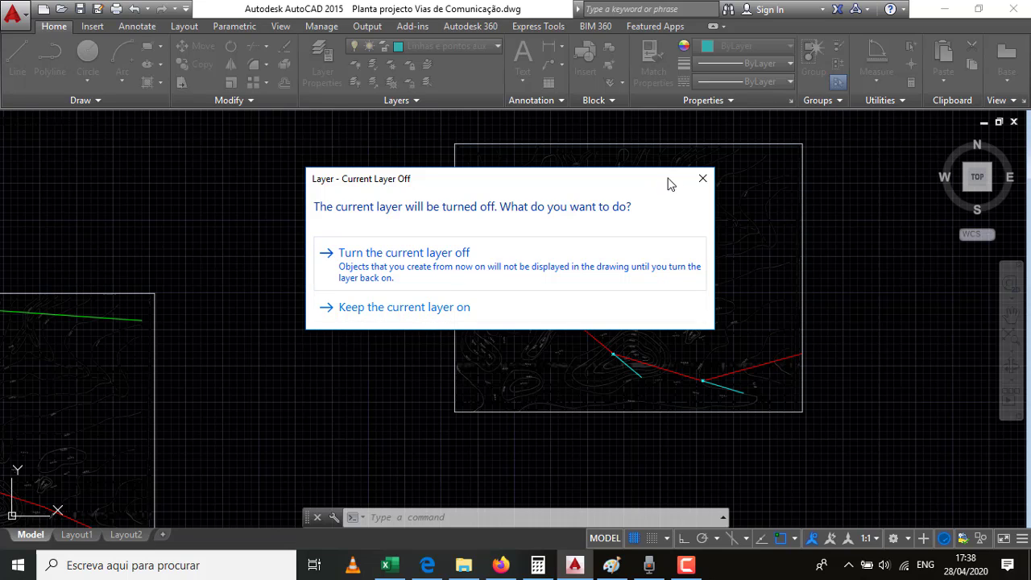
{"action": "left_click", "coordinate": [400, 272]}
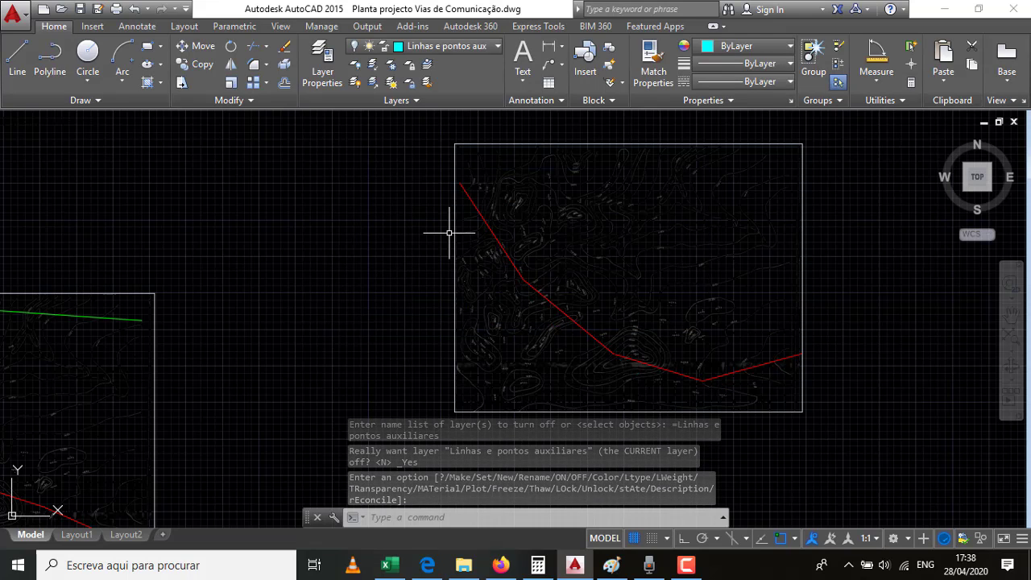
{"action": "left_click", "coordinate": [357, 48]}
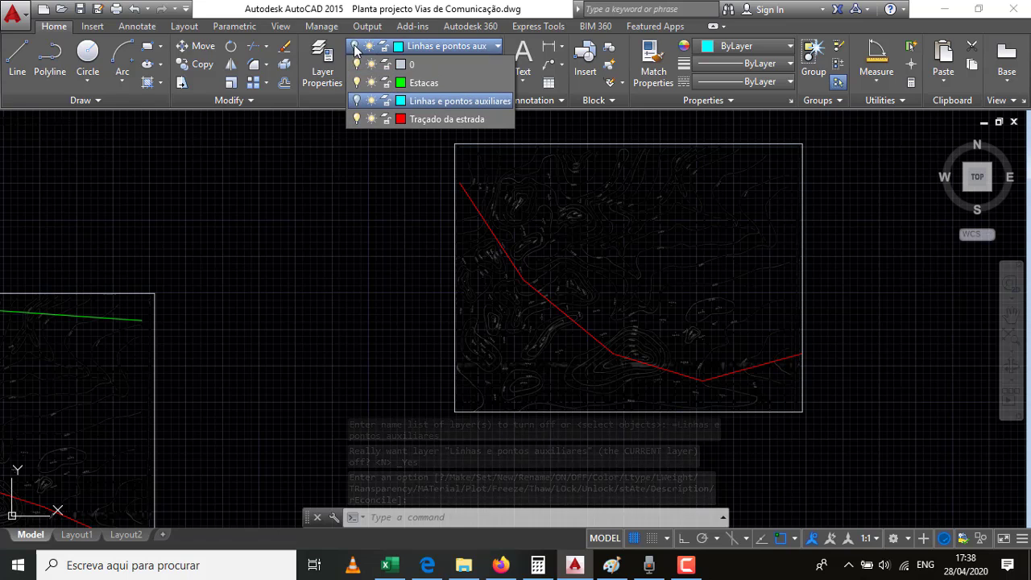
{"action": "left_click", "coordinate": [357, 101]}
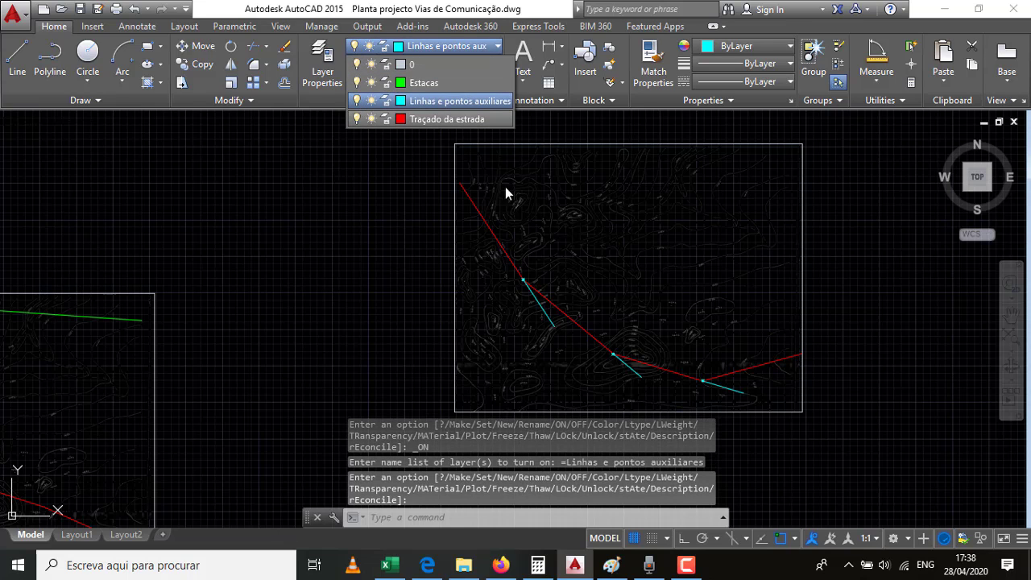
Turn off the Linhas e pontos auxiliares layer and make Estacas the current layer.
{"action": "left_click", "coordinate": [356, 100]}
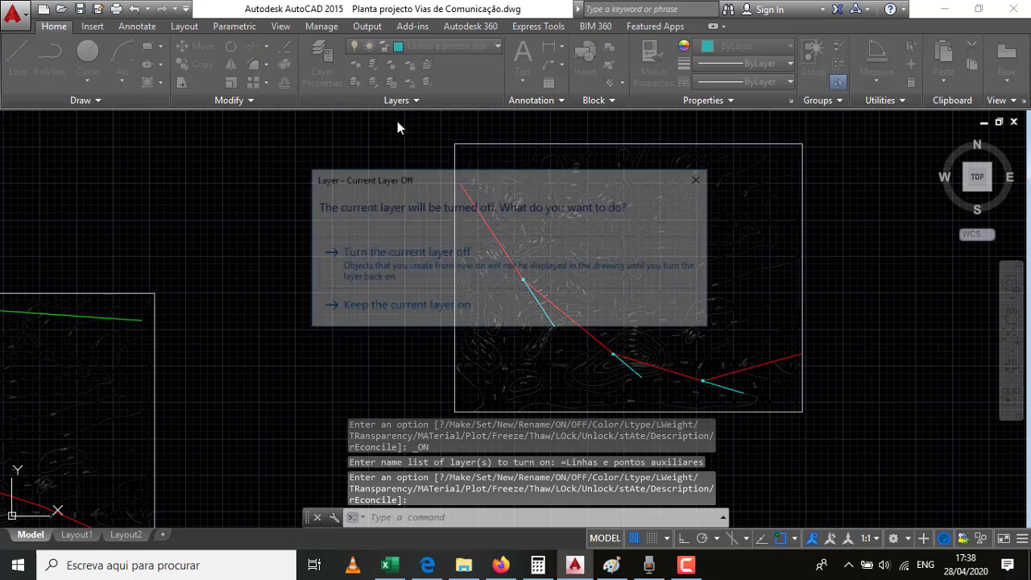
{"action": "left_click", "coordinate": [387, 260]}
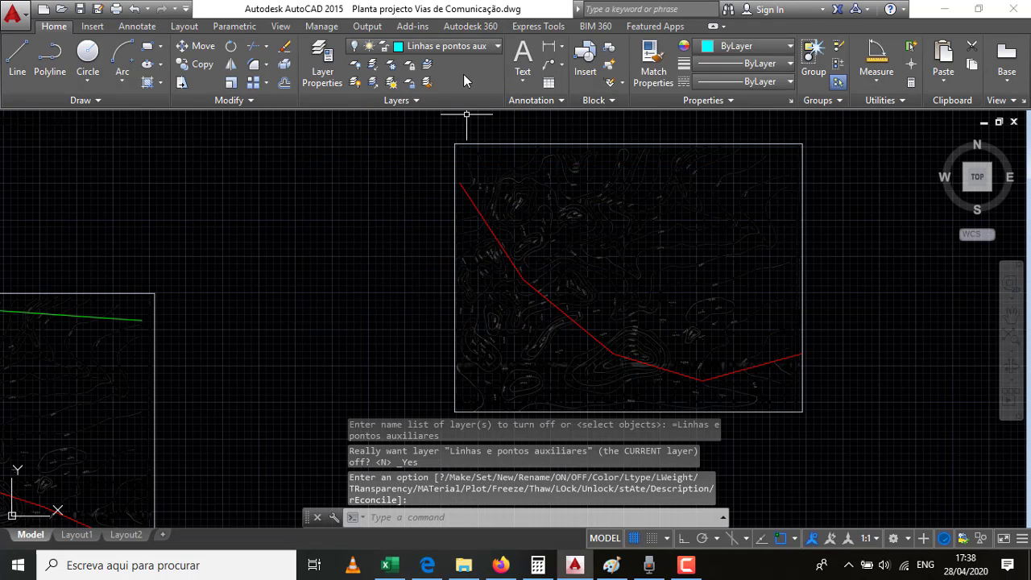
{"action": "left_click", "coordinate": [498, 49]}
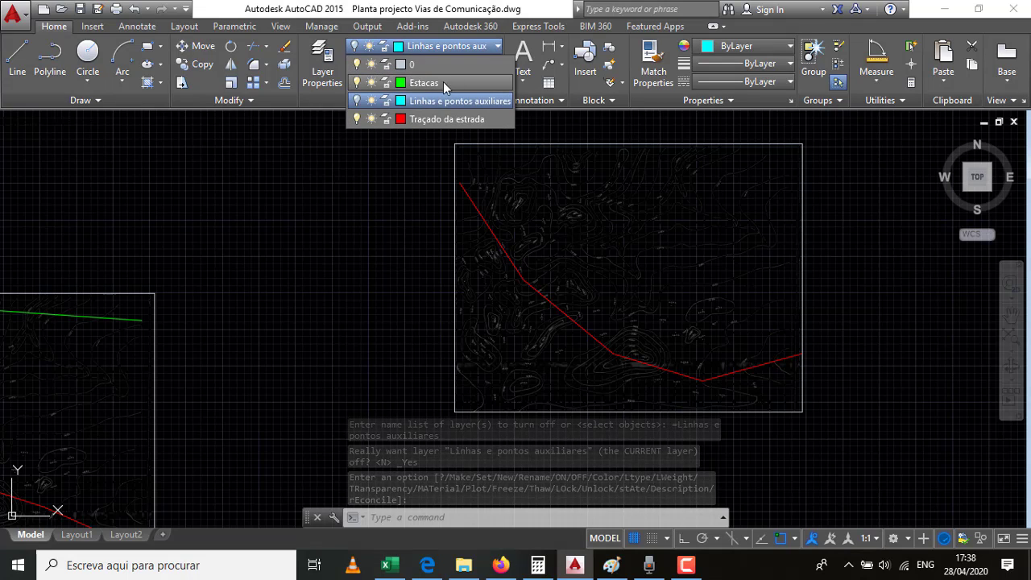
{"action": "left_click", "coordinate": [425, 83]}
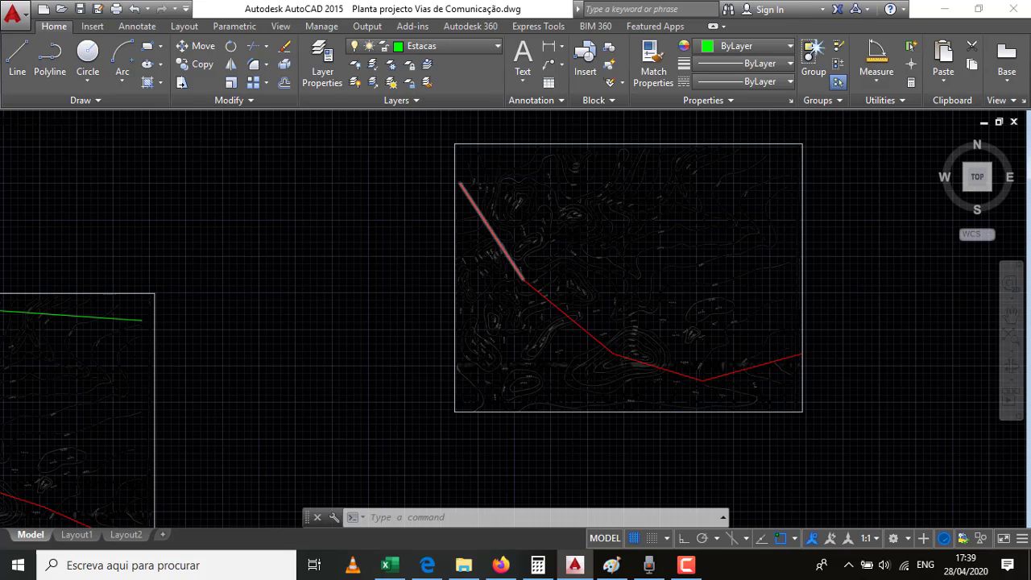
Check curve AC1's VT in the Paint guide table and place a point on the road alignment's first vertex.
{"action": "scroll", "coordinate": [522, 278], "scroll_direction": "up", "scroll_amount": 4}
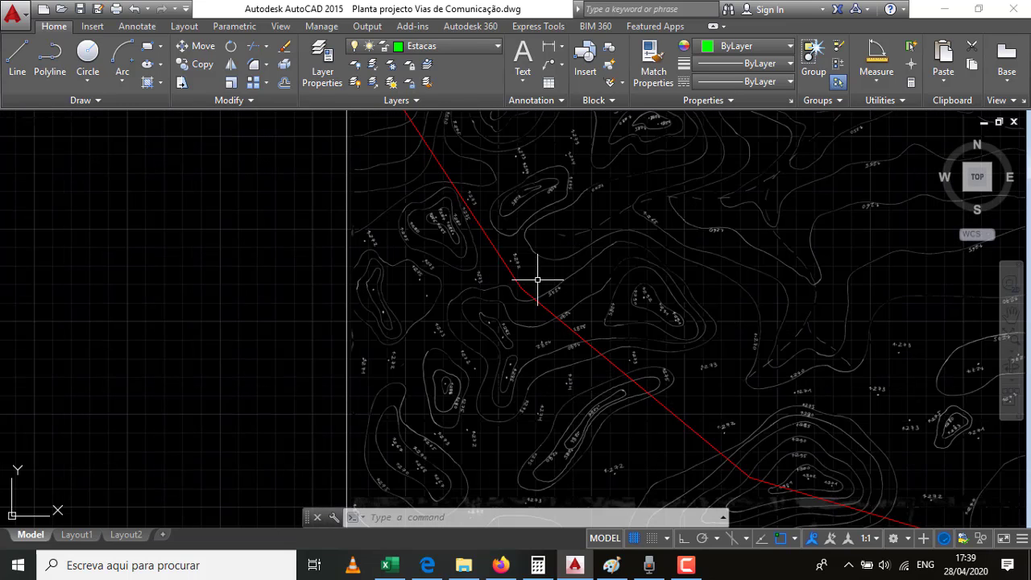
{"action": "type", "text": "PO"}
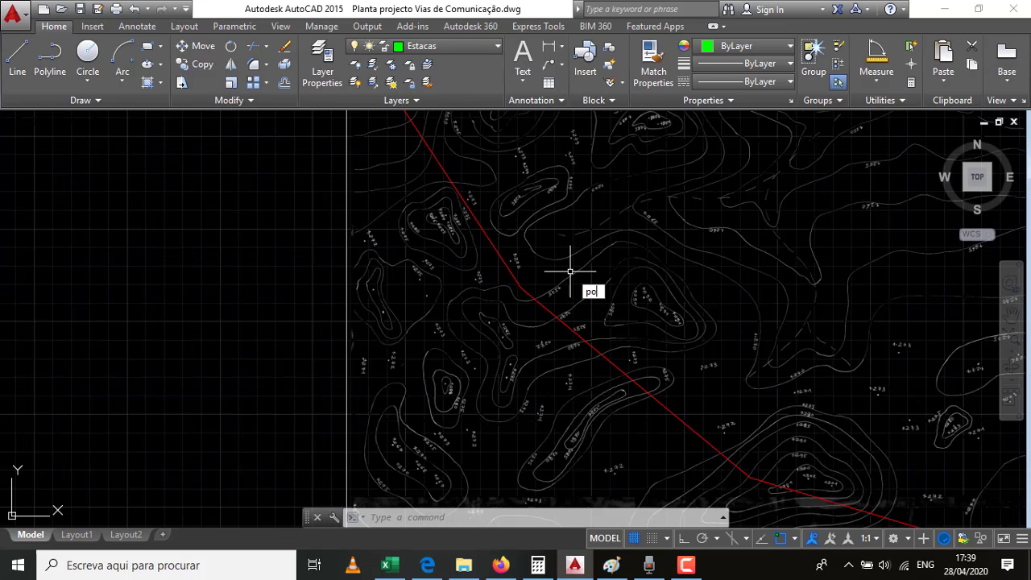
{"action": "key", "text": "Return"}
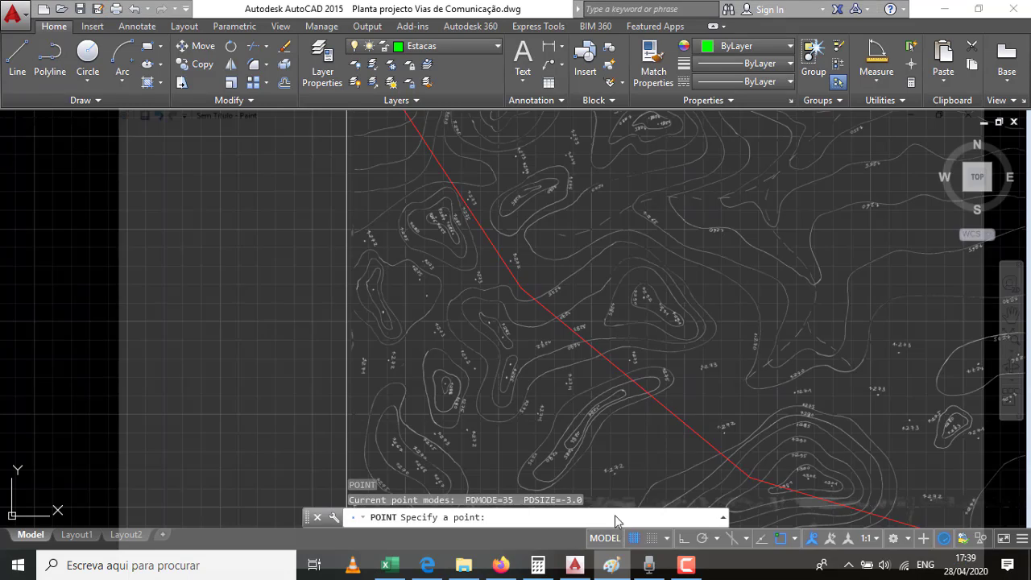
{"action": "left_click", "coordinate": [610, 568]}
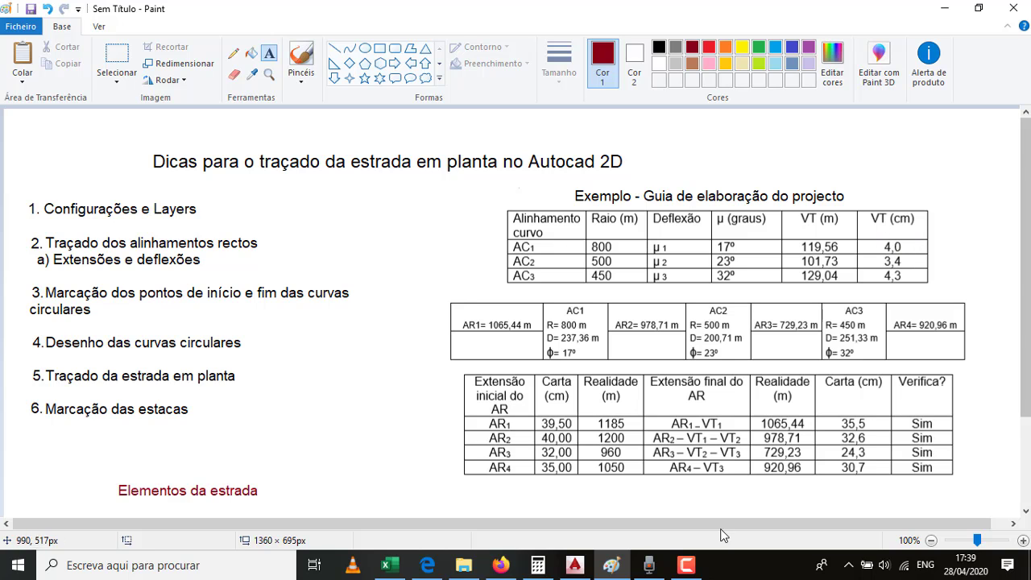
{"action": "left_click", "coordinate": [610, 564]}
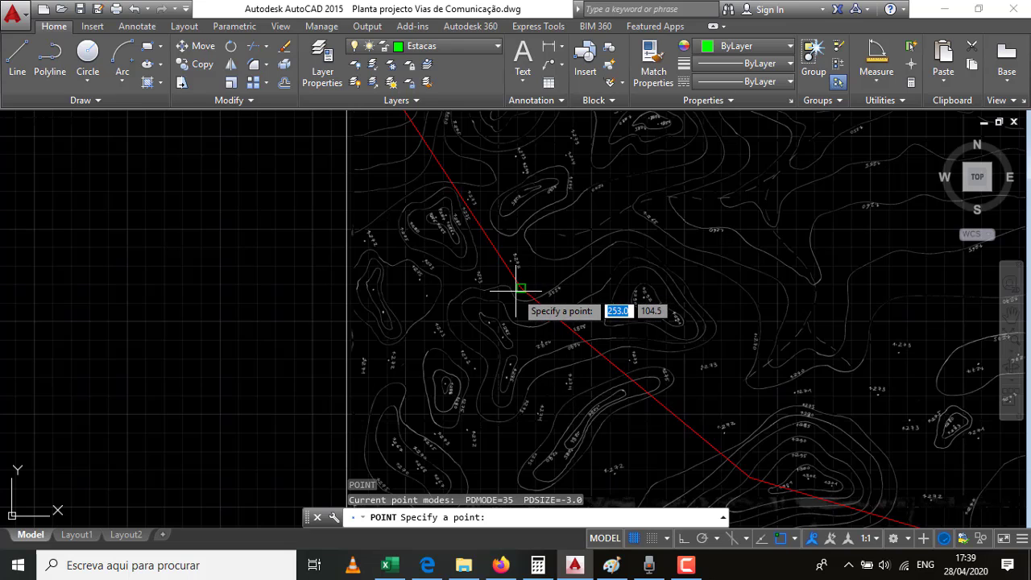
{"action": "scroll", "coordinate": [515, 291], "scroll_direction": "up", "scroll_amount": 5}
{"action": "scroll", "coordinate": [527, 284], "scroll_direction": "up", "scroll_amount": 4}
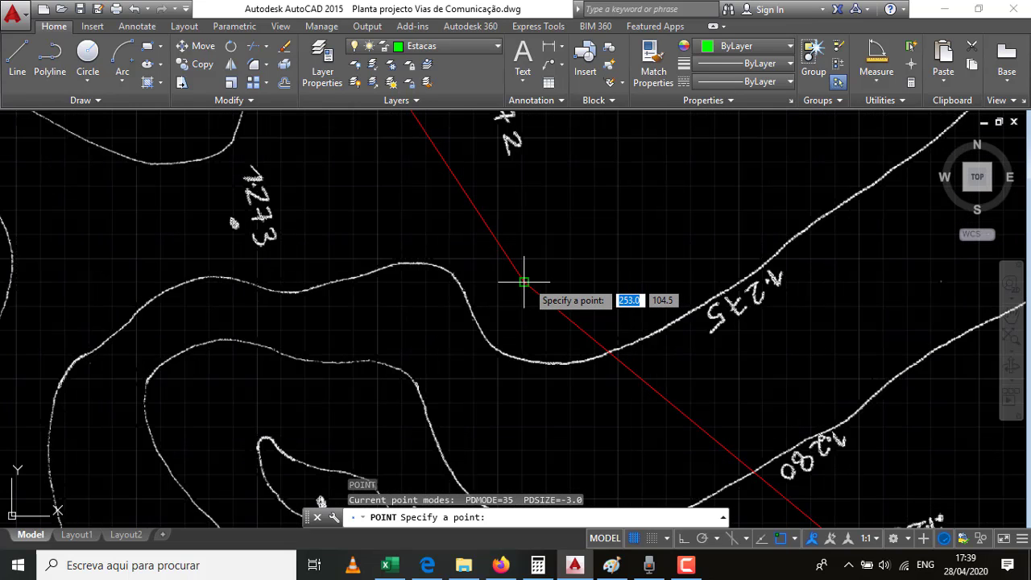
{"action": "left_click", "coordinate": [523, 282]}
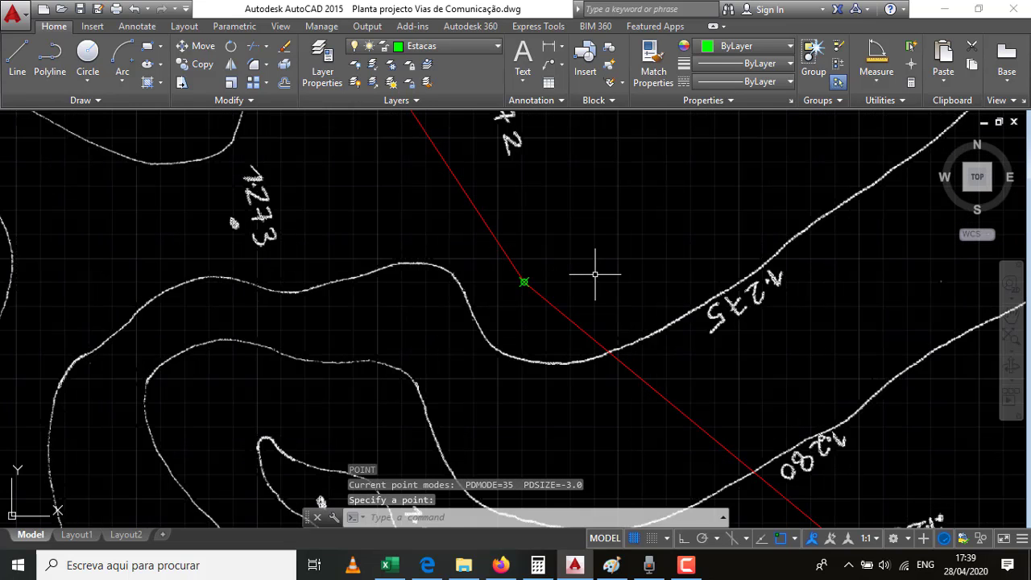
Move the new point 4 units from the first vertex back along the first straight alignment.
{"action": "left_click", "coordinate": [524, 282]}
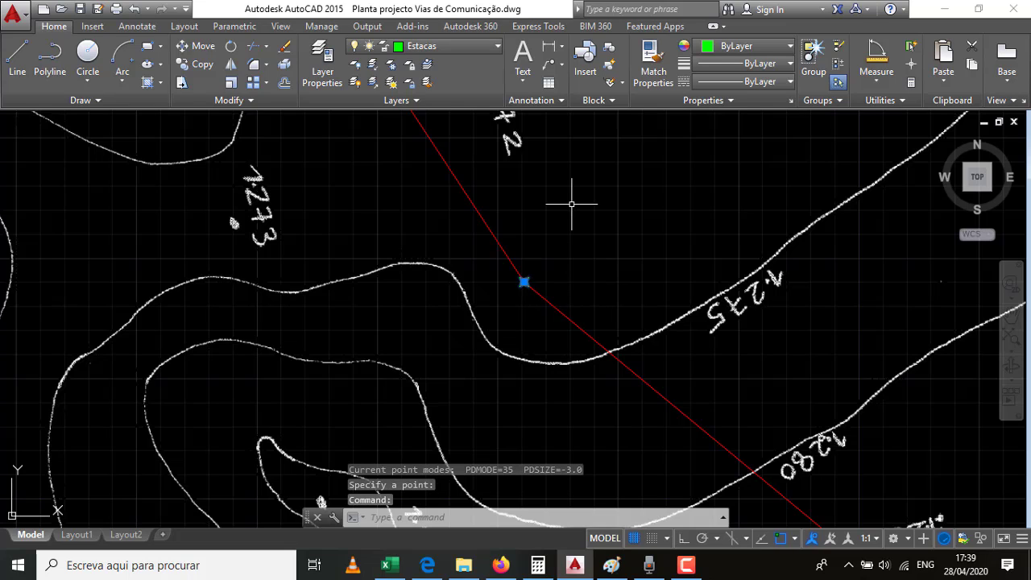
{"action": "type", "text": "M"}
{"action": "key", "text": "Return"}
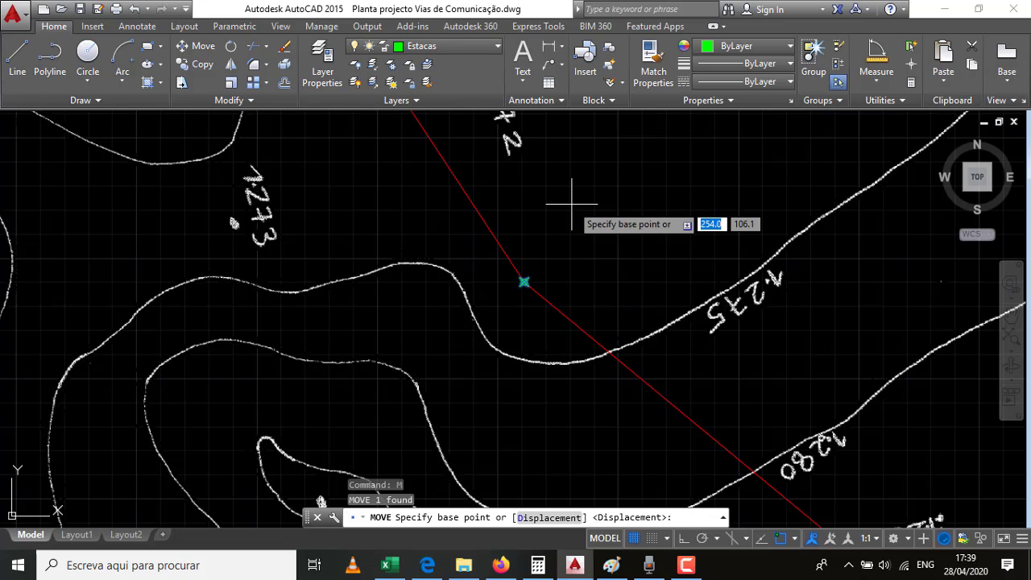
{"action": "left_click", "coordinate": [523, 282]}
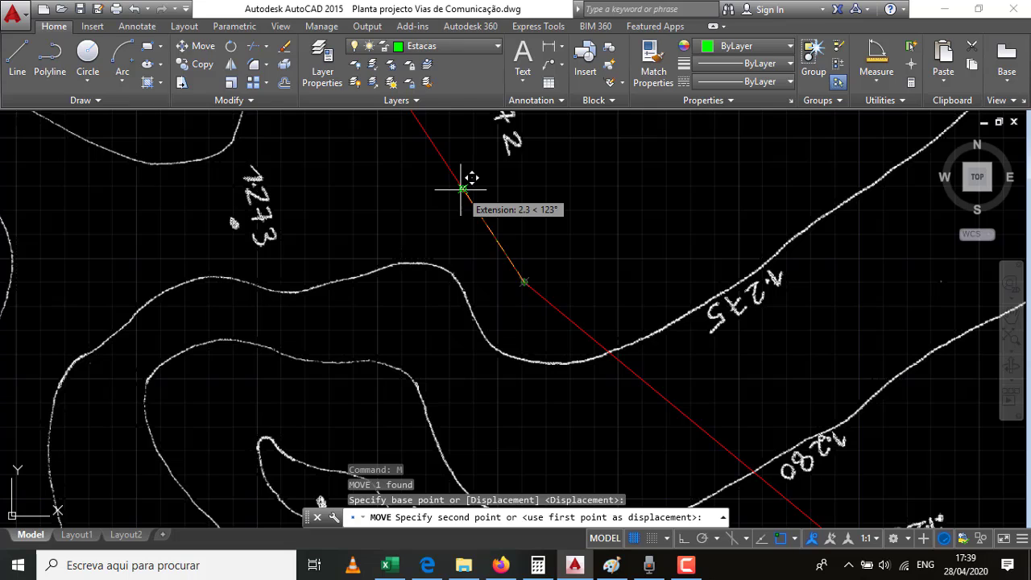
{"action": "type", "text": "4"}
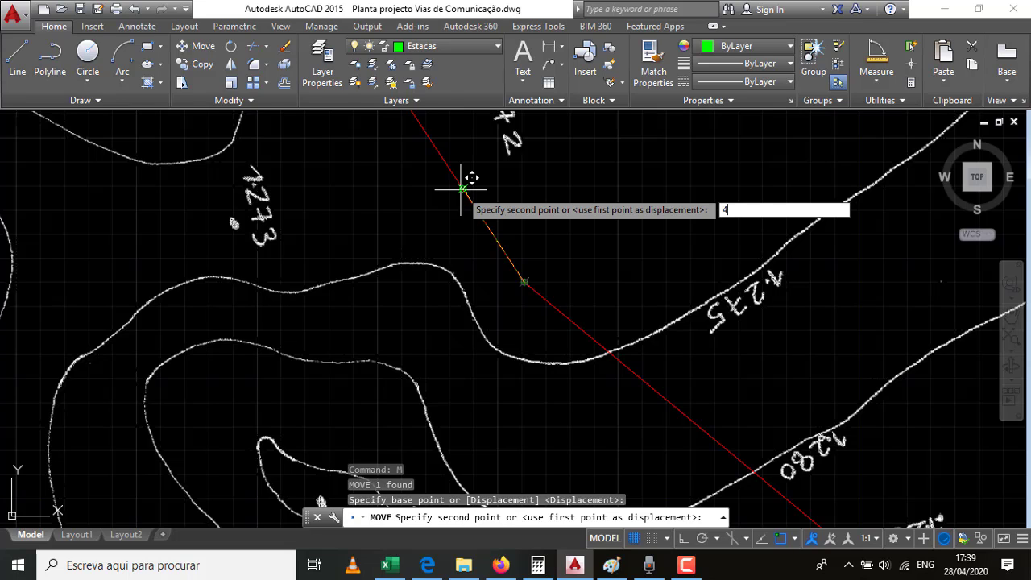
{"action": "key", "text": "Return"}
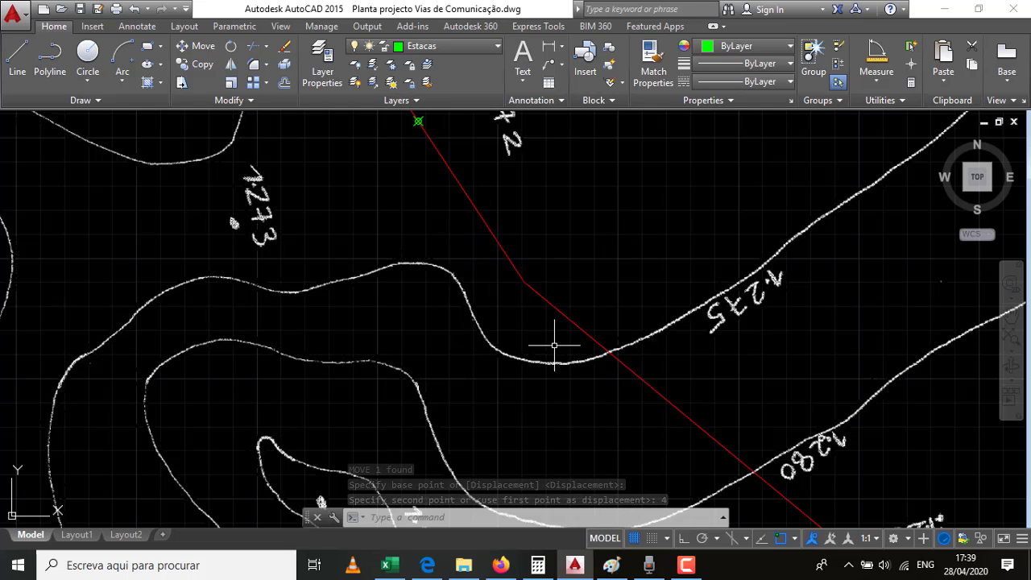
Place another point on the road alignment's first vertex.
{"action": "scroll", "coordinate": [555, 344], "scroll_direction": "down", "scroll_amount": 2}
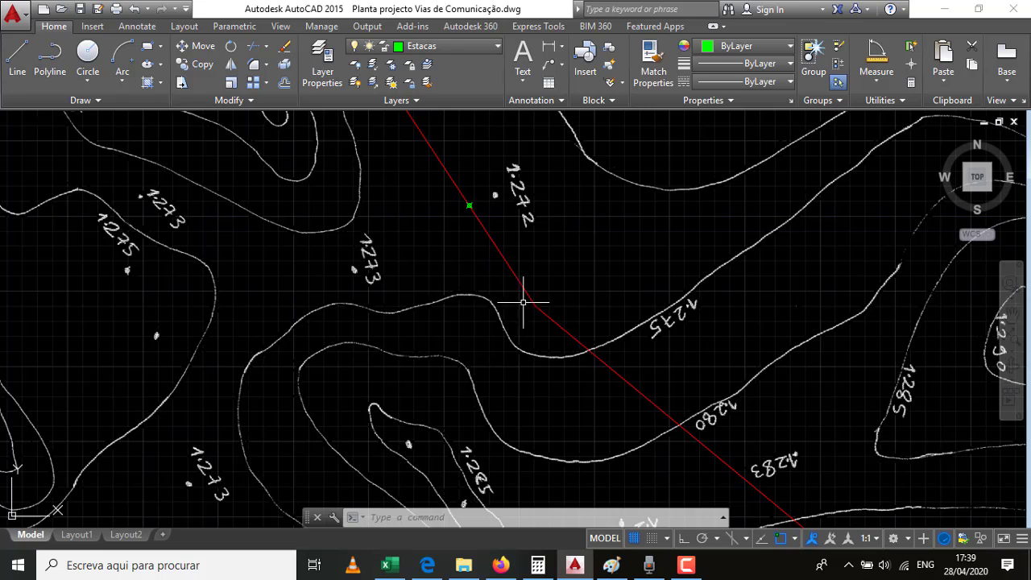
{"action": "scroll", "coordinate": [539, 316], "scroll_direction": "up", "scroll_amount": 3}
{"action": "scroll", "coordinate": [543, 311], "scroll_direction": "down", "scroll_amount": 3}
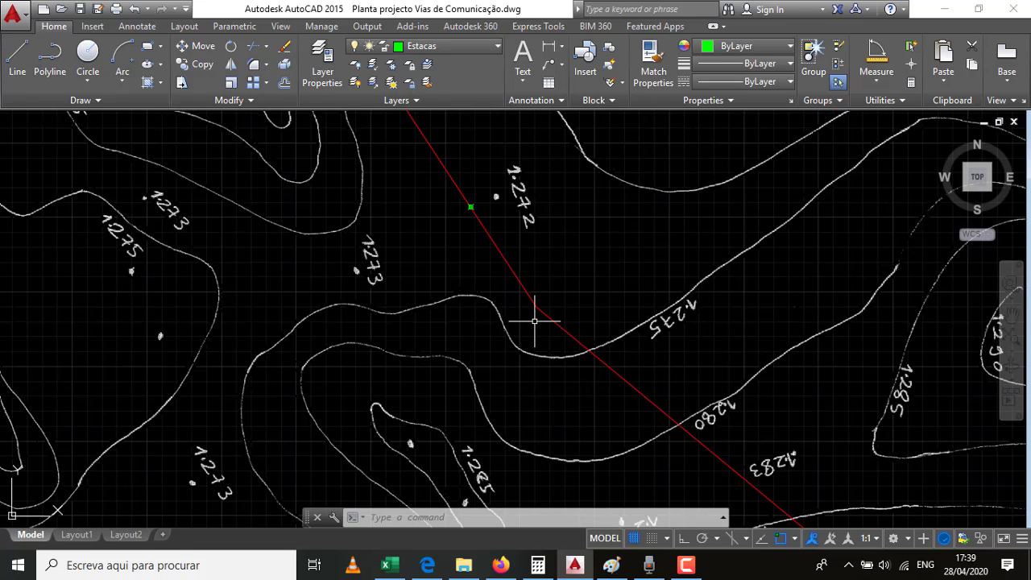
{"action": "type", "text": "PO"}
{"action": "key", "text": "Return"}
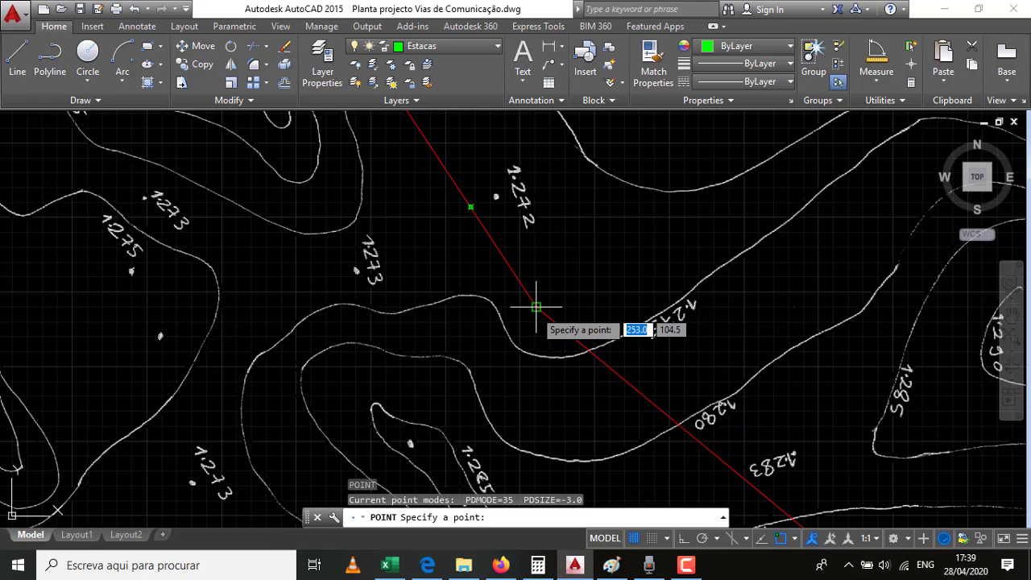
{"action": "left_click", "coordinate": [536, 306]}
Move this point 4 units from the first vertex forward along the second straight alignment.
{"action": "left_click", "coordinate": [536, 306]}
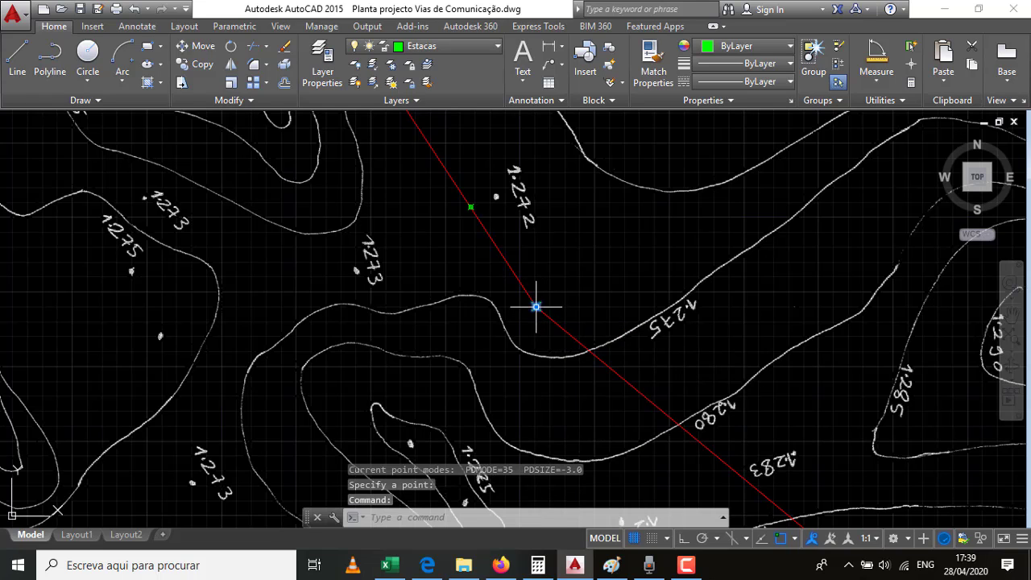
{"action": "type", "text": "m"}
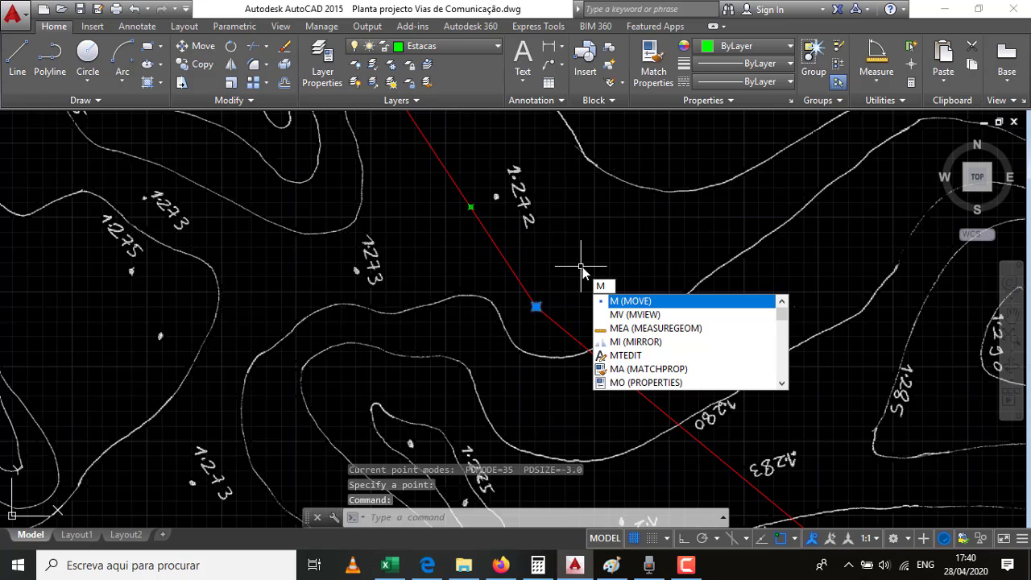
{"action": "key", "text": "Return"}
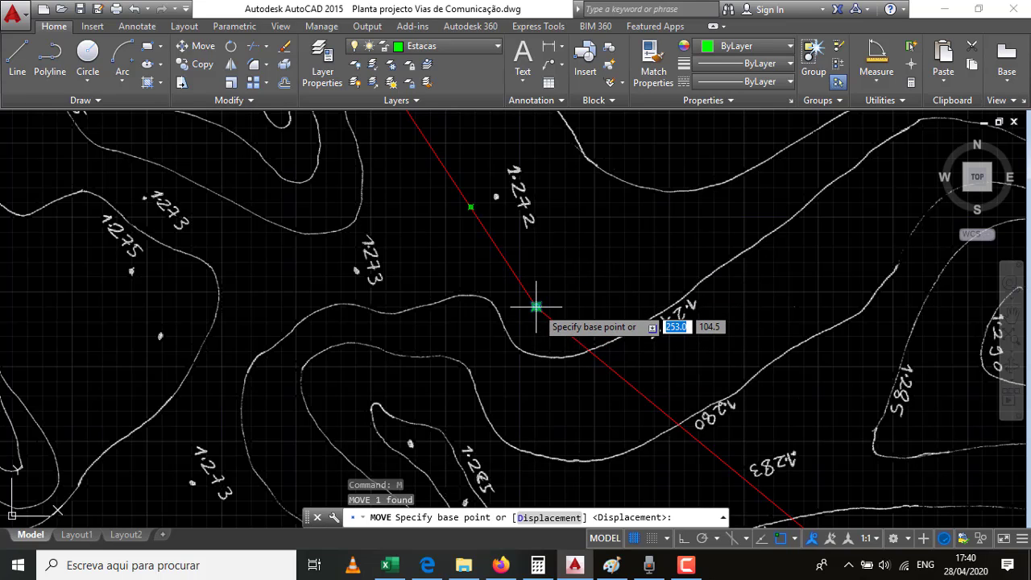
{"action": "left_click", "coordinate": [535, 306]}
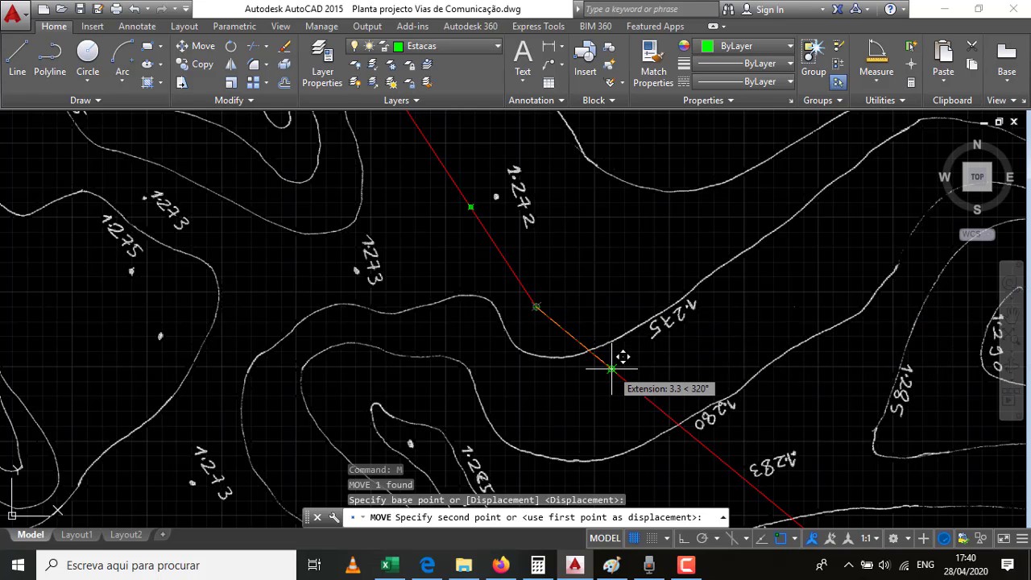
{"action": "type", "text": "4"}
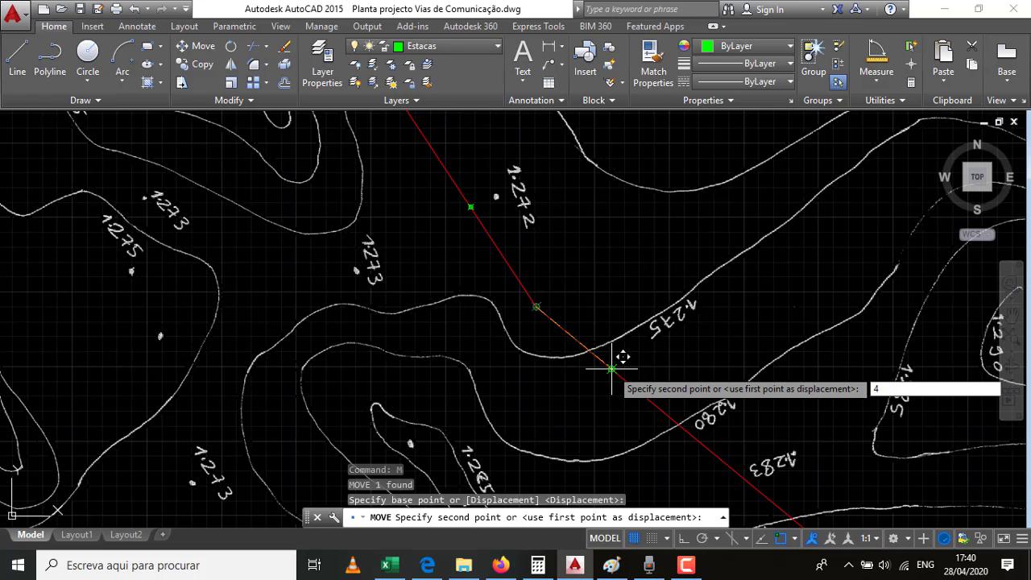
{"action": "key", "text": "Return"}
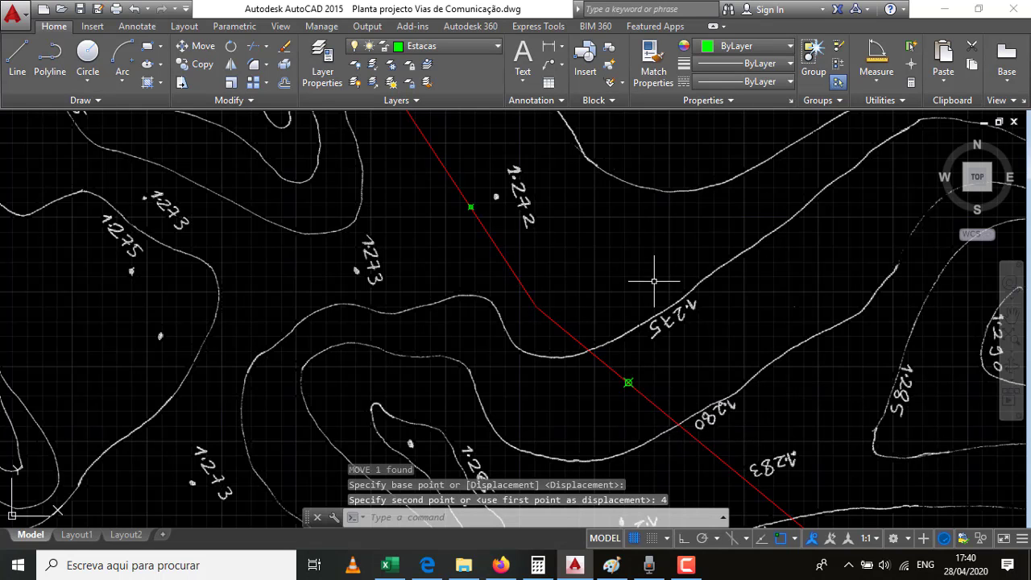
Look over the first curve's two points and examine the alignment's second vertex up close.
{"action": "scroll", "coordinate": [512, 244], "scroll_direction": "down", "scroll_amount": 2}
{"action": "scroll", "coordinate": [373, 228], "scroll_direction": "down", "scroll_amount": 3}
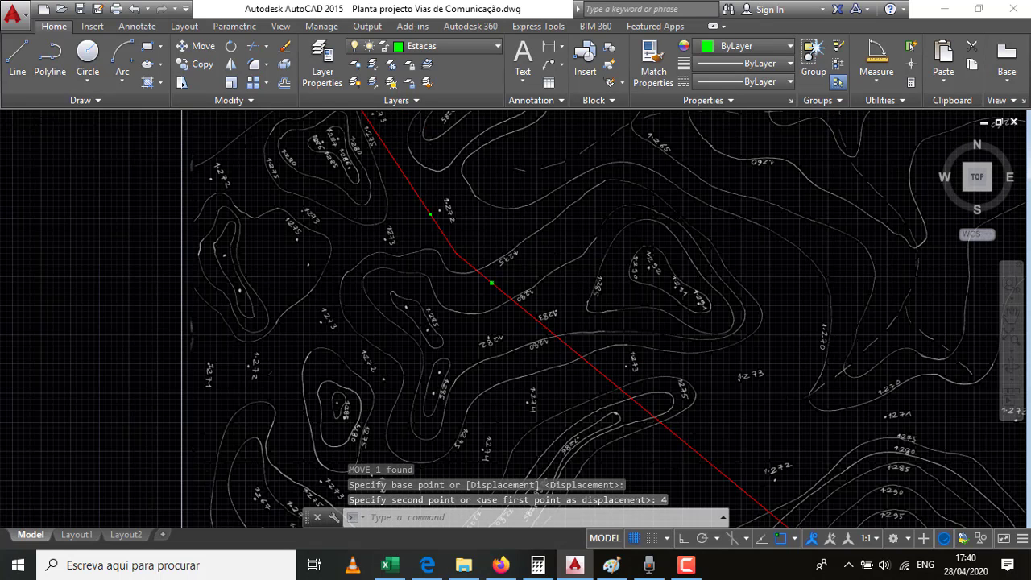
{"action": "scroll", "coordinate": [369, 220], "scroll_direction": "down", "scroll_amount": 2}
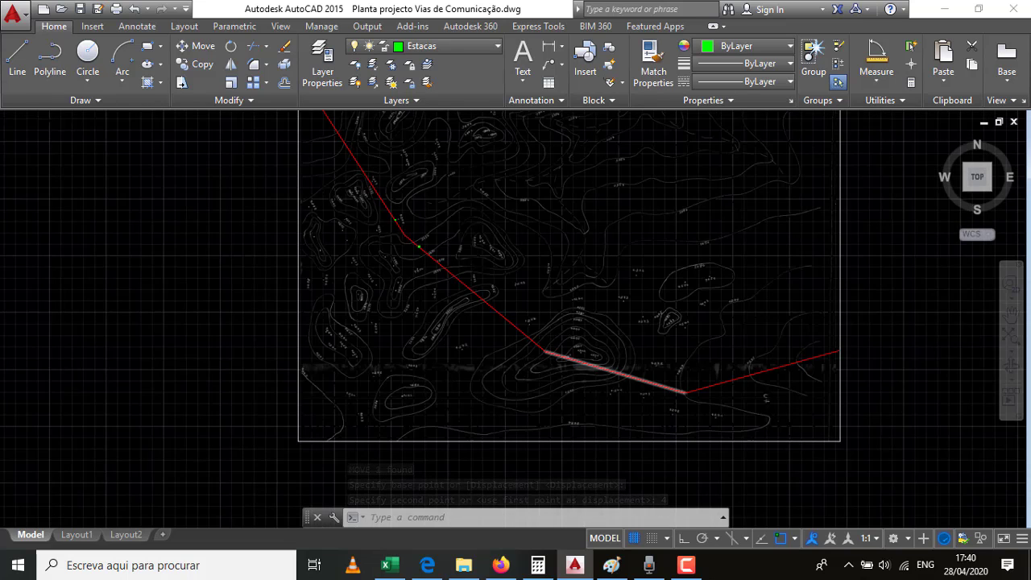
{"action": "scroll", "coordinate": [546, 354], "scroll_direction": "up", "scroll_amount": 5}
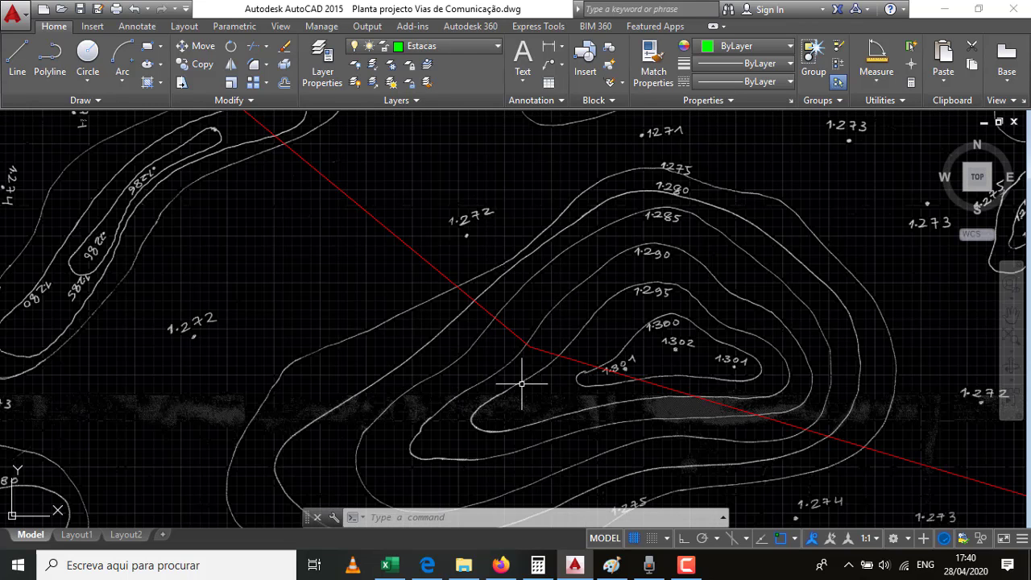
{"action": "type", "text": "p"}
{"action": "key", "text": "Return"}
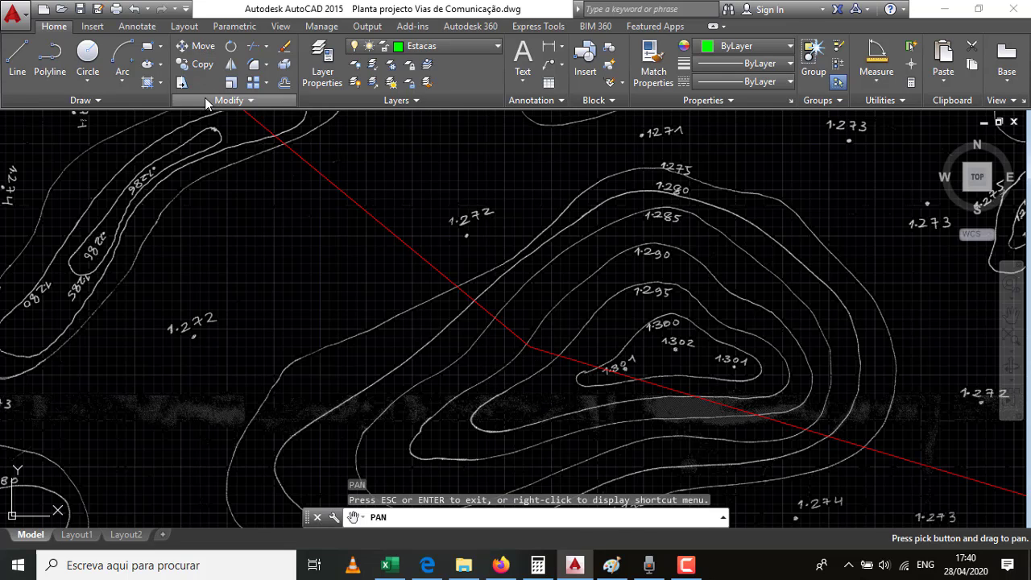
{"action": "key", "text": "Escape"}
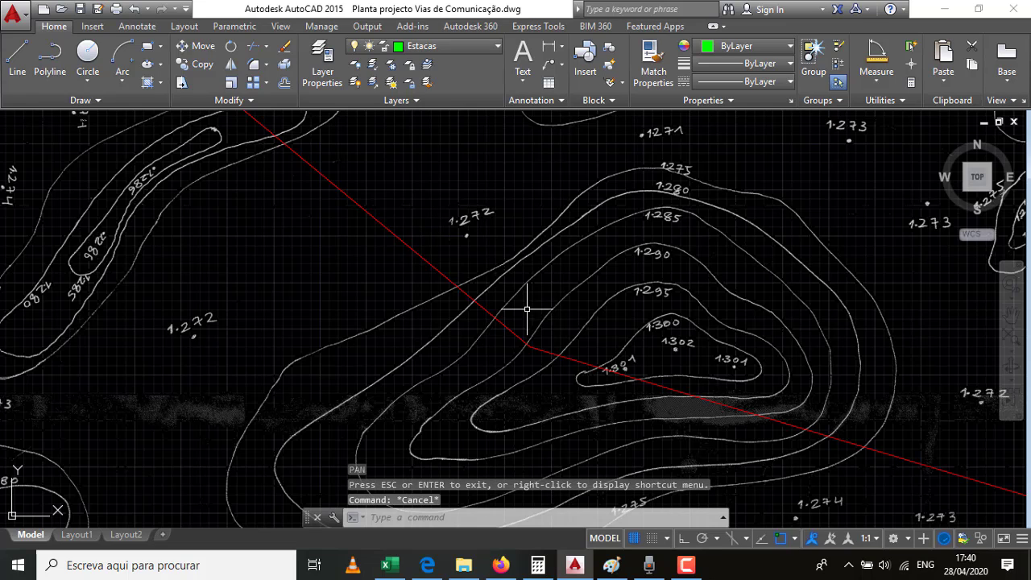
Place a point on the road alignment's second vertex.
{"action": "type", "text": "p"}
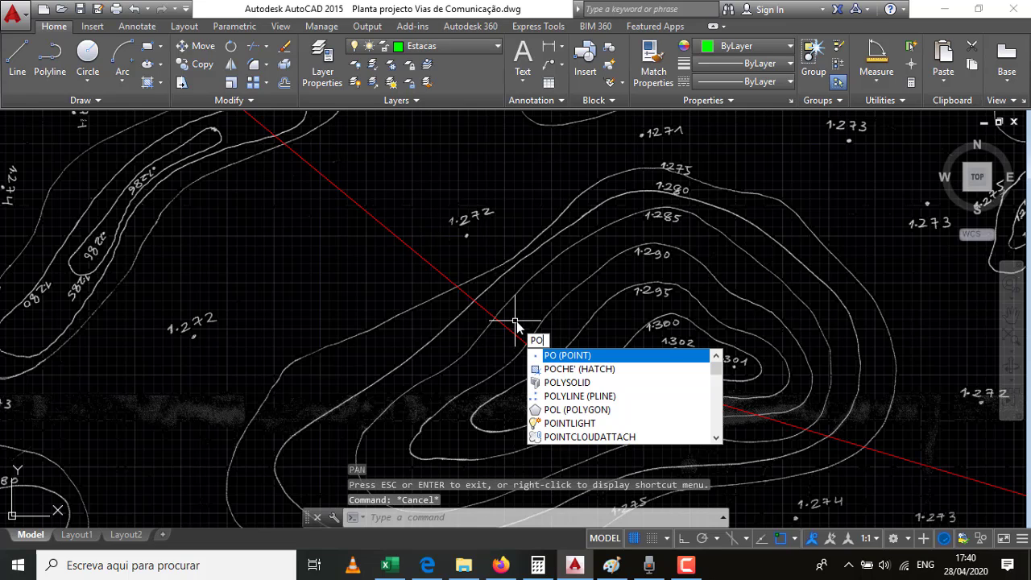
{"action": "key", "text": "Escape"}
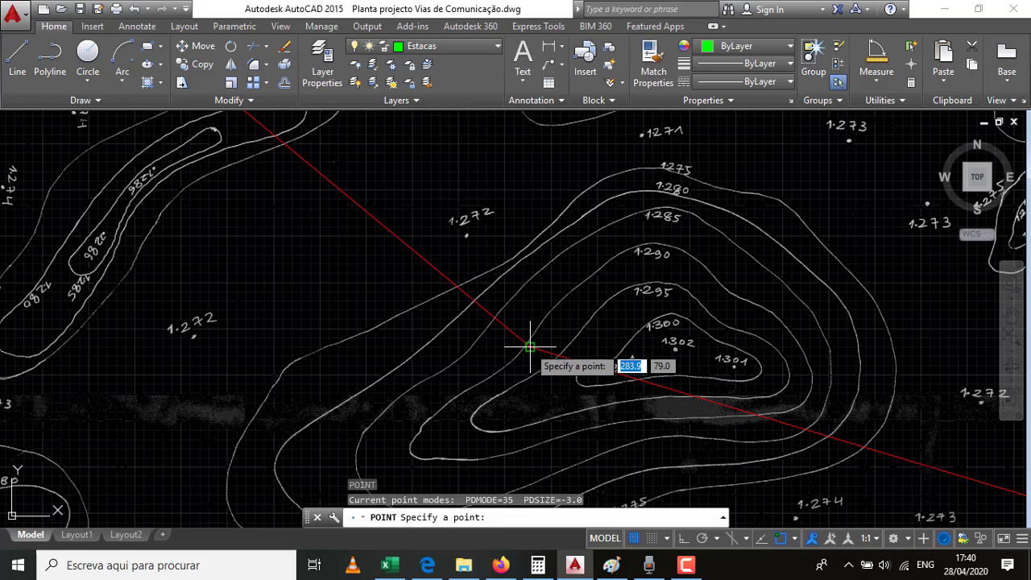
{"action": "left_click", "coordinate": [530, 347]}
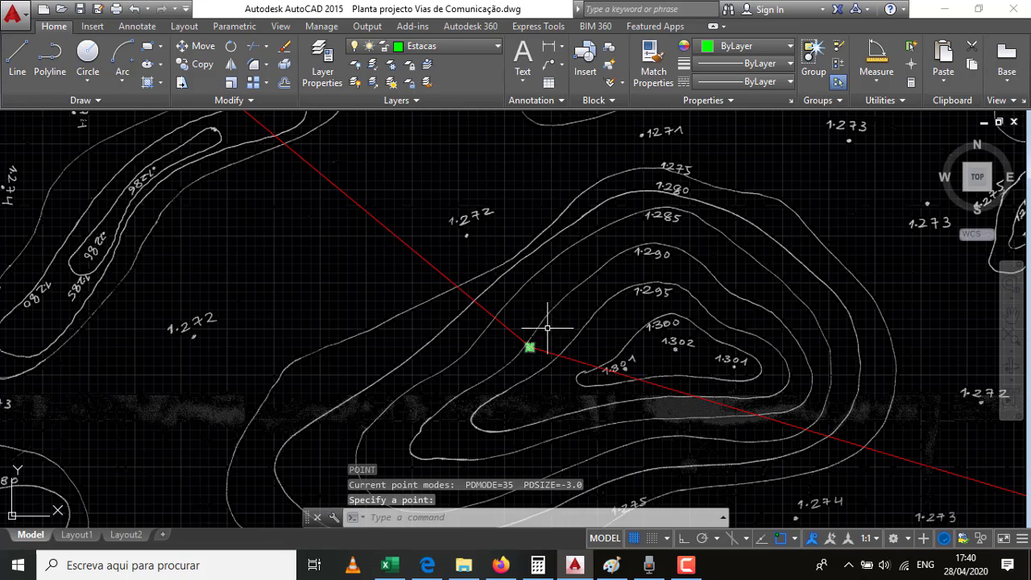
Check curve AC2's VT in the Paint guide table and start moving the second vertex's point.
{"action": "left_click", "coordinate": [614, 567]}
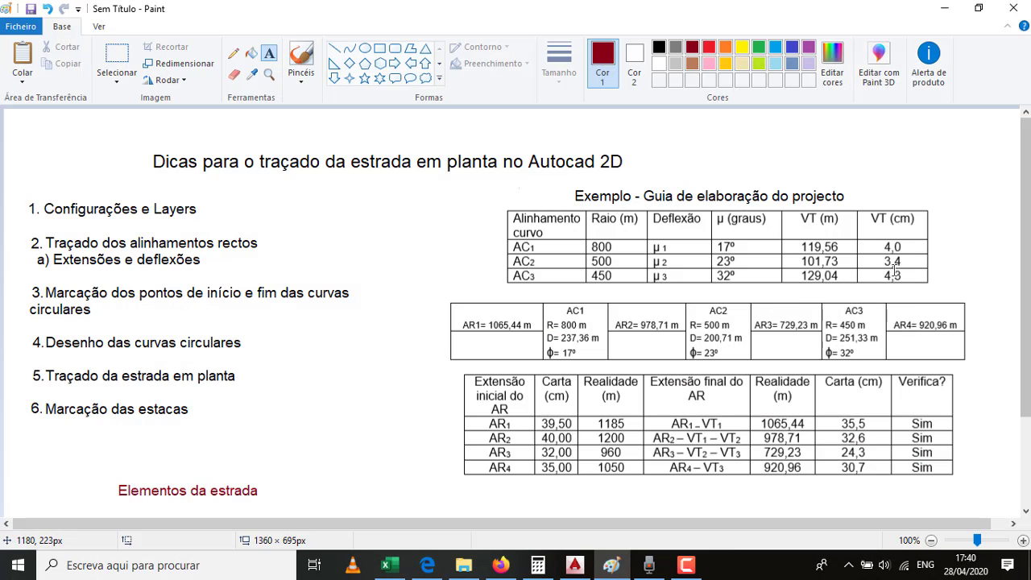
{"action": "left_click", "coordinate": [574, 565]}
{"action": "key", "text": "Return"}
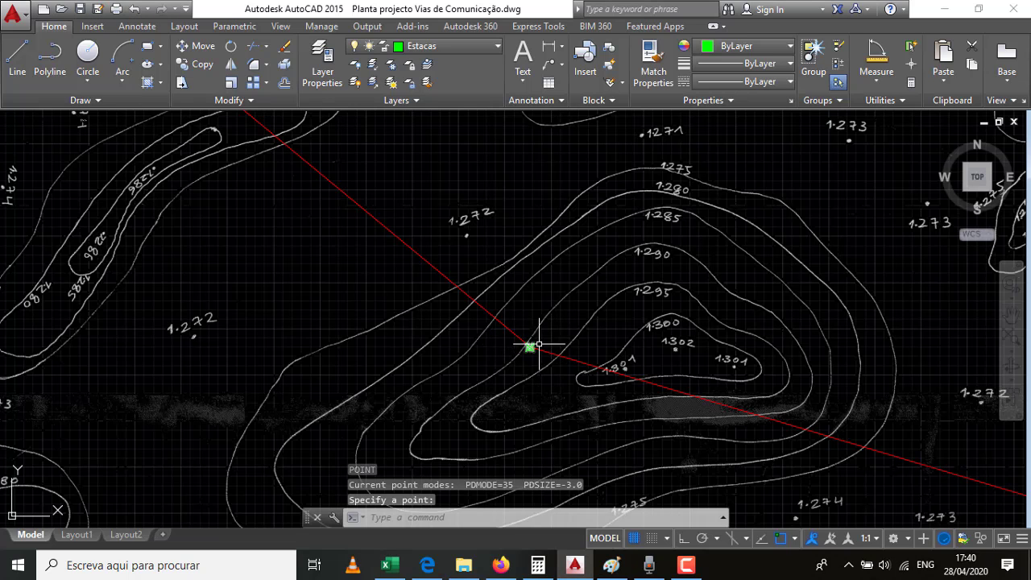
{"action": "left_click", "coordinate": [534, 345]}
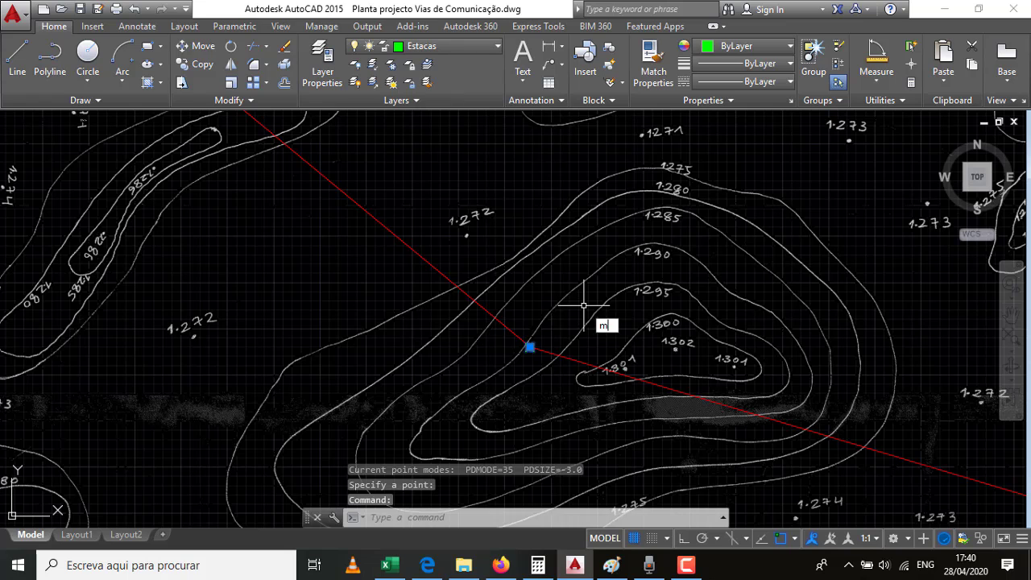
{"action": "key", "text": "Return"}
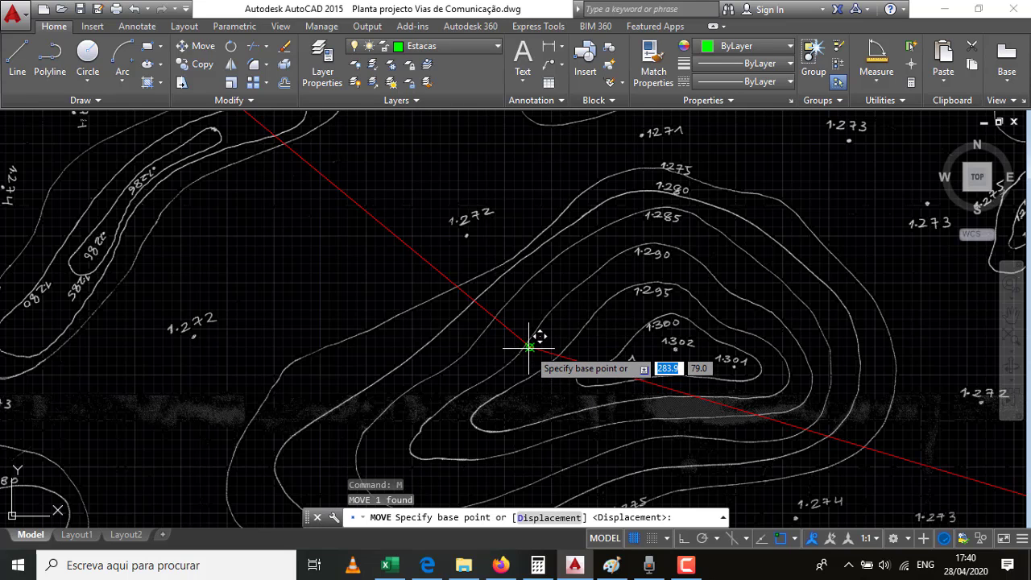
{"action": "left_click", "coordinate": [529, 347]}
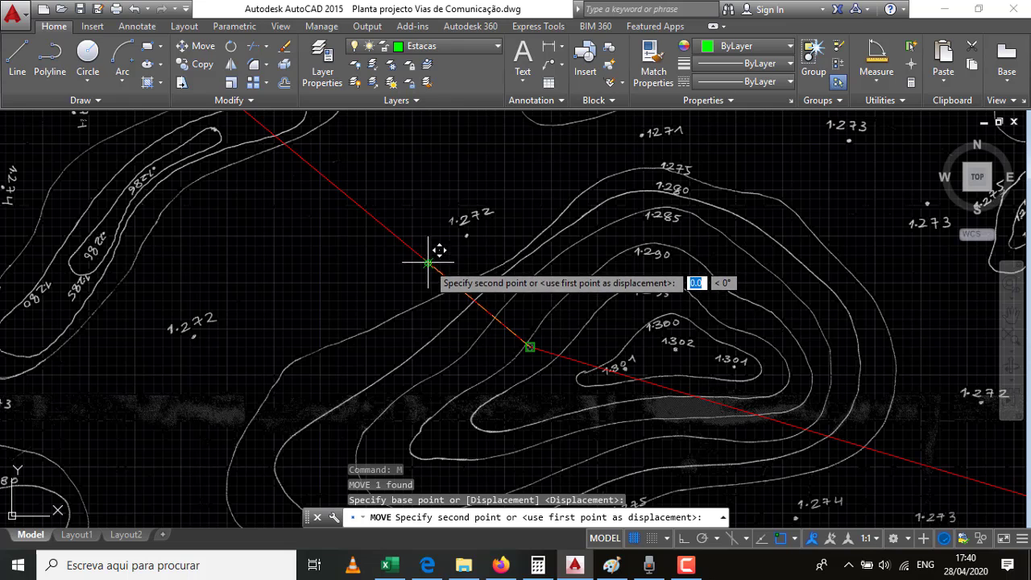
{"action": "scroll", "coordinate": [554, 355], "scroll_direction": "down", "scroll_amount": 2}
{"action": "scroll", "coordinate": [499, 324], "scroll_direction": "down", "scroll_amount": 2}
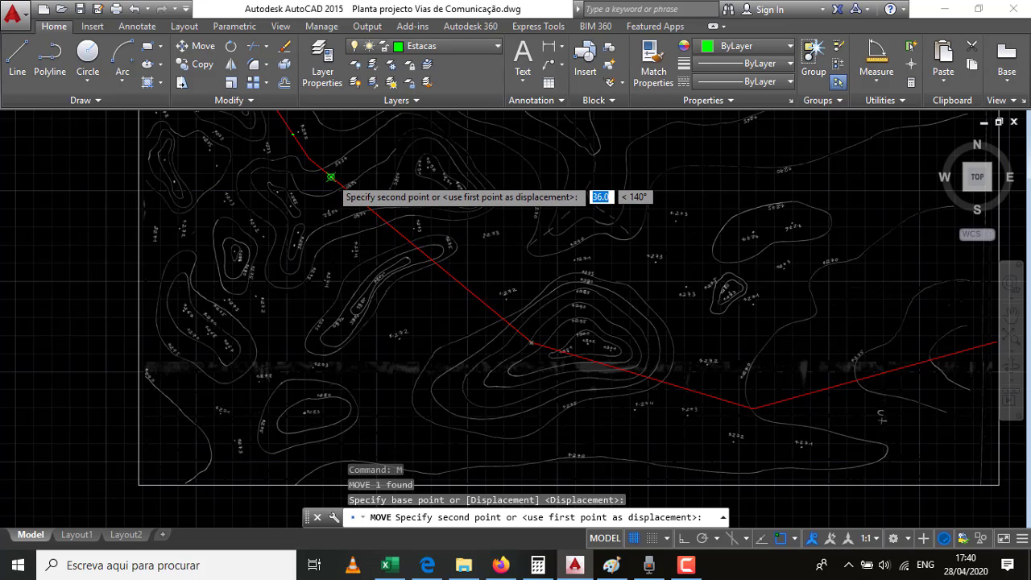
{"action": "scroll", "coordinate": [330, 177], "scroll_direction": "up", "scroll_amount": 4}
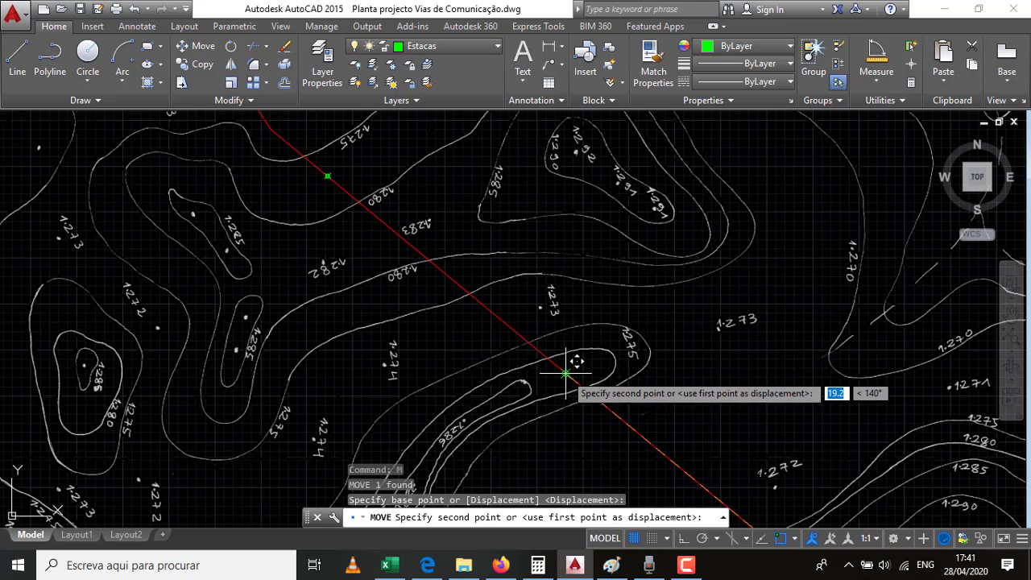
{"action": "scroll", "coordinate": [557, 331], "scroll_direction": "down", "scroll_amount": 2}
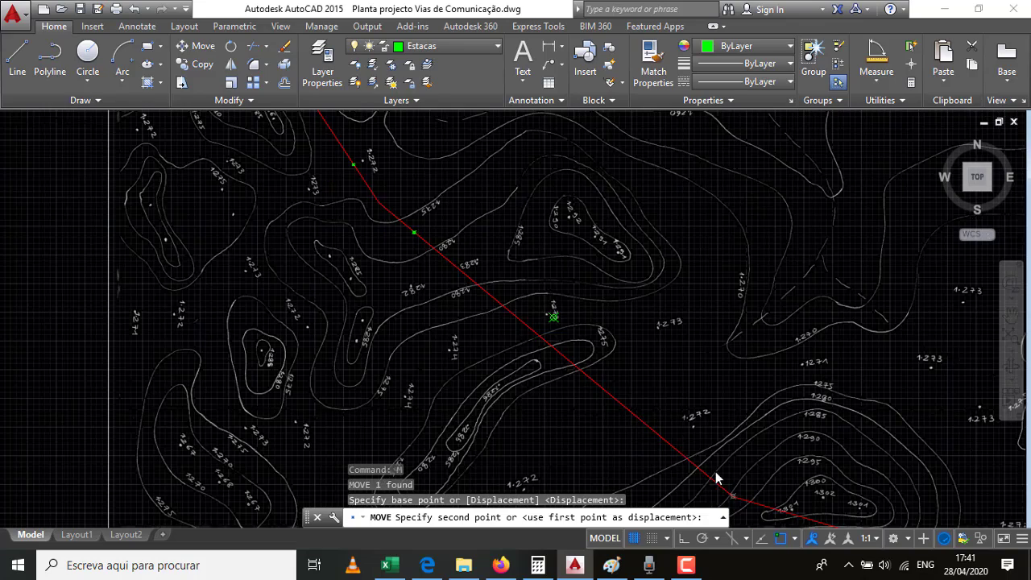
{"action": "scroll", "coordinate": [717, 479], "scroll_direction": "down", "scroll_amount": 1}
{"action": "scroll", "coordinate": [711, 483], "scroll_direction": "up", "scroll_amount": 8}
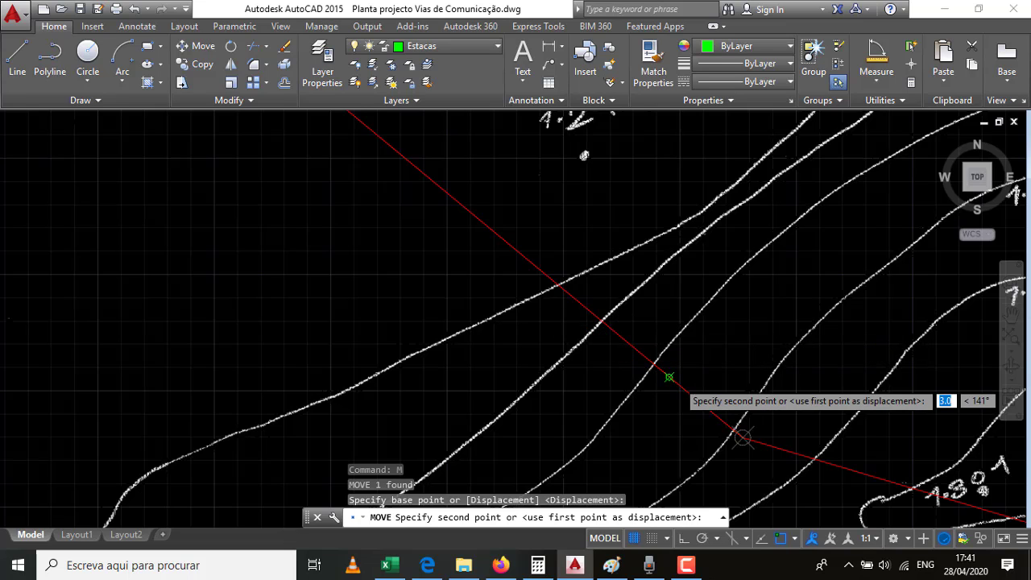
{"action": "scroll", "coordinate": [668, 375], "scroll_direction": "down", "scroll_amount": 5}
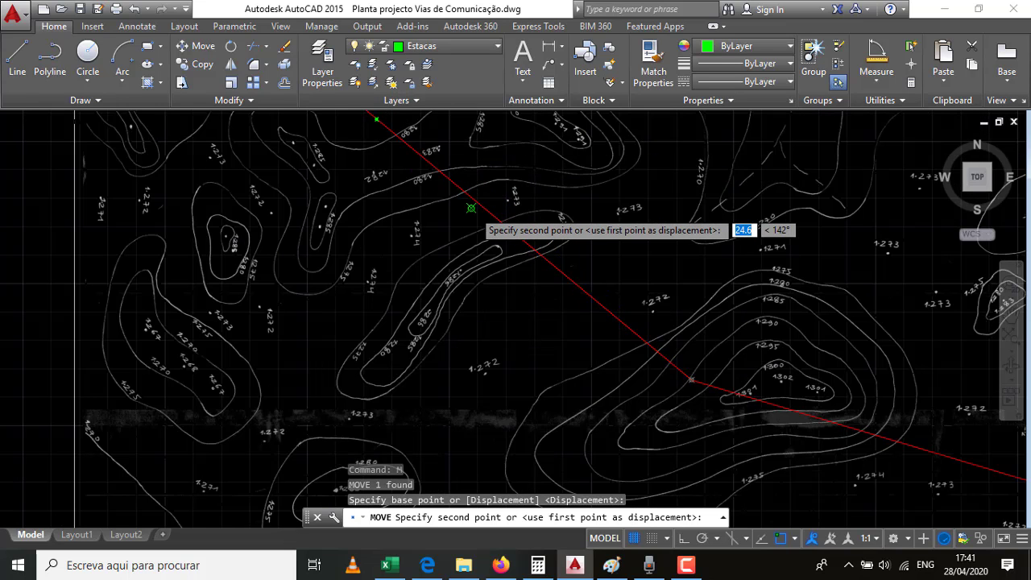
{"action": "scroll", "coordinate": [451, 201], "scroll_direction": "down", "scroll_amount": 5}
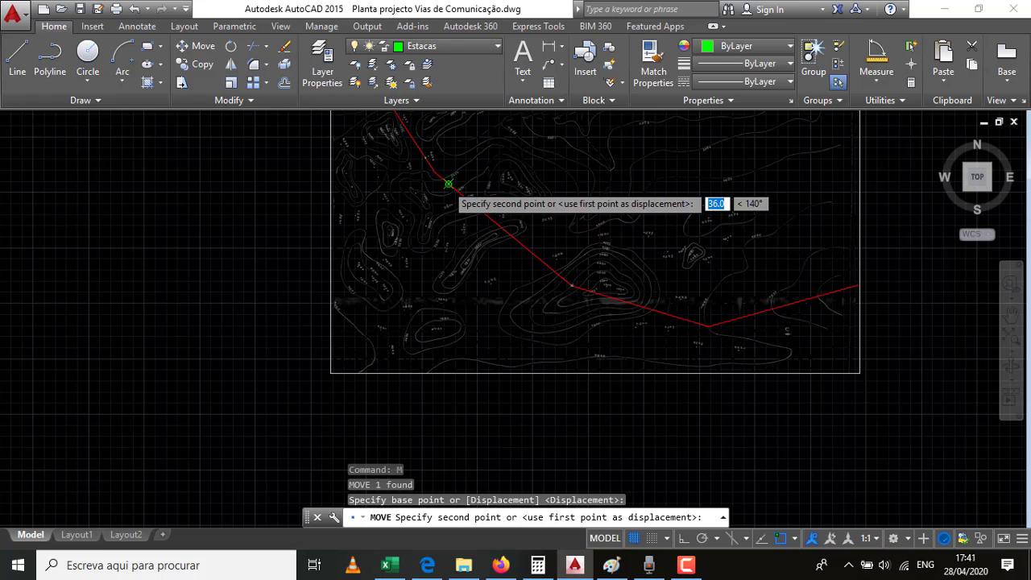
{"action": "scroll", "coordinate": [441, 179], "scroll_direction": "up", "scroll_amount": 5}
{"action": "scroll", "coordinate": [439, 173], "scroll_direction": "up", "scroll_amount": 5}
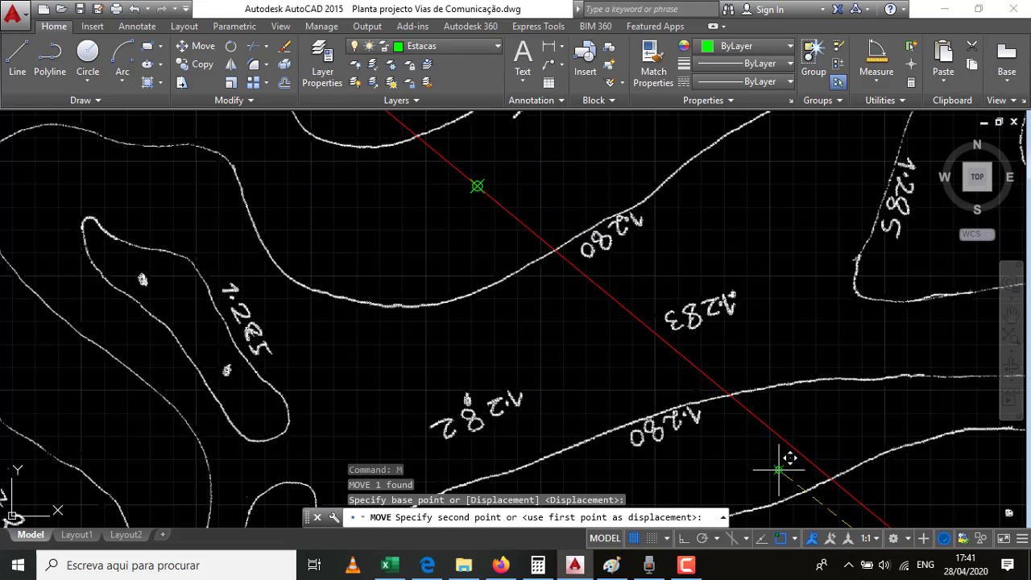
Turn off the Node and Endpoint object snaps.
{"action": "left_click", "coordinate": [795, 539]}
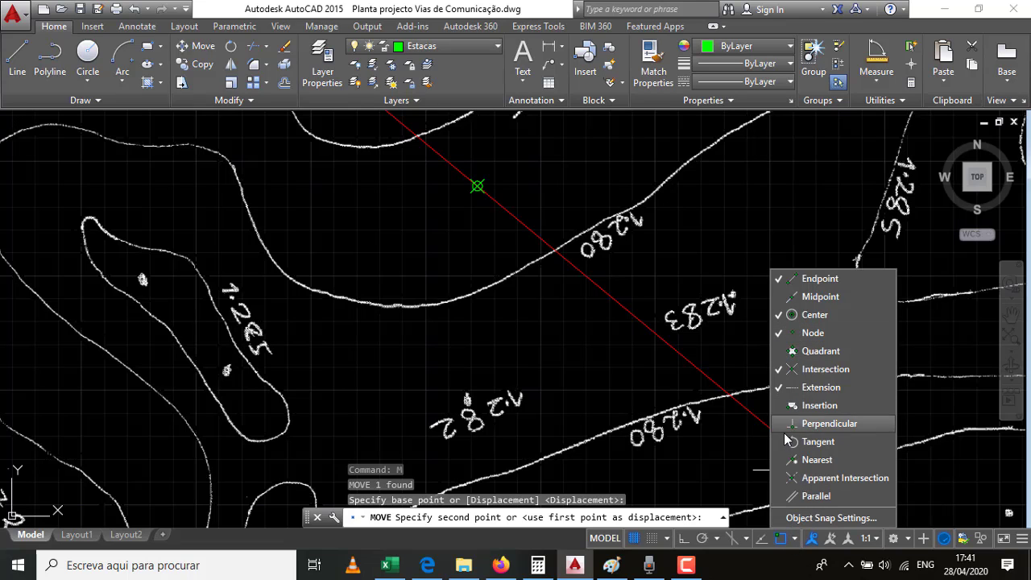
{"action": "left_click", "coordinate": [782, 334]}
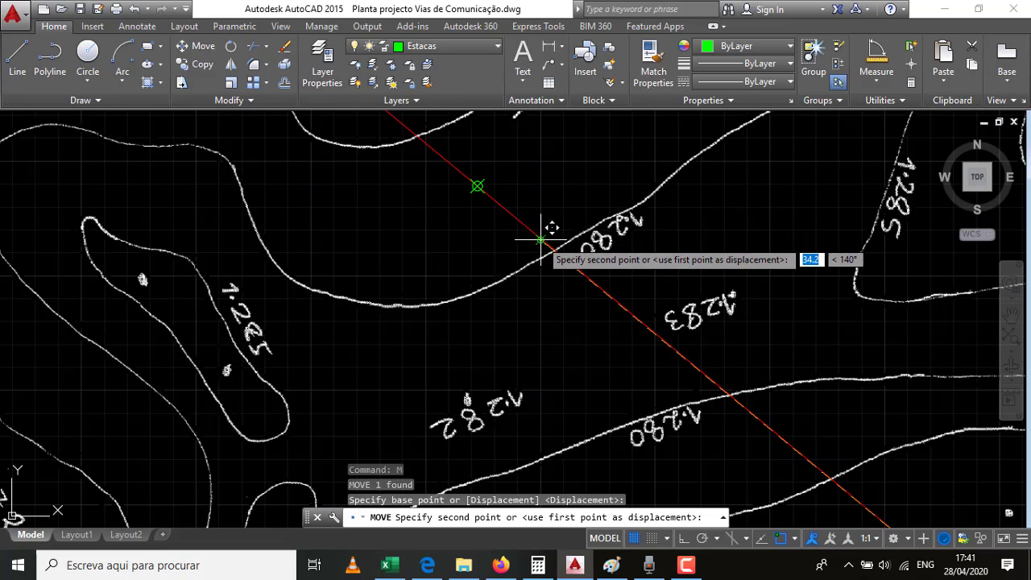
{"action": "left_click", "coordinate": [795, 538]}
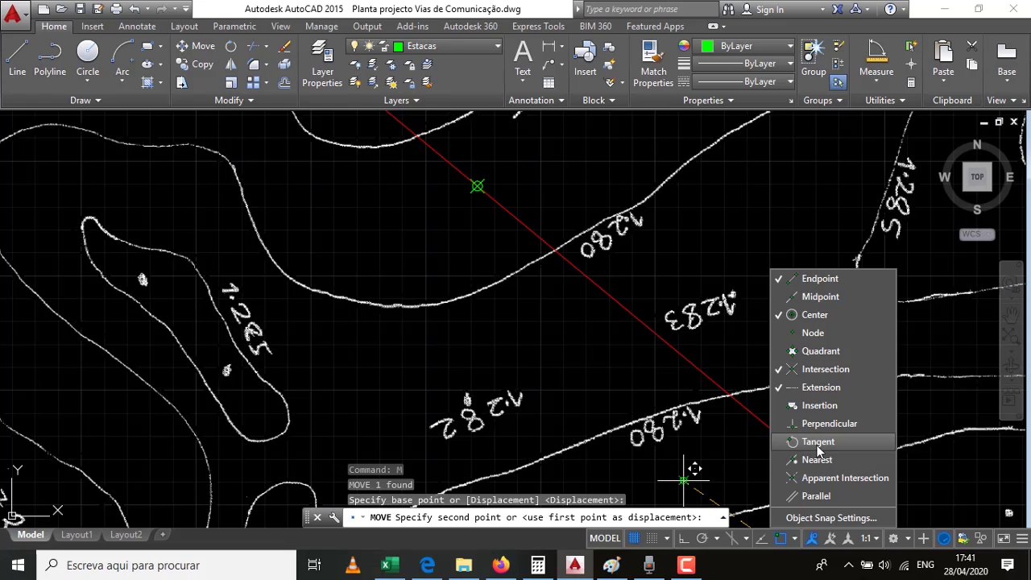
{"action": "left_click", "coordinate": [778, 386]}
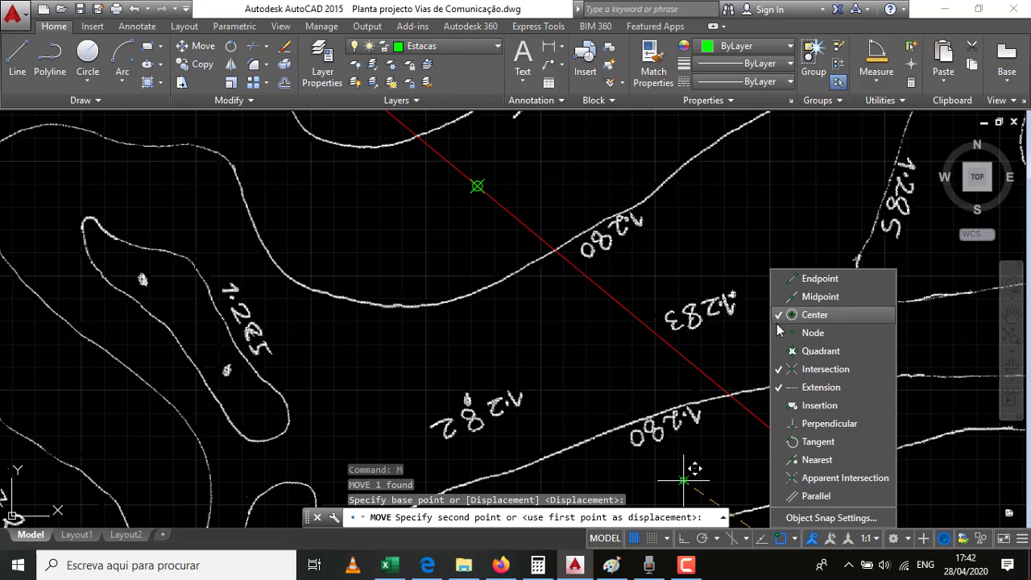
{"action": "left_click", "coordinate": [786, 545]}
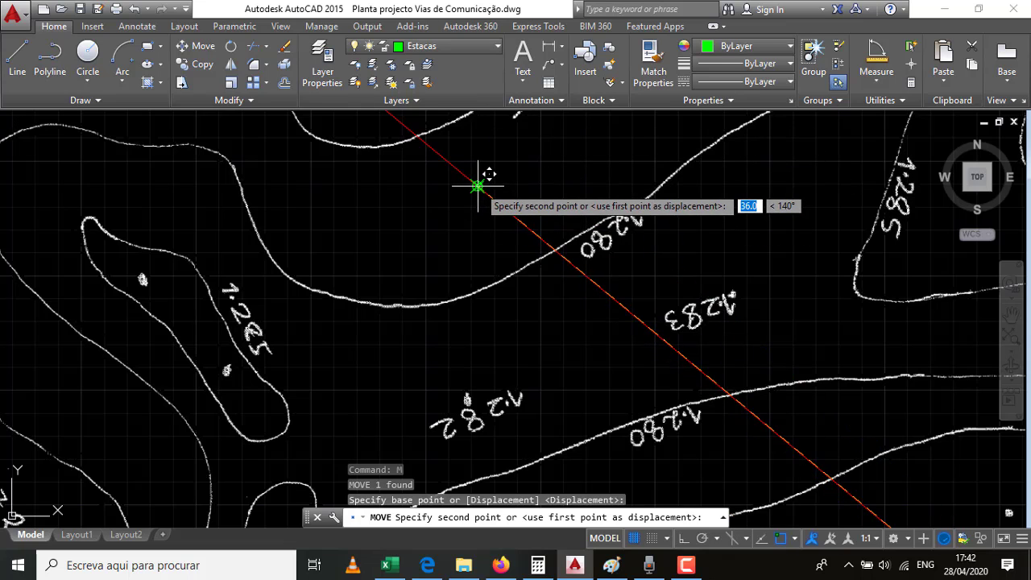
{"action": "scroll", "coordinate": [477, 189], "scroll_direction": "down", "scroll_amount": 3}
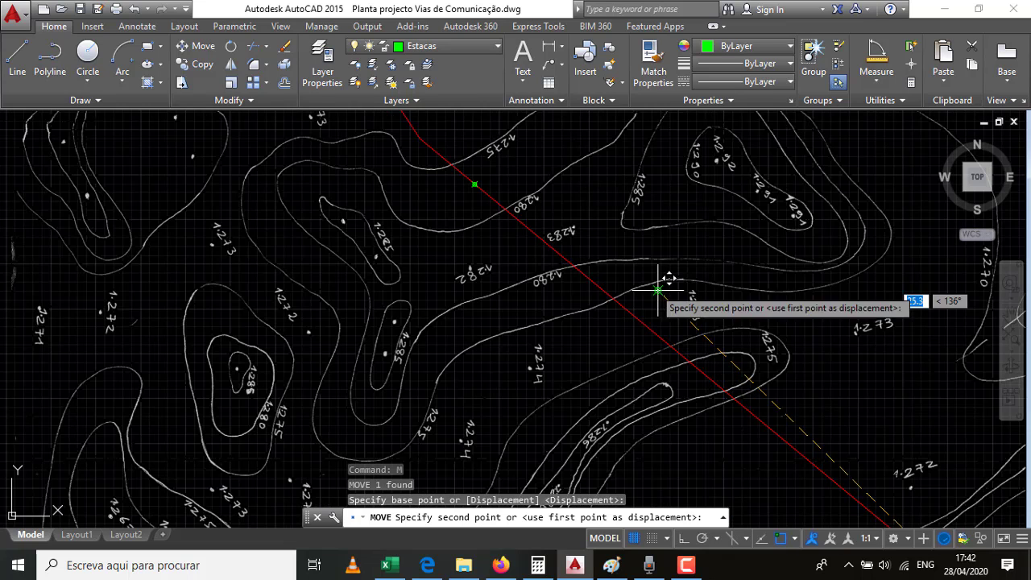
{"action": "scroll", "coordinate": [658, 290], "scroll_direction": "down", "scroll_amount": 5}
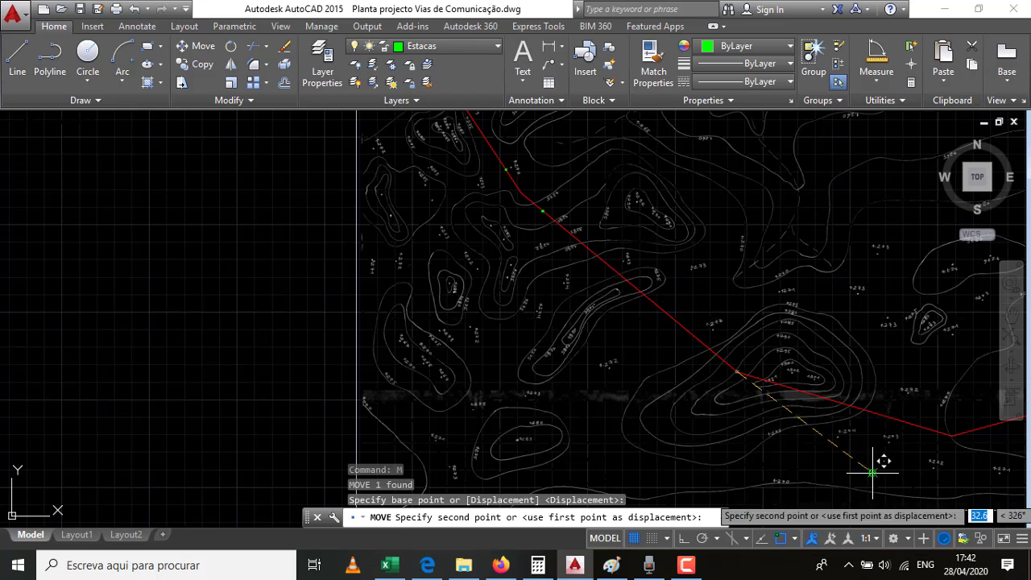
{"action": "scroll", "coordinate": [736, 361], "scroll_direction": "up", "scroll_amount": 8}
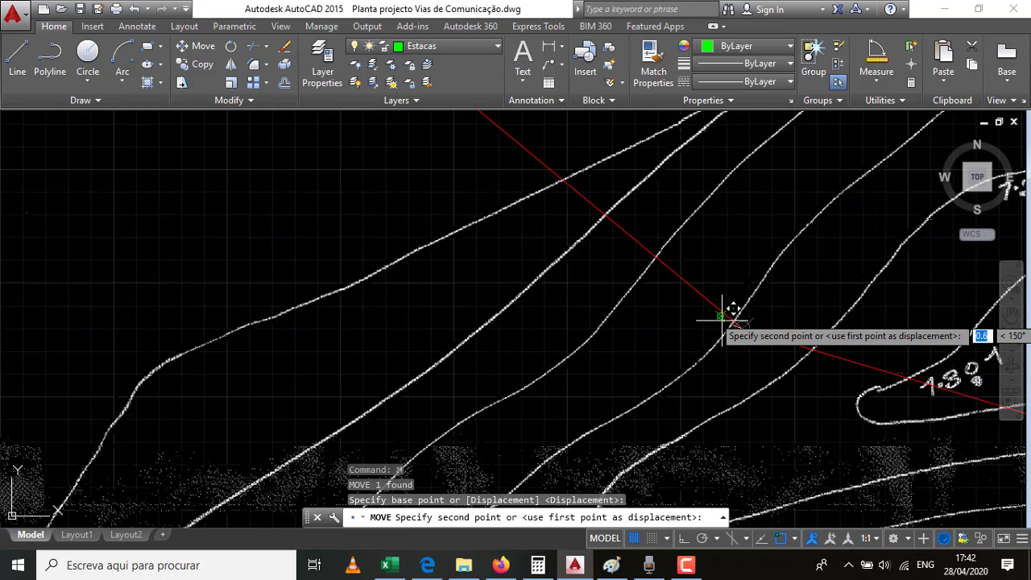
{"action": "key", "text": "Escape"}
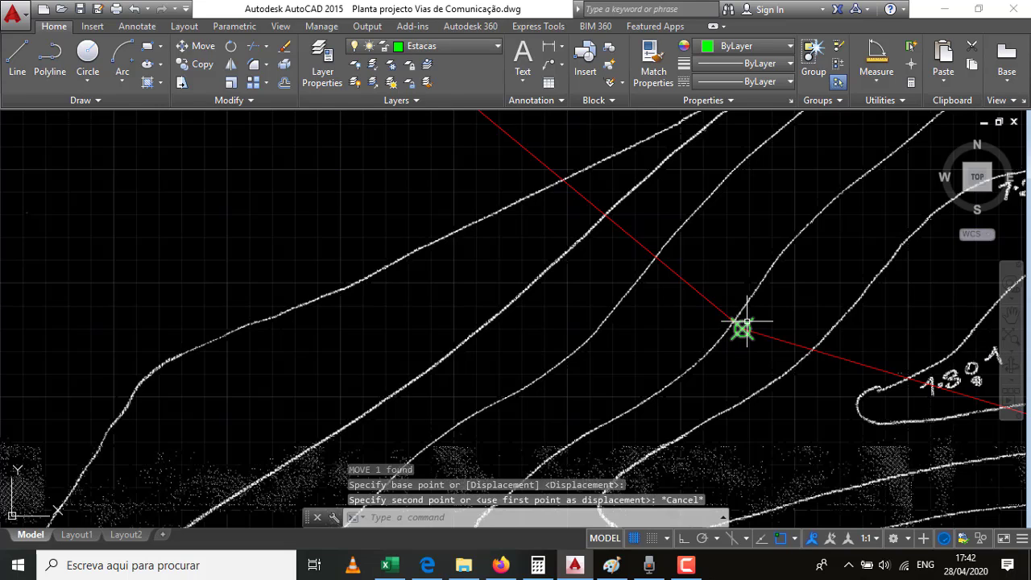
Turn off the Intersection and Center object snaps during a move of the stake marker, and cancel that move.
{"action": "type", "text": "m"}
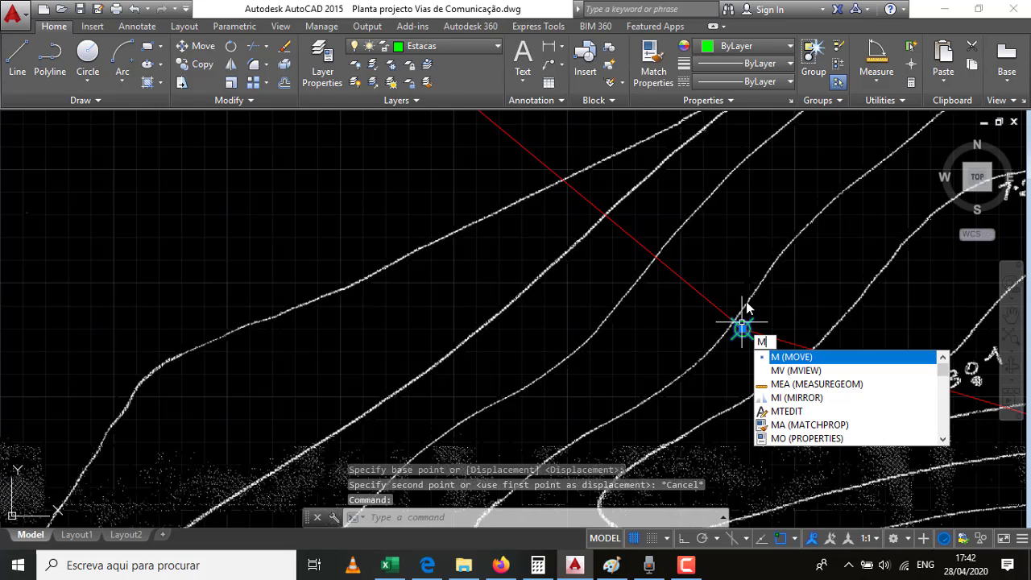
{"action": "key", "text": "Return"}
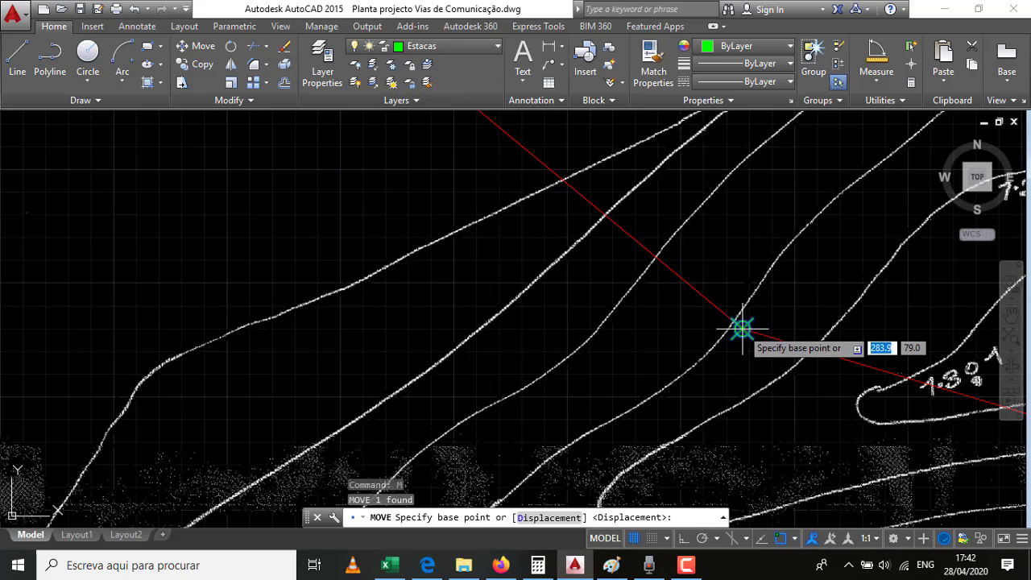
{"action": "left_click", "coordinate": [742, 329]}
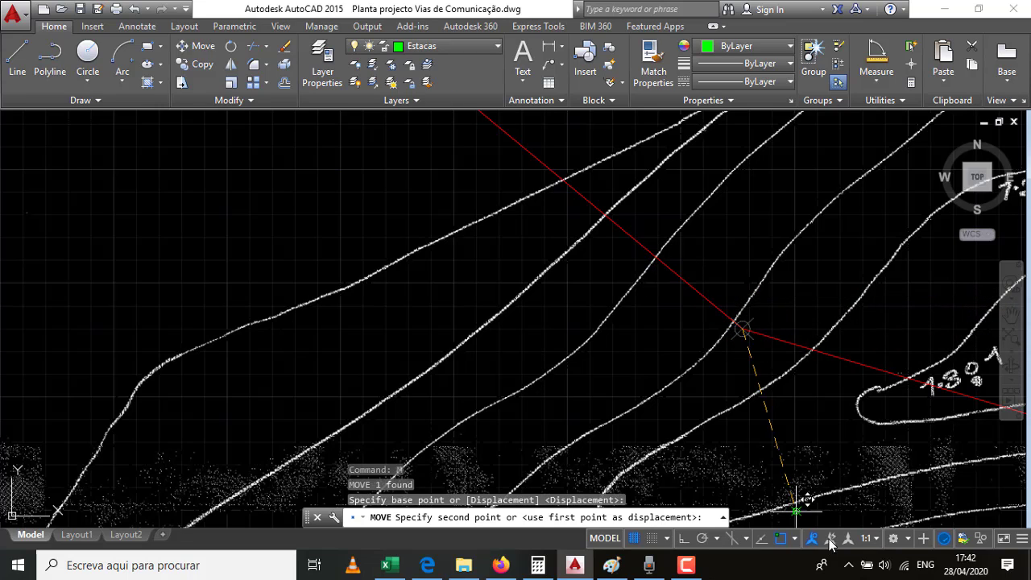
{"action": "left_click", "coordinate": [796, 540]}
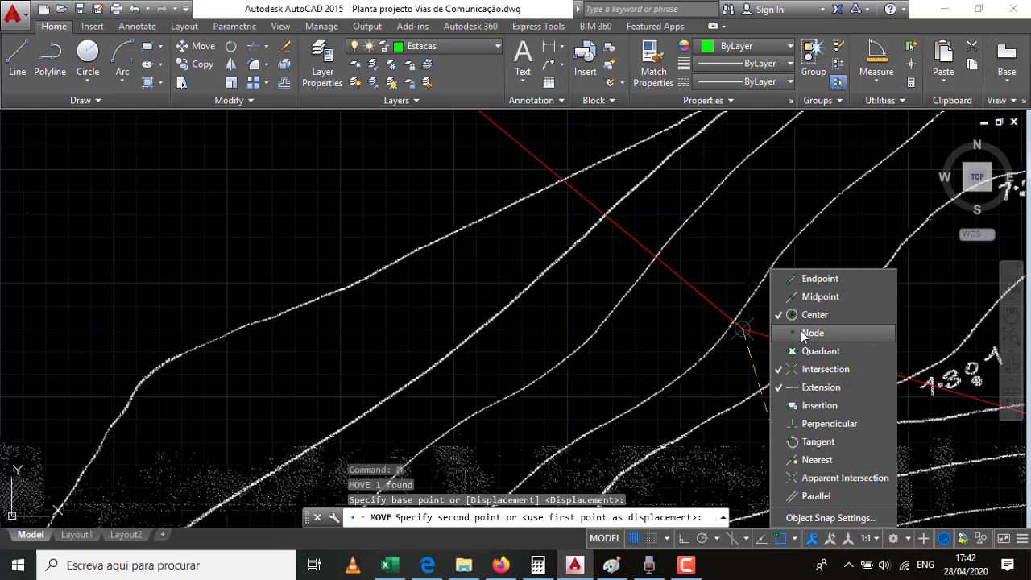
{"action": "left_click", "coordinate": [778, 369]}
{"action": "left_click", "coordinate": [781, 315]}
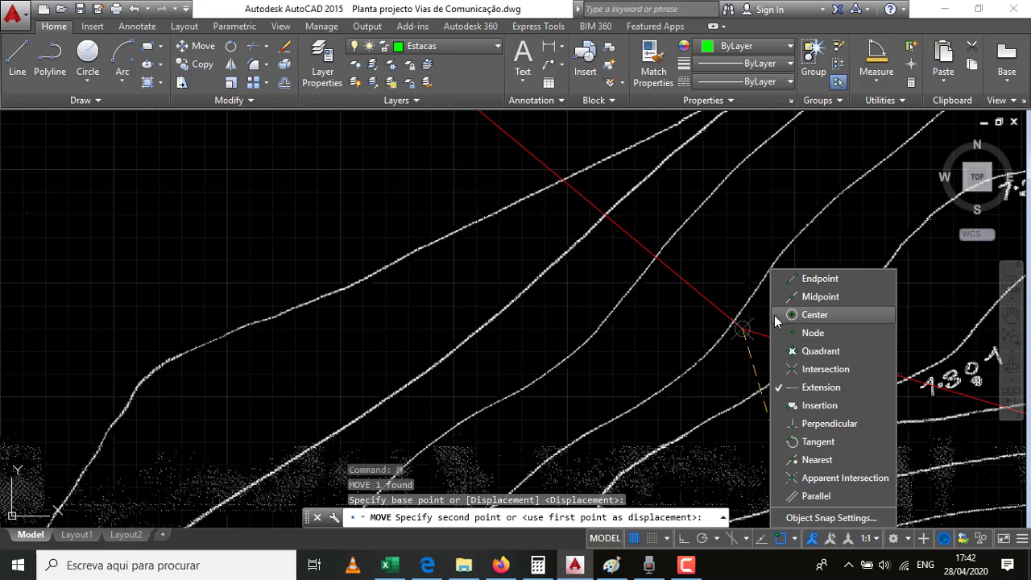
{"action": "left_click", "coordinate": [780, 543]}
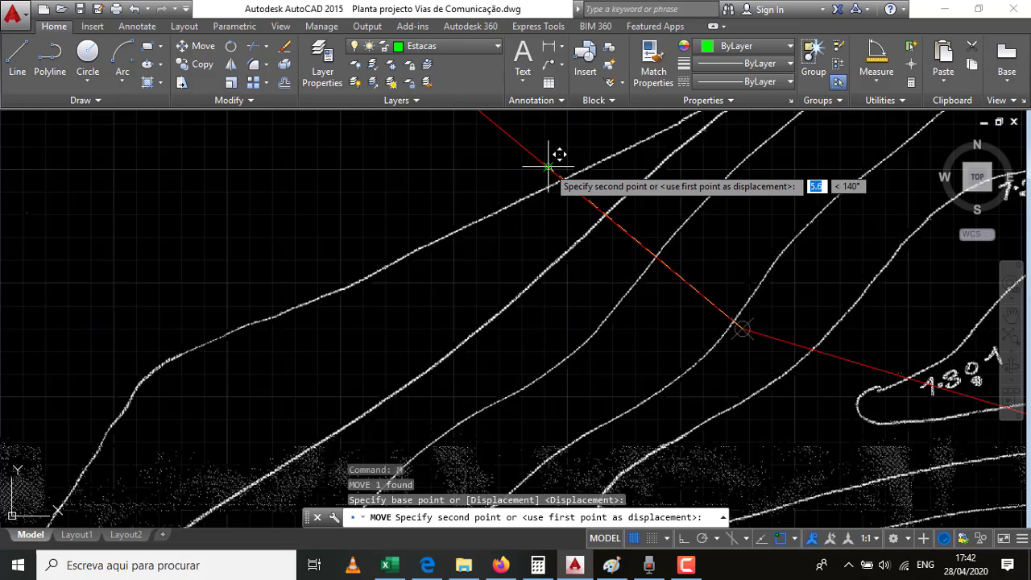
{"action": "key", "text": "Escape"}
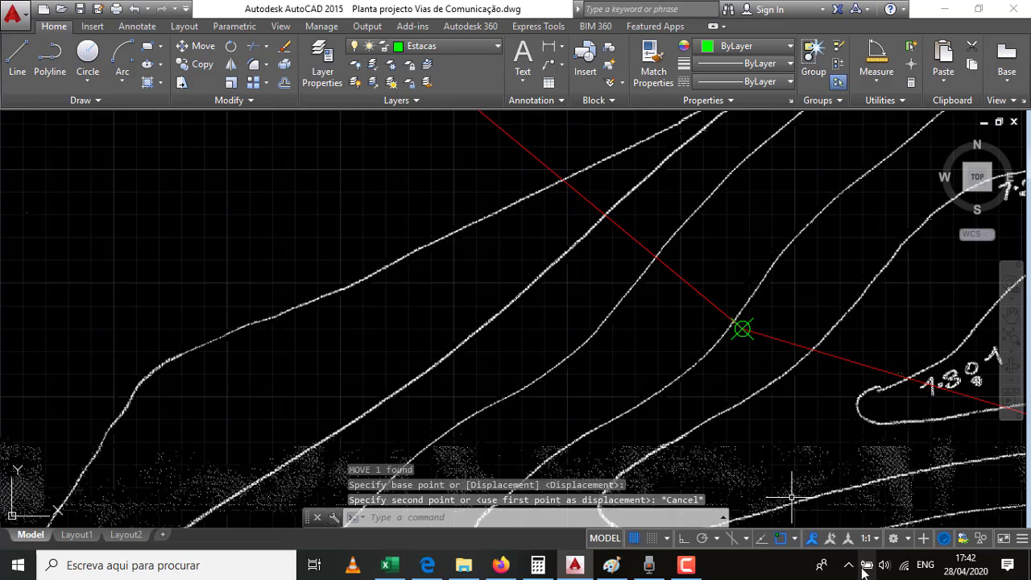
Turn on the Endpoint, Midpoint, Center and Node object snaps.
{"action": "left_click", "coordinate": [795, 537]}
{"action": "left_click", "coordinate": [789, 279]}
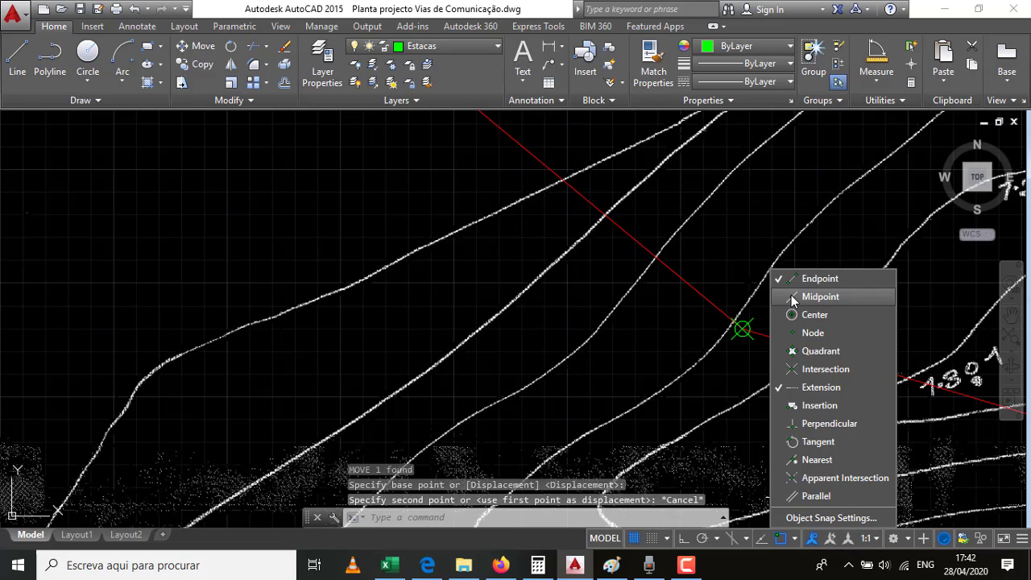
{"action": "left_click", "coordinate": [791, 296]}
{"action": "left_click", "coordinate": [792, 314]}
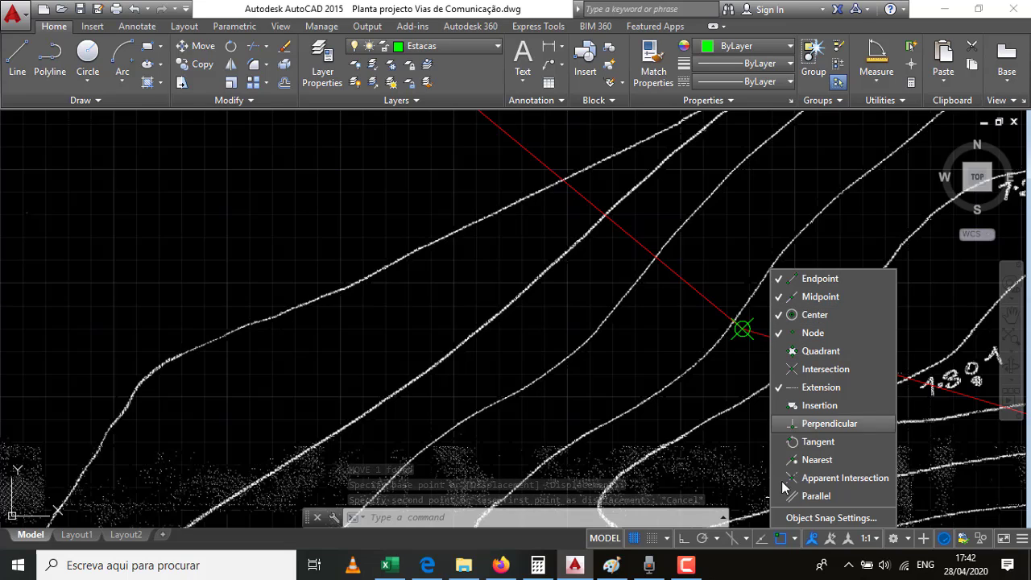
{"action": "left_click", "coordinate": [794, 538]}
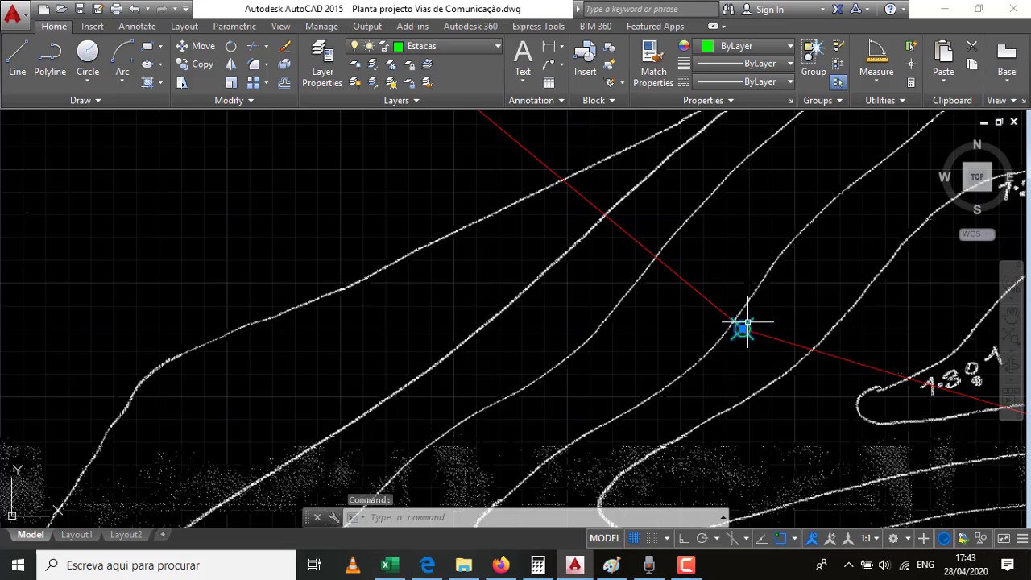
Try to move the stake marker to 3.4 units from the previous vertex along the red alignment's extension, and undo the move.
{"action": "type", "text": "m"}
{"action": "key", "text": "Return"}
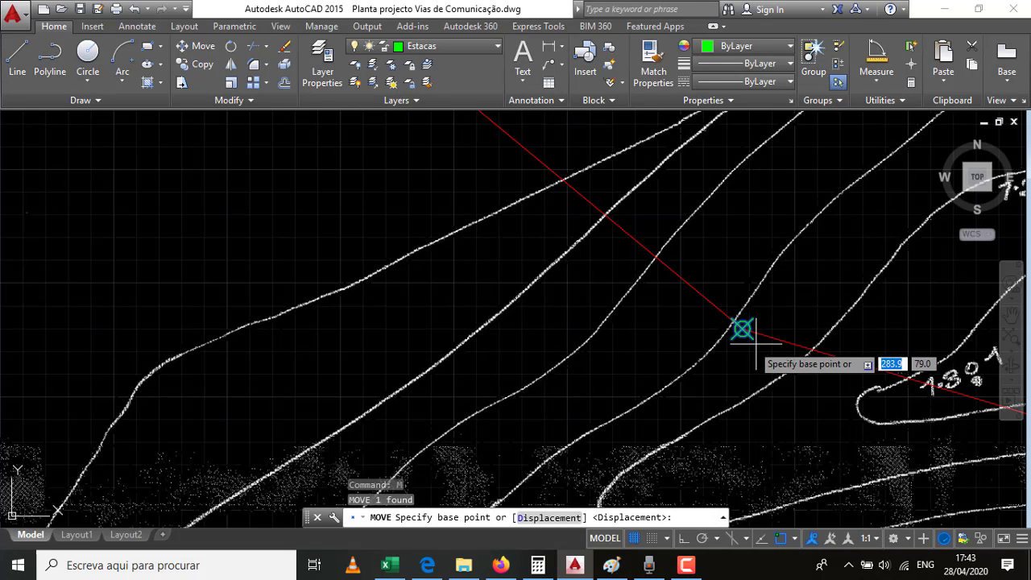
{"action": "left_click", "coordinate": [741, 328]}
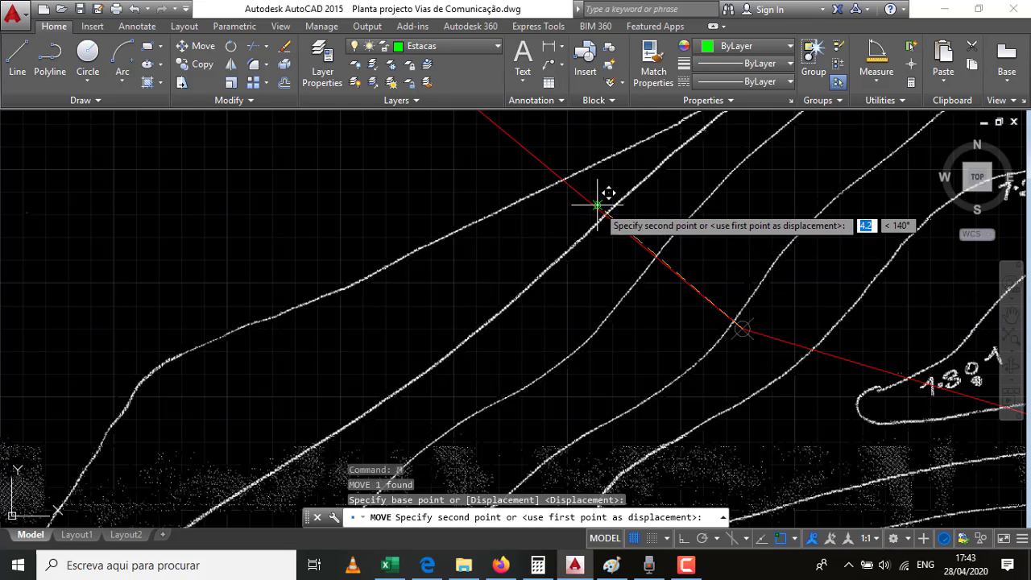
{"action": "scroll", "coordinate": [689, 303], "scroll_direction": "down", "scroll_amount": 3}
{"action": "scroll", "coordinate": [654, 326], "scroll_direction": "down", "scroll_amount": 5}
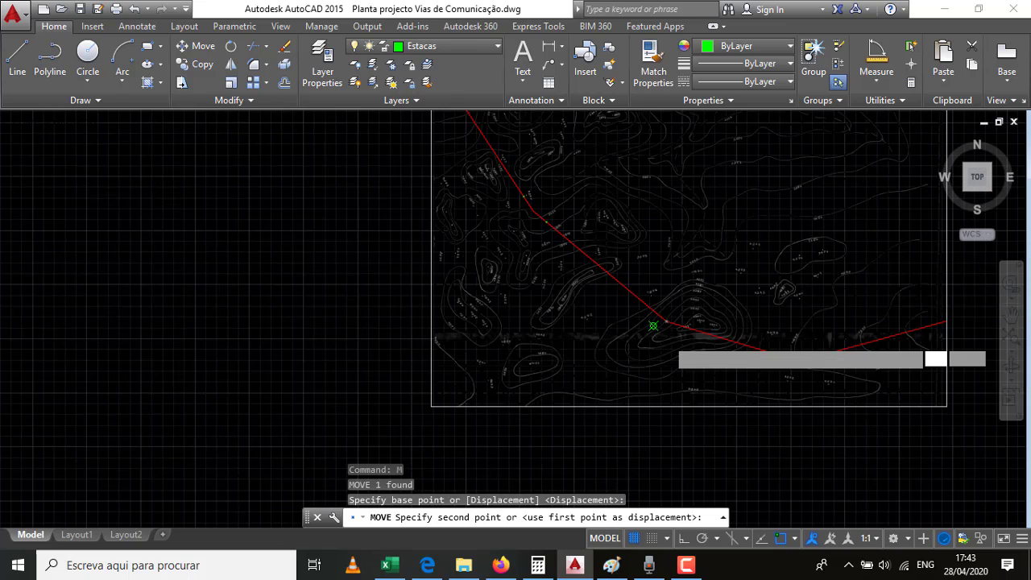
{"action": "scroll", "coordinate": [667, 338], "scroll_direction": "down", "scroll_amount": 2}
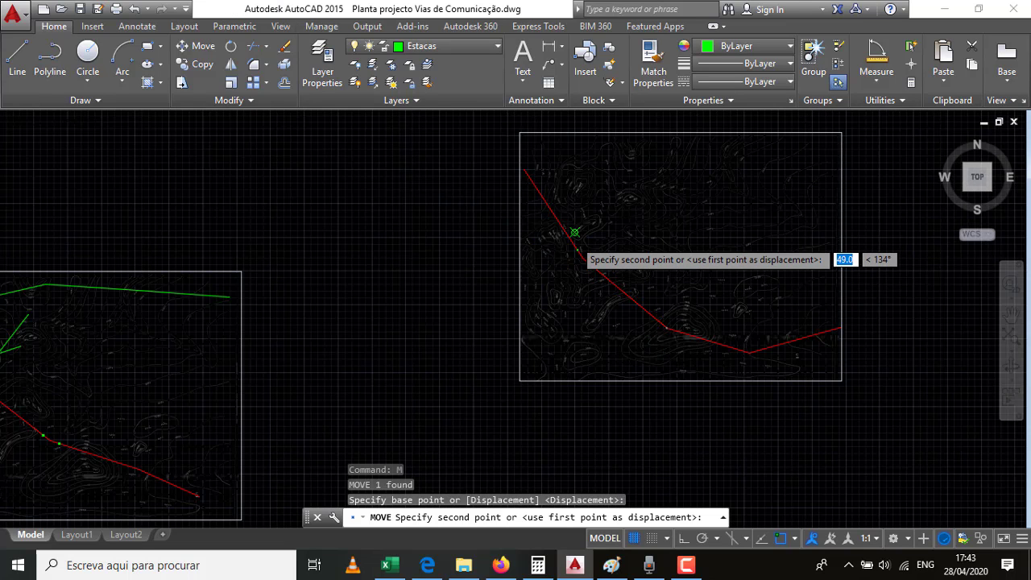
{"action": "scroll", "coordinate": [574, 233], "scroll_direction": "up", "scroll_amount": 6}
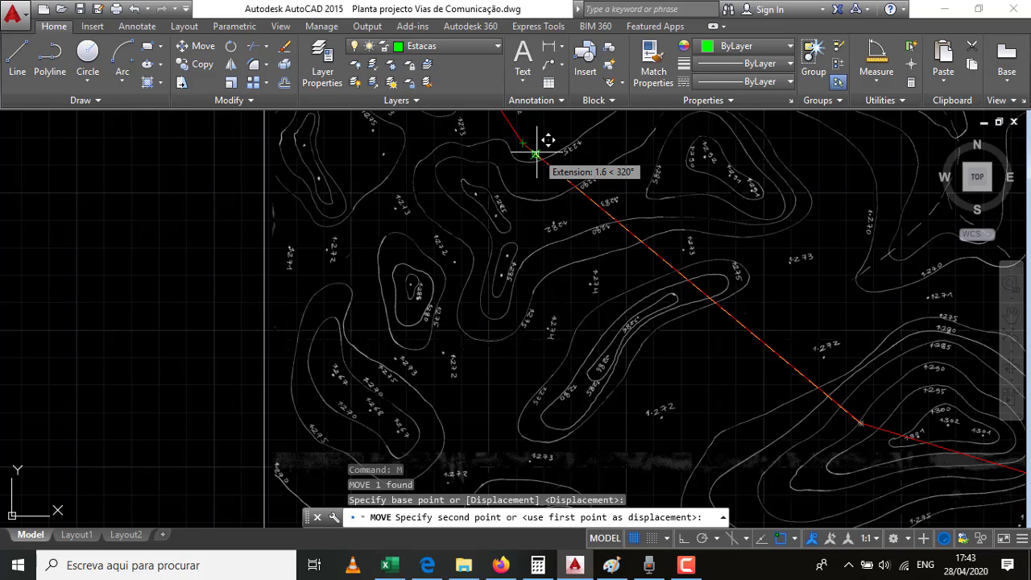
{"action": "type", "text": "3."}
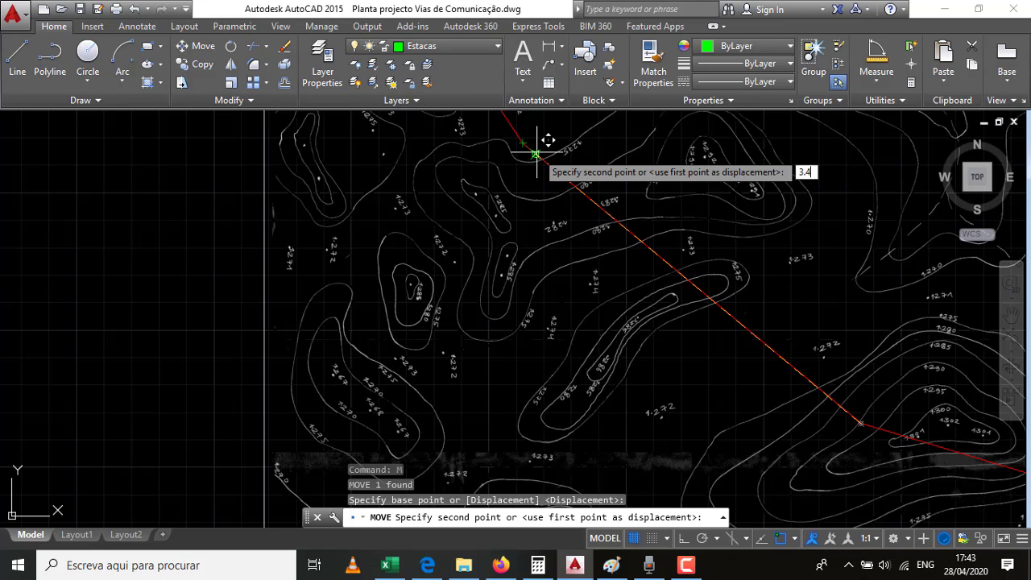
{"action": "type", "text": "4"}
{"action": "key", "text": "Return"}
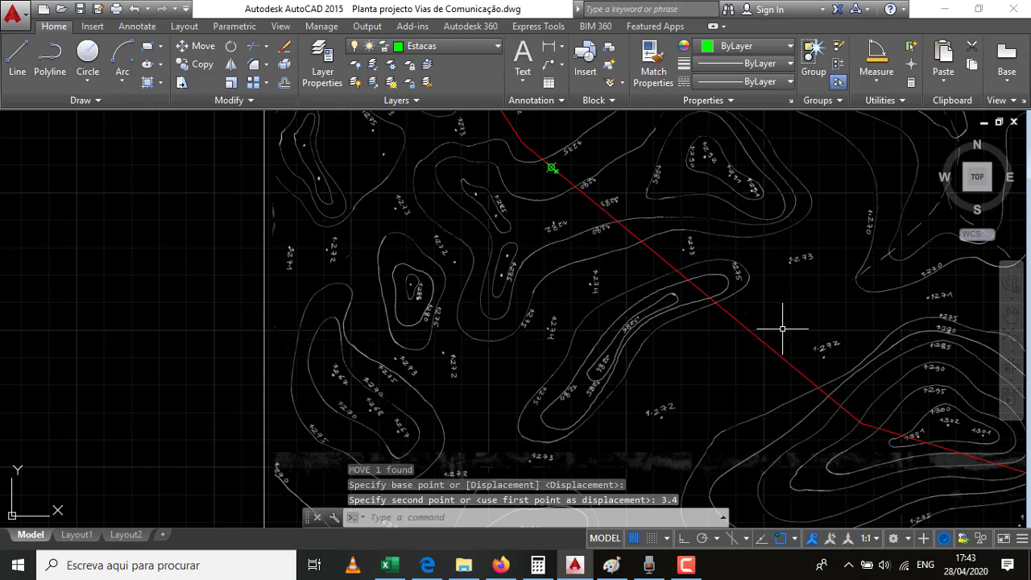
{"action": "key", "text": "ctrl+z"}
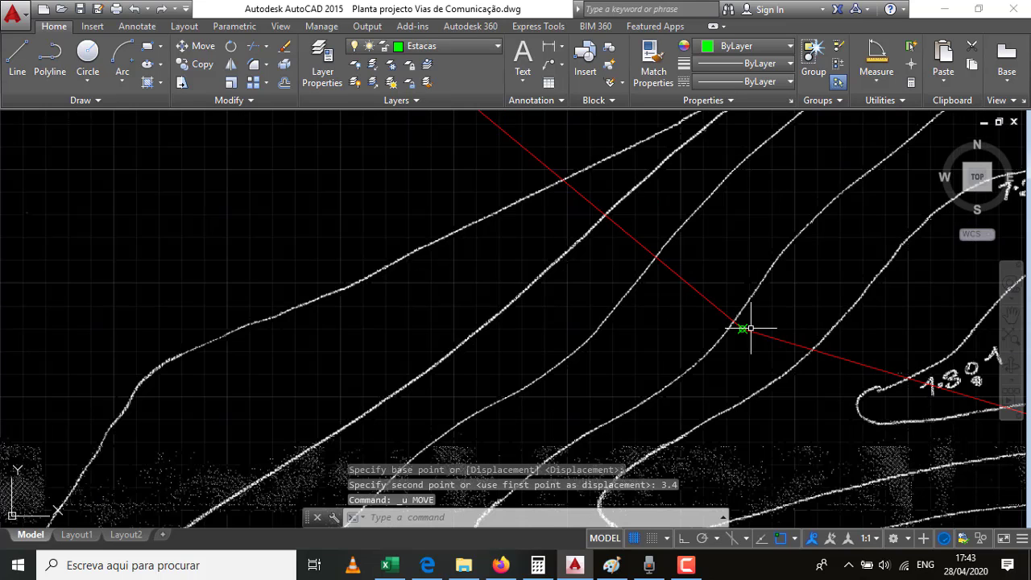
Move the stake marker 3.4 units from its vertex on the hill along the red alignment toward the previous vertex.
{"action": "key", "text": "Return"}
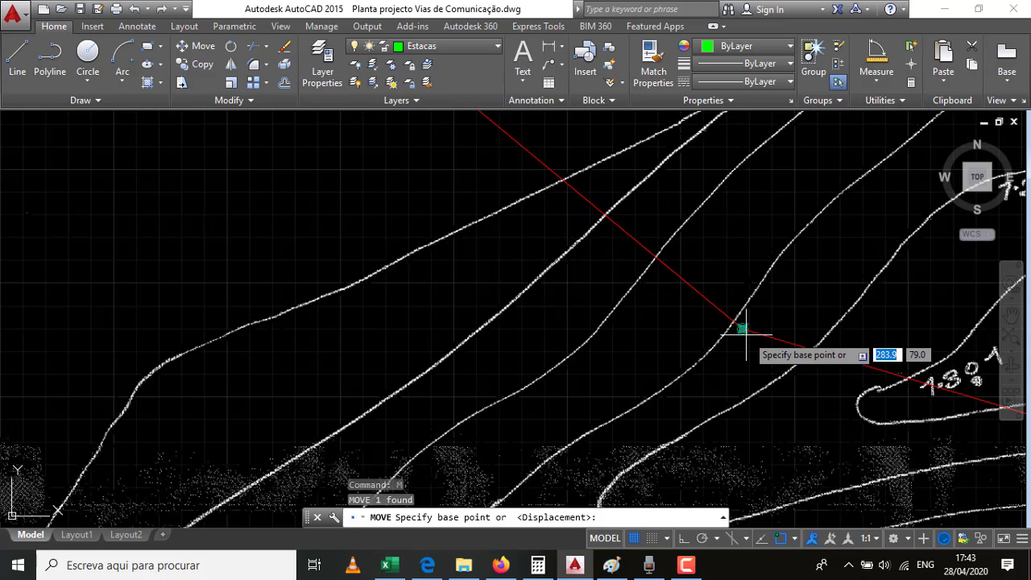
{"action": "left_click", "coordinate": [742, 328]}
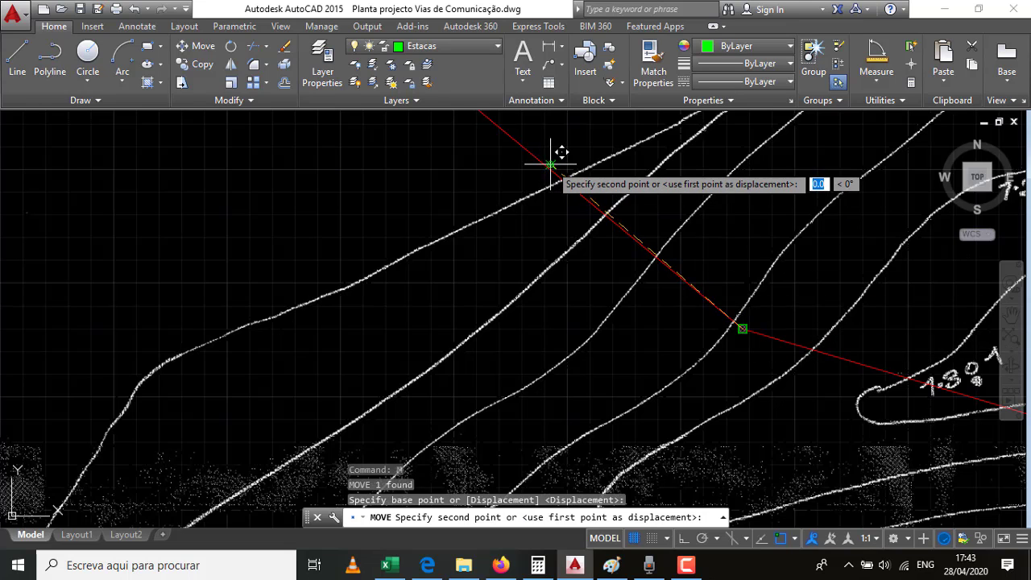
{"action": "scroll", "coordinate": [729, 330], "scroll_direction": "down", "scroll_amount": 5}
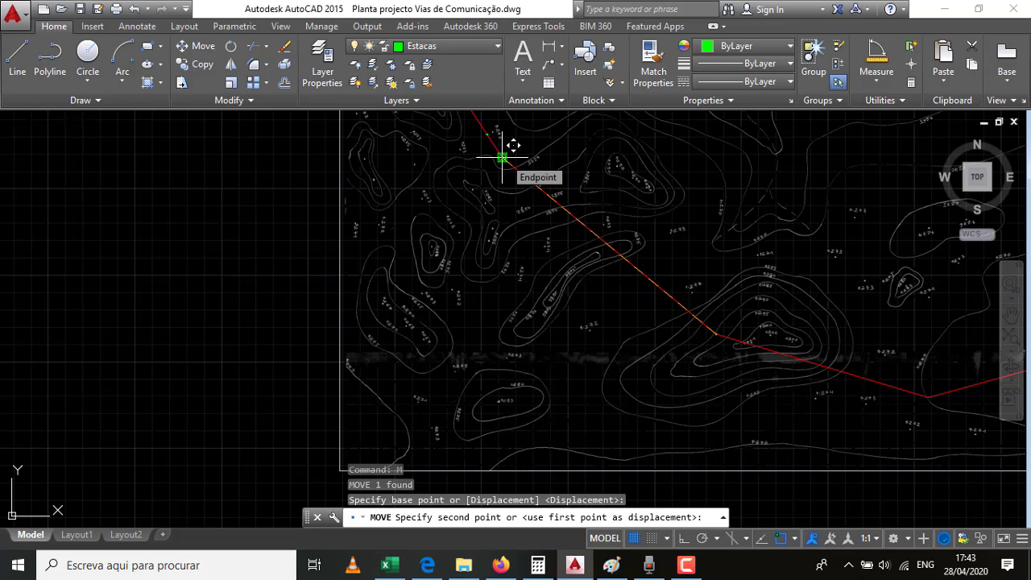
{"action": "type", "text": "3.4"}
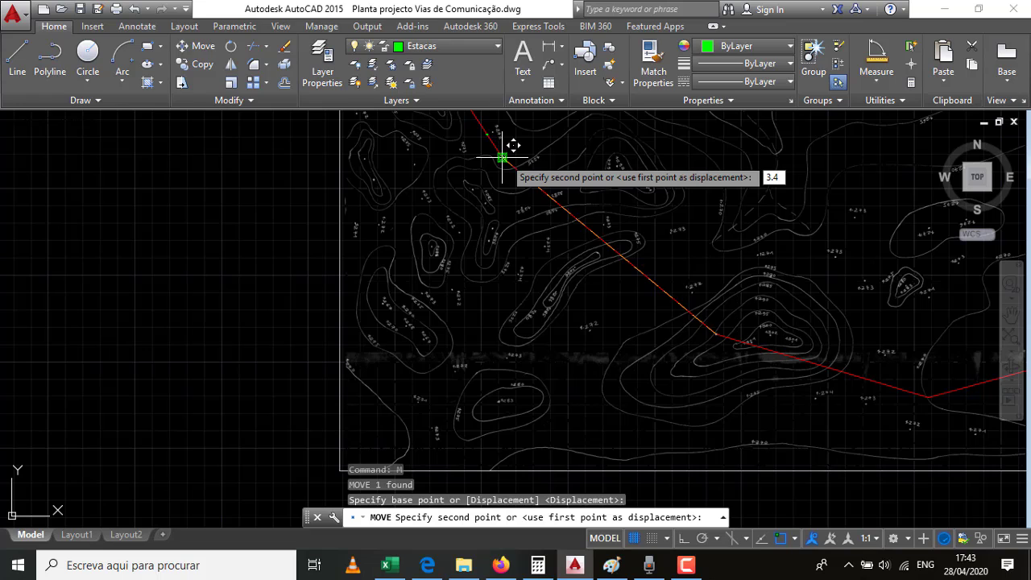
{"action": "key", "text": "Return"}
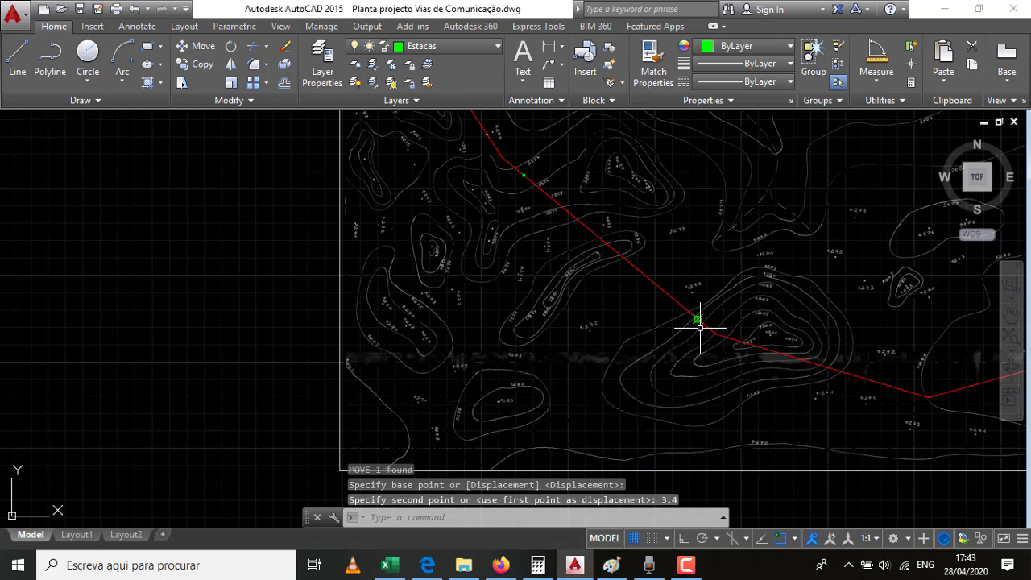
Place a new stake point on the red alignment's vertex on the west side of the 1.302 hill.
{"action": "scroll", "coordinate": [716, 341], "scroll_direction": "up", "scroll_amount": 3}
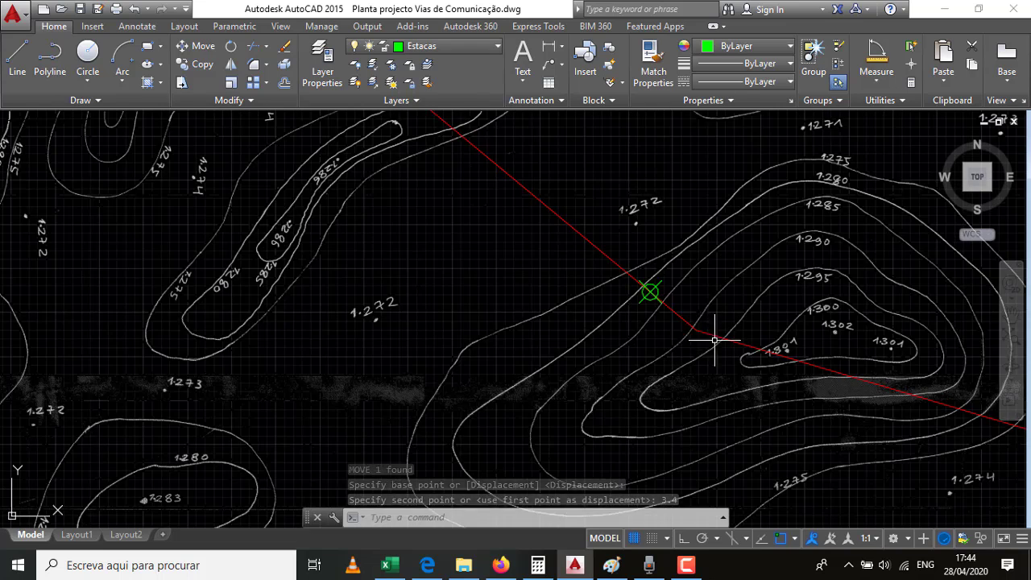
{"action": "scroll", "coordinate": [717, 346], "scroll_direction": "up", "scroll_amount": 2}
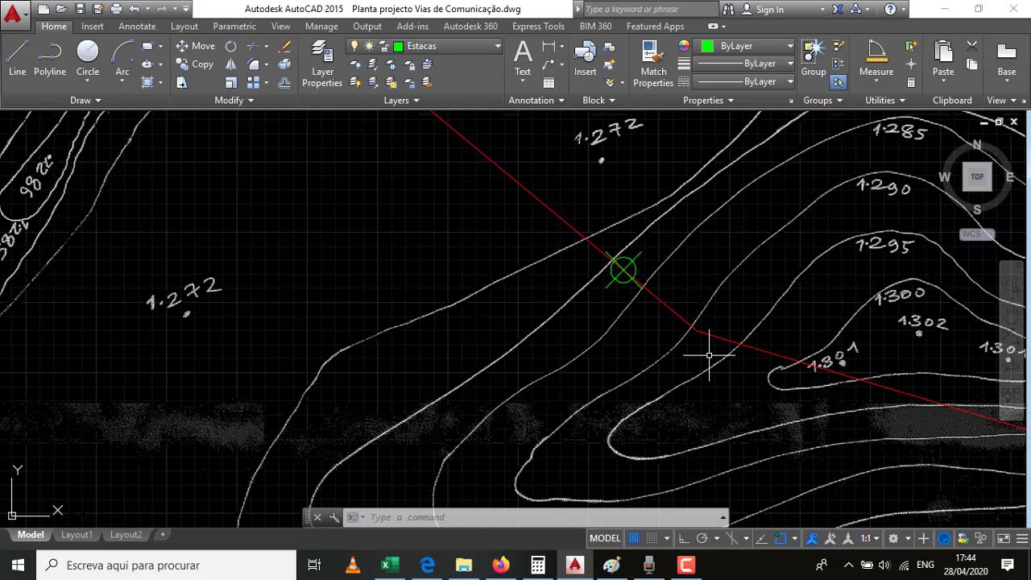
{"action": "type", "text": "o"}
{"action": "key", "text": "Return"}
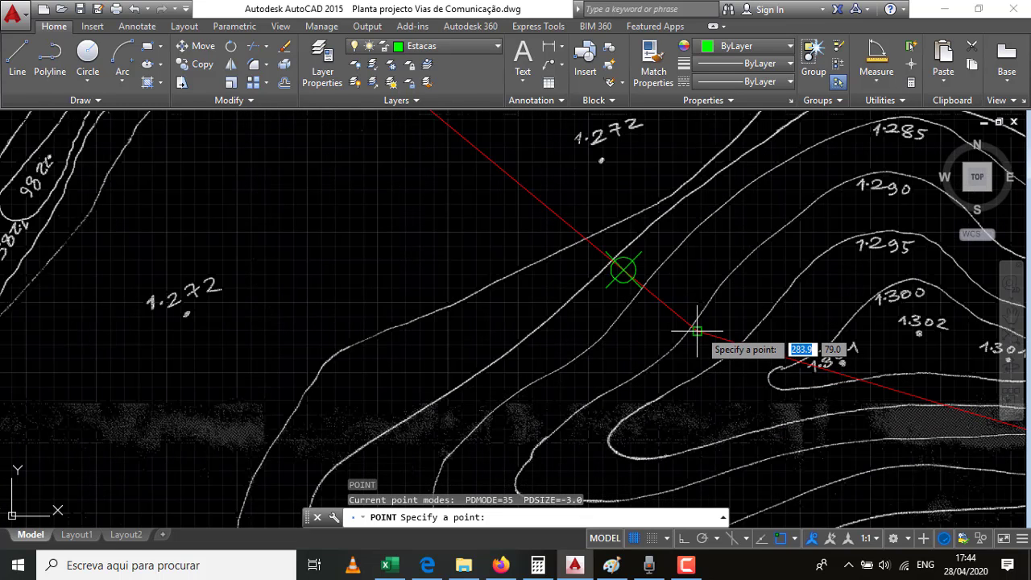
{"action": "left_click", "coordinate": [696, 330]}
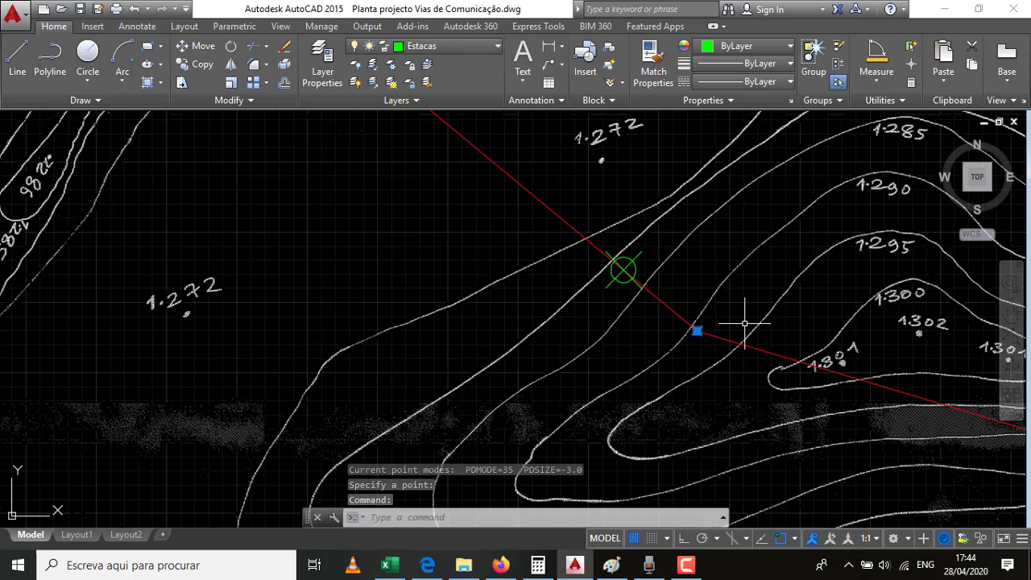
Try to move the new stake marker to 3.4 units before the next vertex along the alignment's extension, and undo the move.
{"action": "type", "text": "m"}
{"action": "key", "text": "Return"}
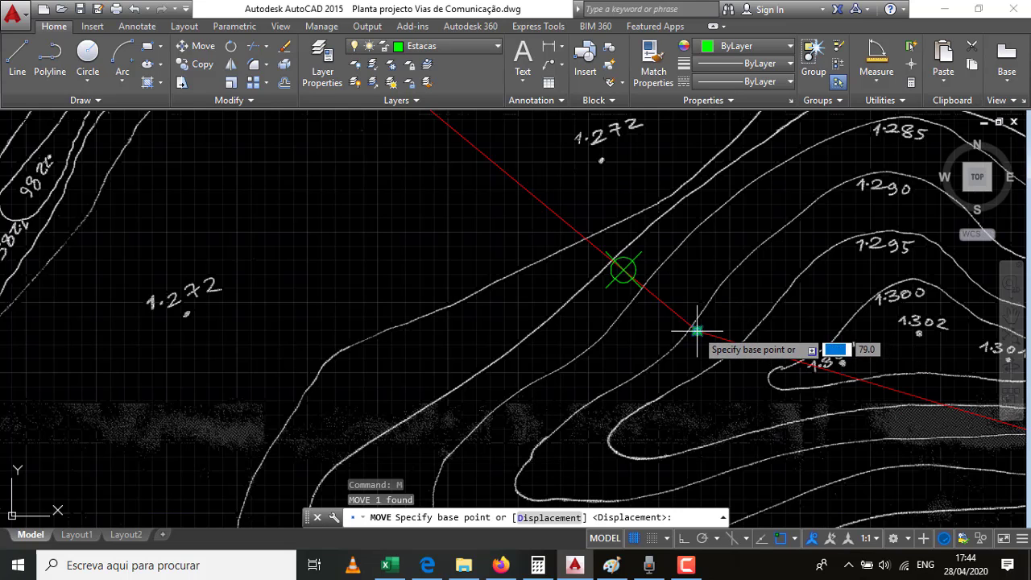
{"action": "left_click", "coordinate": [697, 330]}
{"action": "scroll", "coordinate": [544, 373], "scroll_direction": "down", "scroll_amount": 5}
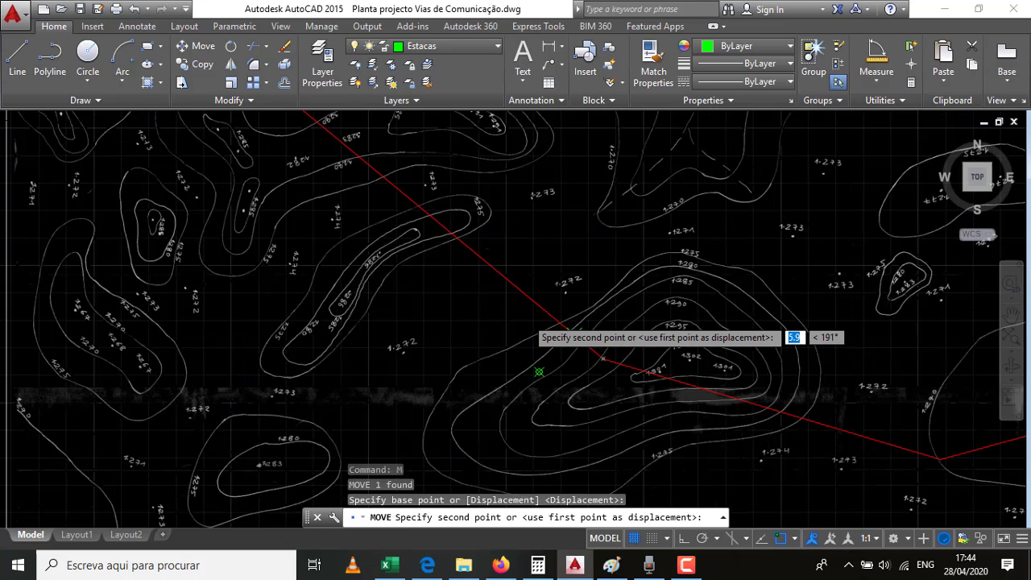
{"action": "scroll", "coordinate": [528, 323], "scroll_direction": "down", "scroll_amount": 4}
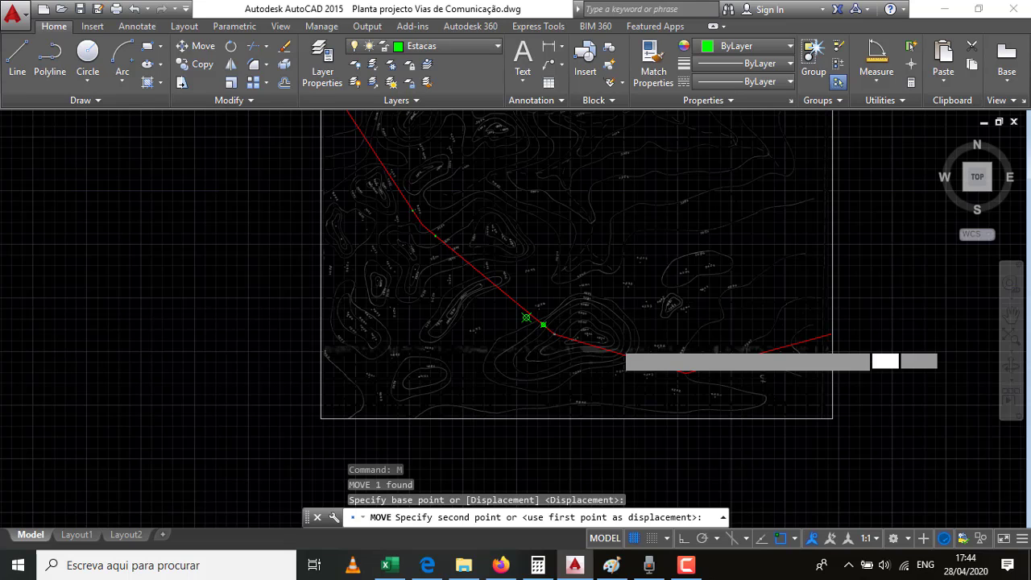
{"action": "scroll", "coordinate": [612, 336], "scroll_direction": "down", "scroll_amount": 2}
{"action": "scroll", "coordinate": [641, 375], "scroll_direction": "up", "scroll_amount": 10}
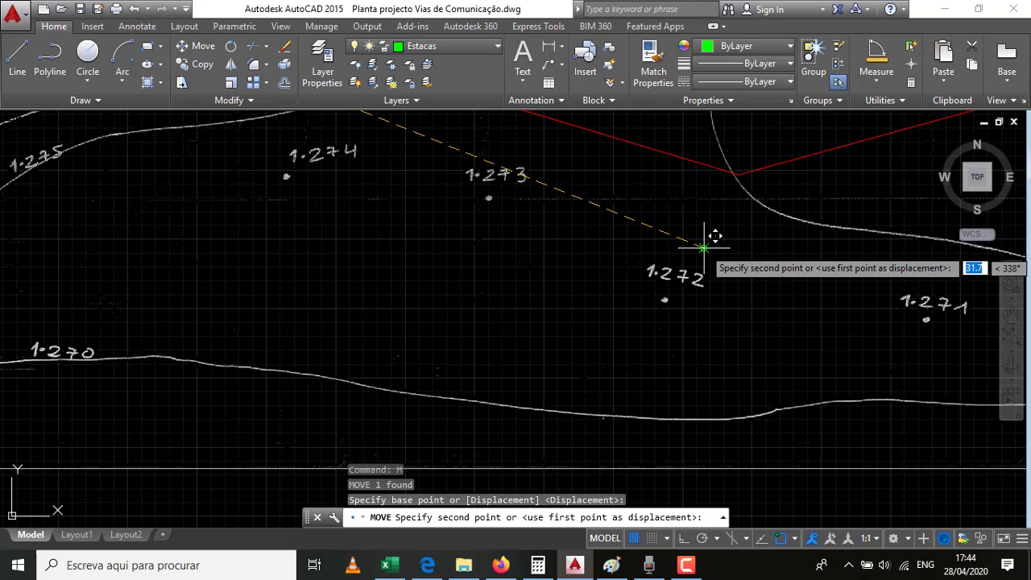
{"action": "scroll", "coordinate": [836, 320], "scroll_direction": "down", "scroll_amount": 4}
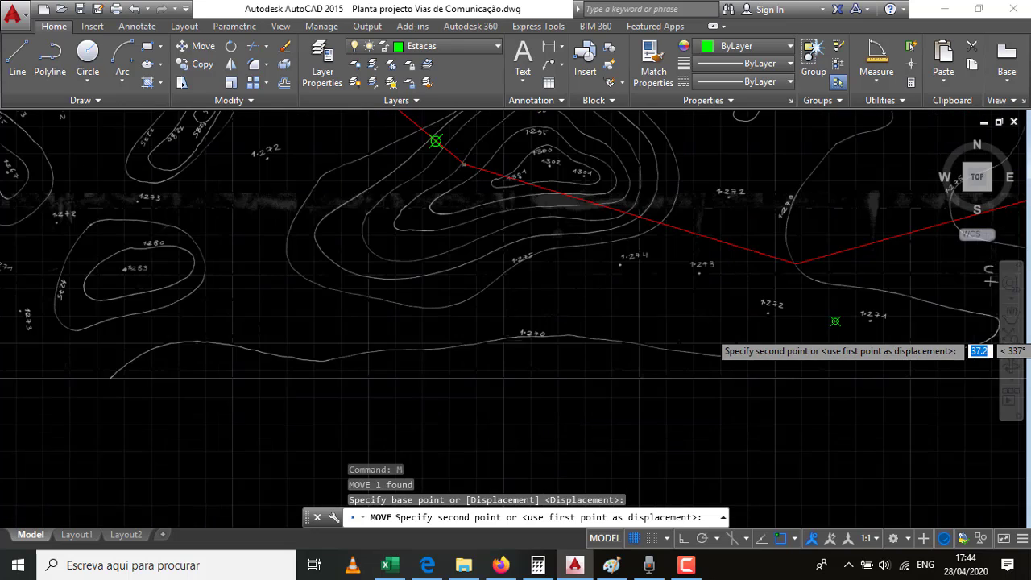
{"action": "scroll", "coordinate": [835, 320], "scroll_direction": "down", "scroll_amount": 3}
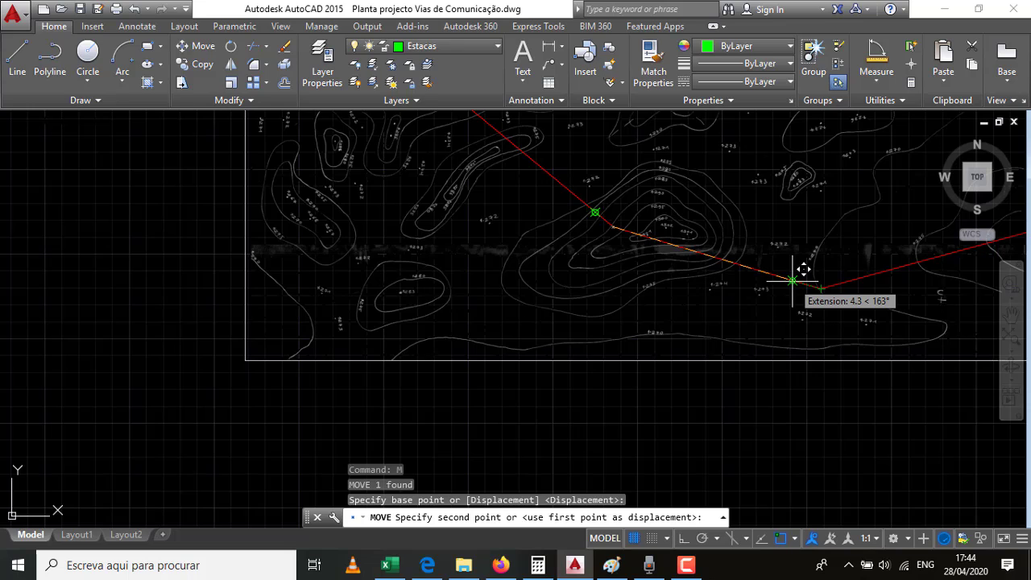
{"action": "type", "text": "3."}
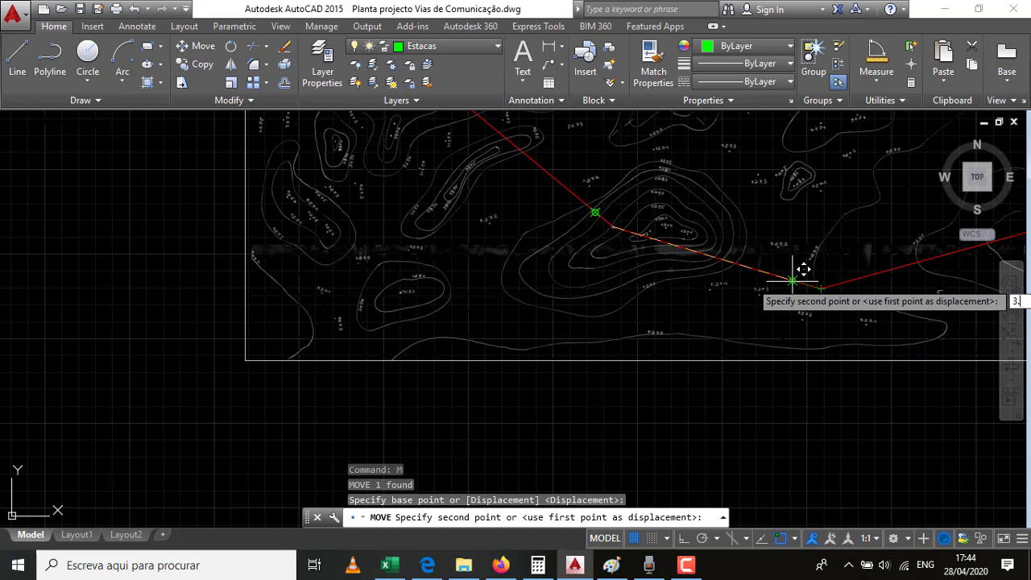
{"action": "type", "text": "4"}
{"action": "key", "text": "Return"}
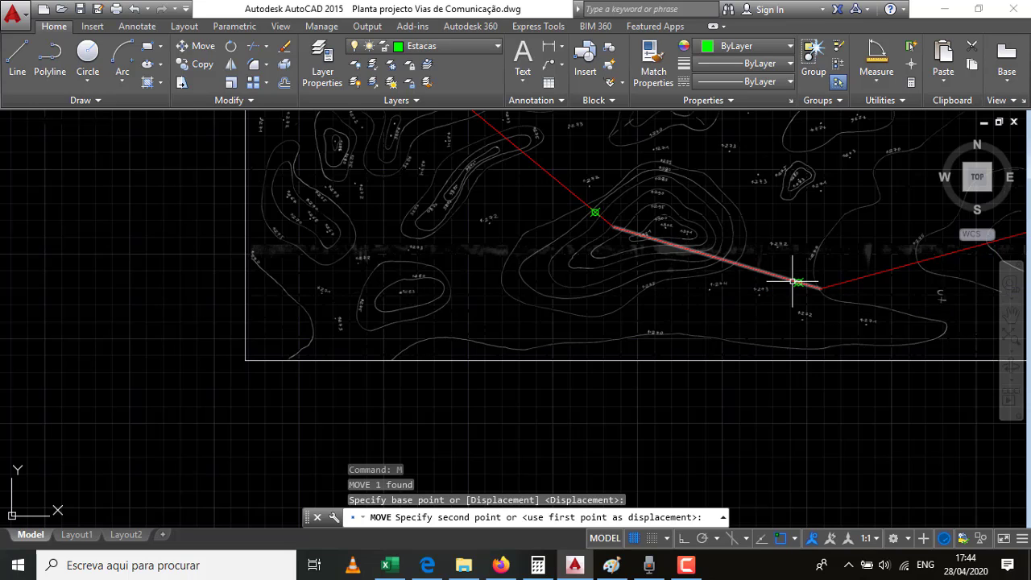
{"action": "scroll", "coordinate": [798, 278], "scroll_direction": "up", "scroll_amount": 4}
{"action": "key", "text": "ctrl+z"}
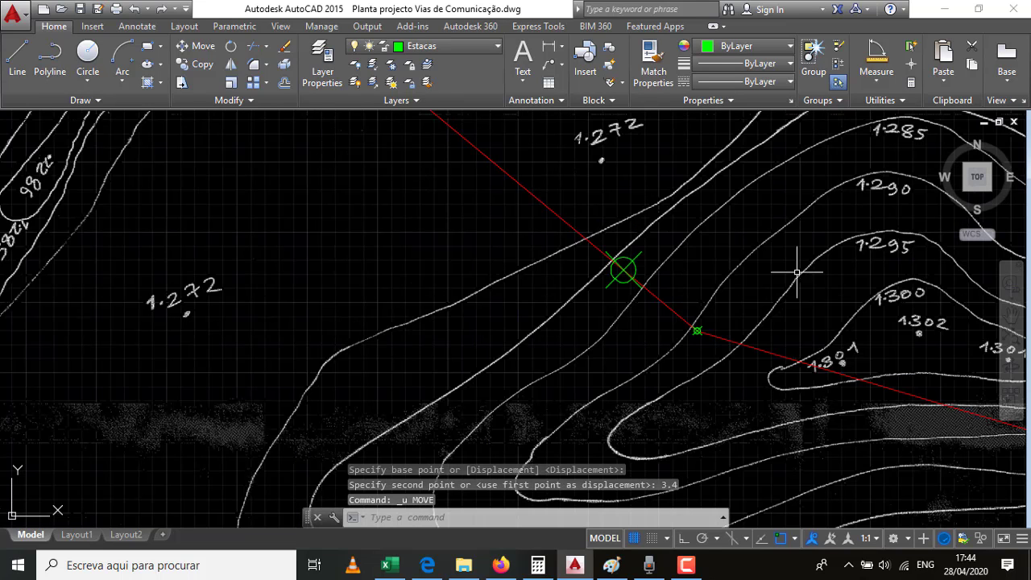
Move the stake marker at the hill vertex 3.4 units along the red alignment toward the next vertex.
{"action": "left_click", "coordinate": [696, 331]}
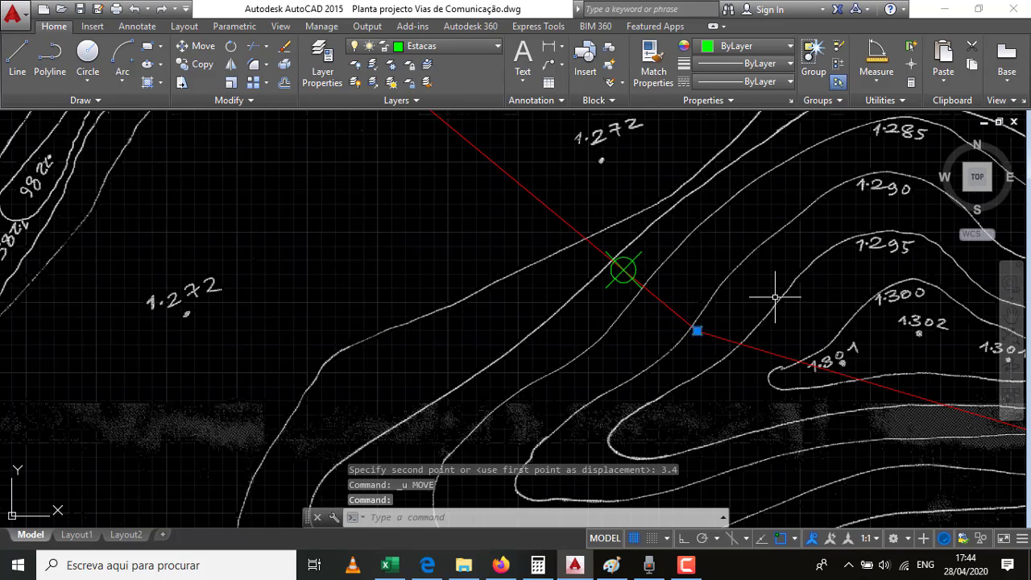
{"action": "type", "text": "m"}
{"action": "key", "text": "Return"}
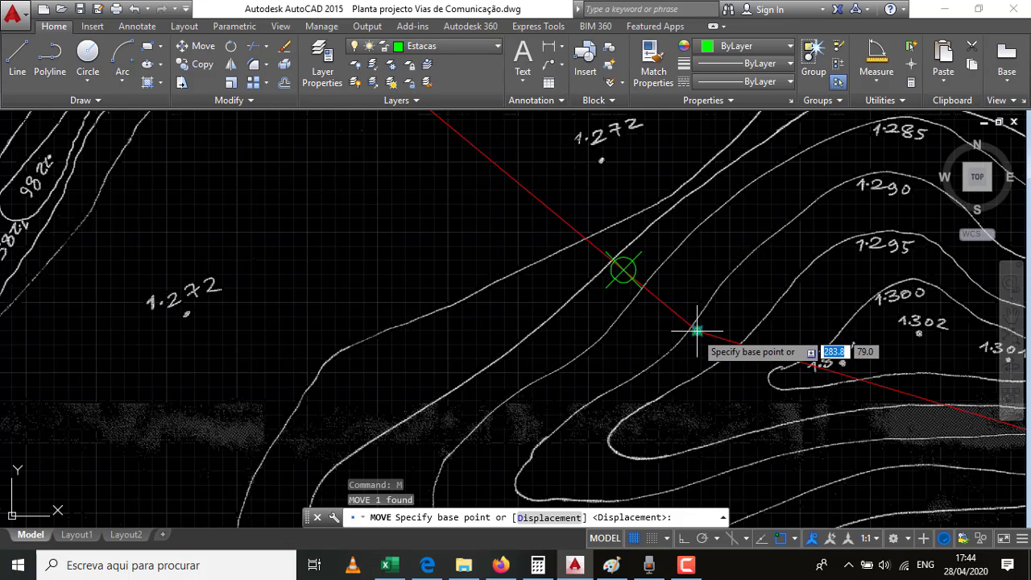
{"action": "left_click", "coordinate": [696, 330]}
{"action": "scroll", "coordinate": [585, 328], "scroll_direction": "down", "scroll_amount": 4}
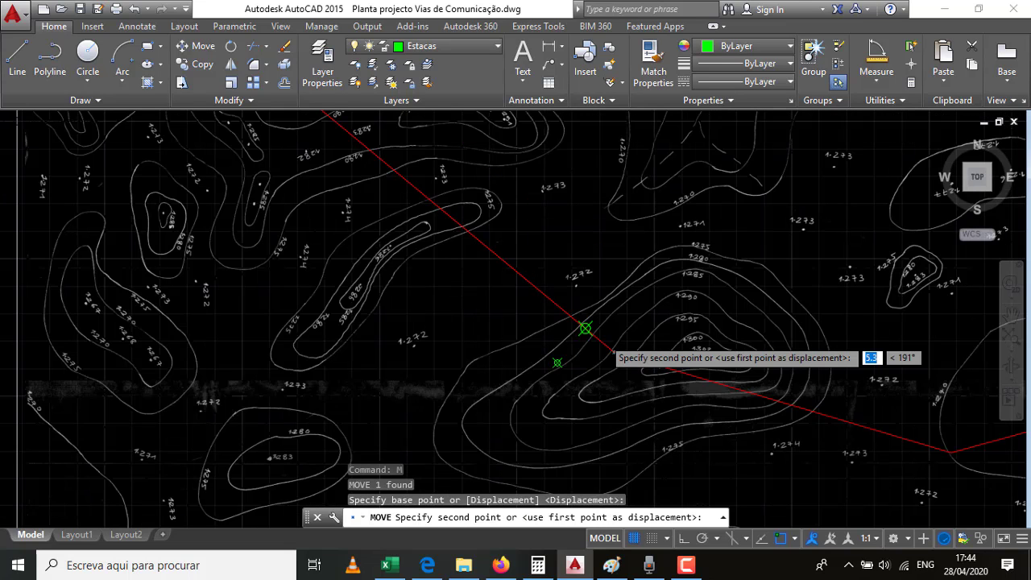
{"action": "scroll", "coordinate": [586, 328], "scroll_direction": "down", "scroll_amount": 3}
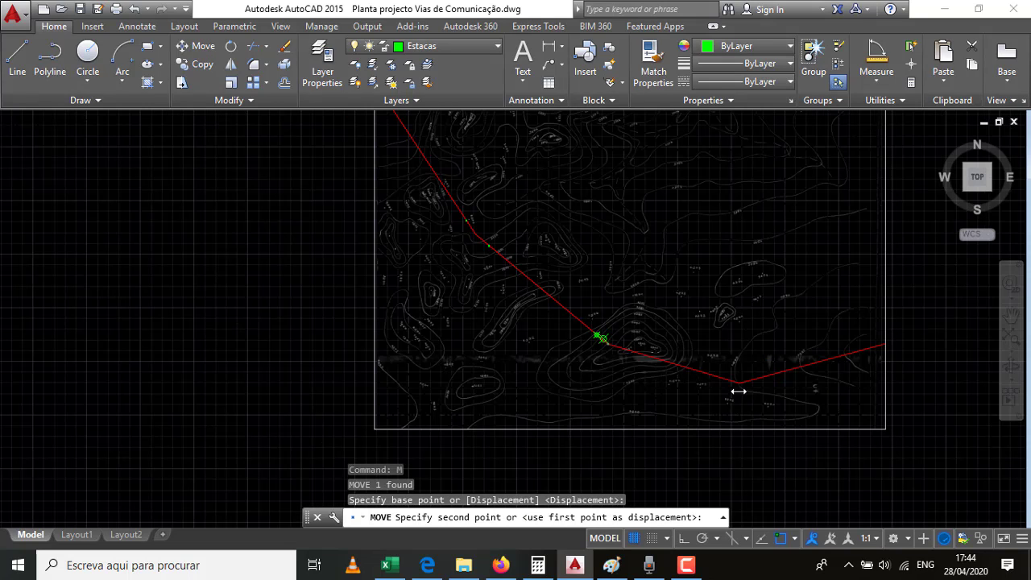
{"action": "scroll", "coordinate": [1025, 496], "scroll_direction": "down", "scroll_amount": 2}
{"action": "scroll", "coordinate": [758, 396], "scroll_direction": "up", "scroll_amount": 2}
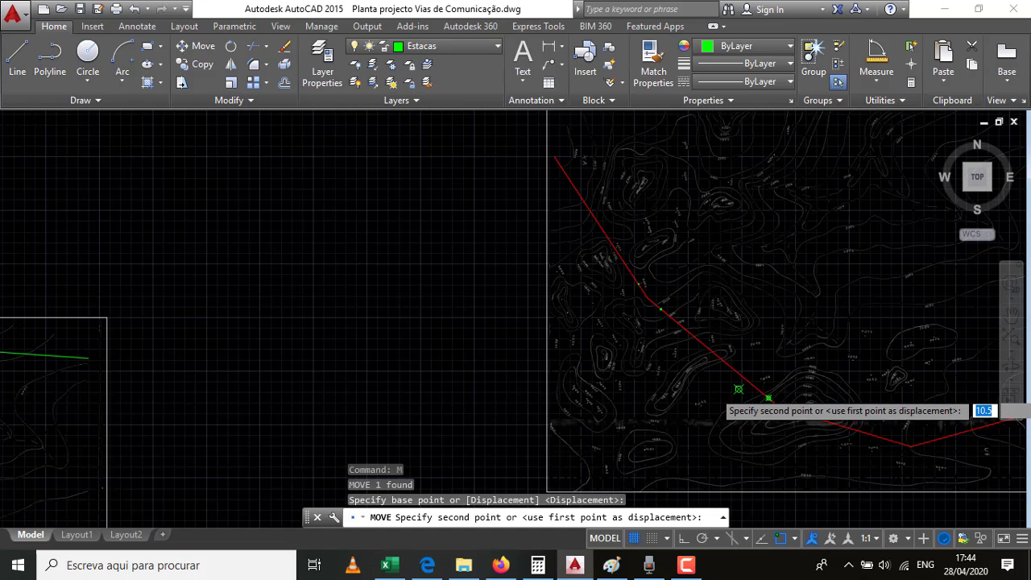
{"action": "scroll", "coordinate": [886, 411], "scroll_direction": "up", "scroll_amount": 2}
{"action": "scroll", "coordinate": [933, 490], "scroll_direction": "up", "scroll_amount": 2}
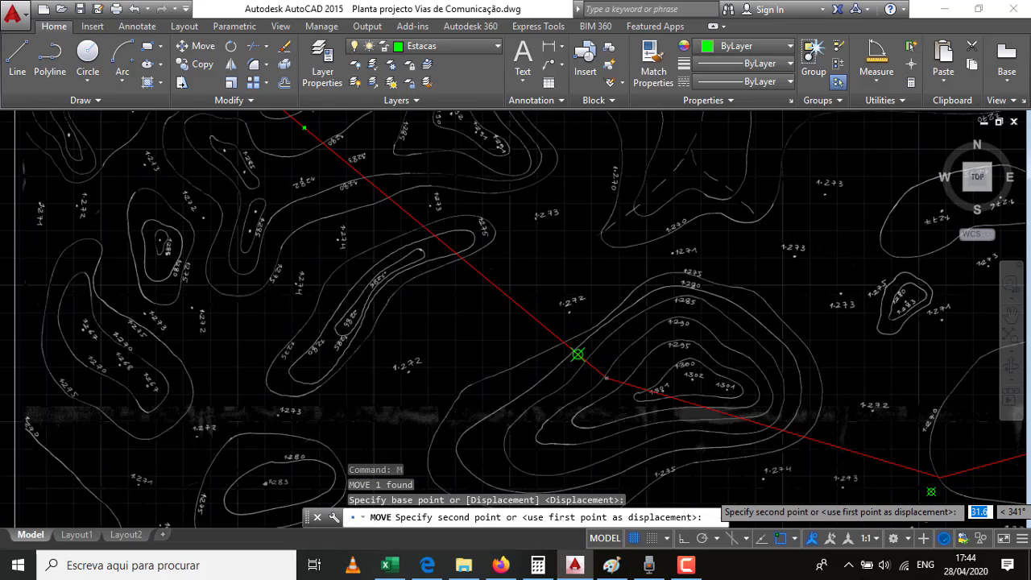
{"action": "scroll", "coordinate": [932, 489], "scroll_direction": "up", "scroll_amount": 2}
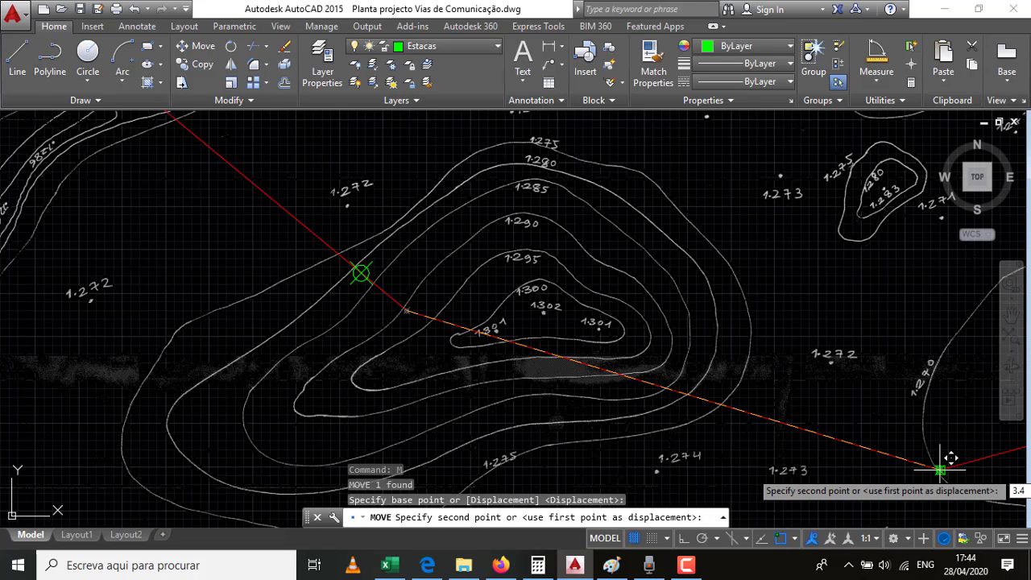
{"action": "key", "text": "Return"}
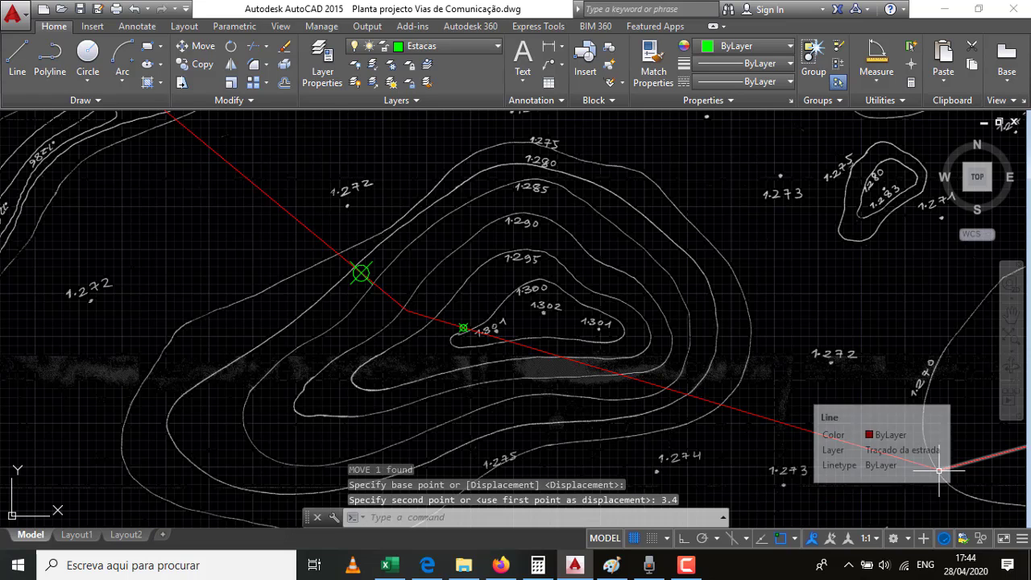
Place a stake point on the red alignment's southernmost vertex, east of the hill.
{"action": "scroll", "coordinate": [626, 363], "scroll_direction": "down", "scroll_amount": 4}
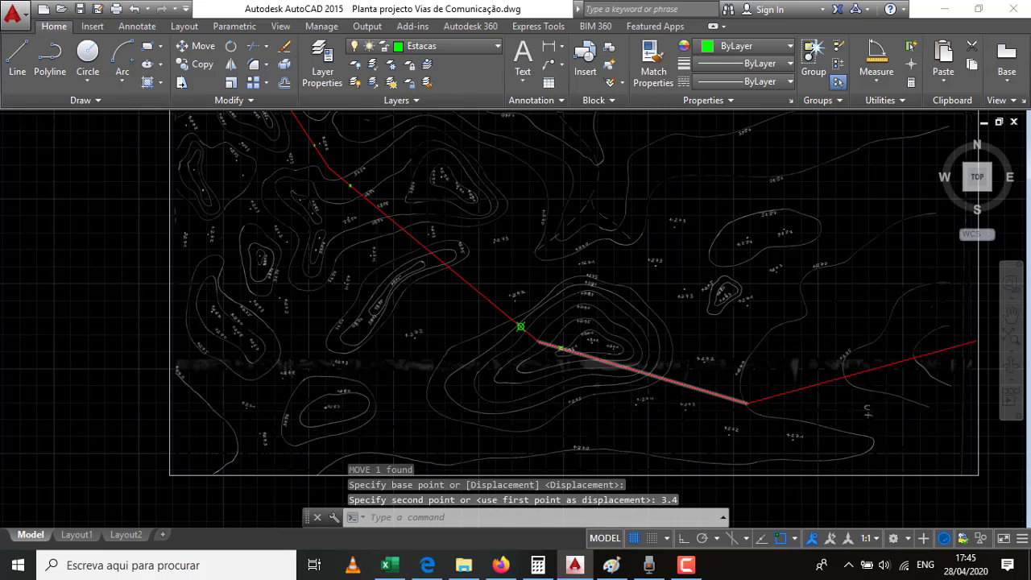
{"action": "scroll", "coordinate": [662, 379], "scroll_direction": "down", "scroll_amount": 2}
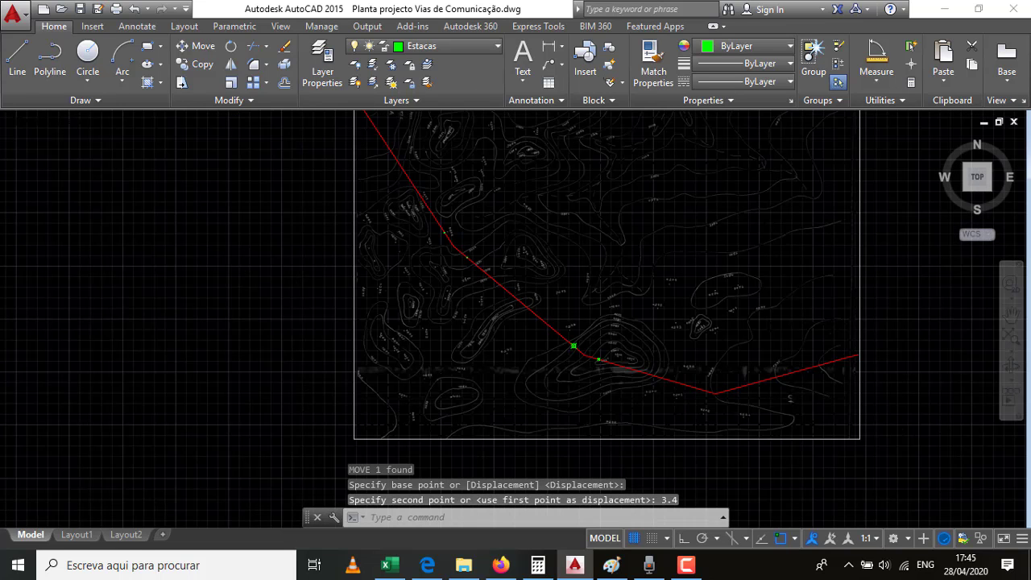
{"action": "scroll", "coordinate": [577, 392], "scroll_direction": "down", "scroll_amount": 2}
{"action": "scroll", "coordinate": [667, 427], "scroll_direction": "up", "scroll_amount": 2}
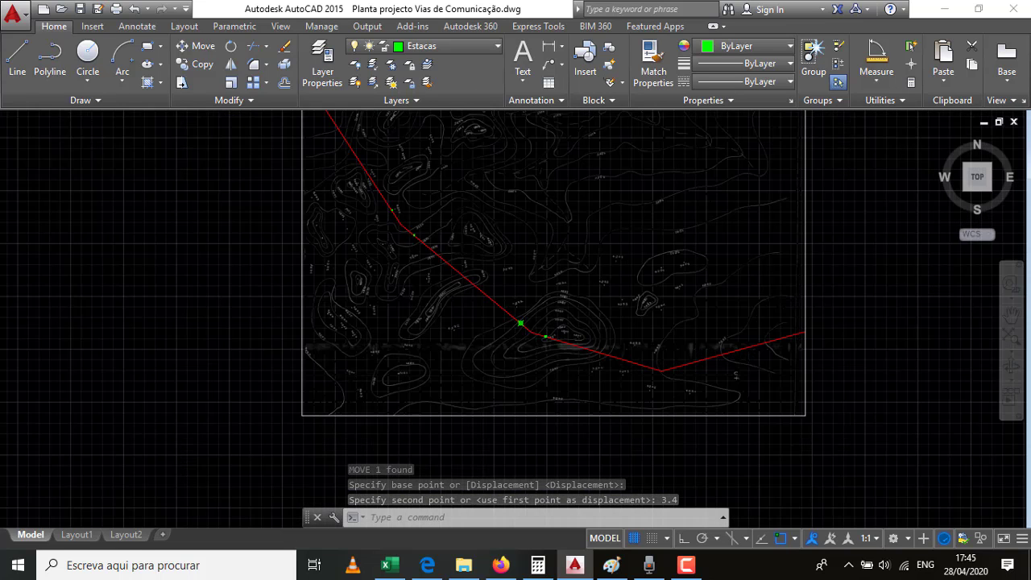
{"action": "scroll", "coordinate": [664, 374], "scroll_direction": "up", "scroll_amount": 2}
{"action": "type", "text": "p"}
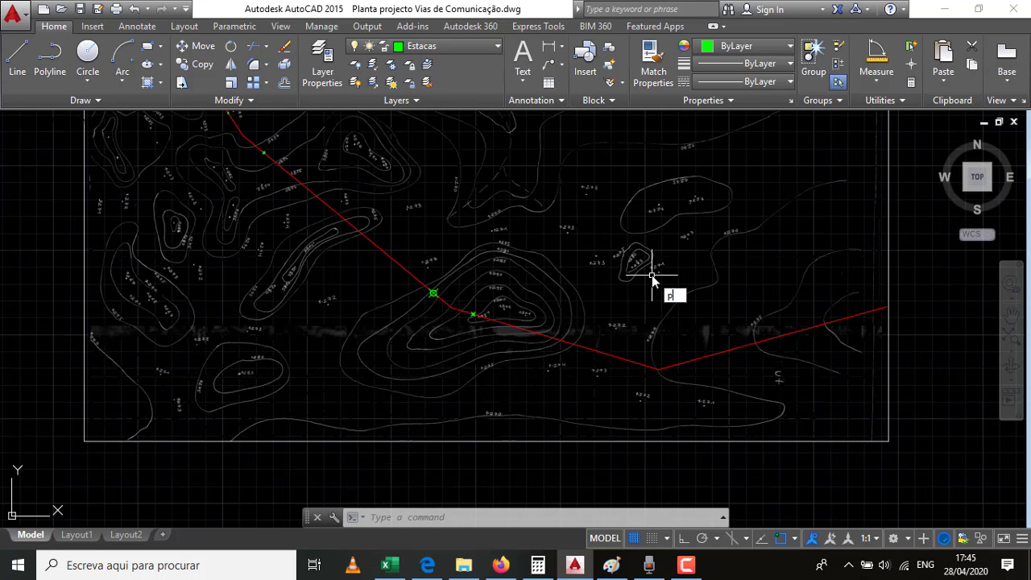
{"action": "key", "text": "Return"}
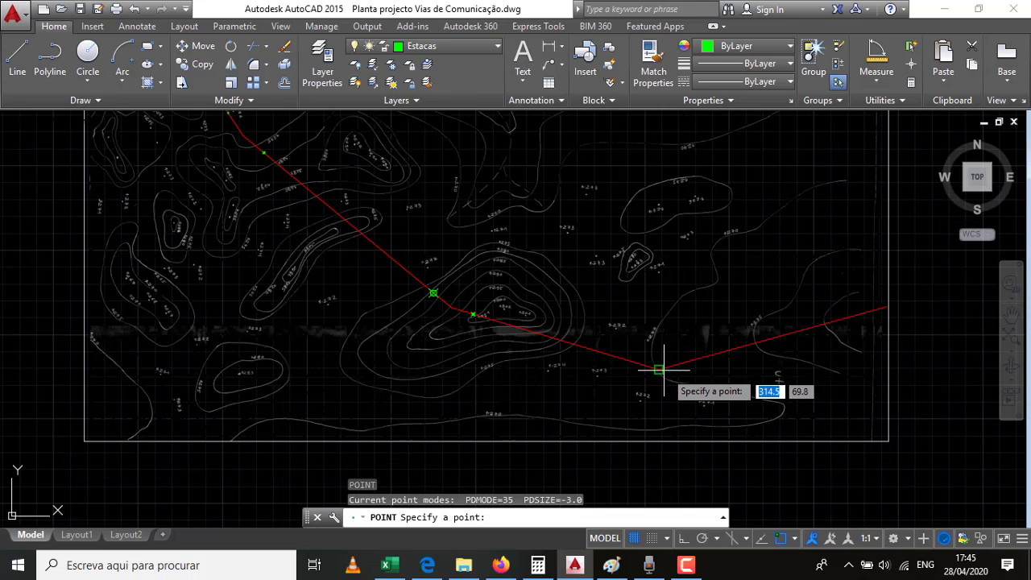
{"action": "left_click", "coordinate": [658, 370]}
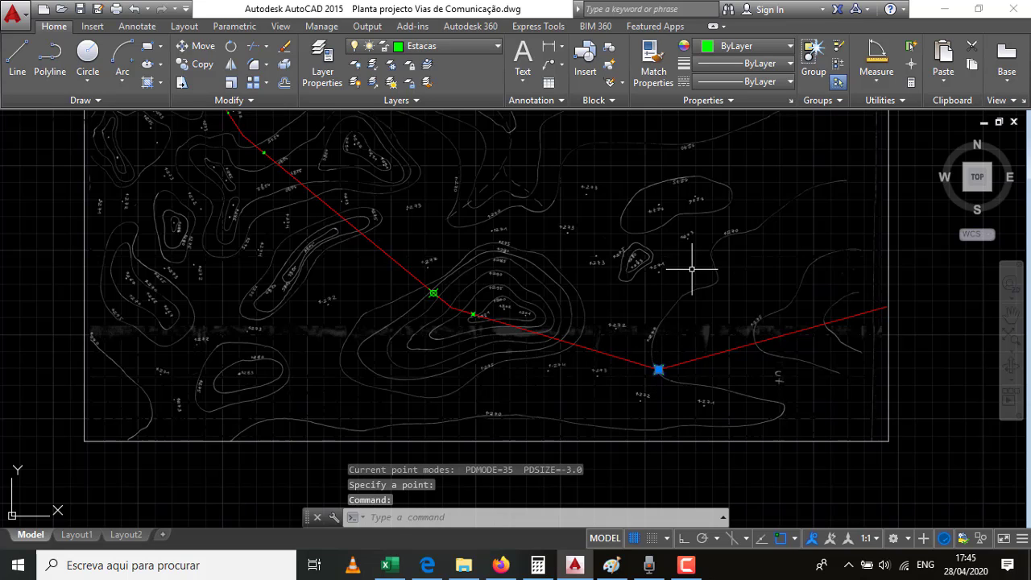
Move the stake point at the alignment's southernmost vertex 4.3 units along the red line toward the hill vertex.
{"action": "type", "text": "m"}
{"action": "key", "text": "Return"}
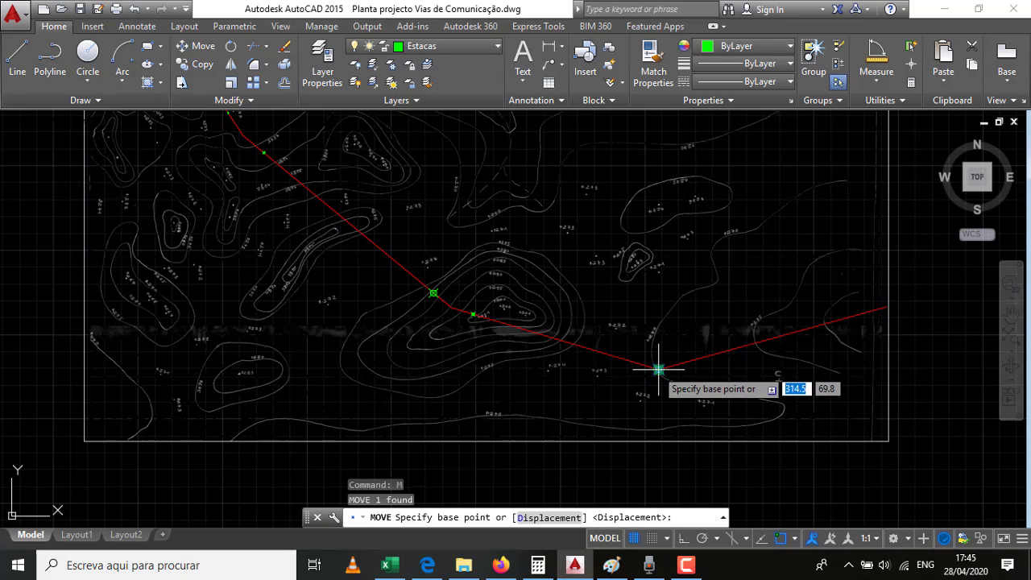
{"action": "left_click", "coordinate": [659, 365]}
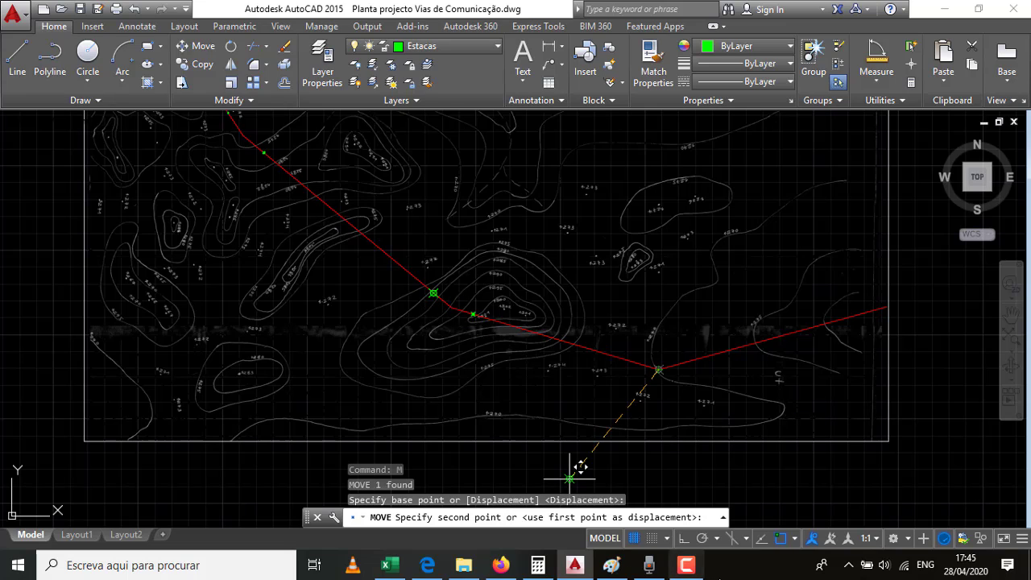
{"action": "left_click", "coordinate": [617, 568]}
{"action": "left_click", "coordinate": [617, 568]}
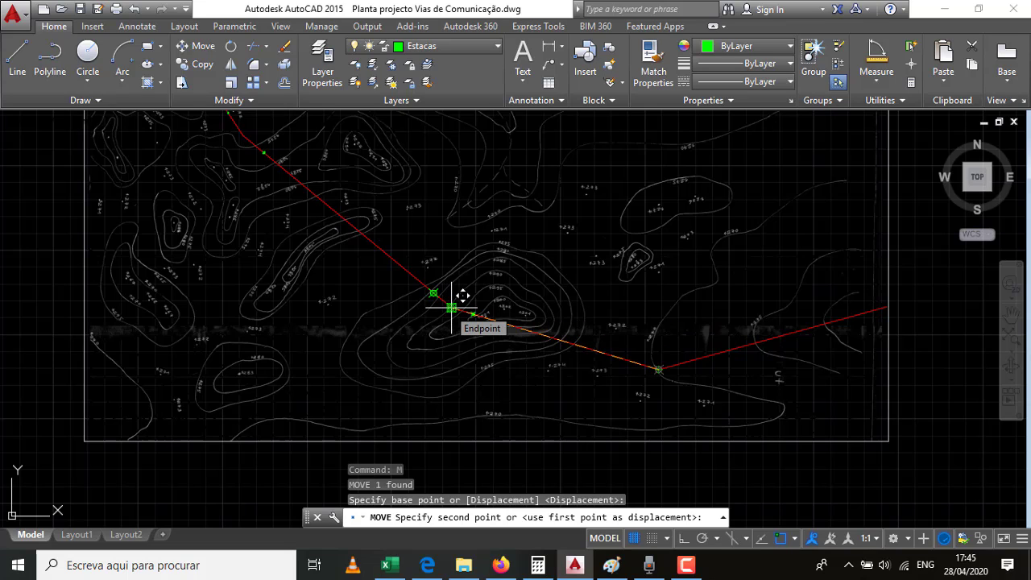
{"action": "type", "text": "4"}
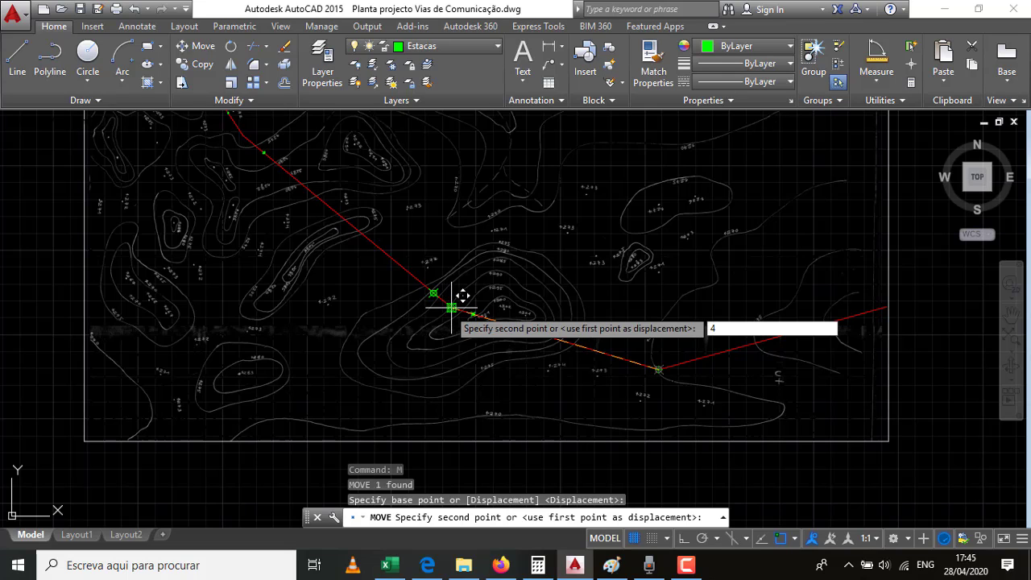
{"action": "type", "text": "."}
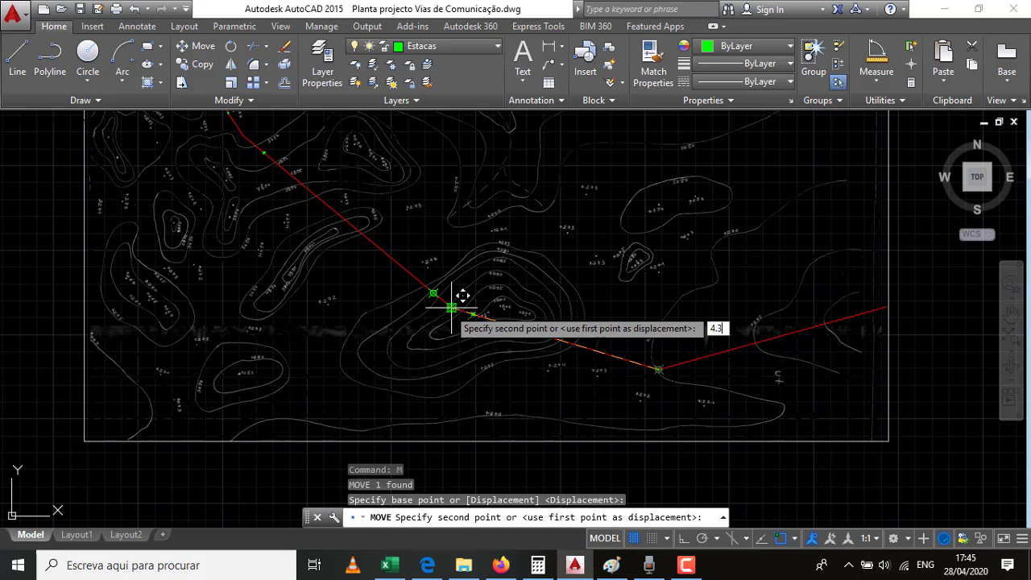
{"action": "type", "text": "3"}
{"action": "key", "text": "Return"}
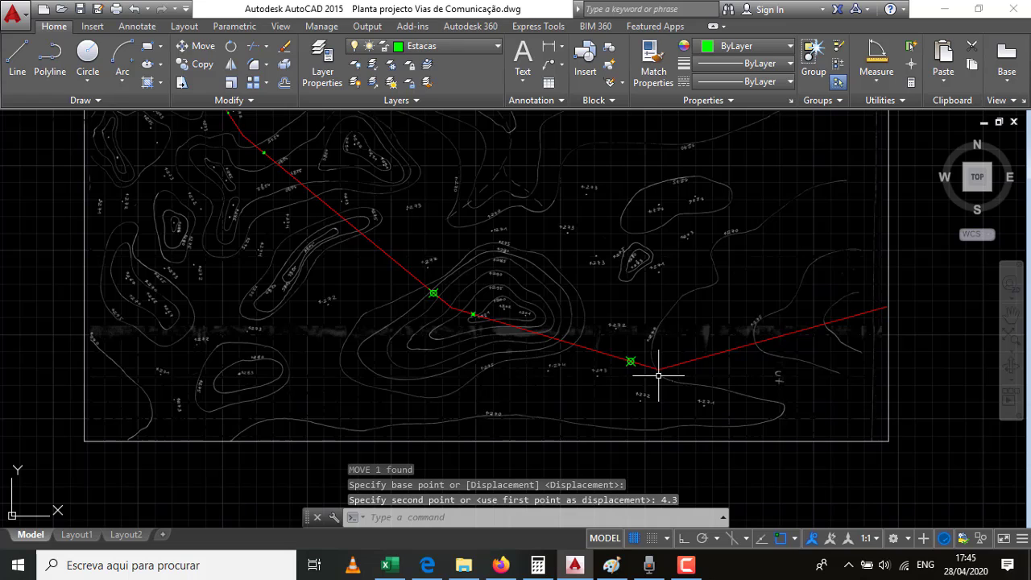
Place another stake point on the red alignment's southernmost vertex.
{"action": "type", "text": "po"}
{"action": "key", "text": "Return"}
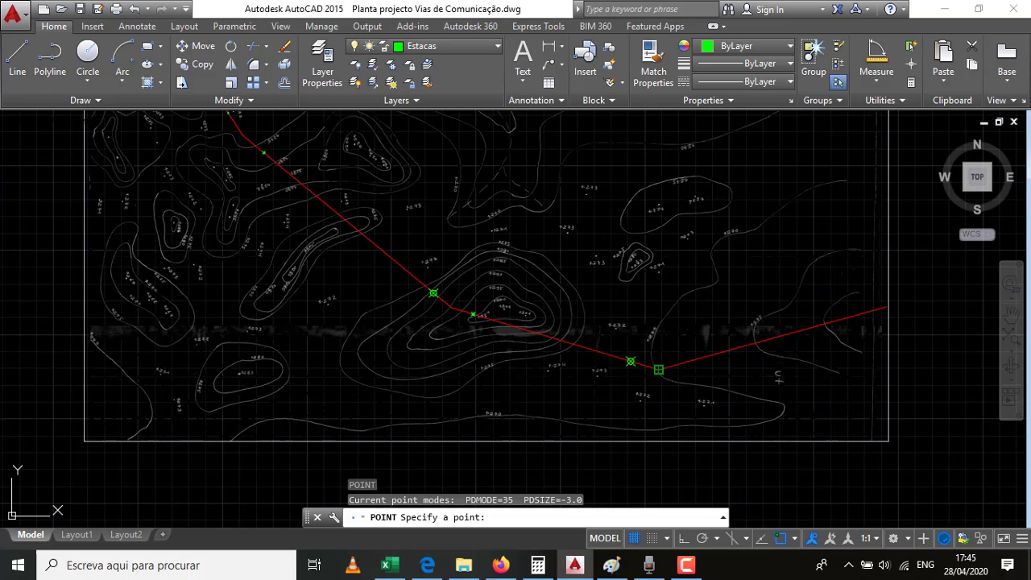
{"action": "left_click", "coordinate": [659, 369]}
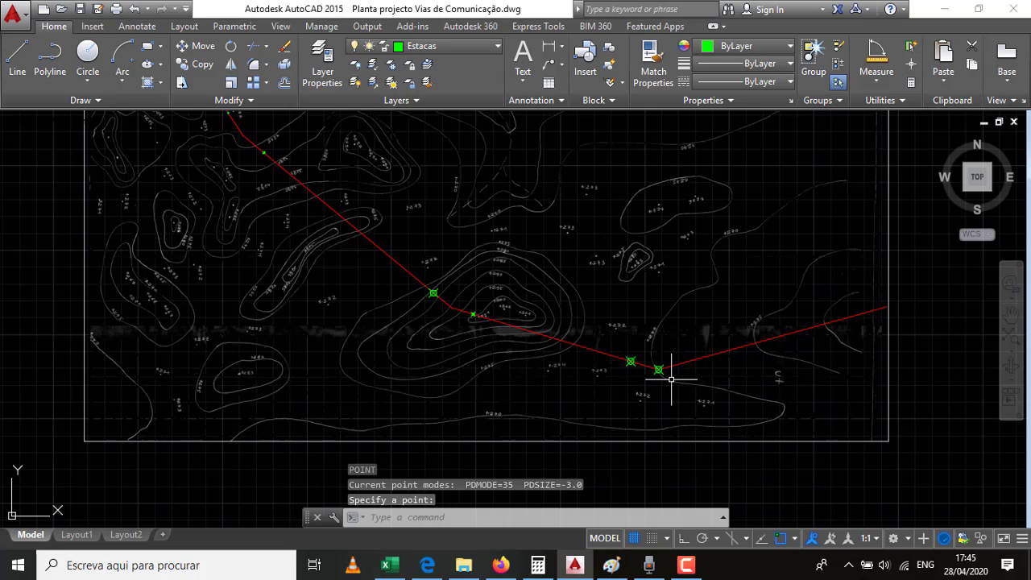
Move the new stake point at the southernmost vertex 4.3 units toward the alignment's eastern endpoint.
{"action": "type", "text": "m"}
{"action": "key", "text": "Return"}
{"action": "left_click", "coordinate": [660, 370]}
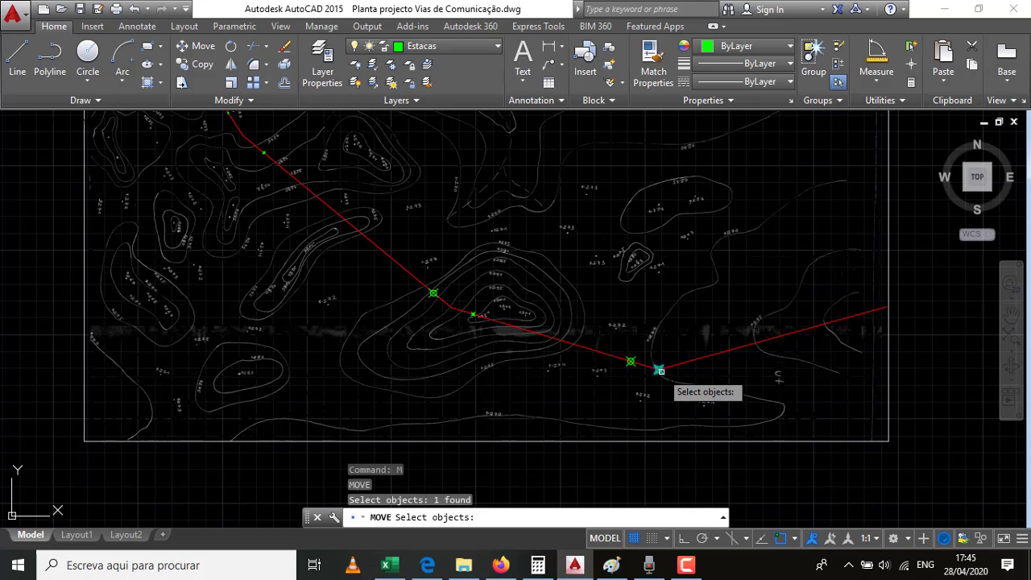
{"action": "key", "text": "Return"}
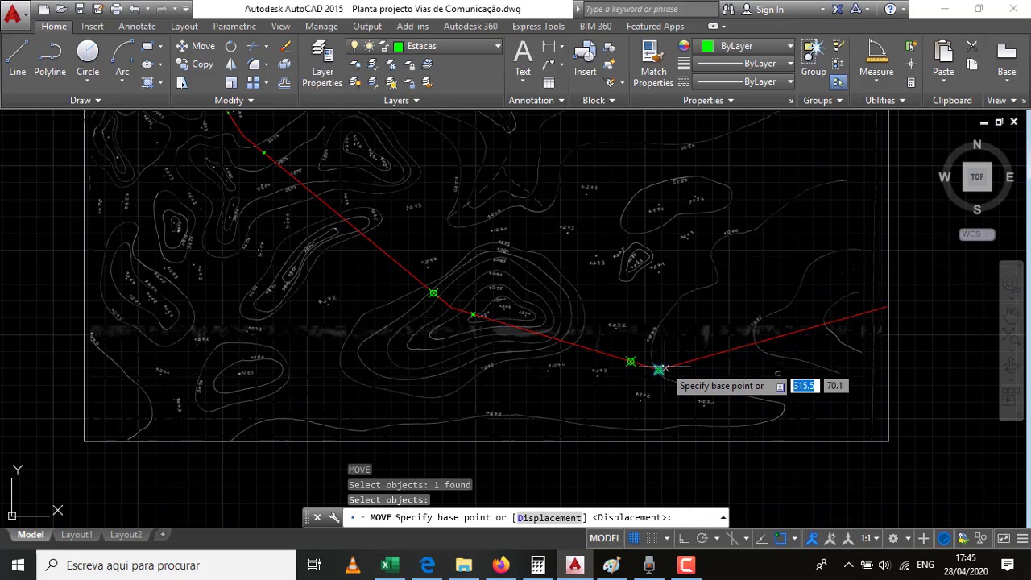
{"action": "left_click", "coordinate": [659, 369]}
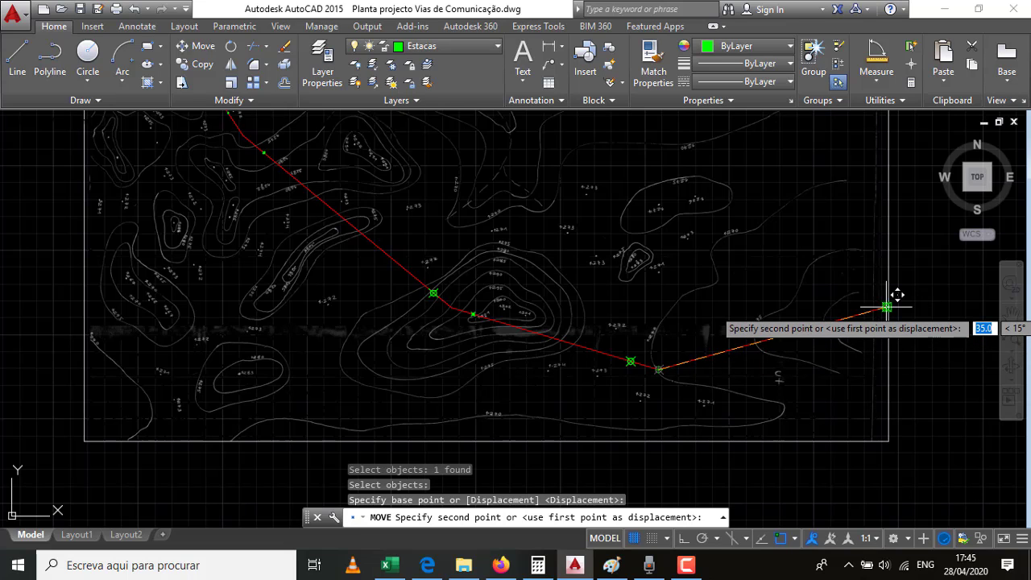
{"action": "type", "text": "4."}
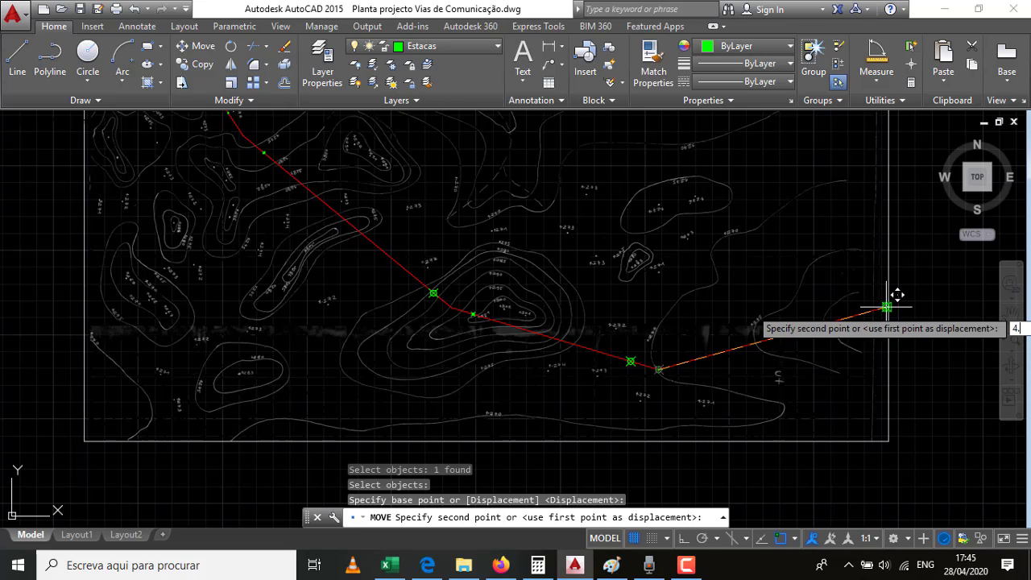
{"action": "type", "text": "3"}
{"action": "key", "text": "Return"}
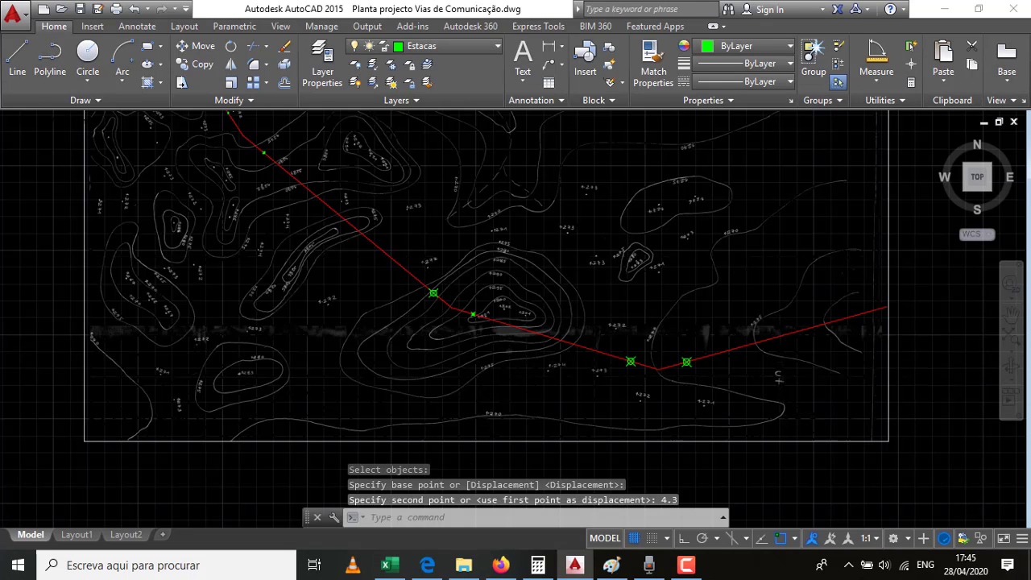
Delete the two stake points on either side of the alignment's vertex at the 1.302 hill.
{"action": "scroll", "coordinate": [626, 332], "scroll_direction": "down", "scroll_amount": 2}
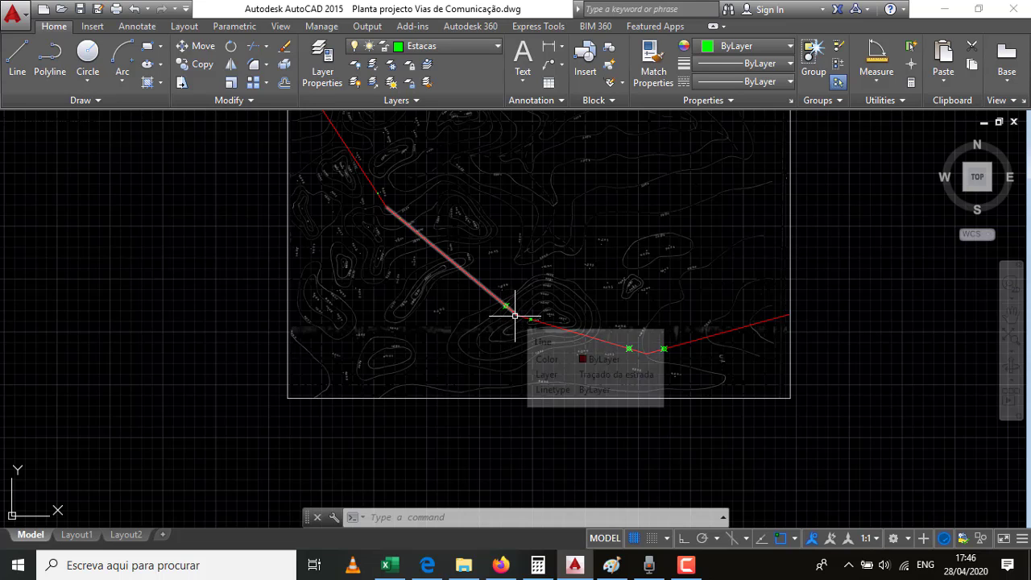
{"action": "scroll", "coordinate": [505, 306], "scroll_direction": "up", "scroll_amount": 4}
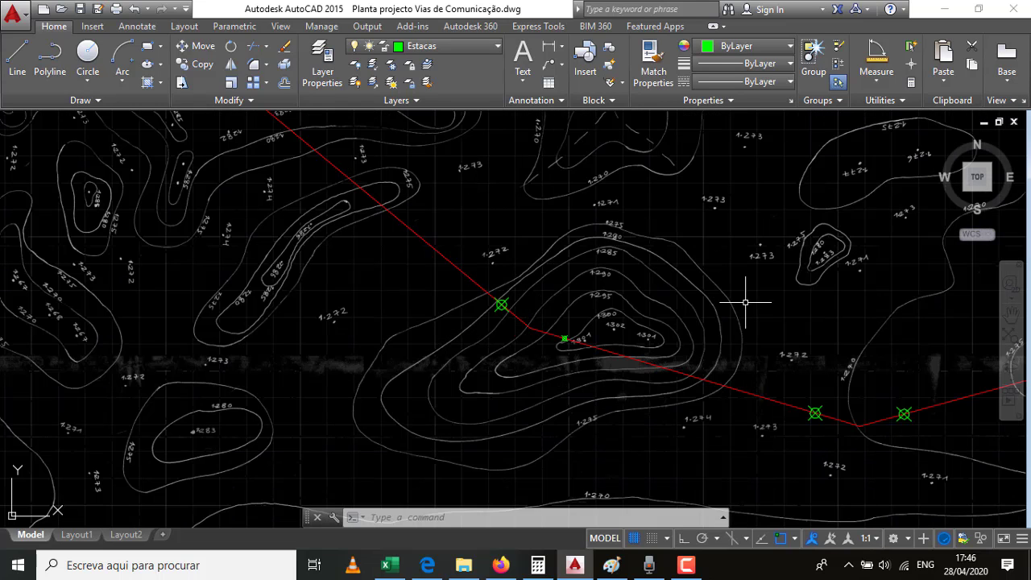
{"action": "left_click", "coordinate": [501, 305]}
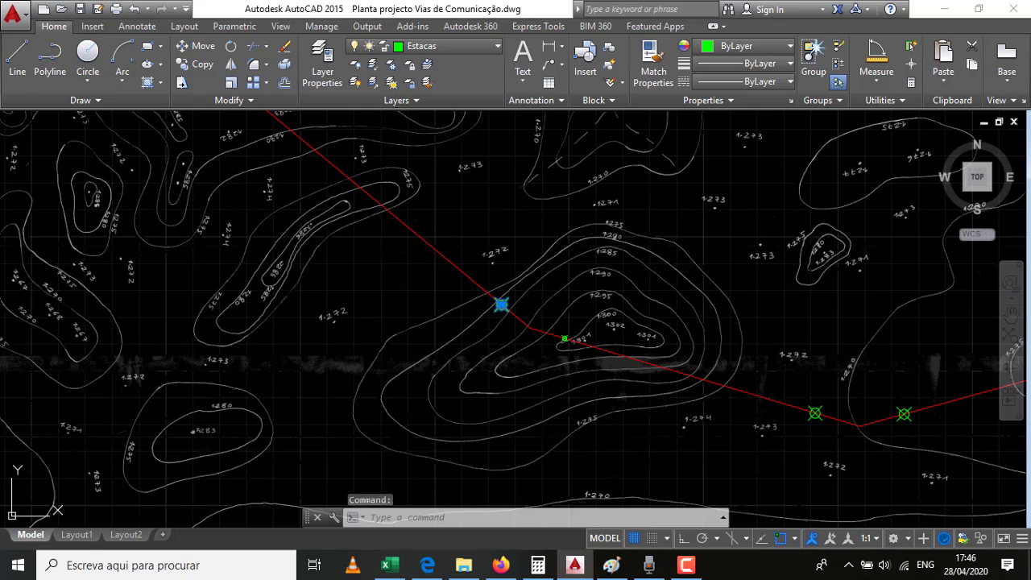
{"action": "key", "text": "Delete"}
{"action": "left_click", "coordinate": [566, 332]}
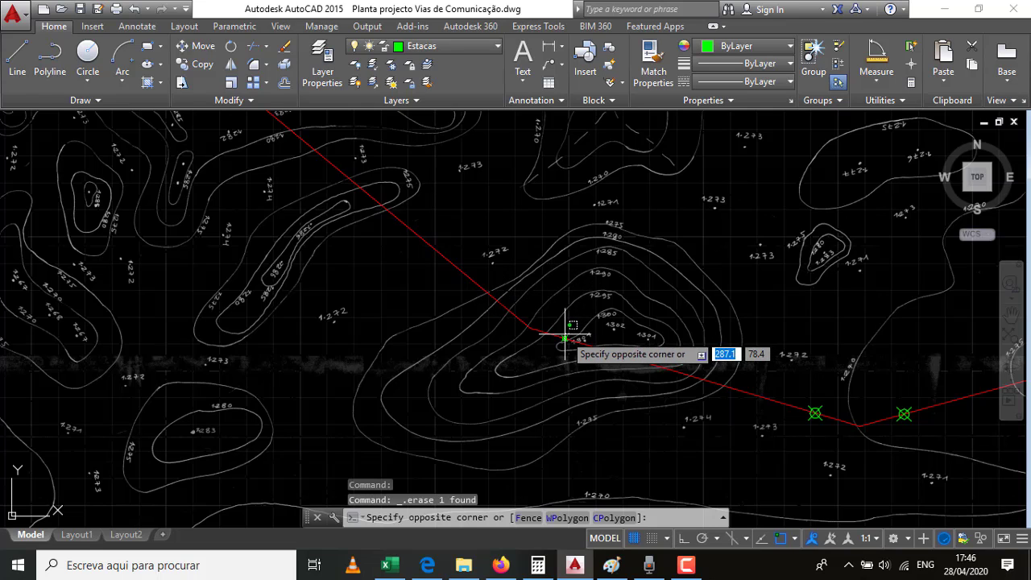
{"action": "left_click", "coordinate": [564, 338]}
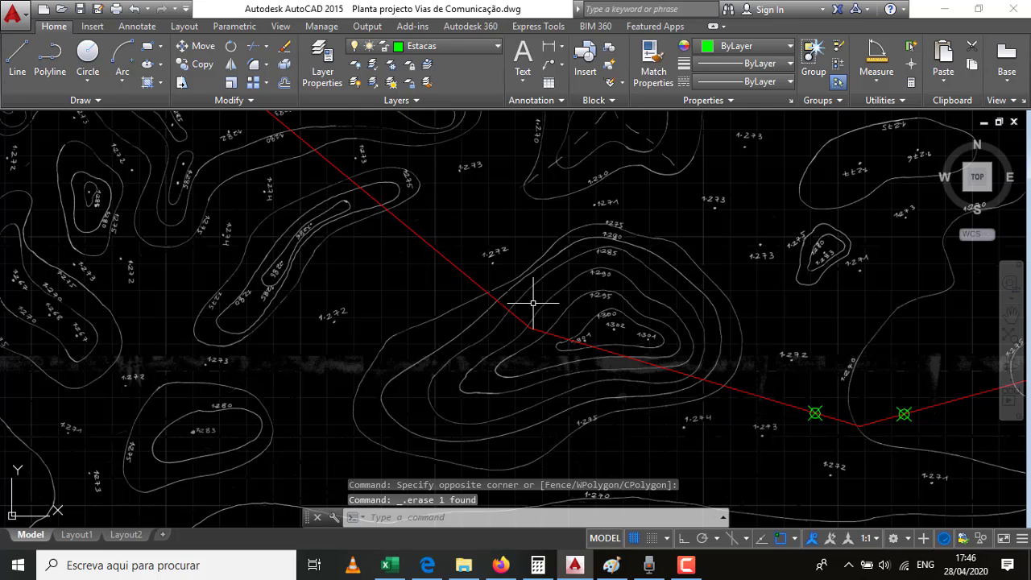
Place a stake point on the red alignment's vertex west of the 1.302 hill summit.
{"action": "type", "text": "po"}
{"action": "key", "text": "Return"}
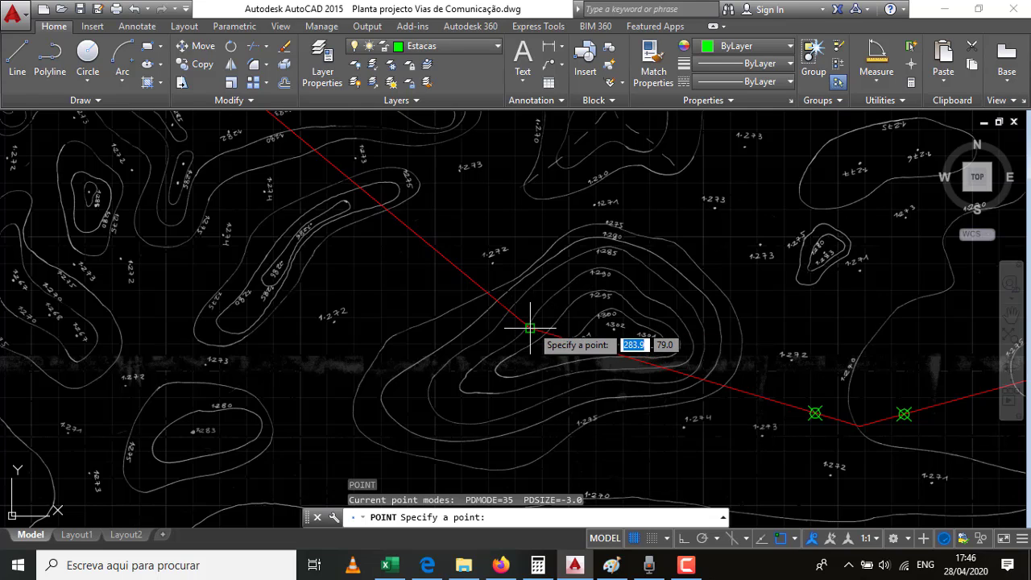
{"action": "left_click", "coordinate": [530, 328]}
Move the hill vertex's stake point 3.4 units northwest along the red line toward the preceding vertex.
{"action": "left_click", "coordinate": [529, 328]}
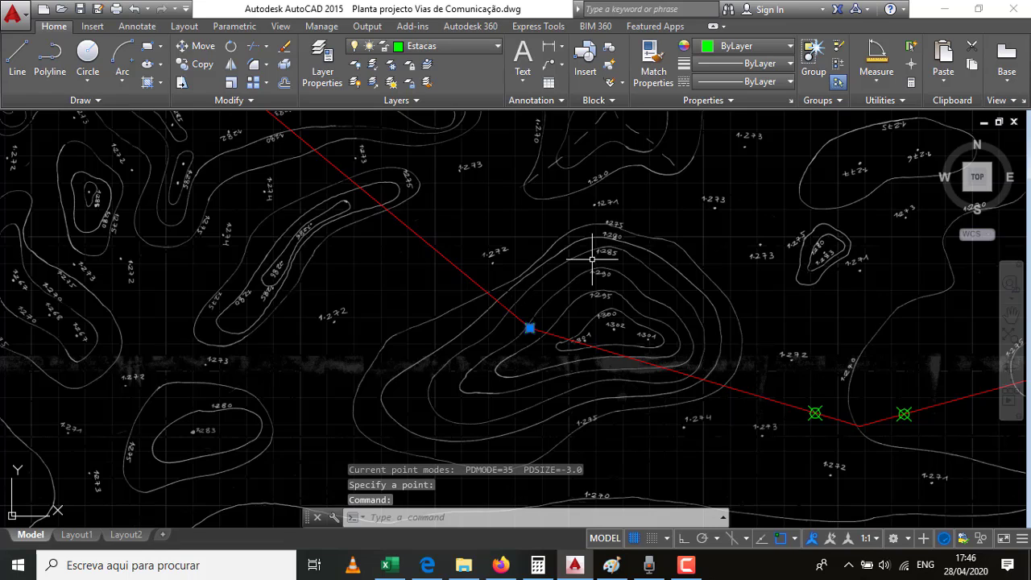
{"action": "type", "text": "m"}
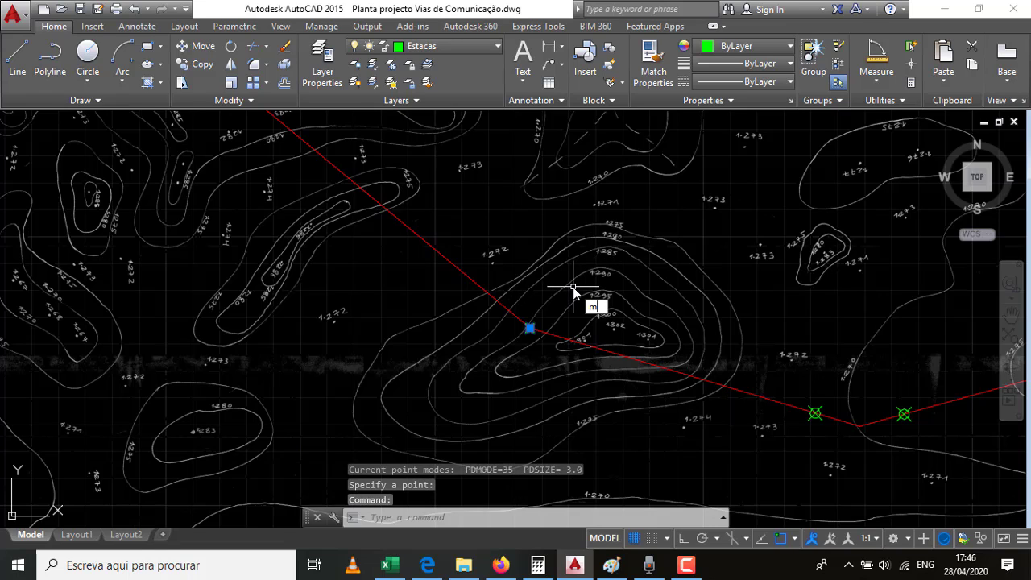
{"action": "key", "text": "Return"}
{"action": "left_click", "coordinate": [529, 328]}
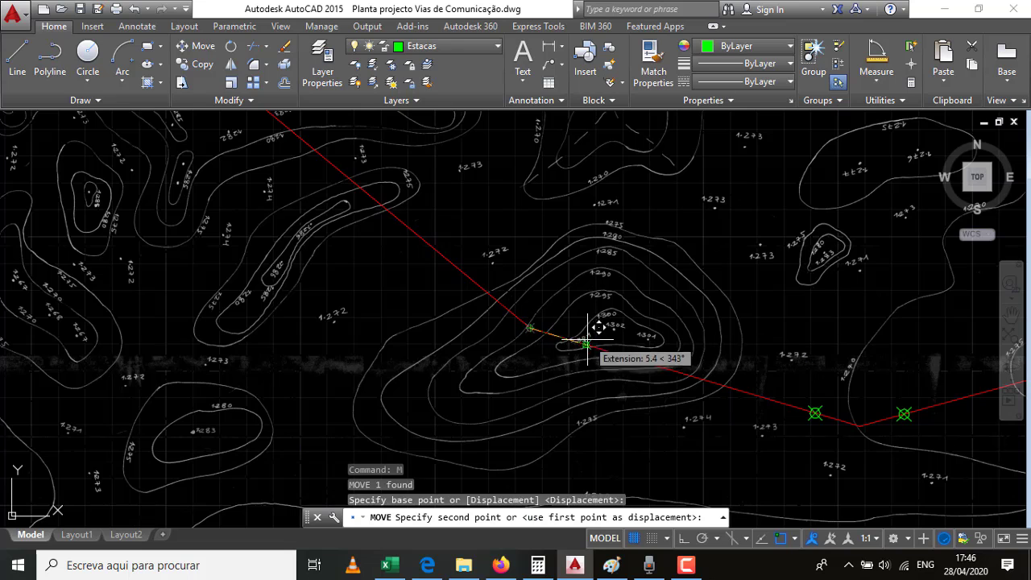
{"action": "scroll", "coordinate": [606, 362], "scroll_direction": "down", "scroll_amount": 2}
{"action": "scroll", "coordinate": [461, 288], "scroll_direction": "down", "scroll_amount": 2}
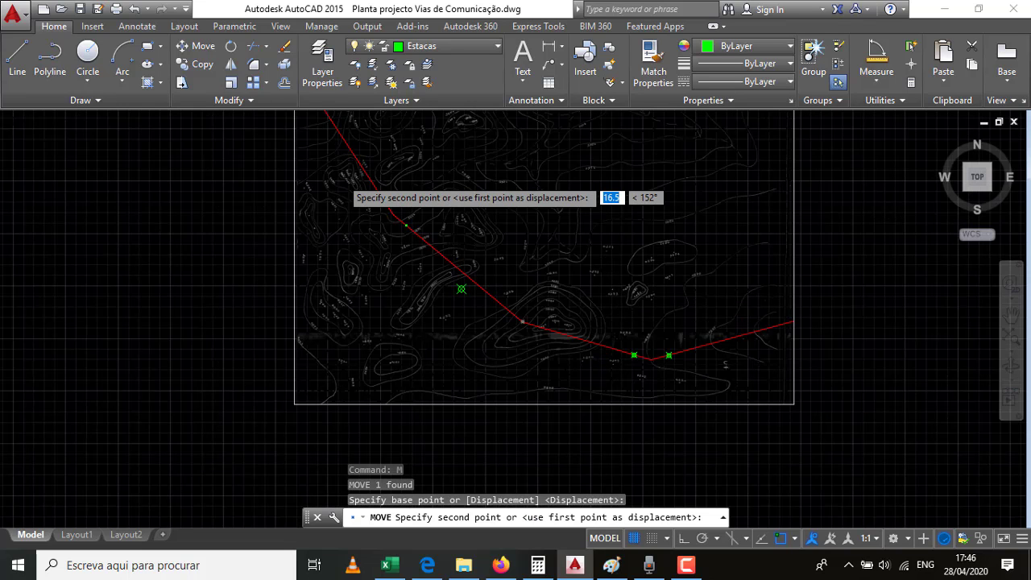
{"action": "scroll", "coordinate": [338, 193], "scroll_direction": "down", "scroll_amount": 2}
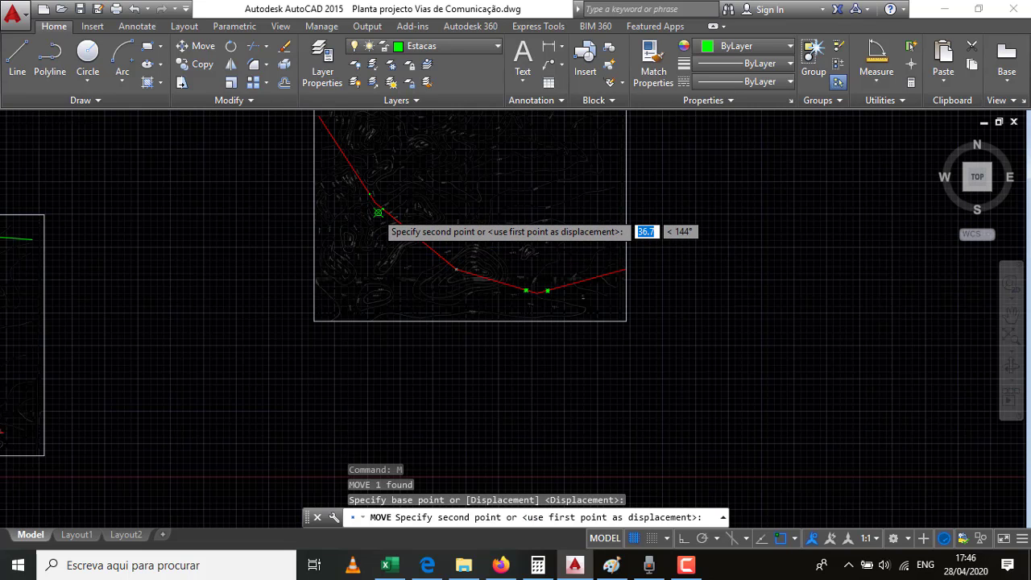
{"action": "scroll", "coordinate": [377, 206], "scroll_direction": "up", "scroll_amount": 4}
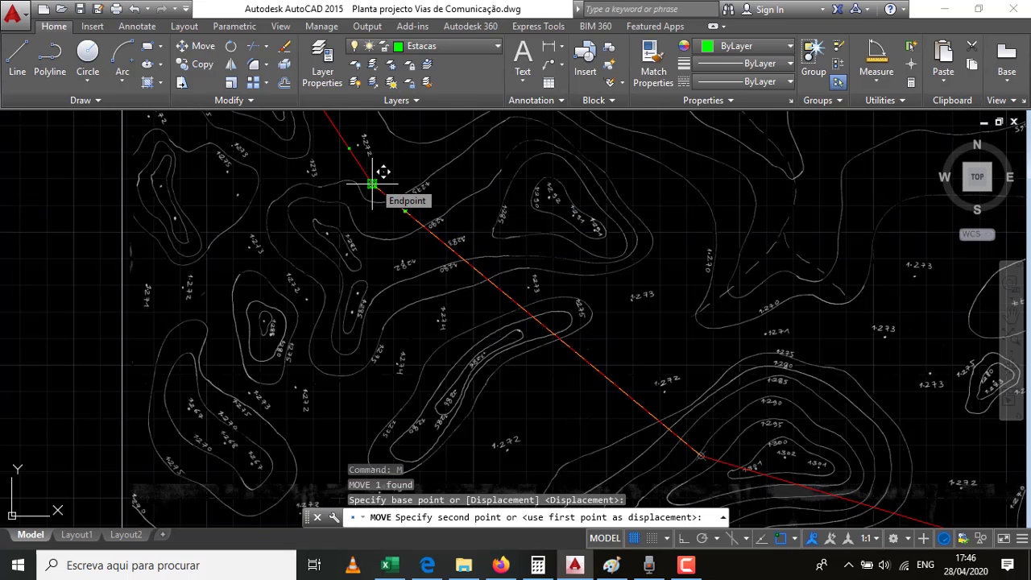
{"action": "type", "text": "3.4"}
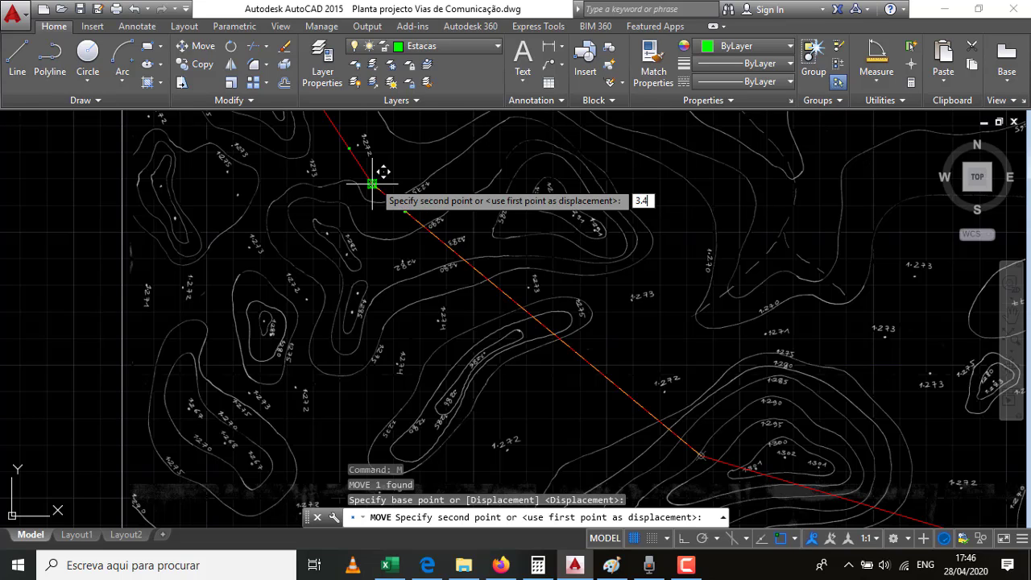
{"action": "key", "text": "Return"}
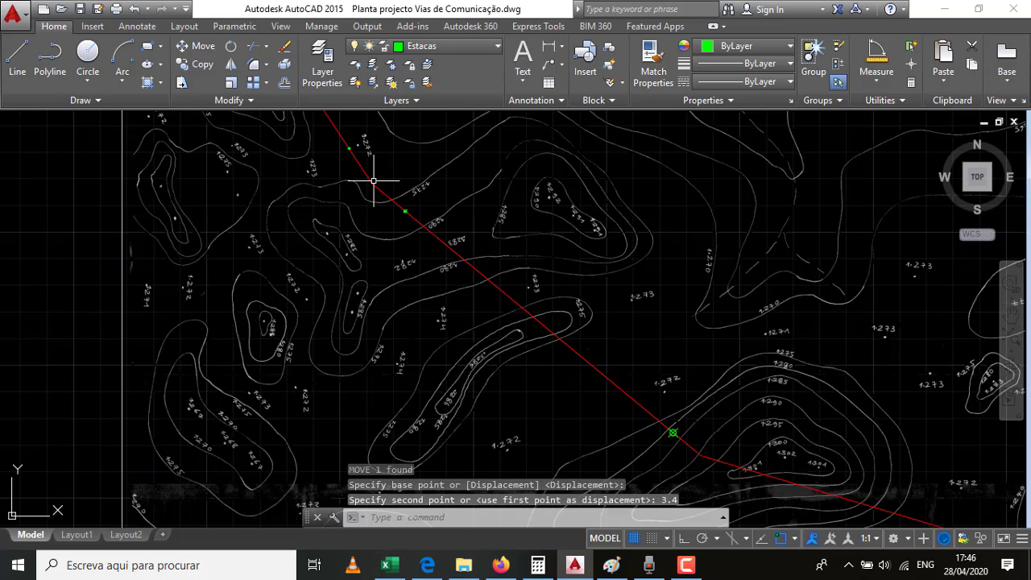
Place a second stake point on the alignment's hill vertex.
{"action": "type", "text": "p"}
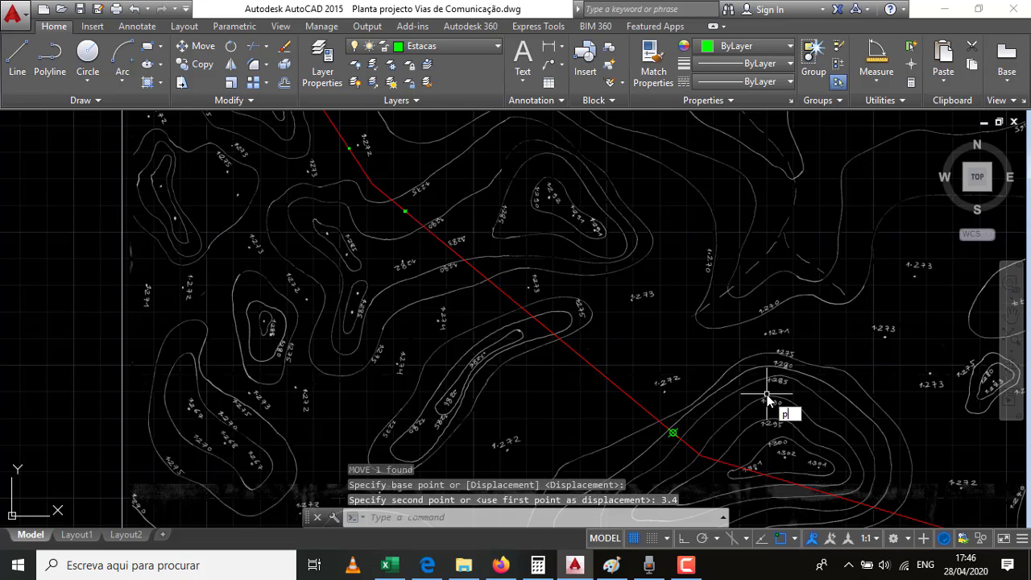
{"action": "key", "text": "Return"}
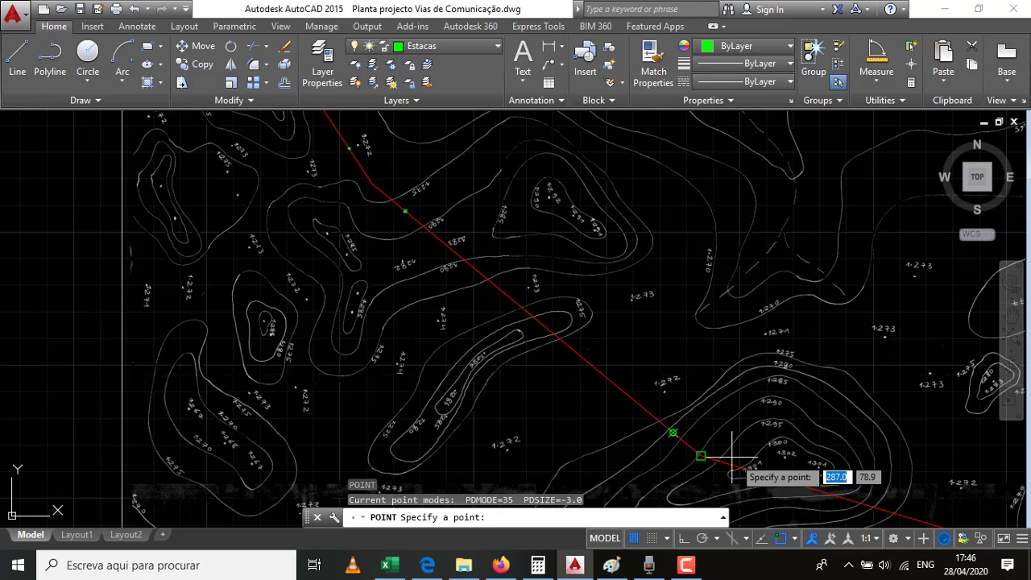
{"action": "left_click", "coordinate": [701, 456]}
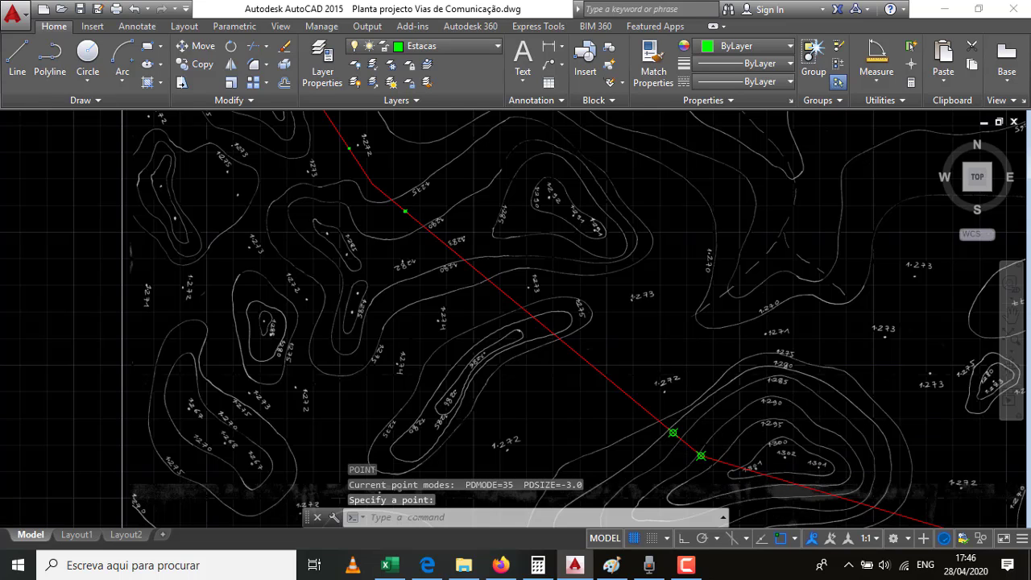
Move the second stake point from the hill vertex 3.4 units along the red line toward the southernmost vertex.
{"action": "scroll", "coordinate": [634, 342], "scroll_direction": "down", "scroll_amount": 2}
{"action": "scroll", "coordinate": [620, 341], "scroll_direction": "down", "scroll_amount": 2}
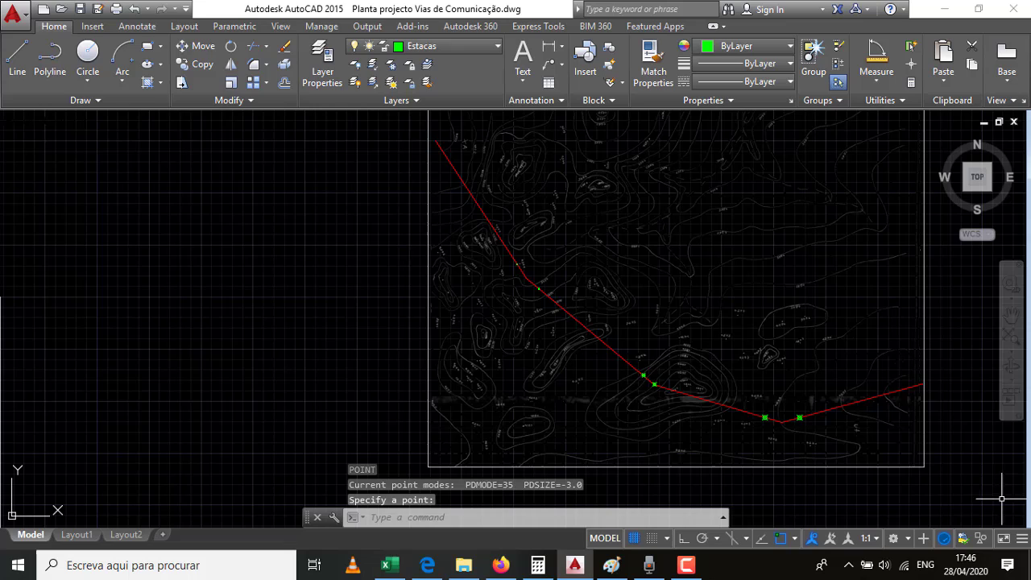
{"action": "left_click", "coordinate": [654, 385]}
{"action": "left_click", "coordinate": [654, 385]}
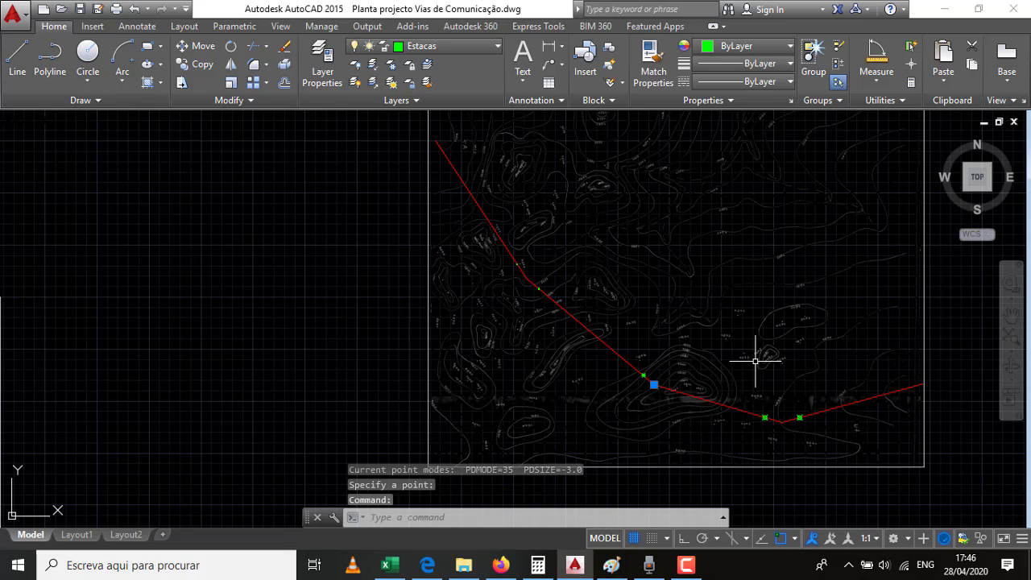
{"action": "type", "text": "M"}
{"action": "key", "text": "Return"}
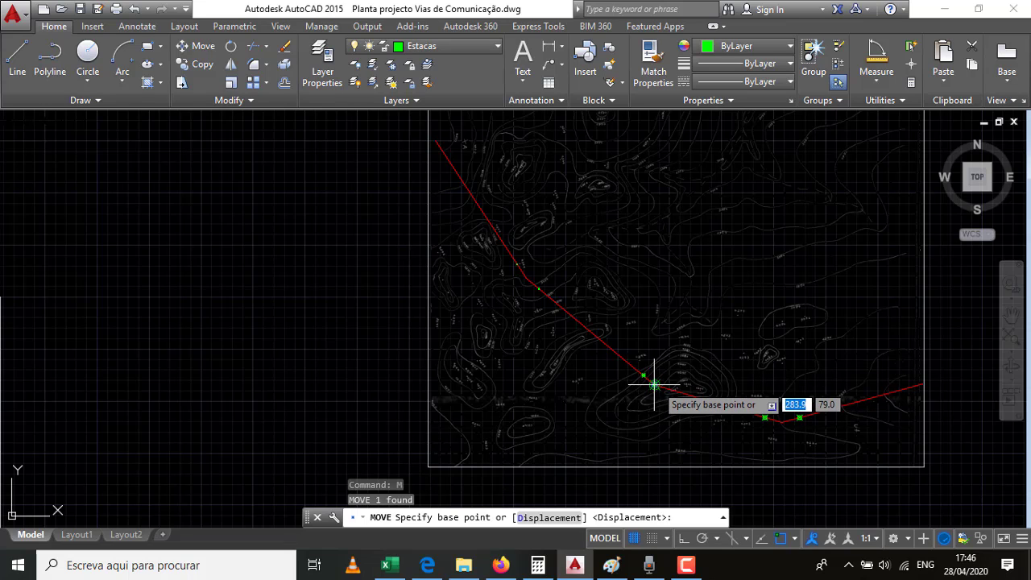
{"action": "left_click", "coordinate": [654, 385]}
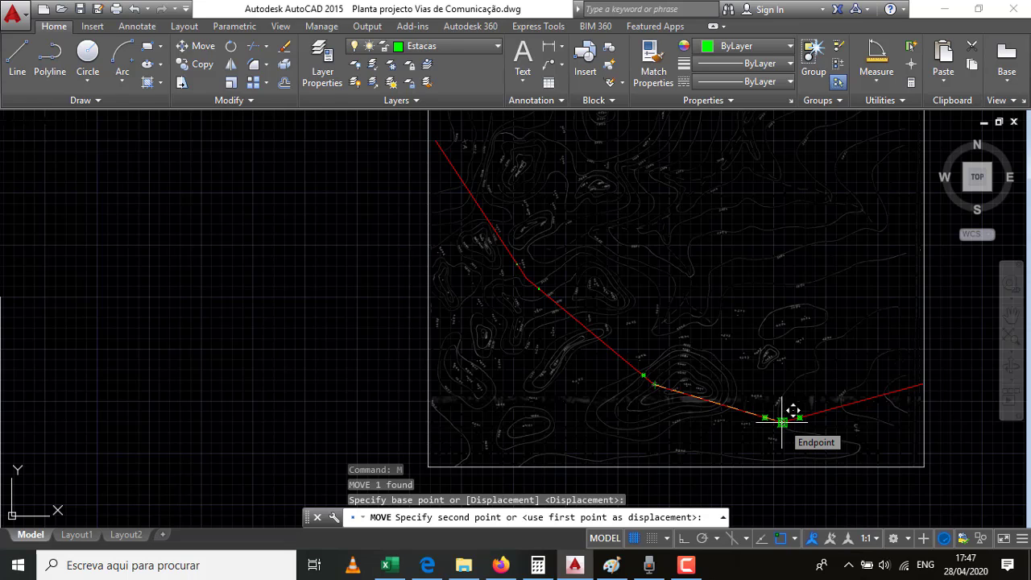
{"action": "type", "text": "3.4"}
{"action": "key", "text": "Return"}
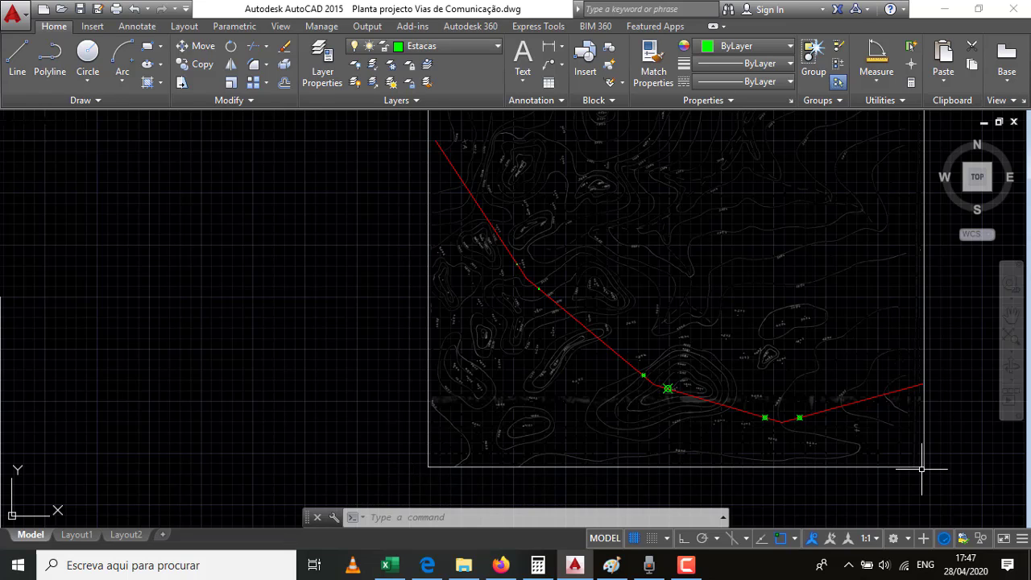
Regenerate the drawing so all stake markers along the red alignment display at their proper size.
{"action": "type", "text": "E"}
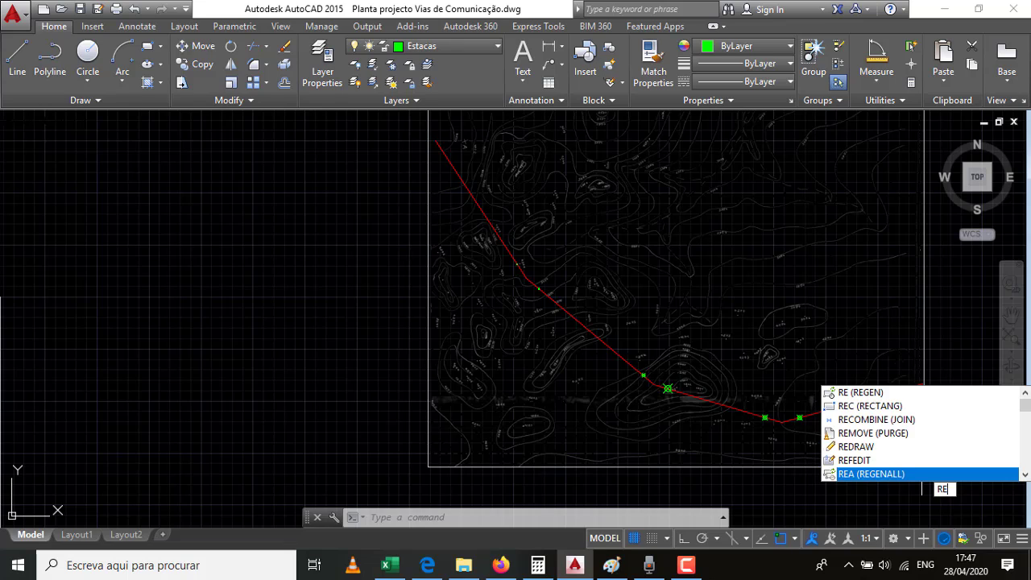
{"action": "key", "text": "Return"}
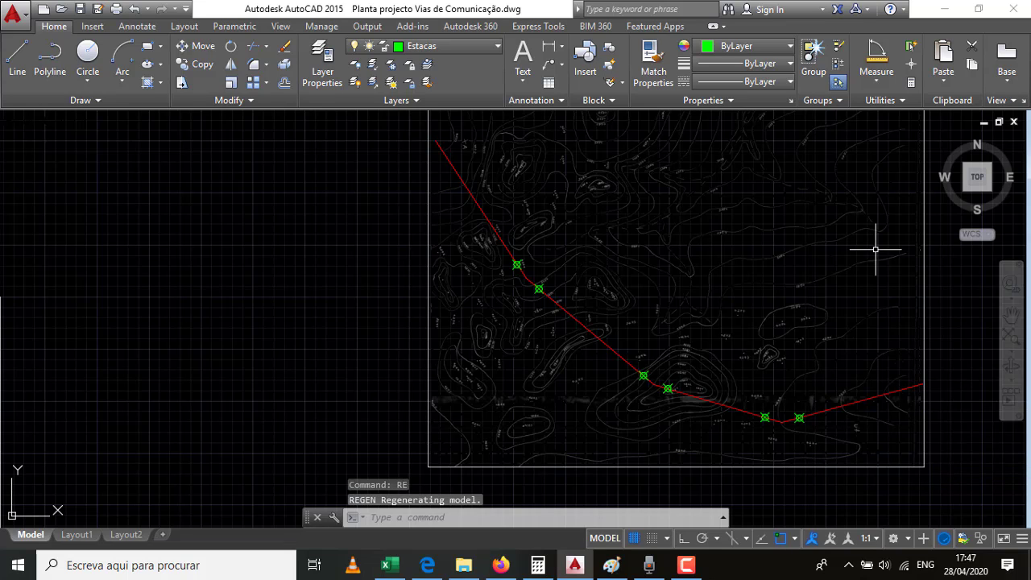
{"action": "scroll", "coordinate": [535, 300], "scroll_direction": "up", "scroll_amount": 5}
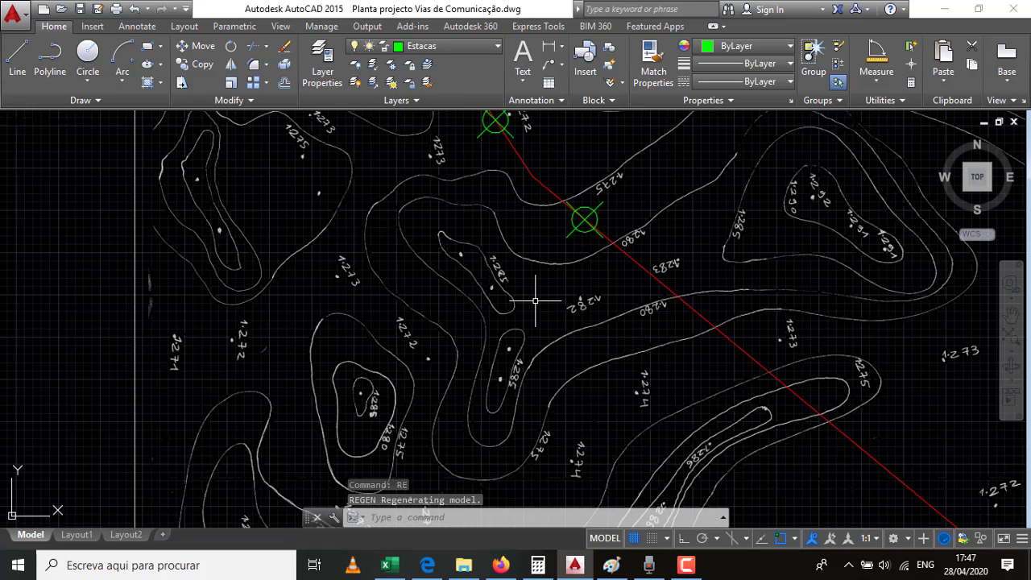
{"action": "scroll", "coordinate": [537, 296], "scroll_direction": "down", "scroll_amount": 4}
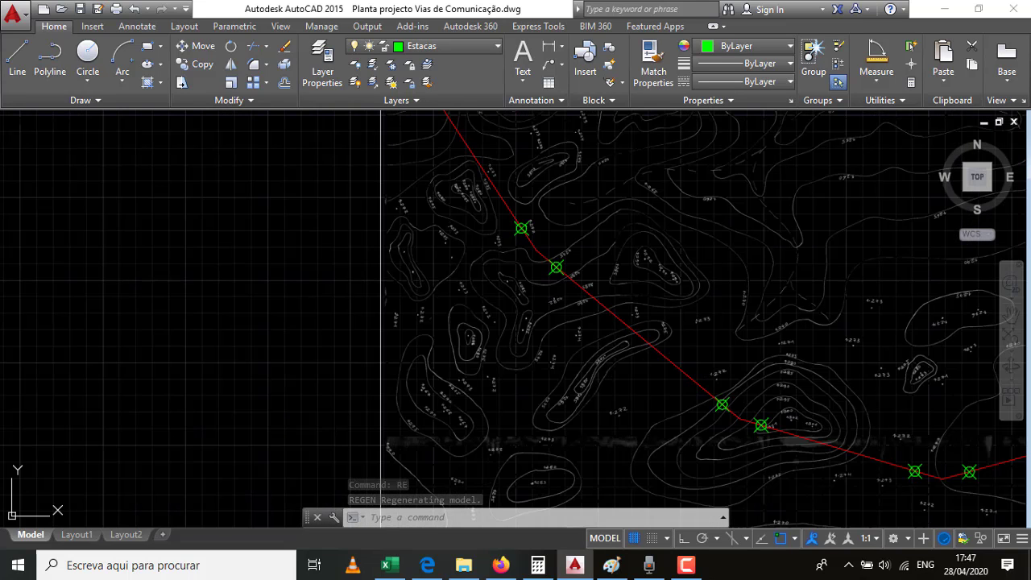
{"action": "scroll", "coordinate": [536, 295], "scroll_direction": "down", "scroll_amount": 2}
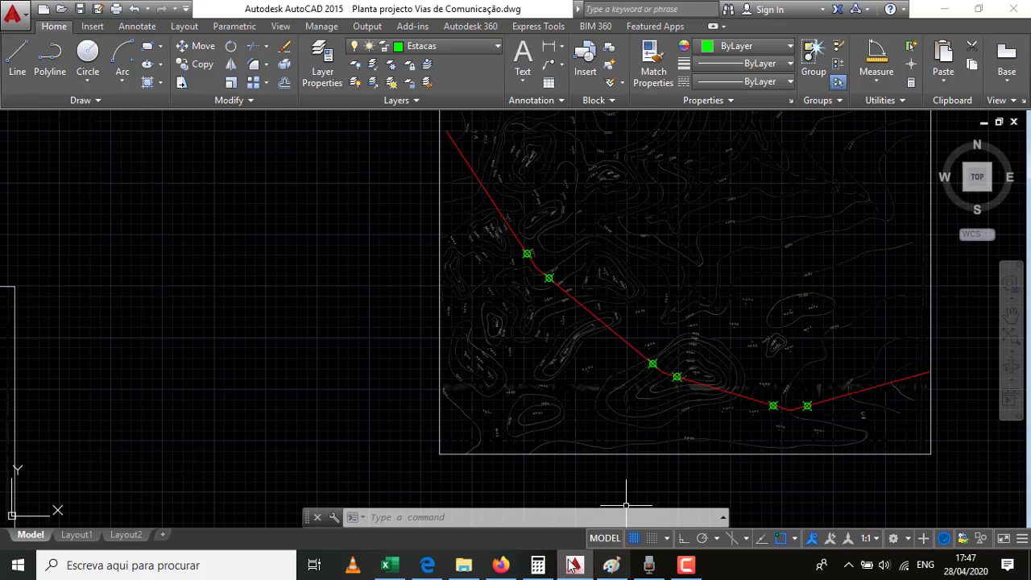
Consult the reference sheet open in Paint and return to the AutoCAD drawing.
{"action": "mouse_move", "coordinate": [435, 571]}
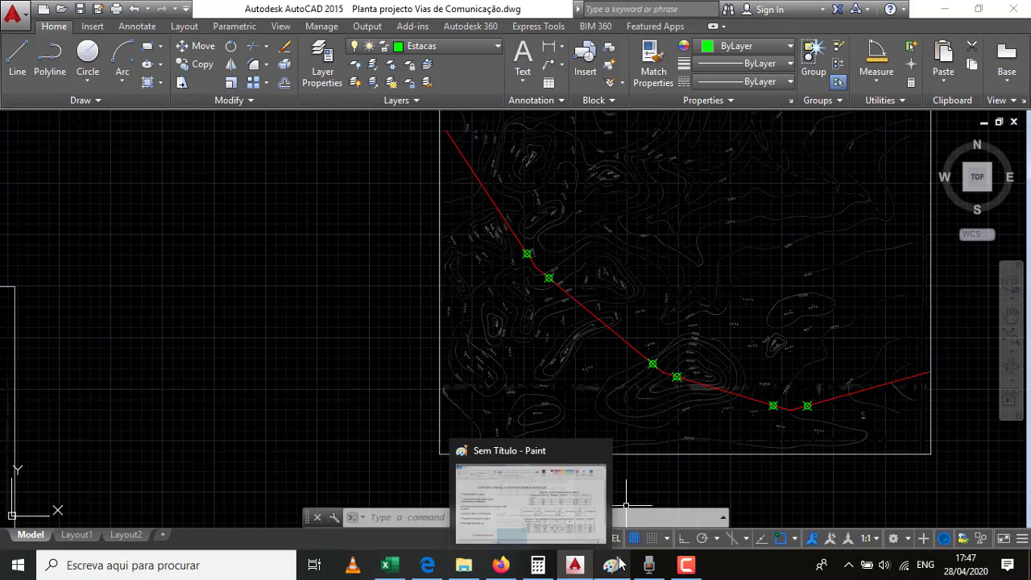
{"action": "left_click", "coordinate": [613, 566]}
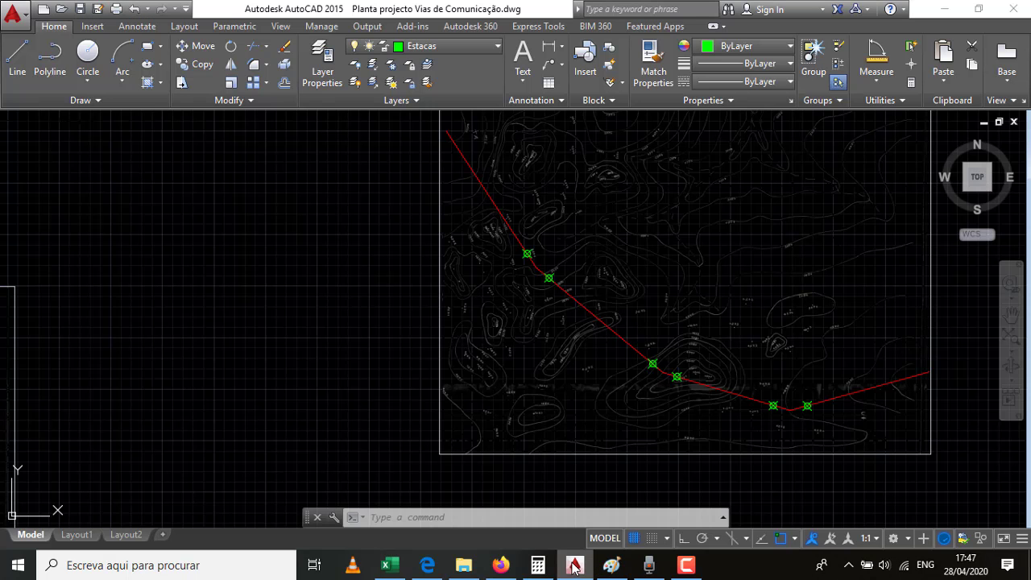
{"action": "left_click", "coordinate": [574, 564]}
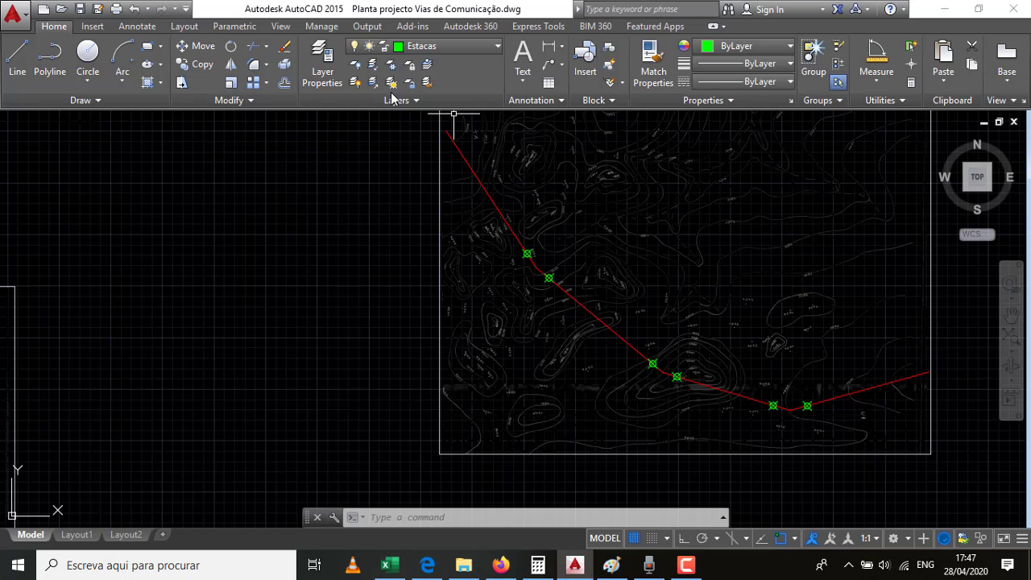
Turn on the layer "Linhas e pontos auxiliares" and make it the current layer.
{"action": "left_click", "coordinate": [479, 46]}
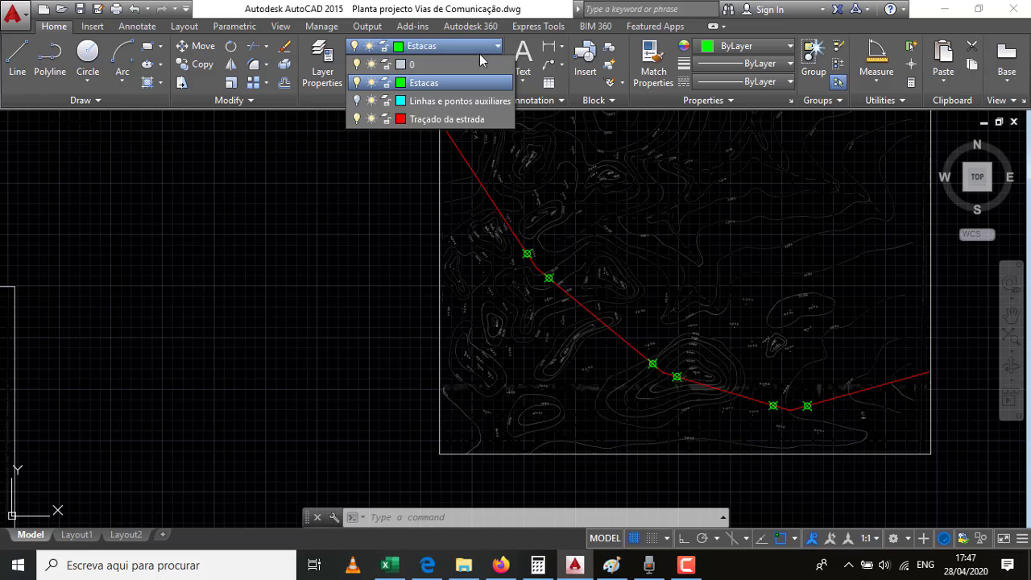
{"action": "left_click", "coordinate": [356, 101]}
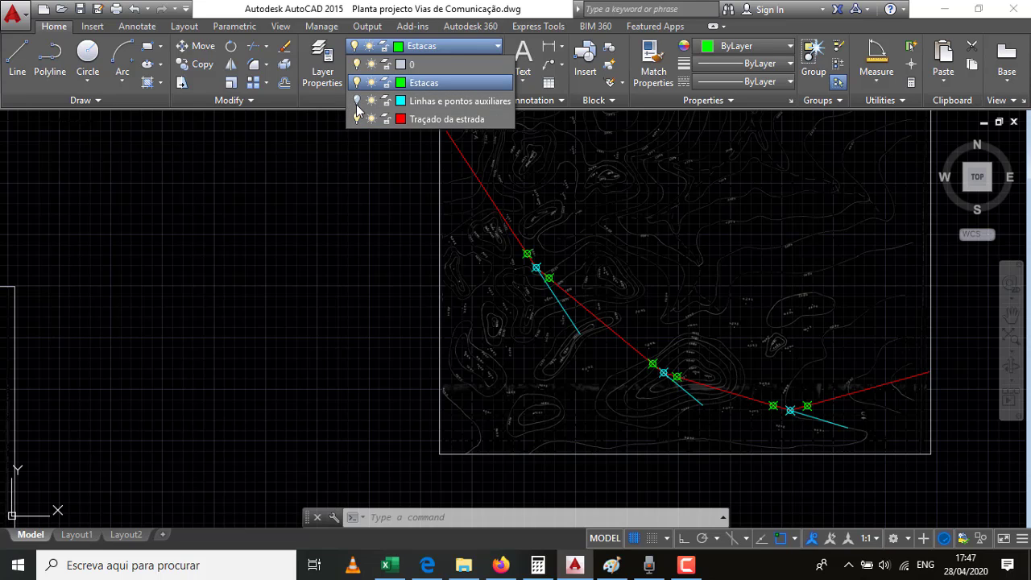
{"action": "left_click", "coordinate": [435, 101]}
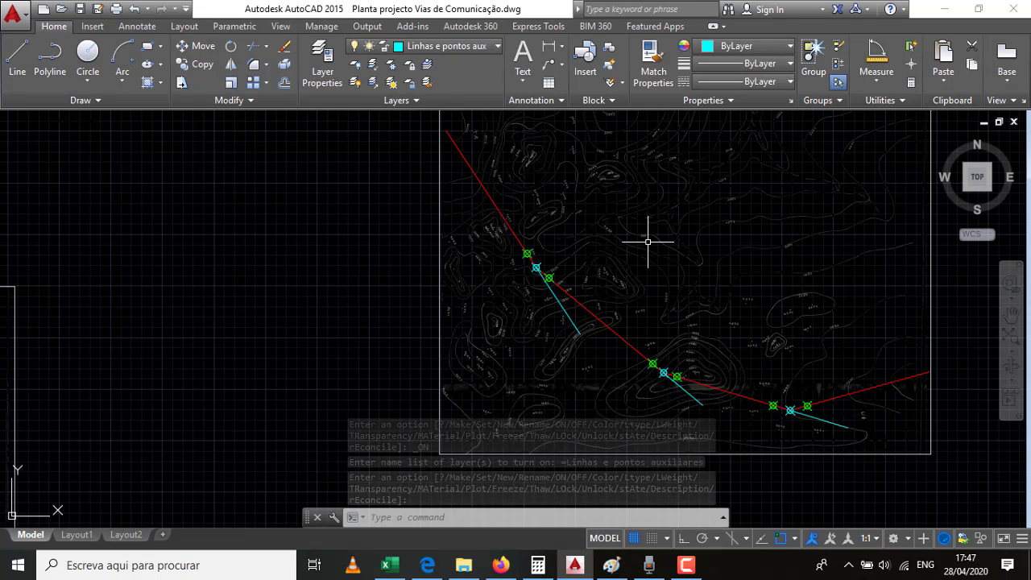
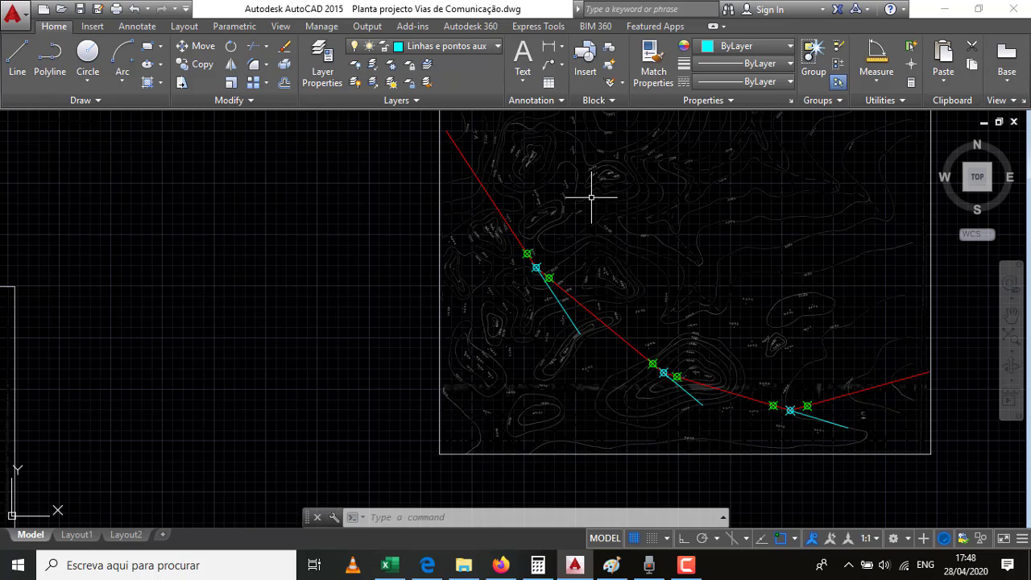
Draw an auxiliary line from the northwesternmost stake along the alignment to the road's northwest starting point.
{"action": "left_click", "coordinate": [17, 57]}
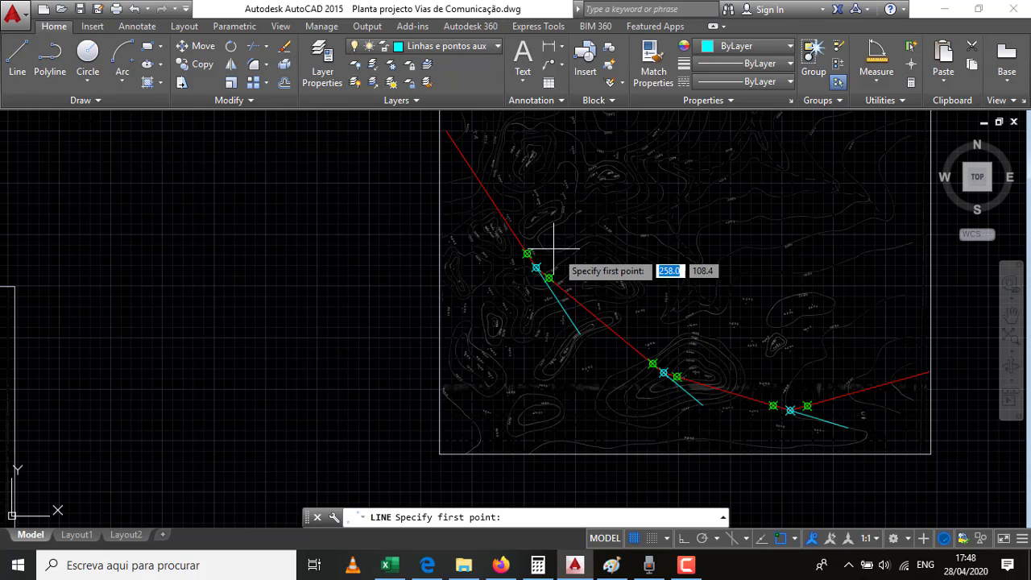
{"action": "left_click", "coordinate": [527, 253]}
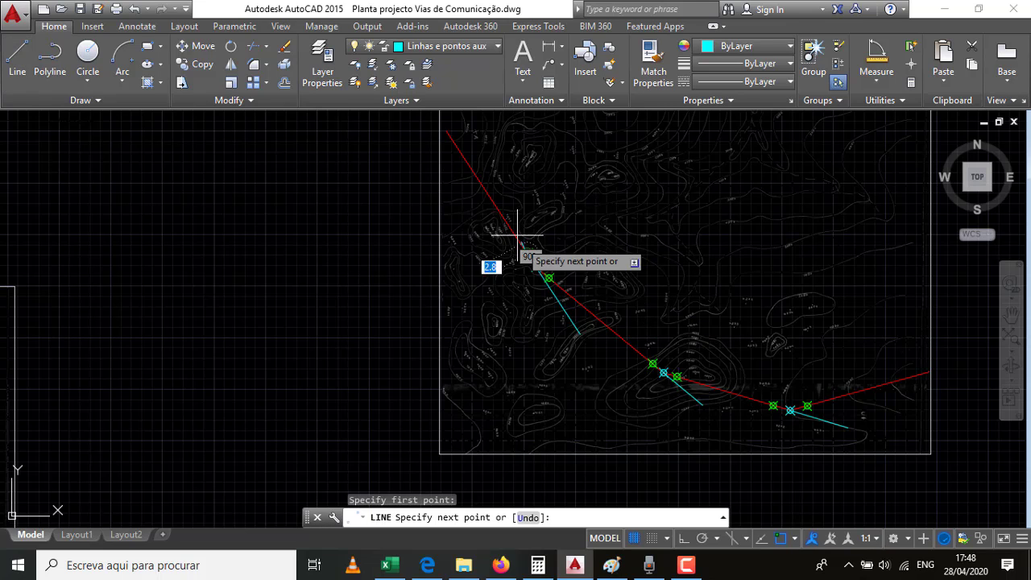
{"action": "left_click", "coordinate": [446, 131]}
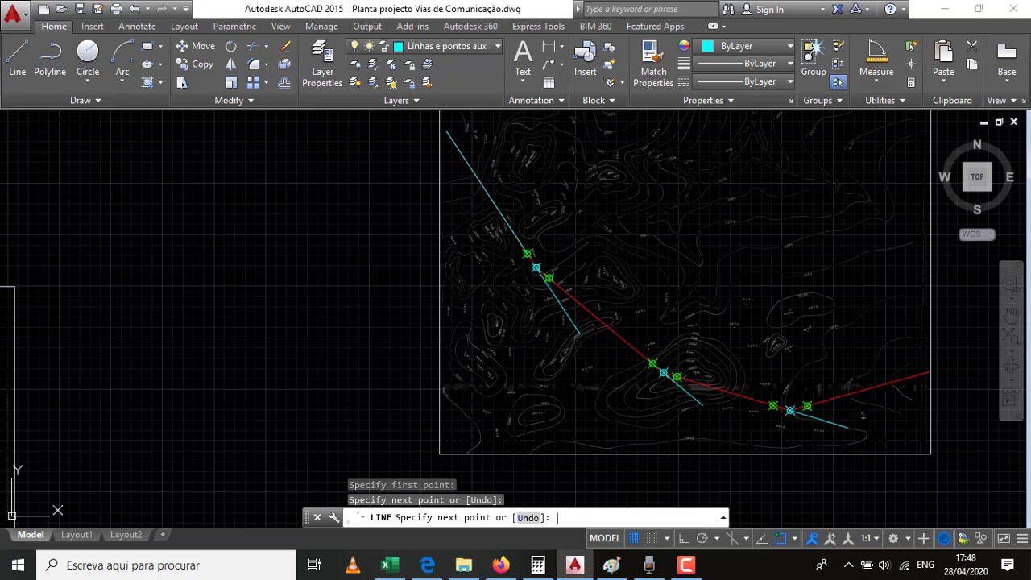
{"action": "key", "text": "Return"}
Draw an auxiliary line from the stake after the first vertex to the stake before the hill vertex.
{"action": "key", "text": "Return"}
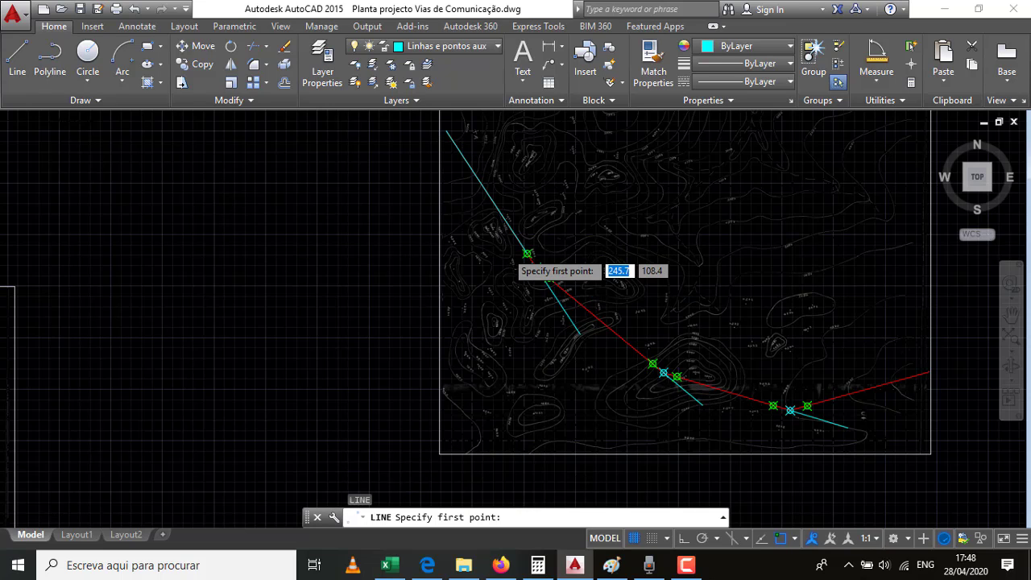
{"action": "scroll", "coordinate": [503, 252], "scroll_direction": "up", "scroll_amount": 5}
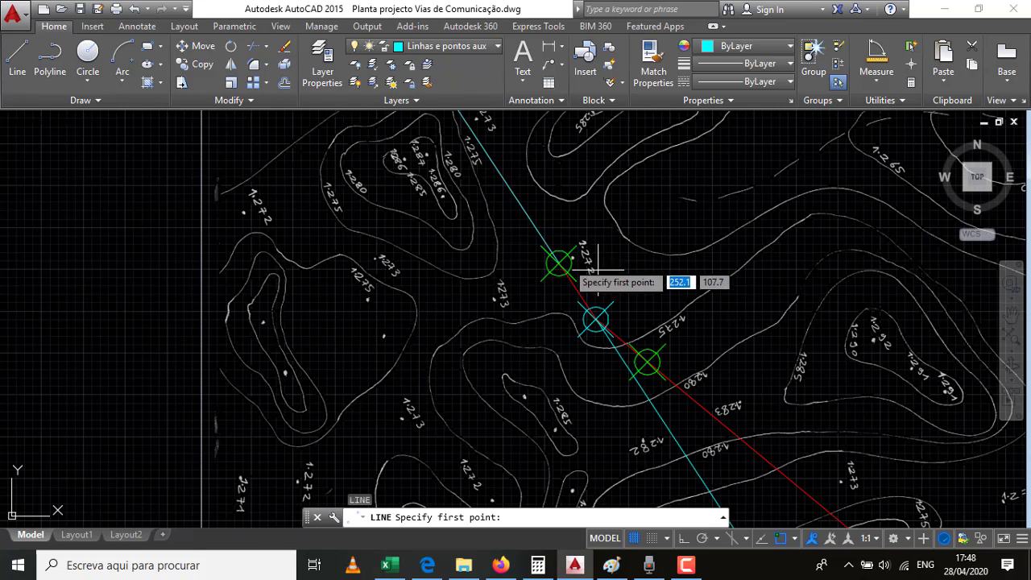
{"action": "scroll", "coordinate": [548, 282], "scroll_direction": "down", "scroll_amount": 4}
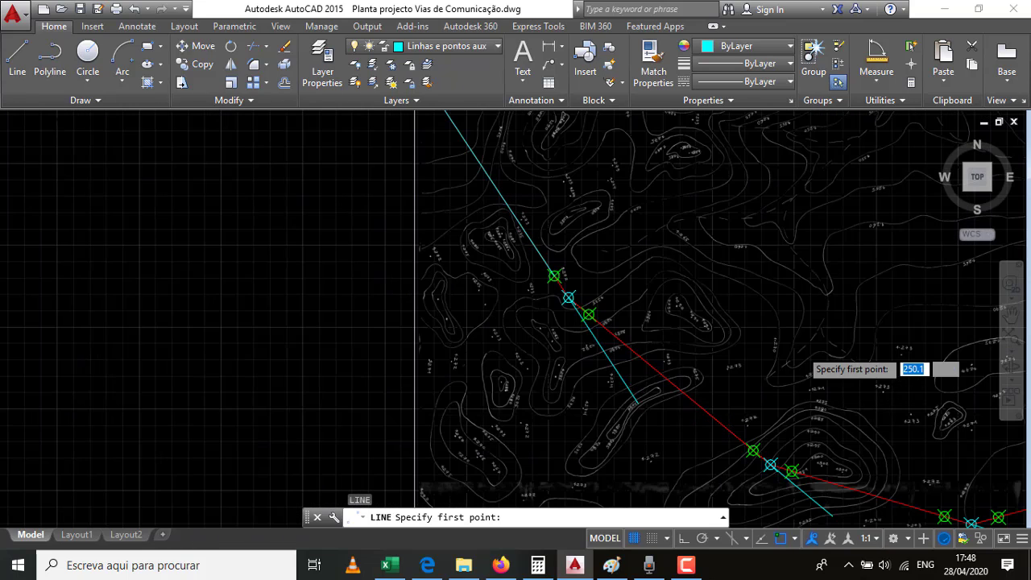
{"action": "scroll", "coordinate": [799, 366], "scroll_direction": "down", "scroll_amount": 2}
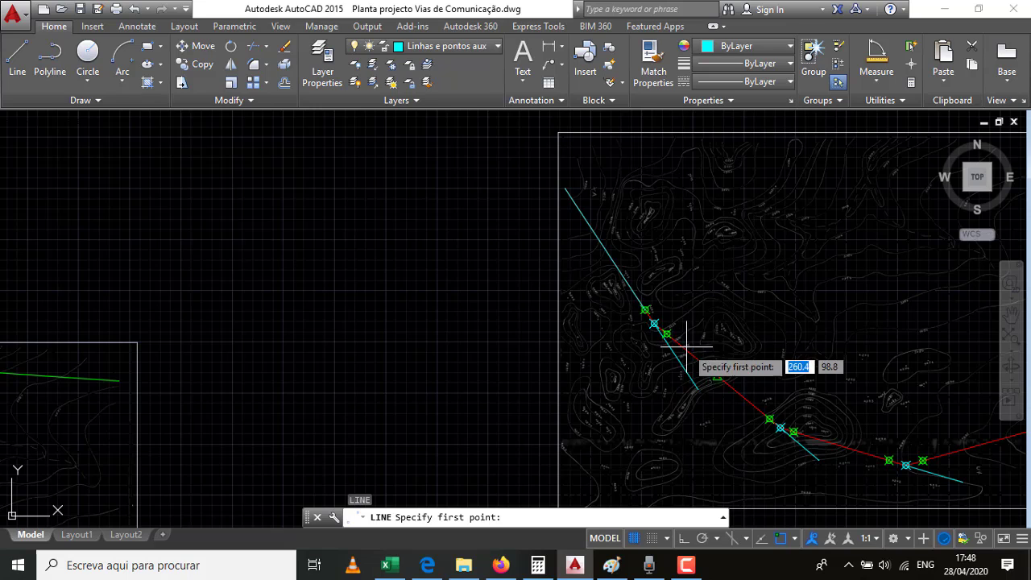
{"action": "left_click", "coordinate": [667, 333]}
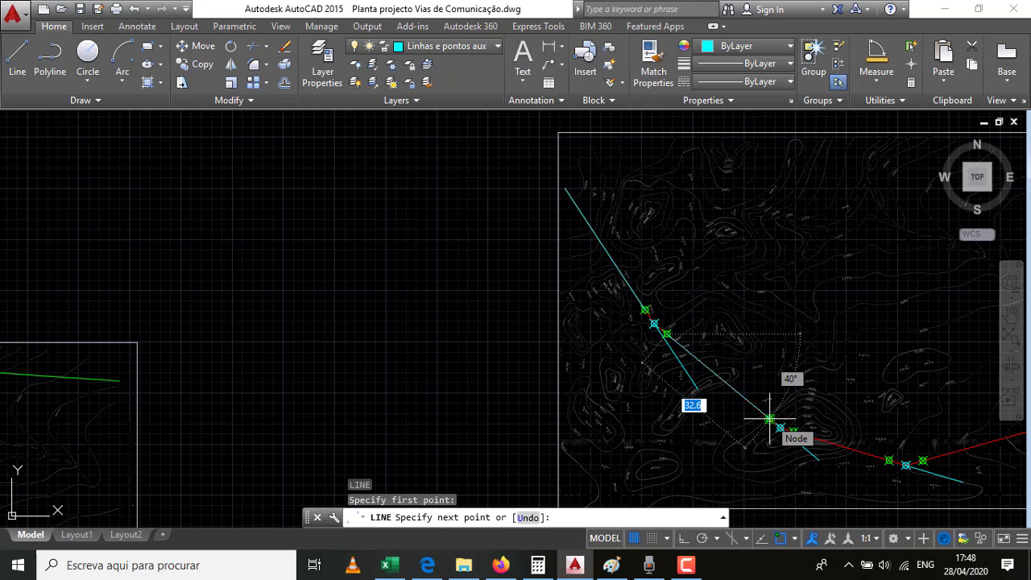
{"action": "left_click", "coordinate": [770, 419]}
{"action": "key", "text": "Return"}
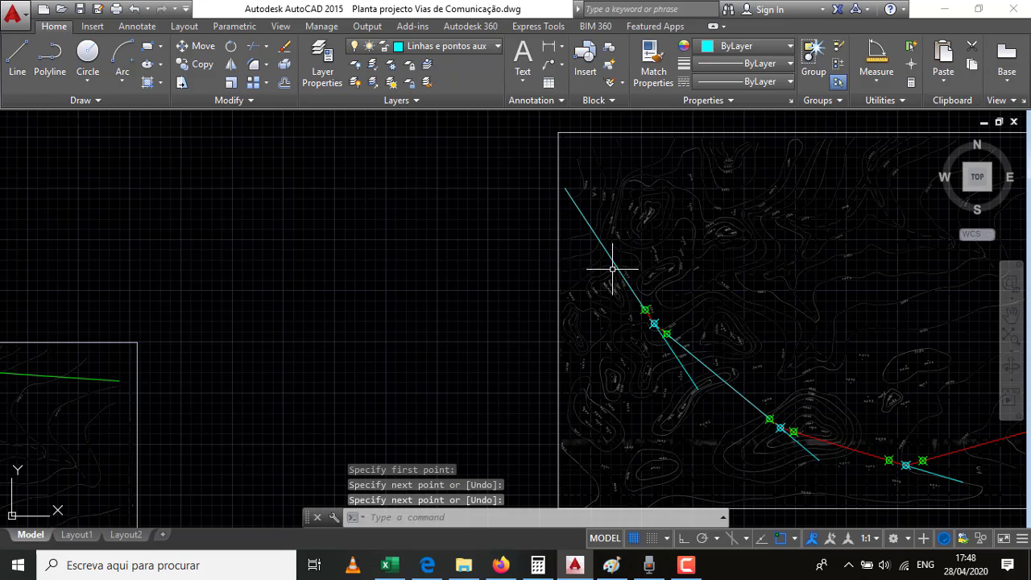
Rotate the northwest auxiliary line by 90° about the stake before the first vertex.
{"action": "left_click", "coordinate": [603, 241]}
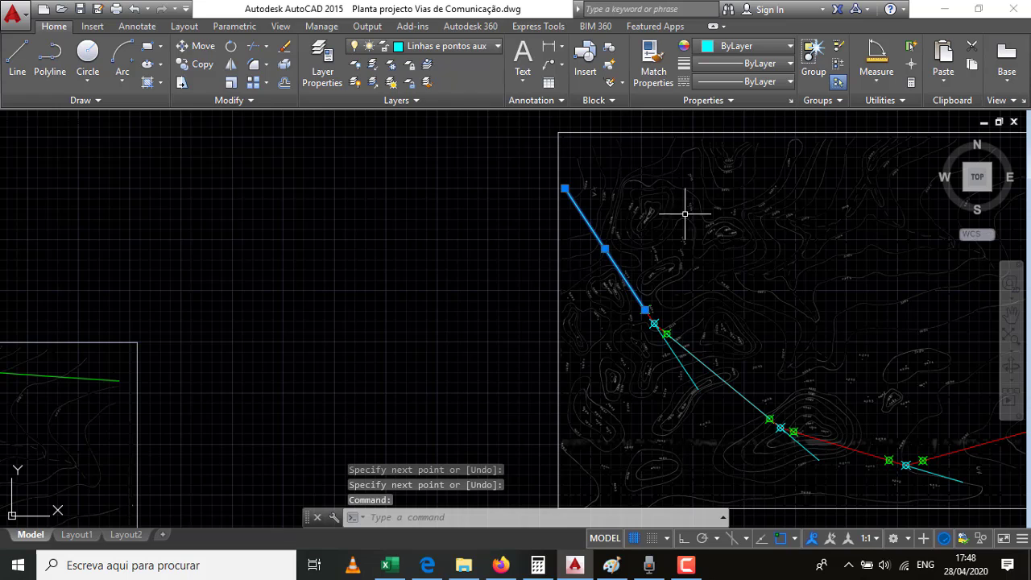
{"action": "left_click", "coordinate": [232, 48]}
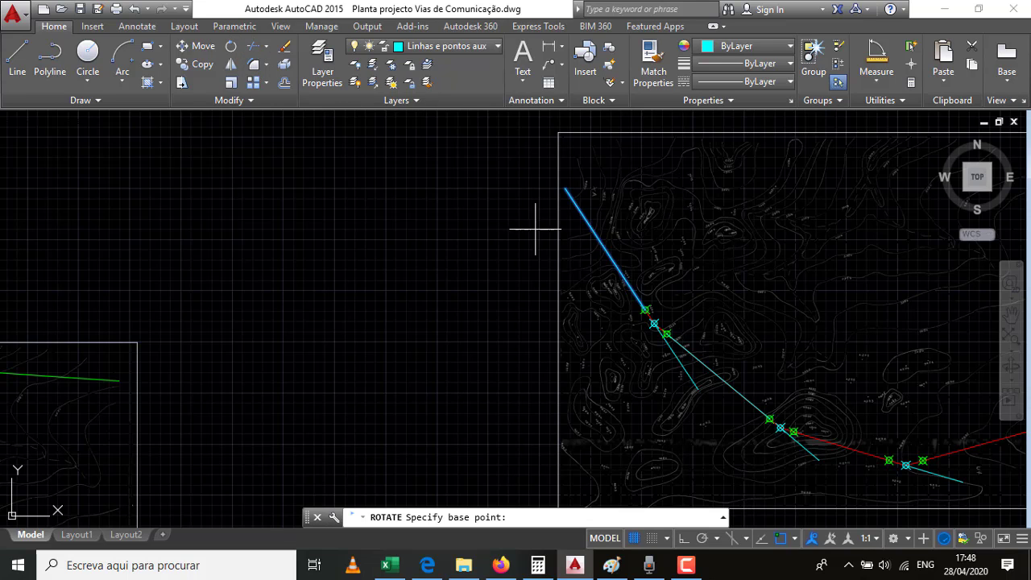
{"action": "left_click", "coordinate": [645, 311]}
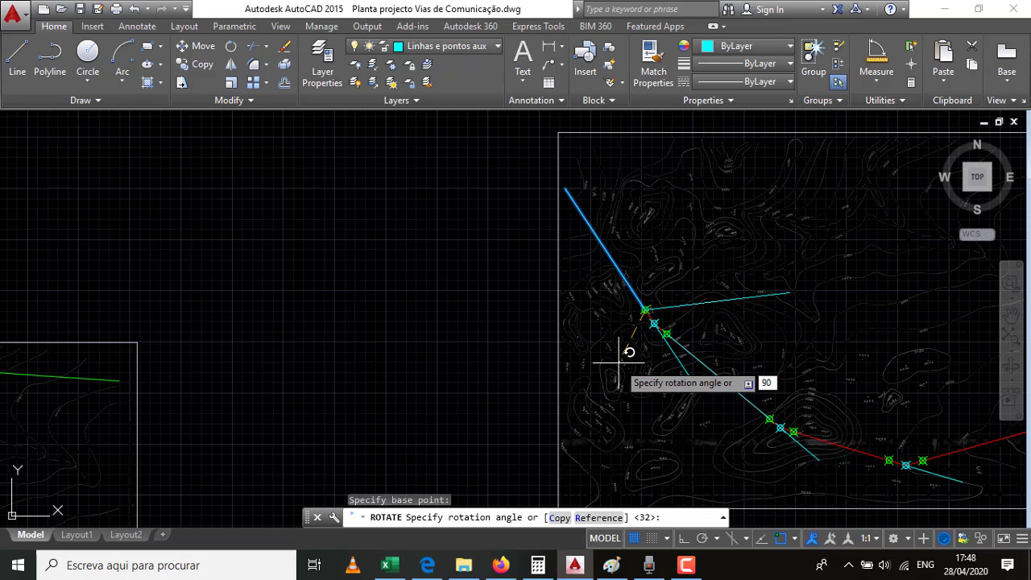
{"action": "key", "text": "Return"}
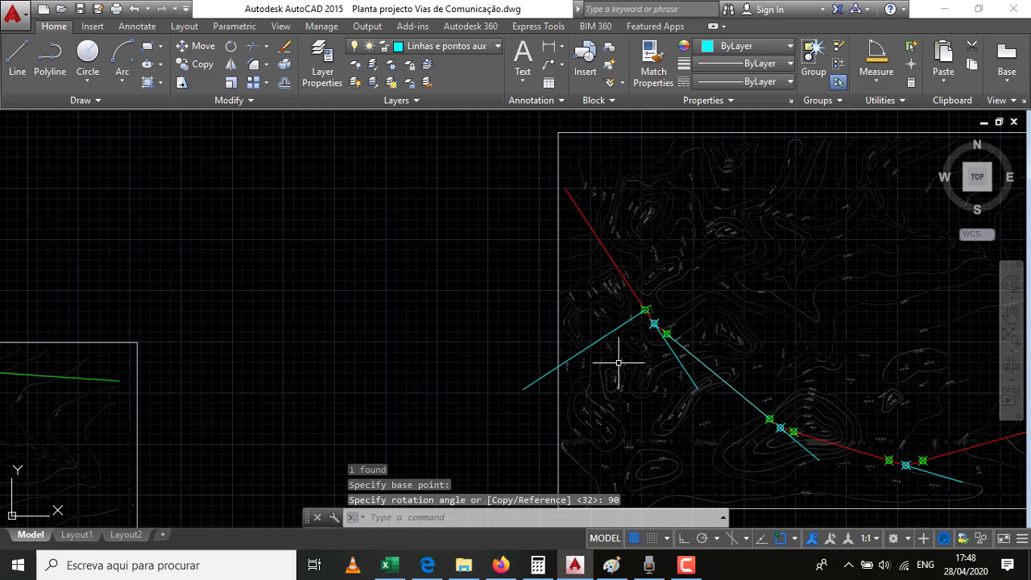
Undo the 90° rotation and the auxiliary line drawn between the first and hill vertices.
{"action": "key", "text": "ctrl+z"}
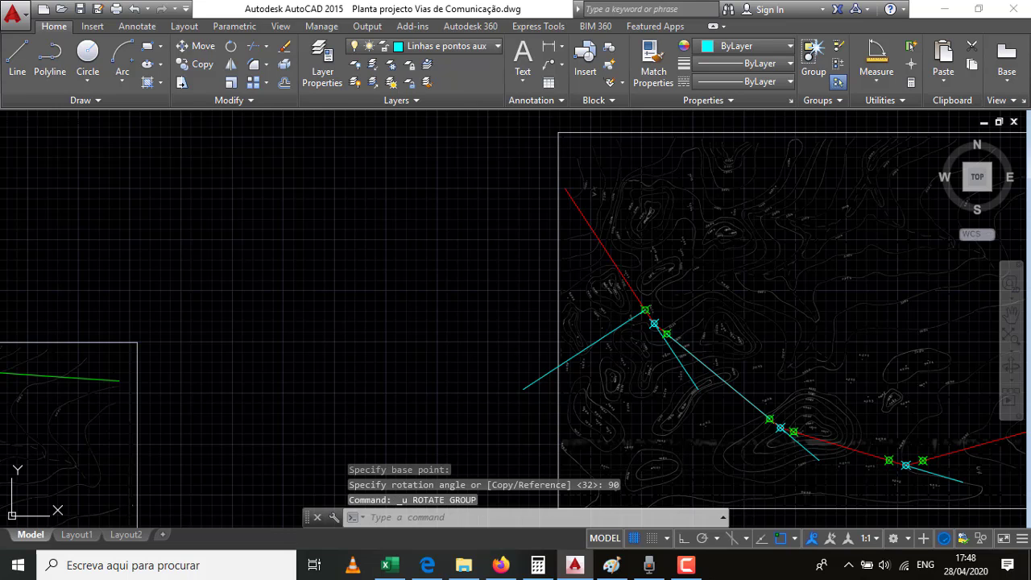
{"action": "middle_click_drag", "start_coordinate": [644, 322], "coordinate": [527, 267]}
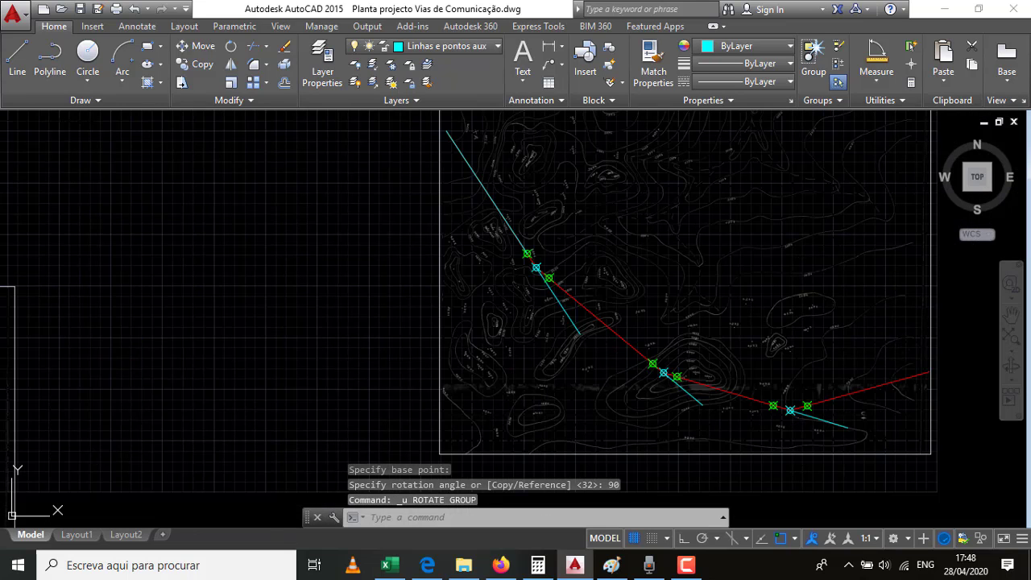
{"action": "key", "text": "ctrl+z"}
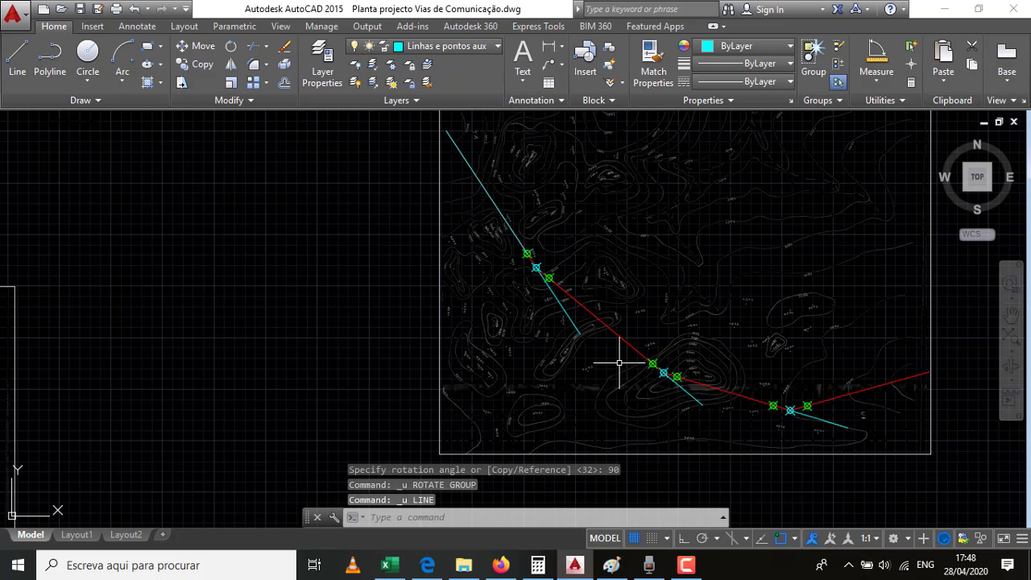
Rotate the northwest auxiliary line by -90° about the stake before the first vertex.
{"action": "left_click", "coordinate": [460, 150]}
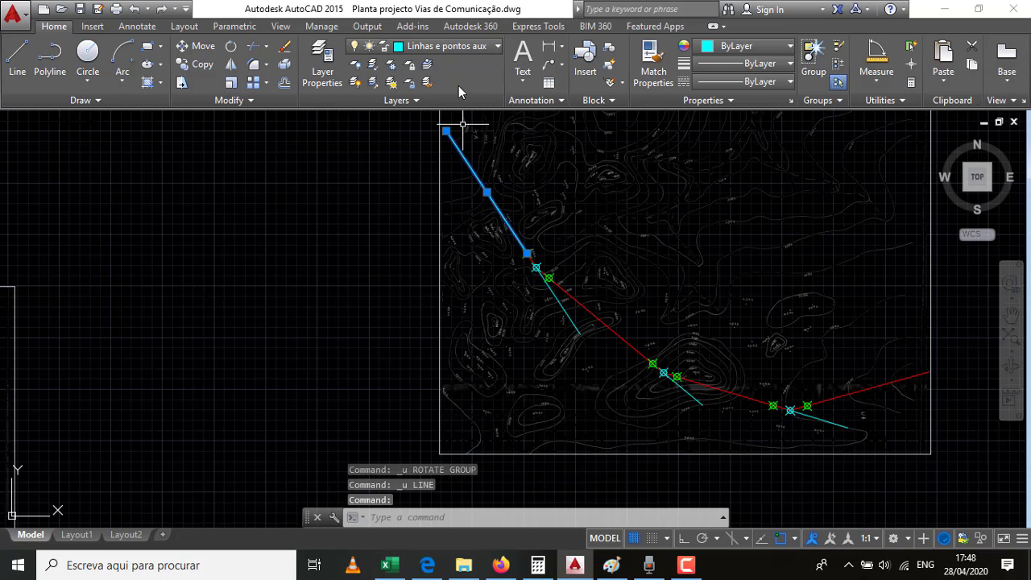
{"action": "left_click", "coordinate": [232, 47]}
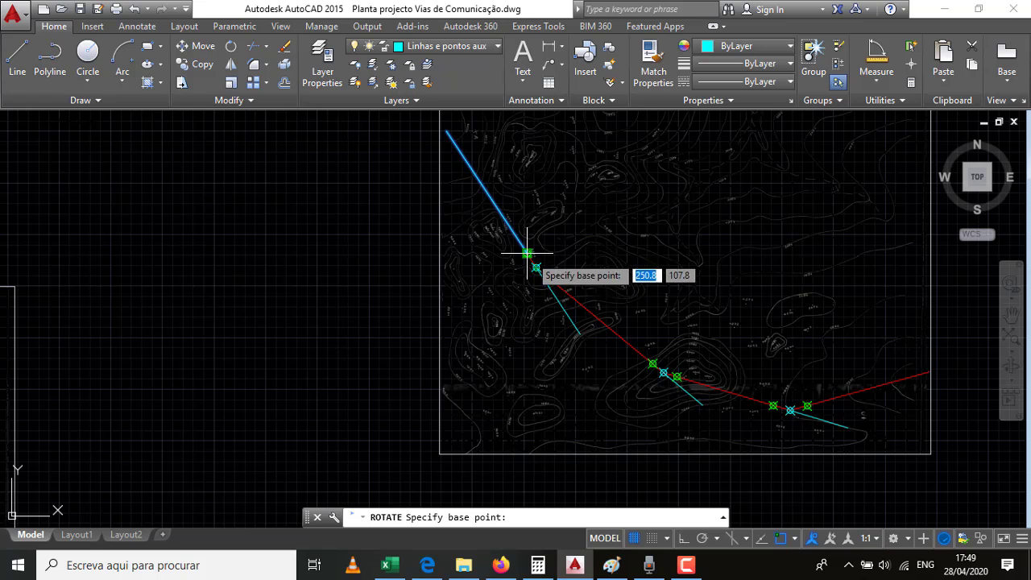
{"action": "left_click", "coordinate": [527, 253]}
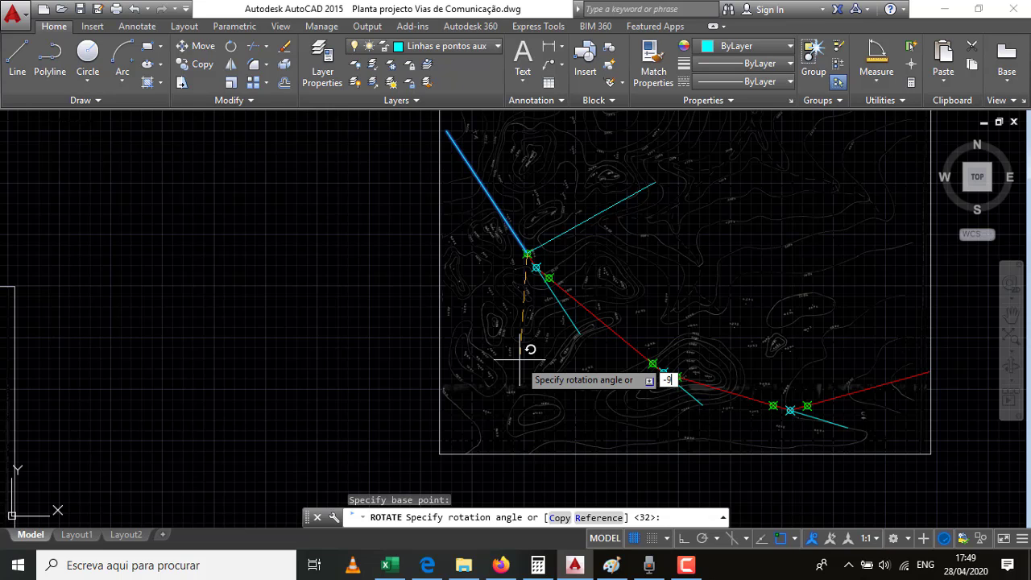
{"action": "key", "text": "Return"}
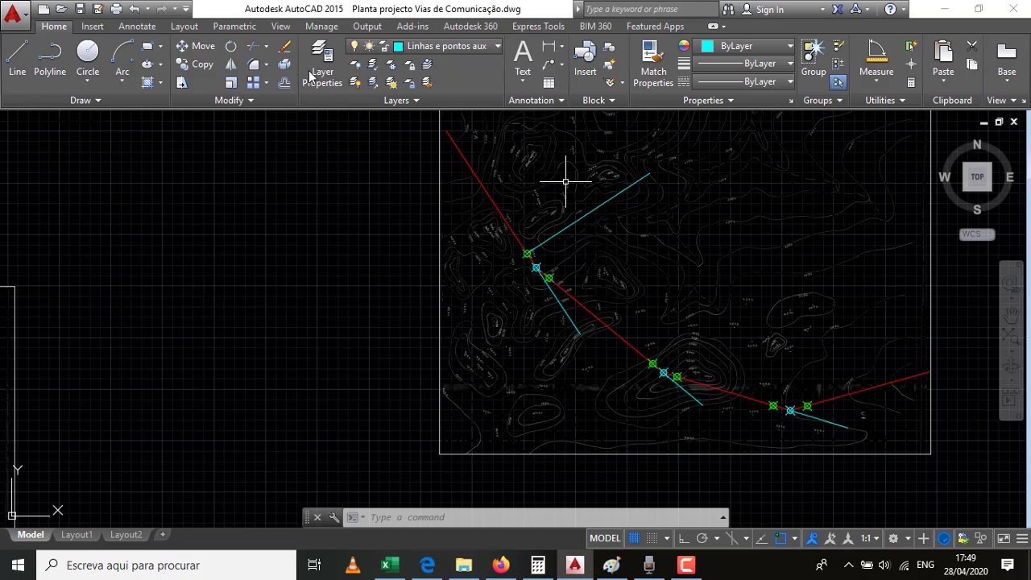
Draw an auxiliary line along the alignment from the stake after the first vertex to the stake before the hill vertex.
{"action": "left_click", "coordinate": [17, 58]}
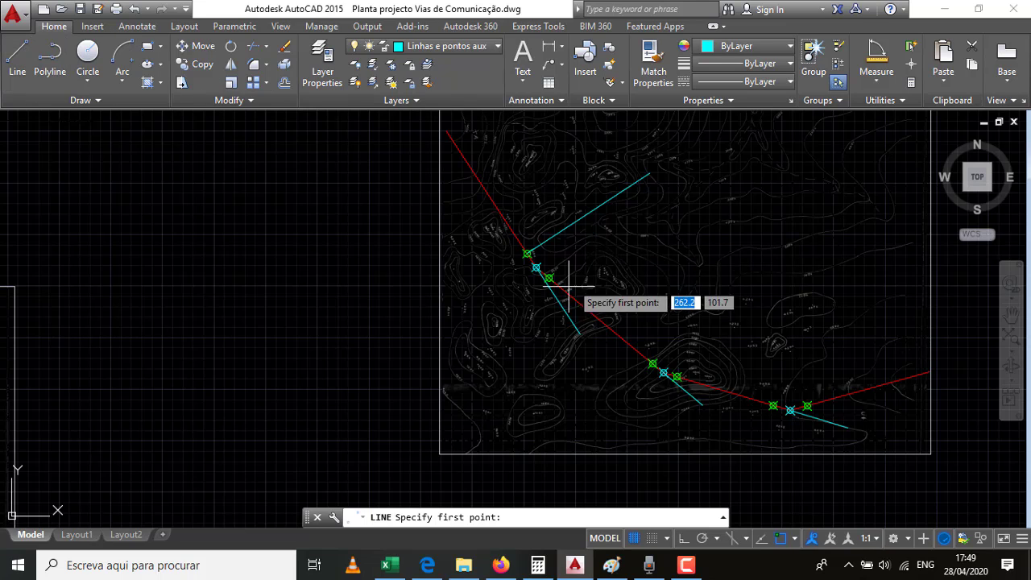
{"action": "left_click", "coordinate": [549, 278]}
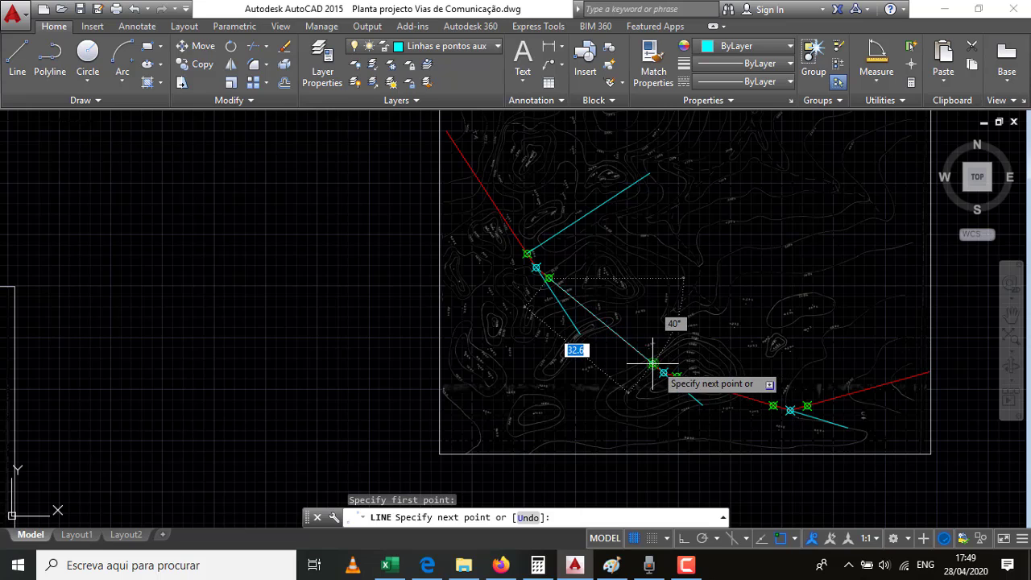
{"action": "left_click", "coordinate": [653, 364]}
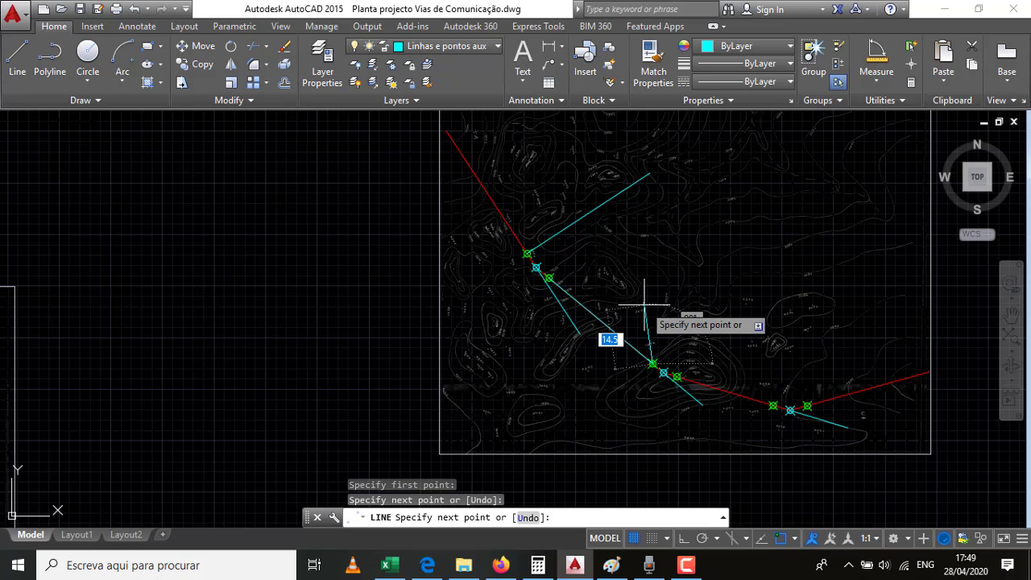
{"action": "key", "text": "Return"}
Rotate the auxiliary line between the first and hill vertices by 90° about the stake after the first vertex.
{"action": "left_click", "coordinate": [601, 320]}
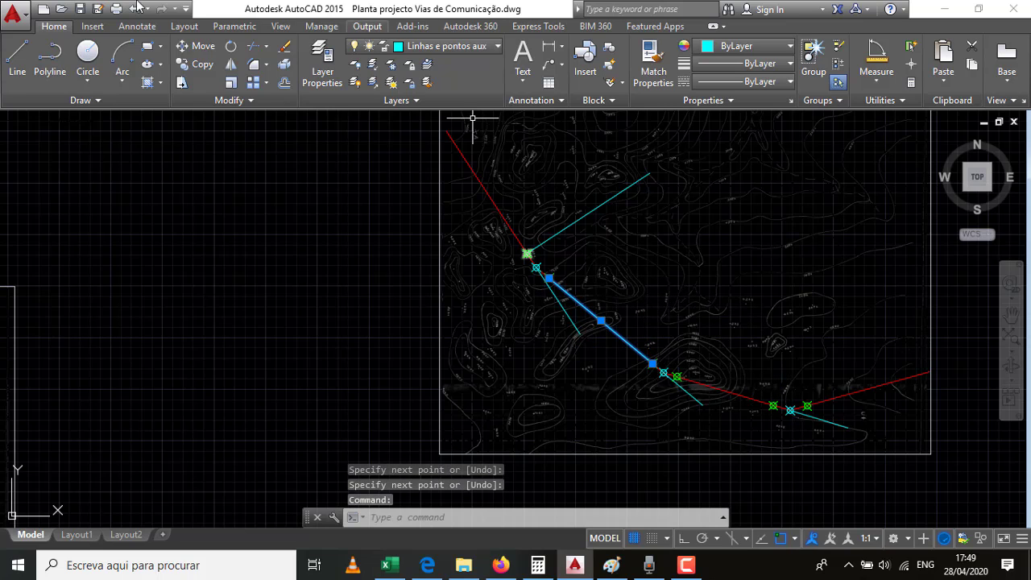
{"action": "type", "text": "r"}
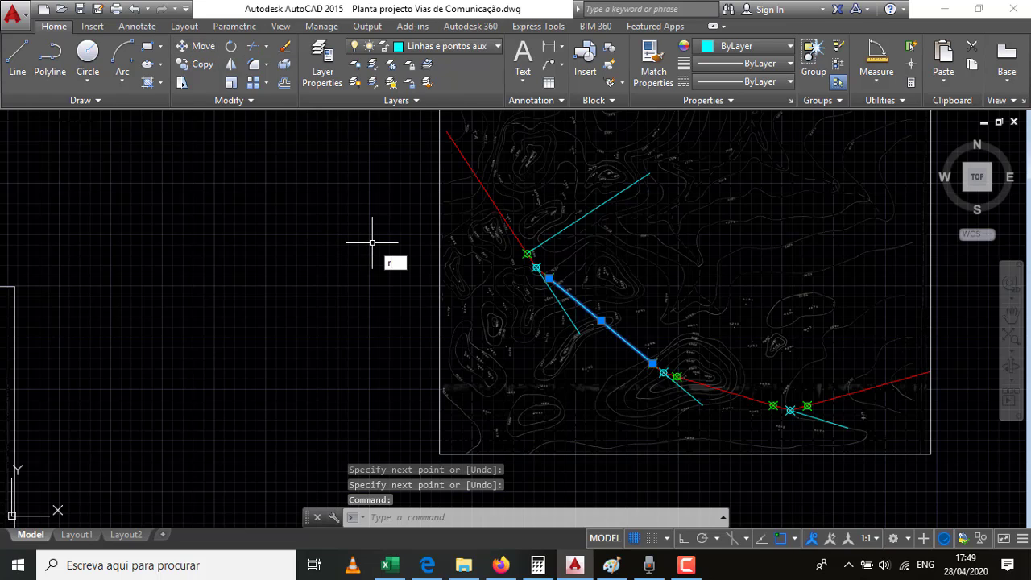
{"action": "type", "text": "o"}
{"action": "key", "text": "Return"}
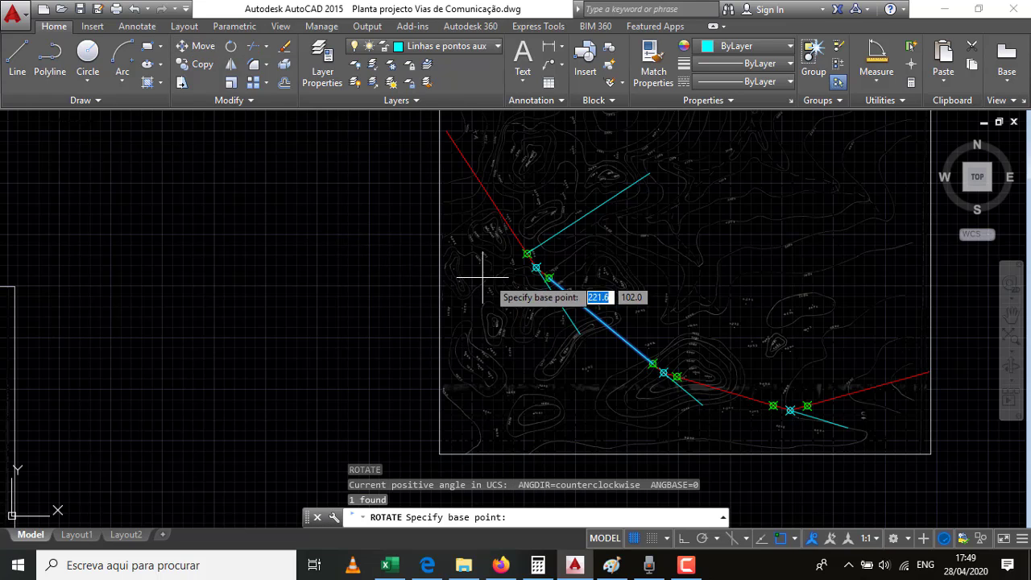
{"action": "left_click", "coordinate": [548, 278]}
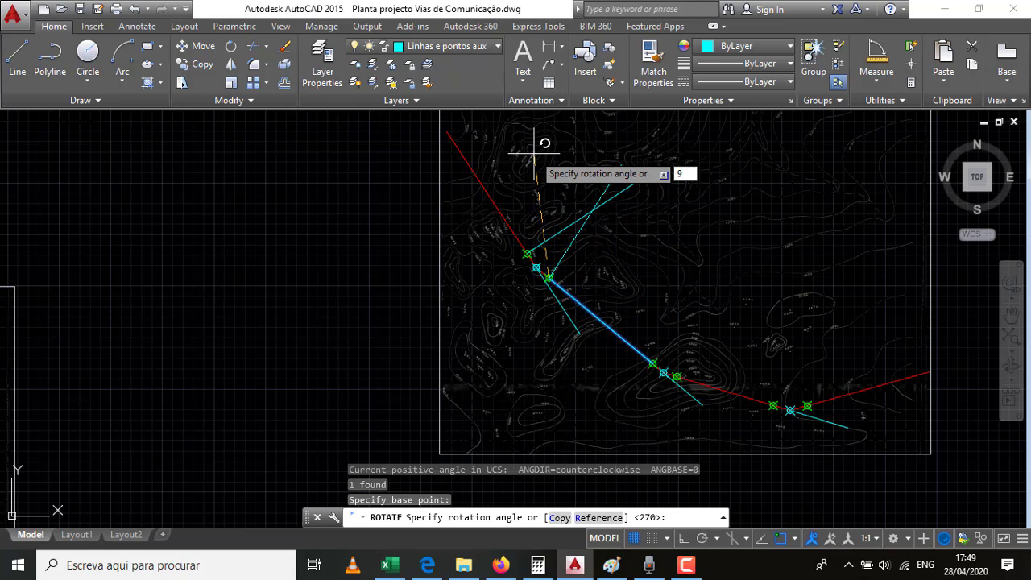
{"action": "left_click", "coordinate": [533, 152]}
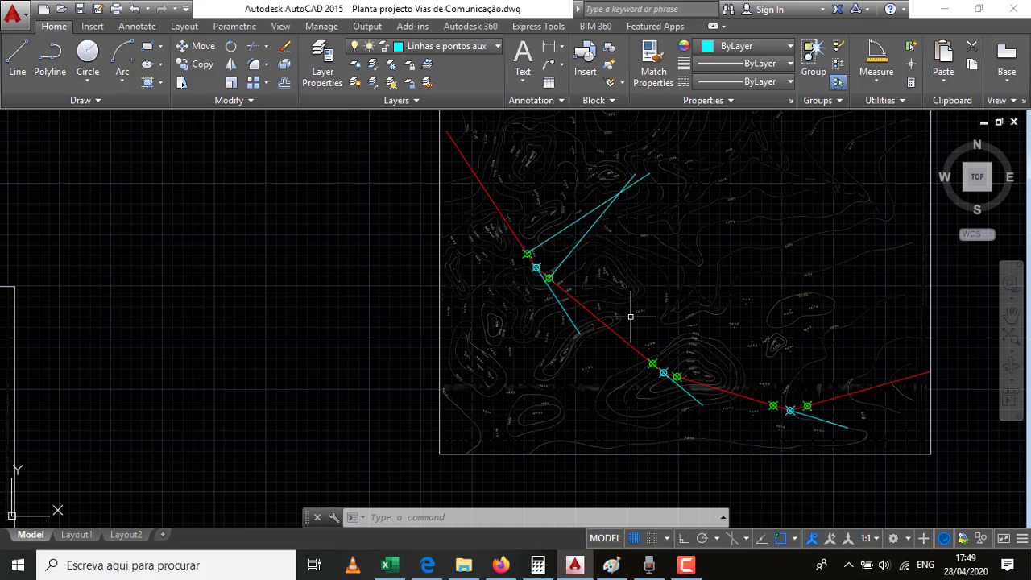
Draw another auxiliary line along the alignment between the stake after the first vertex and the stake before the hill vertex.
{"action": "left_click", "coordinate": [17, 55]}
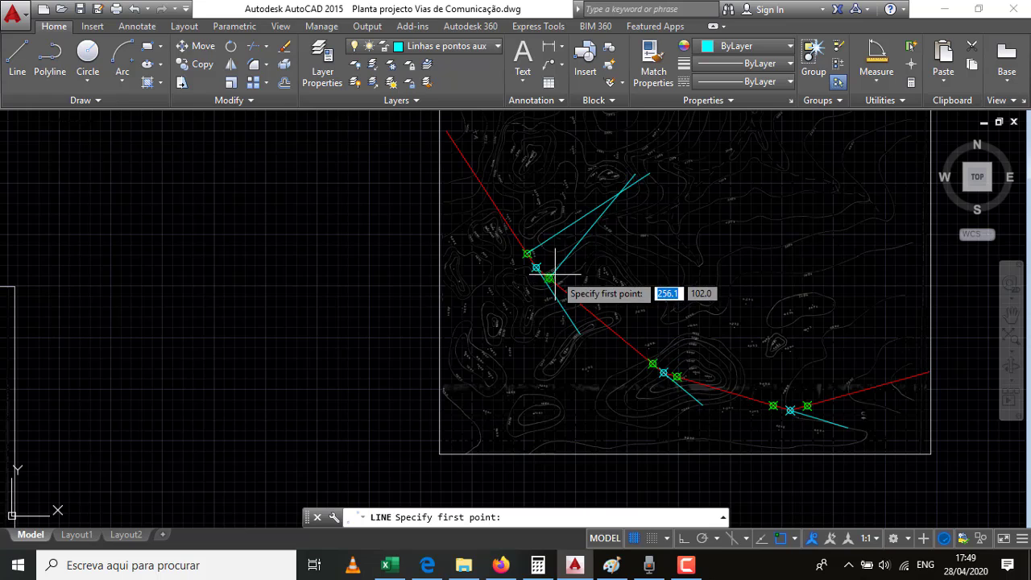
{"action": "left_click", "coordinate": [548, 279]}
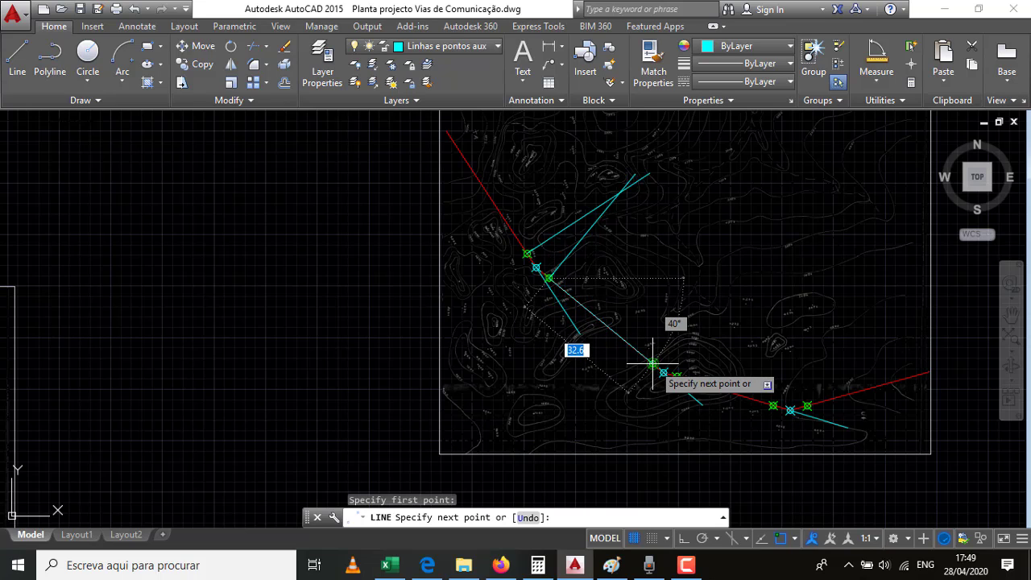
{"action": "left_click", "coordinate": [652, 364]}
{"action": "key", "text": "Return"}
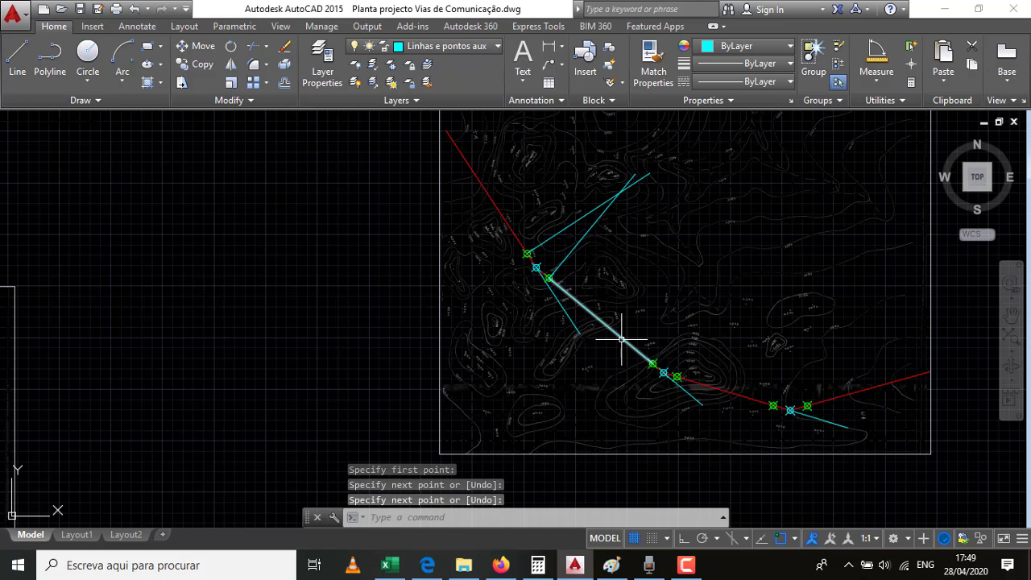
Try rotating the new auxiliary line by 90° about the stake before the hill vertex, and undo the rotation.
{"action": "left_click", "coordinate": [621, 339]}
{"action": "left_click", "coordinate": [230, 46]}
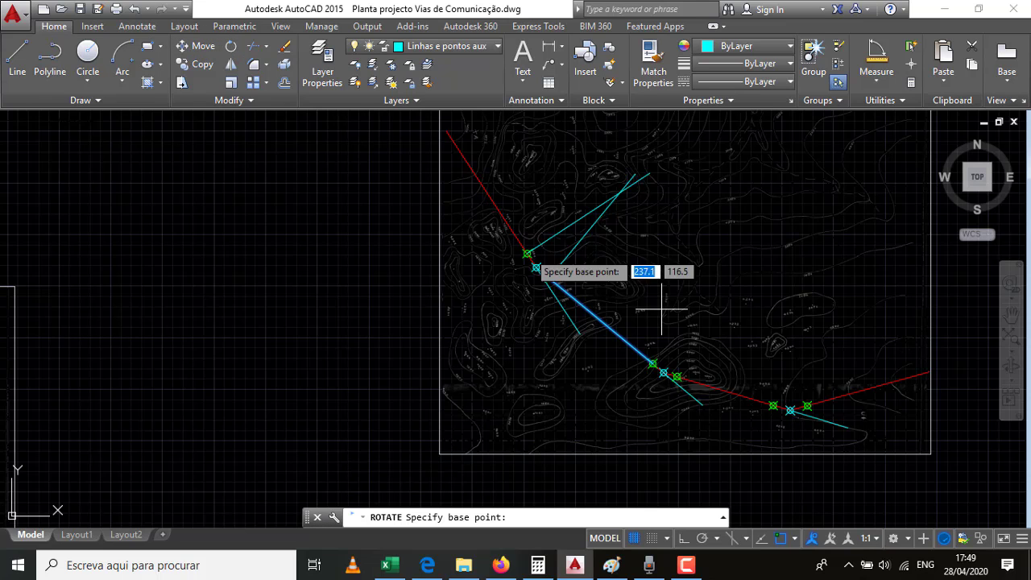
{"action": "left_click", "coordinate": [652, 364]}
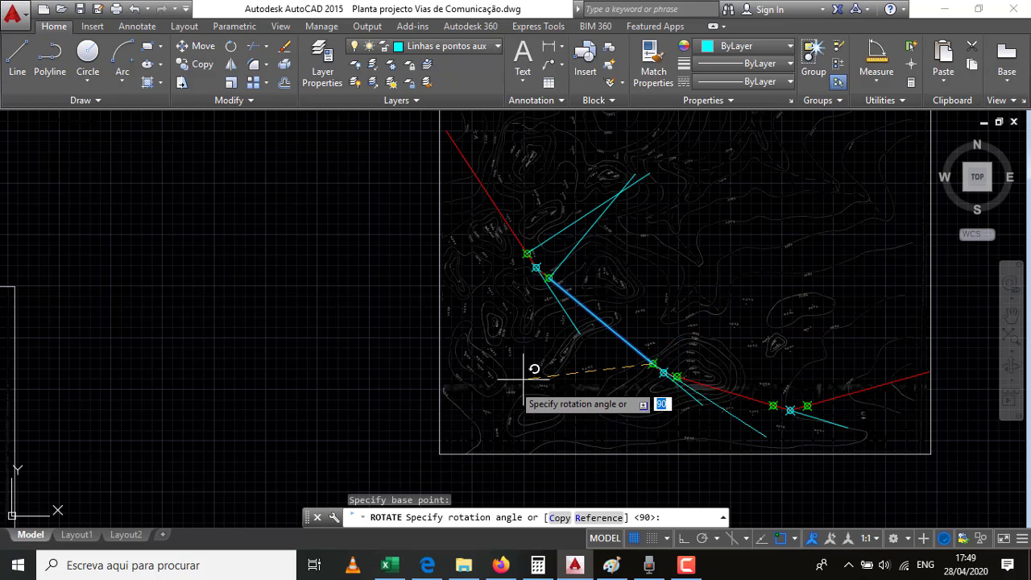
{"action": "left_click", "coordinate": [638, 453]}
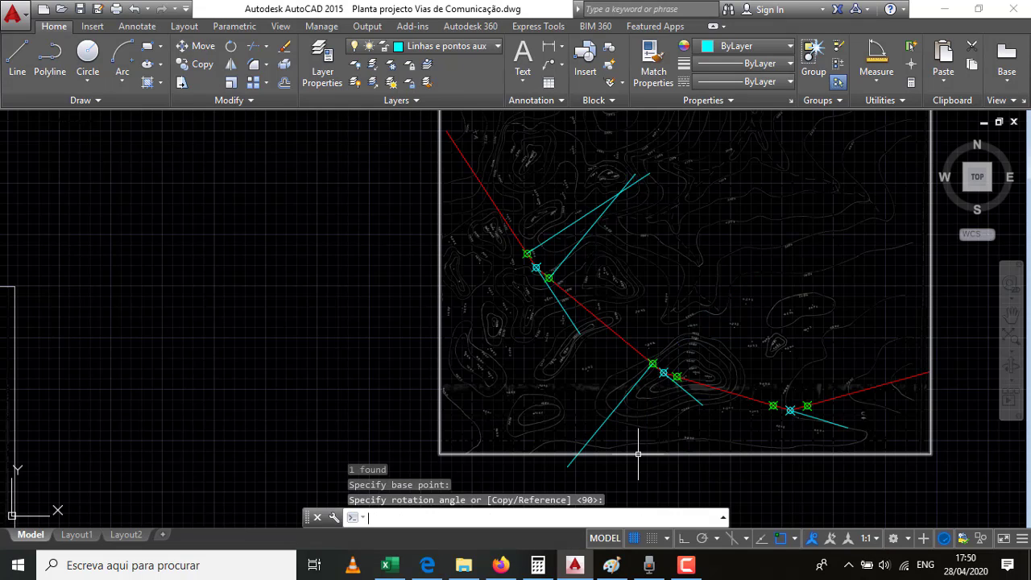
{"action": "key", "text": "ctrl+z"}
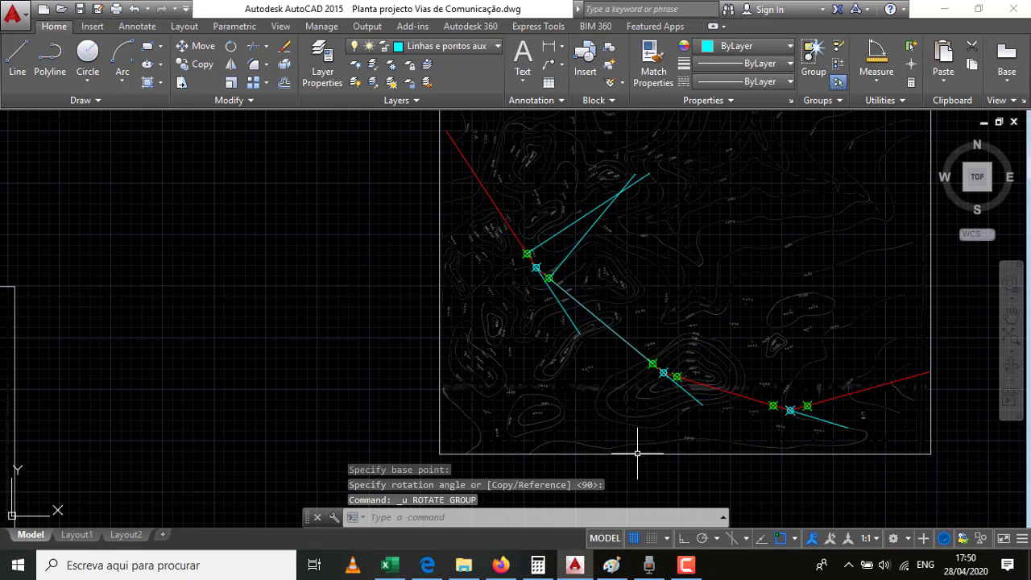
Rotate the auxiliary line between the first and hill vertices by -90° about the stake before the hill vertex.
{"action": "left_click", "coordinate": [609, 329]}
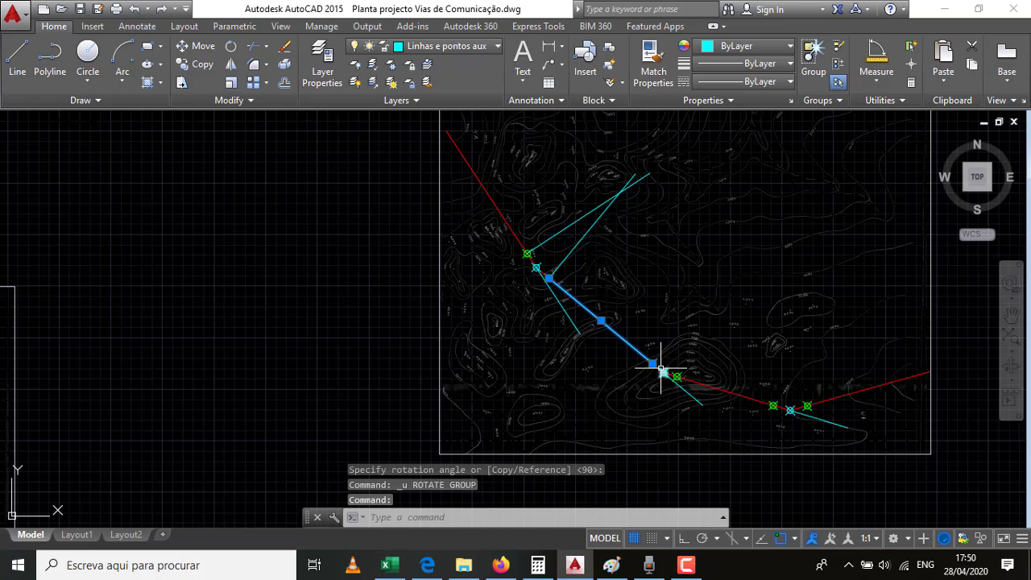
{"action": "left_click", "coordinate": [230, 46]}
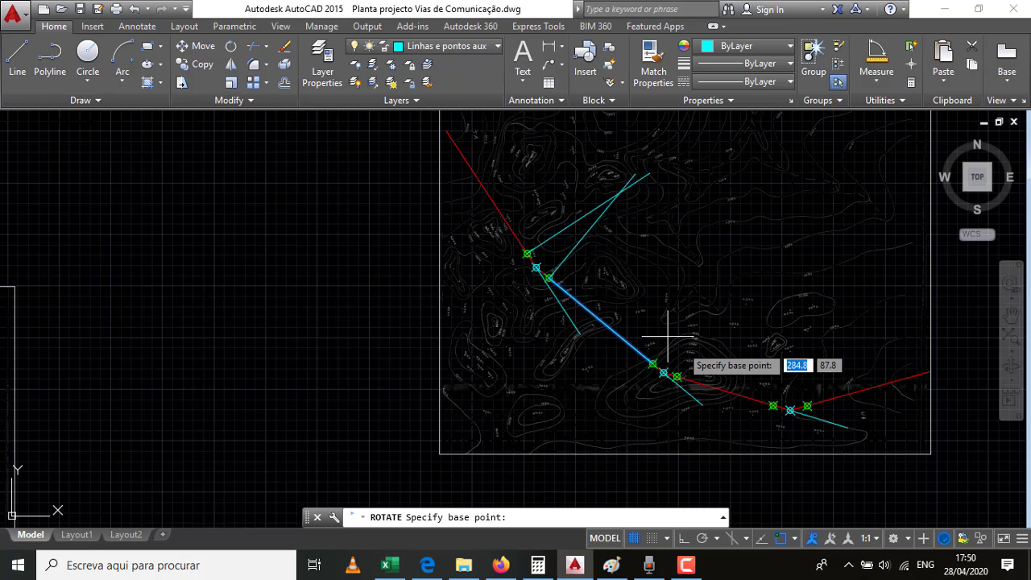
{"action": "left_click", "coordinate": [653, 364]}
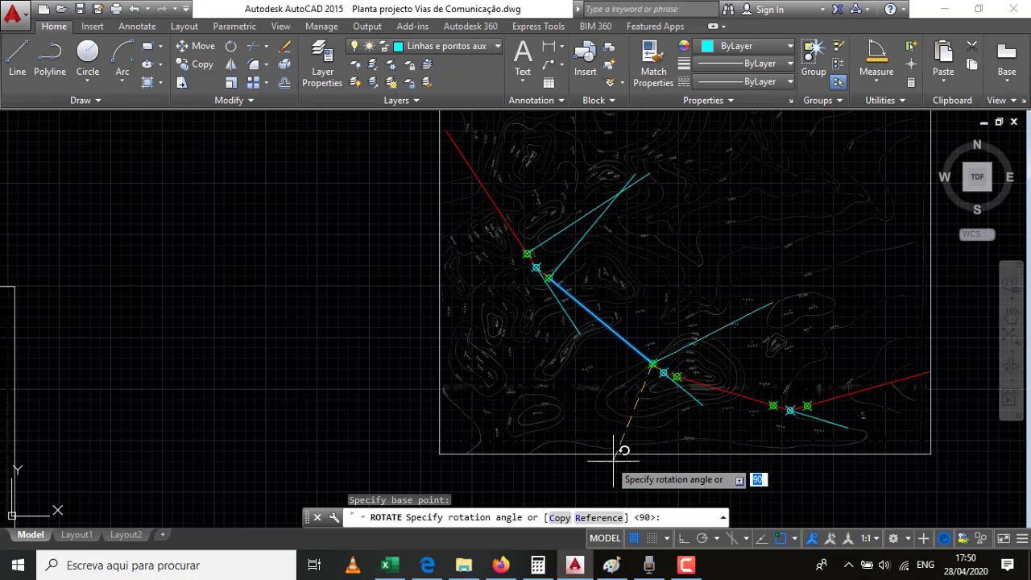
{"action": "type", "text": "-"}
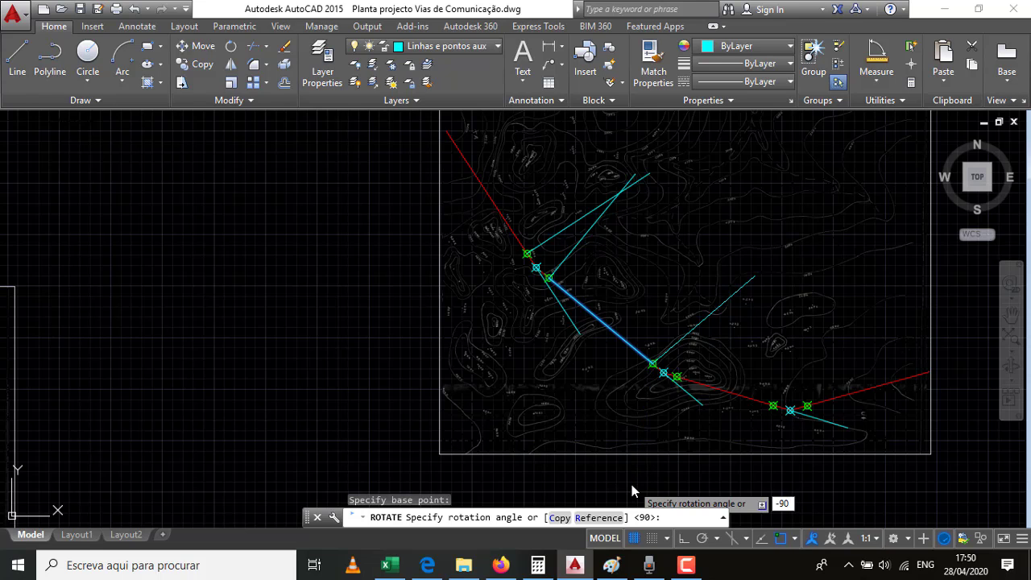
{"action": "type", "text": "90"}
{"action": "key", "text": "Return"}
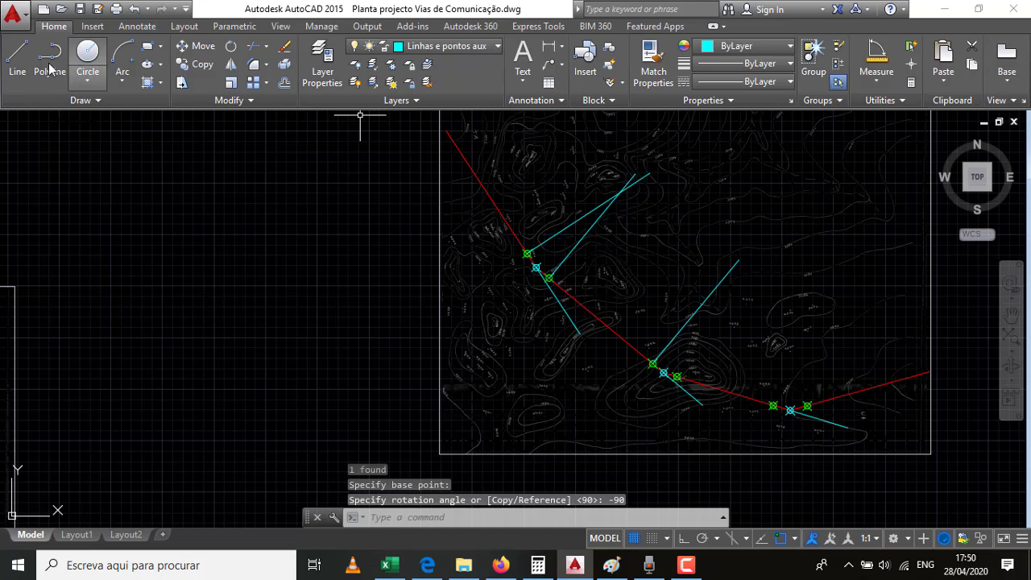
Draw an auxiliary line along the alignment from the stake after the hill vertex to the stake before the third vertex.
{"action": "left_click", "coordinate": [17, 57]}
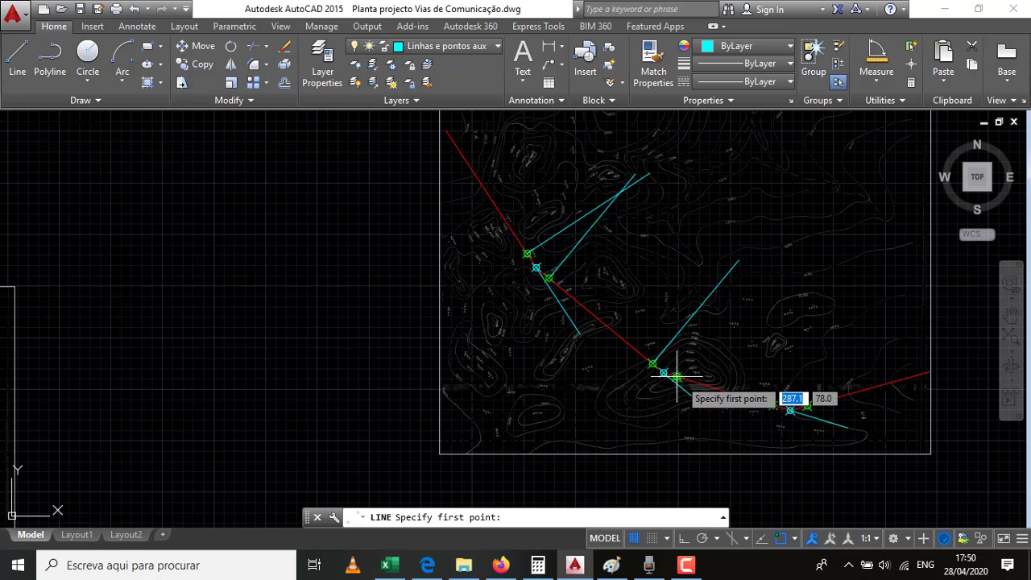
{"action": "left_click", "coordinate": [774, 405]}
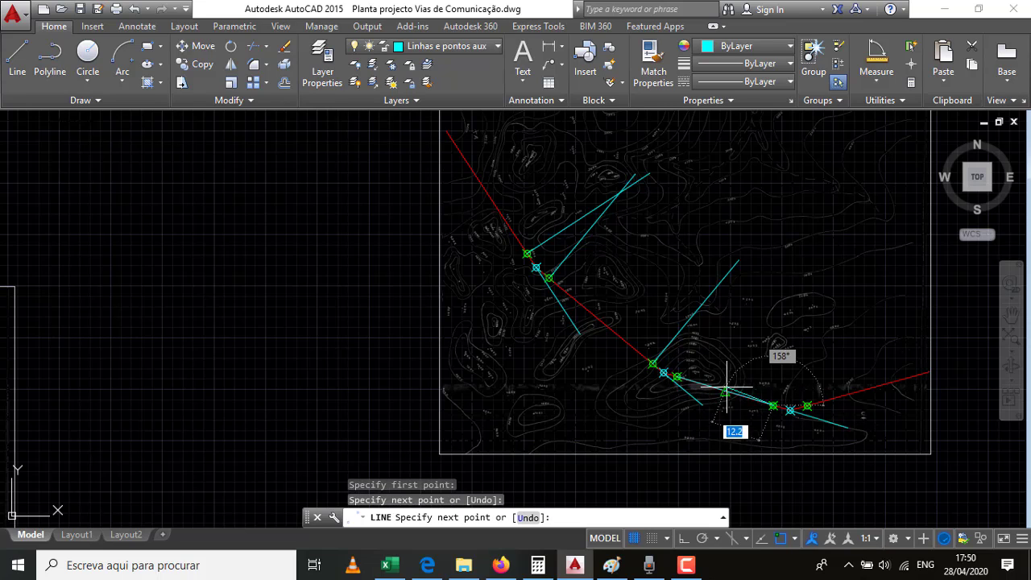
{"action": "key", "text": "Return"}
Rotate the auxiliary line between the hill and third vertices by 90° about the stake after the hill vertex.
{"action": "left_click", "coordinate": [733, 392]}
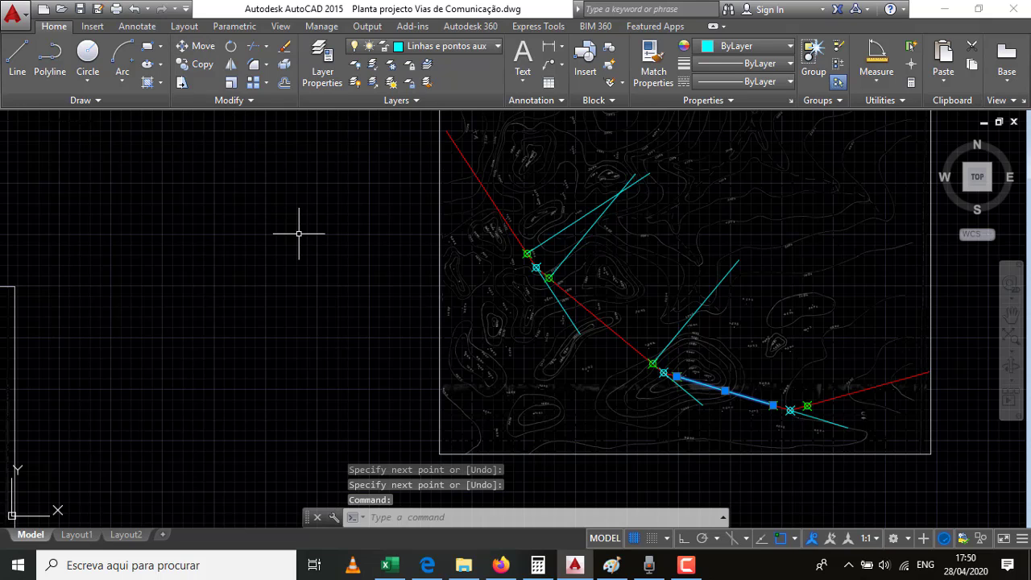
{"action": "key", "text": "Return"}
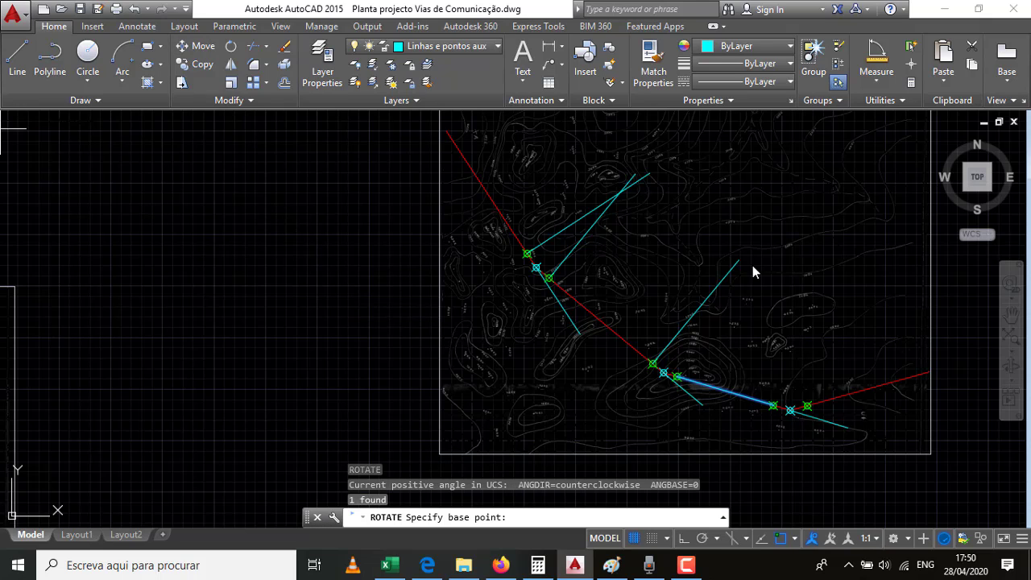
{"action": "left_click", "coordinate": [679, 376]}
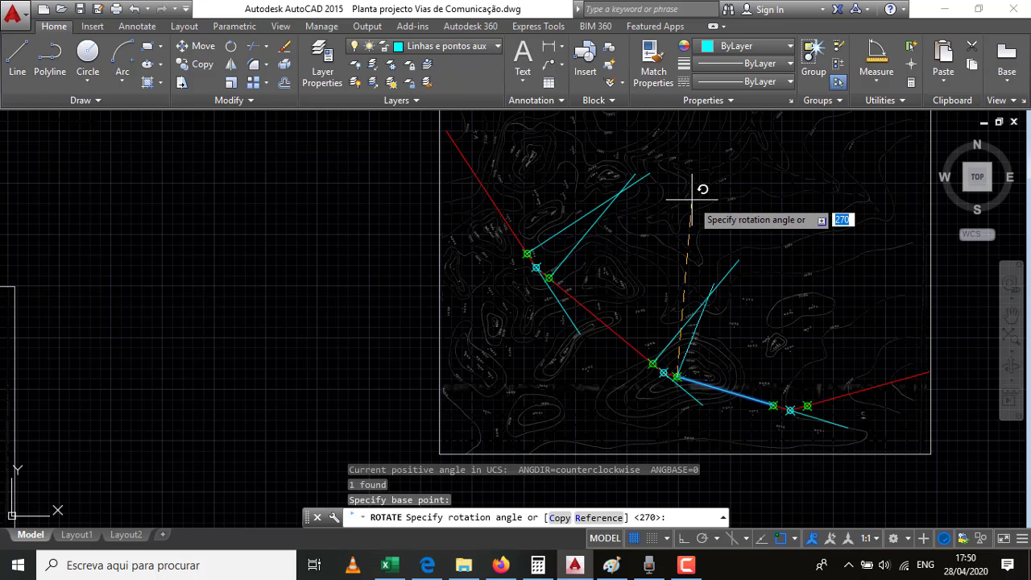
{"action": "type", "text": "90"}
{"action": "key", "text": "Return"}
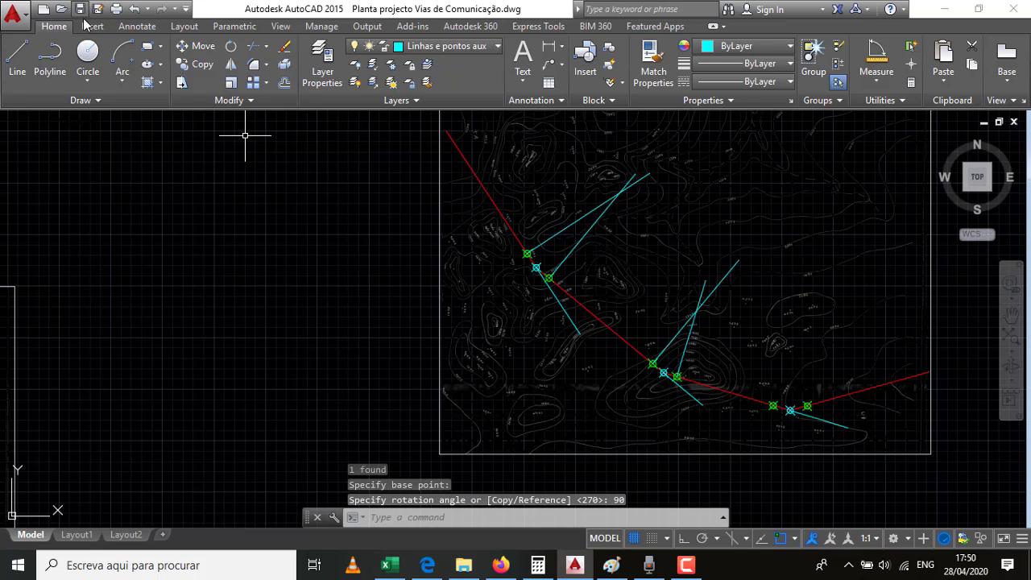
Draw another auxiliary line along the alignment between the stake after the hill vertex and the stake before the third vertex.
{"action": "left_click", "coordinate": [17, 58]}
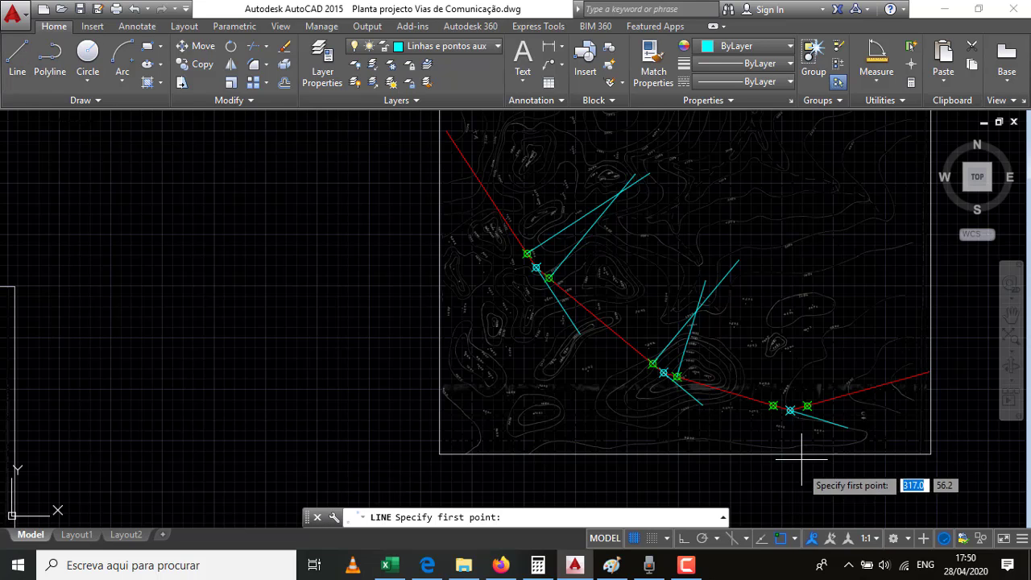
{"action": "left_click", "coordinate": [678, 376]}
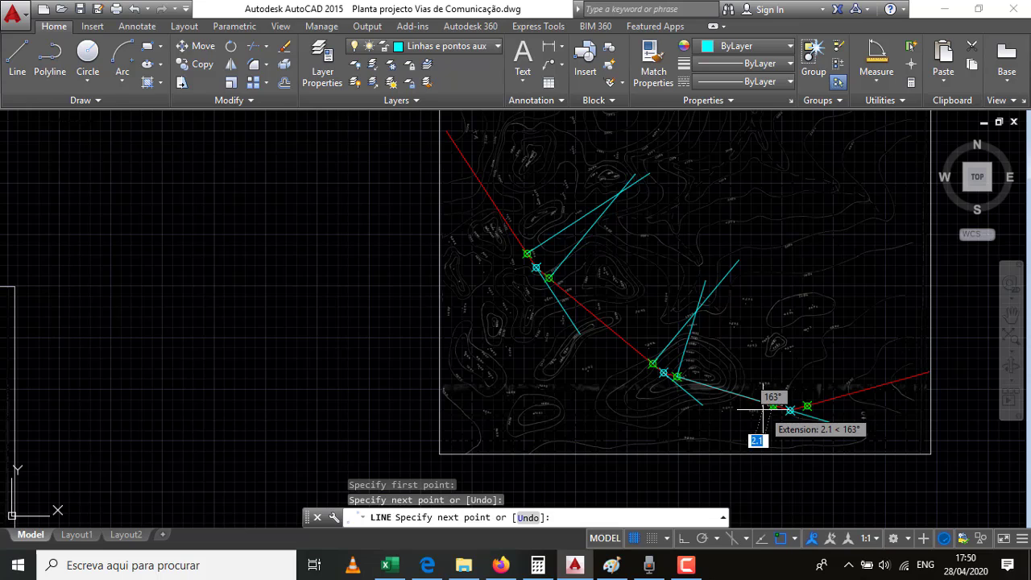
{"action": "left_click", "coordinate": [772, 405]}
{"action": "key", "text": "Return"}
Rotate the auxiliary line between the hill and third vertices by -90° about the stake before the third vertex.
{"action": "left_click", "coordinate": [719, 389]}
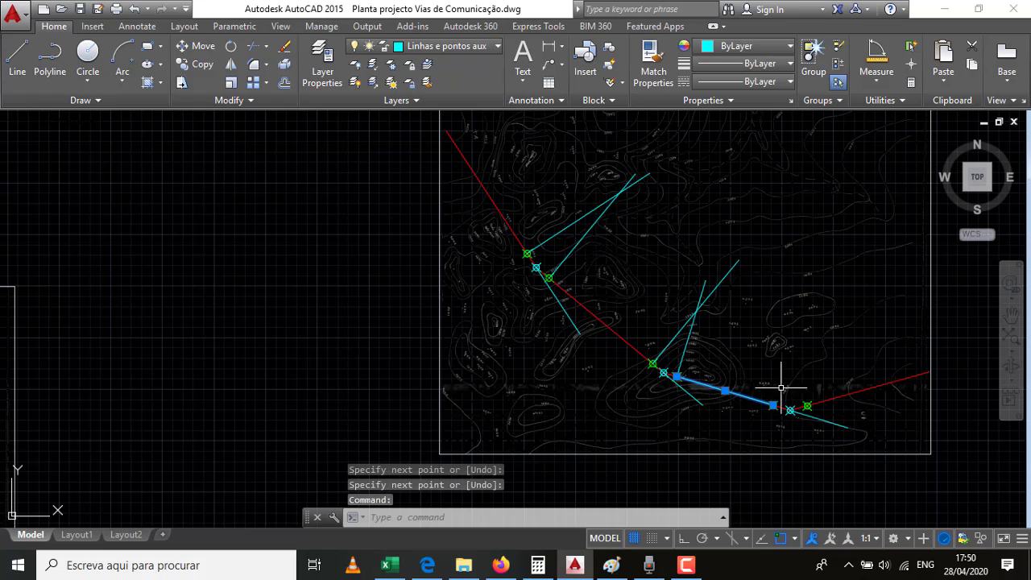
{"action": "left_click", "coordinate": [231, 45]}
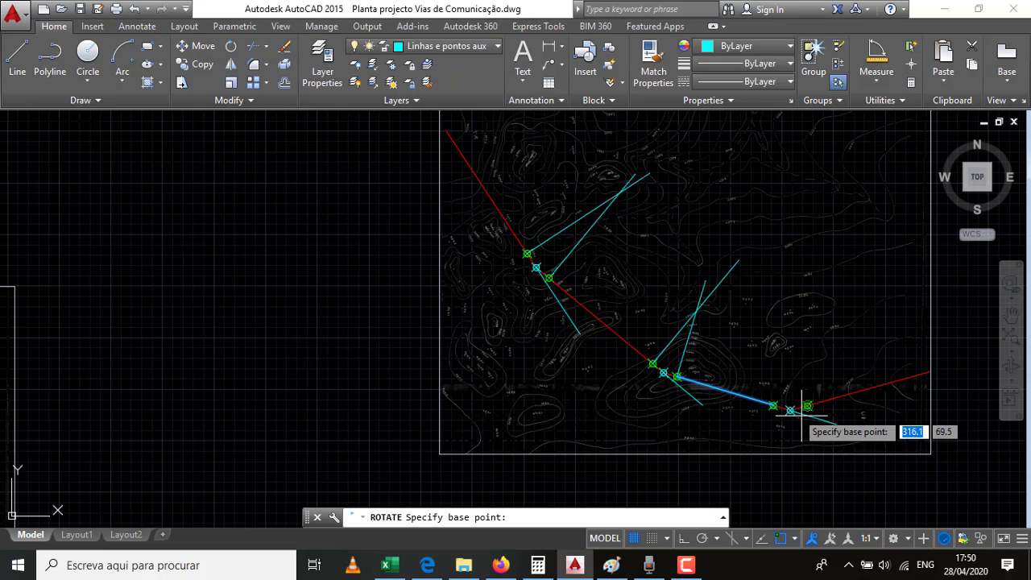
{"action": "left_click", "coordinate": [773, 406]}
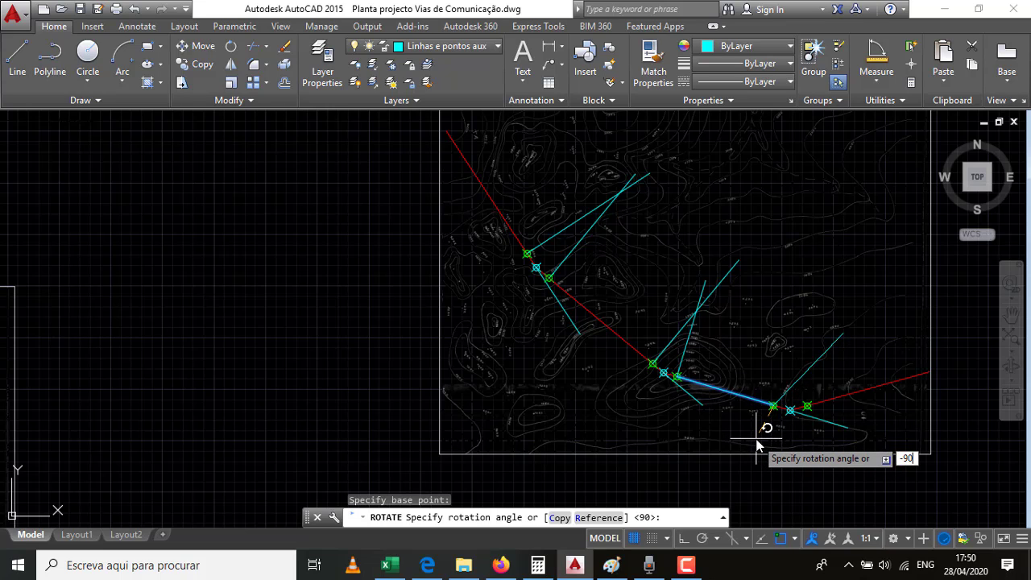
{"action": "key", "text": "Return"}
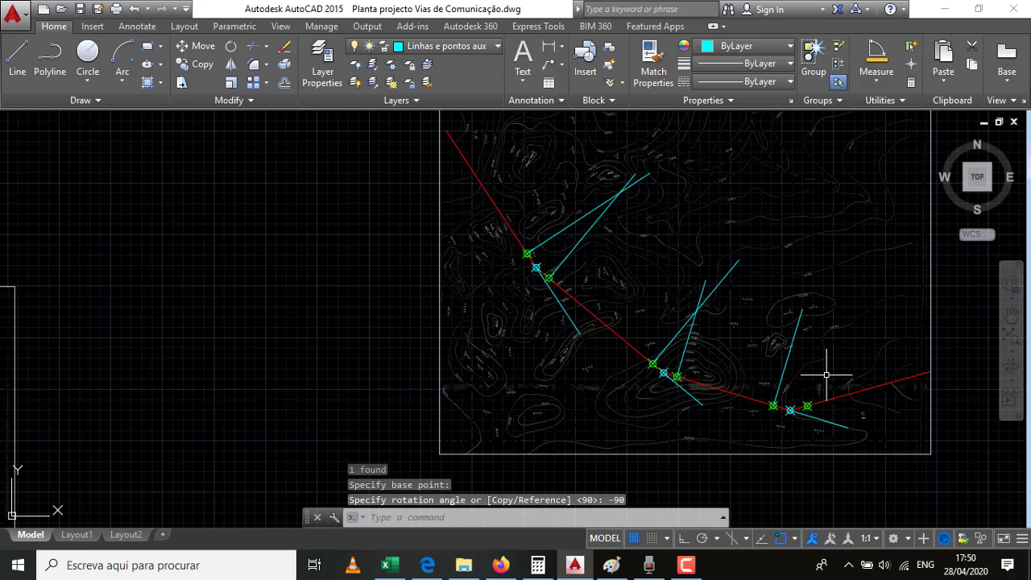
Draw an auxiliary line from the stake after the third vertex to the alignment's east end at the map border.
{"action": "type", "text": "l"}
{"action": "key", "text": "Return"}
{"action": "left_click", "coordinate": [807, 405]}
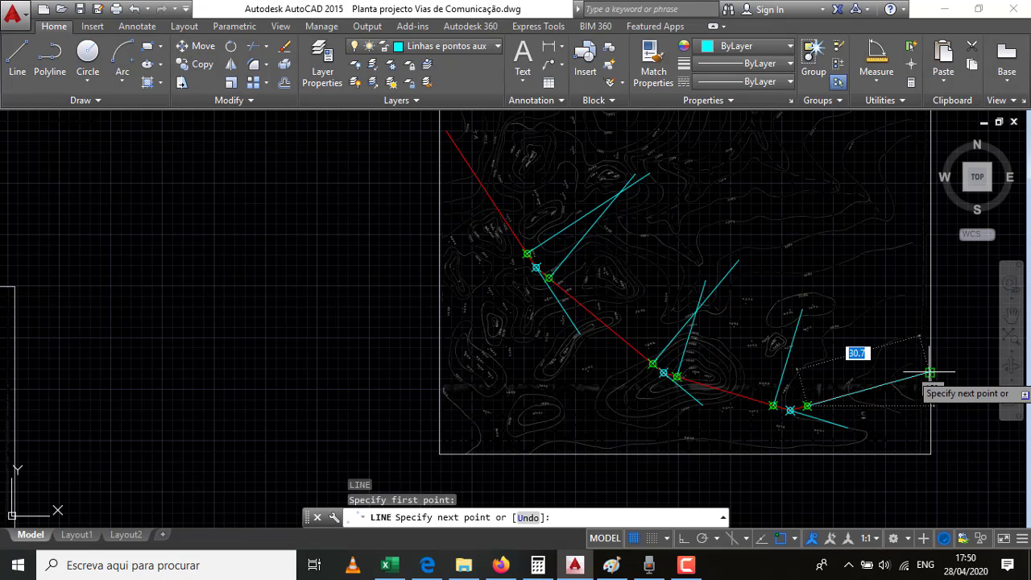
{"action": "key", "text": "Return"}
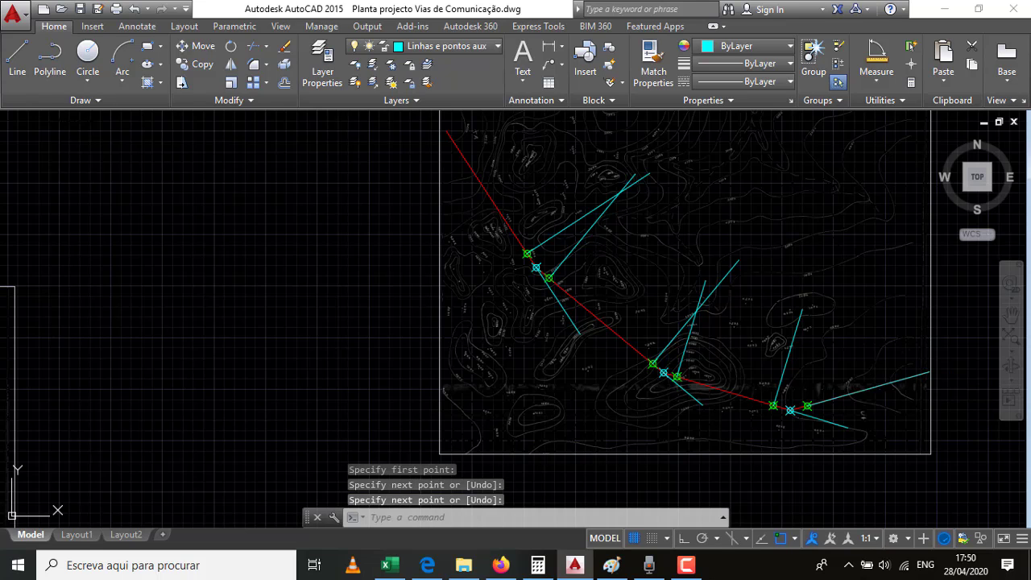
Rotate the auxiliary line along the alignment's east section by 90° about the stake after the third vertex.
{"action": "left_click", "coordinate": [871, 392]}
{"action": "left_click", "coordinate": [868, 385]}
{"action": "key", "text": "Escape"}
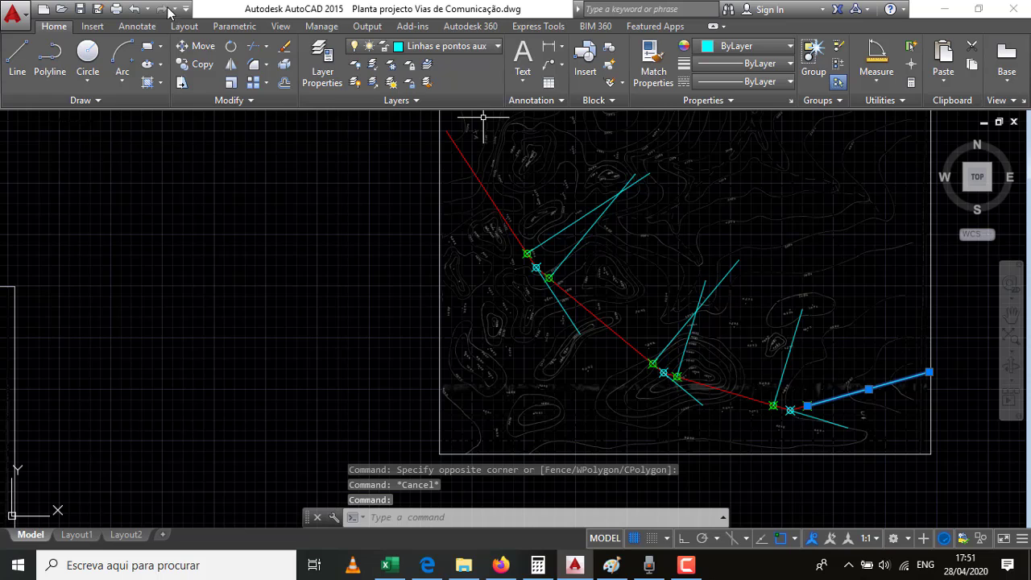
{"action": "left_click", "coordinate": [230, 46]}
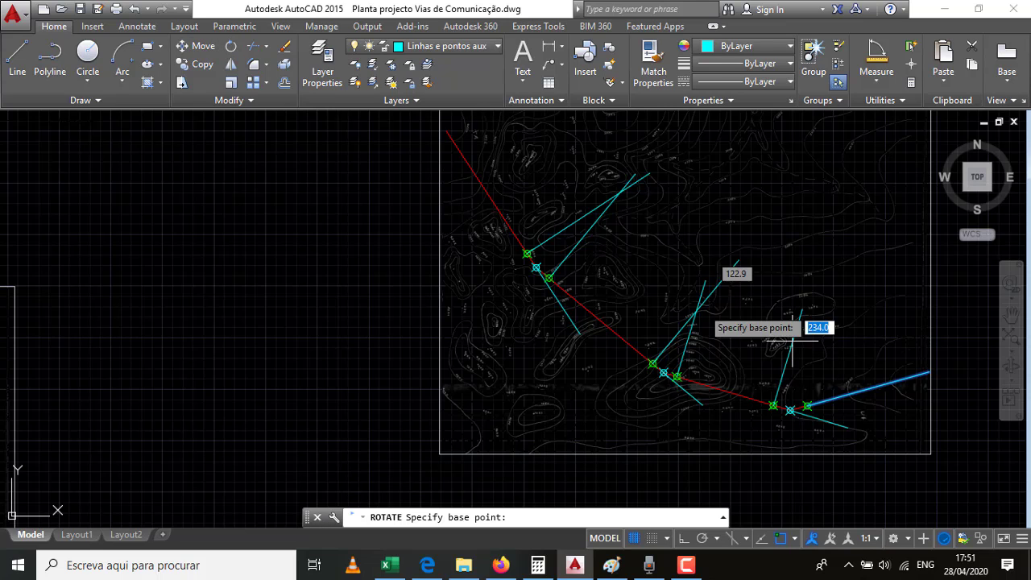
{"action": "left_click", "coordinate": [812, 406]}
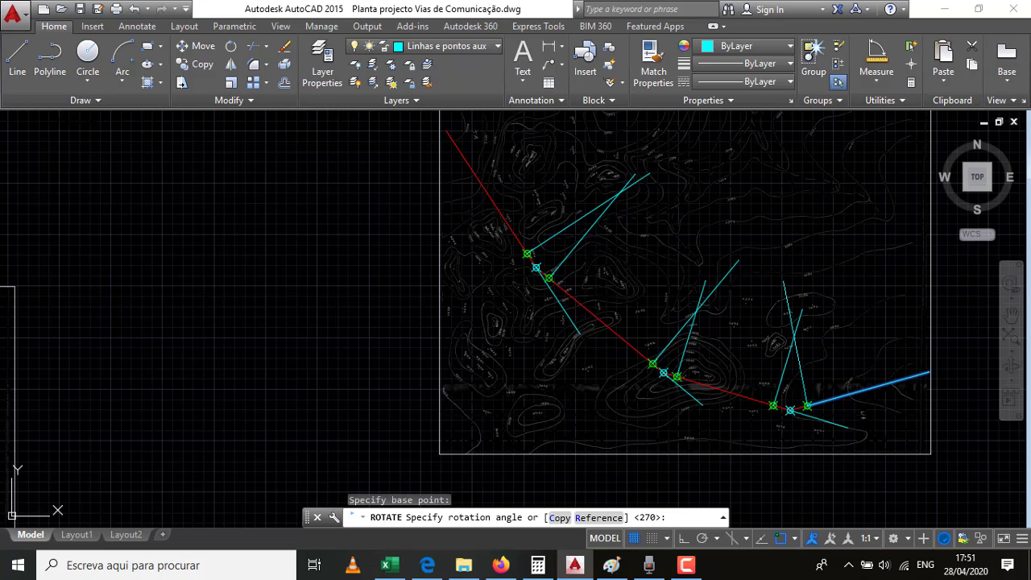
{"action": "key", "text": "Return"}
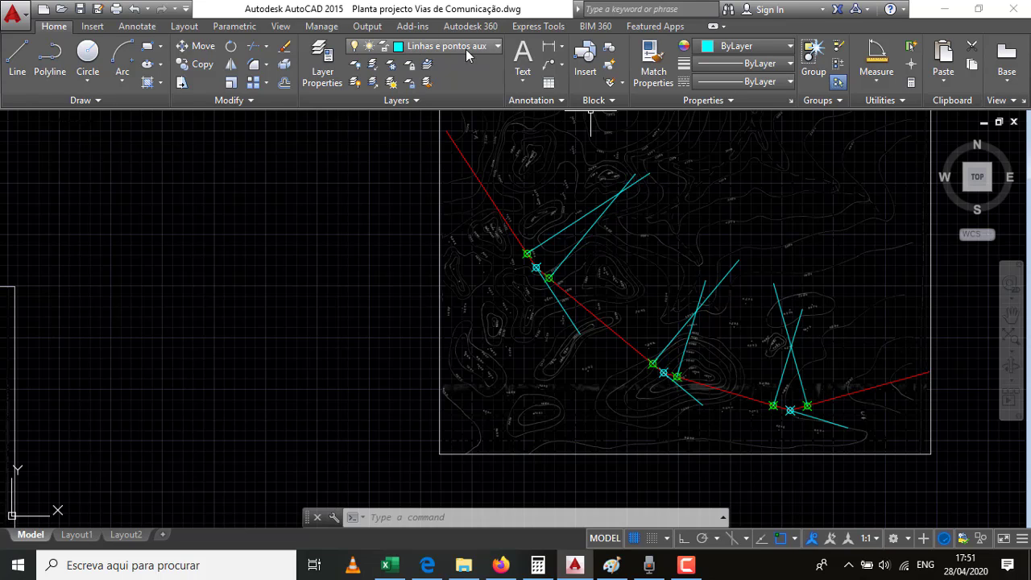
Make Traçado da estrada the current layer and enable the Intersection object snap for a Center, Start, End arc.
{"action": "left_click", "coordinate": [487, 48]}
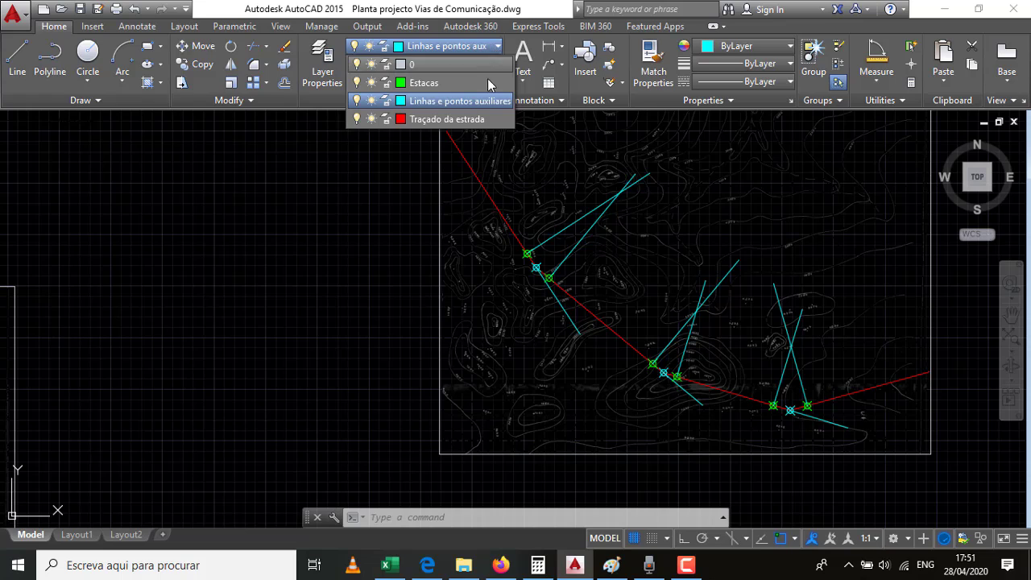
{"action": "left_click", "coordinate": [481, 119]}
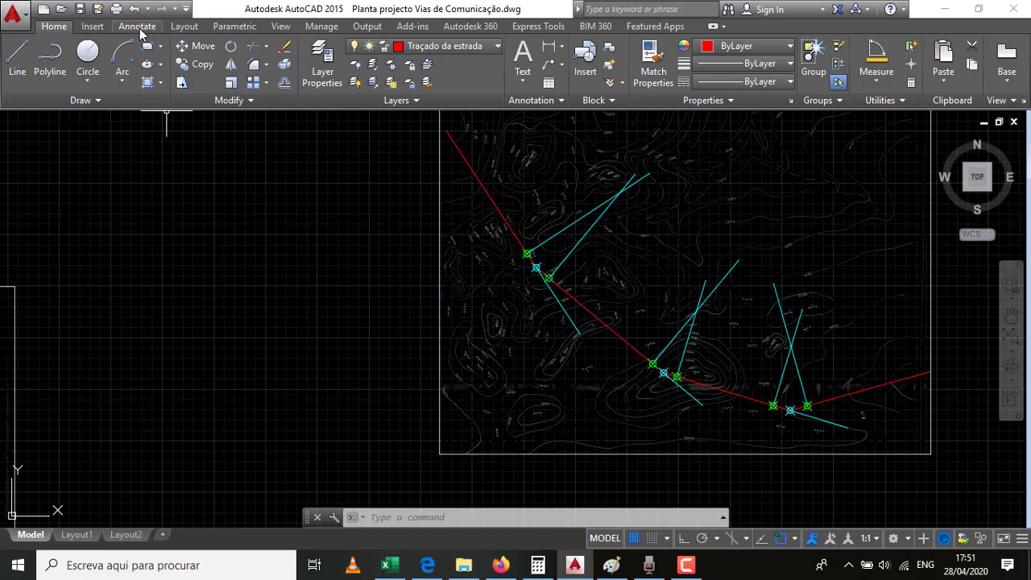
{"action": "left_click", "coordinate": [125, 84]}
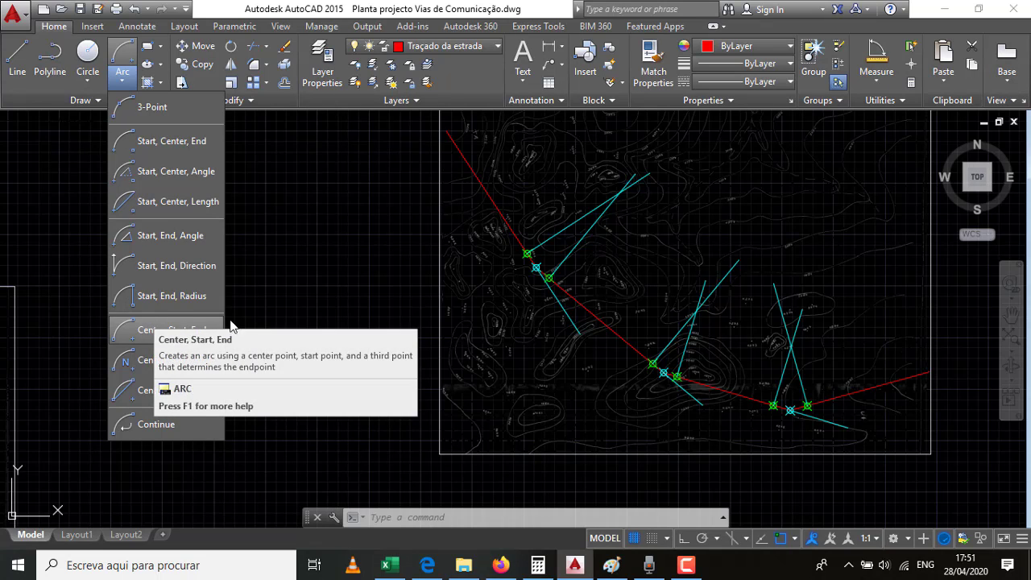
{"action": "left_click", "coordinate": [174, 330]}
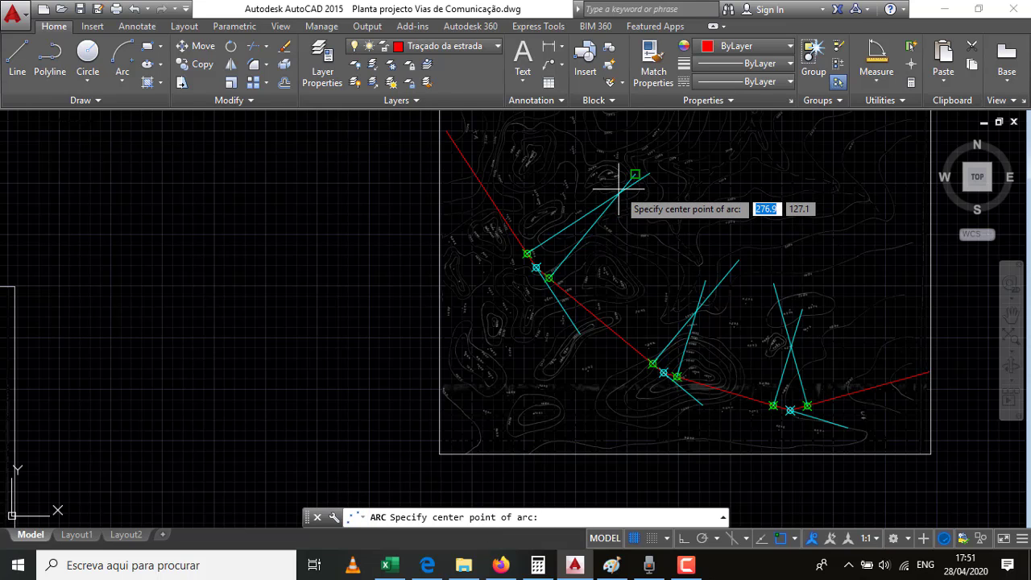
{"action": "scroll", "coordinate": [617, 195], "scroll_direction": "up", "scroll_amount": 4}
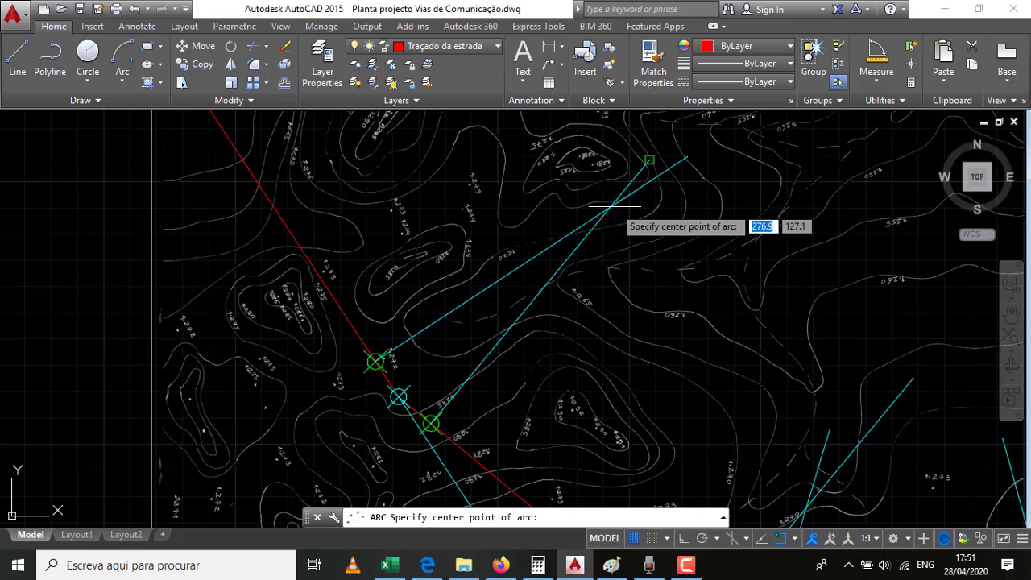
{"action": "left_click", "coordinate": [794, 538]}
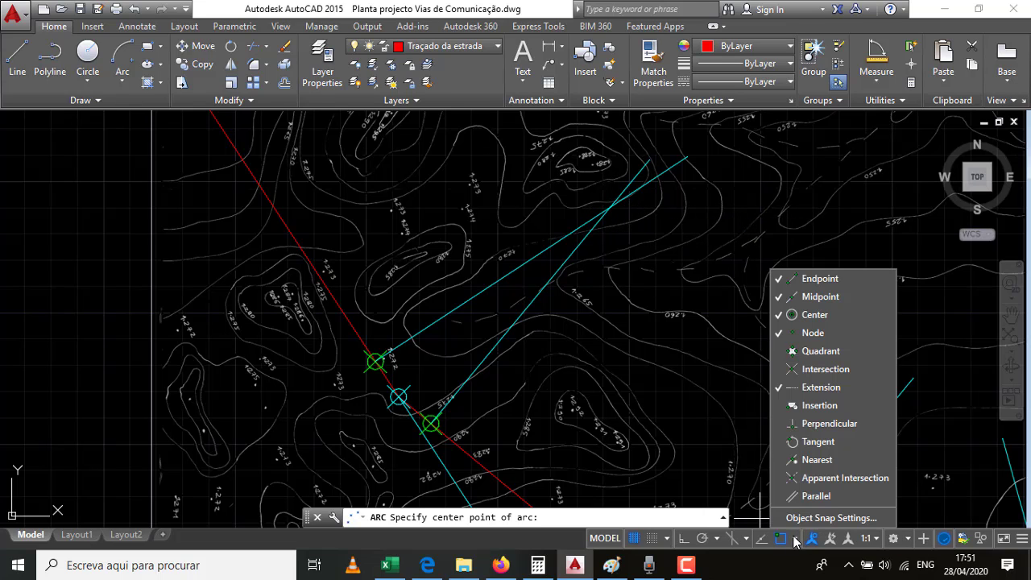
{"action": "left_click", "coordinate": [778, 372]}
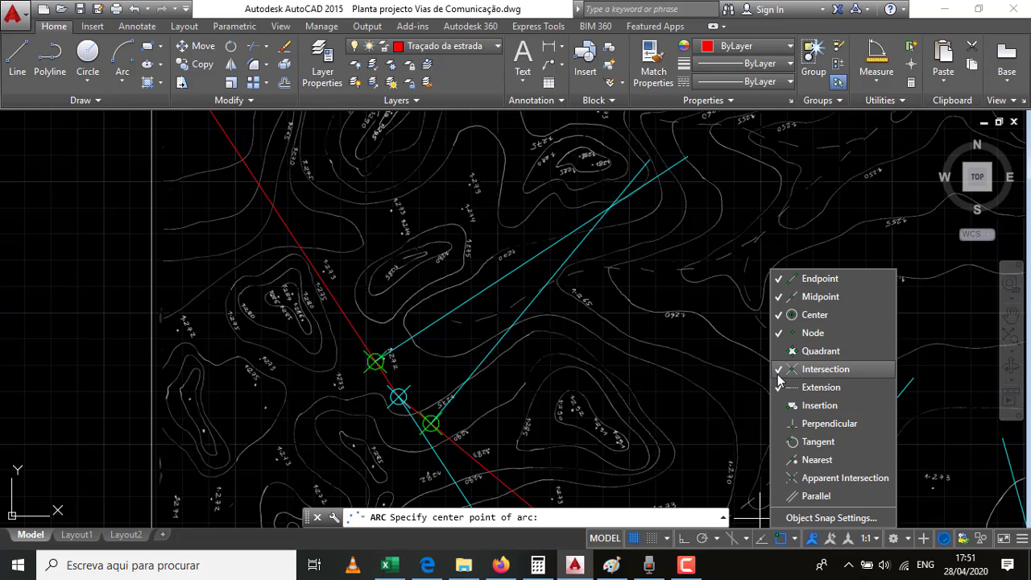
{"action": "left_click", "coordinate": [786, 542]}
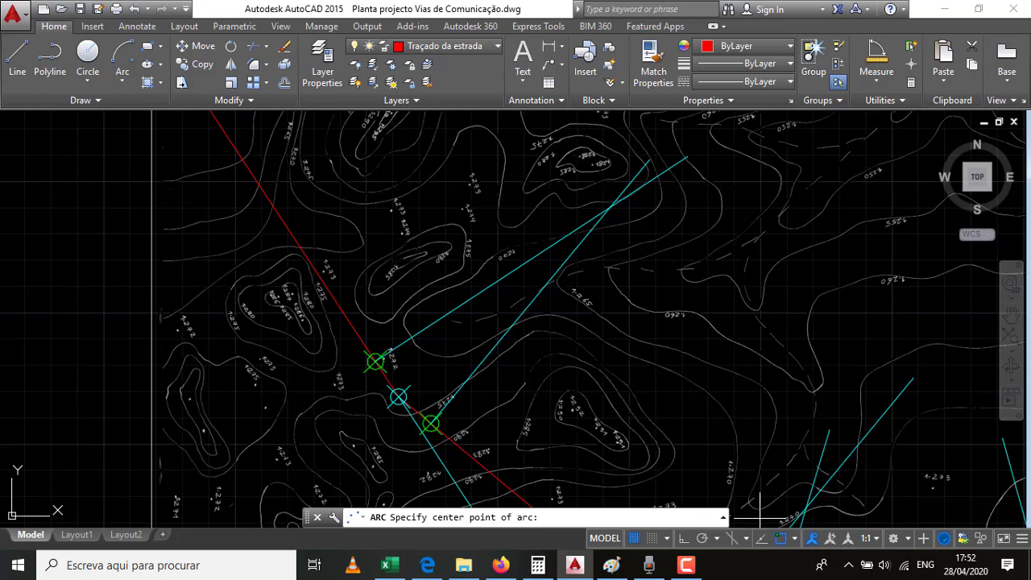
Draw the first vertex's arc from the stake before it to the stake after it, centred where its two perpendicular auxiliary lines cross.
{"action": "left_click", "coordinate": [610, 207]}
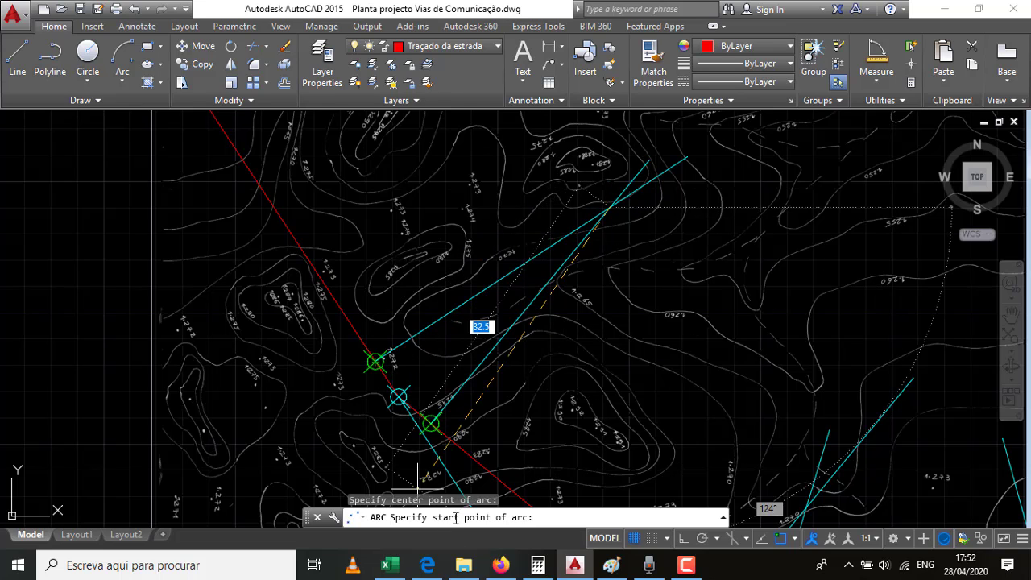
{"action": "left_click", "coordinate": [376, 362]}
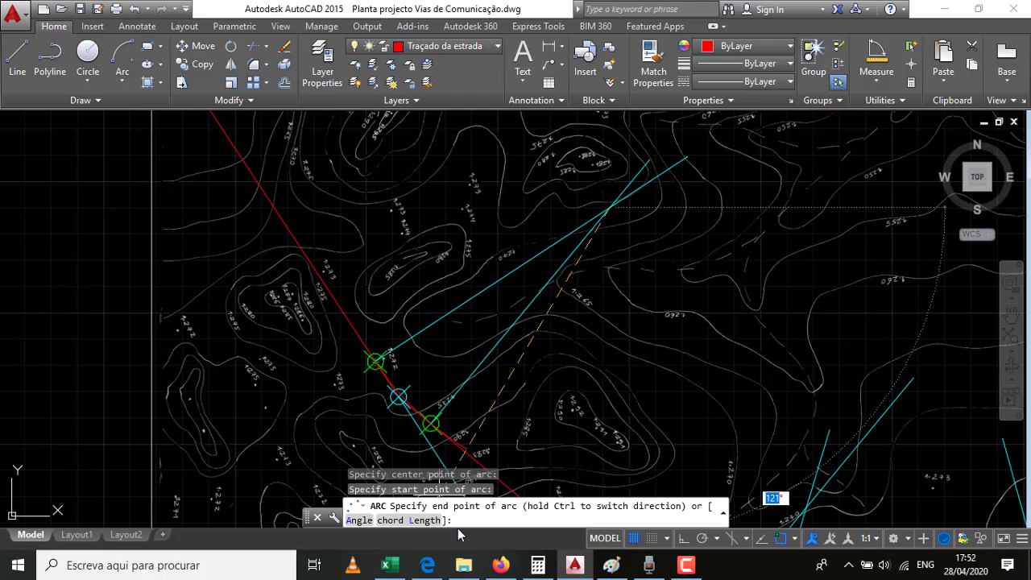
{"action": "left_click", "coordinate": [432, 423]}
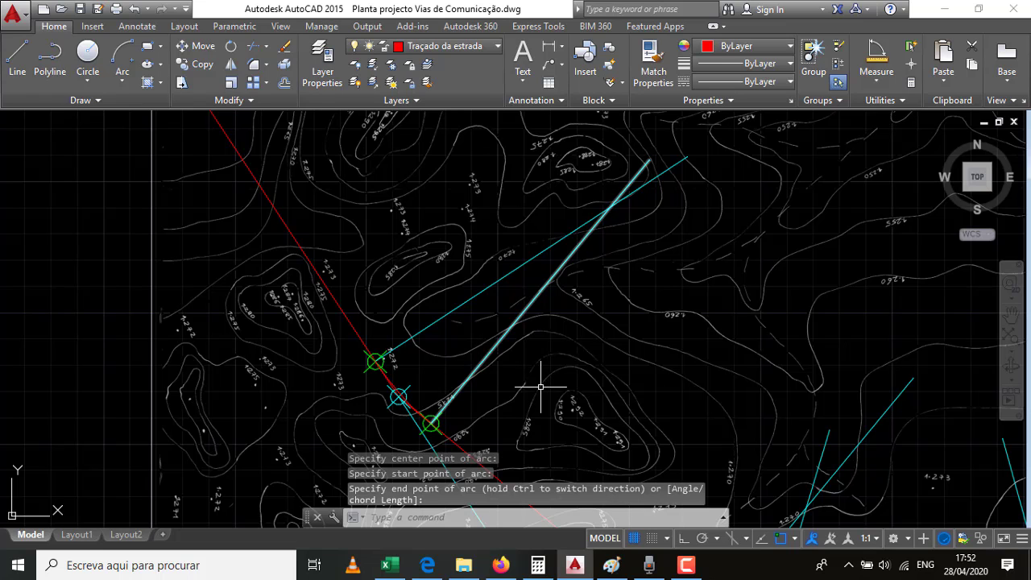
{"action": "scroll", "coordinate": [395, 400], "scroll_direction": "up", "scroll_amount": 6}
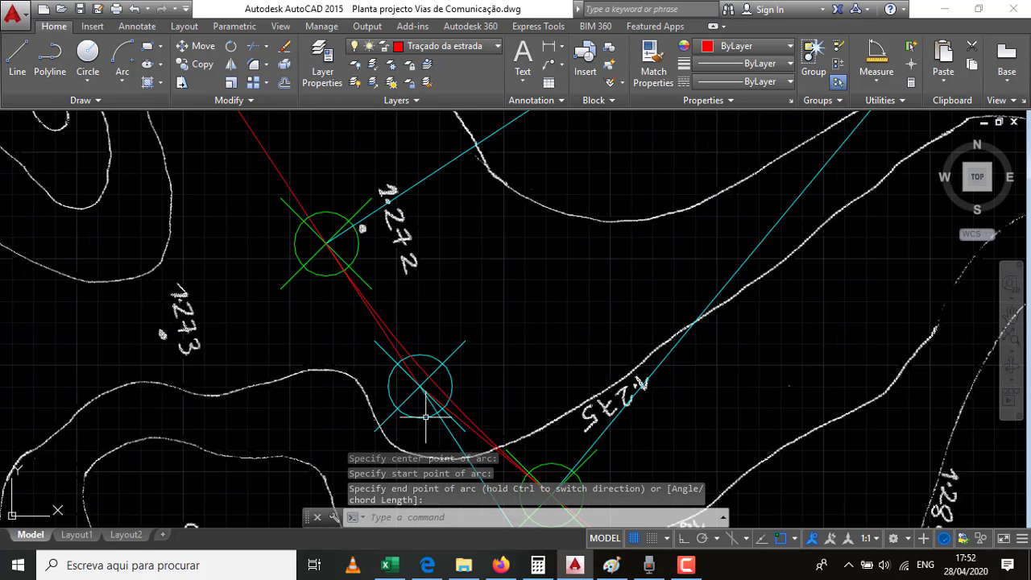
{"action": "scroll", "coordinate": [426, 416], "scroll_direction": "up", "scroll_amount": 2}
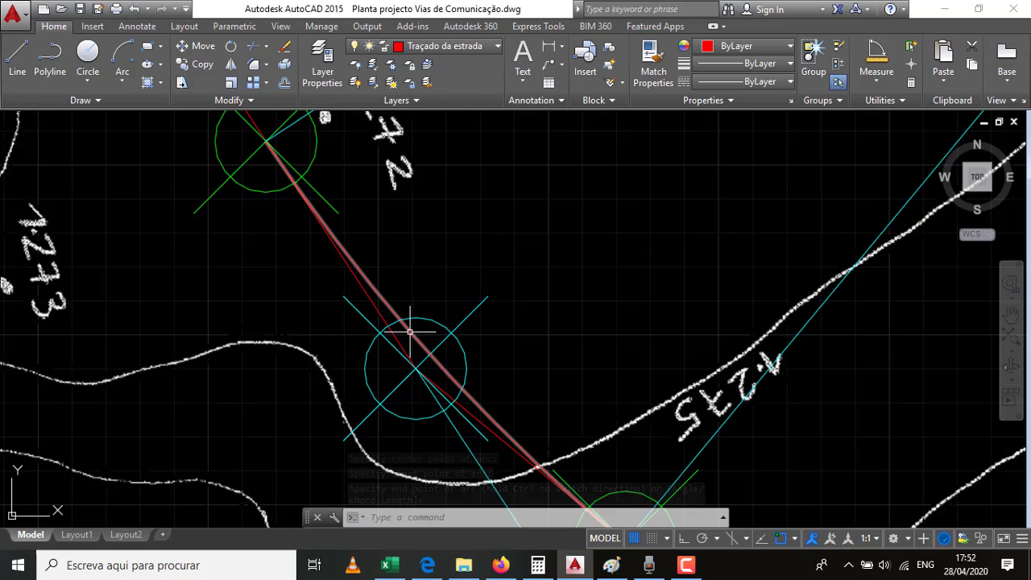
Draw a Center, Start, End arc between the stakes around the hill vertex, centred on the intersection of its perpendicular auxiliary lines.
{"action": "scroll", "coordinate": [395, 206], "scroll_direction": "down", "scroll_amount": 8}
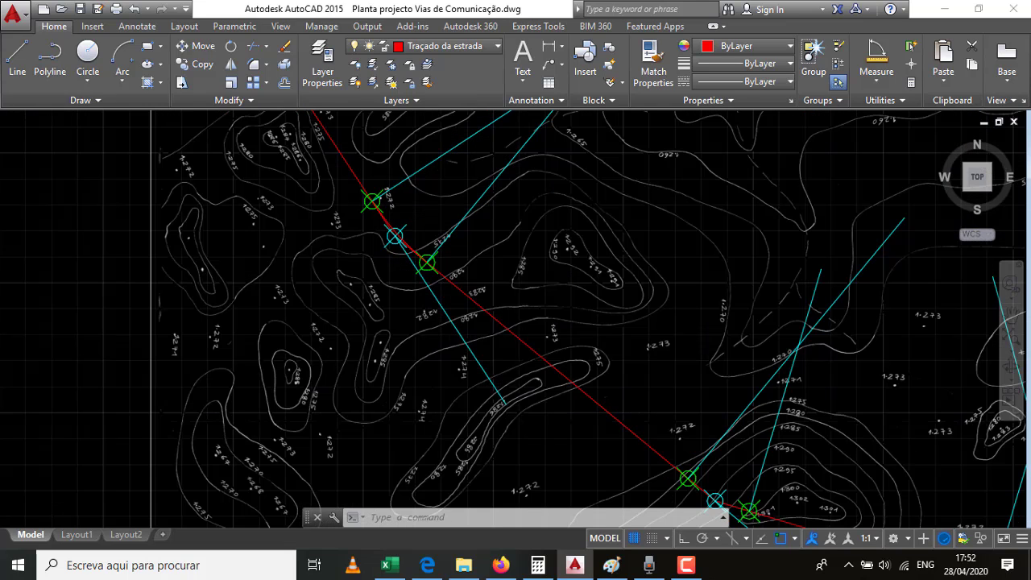
{"action": "scroll", "coordinate": [385, 238], "scroll_direction": "down", "scroll_amount": 2}
{"action": "scroll", "coordinate": [429, 253], "scroll_direction": "down", "scroll_amount": 2}
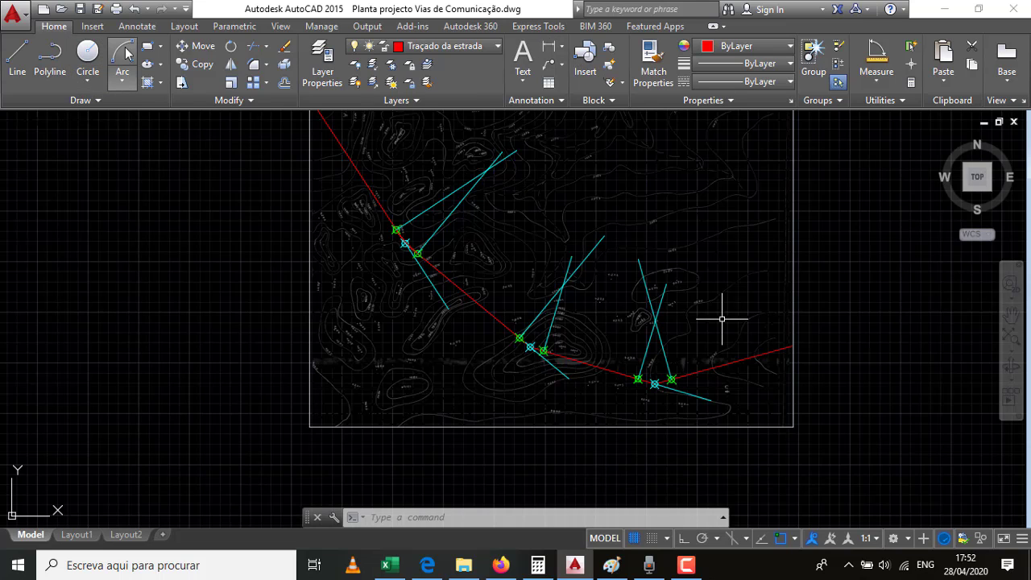
{"action": "left_click", "coordinate": [125, 53]}
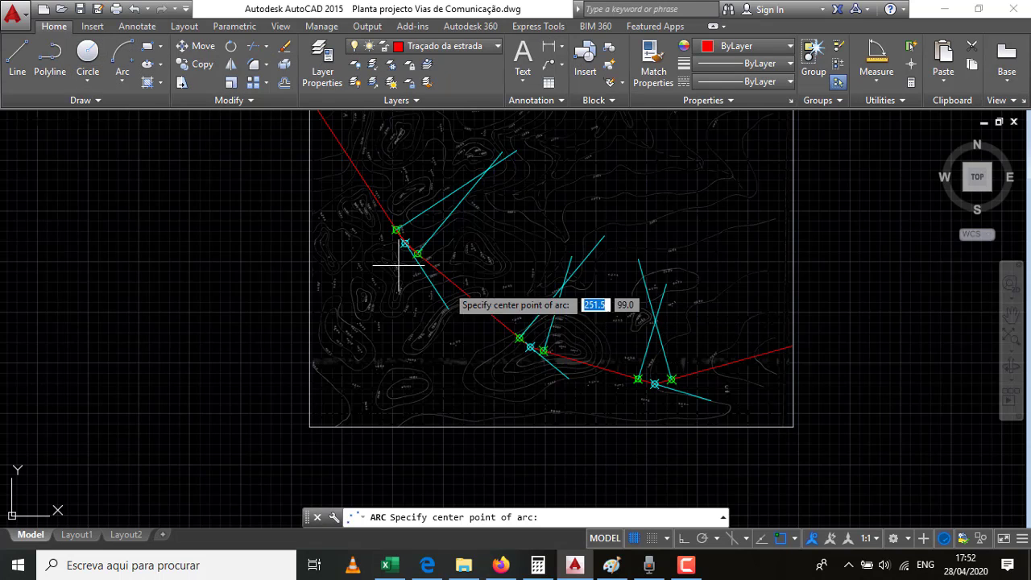
{"action": "left_click", "coordinate": [122, 80]}
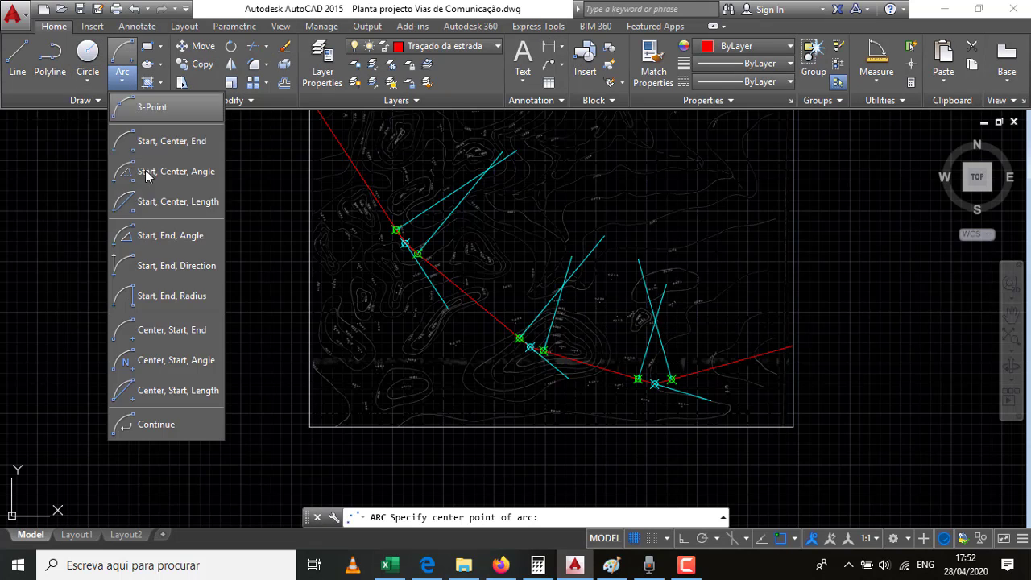
{"action": "left_click", "coordinate": [169, 331]}
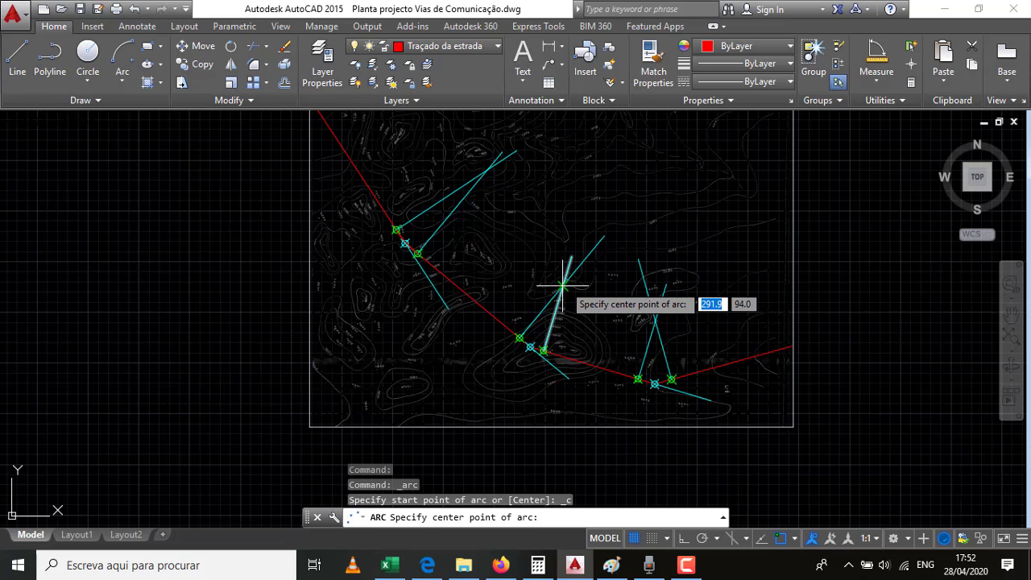
{"action": "left_click", "coordinate": [560, 286]}
{"action": "left_click", "coordinate": [530, 347]}
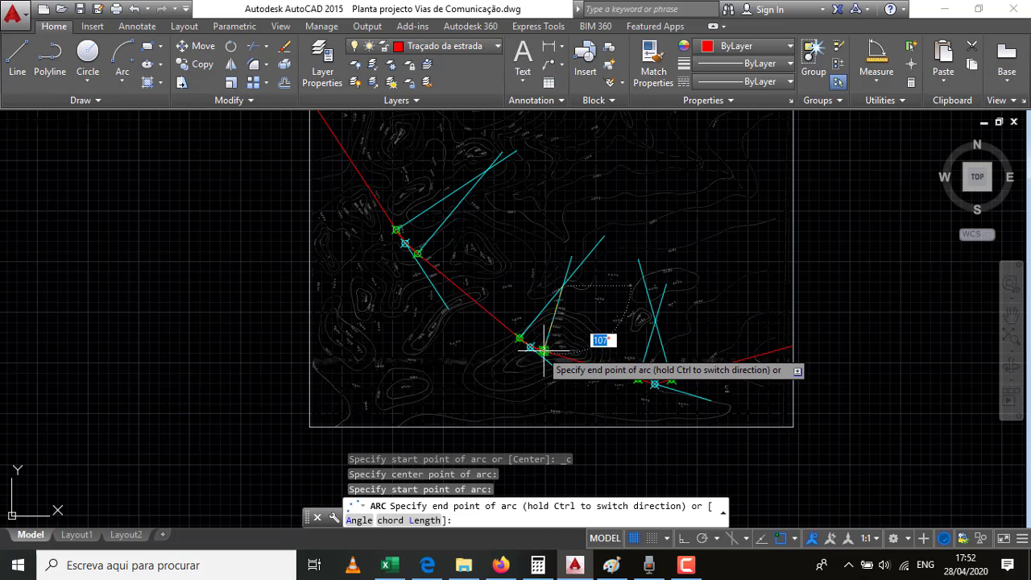
{"action": "left_click", "coordinate": [543, 350]}
{"action": "left_click", "coordinate": [542, 350]}
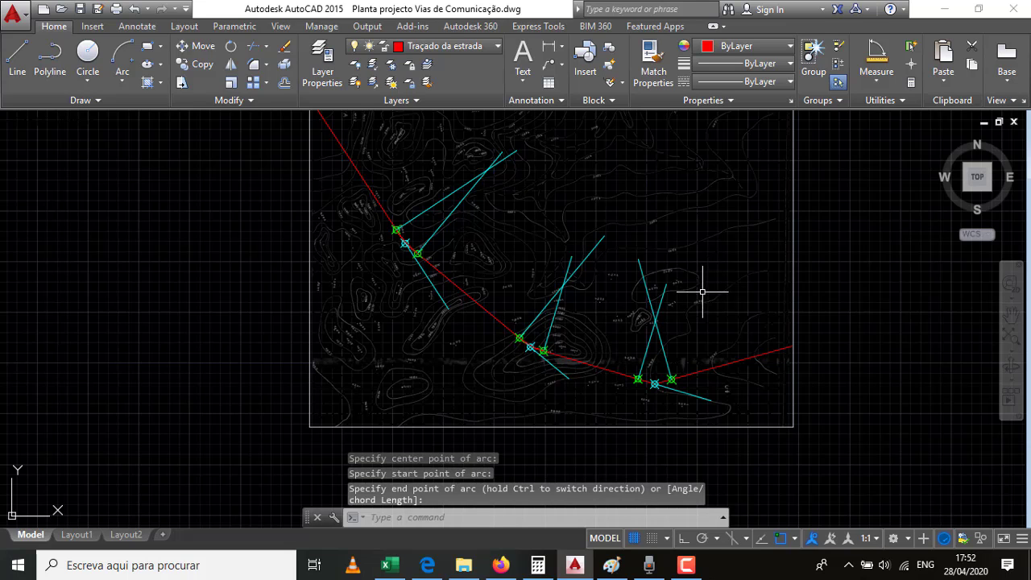
Draw another arc between the stakes before and after the third vertex, centred on the crossing of its perpendicular auxiliary lines.
{"action": "key", "text": "Return"}
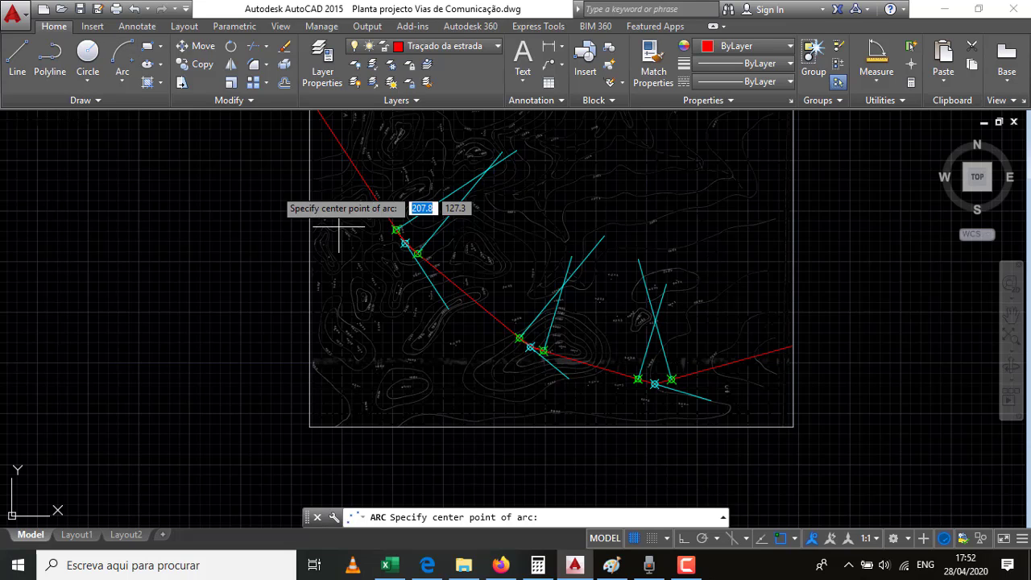
{"action": "left_click", "coordinate": [656, 322]}
{"action": "left_click", "coordinate": [654, 384]}
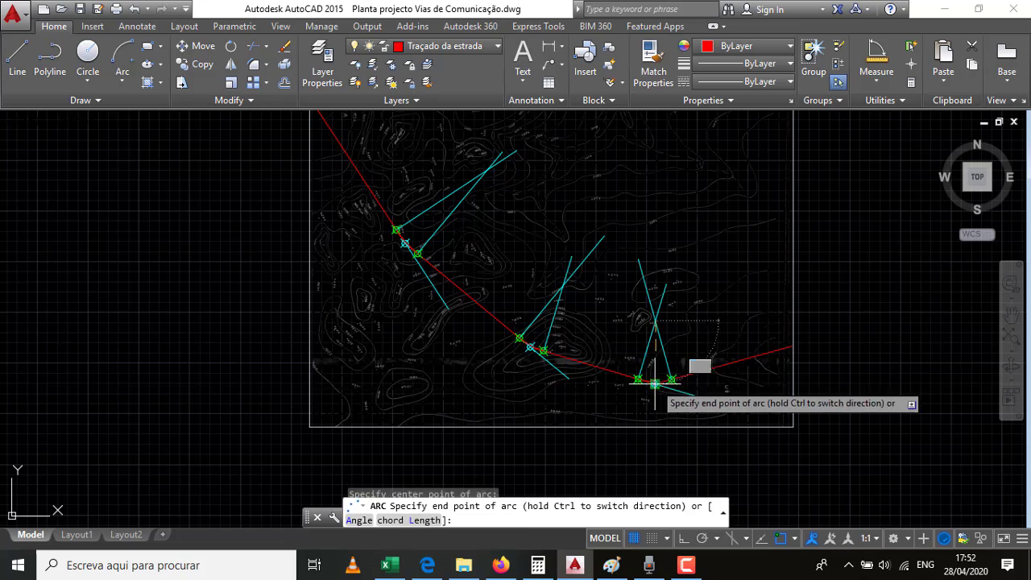
{"action": "left_click", "coordinate": [669, 377]}
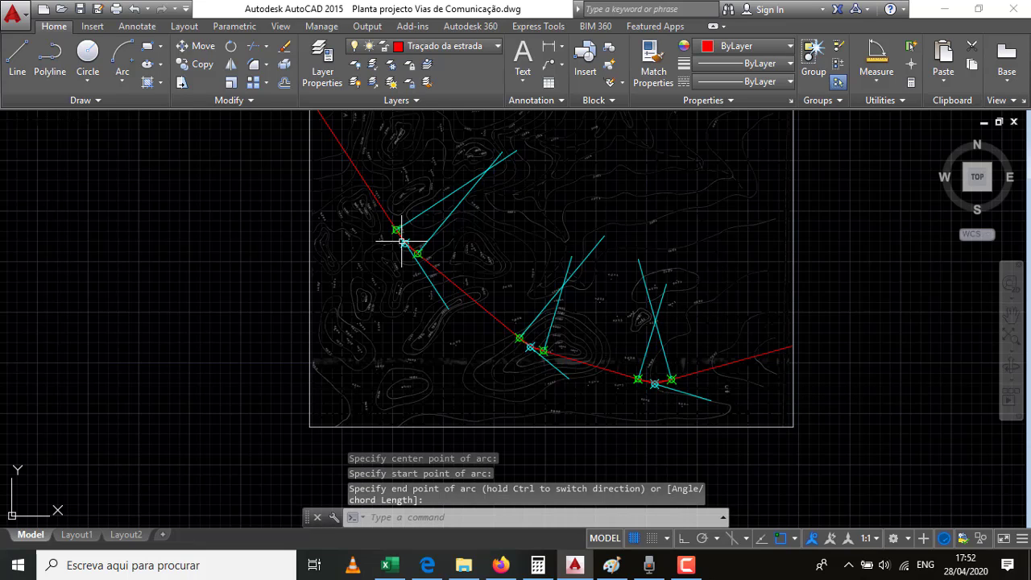
Turn off the layer Linhas e pontos auxiliares.
{"action": "scroll", "coordinate": [402, 208], "scroll_direction": "up", "scroll_amount": 4}
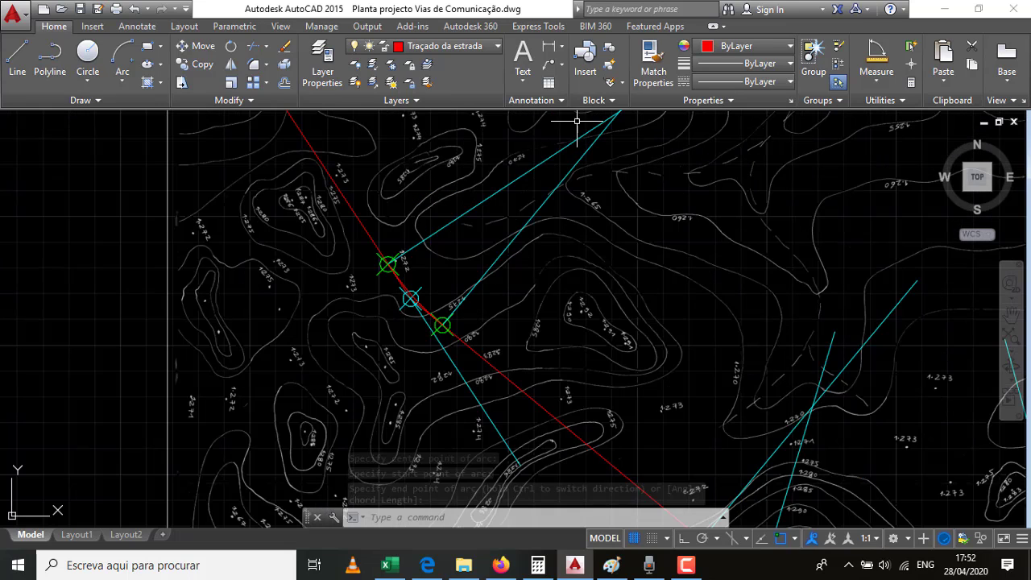
{"action": "left_click", "coordinate": [497, 49]}
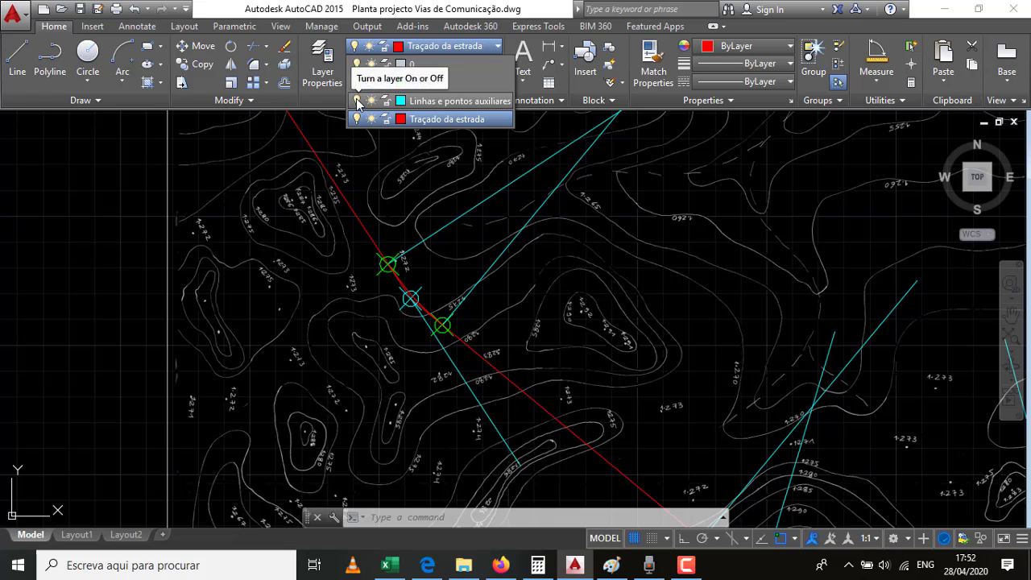
{"action": "left_click", "coordinate": [357, 101]}
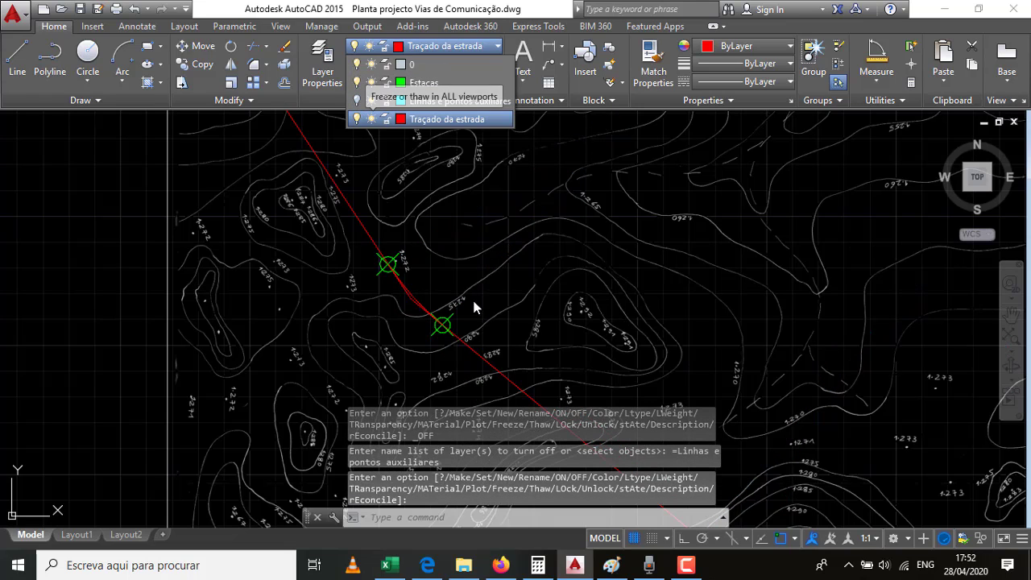
{"action": "left_click", "coordinate": [462, 228]}
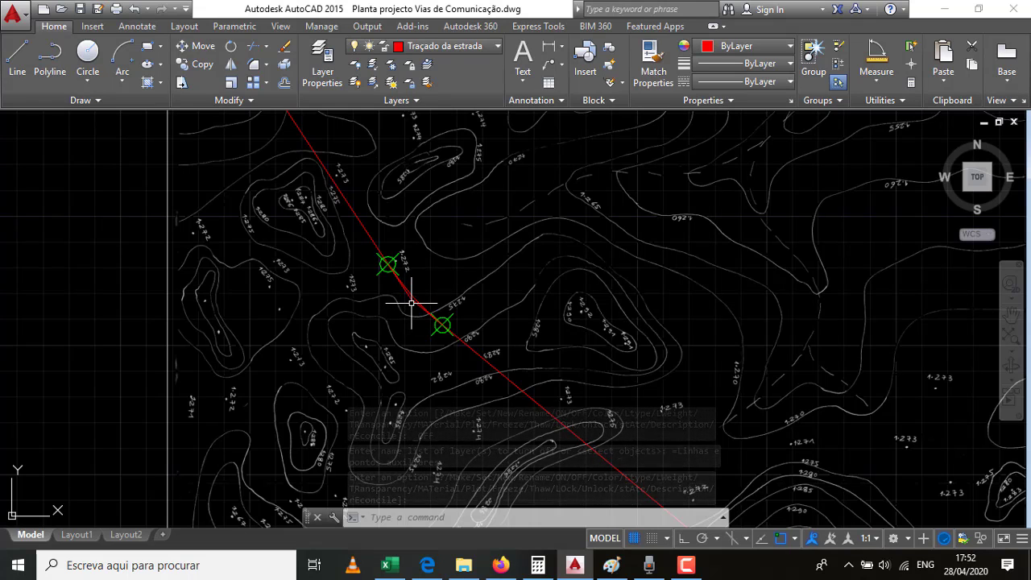
Stretch the ends of both red alignment segments from the first vertex back to the adjacent green stakes where the arc begins and ends.
{"action": "left_click", "coordinate": [411, 302]}
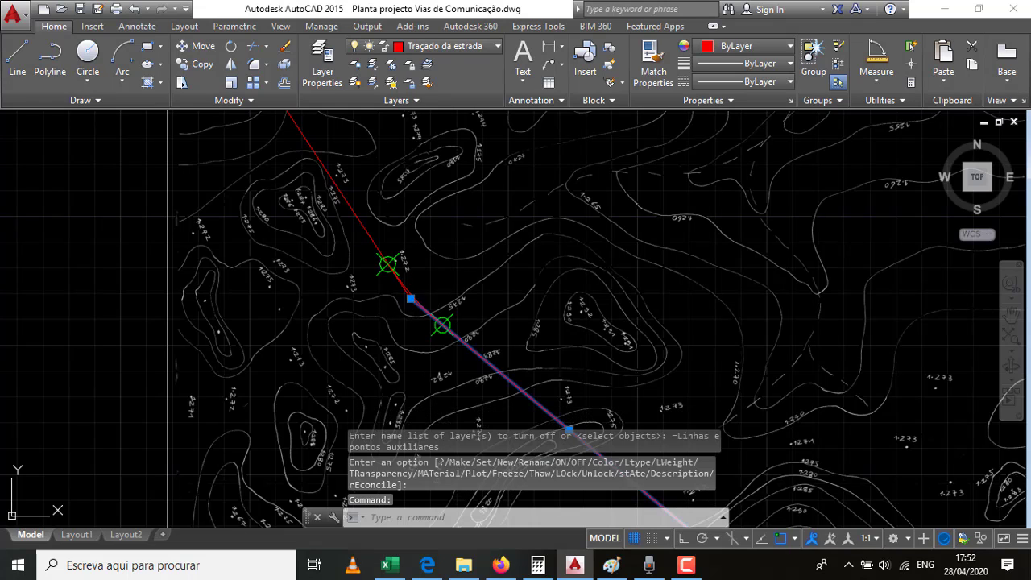
{"action": "left_click", "coordinate": [411, 299]}
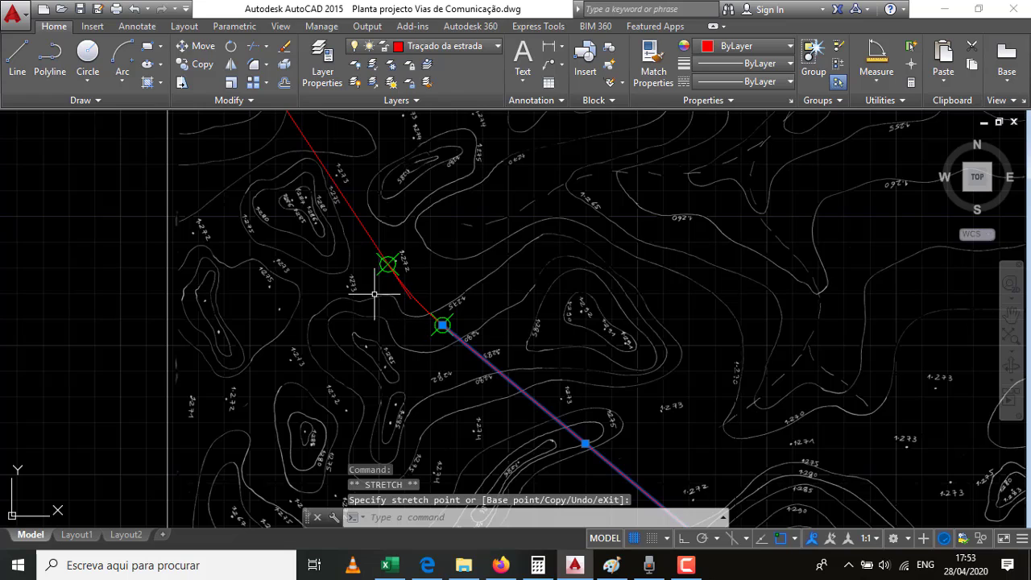
{"action": "left_click", "coordinate": [411, 298]}
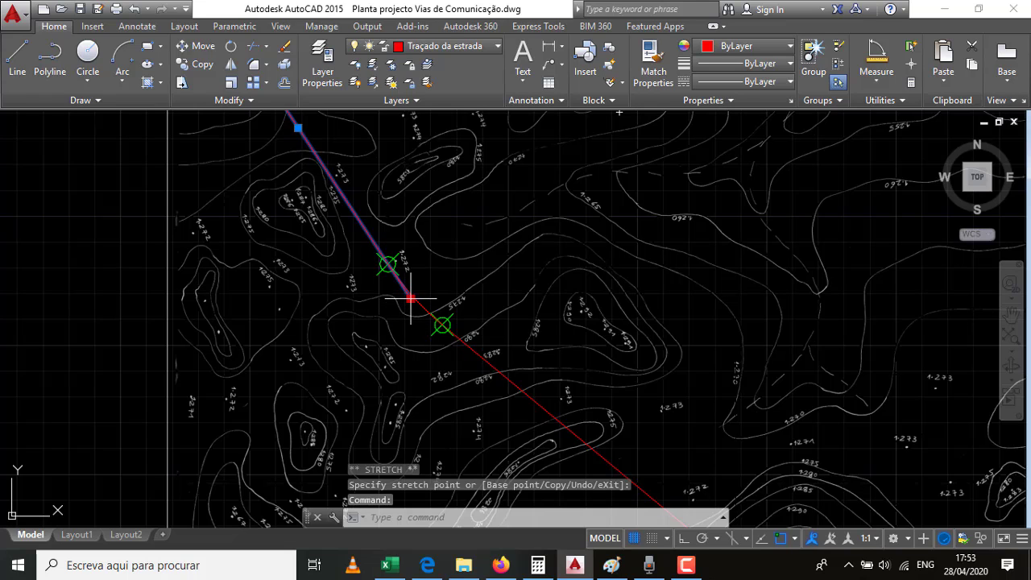
{"action": "left_click", "coordinate": [410, 299]}
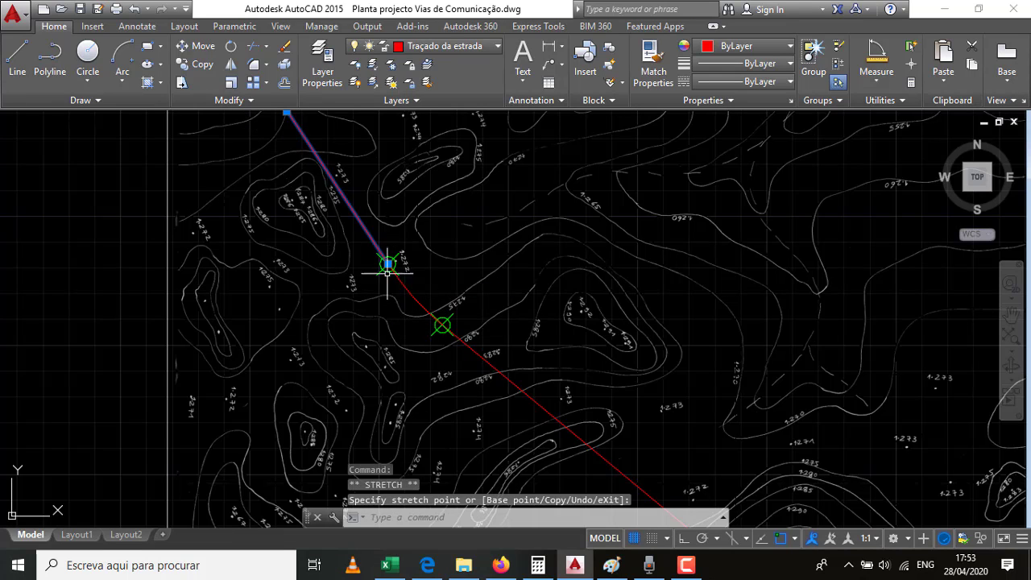
Stretch the ends of both red alignment segments from the hill vertex back to the adjacent green stakes.
{"action": "key", "text": "Escape"}
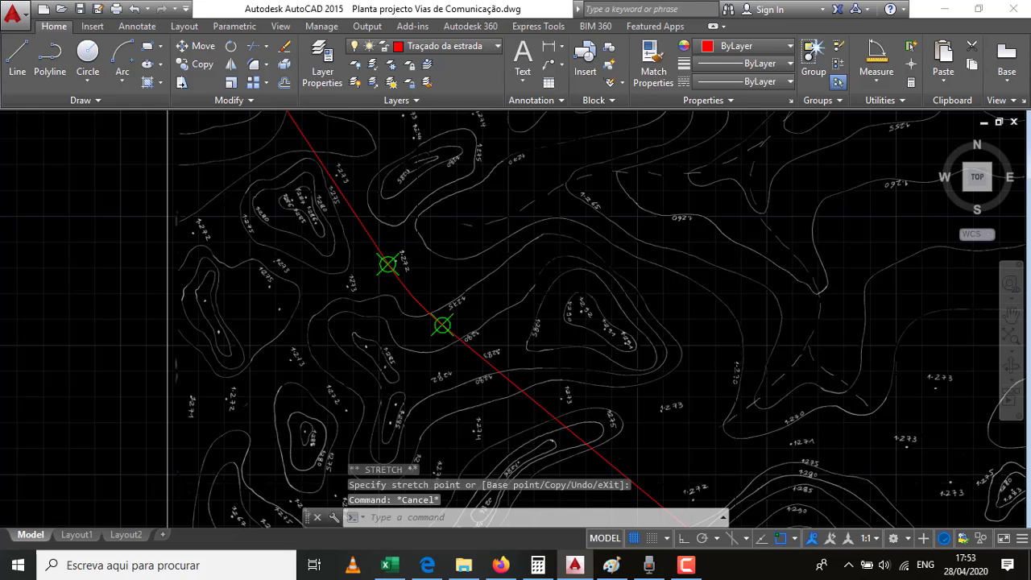
{"action": "scroll", "coordinate": [304, 255], "scroll_direction": "down", "scroll_amount": 2}
{"action": "scroll", "coordinate": [351, 252], "scroll_direction": "down", "scroll_amount": 2}
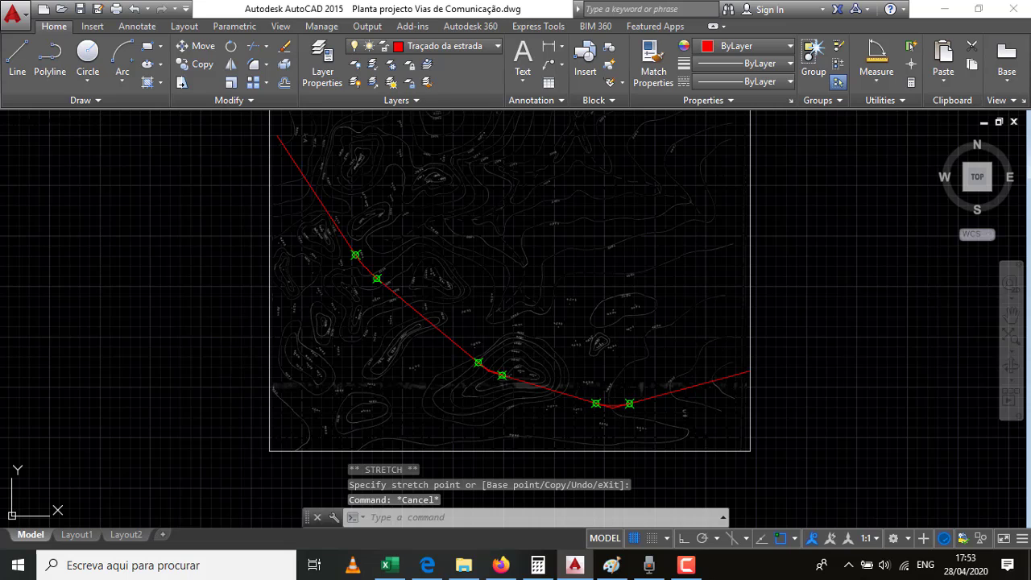
{"action": "scroll", "coordinate": [694, 382], "scroll_direction": "down", "scroll_amount": 2}
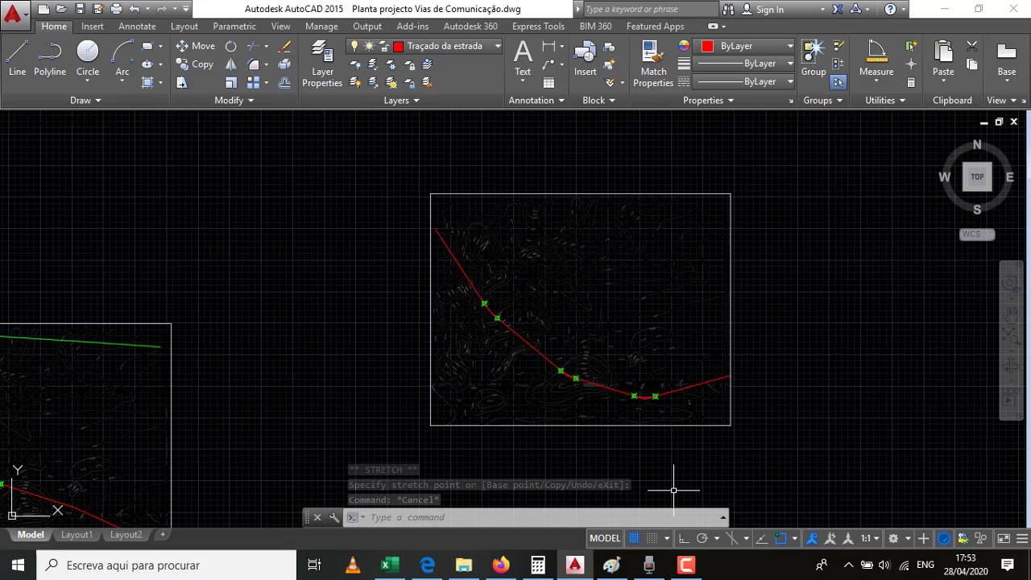
{"action": "scroll", "coordinate": [571, 381], "scroll_direction": "up", "scroll_amount": 2}
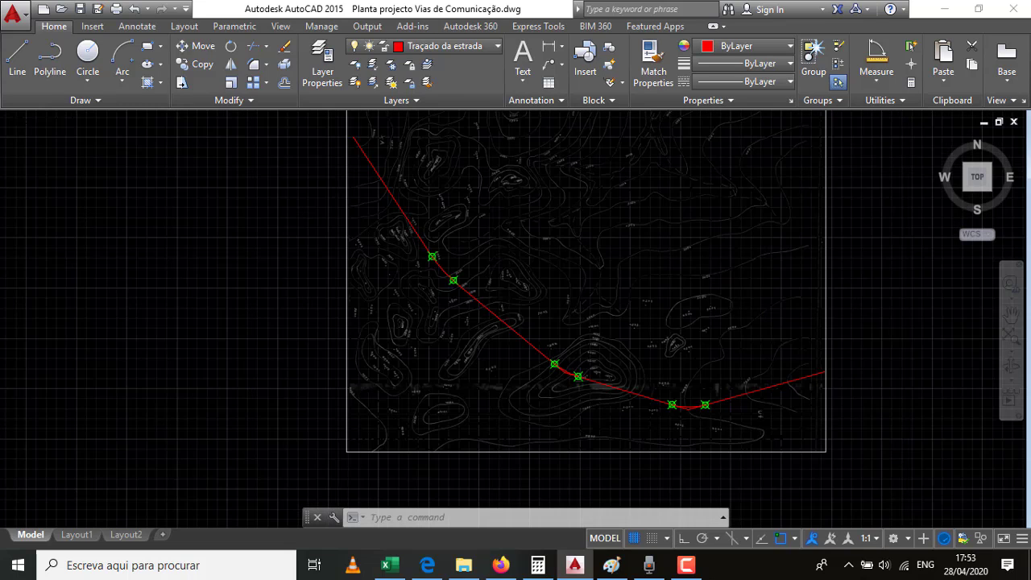
{"action": "scroll", "coordinate": [564, 366], "scroll_direction": "up", "scroll_amount": 8}
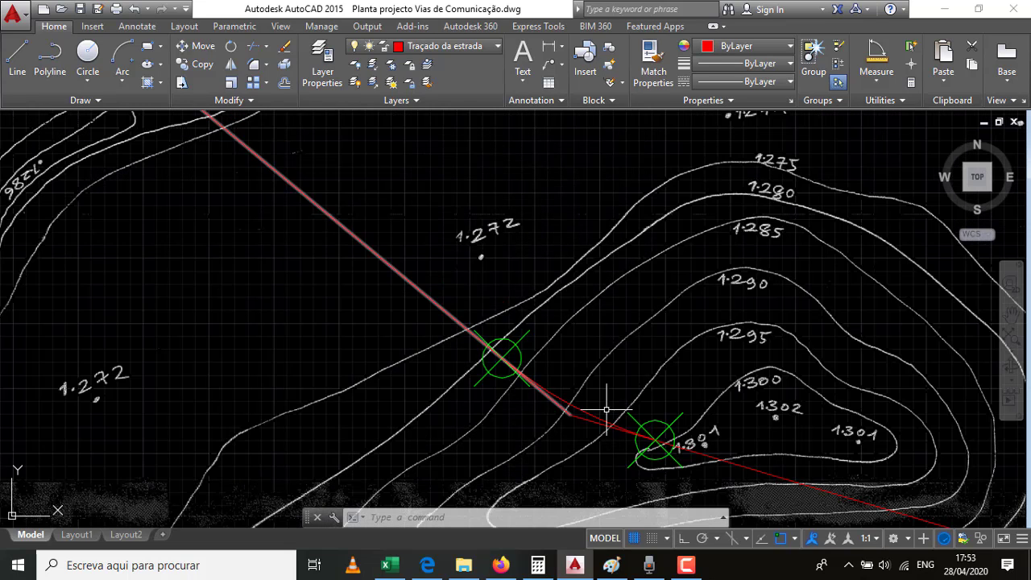
{"action": "left_click", "coordinate": [573, 417]}
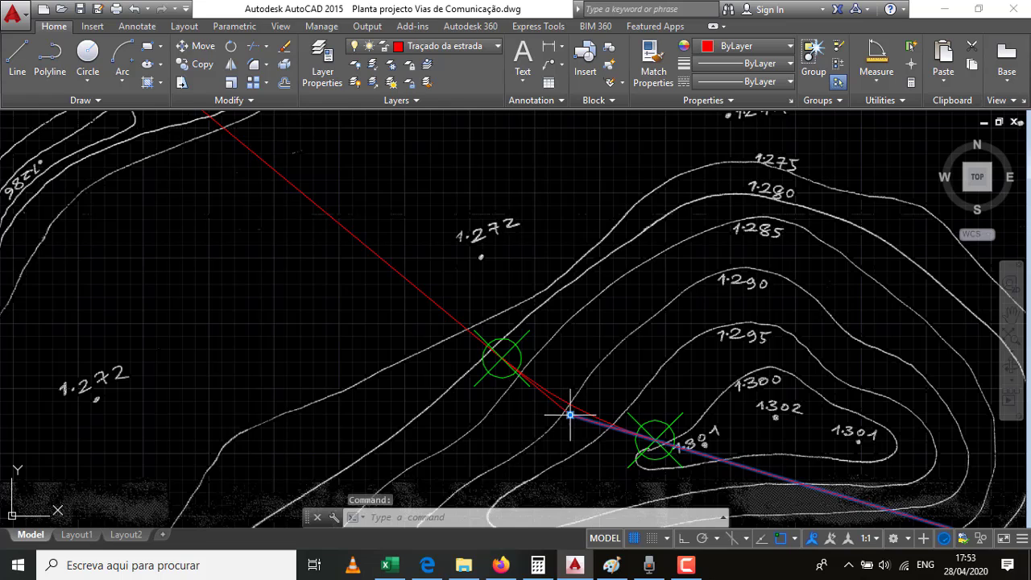
{"action": "left_click", "coordinate": [570, 415]}
{"action": "left_click", "coordinate": [652, 441]}
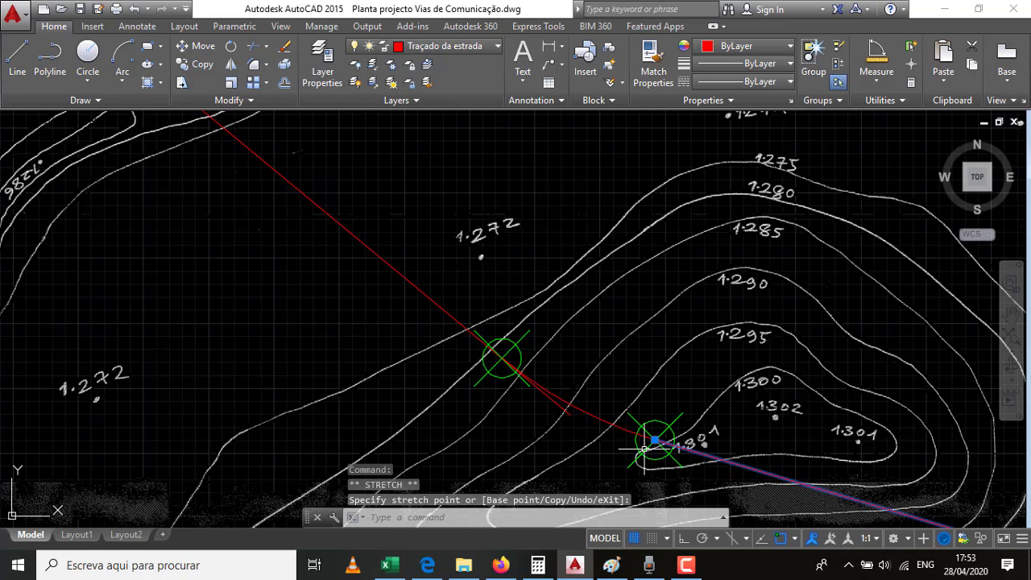
{"action": "left_click", "coordinate": [571, 420]}
{"action": "left_click", "coordinate": [571, 416]}
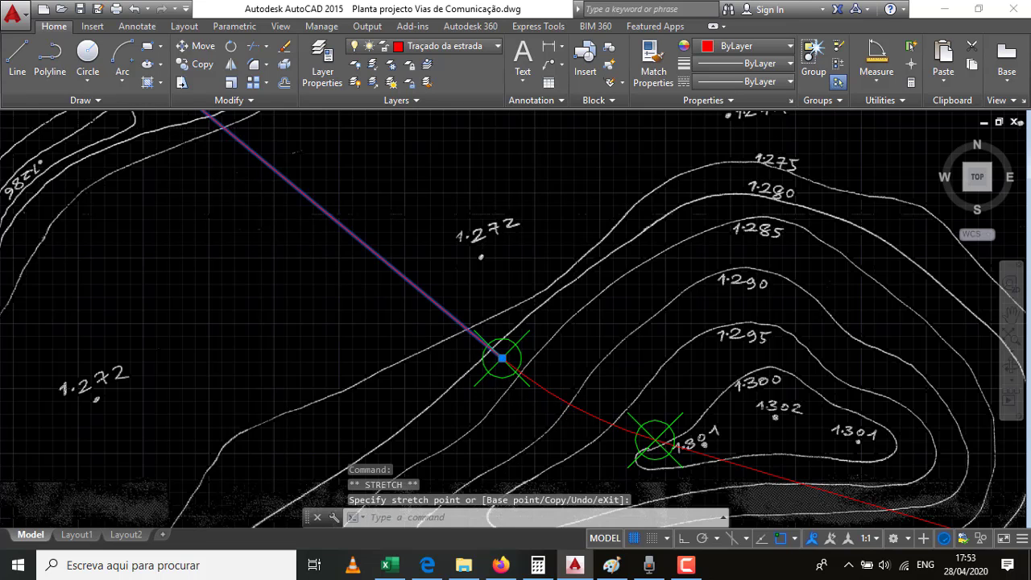
{"action": "scroll", "coordinate": [502, 358], "scroll_direction": "down", "scroll_amount": 6}
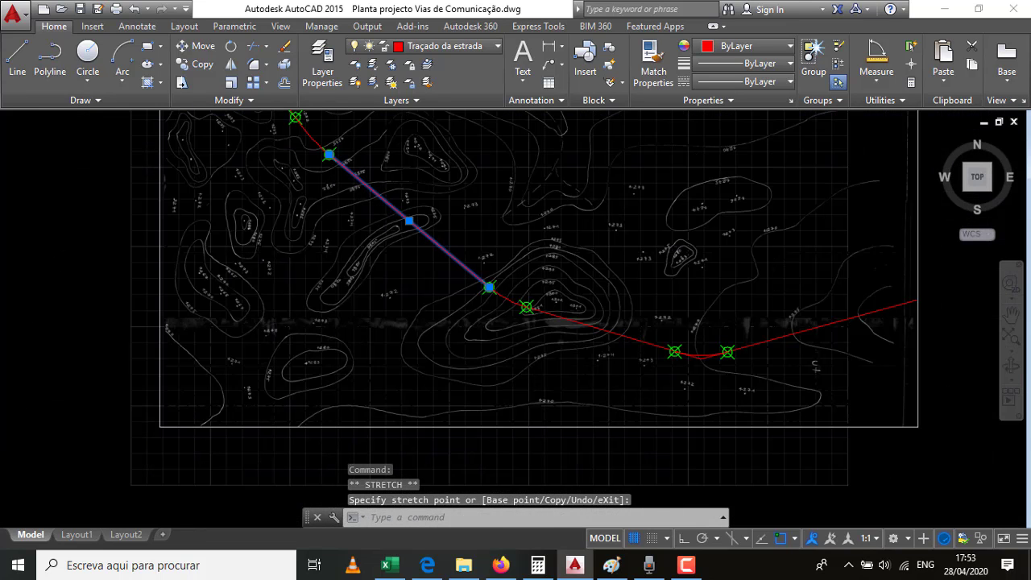
{"action": "key", "text": "Escape"}
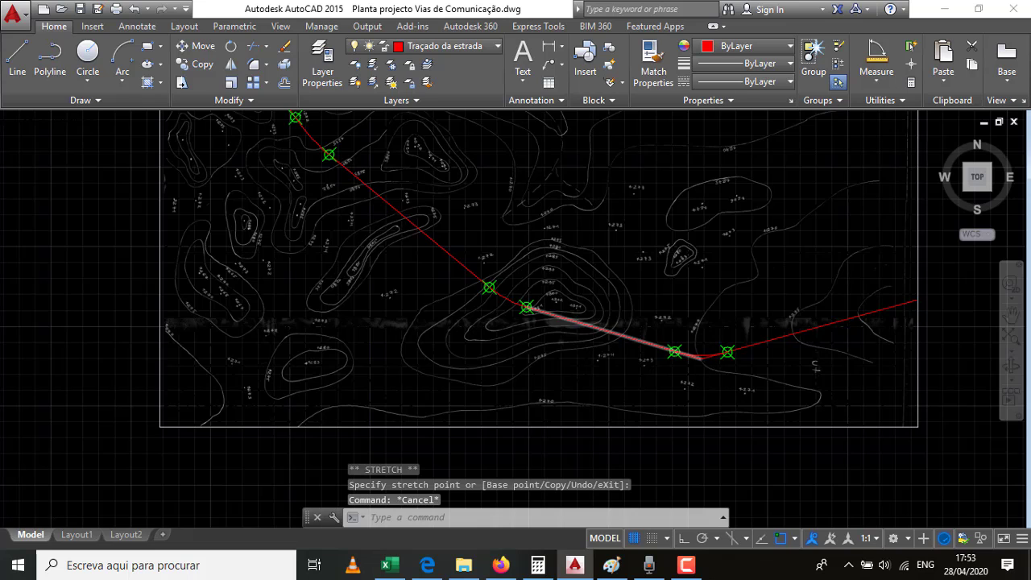
Stretch both straight segment ends at the third vertex back to the stakes where the arc starts and ends.
{"action": "scroll", "coordinate": [708, 360], "scroll_direction": "up", "scroll_amount": 6}
{"action": "left_click", "coordinate": [689, 345]}
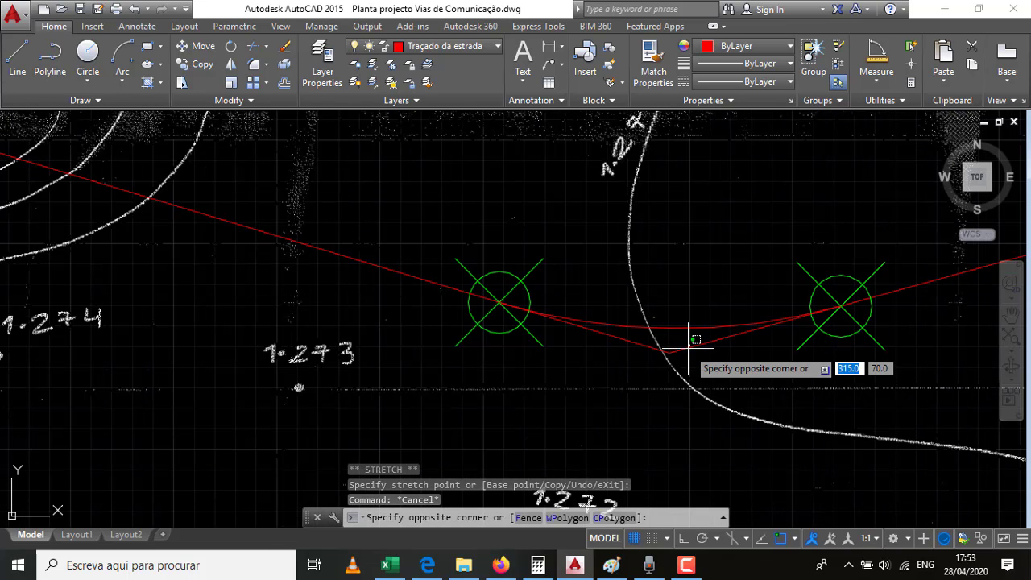
{"action": "left_click", "coordinate": [670, 353]}
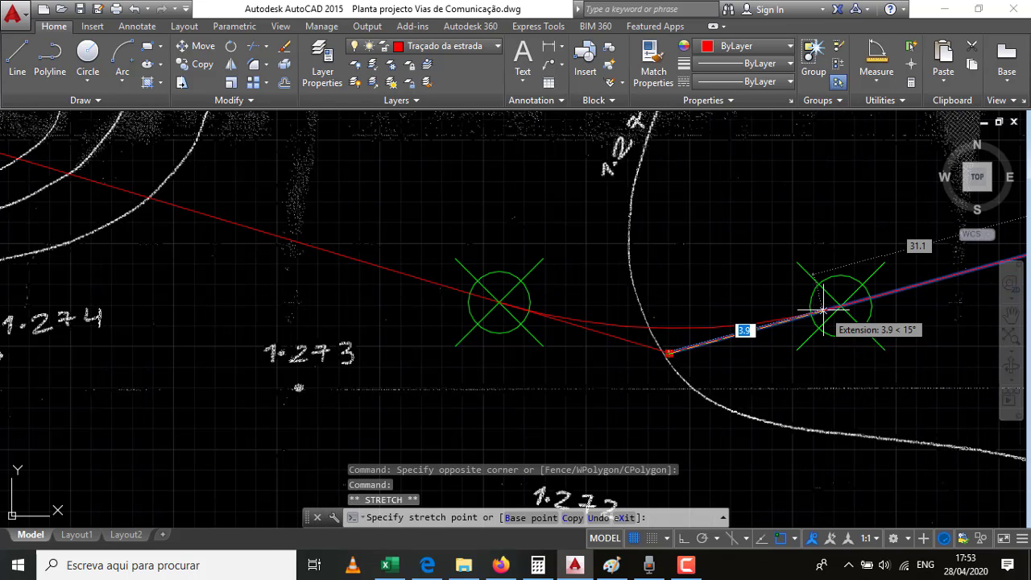
{"action": "left_click", "coordinate": [841, 306]}
{"action": "left_click", "coordinate": [640, 345]}
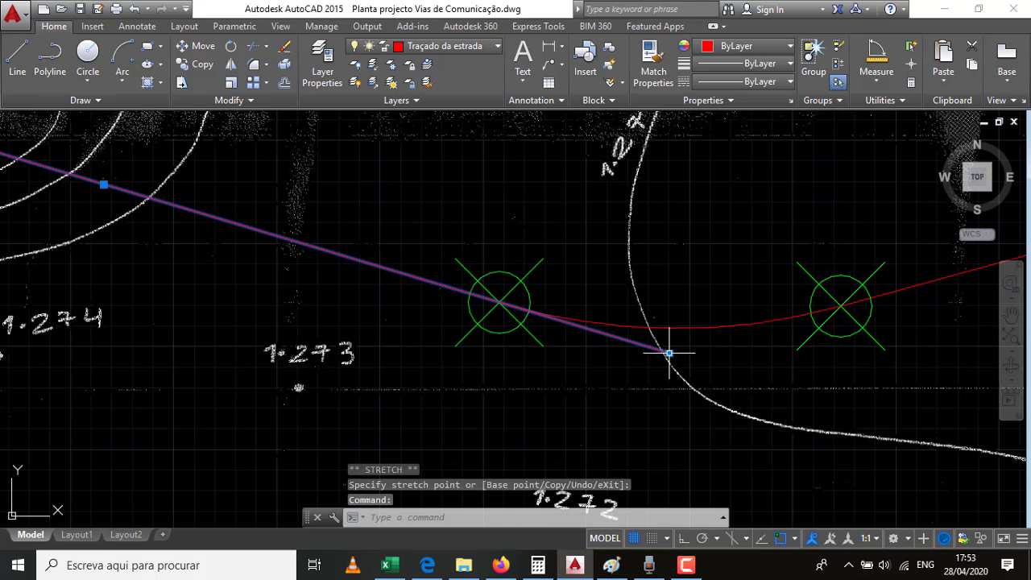
{"action": "left_click", "coordinate": [674, 354]}
{"action": "key", "text": "Escape"}
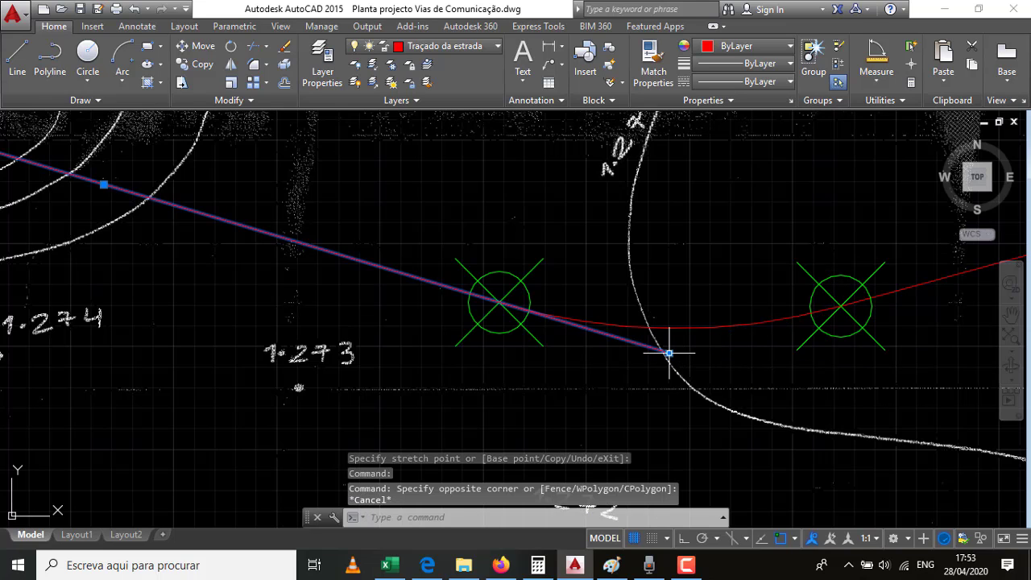
{"action": "left_click", "coordinate": [670, 353]}
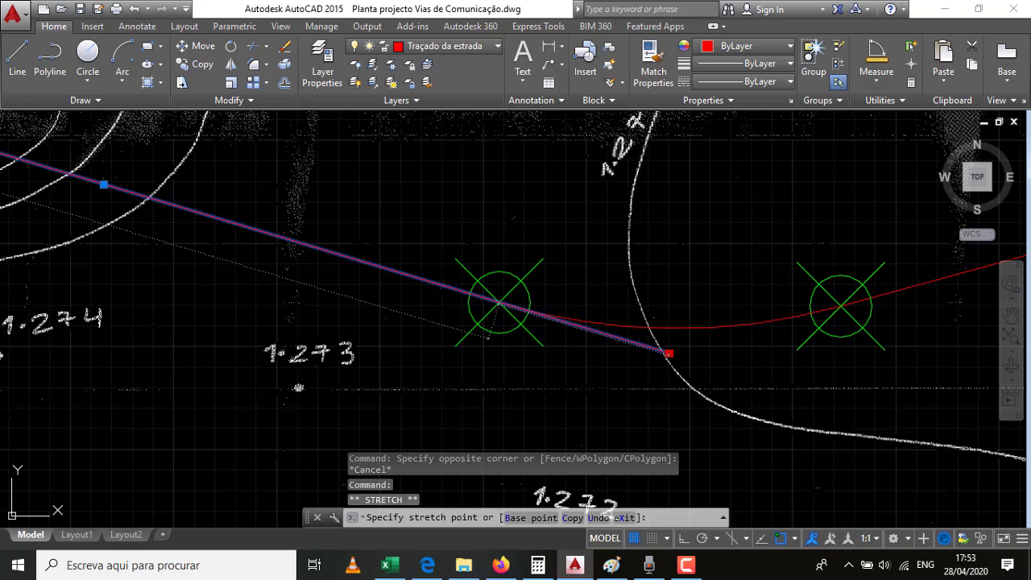
{"action": "left_click", "coordinate": [500, 302]}
{"action": "key", "text": "Escape"}
Examine the red alignment's straight segments and arcs one by one, and consult the road layout checklist in Paint.
{"action": "scroll", "coordinate": [749, 364], "scroll_direction": "down", "scroll_amount": 8}
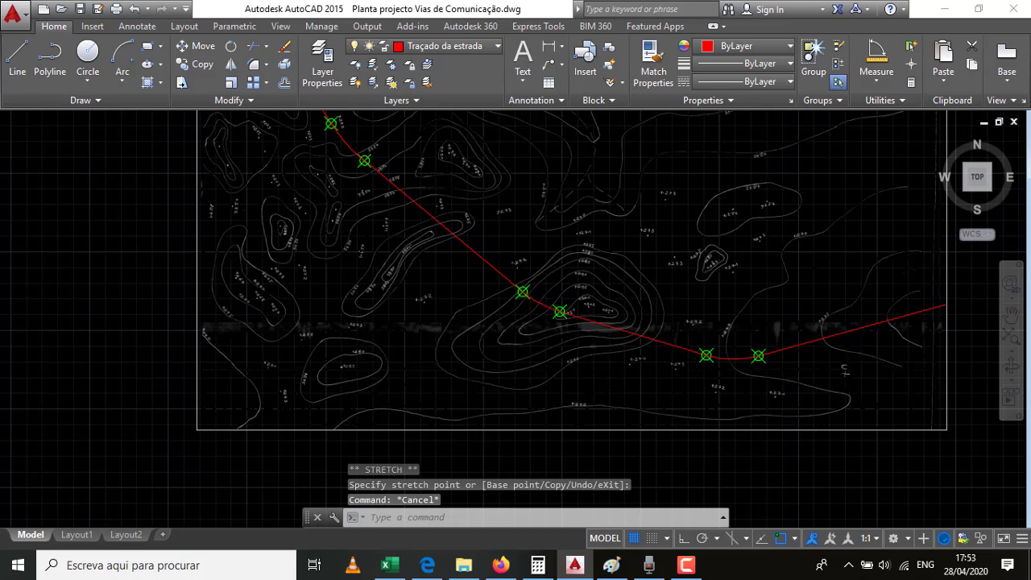
{"action": "scroll", "coordinate": [729, 376], "scroll_direction": "down", "scroll_amount": 2}
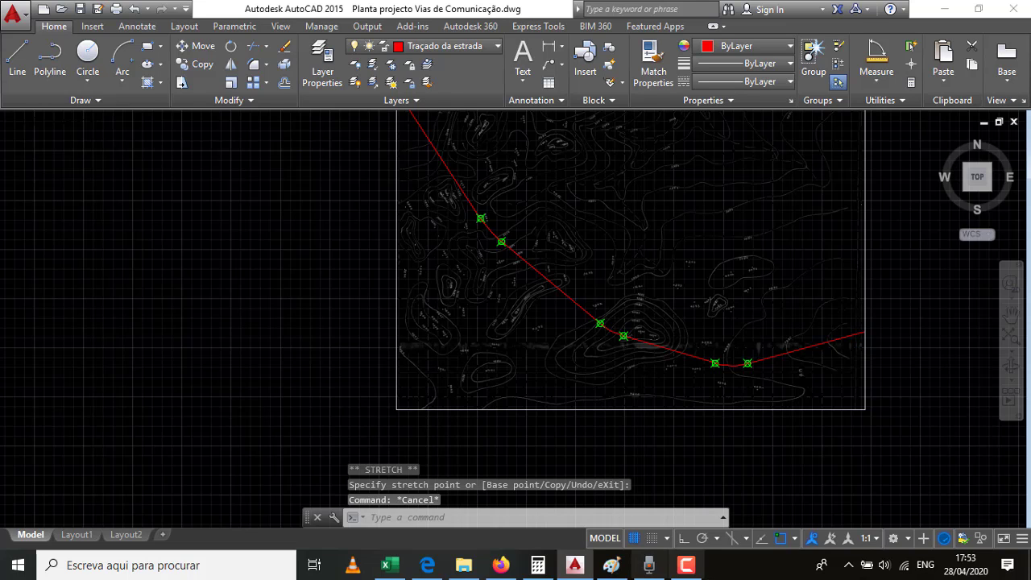
{"action": "scroll", "coordinate": [645, 380], "scroll_direction": "down", "scroll_amount": 2}
{"action": "left_click", "coordinate": [523, 240]}
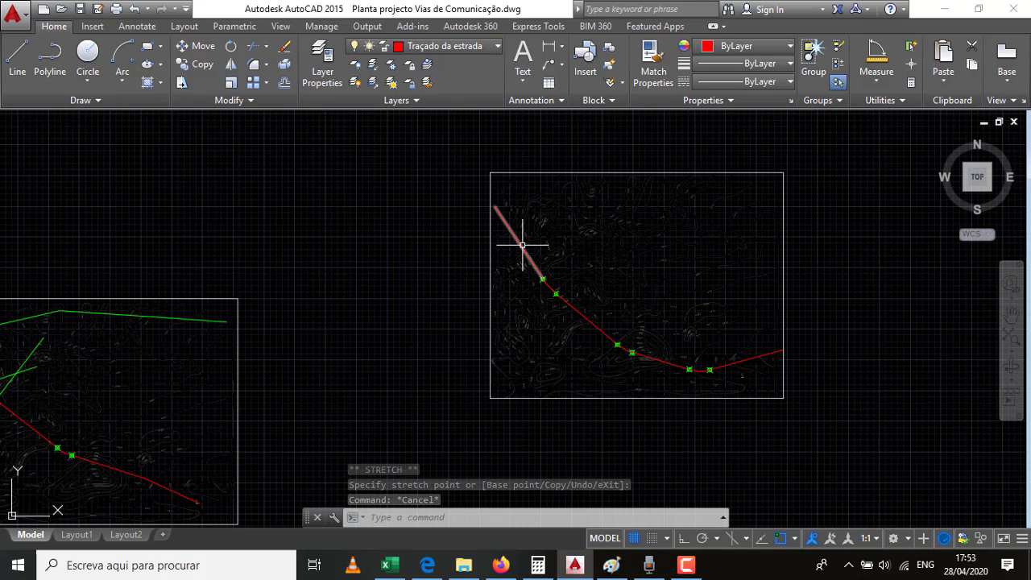
{"action": "left_click", "coordinate": [553, 289]}
{"action": "left_click", "coordinate": [580, 313]}
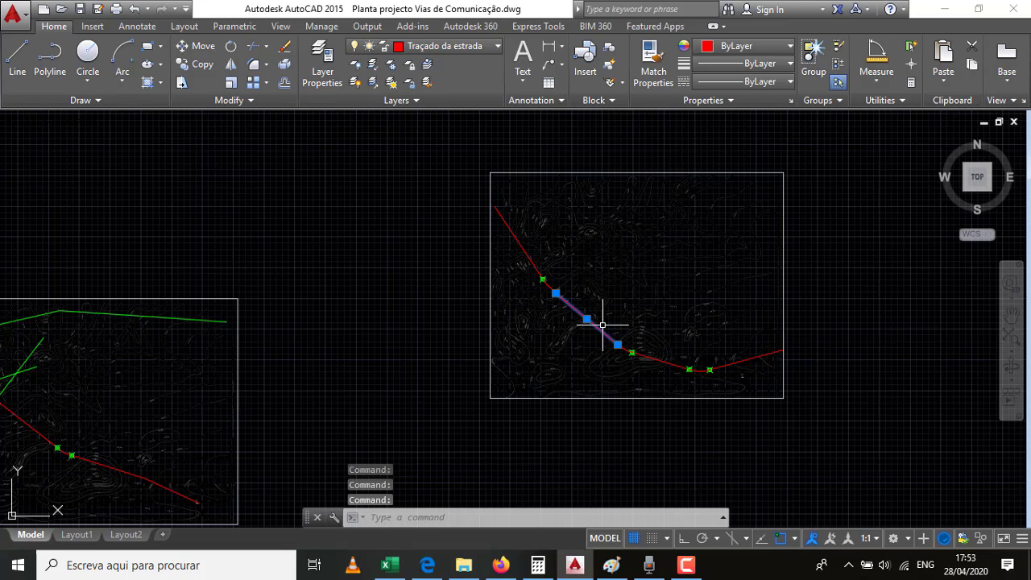
{"action": "left_click", "coordinate": [624, 349]}
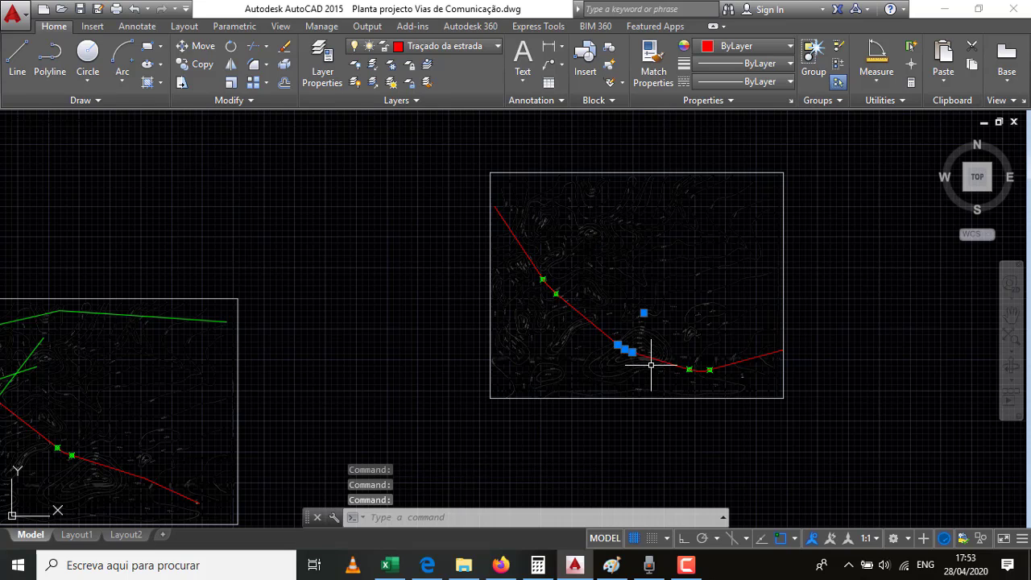
{"action": "left_click", "coordinate": [657, 362]}
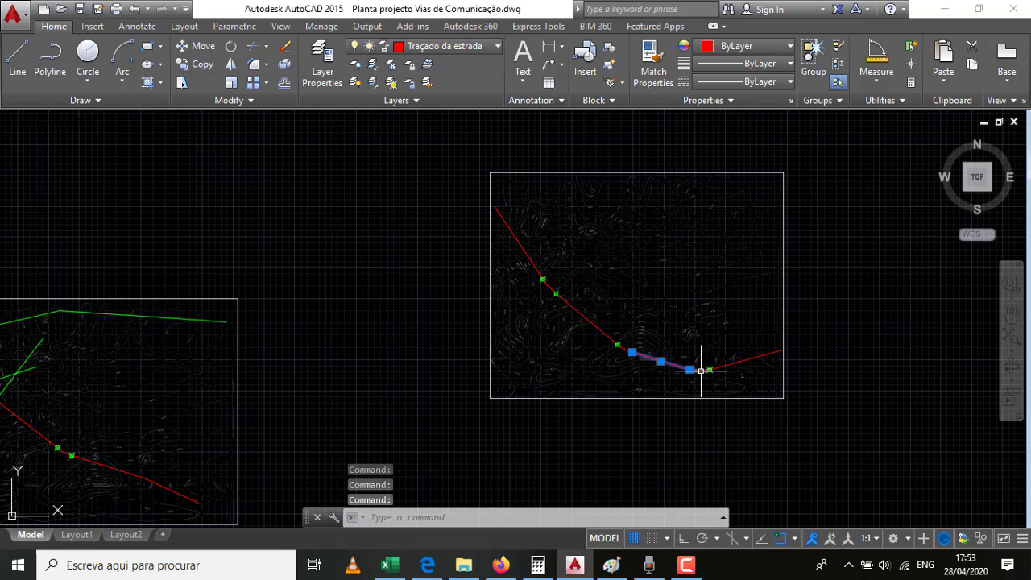
{"action": "left_click", "coordinate": [701, 368]}
{"action": "left_click", "coordinate": [726, 365]}
{"action": "key", "text": "Escape"}
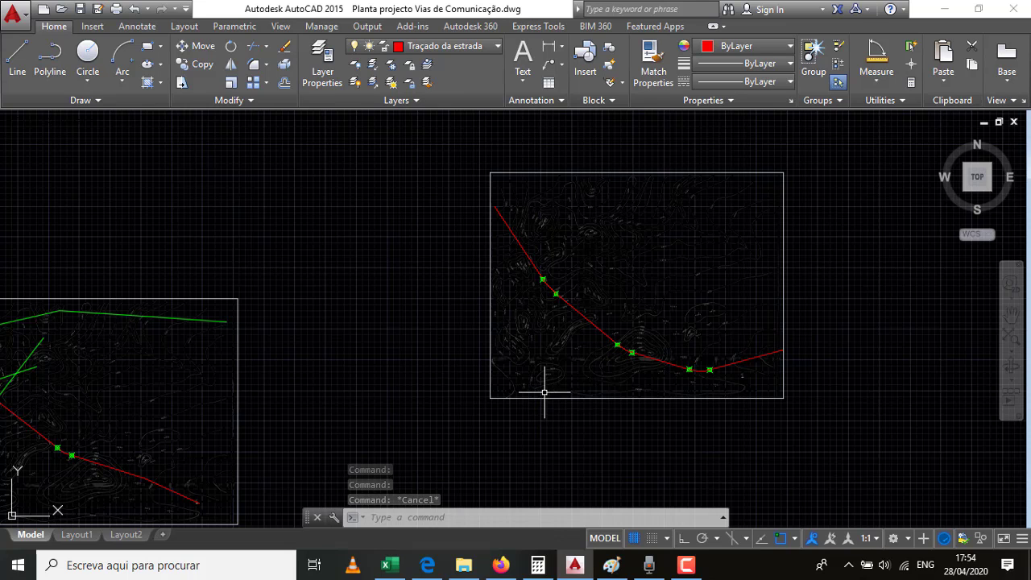
{"action": "left_click", "coordinate": [627, 568]}
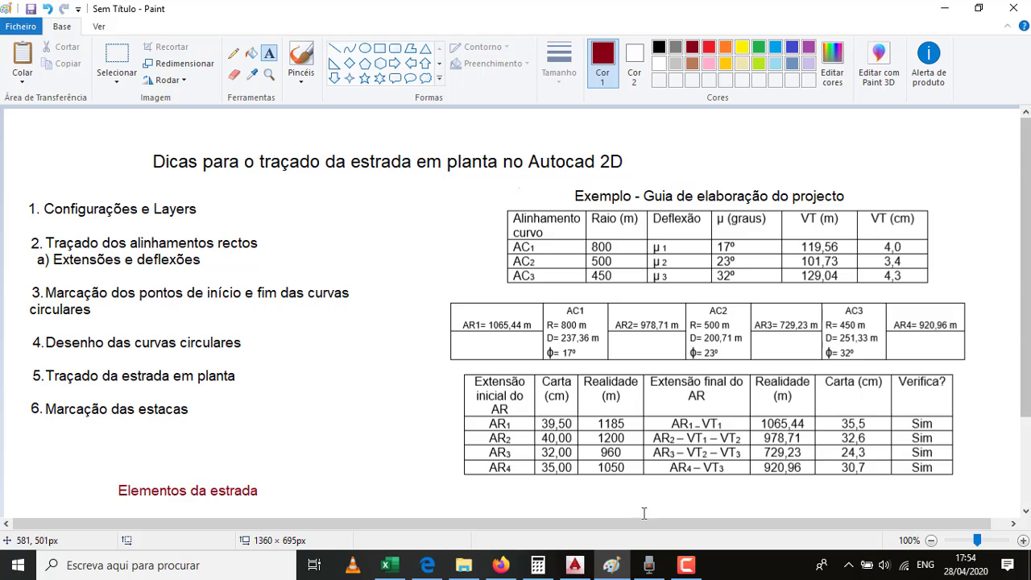
{"action": "left_click", "coordinate": [611, 567]}
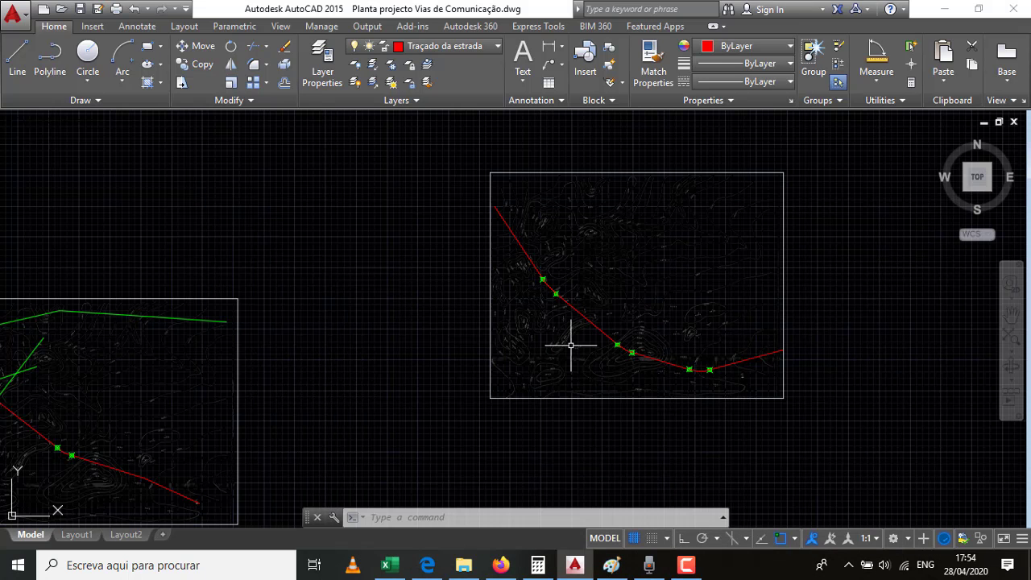
Join all the straight segments and arcs of the red road alignment into a single polyline.
{"action": "left_click", "coordinate": [520, 246]}
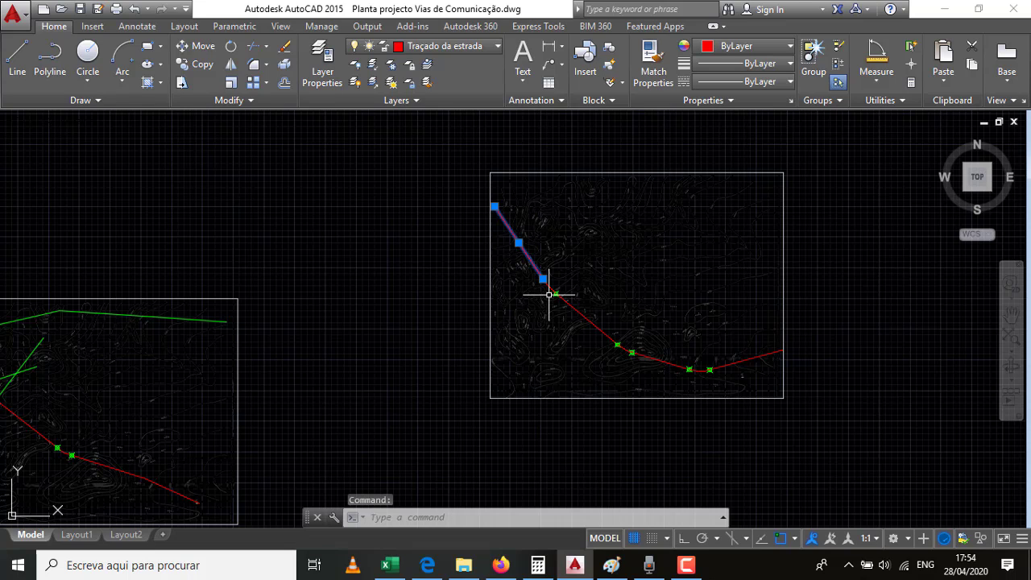
{"action": "left_click", "coordinate": [553, 290]}
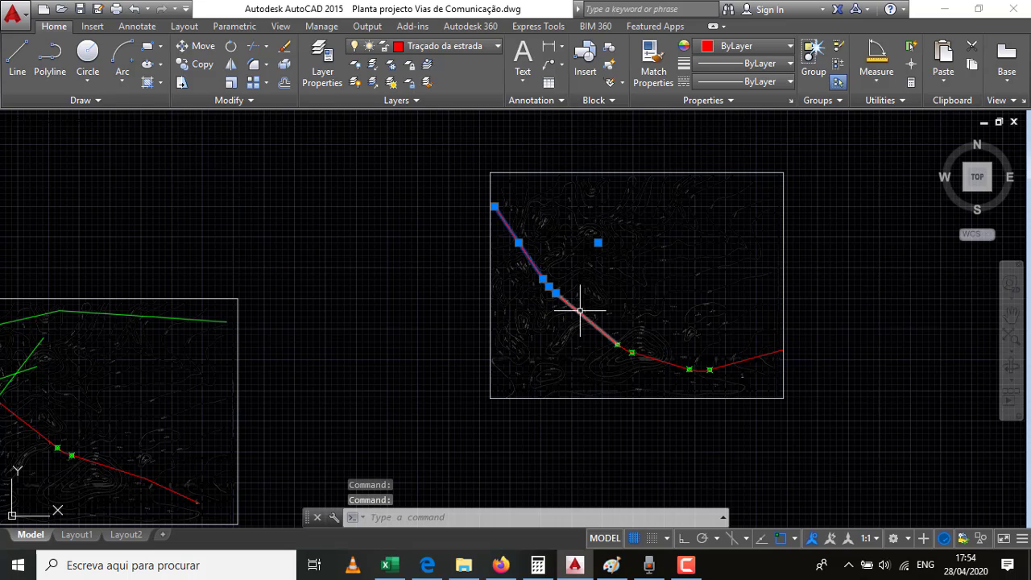
{"action": "left_click", "coordinate": [586, 319]}
{"action": "left_click", "coordinate": [627, 351]}
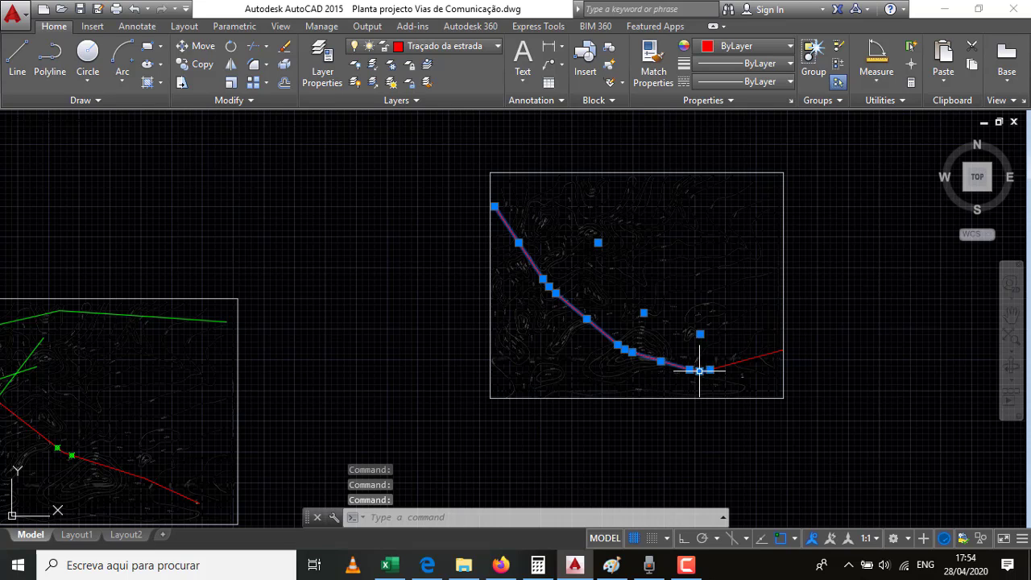
{"action": "left_click", "coordinate": [733, 362]}
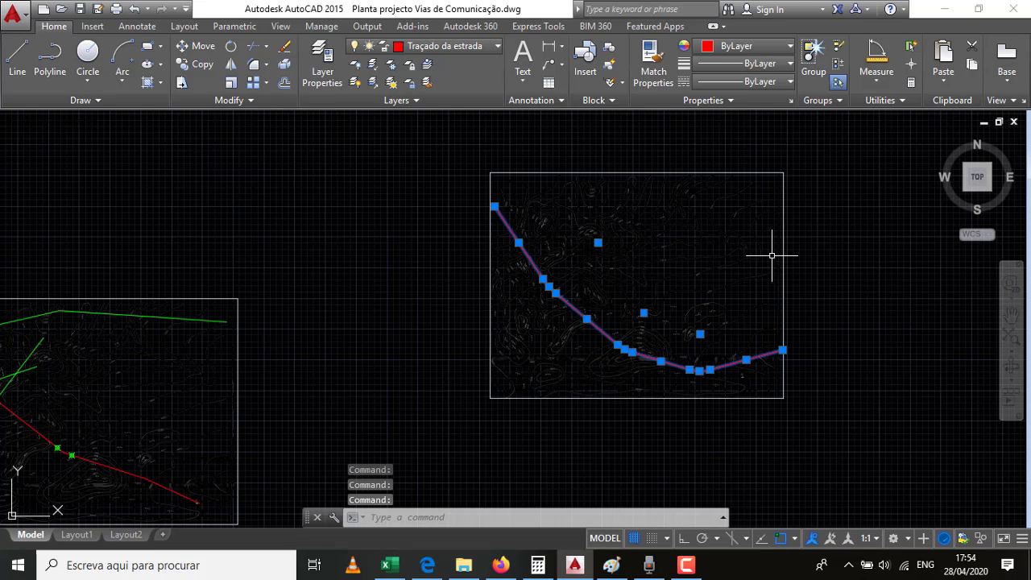
{"action": "type", "text": "j"}
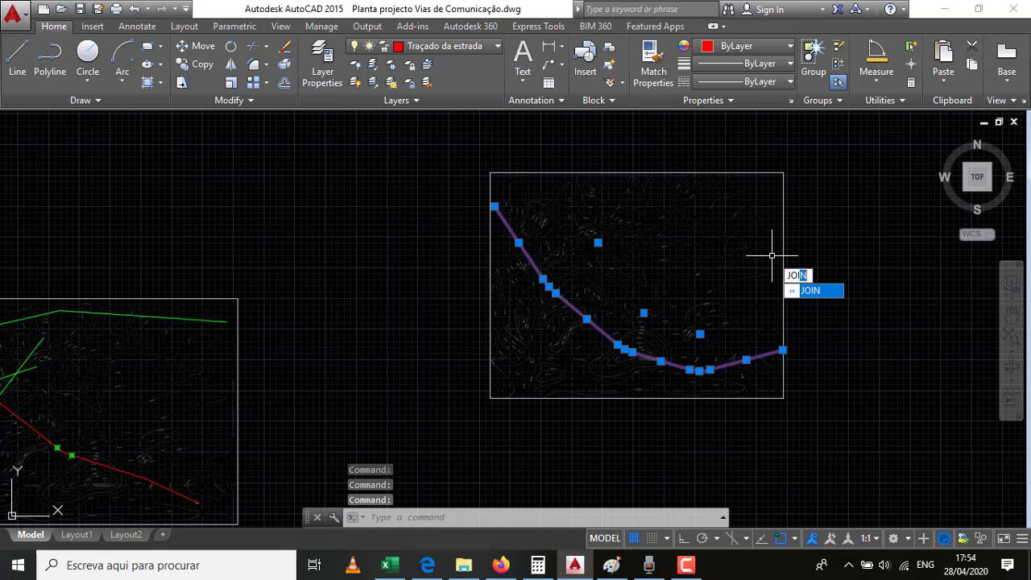
{"action": "left_click", "coordinate": [810, 291]}
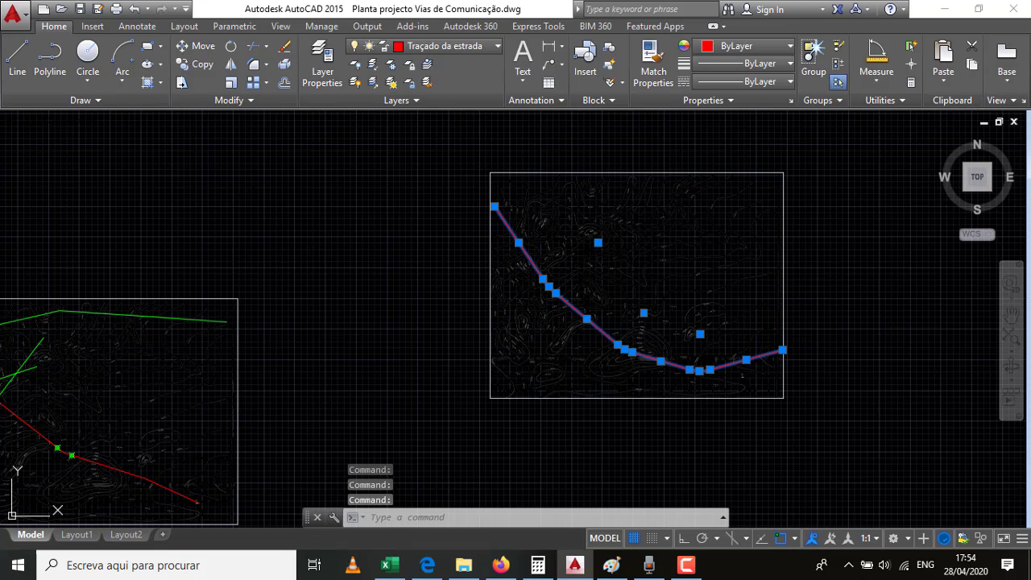
{"action": "left_click", "coordinate": [735, 360]}
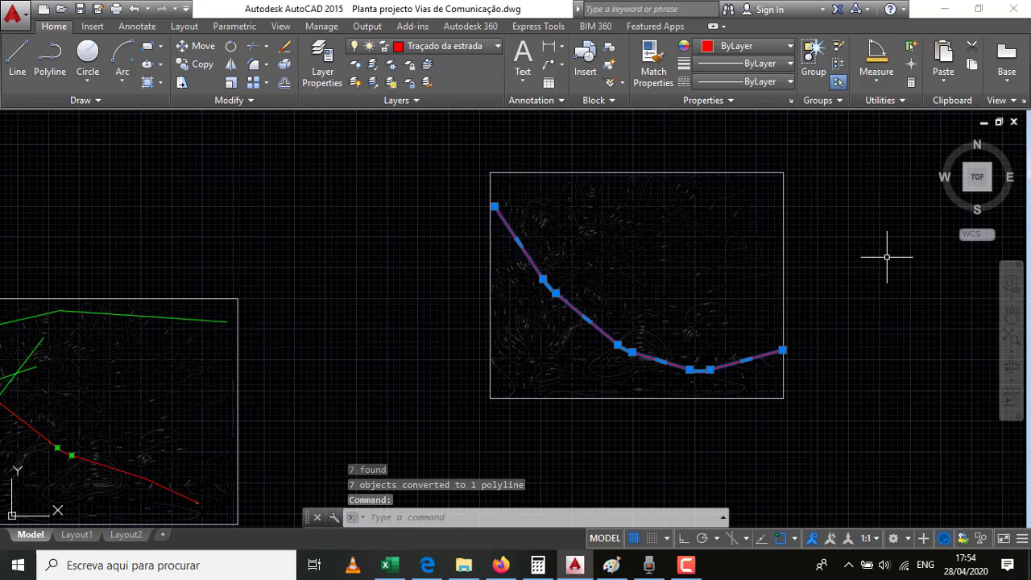
{"action": "key", "text": "Escape"}
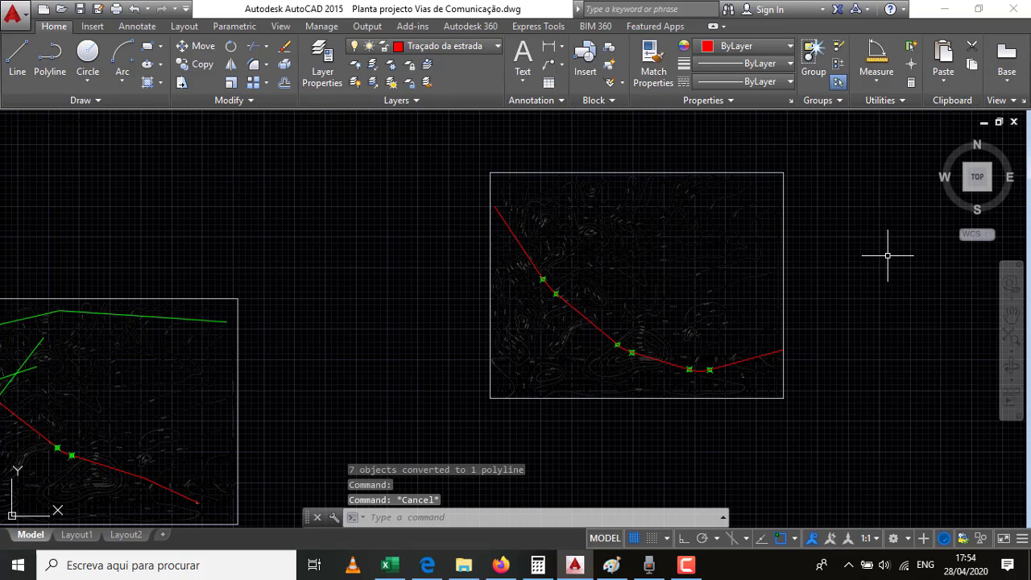
Check the total length of the joined red road polyline in its properties.
{"action": "left_click", "coordinate": [738, 362]}
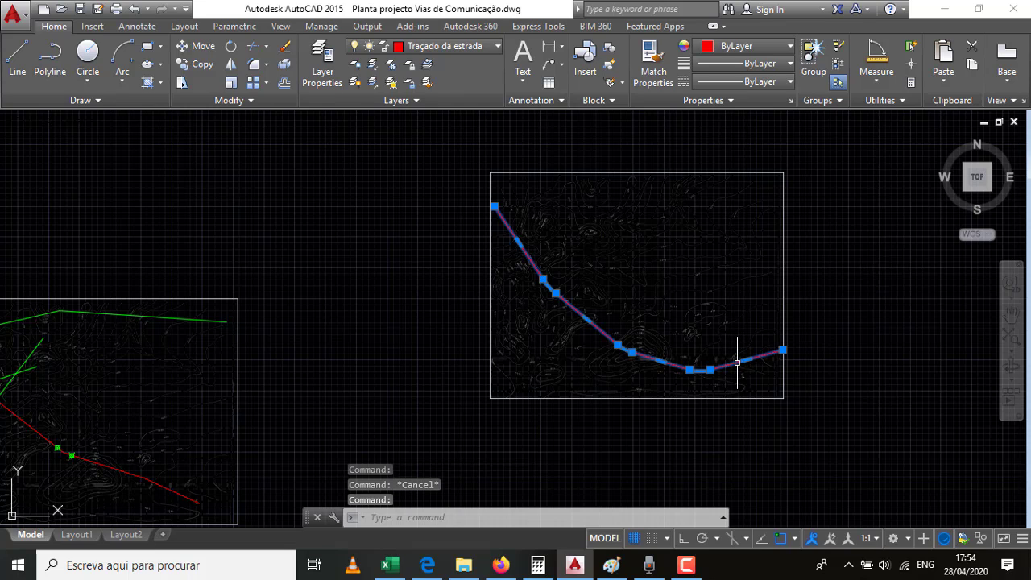
{"action": "mouse_move", "coordinate": [734, 363]}
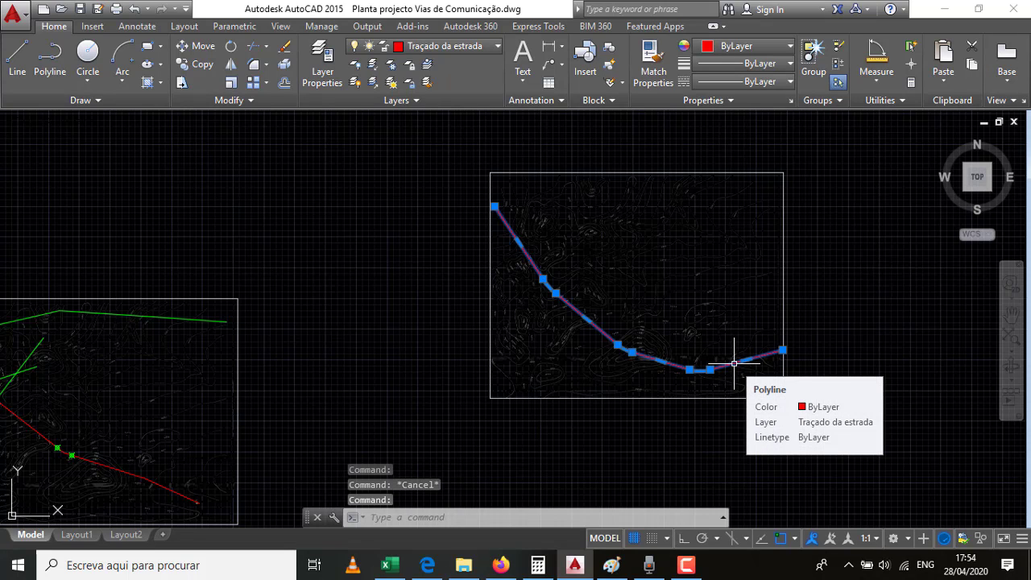
{"action": "right_click", "coordinate": [734, 363]}
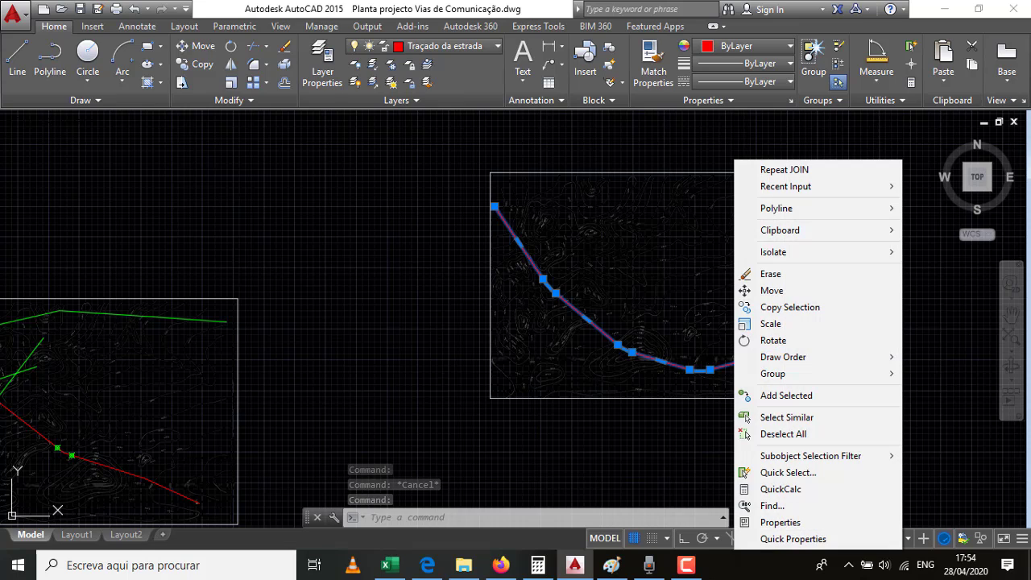
{"action": "left_click", "coordinate": [780, 523]}
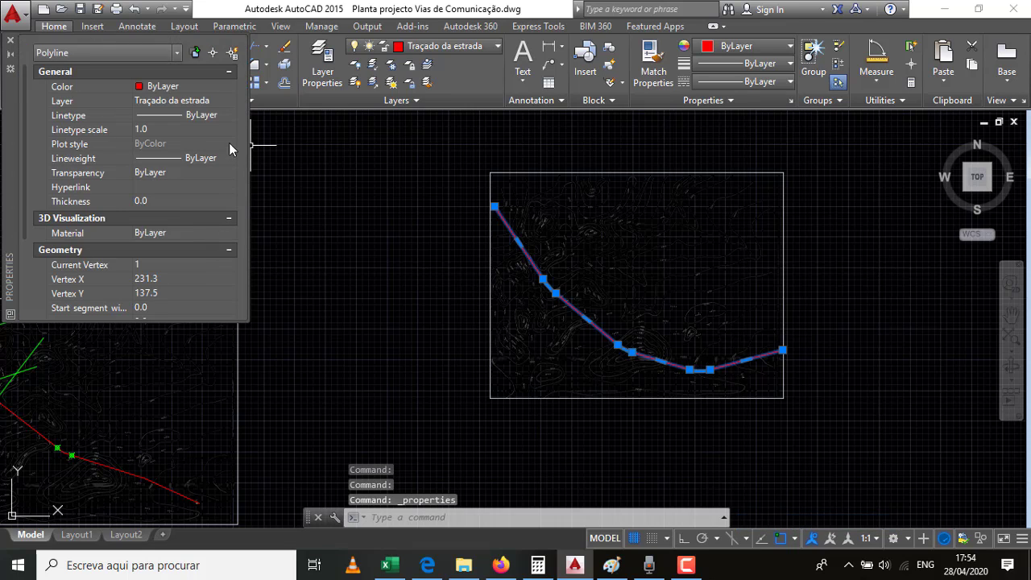
{"action": "scroll", "coordinate": [64, 266], "scroll_direction": "down", "scroll_amount": 3}
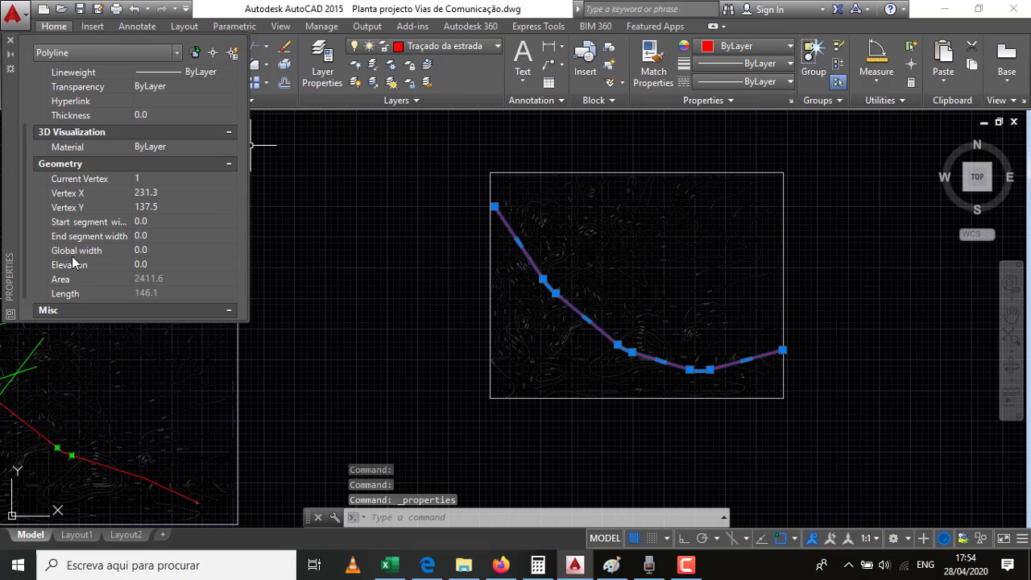
{"action": "scroll", "coordinate": [61, 258], "scroll_direction": "down", "scroll_amount": 1}
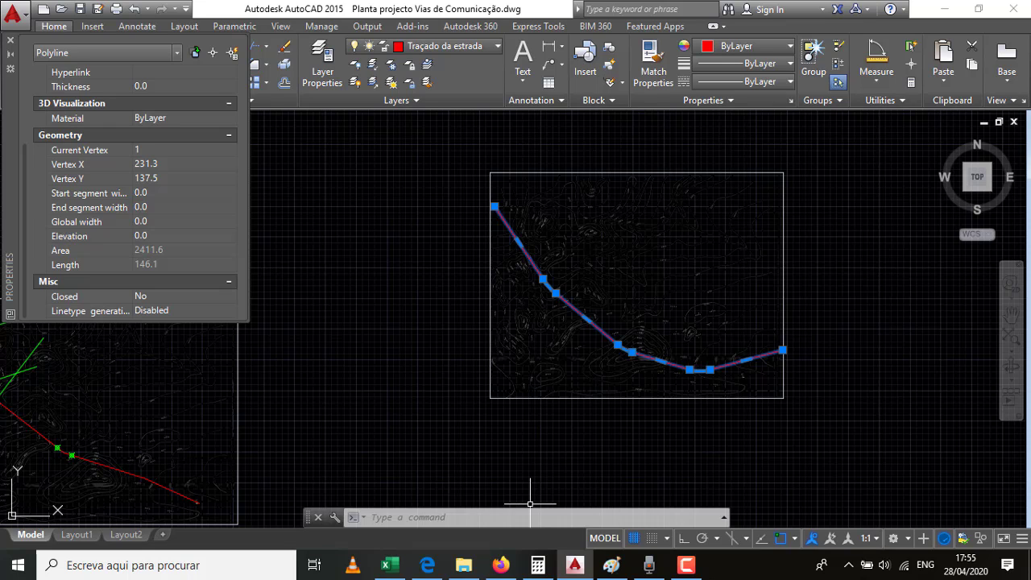
Divide the polyline length 146,1 by 0,5 in the Windows calculator, then return to AutoCAD, close the properties and deselect the polyline.
{"action": "left_click", "coordinate": [538, 564]}
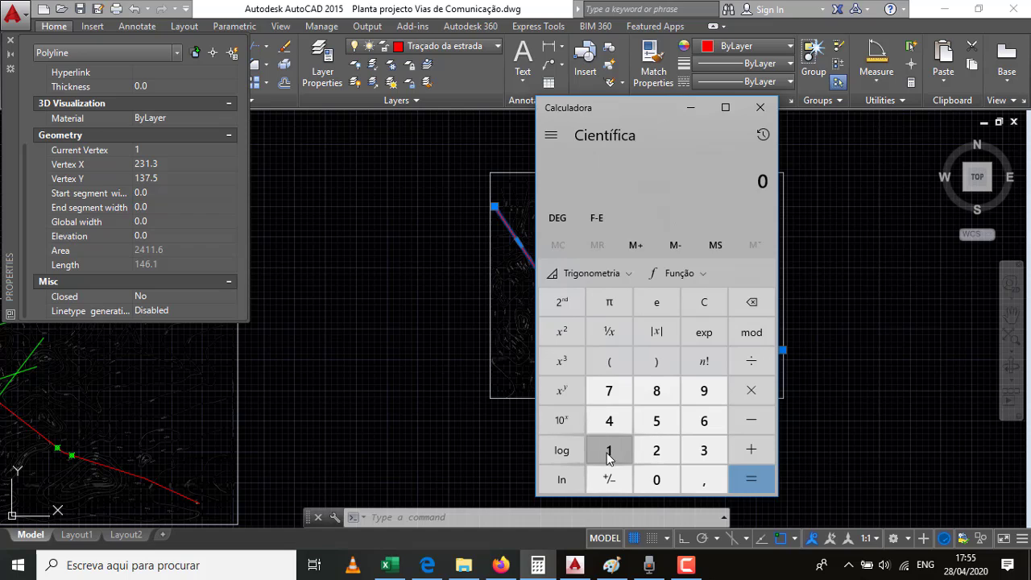
{"action": "left_click", "coordinate": [609, 456]}
{"action": "left_click", "coordinate": [610, 425]}
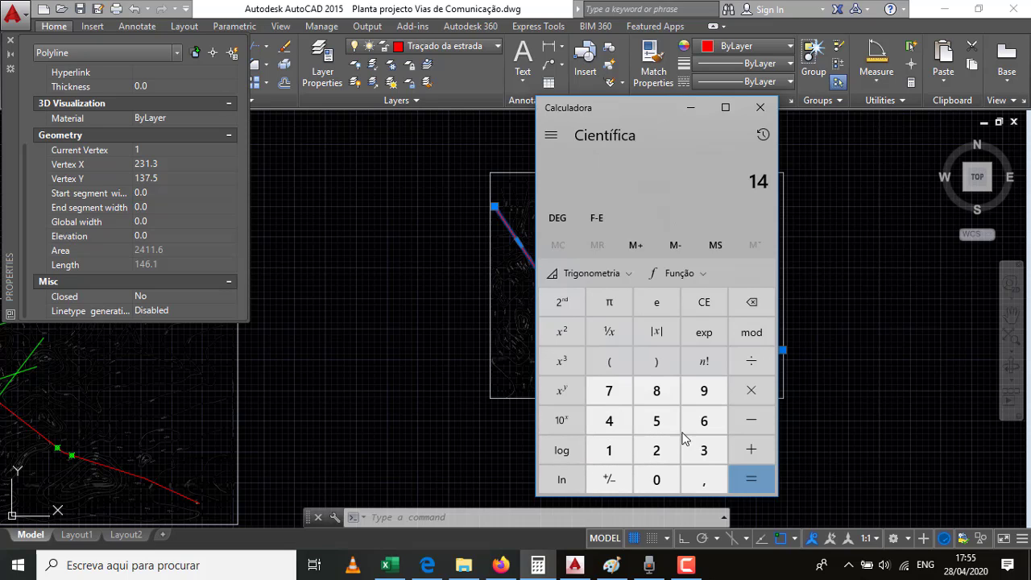
{"action": "left_click", "coordinate": [703, 419]}
{"action": "left_click", "coordinate": [701, 477]}
{"action": "left_click", "coordinate": [609, 453]}
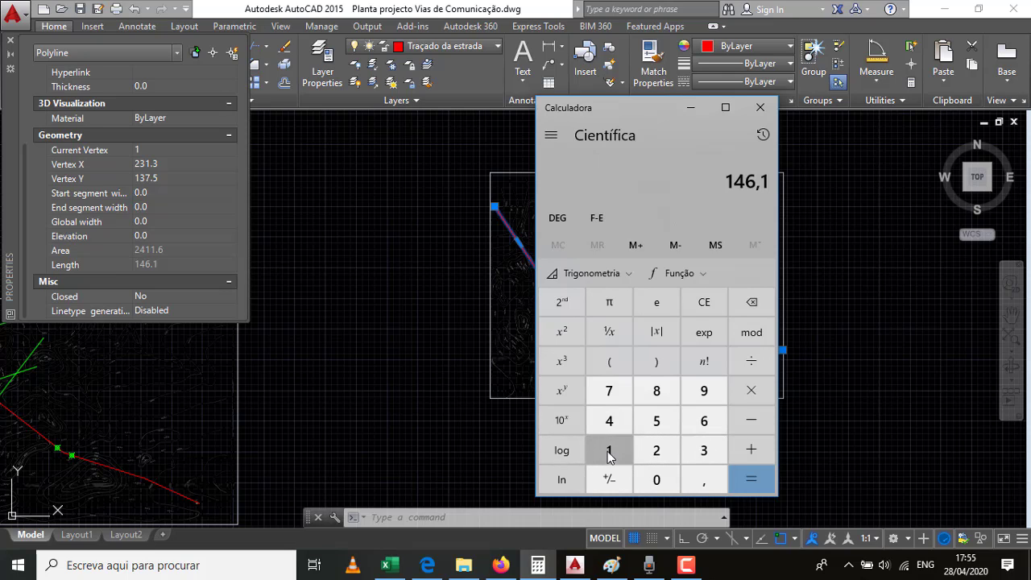
{"action": "left_click", "coordinate": [751, 361]}
{"action": "left_click", "coordinate": [668, 479]}
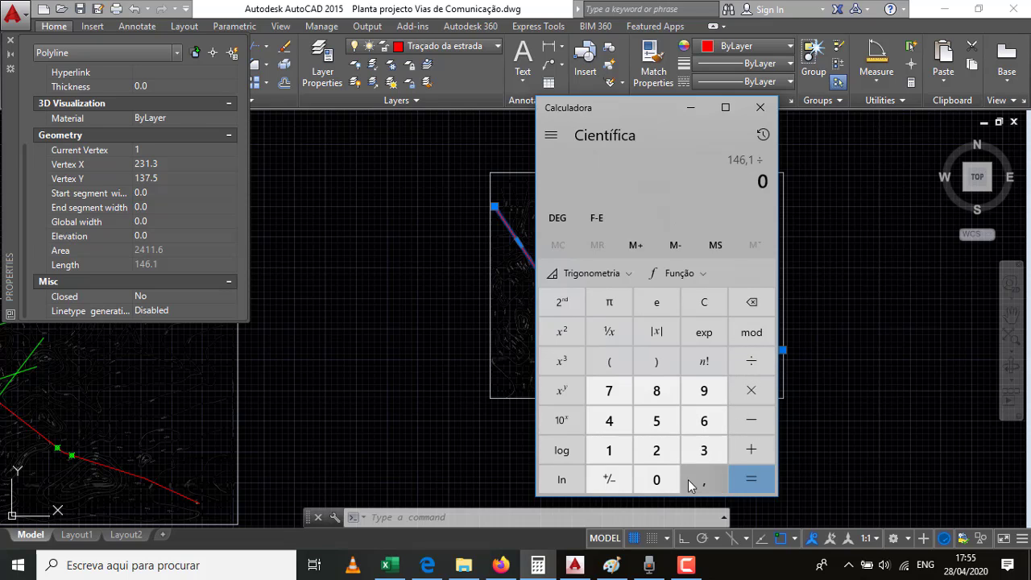
{"action": "left_click", "coordinate": [691, 479]}
{"action": "left_click", "coordinate": [662, 420]}
{"action": "left_click", "coordinate": [756, 484]}
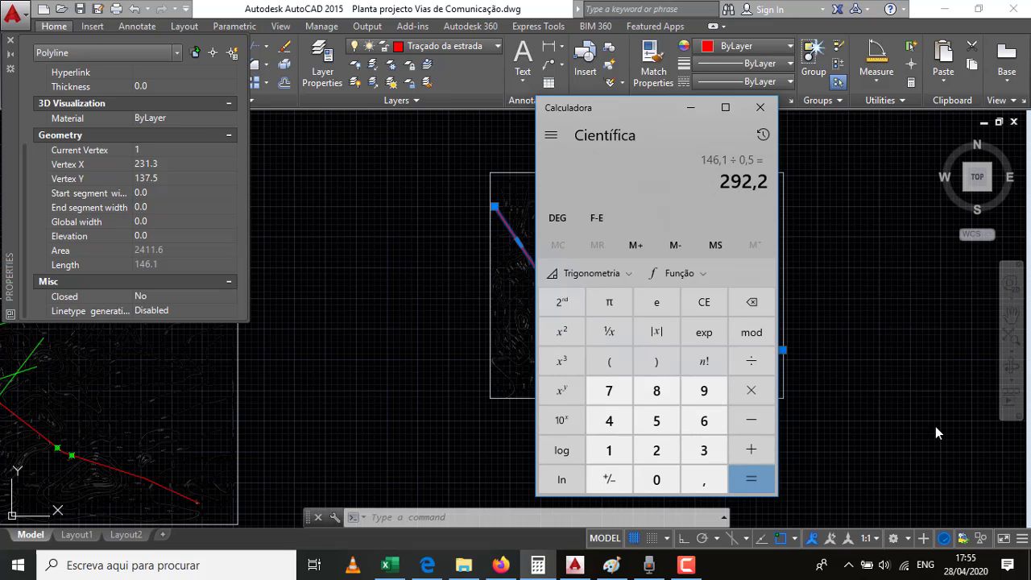
{"action": "left_click", "coordinate": [695, 106]}
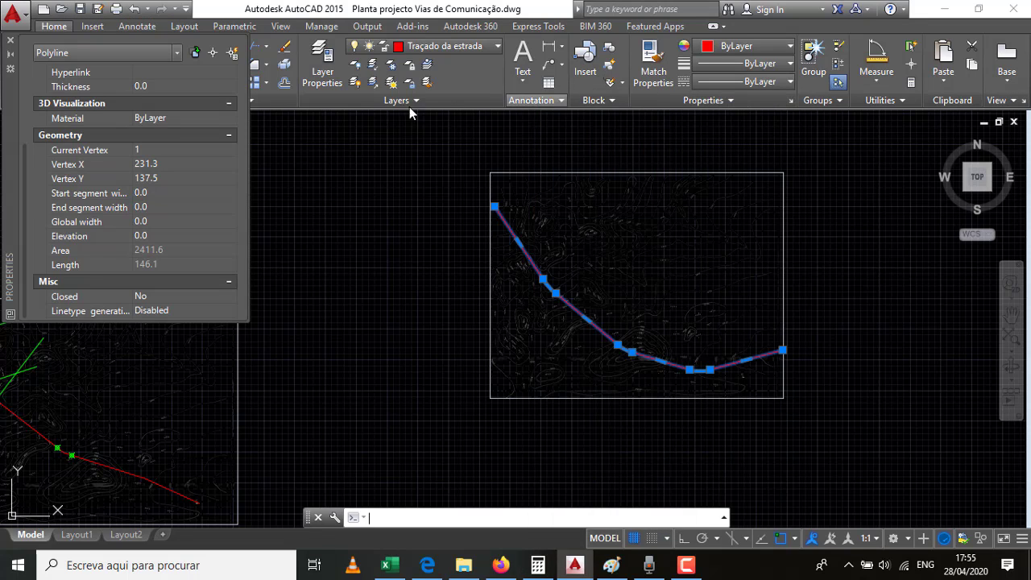
{"action": "left_click", "coordinate": [10, 40]}
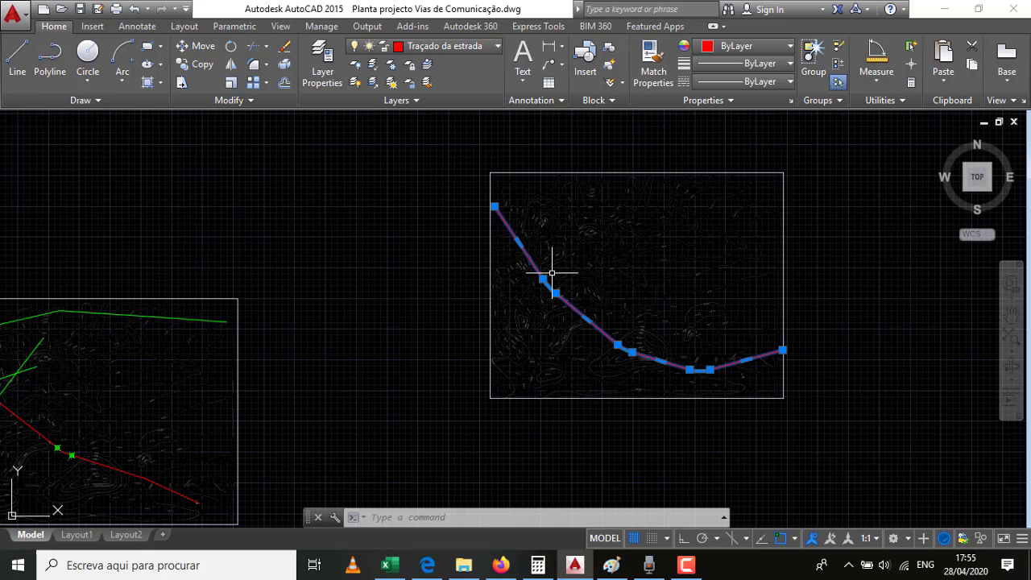
{"action": "key", "text": "Escape"}
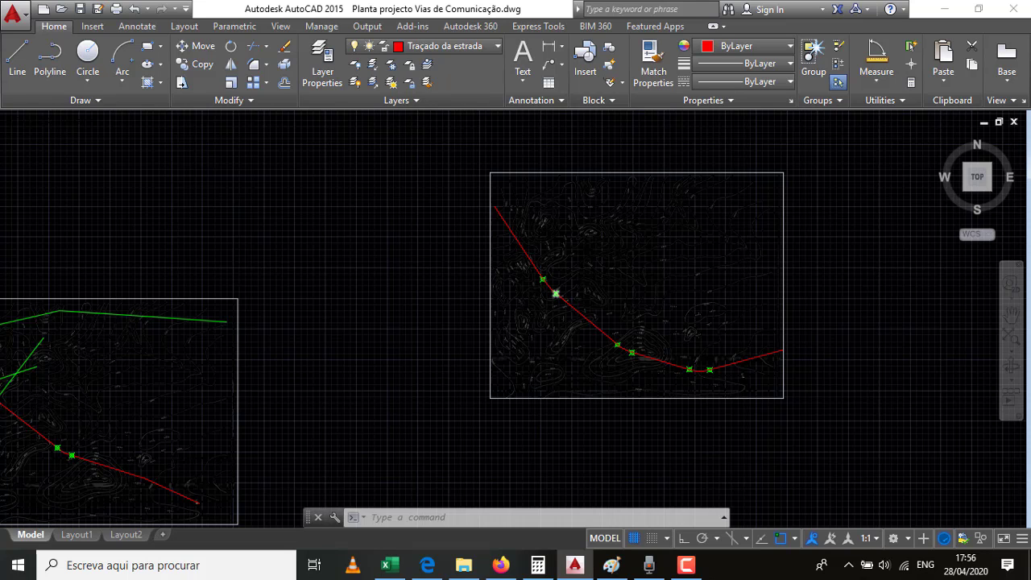
Create a new layer named "Início e Fim de curvas circulares".
{"action": "scroll", "coordinate": [556, 294], "scroll_direction": "up", "scroll_amount": 2}
{"action": "scroll", "coordinate": [559, 250], "scroll_direction": "up", "scroll_amount": 2}
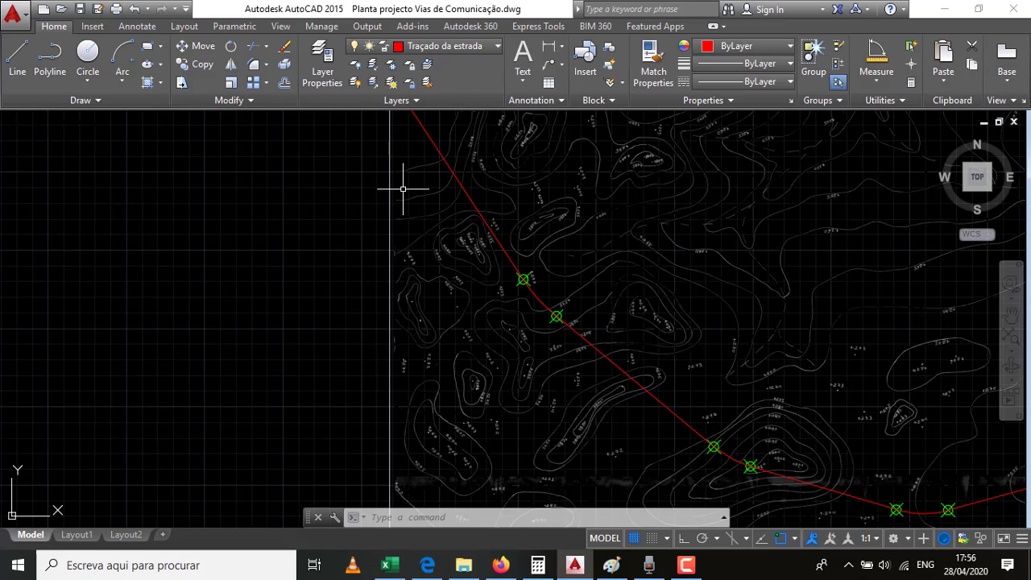
{"action": "type", "text": "LA"}
{"action": "key", "text": "Return"}
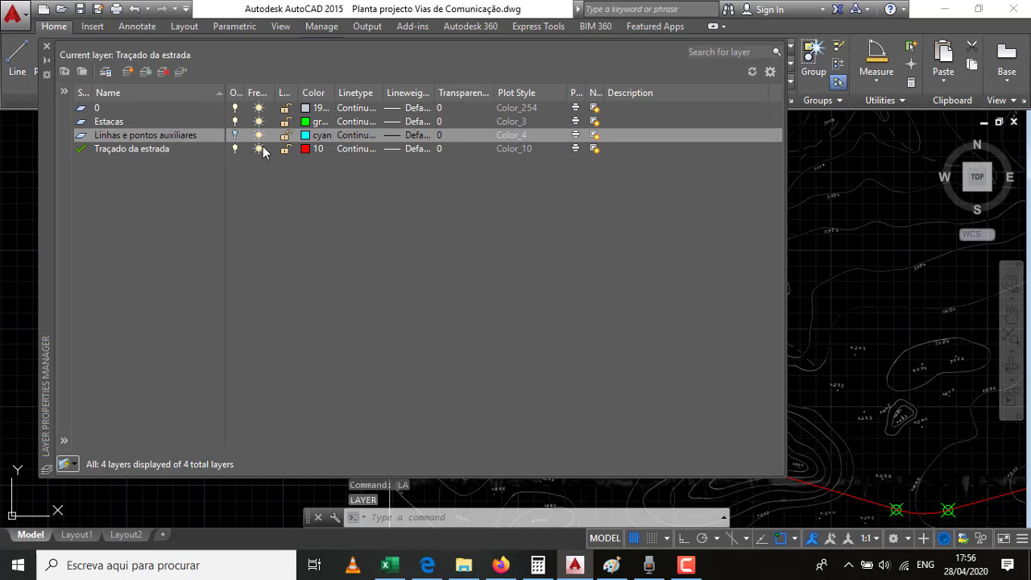
{"action": "left_click", "coordinate": [127, 71]}
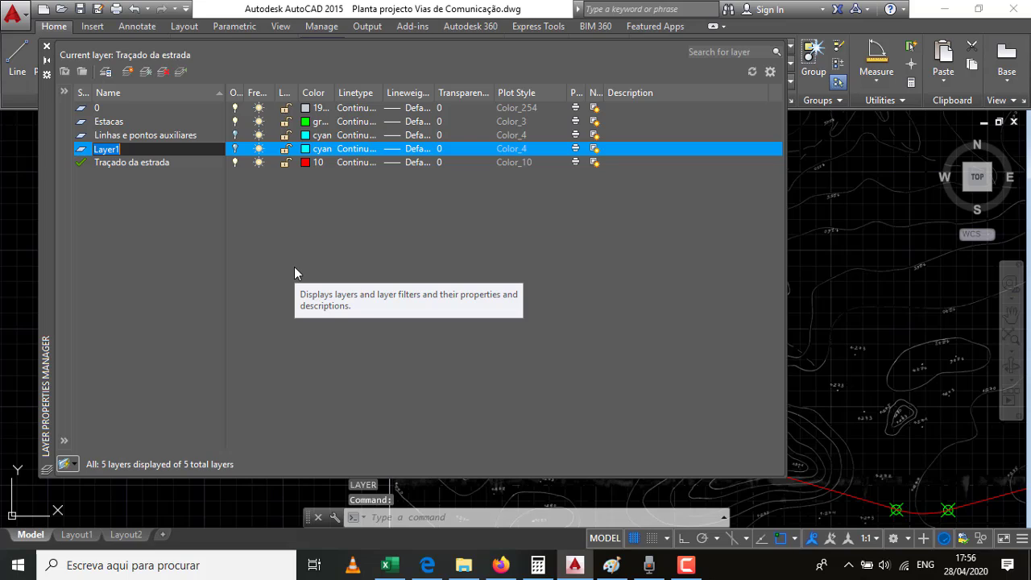
{"action": "type", "text": "Ini"}
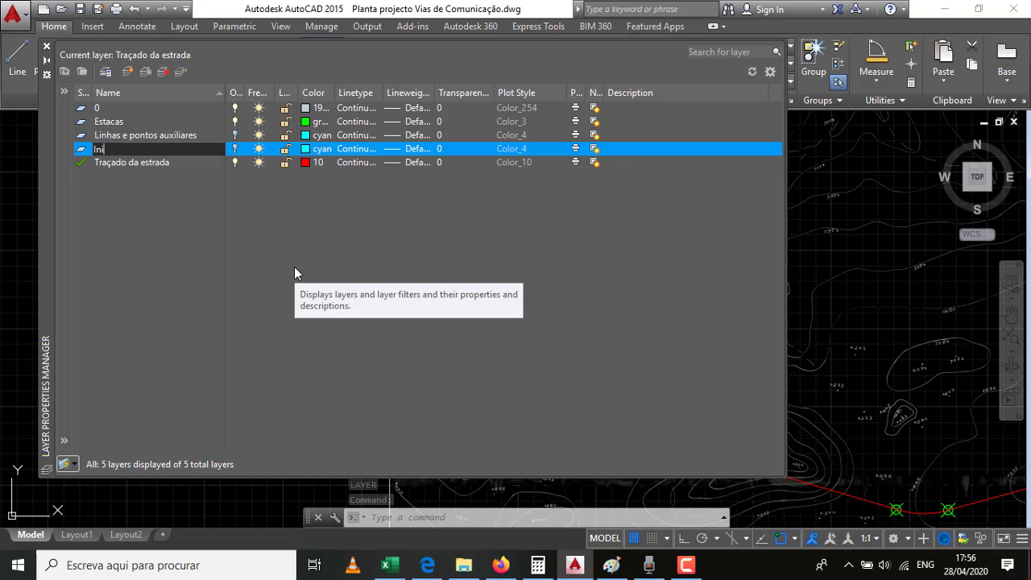
{"action": "type", "text": "cio e"}
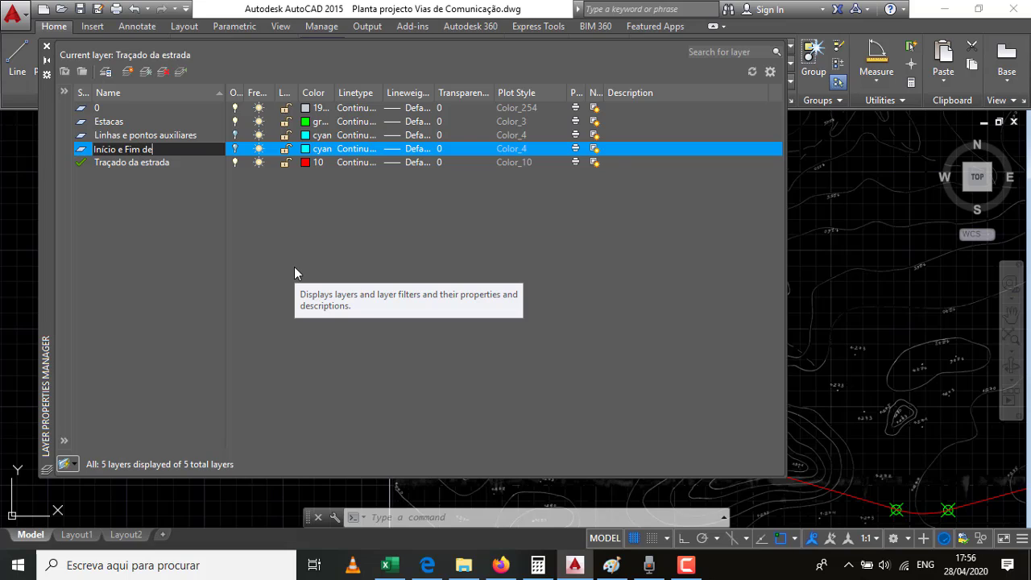
{"action": "type", "text": "Fim de curvas circulares"}
{"action": "key", "text": "Return"}
Set the color of the circular curve start and end layer to magenta and close the layer manager.
{"action": "left_click", "coordinate": [315, 149]}
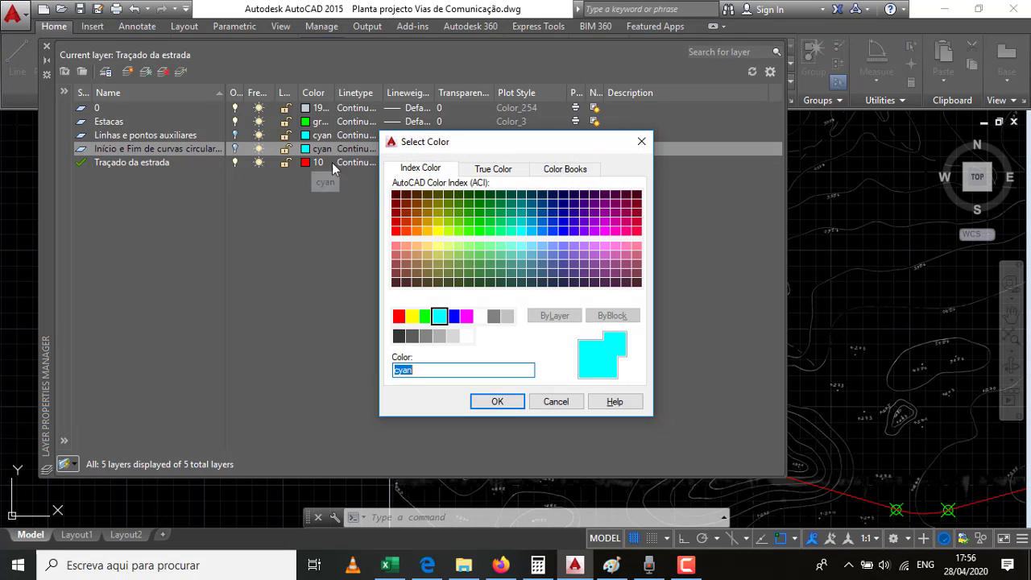
{"action": "left_click", "coordinate": [466, 316]}
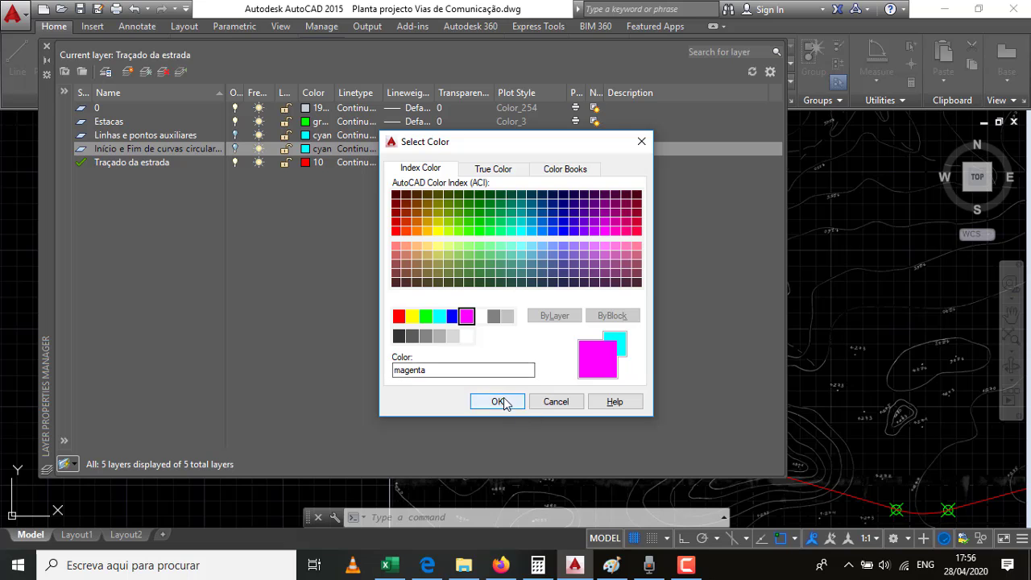
{"action": "left_click", "coordinate": [501, 402]}
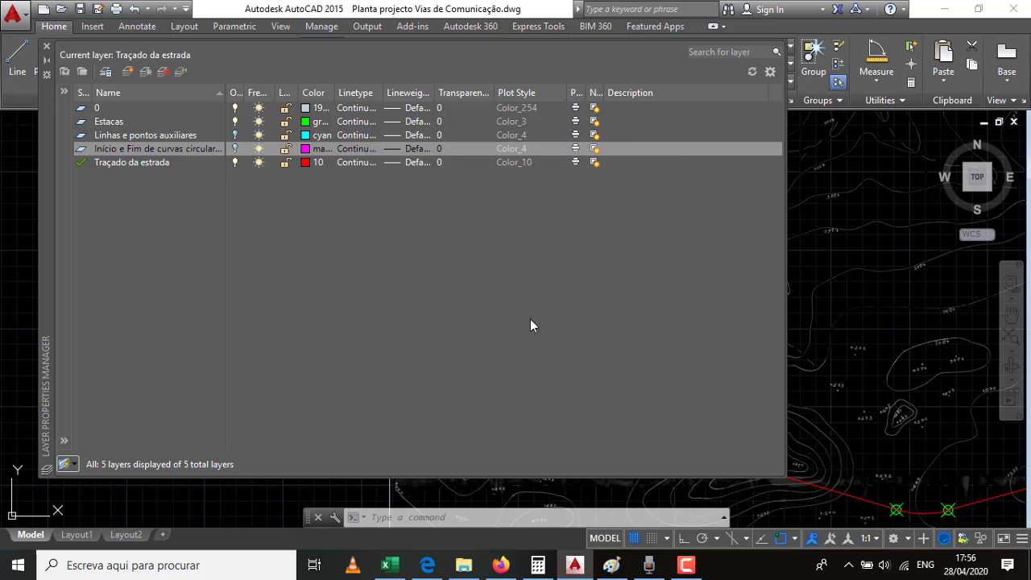
{"action": "left_click", "coordinate": [47, 46]}
Move the six green stakes at the arc starts and ends to the layer "Início e Fim de curvas circulares".
{"action": "left_click", "coordinate": [524, 278]}
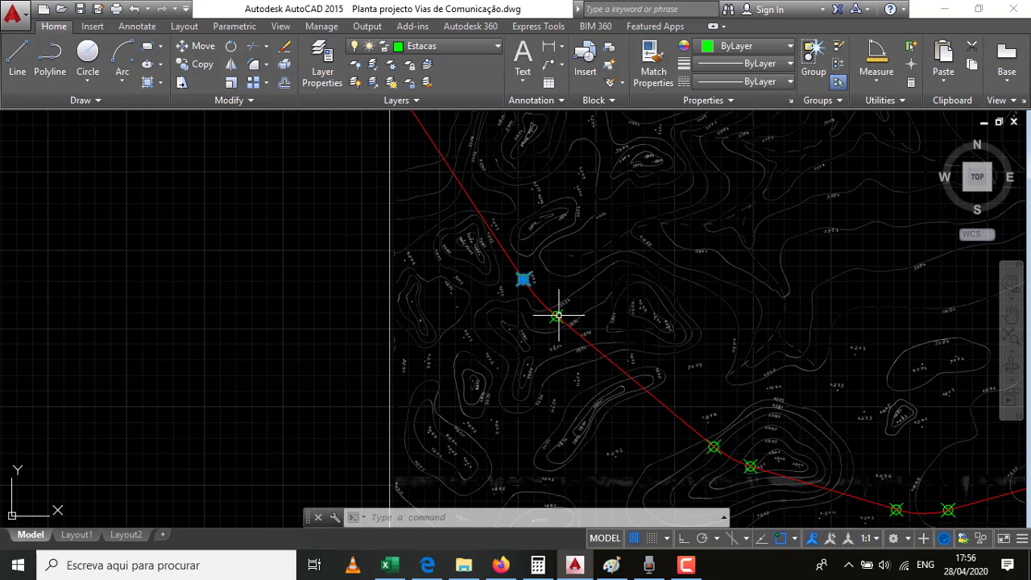
{"action": "left_click", "coordinate": [557, 316]}
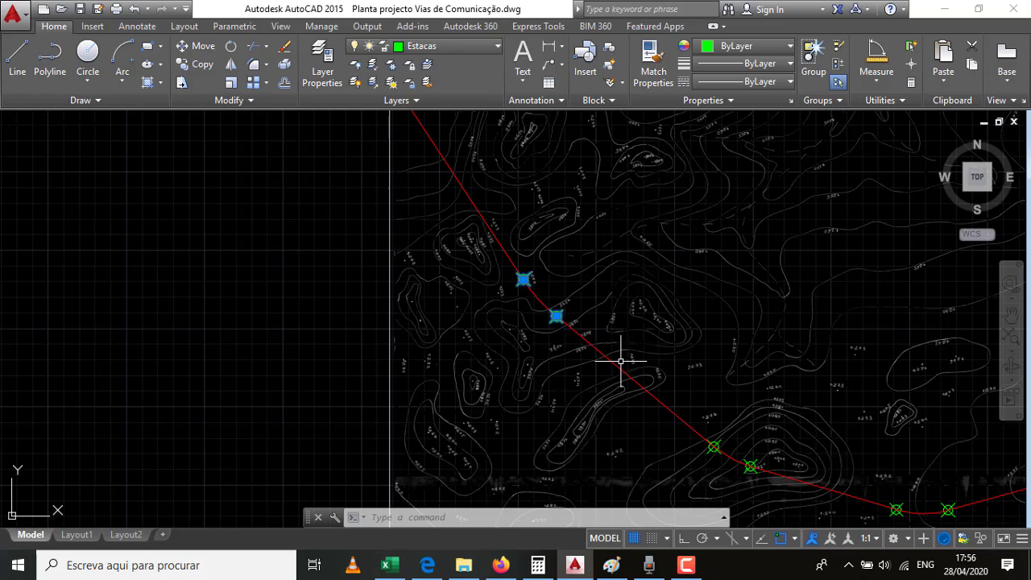
{"action": "left_click", "coordinate": [714, 446]}
{"action": "left_click", "coordinate": [750, 467]}
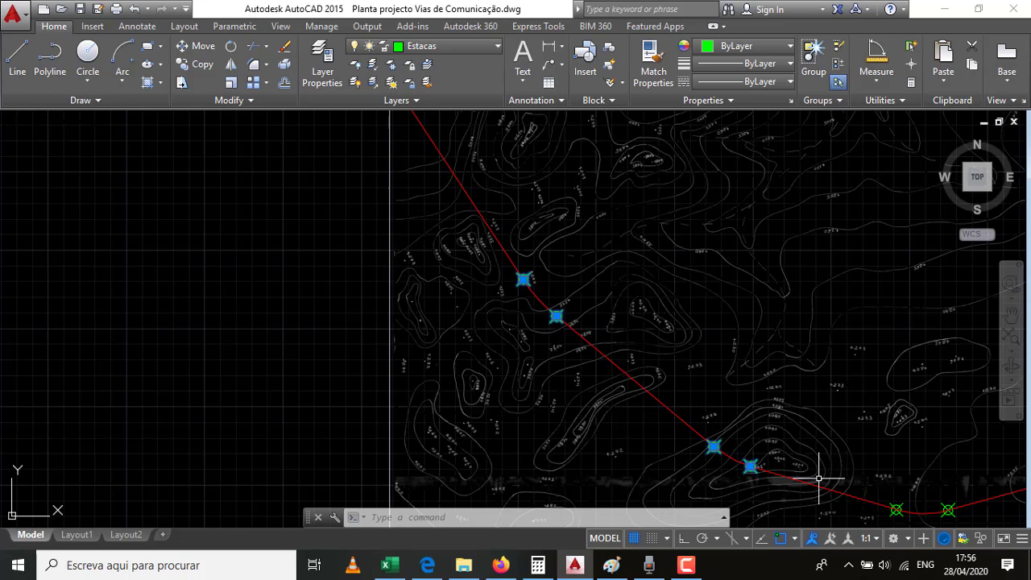
{"action": "left_click", "coordinate": [896, 509]}
{"action": "left_click", "coordinate": [948, 510]}
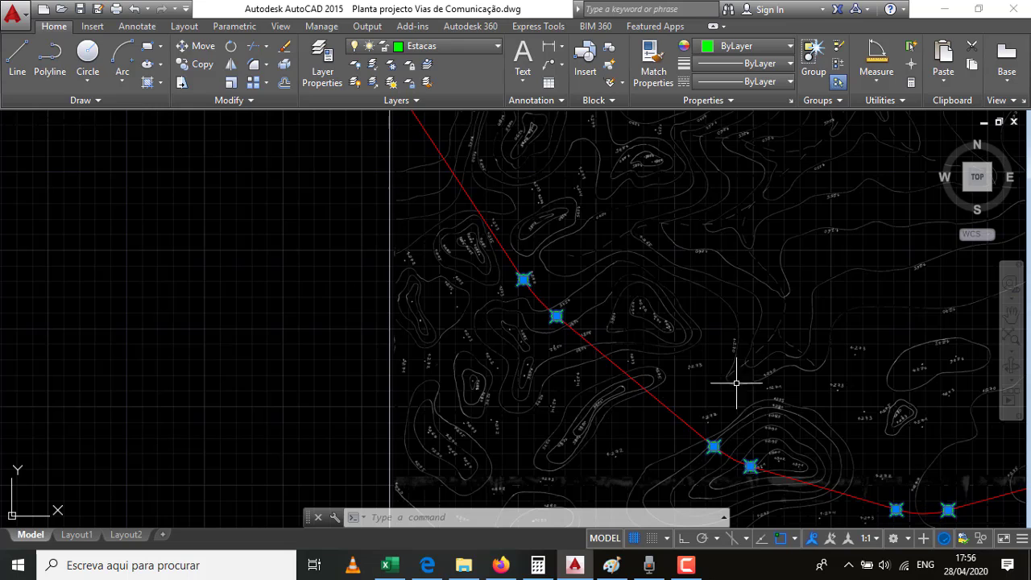
{"action": "scroll", "coordinate": [464, 313], "scroll_direction": "down", "scroll_amount": 2}
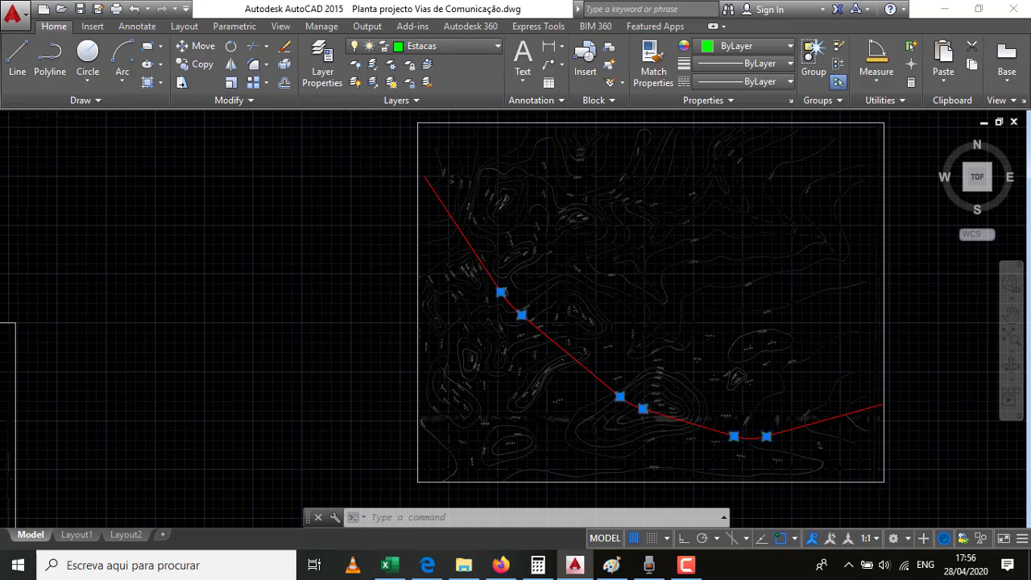
{"action": "scroll", "coordinate": [699, 278], "scroll_direction": "down", "scroll_amount": 2}
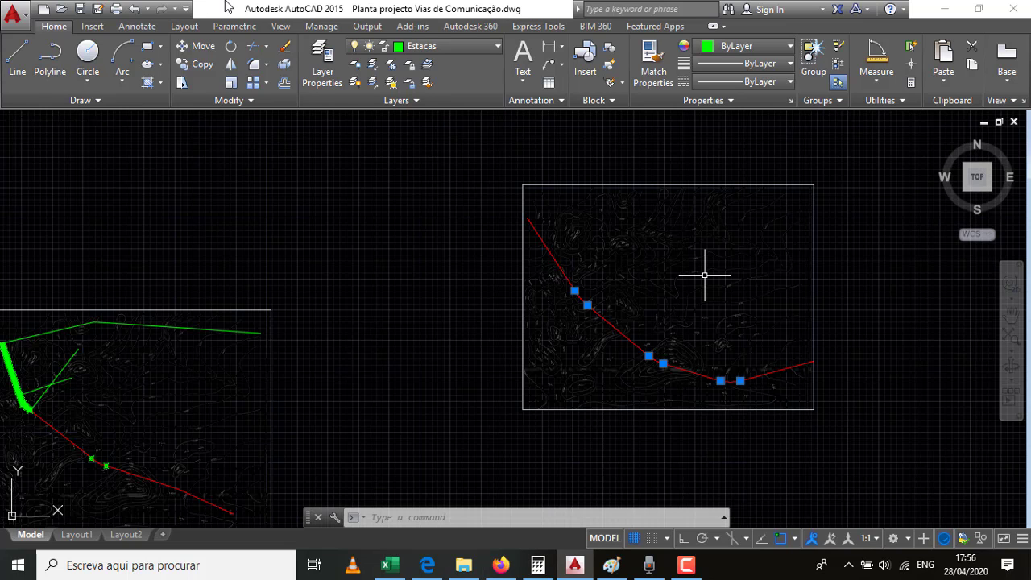
{"action": "left_click", "coordinate": [497, 48]}
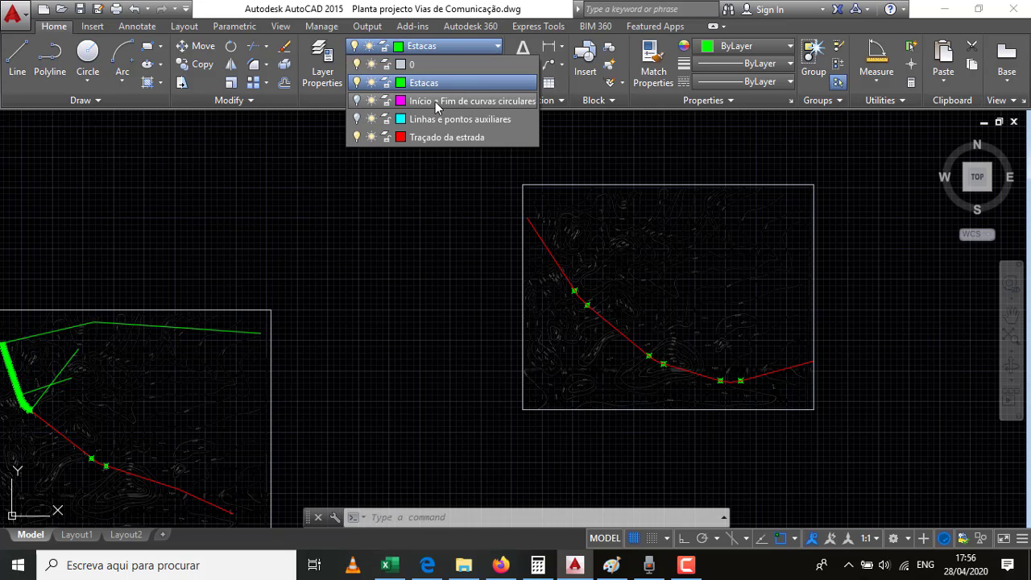
{"action": "left_click", "coordinate": [463, 101]}
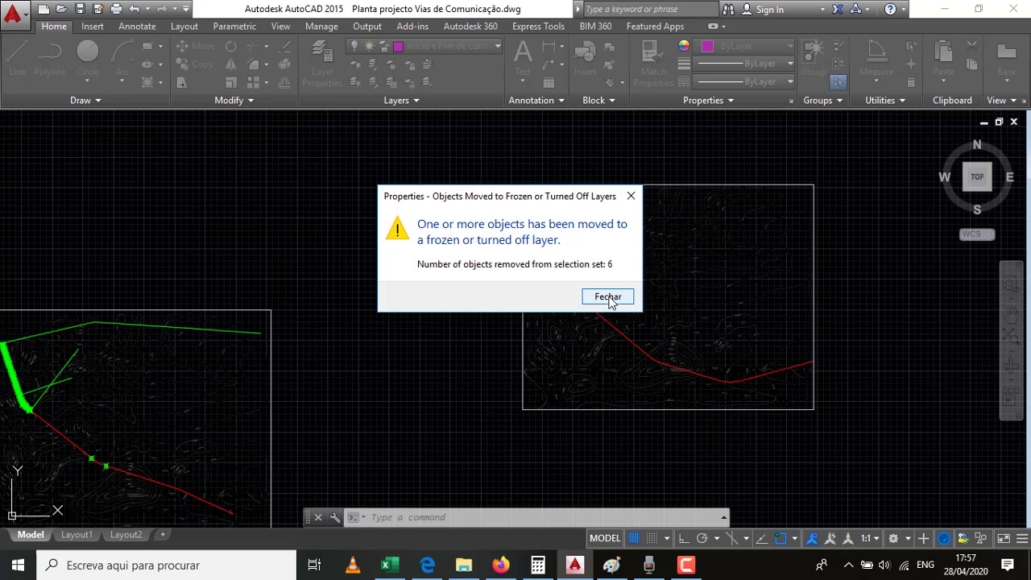
{"action": "left_click", "coordinate": [608, 297]}
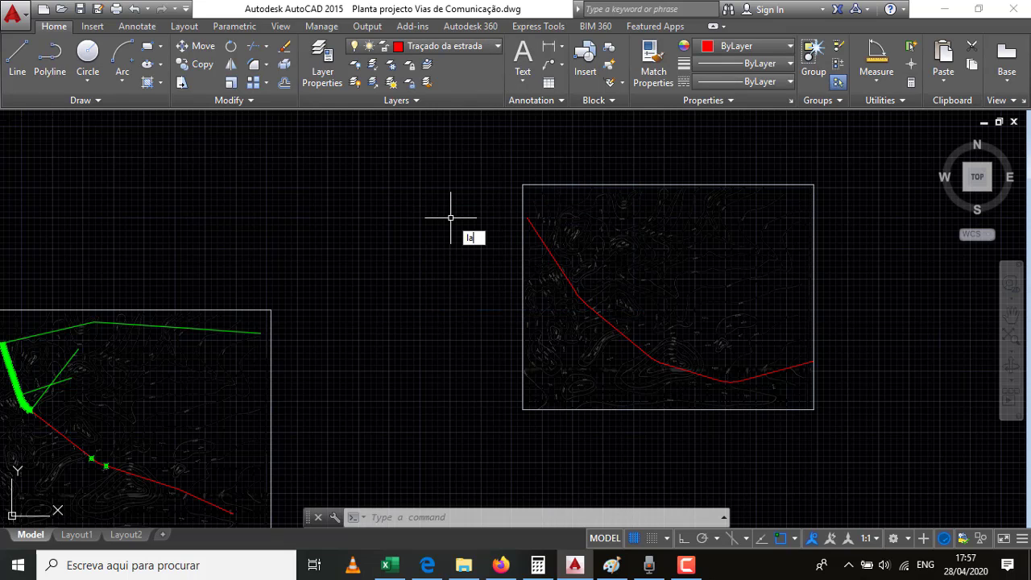
Turn on the layer "Início e Fim de curvas circulares" and inspect its stakes along the red alignment.
{"action": "key", "text": "Return"}
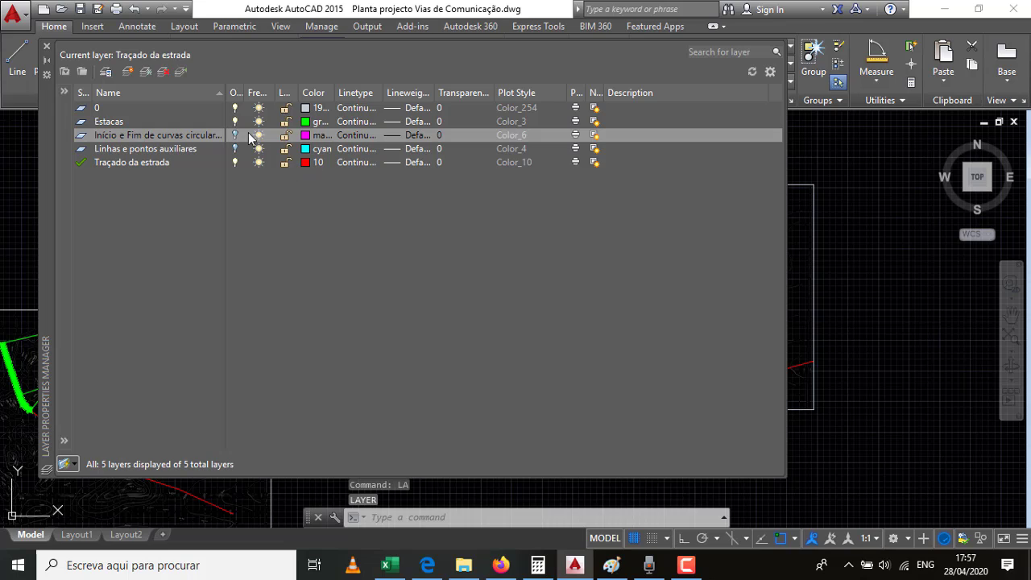
{"action": "left_click", "coordinate": [236, 135]}
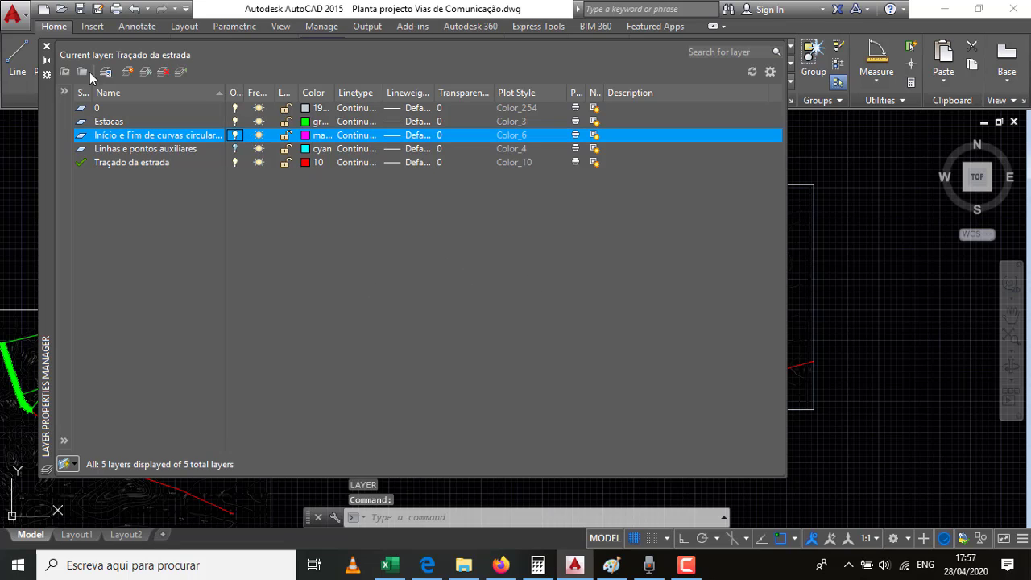
{"action": "left_click", "coordinate": [46, 47]}
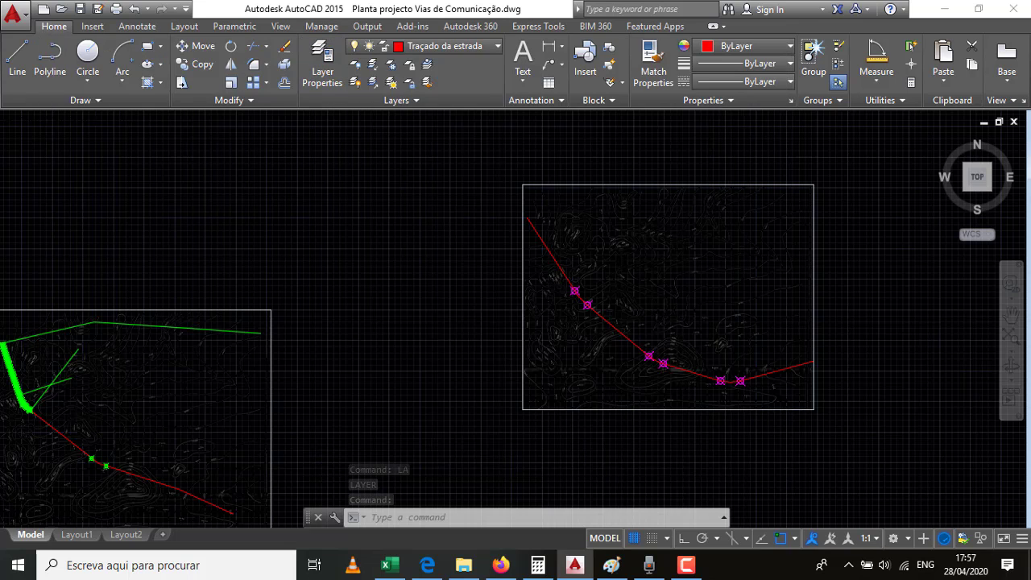
{"action": "scroll", "coordinate": [617, 306], "scroll_direction": "up", "scroll_amount": 2}
{"action": "scroll", "coordinate": [621, 305], "scroll_direction": "up", "scroll_amount": 2}
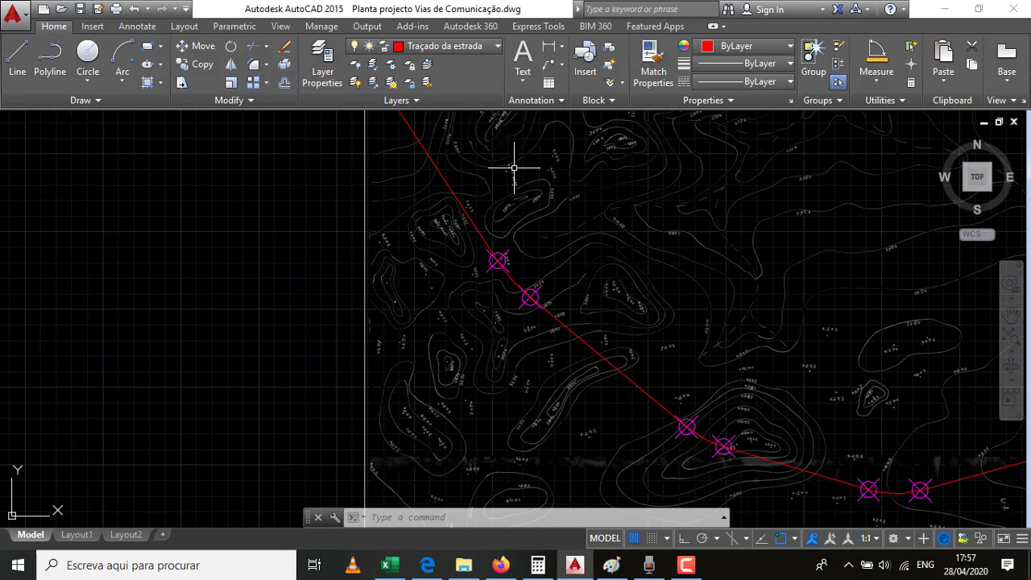
Make "Estacas" the current layer and check the calculated stake count in the calculator.
{"action": "left_click", "coordinate": [498, 50]}
{"action": "left_click", "coordinate": [431, 84]}
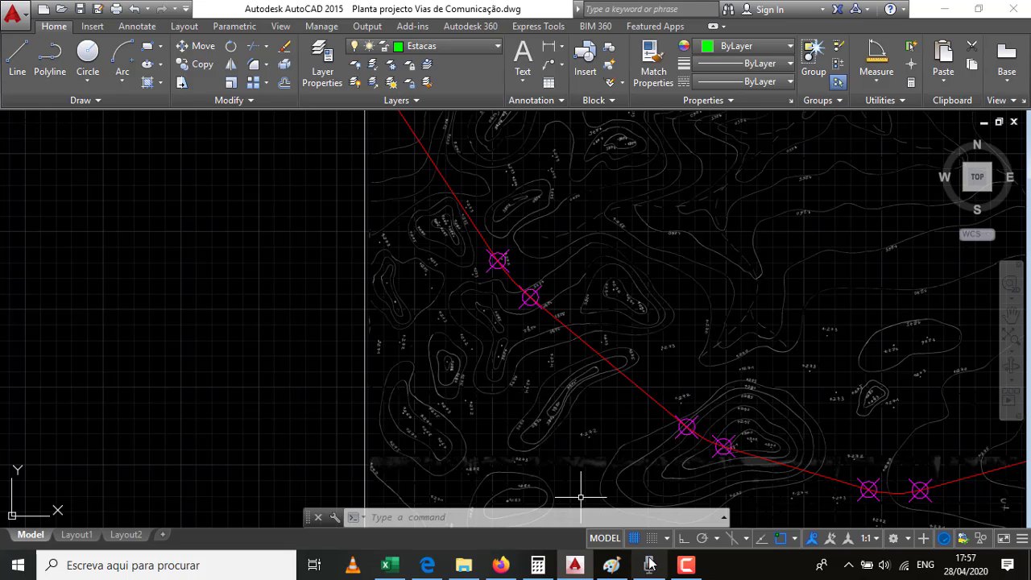
{"action": "left_click", "coordinate": [538, 564]}
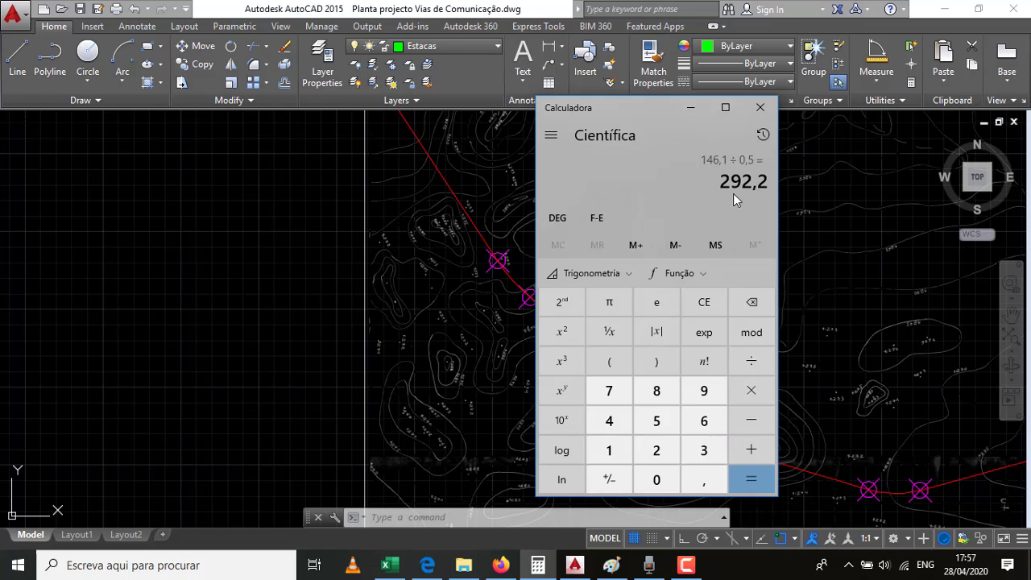
{"action": "left_click", "coordinate": [690, 109]}
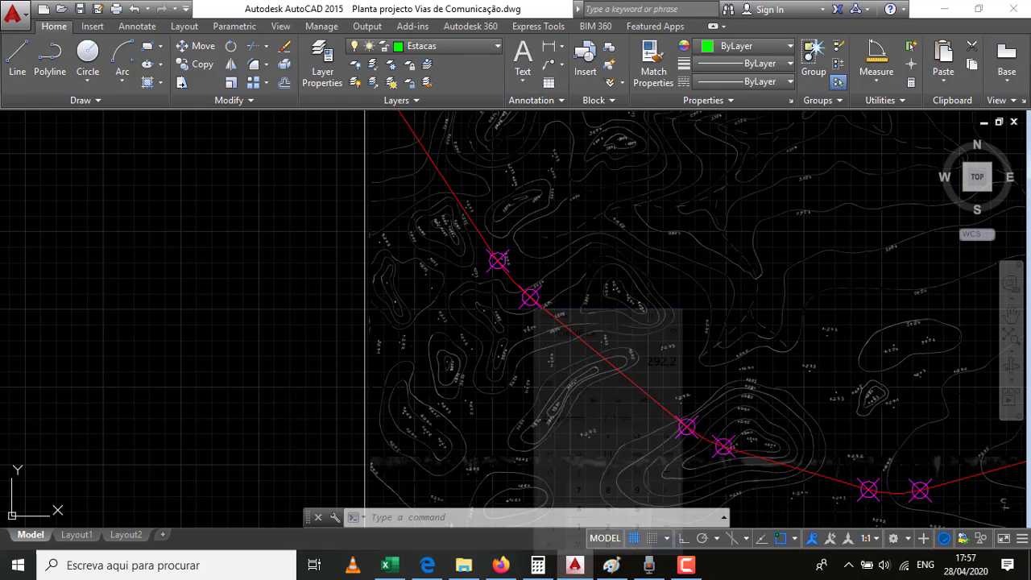
Divide the red road alignment polyline into 292 segments with the Divide command.
{"action": "left_click", "coordinate": [452, 189]}
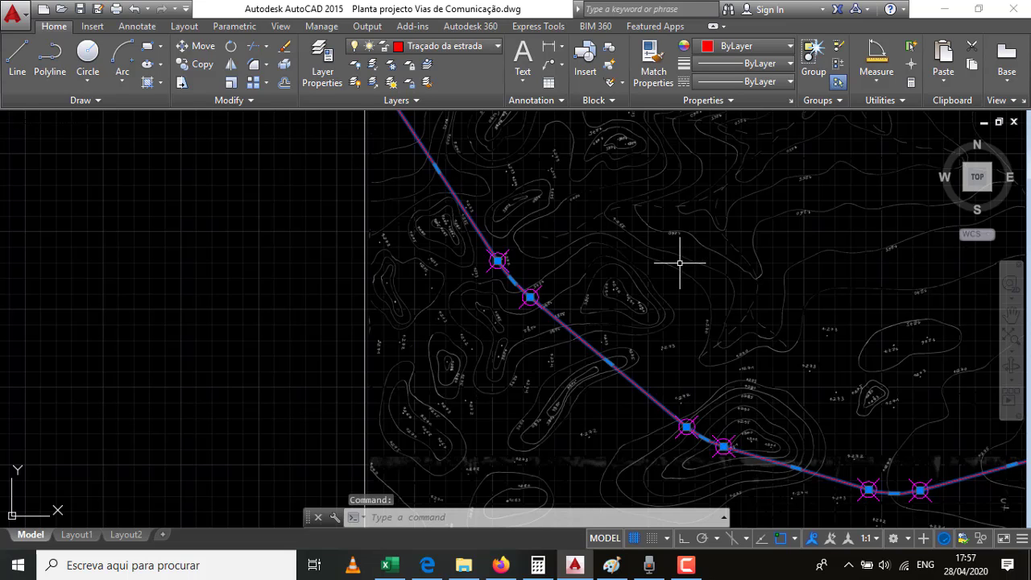
{"action": "scroll", "coordinate": [677, 266], "scroll_direction": "down", "scroll_amount": 2}
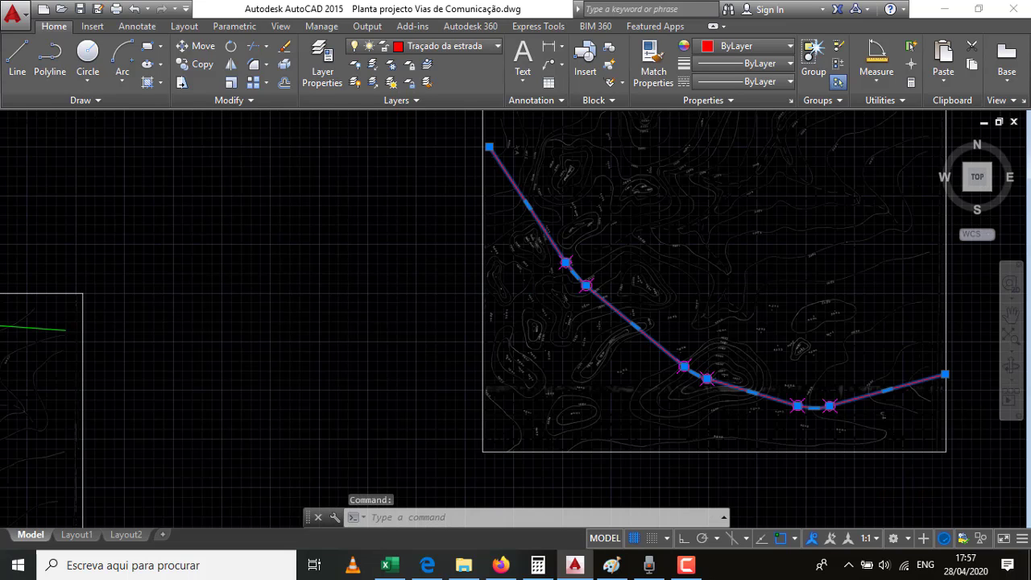
{"action": "scroll", "coordinate": [676, 268], "scroll_direction": "down", "scroll_amount": 2}
{"action": "type", "text": "DI"}
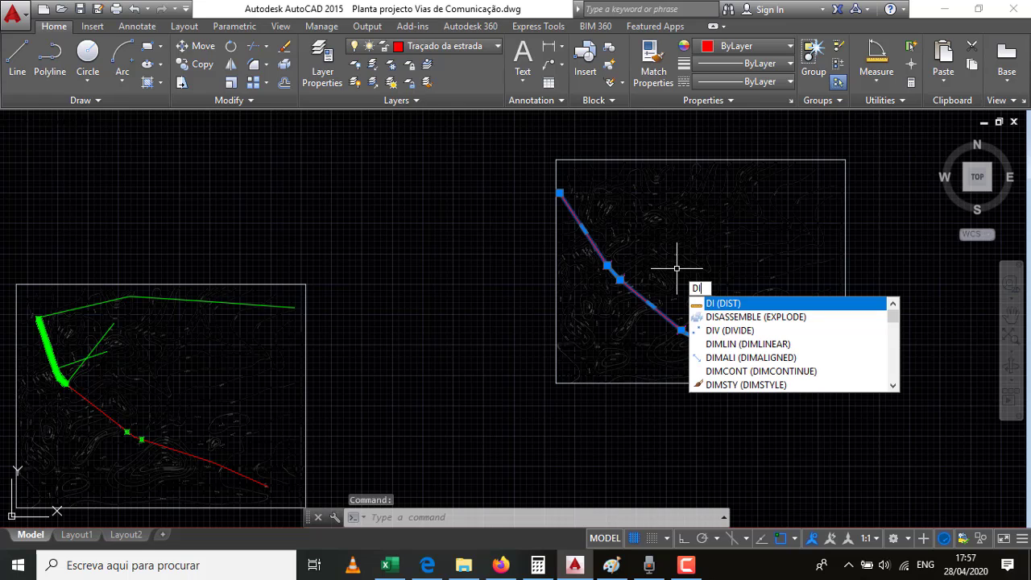
{"action": "type", "text": "V"}
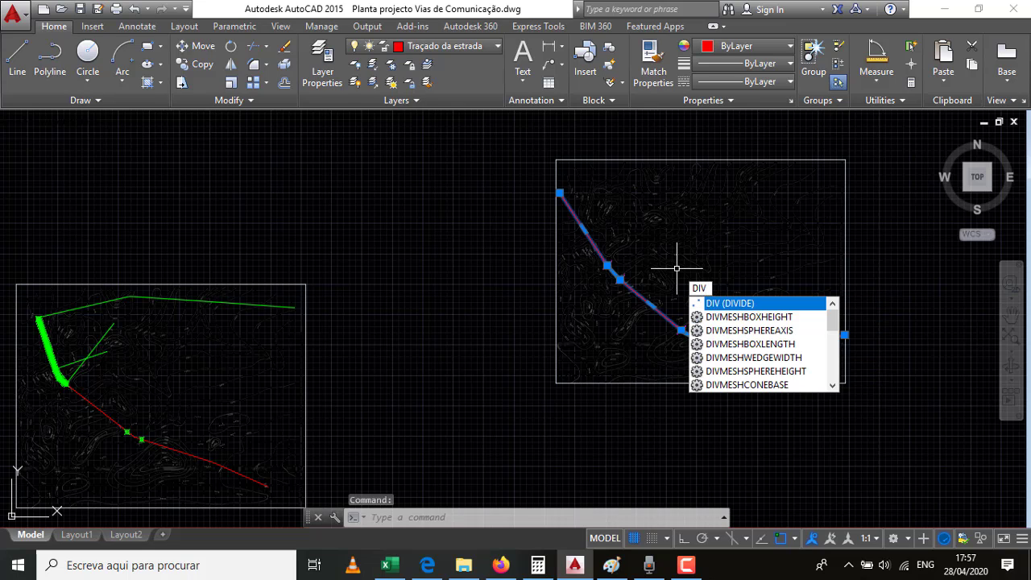
{"action": "key", "text": "Return"}
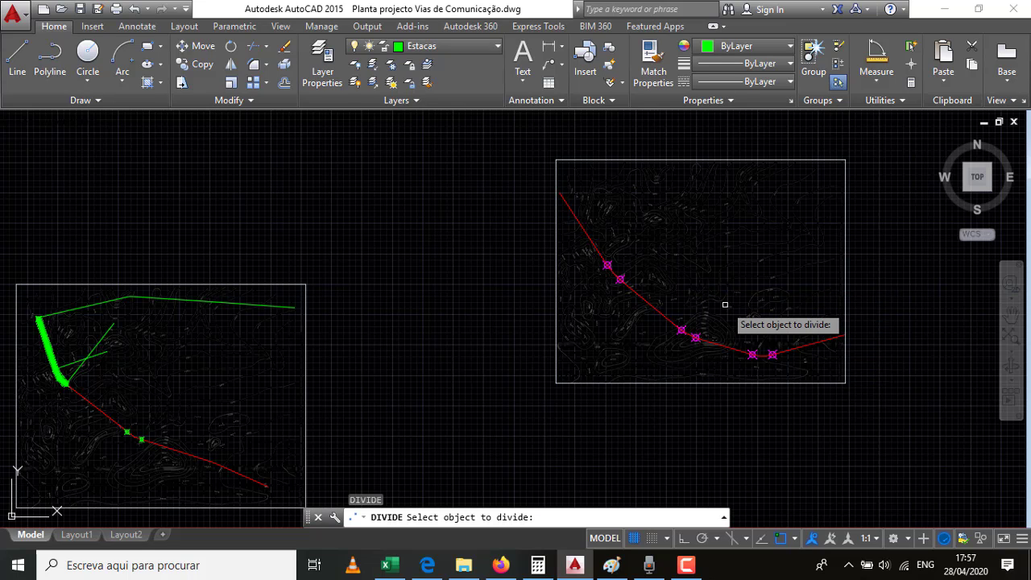
{"action": "left_click", "coordinate": [642, 296]}
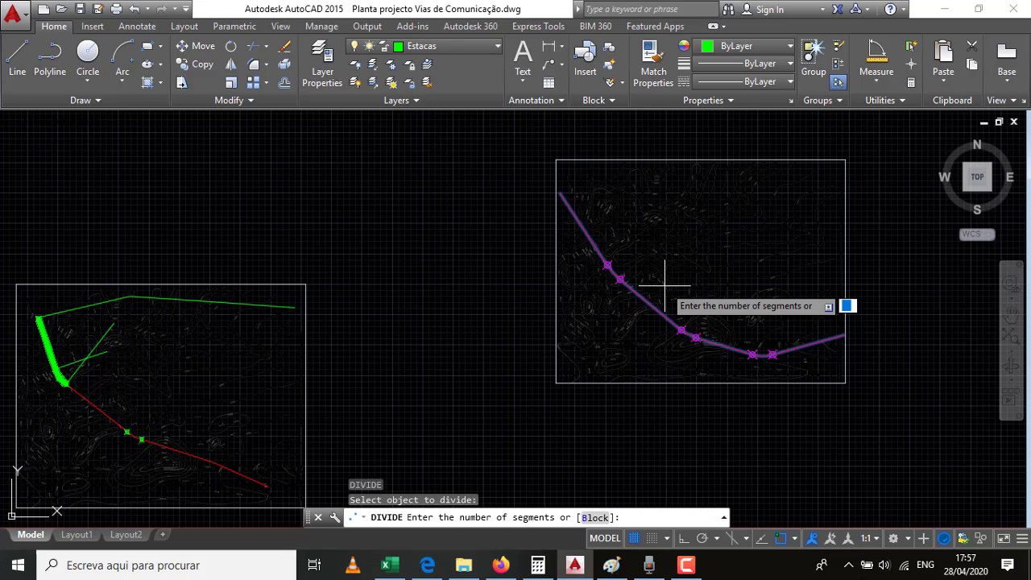
{"action": "left_click", "coordinate": [539, 568]}
{"action": "left_click", "coordinate": [539, 568]}
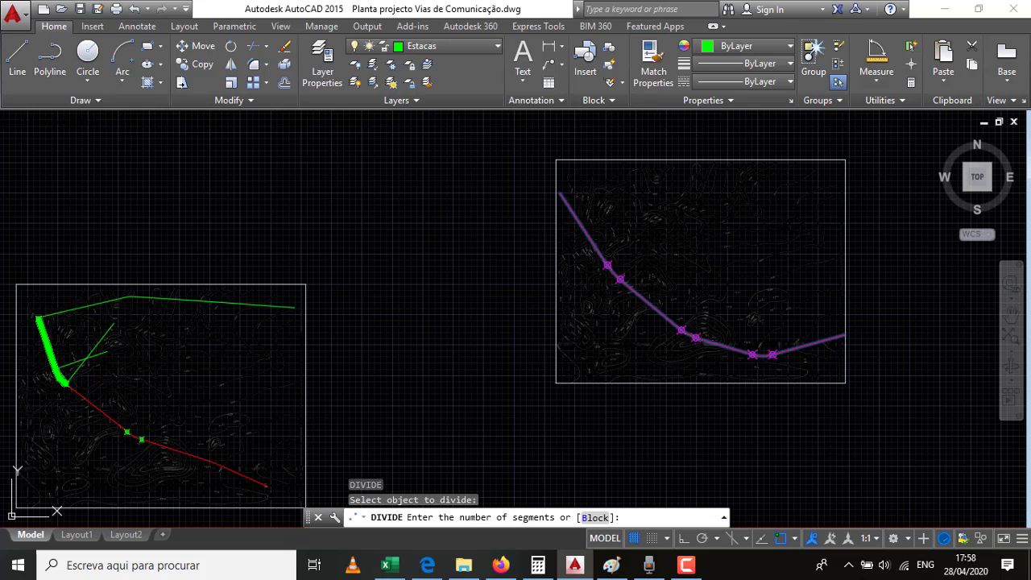
{"action": "key", "text": "Return"}
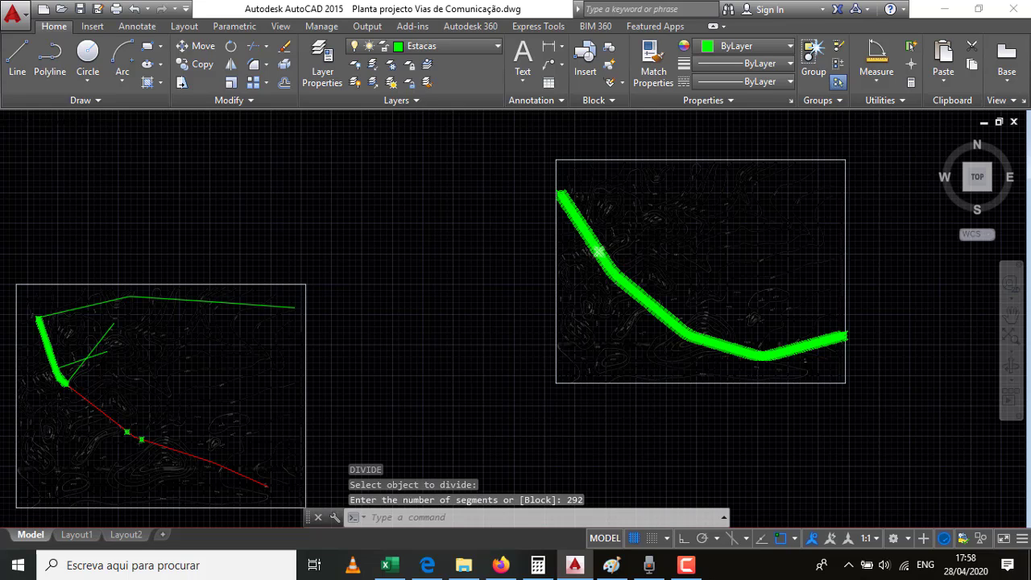
Change the point style to the plain dot, keeping the size relative to the screen.
{"action": "scroll", "coordinate": [556, 164], "scroll_direction": "up", "scroll_amount": 10}
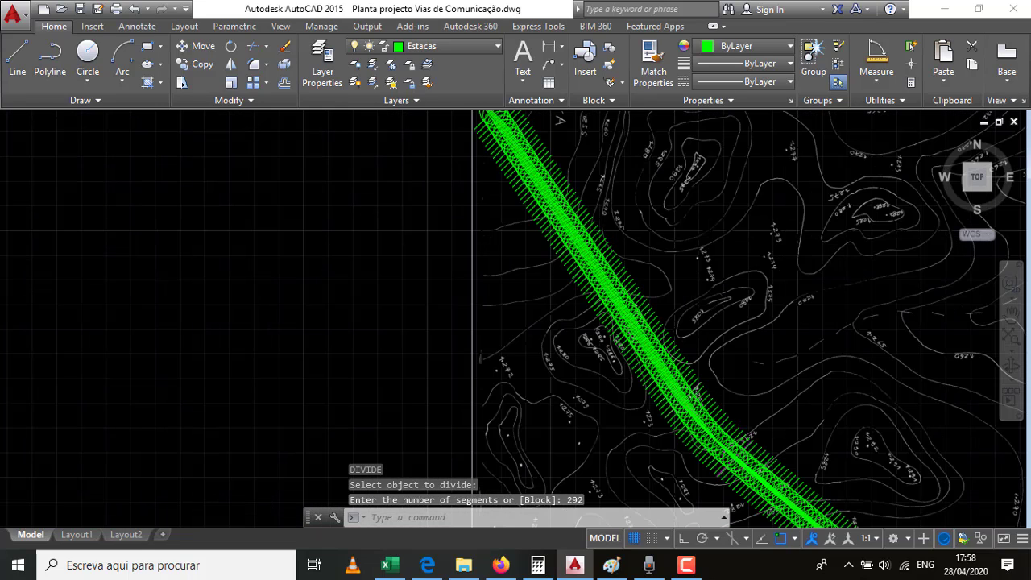
{"action": "scroll", "coordinate": [556, 165], "scroll_direction": "up", "scroll_amount": 2}
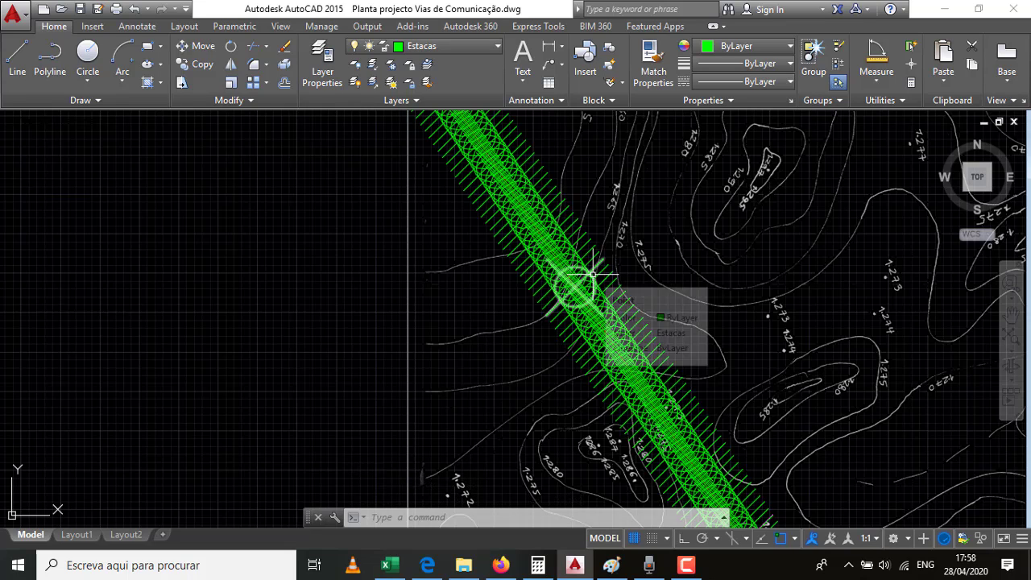
{"action": "type", "text": "dd"}
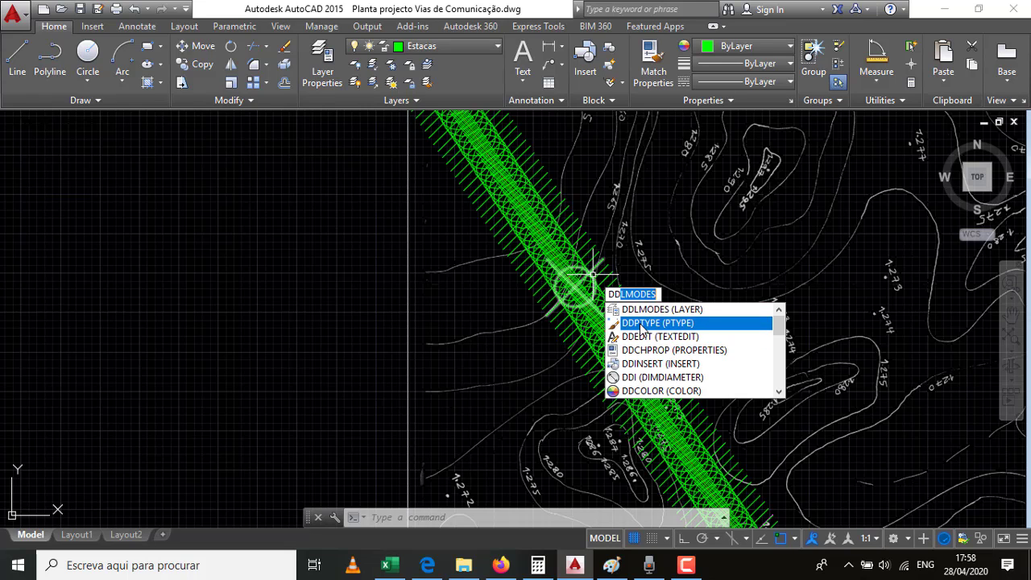
{"action": "left_click", "coordinate": [642, 323]}
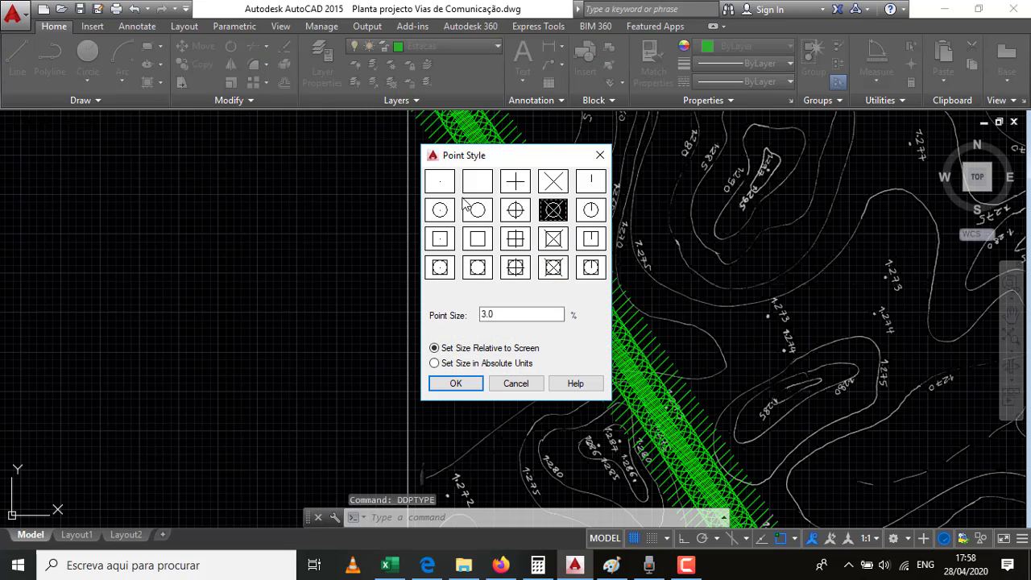
{"action": "left_click", "coordinate": [447, 185]}
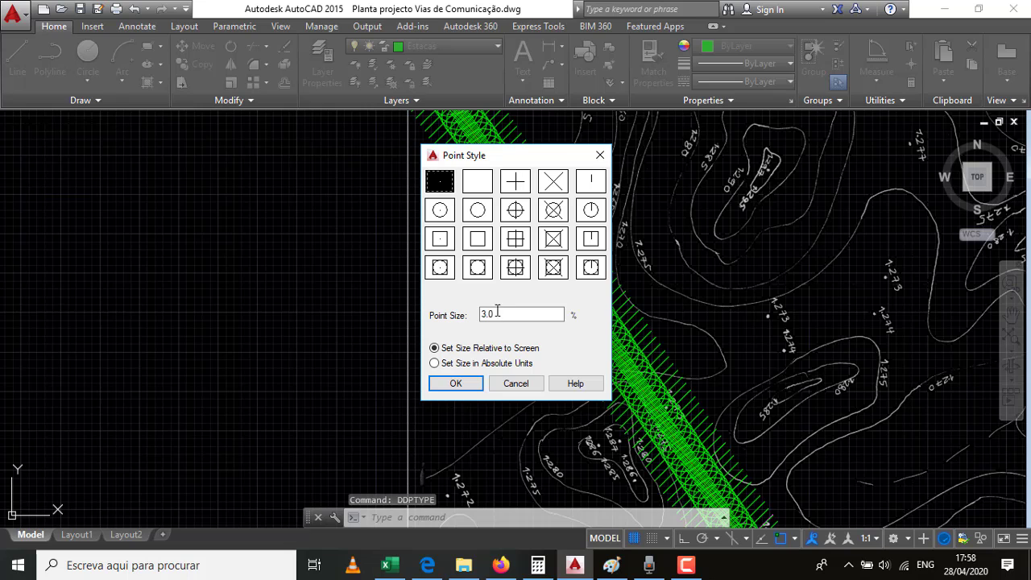
{"action": "left_click", "coordinate": [456, 383]}
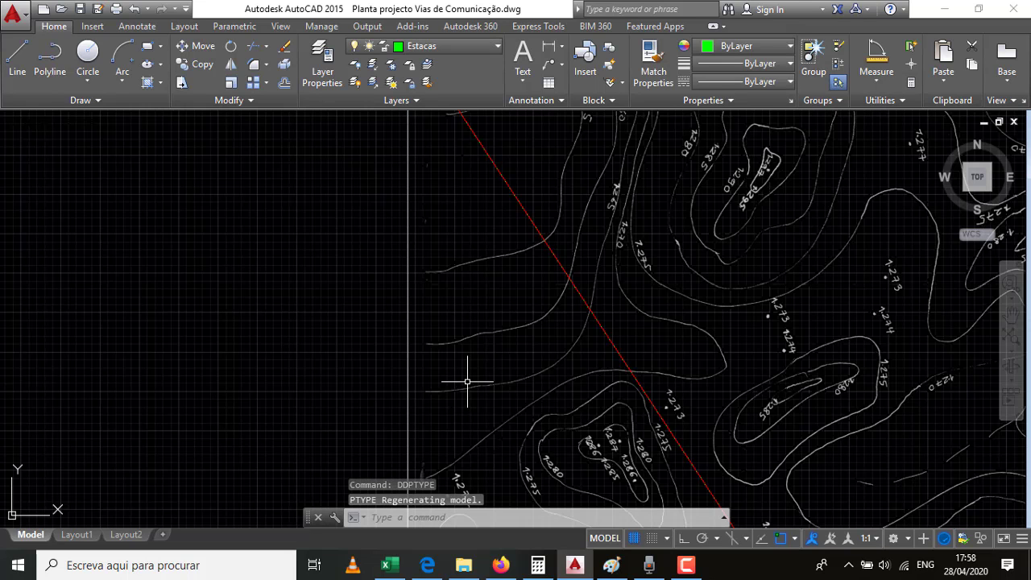
Measure the spacing between consecutive stakes at two places on the alignment's first straight.
{"action": "scroll", "coordinate": [531, 213], "scroll_direction": "up", "scroll_amount": 5}
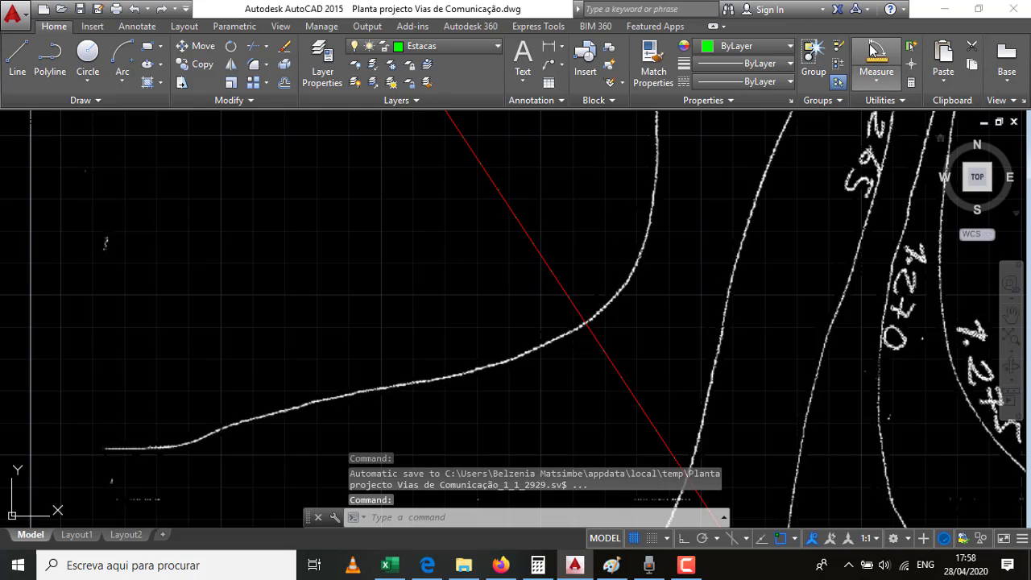
{"action": "left_click", "coordinate": [876, 57]}
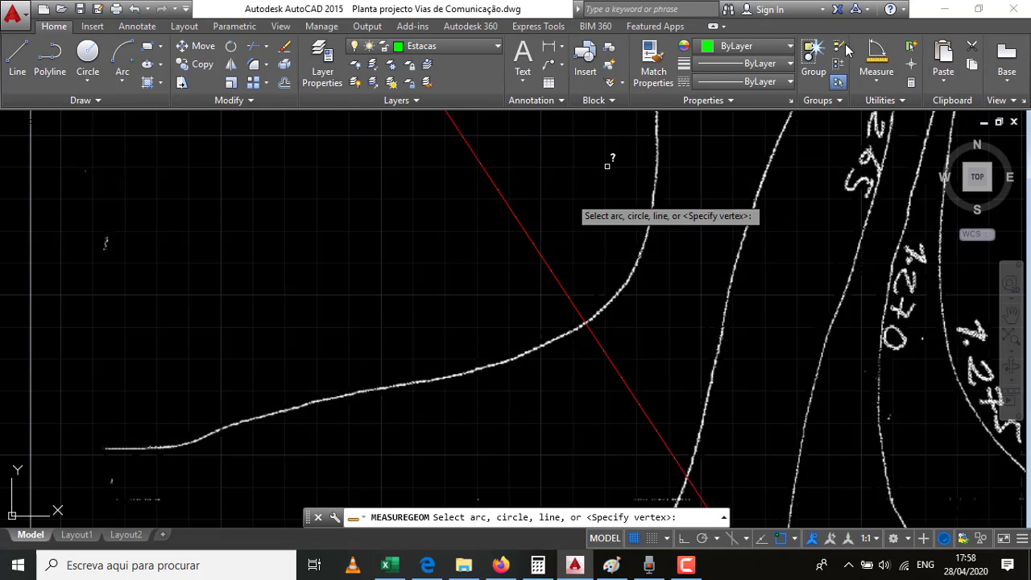
{"action": "left_click", "coordinate": [882, 81]}
{"action": "left_click", "coordinate": [886, 107]}
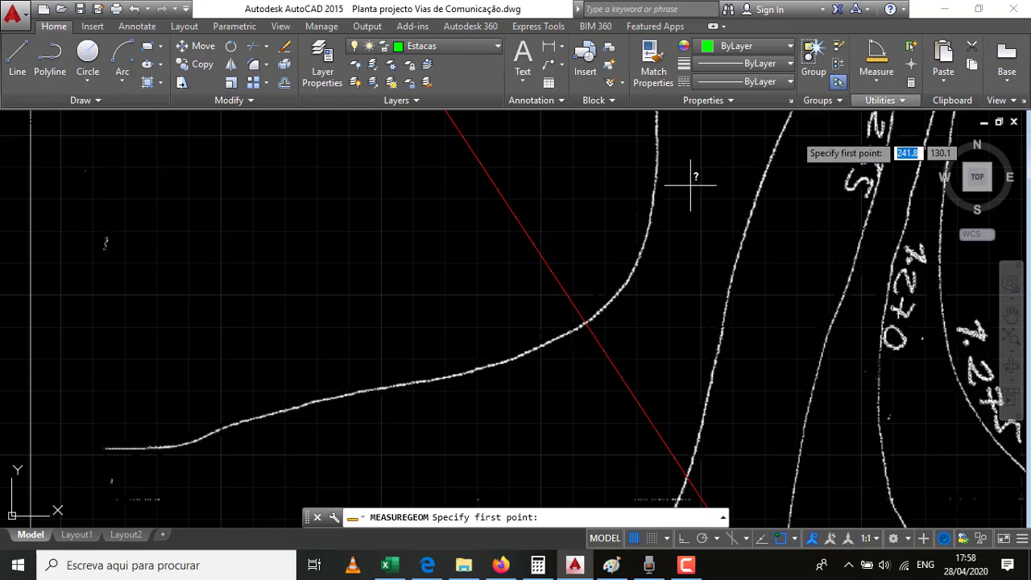
{"action": "left_click", "coordinate": [516, 215]}
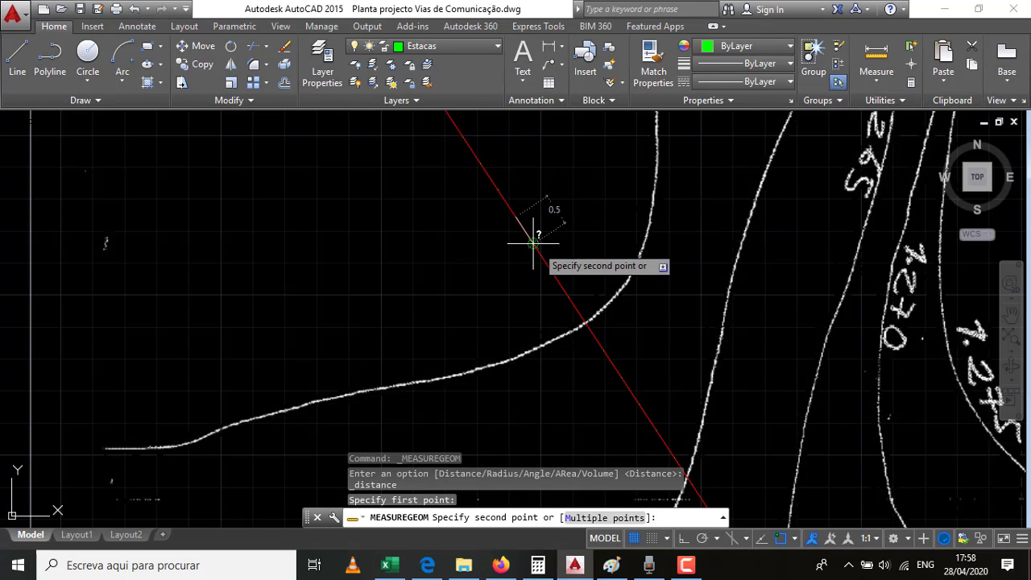
{"action": "left_click", "coordinate": [536, 241]}
{"action": "key", "text": "Escape"}
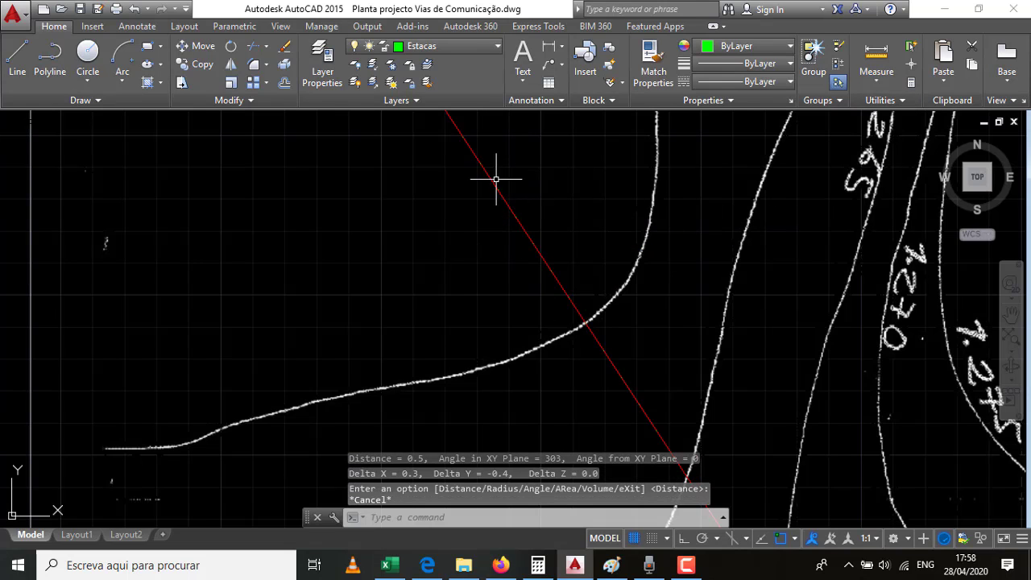
{"action": "key", "text": "Return"}
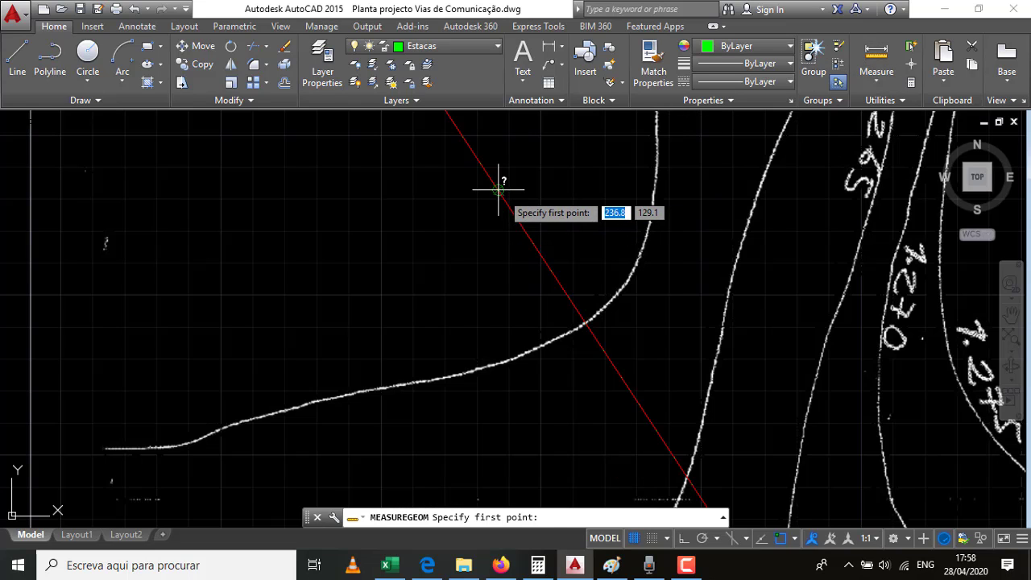
{"action": "left_click", "coordinate": [497, 190]}
{"action": "left_click", "coordinate": [513, 216]}
{"action": "key", "text": "Escape"}
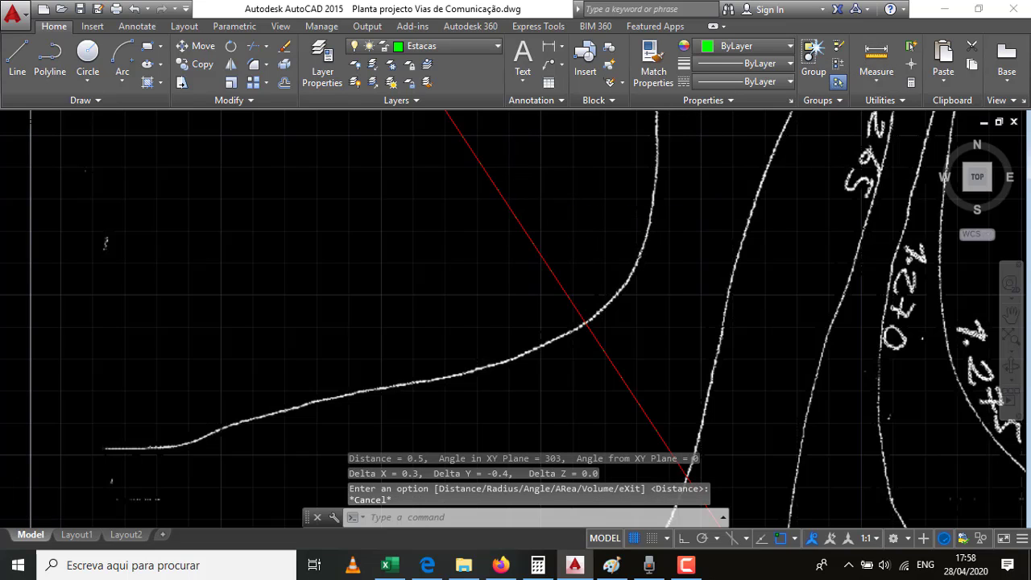
Check the stake spacing near the alignment's far end at the map's east border with a distance measurement.
{"action": "scroll", "coordinate": [564, 306], "scroll_direction": "down", "scroll_amount": 5}
{"action": "scroll", "coordinate": [374, 447], "scroll_direction": "down", "scroll_amount": 5}
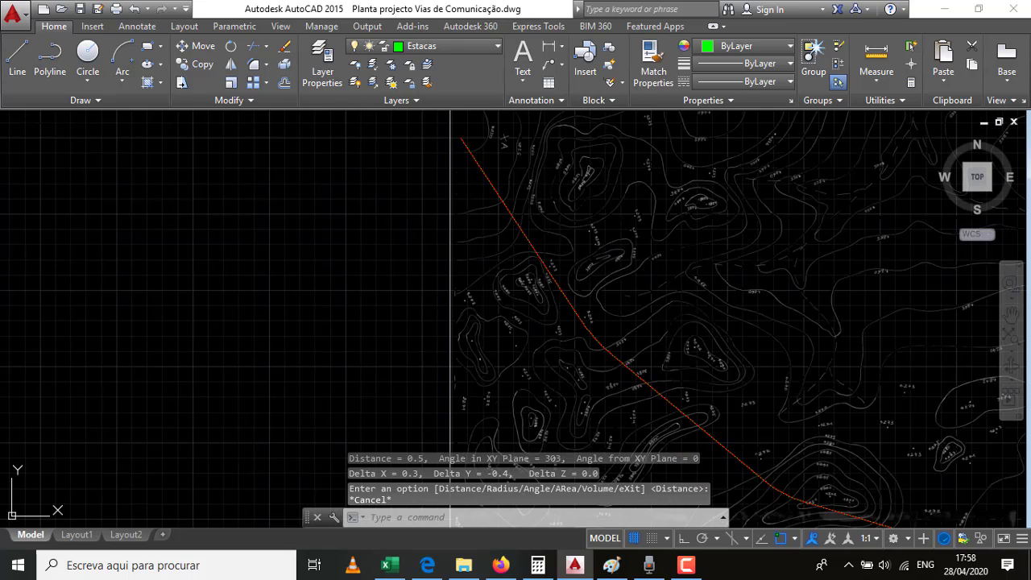
{"action": "scroll", "coordinate": [636, 274], "scroll_direction": "down", "scroll_amount": 3}
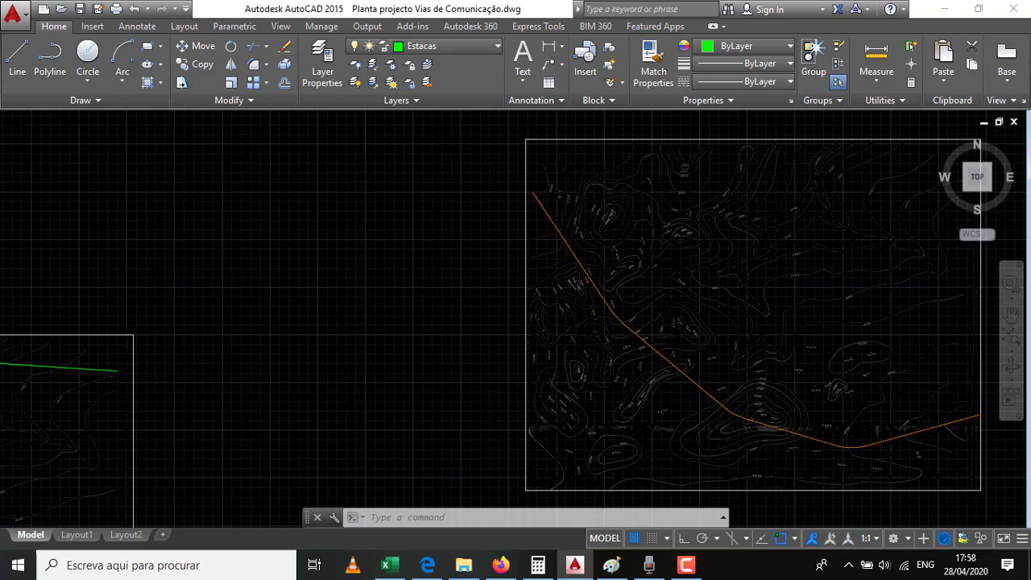
{"action": "scroll", "coordinate": [983, 410], "scroll_direction": "up", "scroll_amount": 5}
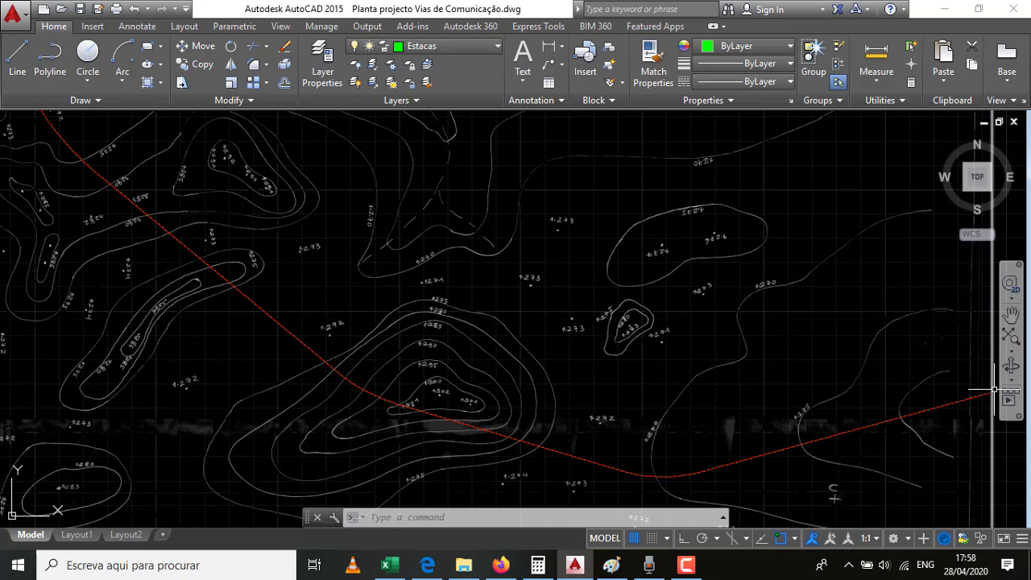
{"action": "scroll", "coordinate": [987, 398], "scroll_direction": "up", "scroll_amount": 6}
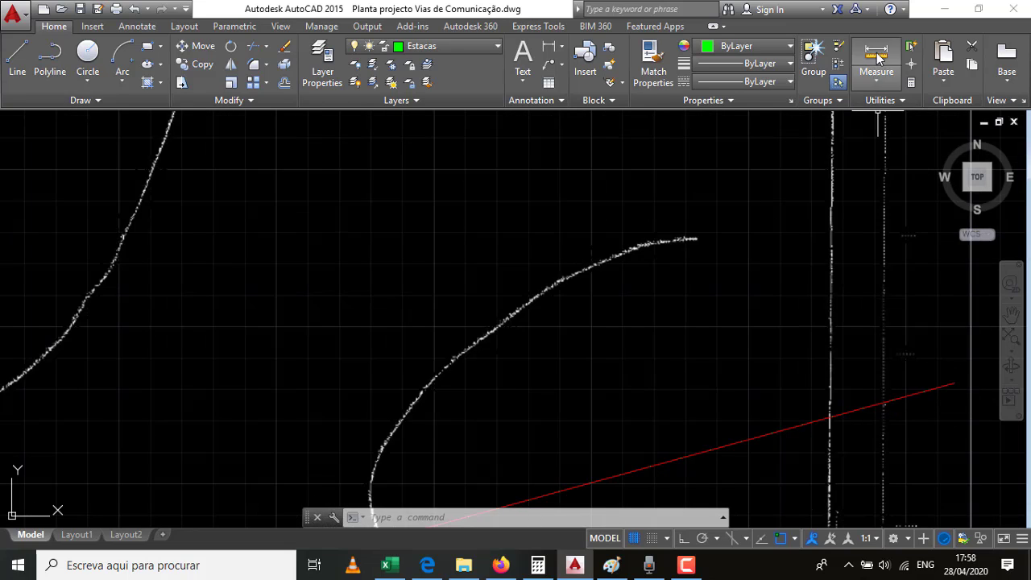
{"action": "left_click", "coordinate": [878, 51]}
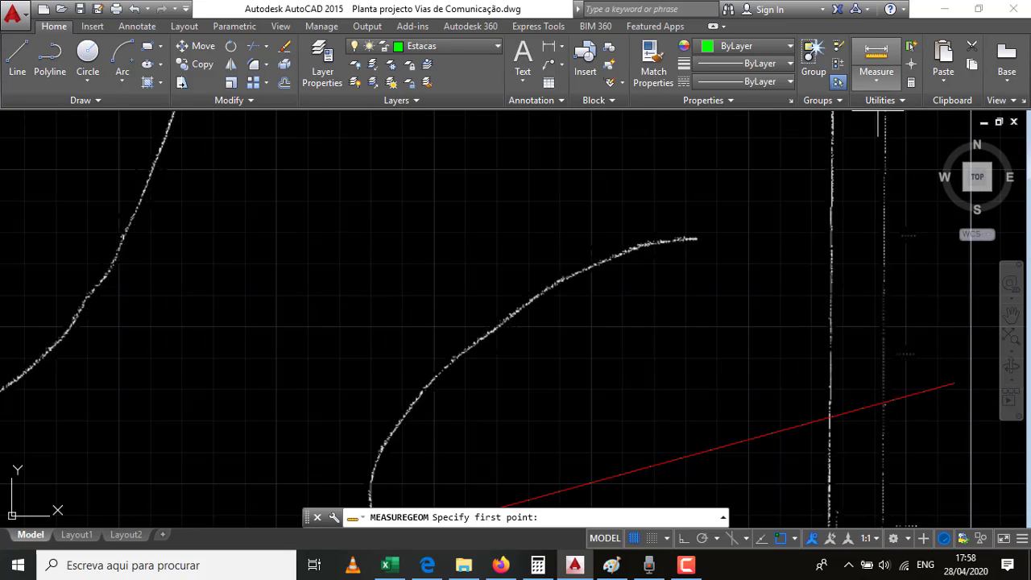
{"action": "left_click", "coordinate": [925, 392]}
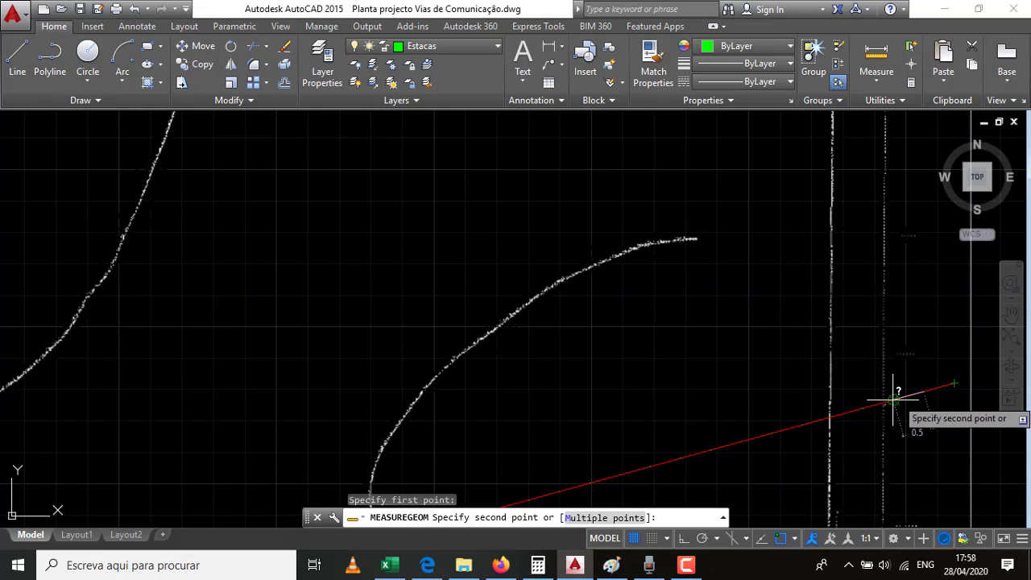
{"action": "key", "text": "Escape"}
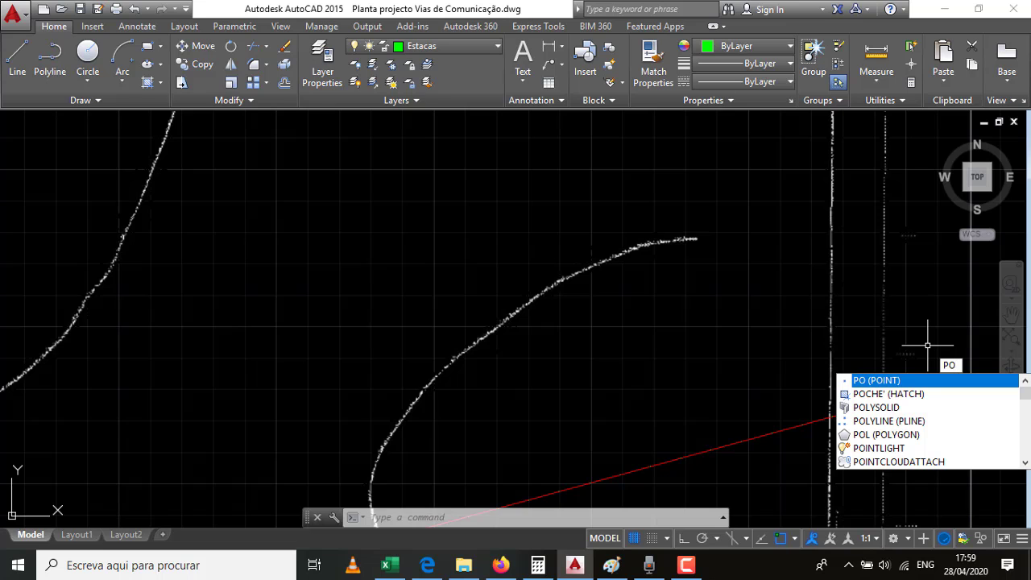
Place a stake point at the alignment's east endpoint with the Point command.
{"action": "key", "text": "Return"}
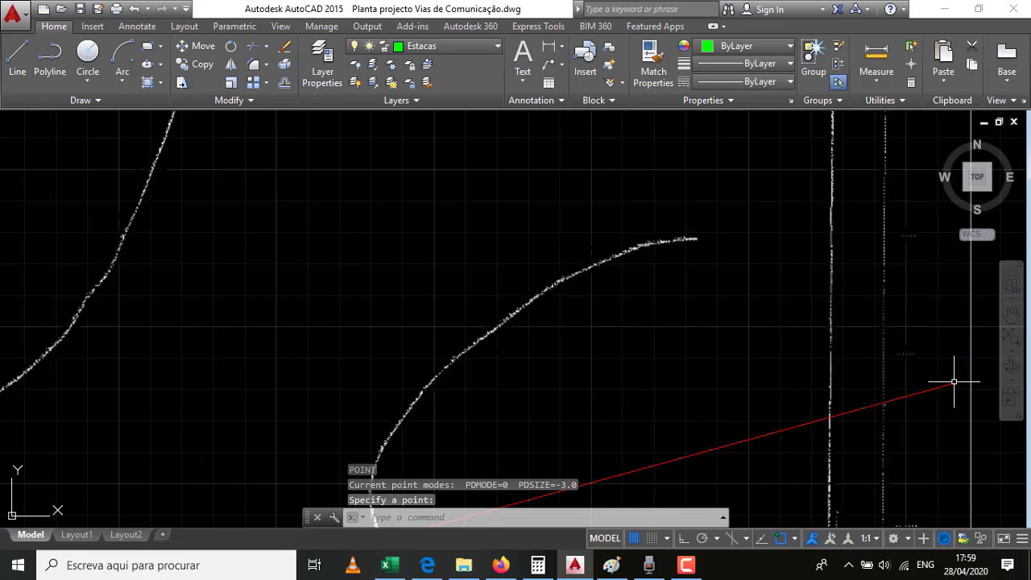
{"action": "scroll", "coordinate": [805, 343], "scroll_direction": "down", "scroll_amount": 6}
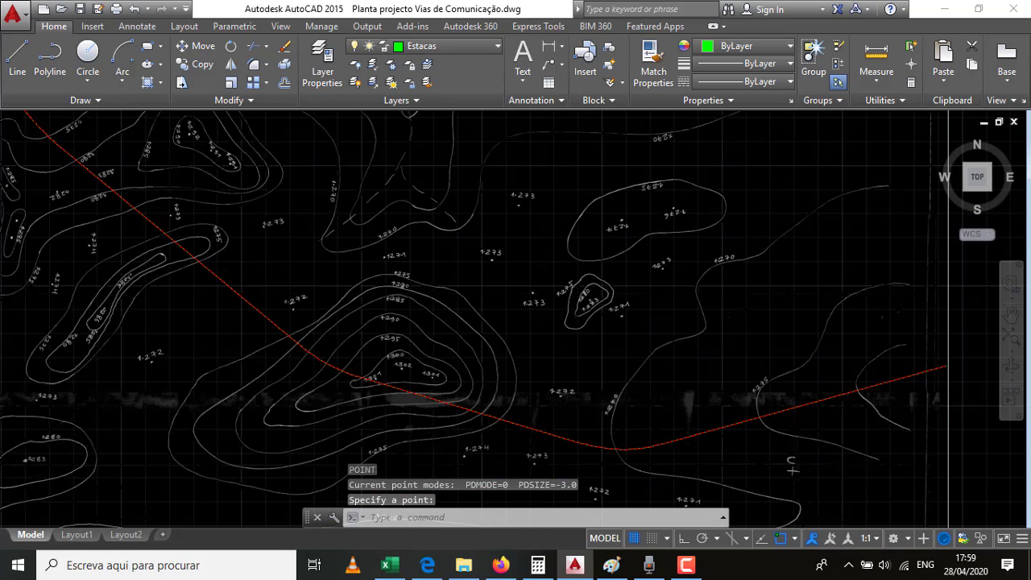
{"action": "scroll", "coordinate": [792, 468], "scroll_direction": "down", "scroll_amount": 4}
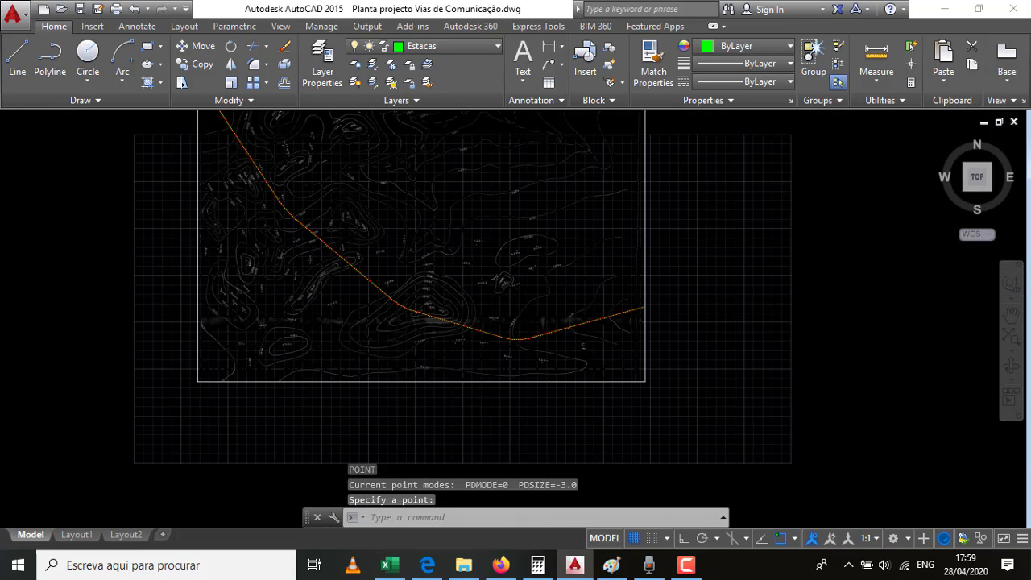
{"action": "scroll", "coordinate": [477, 325], "scroll_direction": "down", "scroll_amount": 2}
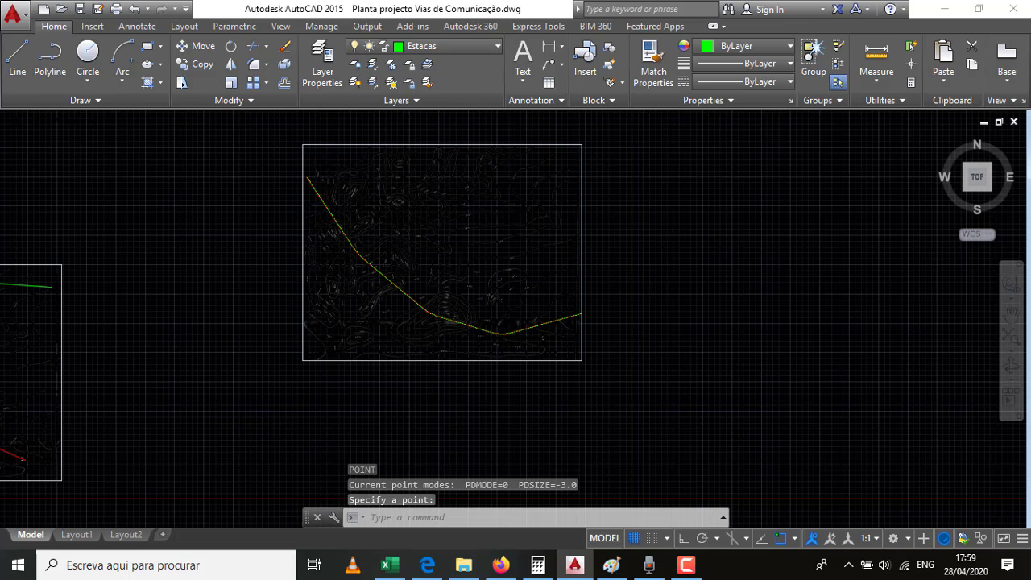
Place a stake point at the alignment's northwest start point near marker A with the Point command.
{"action": "scroll", "coordinate": [250, 229], "scroll_direction": "down", "scroll_amount": 2}
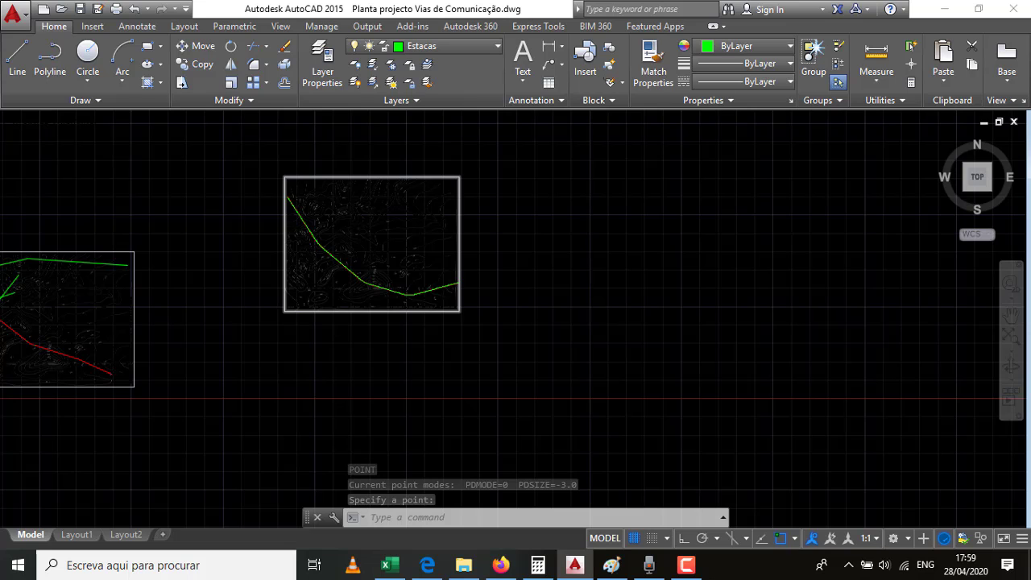
{"action": "scroll", "coordinate": [284, 186], "scroll_direction": "up", "scroll_amount": 2}
{"action": "scroll", "coordinate": [288, 196], "scroll_direction": "up", "scroll_amount": 4}
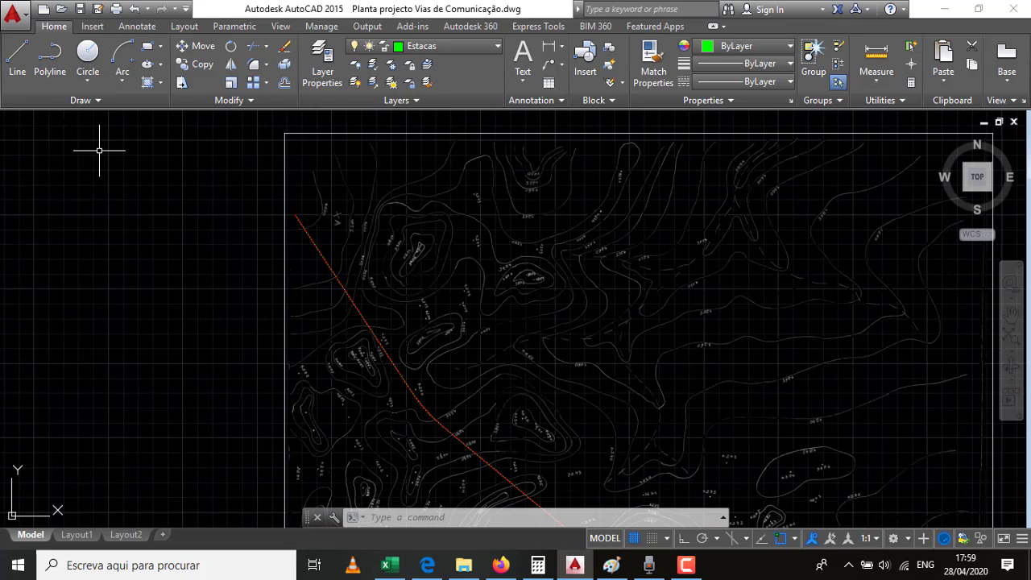
{"action": "scroll", "coordinate": [296, 214], "scroll_direction": "up", "scroll_amount": 5}
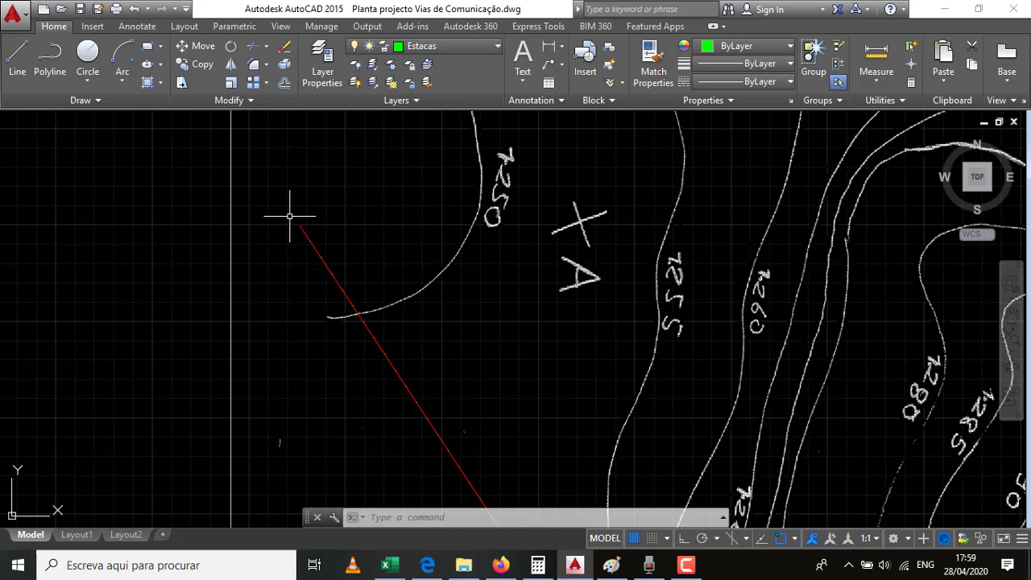
{"action": "type", "text": "po"}
{"action": "key", "text": "Return"}
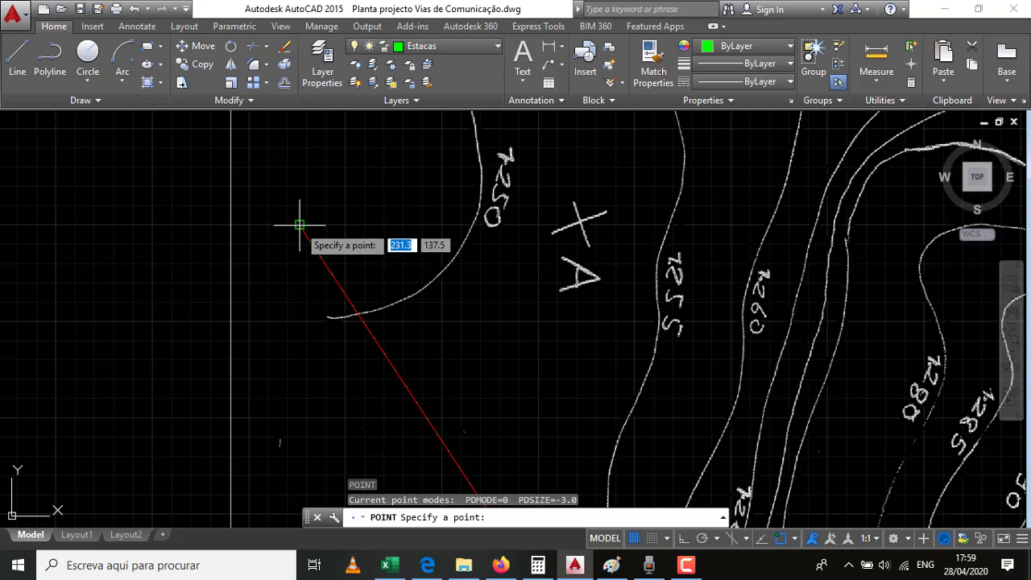
{"action": "scroll", "coordinate": [388, 195], "scroll_direction": "down", "scroll_amount": 9}
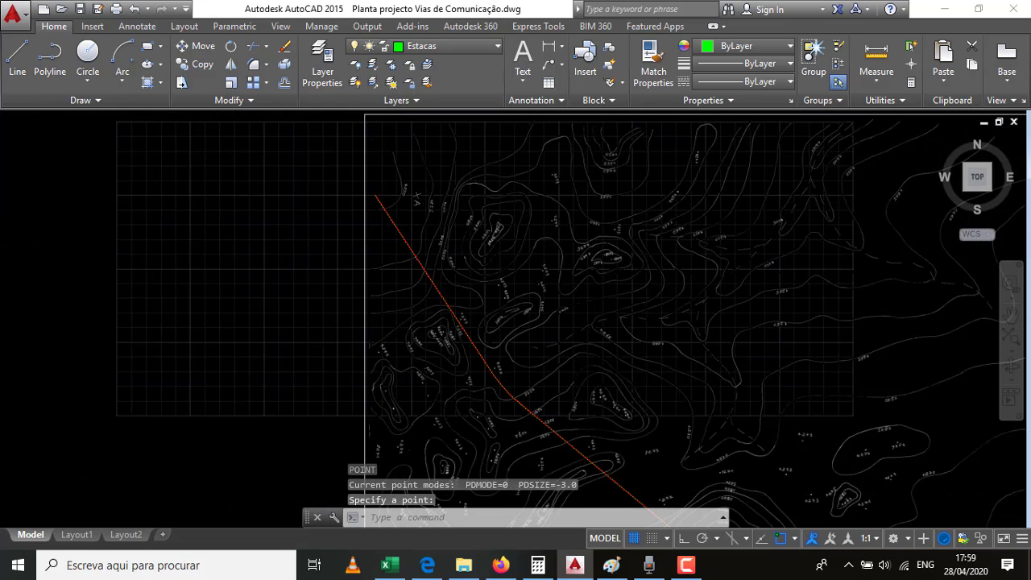
Examine the alignment as a whole and around its first curve, checking how the stakes show up on the map.
{"action": "scroll", "coordinate": [435, 233], "scroll_direction": "down", "scroll_amount": 2}
{"action": "scroll", "coordinate": [514, 352], "scroll_direction": "down", "scroll_amount": 2}
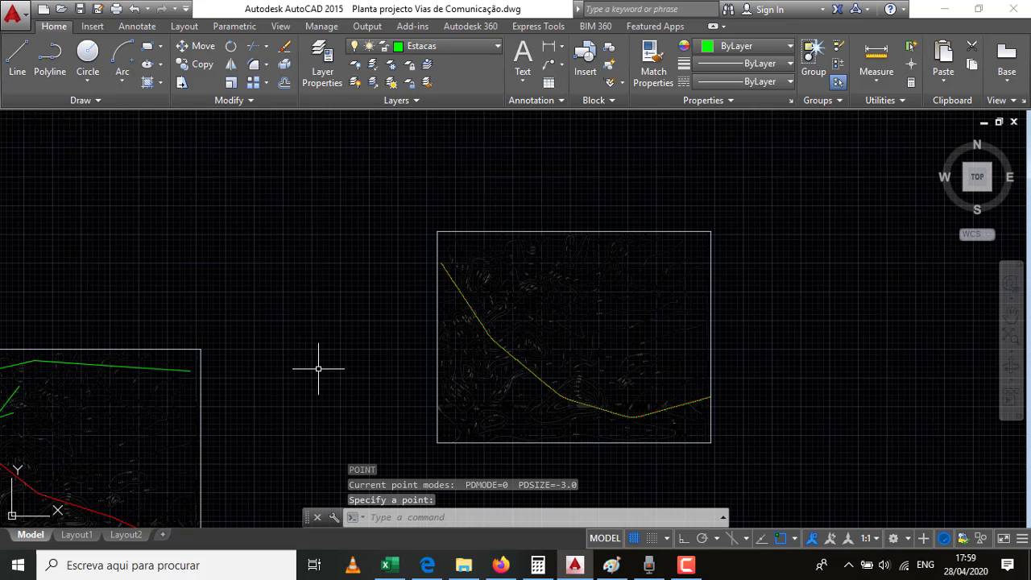
{"action": "scroll", "coordinate": [500, 346], "scroll_direction": "up", "scroll_amount": 2}
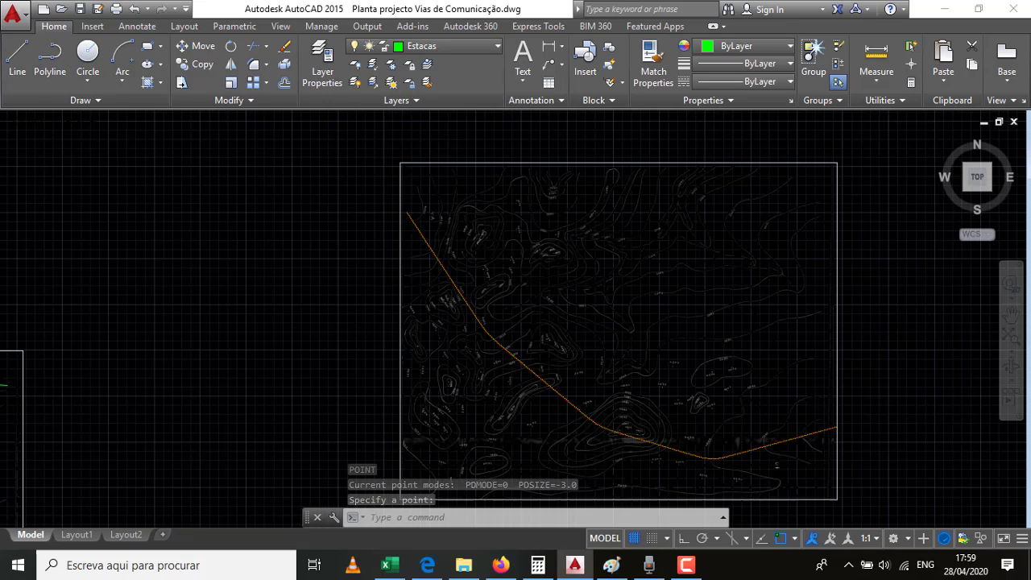
{"action": "scroll", "coordinate": [480, 345], "scroll_direction": "up", "scroll_amount": 2}
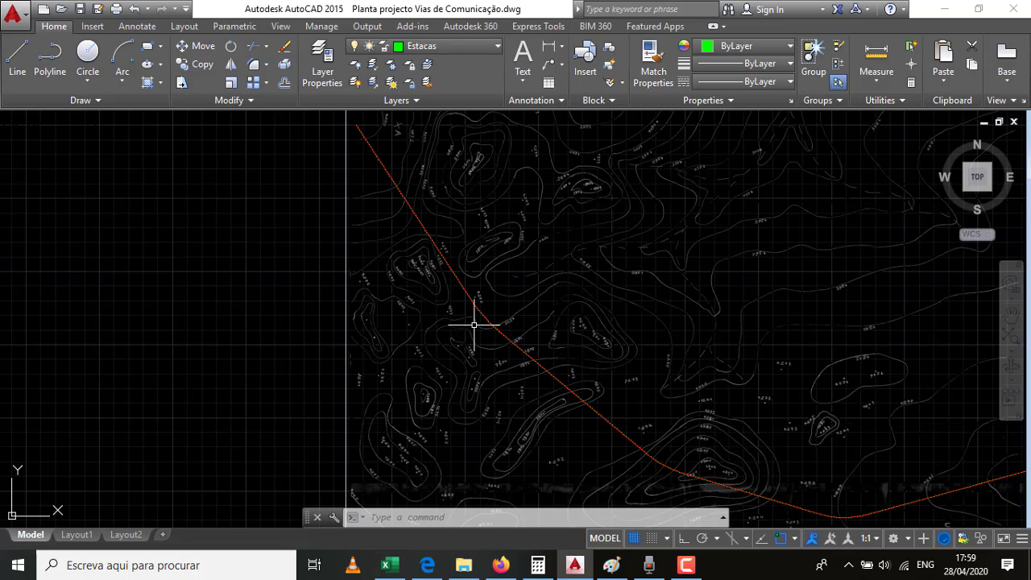
{"action": "scroll", "coordinate": [480, 345], "scroll_direction": "up", "scroll_amount": 5}
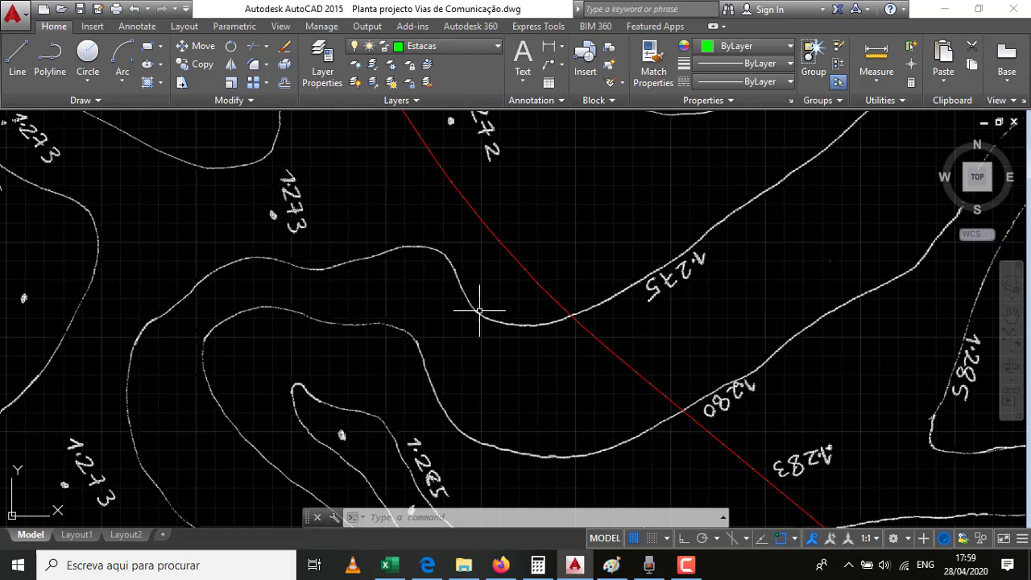
{"action": "scroll", "coordinate": [538, 328], "scroll_direction": "down", "scroll_amount": 6}
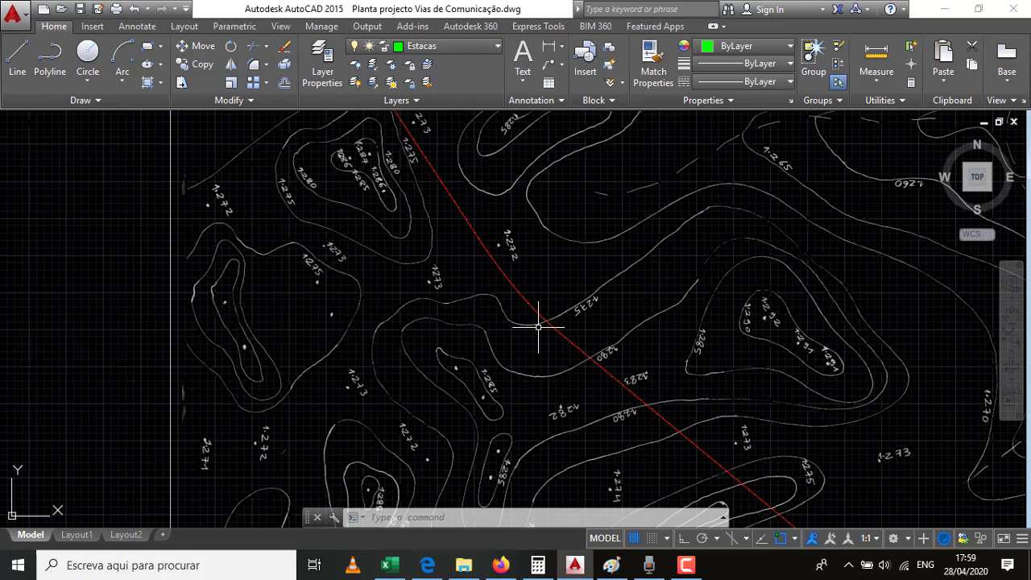
{"action": "scroll", "coordinate": [538, 326], "scroll_direction": "down", "scroll_amount": 2}
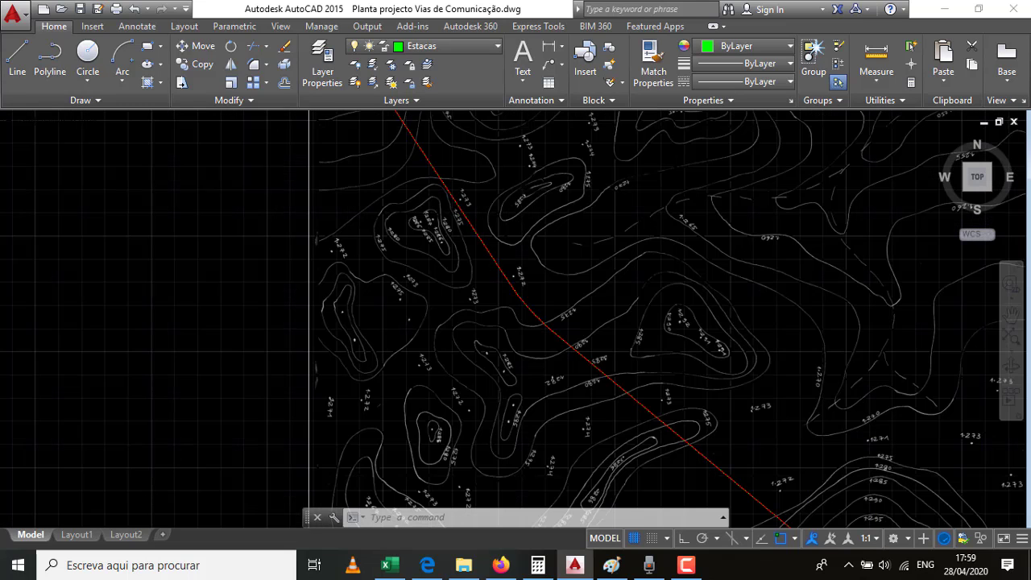
{"action": "scroll", "coordinate": [537, 333], "scroll_direction": "down", "scroll_amount": 2}
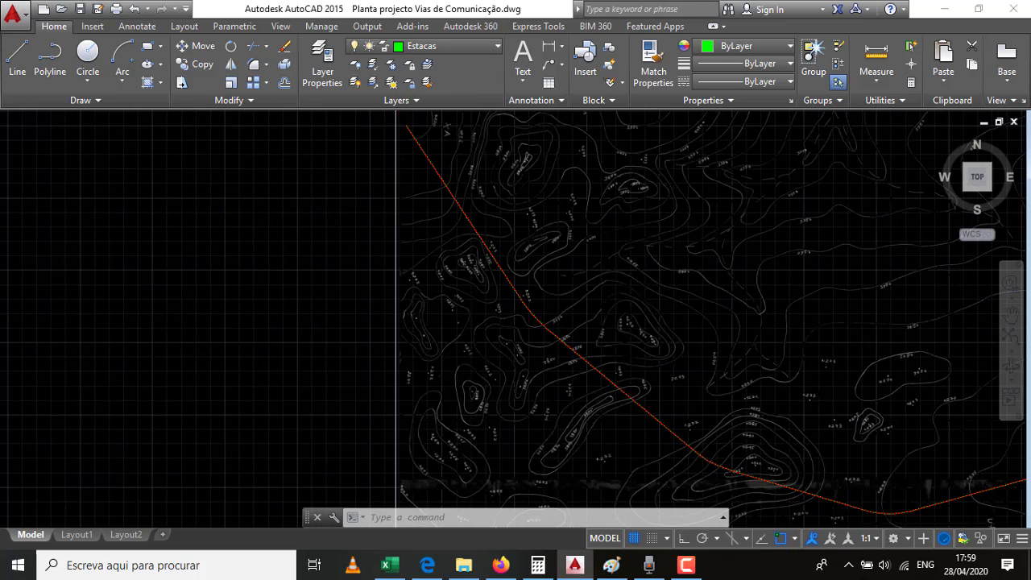
Change the point style to the plus sign, keeping the size relative to the screen, and regenerate the drawing.
{"action": "scroll", "coordinate": [495, 278], "scroll_direction": "up", "scroll_amount": 3}
{"action": "scroll", "coordinate": [493, 274], "scroll_direction": "up", "scroll_amount": 1}
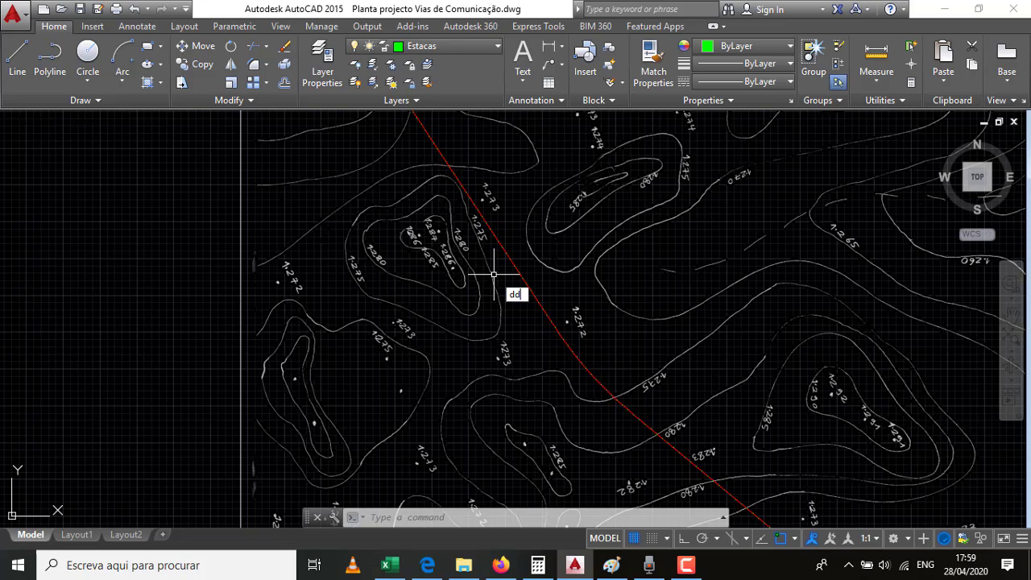
{"action": "type", "text": "l"}
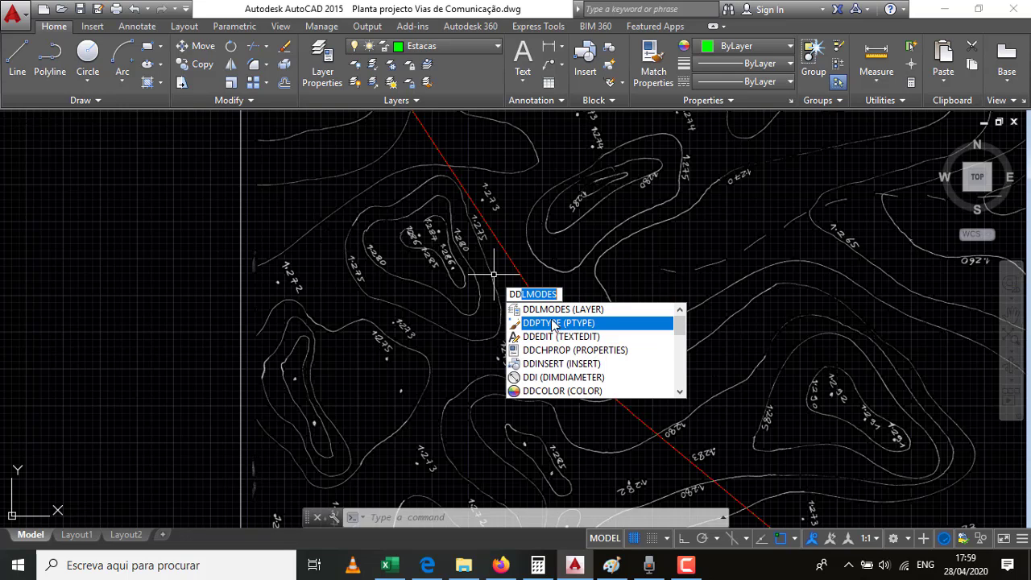
{"action": "left_click", "coordinate": [547, 324]}
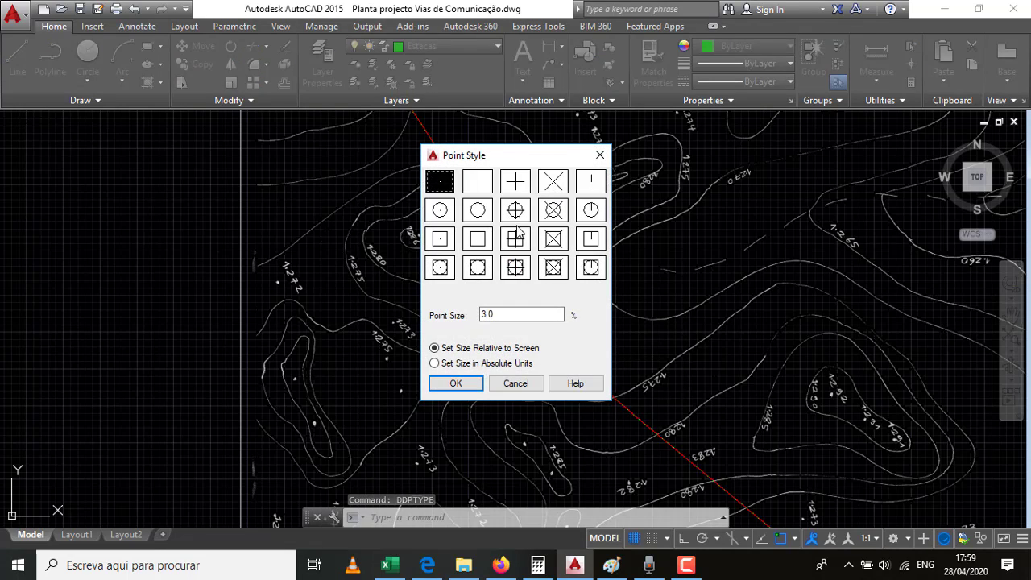
{"action": "left_click", "coordinate": [518, 183]}
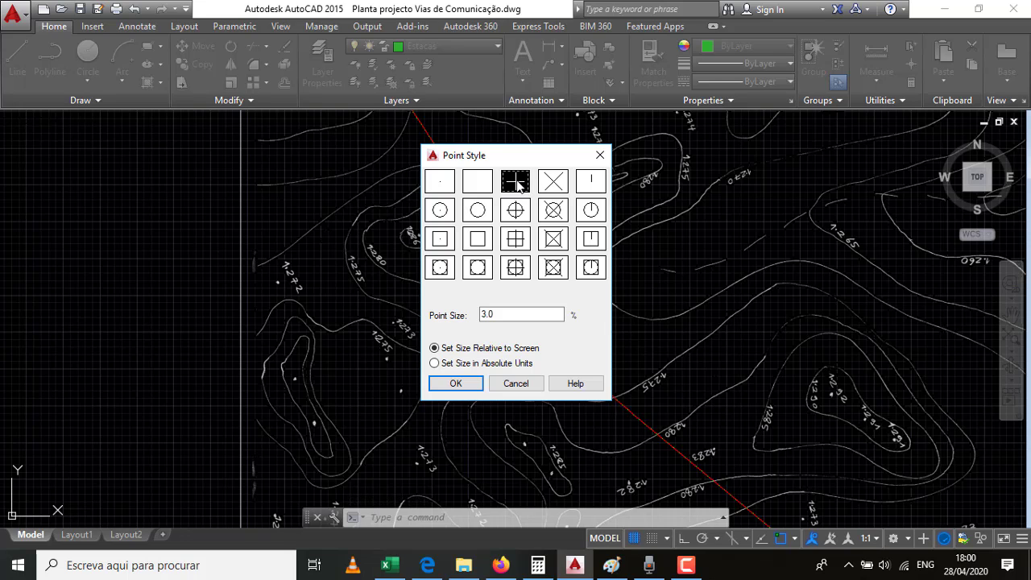
{"action": "left_click", "coordinate": [469, 384]}
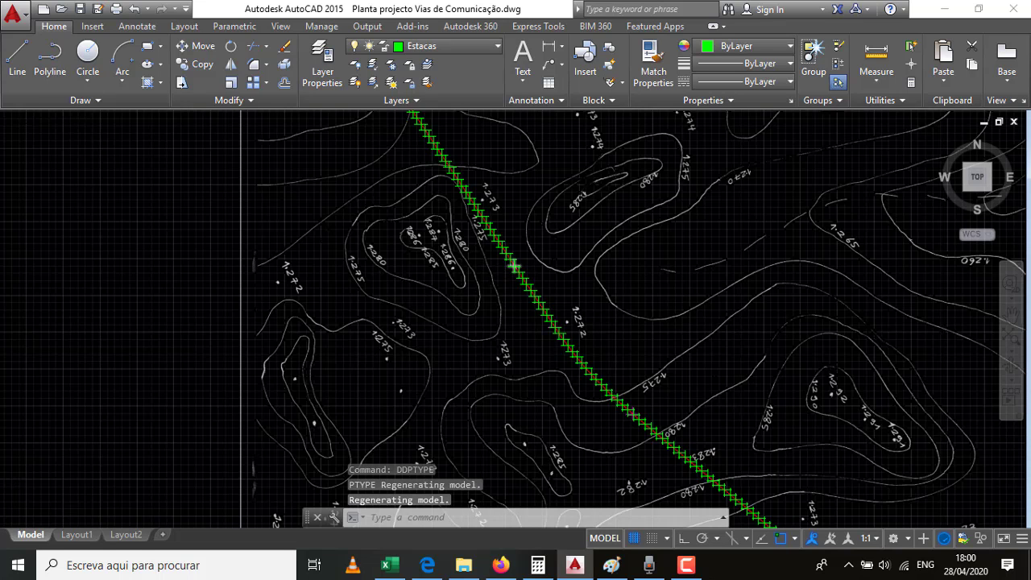
{"action": "scroll", "coordinate": [509, 267], "scroll_direction": "up", "scroll_amount": 4}
{"action": "scroll", "coordinate": [509, 272], "scroll_direction": "up", "scroll_amount": 2}
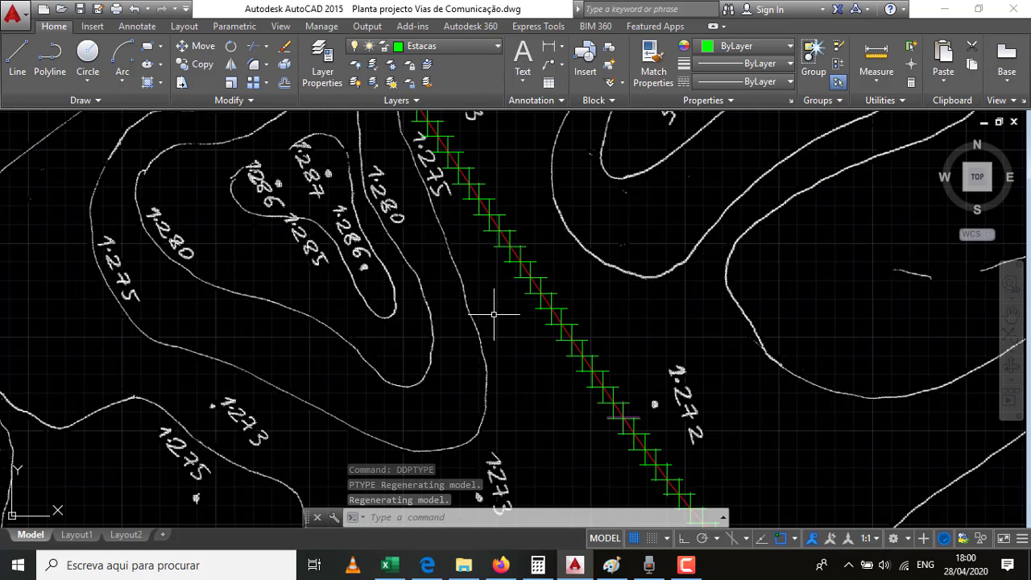
{"action": "type", "text": "re"}
{"action": "key", "text": "Return"}
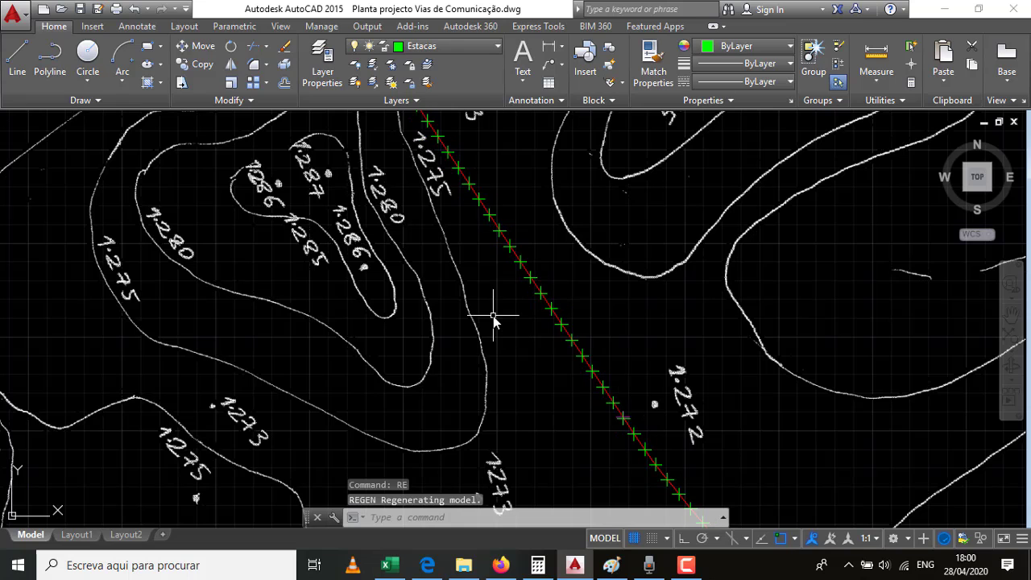
Check the distance from the magenta point before the first curve to the nearest green stake.
{"action": "scroll", "coordinate": [626, 419], "scroll_direction": "up", "scroll_amount": 6}
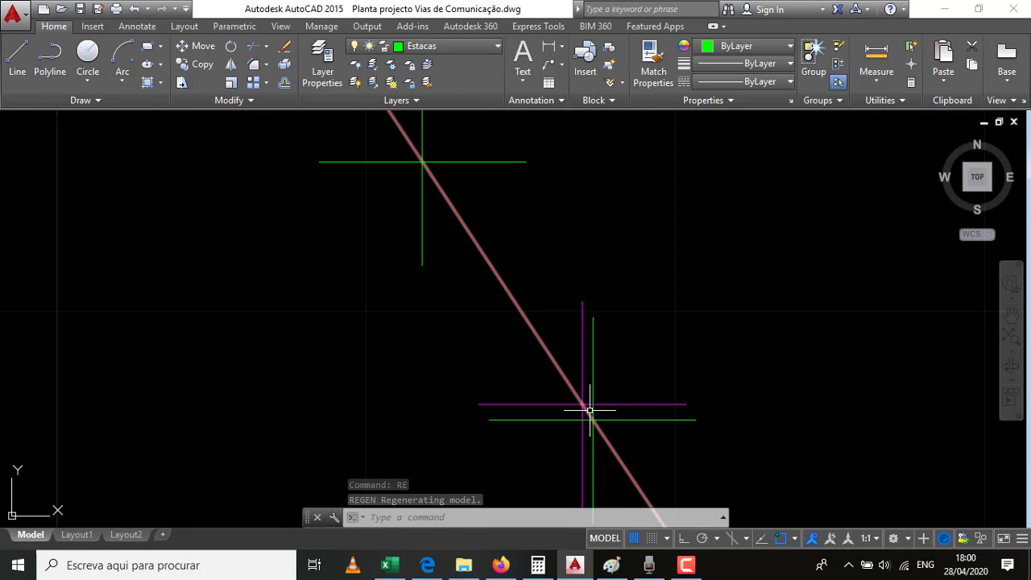
{"action": "left_click", "coordinate": [886, 61]}
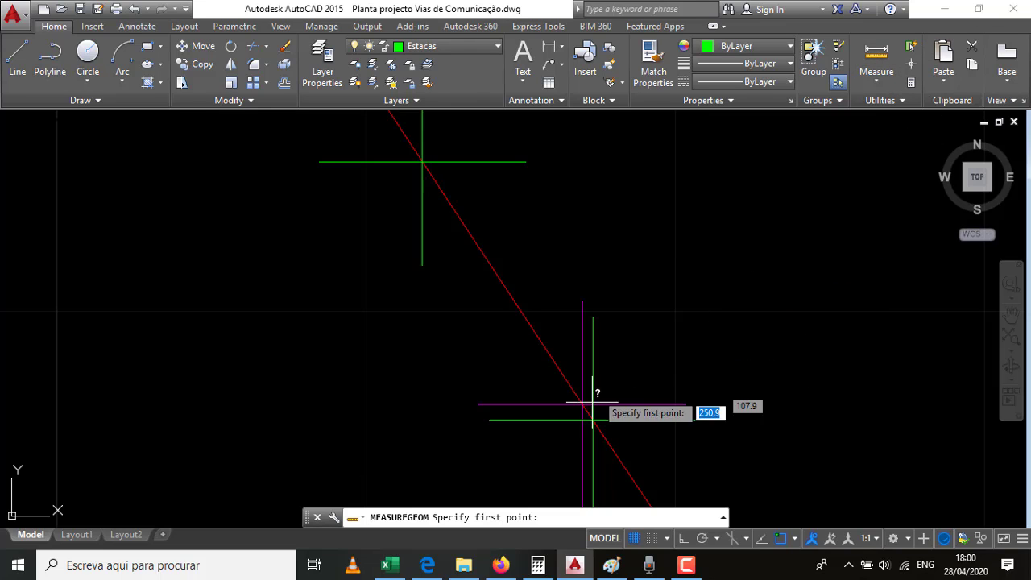
{"action": "left_click", "coordinate": [584, 404]}
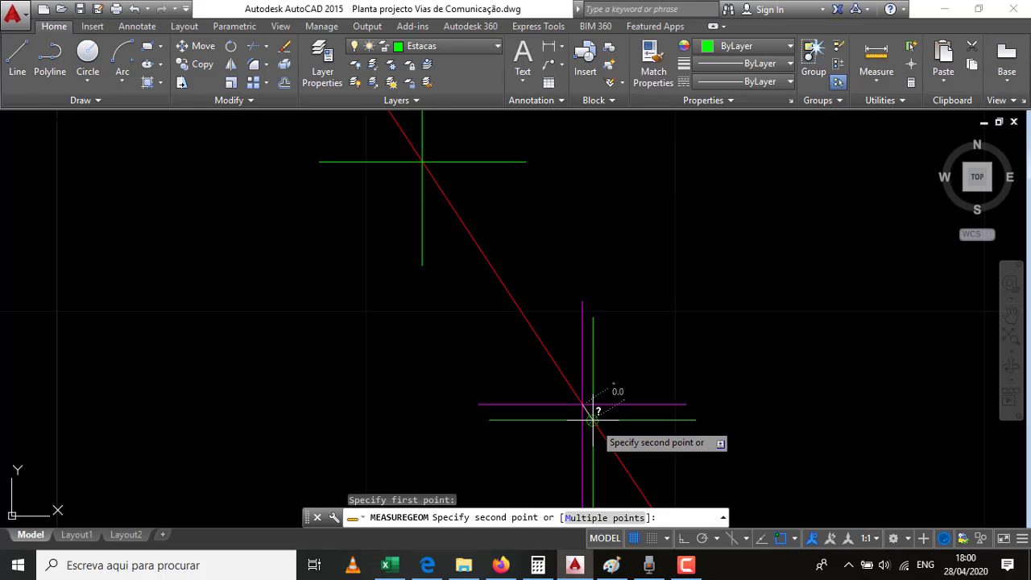
{"action": "key", "text": "Escape"}
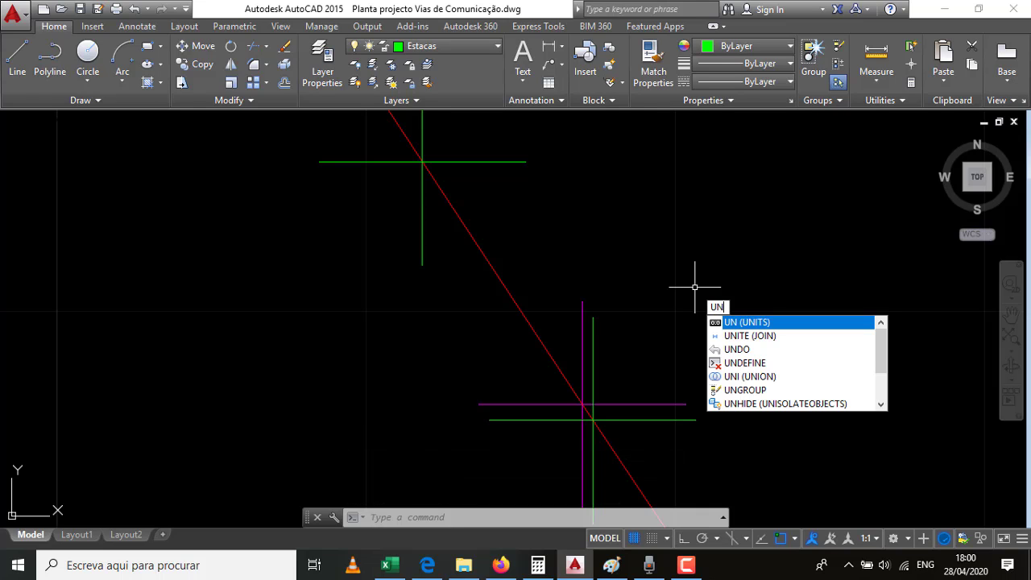
Set the drawing units' length precision to two decimal places (0.00).
{"action": "left_click", "coordinate": [767, 325]}
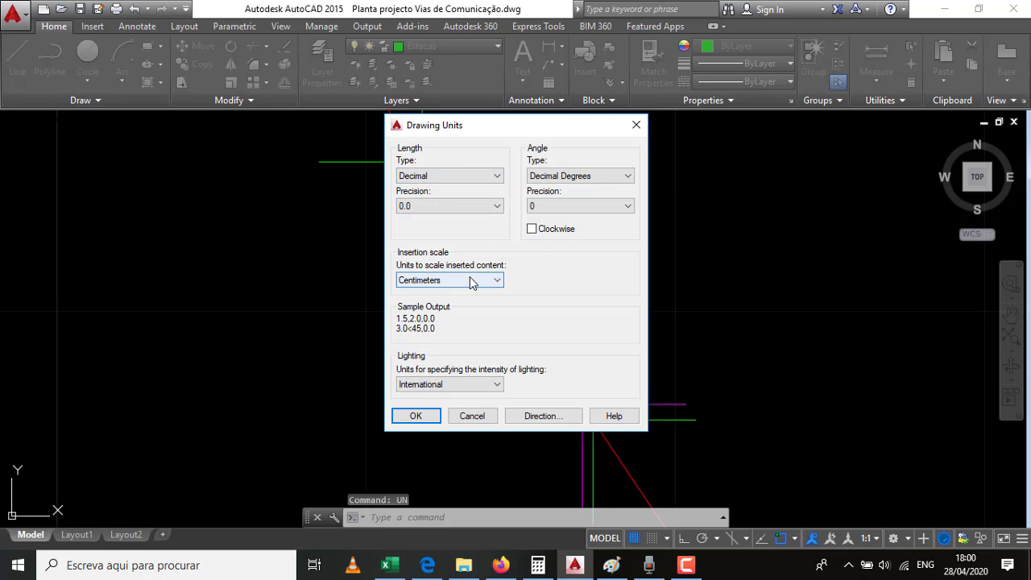
{"action": "left_click", "coordinate": [495, 206]}
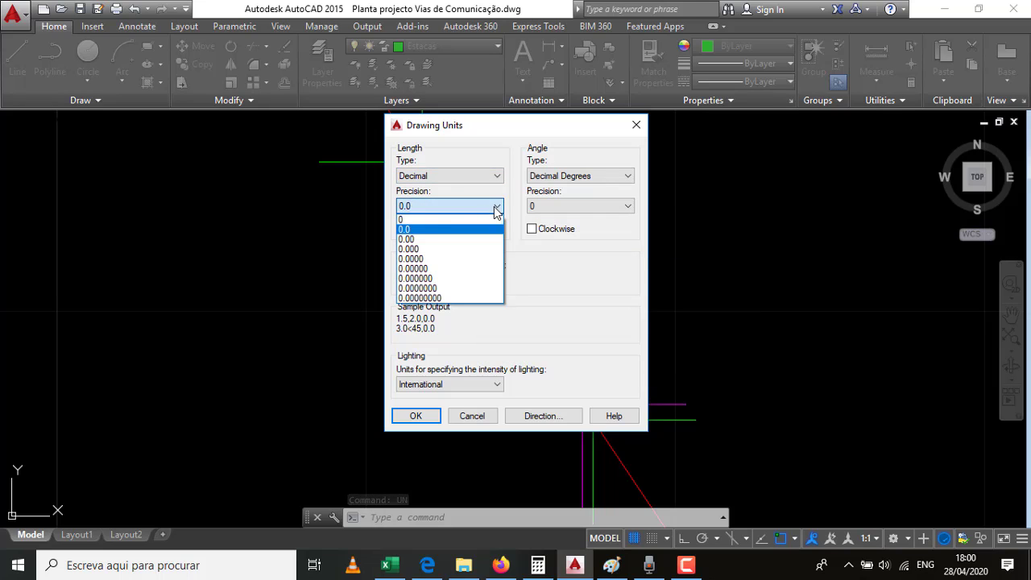
{"action": "left_click", "coordinate": [429, 240]}
{"action": "left_click", "coordinate": [416, 416]}
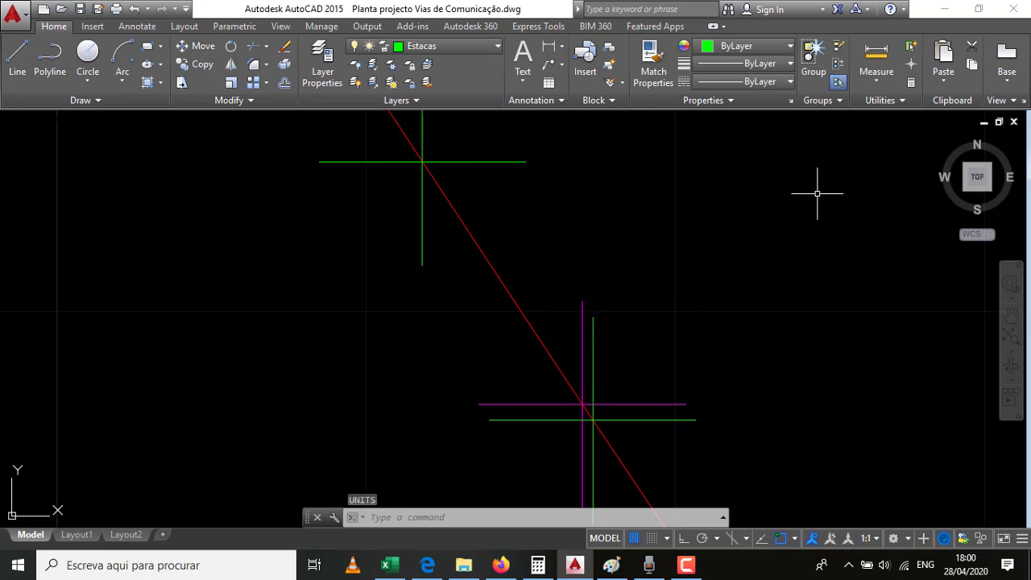
Measure the gap between the magenta point and its adjacent green stake again with the finer precision.
{"action": "left_click", "coordinate": [877, 57]}
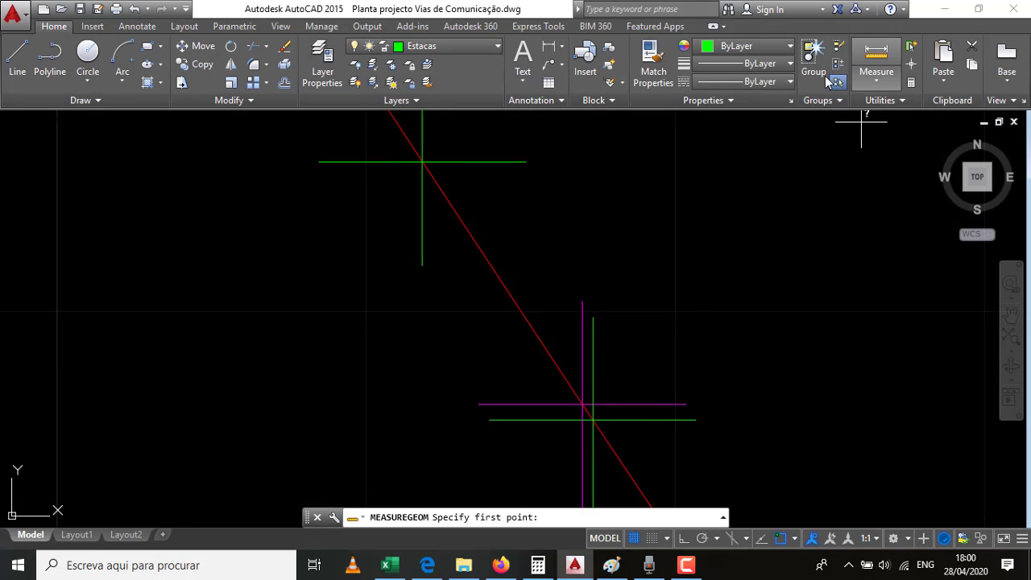
{"action": "left_click", "coordinate": [587, 408]}
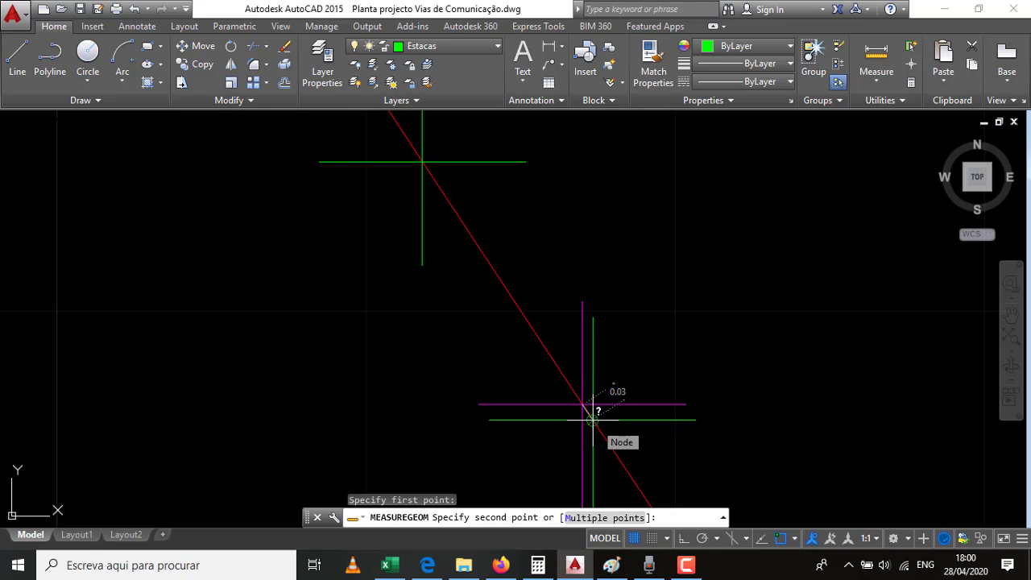
{"action": "key", "text": "Escape"}
Review the plus-shaped stakes along the whole alignment and up close at its northwest start.
{"action": "scroll", "coordinate": [594, 407], "scroll_direction": "down", "scroll_amount": 5}
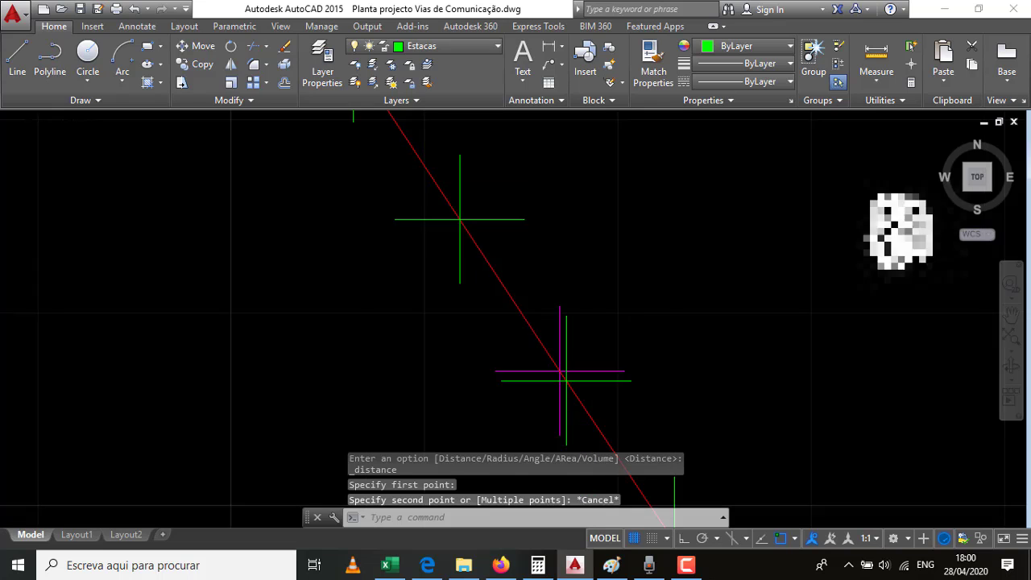
{"action": "scroll", "coordinate": [541, 308], "scroll_direction": "down", "scroll_amount": 4}
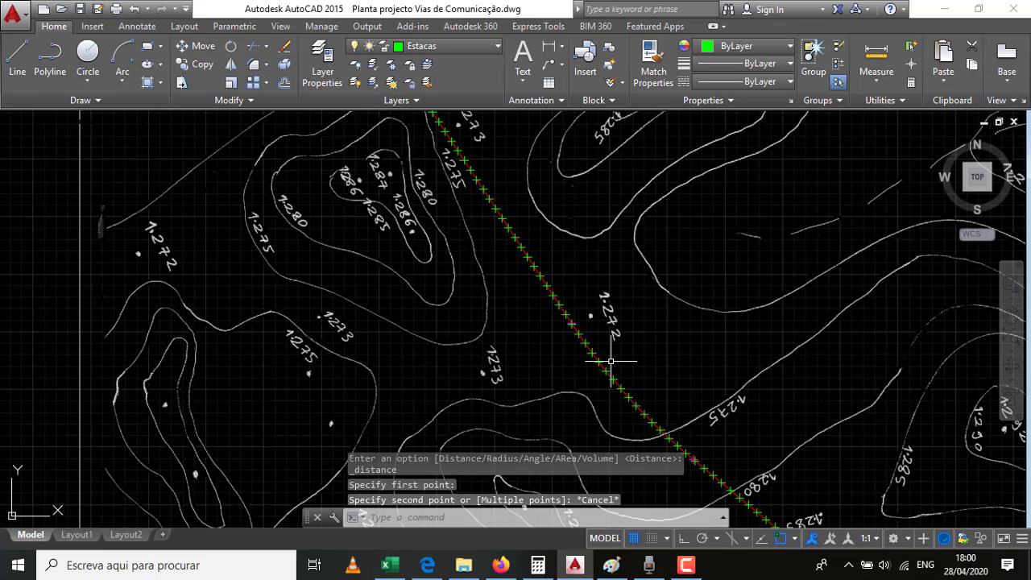
{"action": "scroll", "coordinate": [558, 346], "scroll_direction": "down", "scroll_amount": 2}
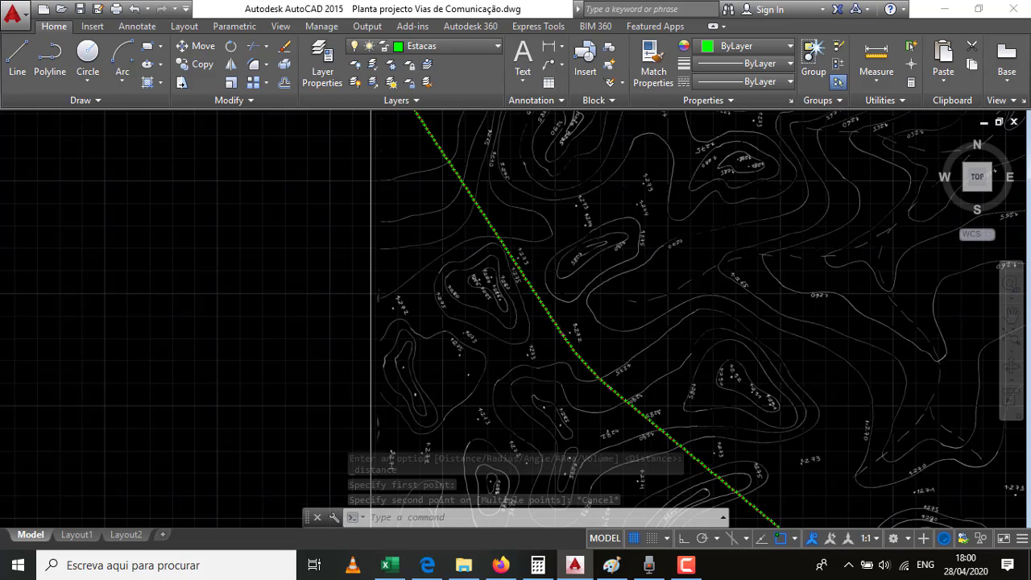
{"action": "scroll", "coordinate": [558, 346], "scroll_direction": "down", "scroll_amount": 2}
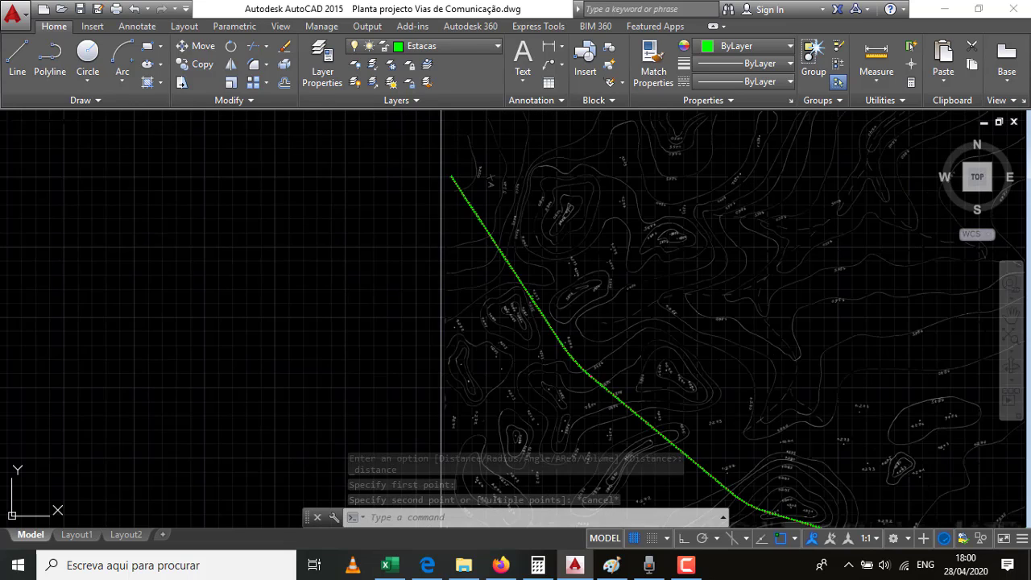
{"action": "scroll", "coordinate": [555, 347], "scroll_direction": "down", "scroll_amount": 2}
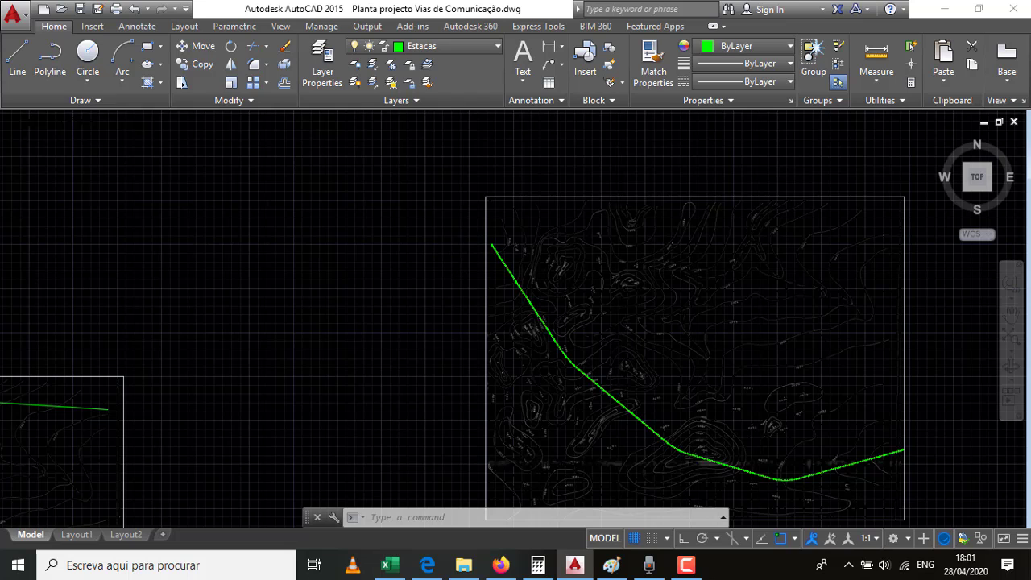
{"action": "scroll", "coordinate": [489, 248], "scroll_direction": "up", "scroll_amount": 5}
{"action": "scroll", "coordinate": [499, 253], "scroll_direction": "up", "scroll_amount": 2}
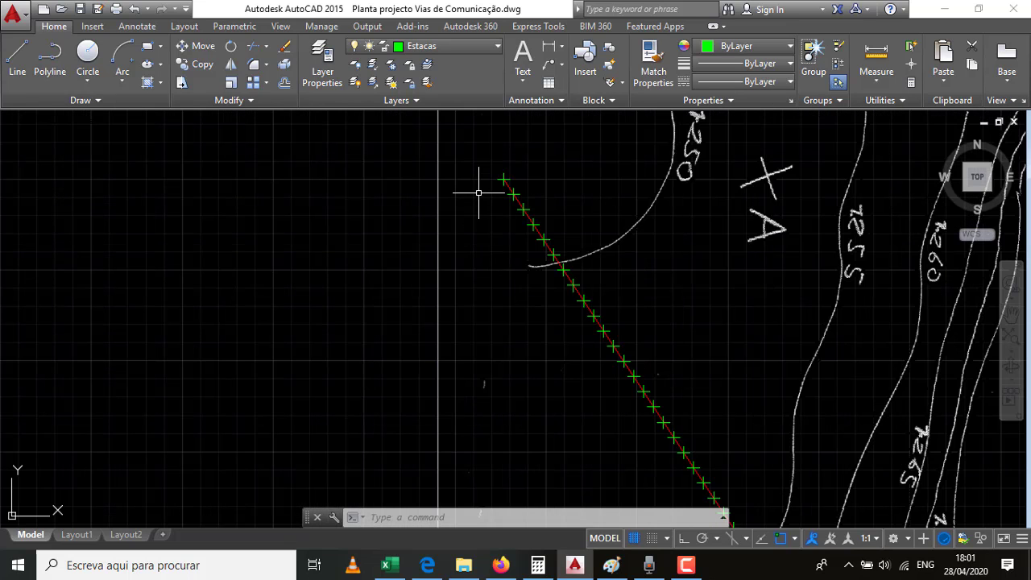
{"action": "scroll", "coordinate": [496, 194], "scroll_direction": "up", "scroll_amount": 1}
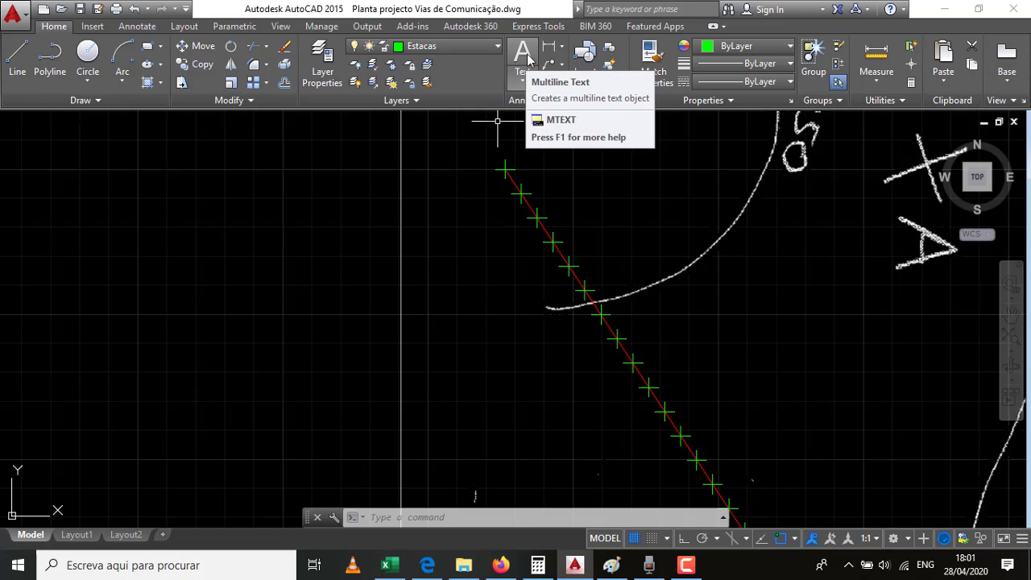
Create a multiline text label reading A near the alignment's northwest start point.
{"action": "left_click", "coordinate": [523, 60]}
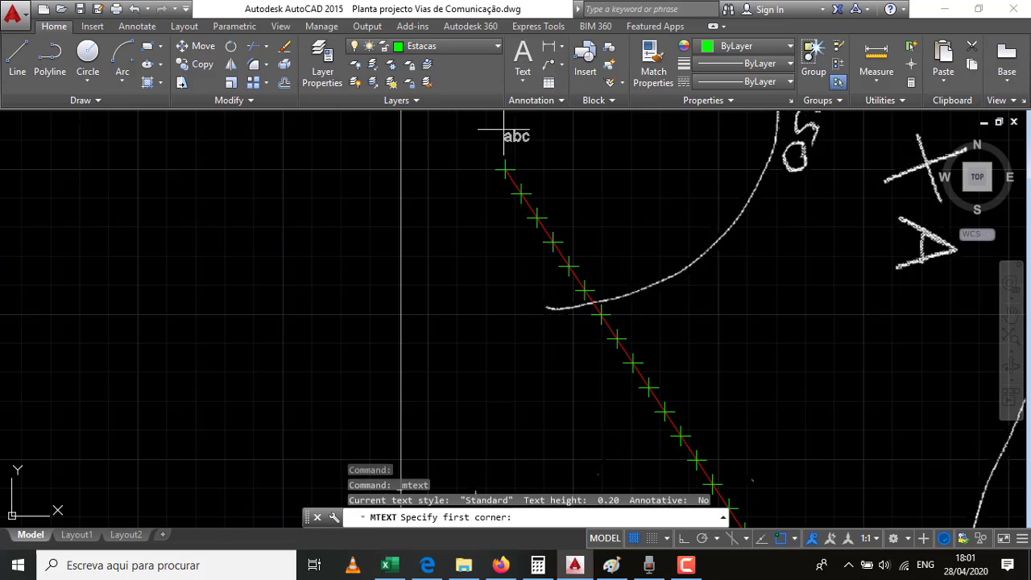
{"action": "left_click", "coordinate": [437, 151]}
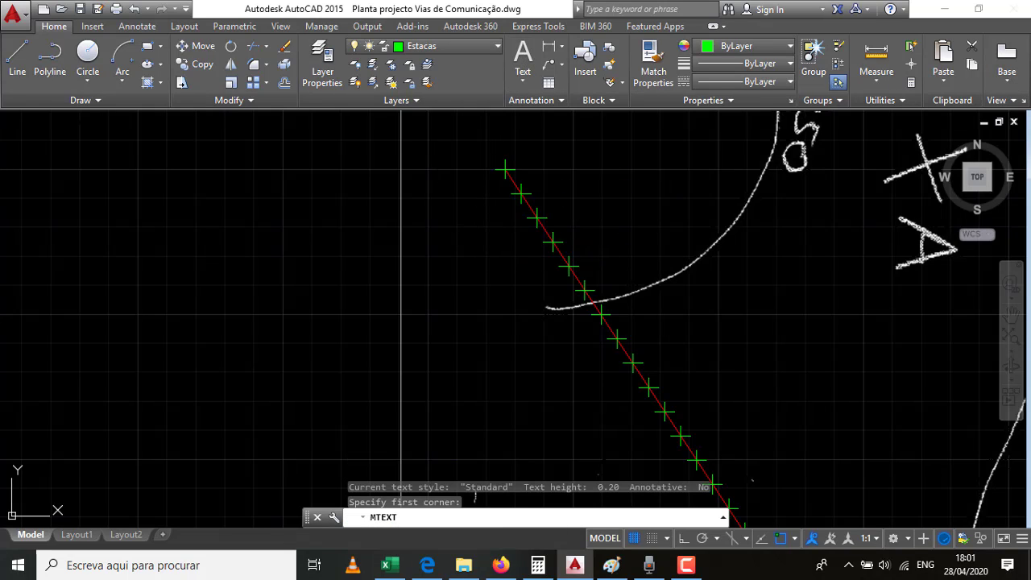
{"action": "left_click", "coordinate": [486, 166]}
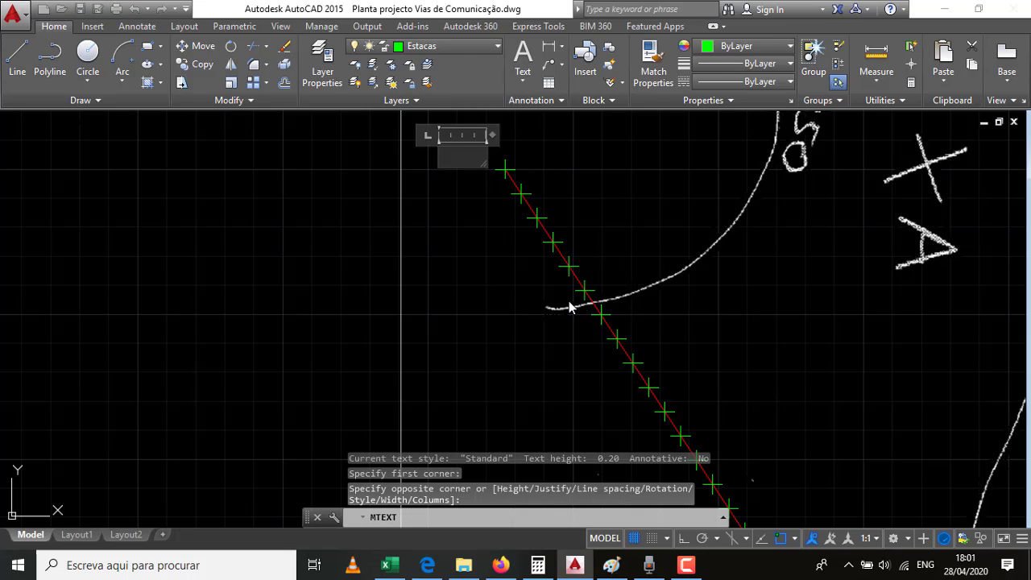
{"action": "type", "text": "A"}
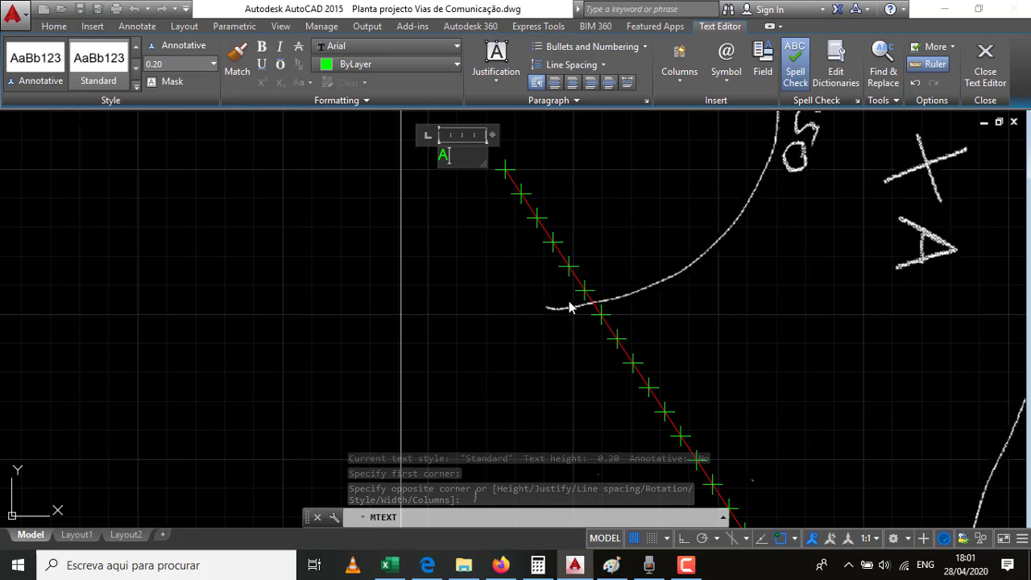
{"action": "left_click", "coordinate": [473, 188]}
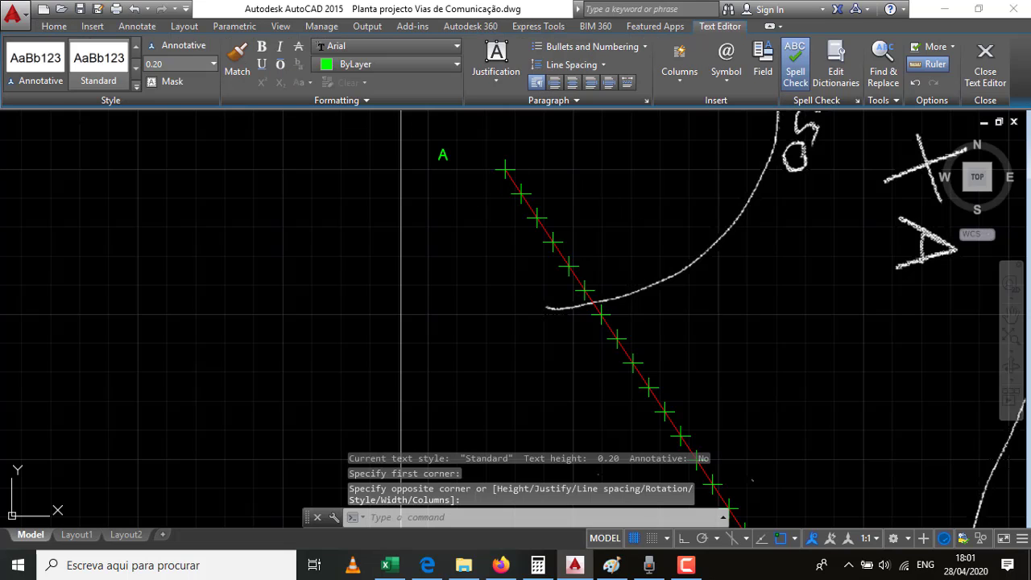
Move the A label so it sits immediately west of the first stake.
{"action": "left_click", "coordinate": [444, 155]}
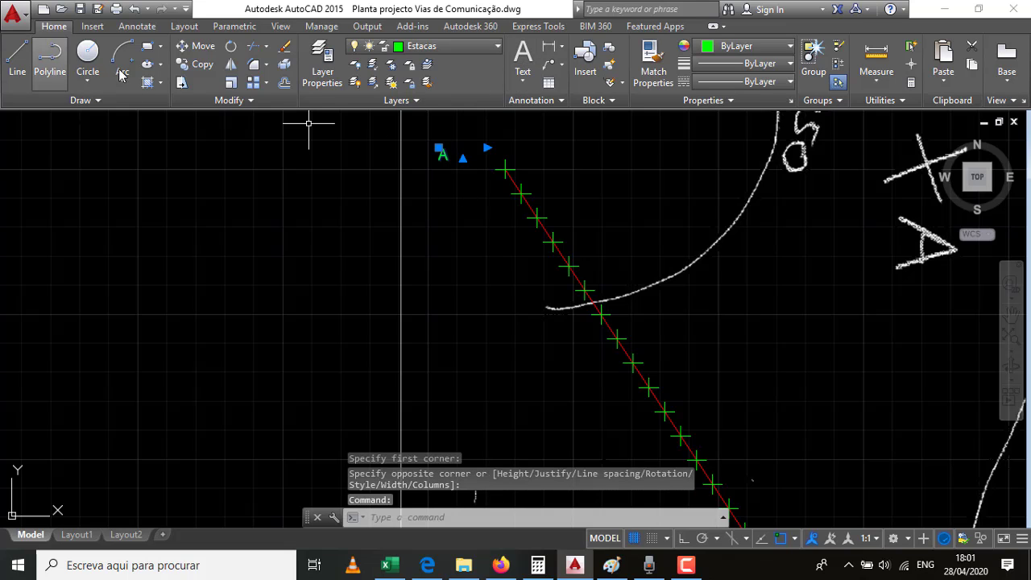
{"action": "left_click", "coordinate": [198, 47]}
{"action": "left_click", "coordinate": [442, 155]}
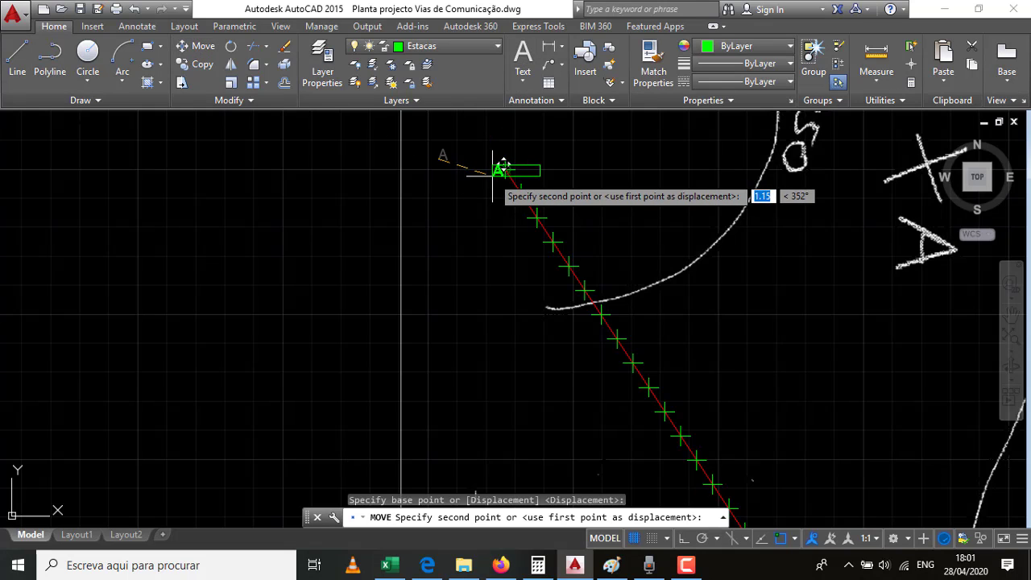
{"action": "left_click", "coordinate": [483, 177]}
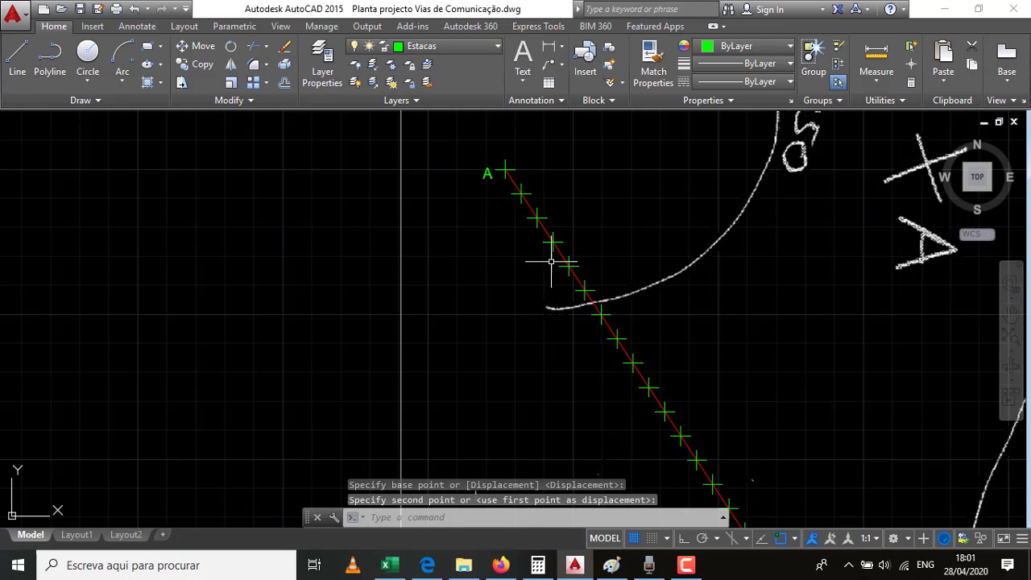
Copy the A label and place one duplicate beside each of the next two stakes.
{"action": "left_click", "coordinate": [486, 171]}
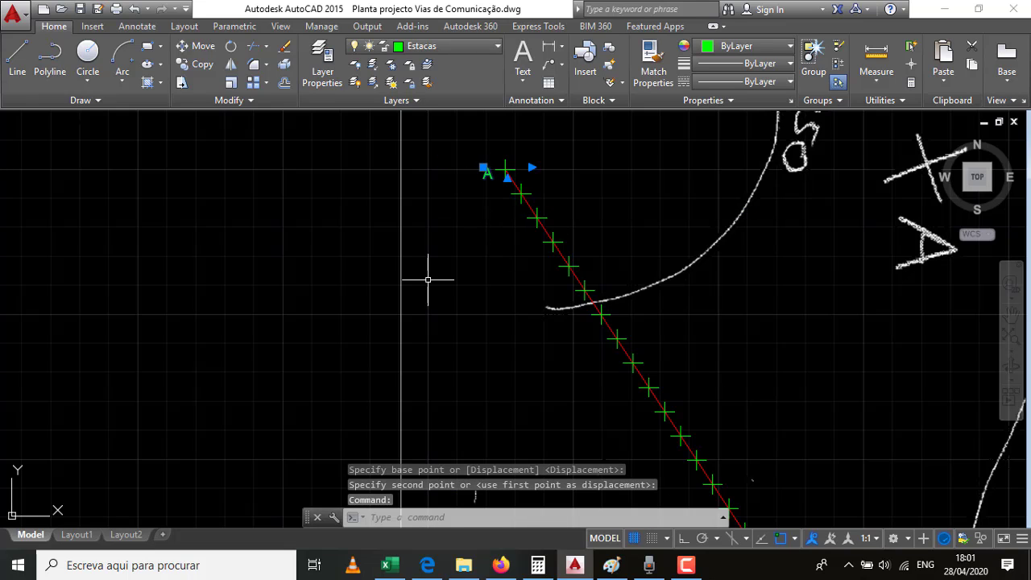
{"action": "key", "text": "ctrl+c"}
{"action": "key", "text": "ctrl+v"}
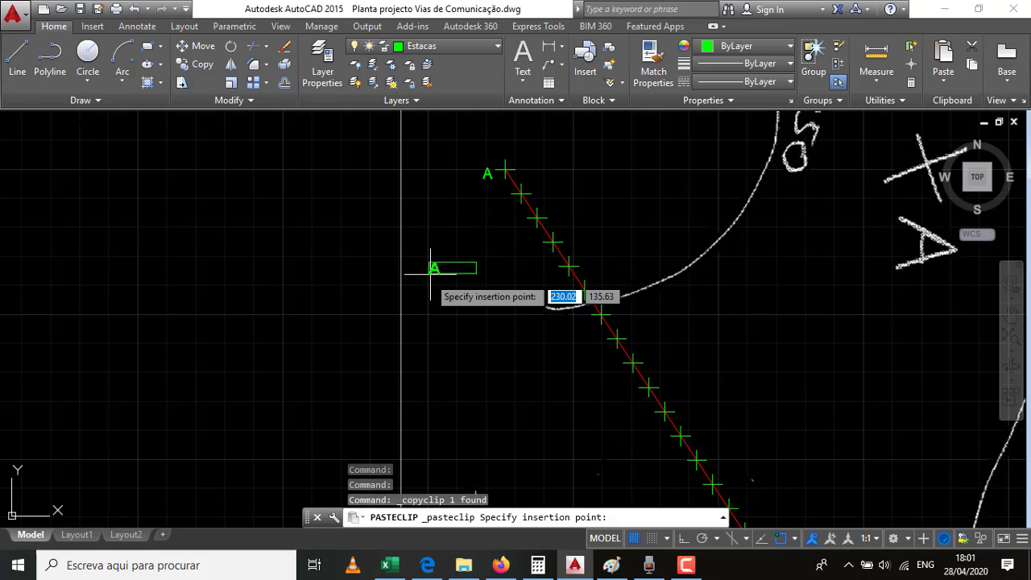
{"action": "left_click", "coordinate": [495, 207]}
{"action": "key", "text": "ctrl+v"}
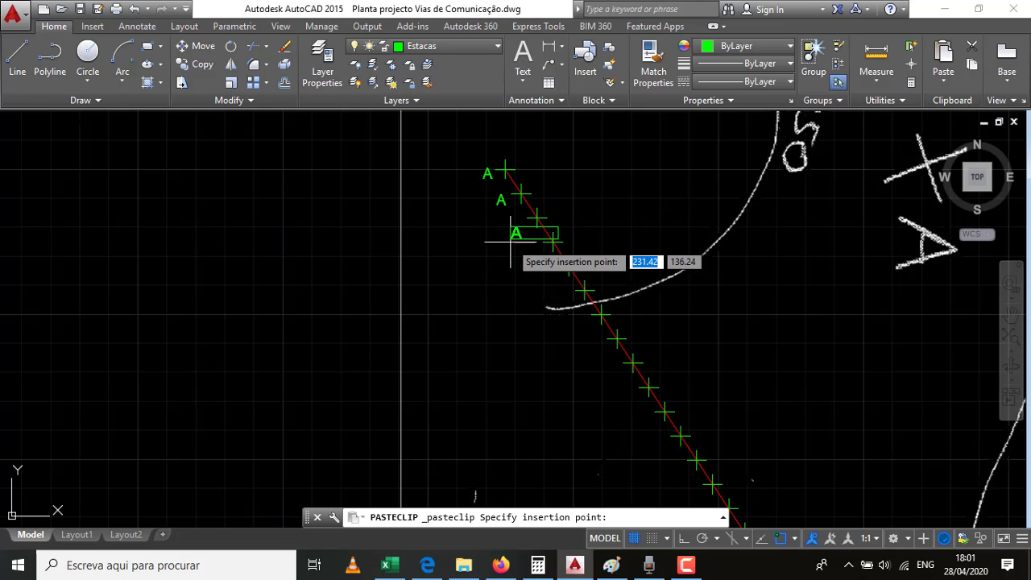
{"action": "left_click", "coordinate": [513, 235]}
Change the text of the two duplicated labels to 1 and 2, in order down the alignment.
{"action": "left_click", "coordinate": [502, 198]}
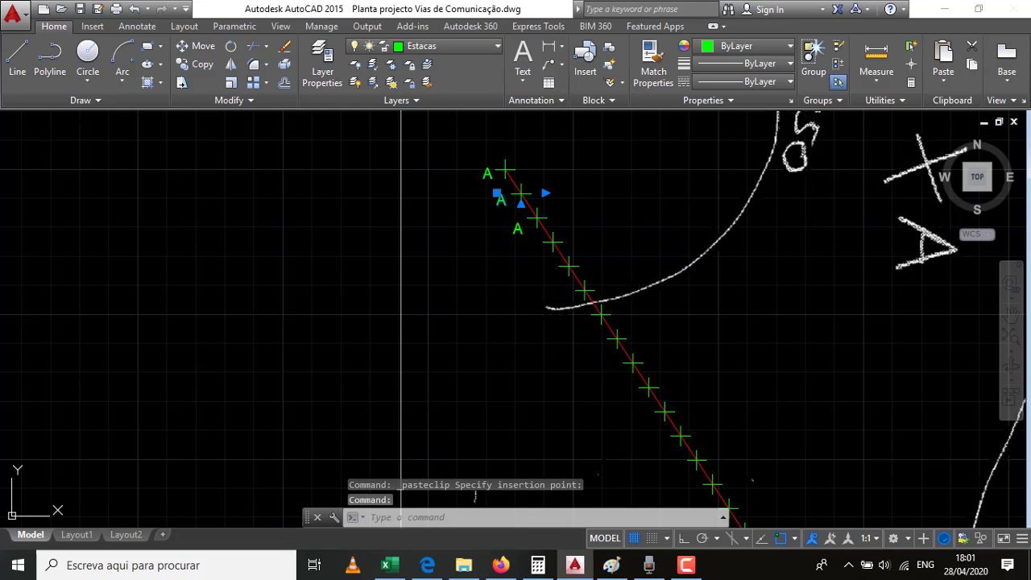
{"action": "double_click", "coordinate": [503, 199]}
{"action": "type", "text": "1"}
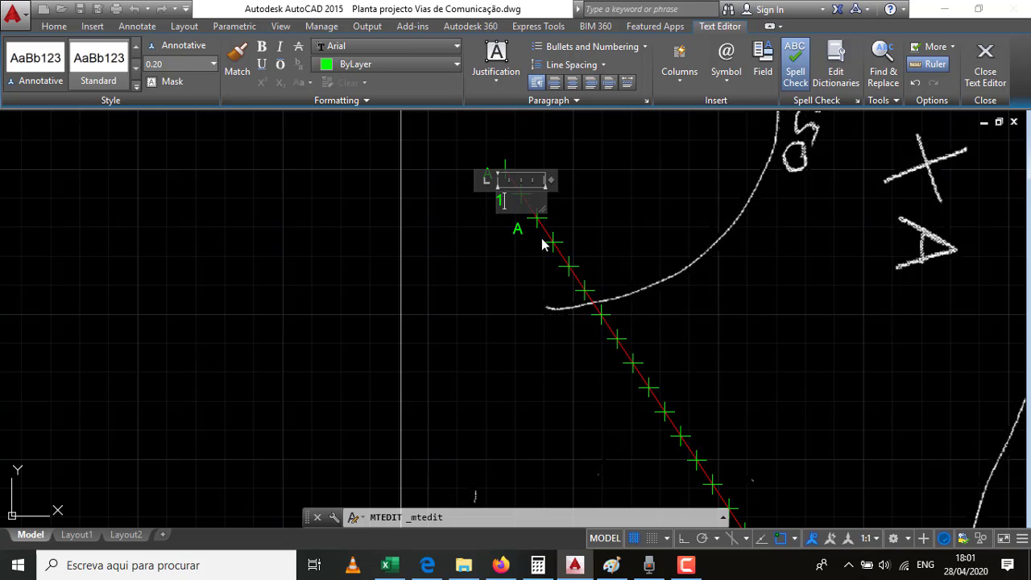
{"action": "left_click", "coordinate": [522, 231]}
{"action": "left_click", "coordinate": [522, 231]}
{"action": "double_click", "coordinate": [522, 231]}
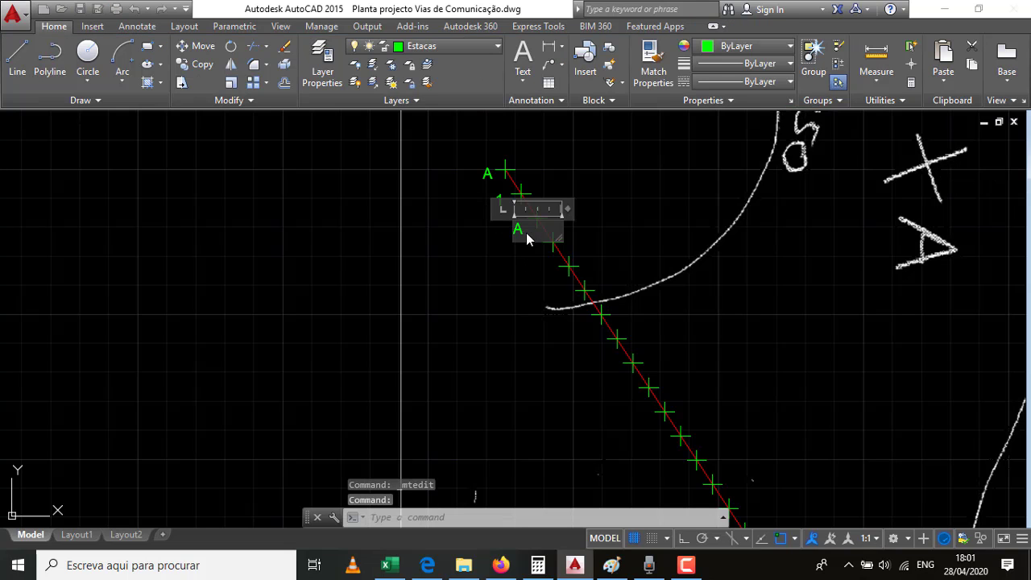
{"action": "type", "text": "2"}
{"action": "left_click", "coordinate": [539, 271]}
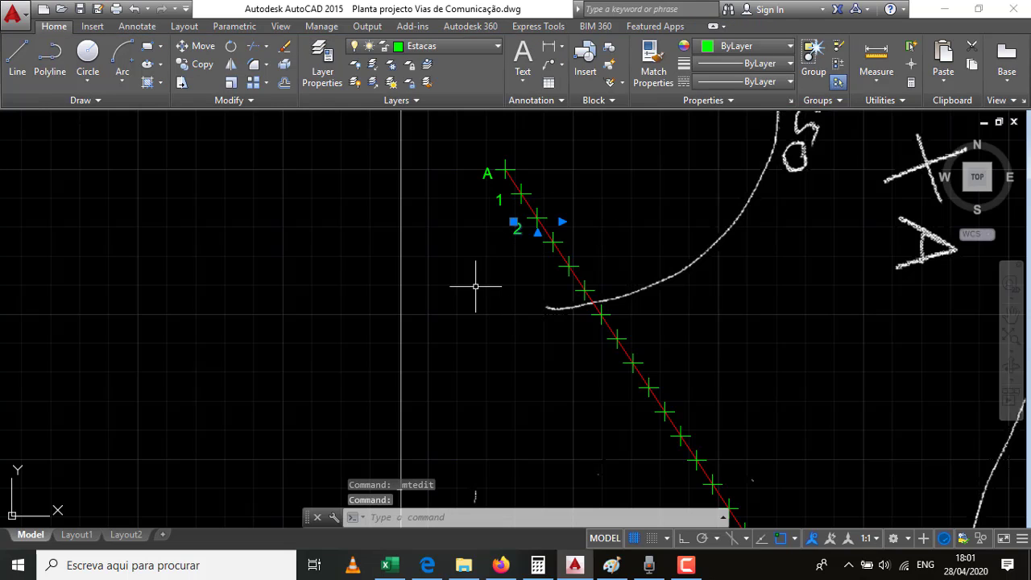
Copy the 2 label beside the next unlabelled stake and change the duplicate's text to 3.
{"action": "key", "text": "ctrl+c"}
{"action": "key", "text": "ctrl+v"}
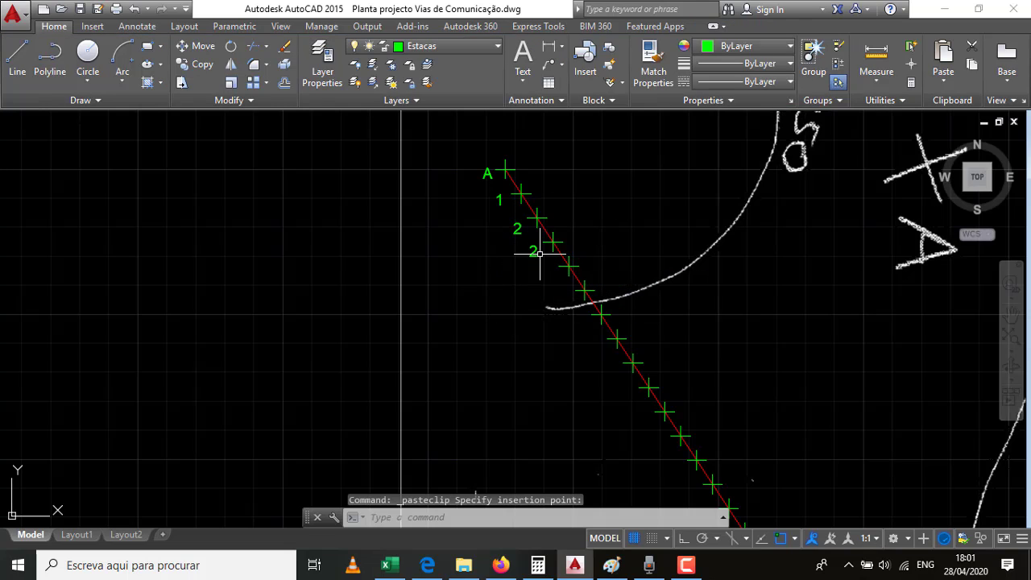
{"action": "left_click", "coordinate": [539, 253]}
{"action": "double_click", "coordinate": [542, 252]}
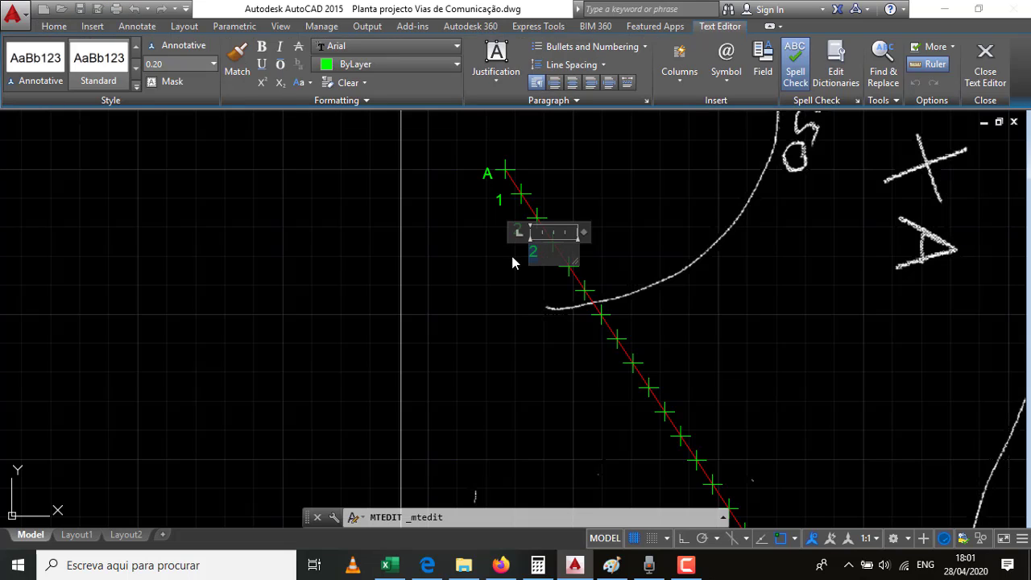
{"action": "type", "text": "3"}
{"action": "left_click", "coordinate": [512, 259]}
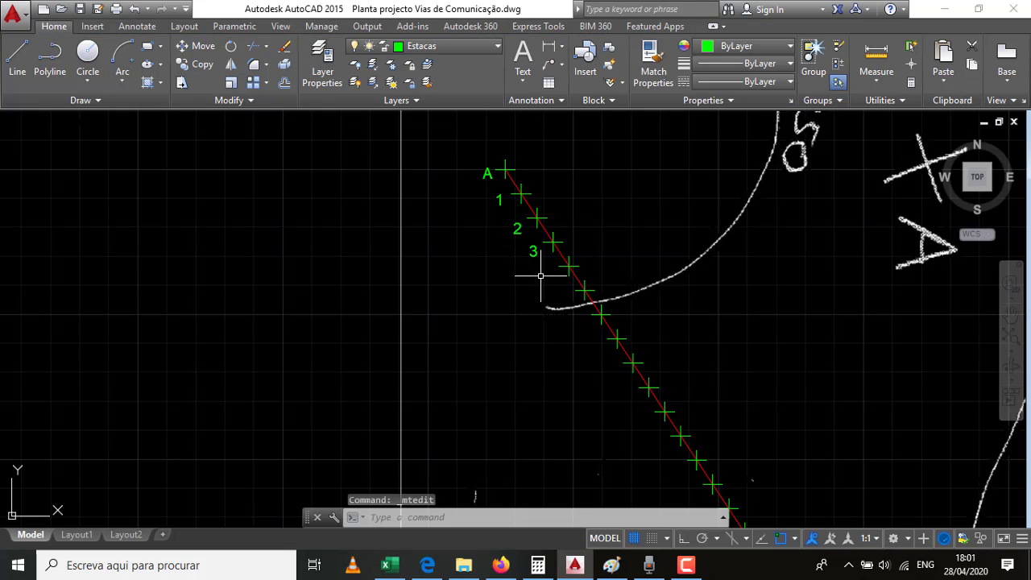
Paste another label beside the stake following number 3 and change its text to 4.
{"action": "key", "text": "ctrl+v"}
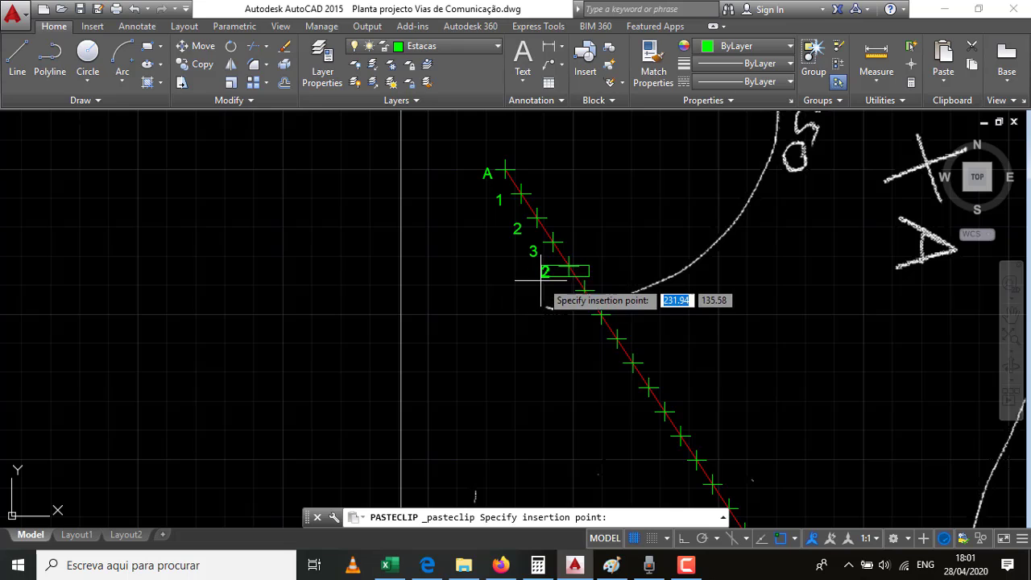
{"action": "left_click", "coordinate": [547, 275]}
{"action": "double_click", "coordinate": [553, 273]}
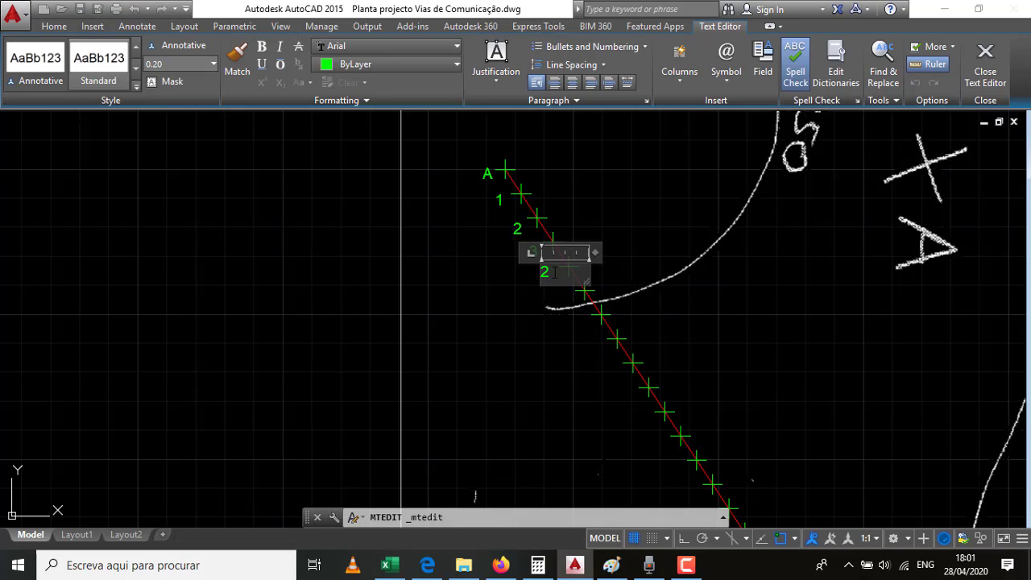
{"action": "left_click", "coordinate": [534, 324]}
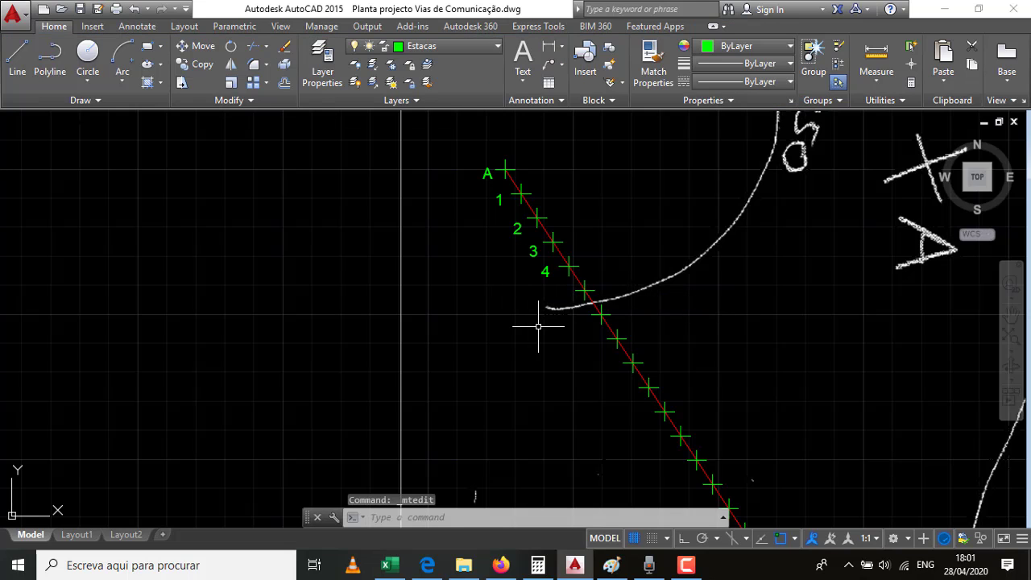
Paste another label beside the stake following number 4 and change its text to 5.
{"action": "key", "text": "ctrl+v"}
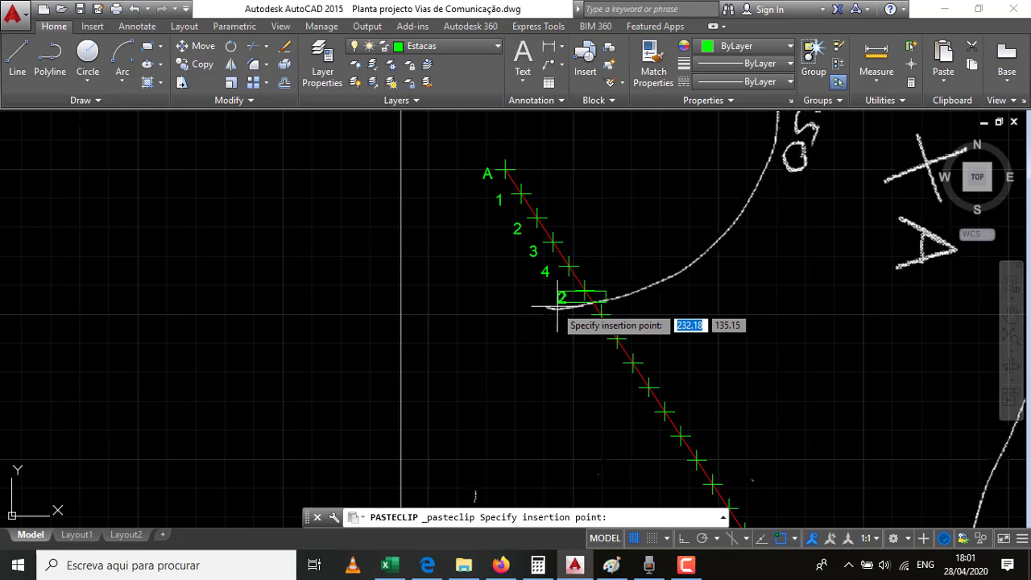
{"action": "left_click", "coordinate": [560, 307]}
{"action": "double_click", "coordinate": [565, 298]}
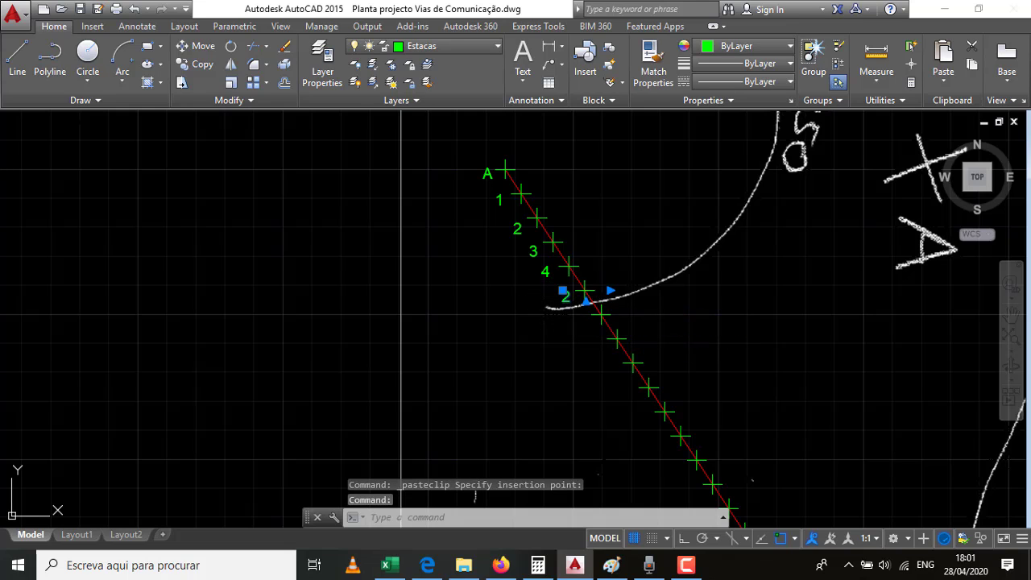
{"action": "type", "text": "5"}
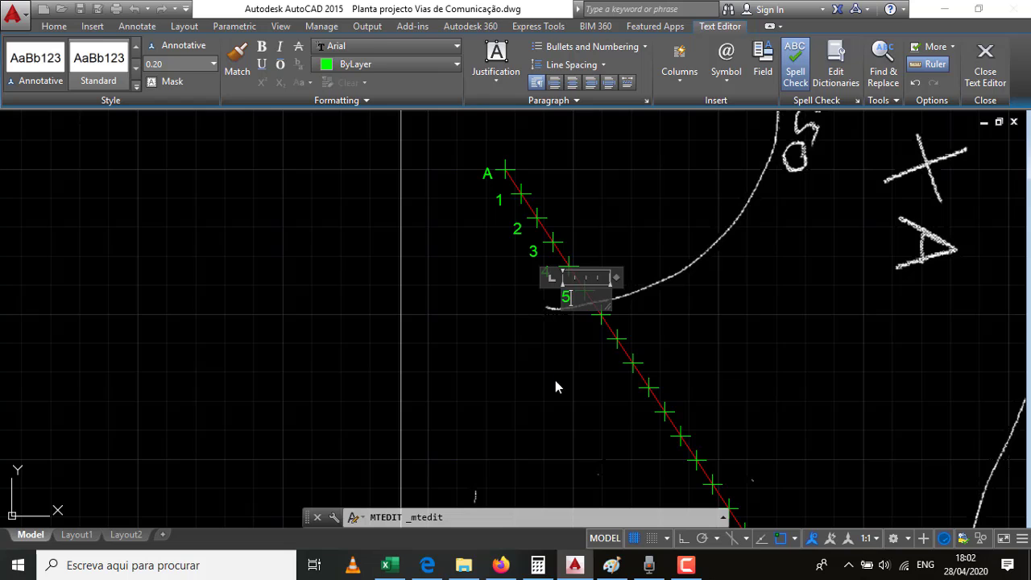
{"action": "left_click", "coordinate": [574, 325]}
Paste another label beside the stake following number 5 and change its text to 6.
{"action": "key", "text": "ctrl+v"}
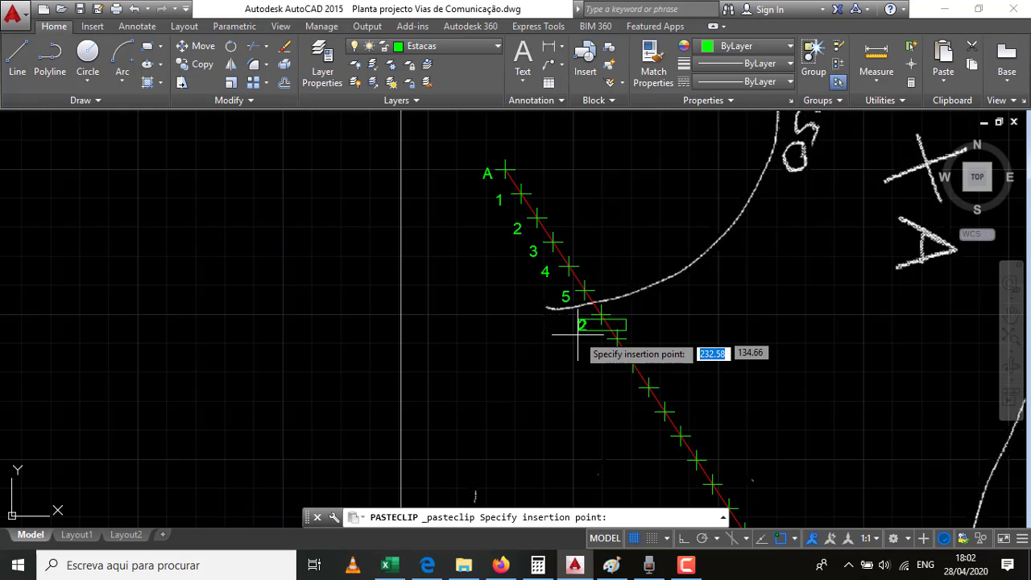
{"action": "left_click", "coordinate": [589, 326]}
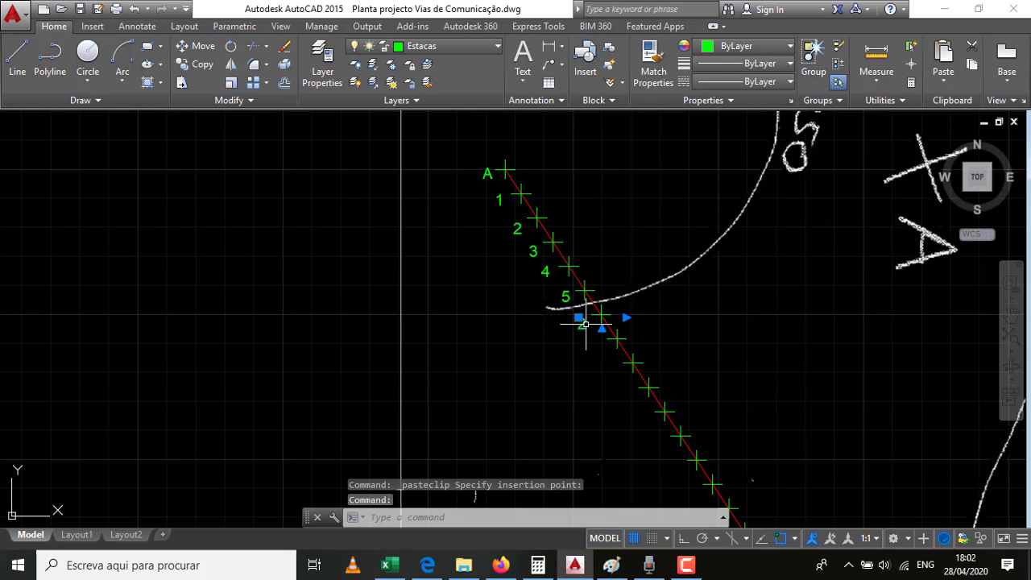
{"action": "double_click", "coordinate": [586, 324]}
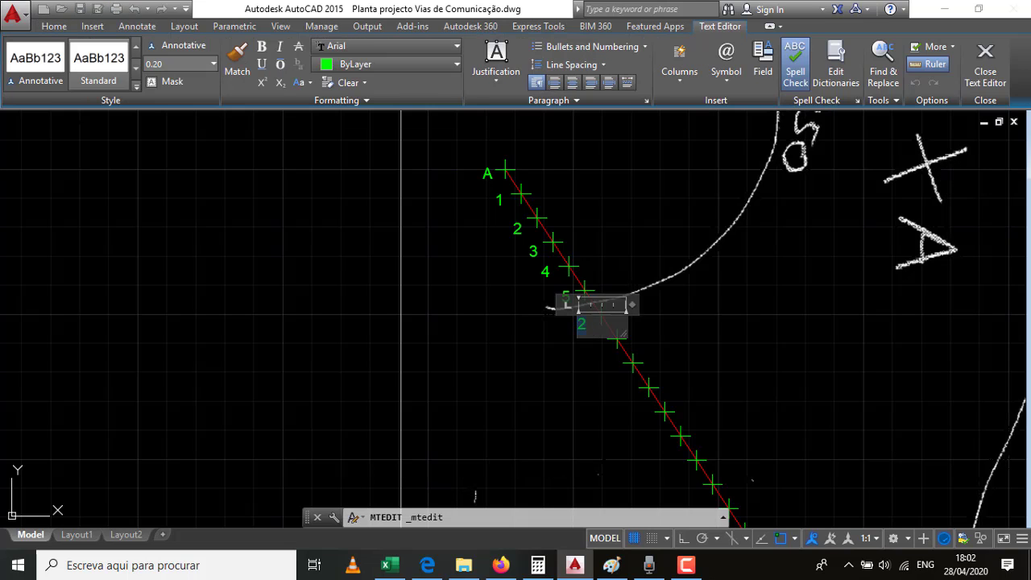
{"action": "type", "text": "6"}
{"action": "left_click", "coordinate": [588, 392]}
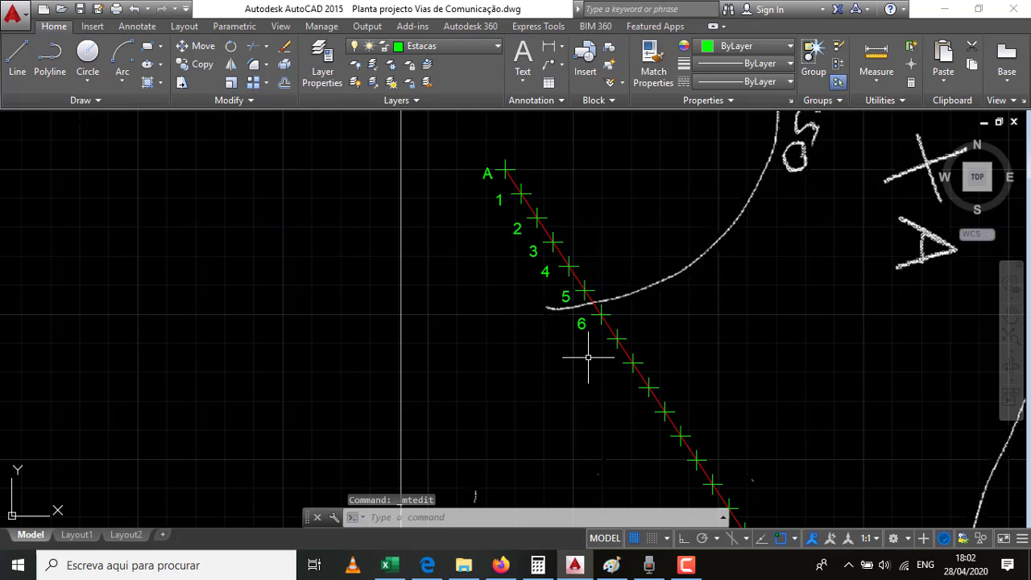
Paste another label beside the stake following number 6 and change its text to 7.
{"action": "key", "text": "ctrl+v"}
{"action": "left_click", "coordinate": [595, 359]}
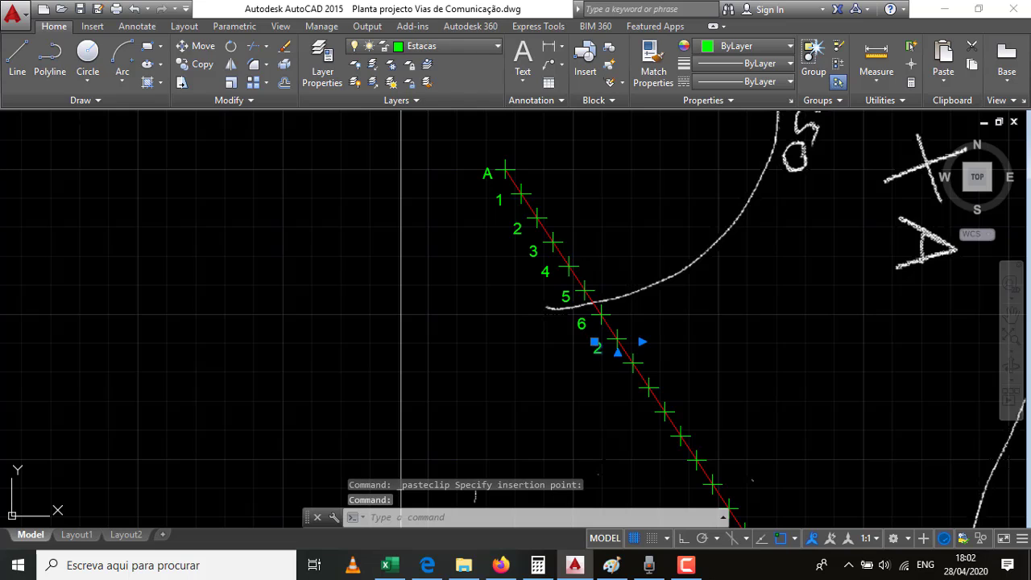
{"action": "double_click", "coordinate": [598, 351]}
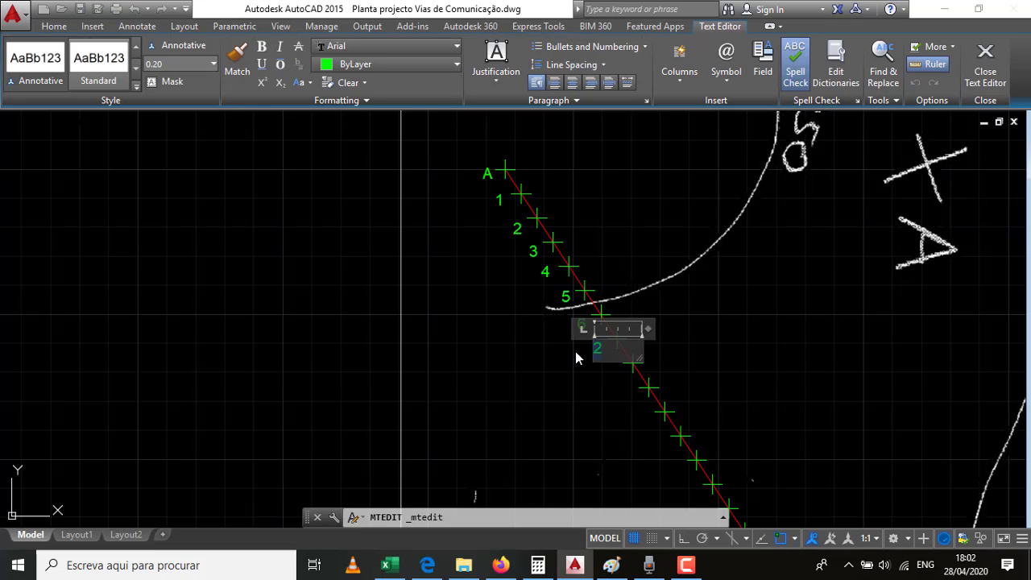
{"action": "type", "text": "7"}
{"action": "left_click", "coordinate": [597, 393]}
{"action": "scroll", "coordinate": [534, 284], "scroll_direction": "down", "scroll_amount": 4}
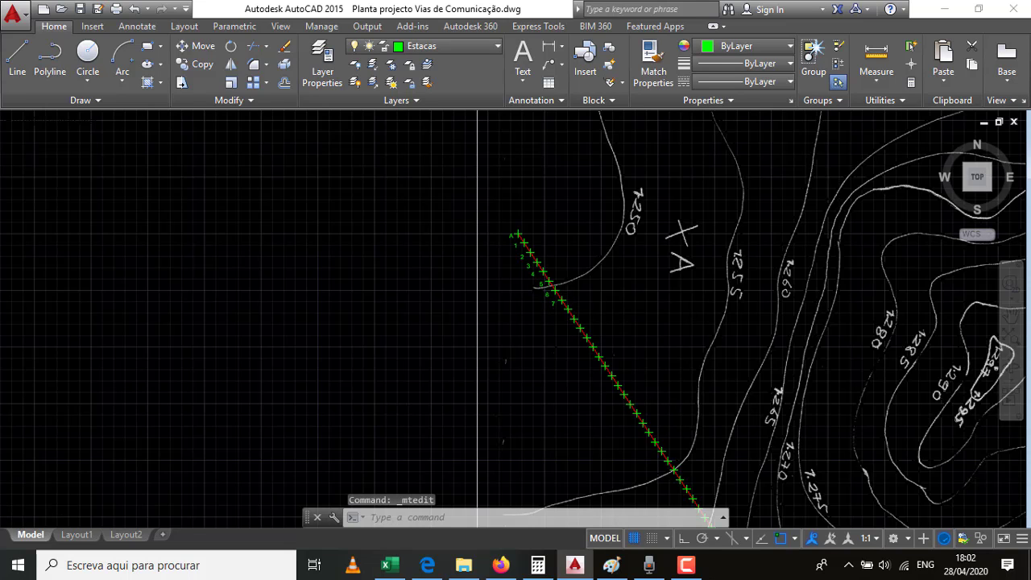
{"action": "scroll", "coordinate": [532, 371], "scroll_direction": "down", "scroll_amount": 1}
{"action": "scroll", "coordinate": [459, 290], "scroll_direction": "down", "scroll_amount": 1}
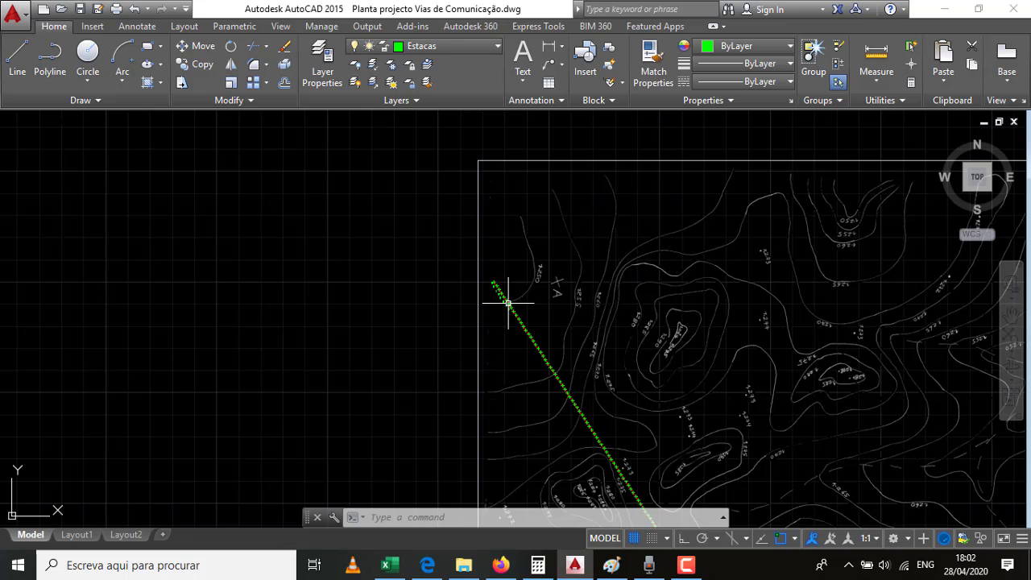
{"action": "scroll", "coordinate": [506, 295], "scroll_direction": "up", "scroll_amount": 1}
{"action": "scroll", "coordinate": [508, 305], "scroll_direction": "up", "scroll_amount": 1}
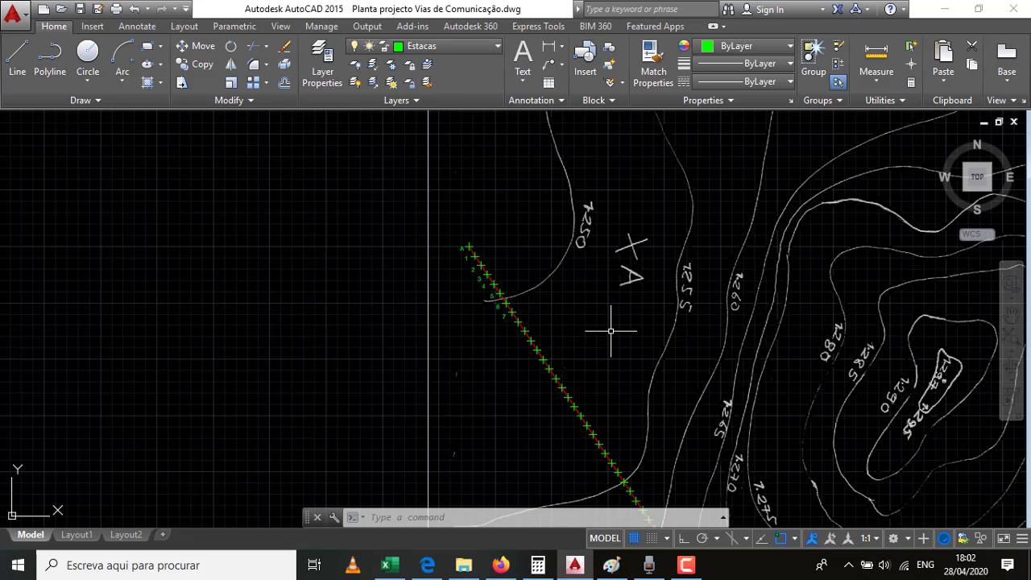